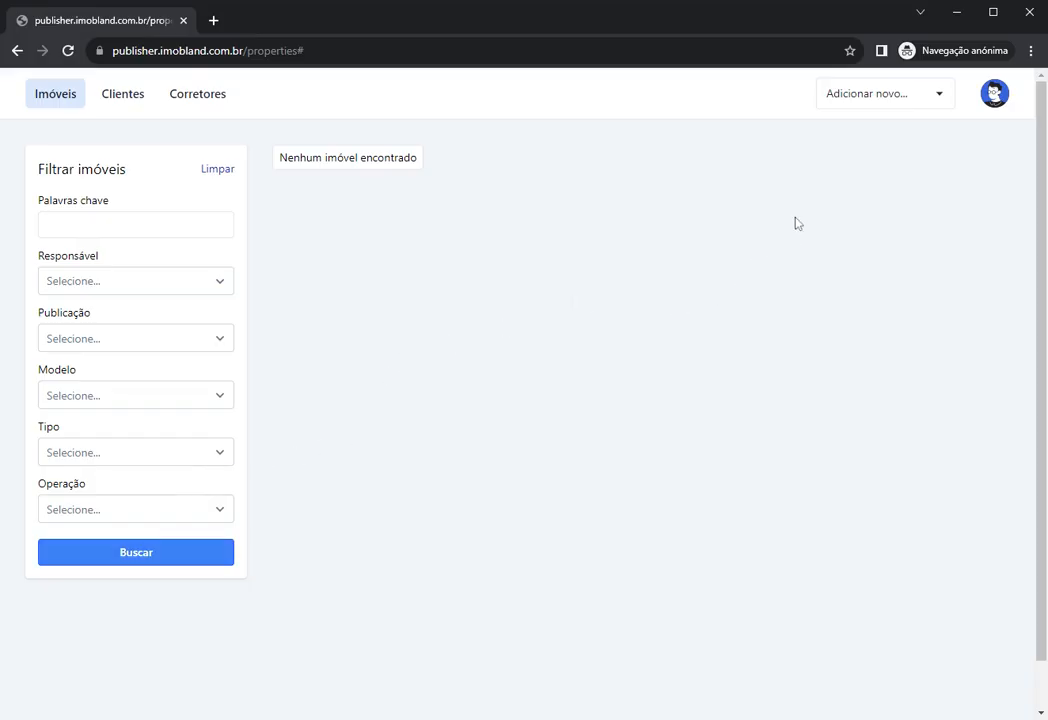
Step: Choose Imóvel from the 'Adicionar novo...' menu to start registering a new property
{"action": "left_click", "coordinate": [863, 102]}
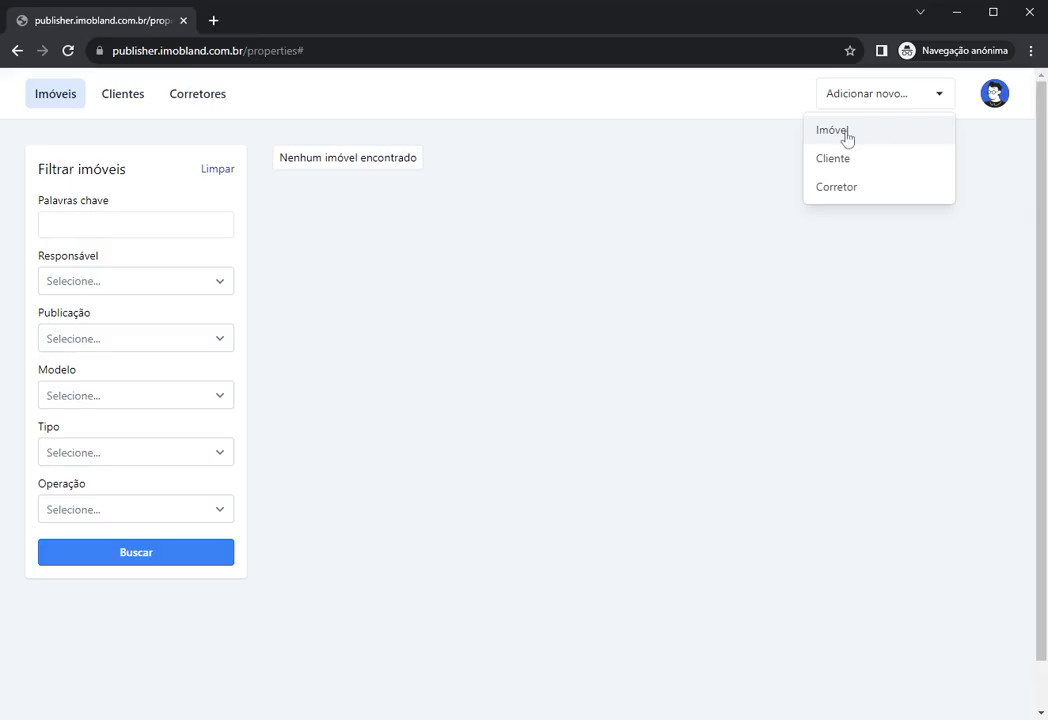
{"action": "left_click", "coordinate": [846, 133]}
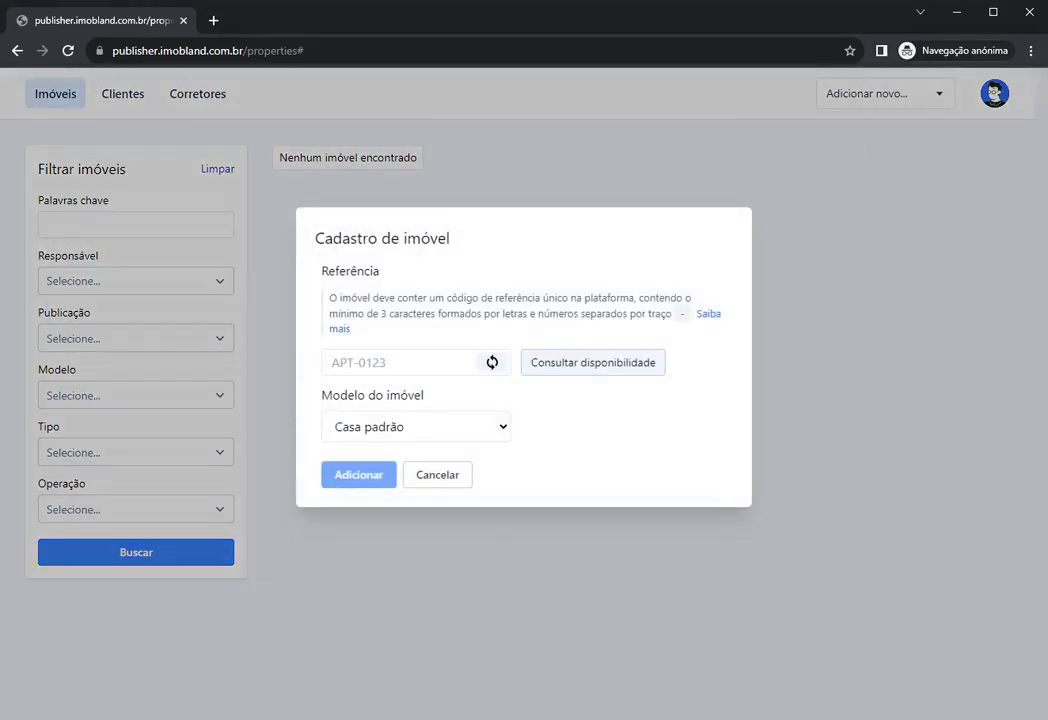
Step: Try out the Cadastro de imóvel form's heading, Modelo do imóvel and Referência fields
{"action": "left_click_drag", "start_coordinate": [318, 271], "coordinate": [386, 283]}
{"action": "left_click_drag", "start_coordinate": [313, 401], "coordinate": [401, 383]}
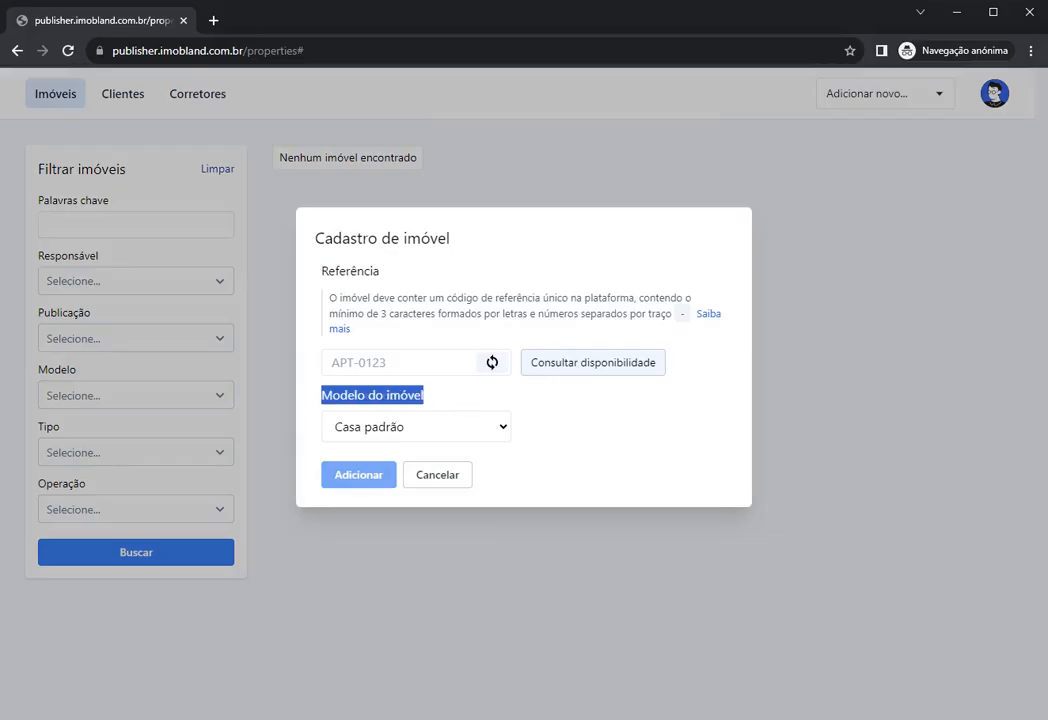
{"action": "left_click", "coordinate": [402, 364]}
{"action": "left_click", "coordinate": [495, 431]}
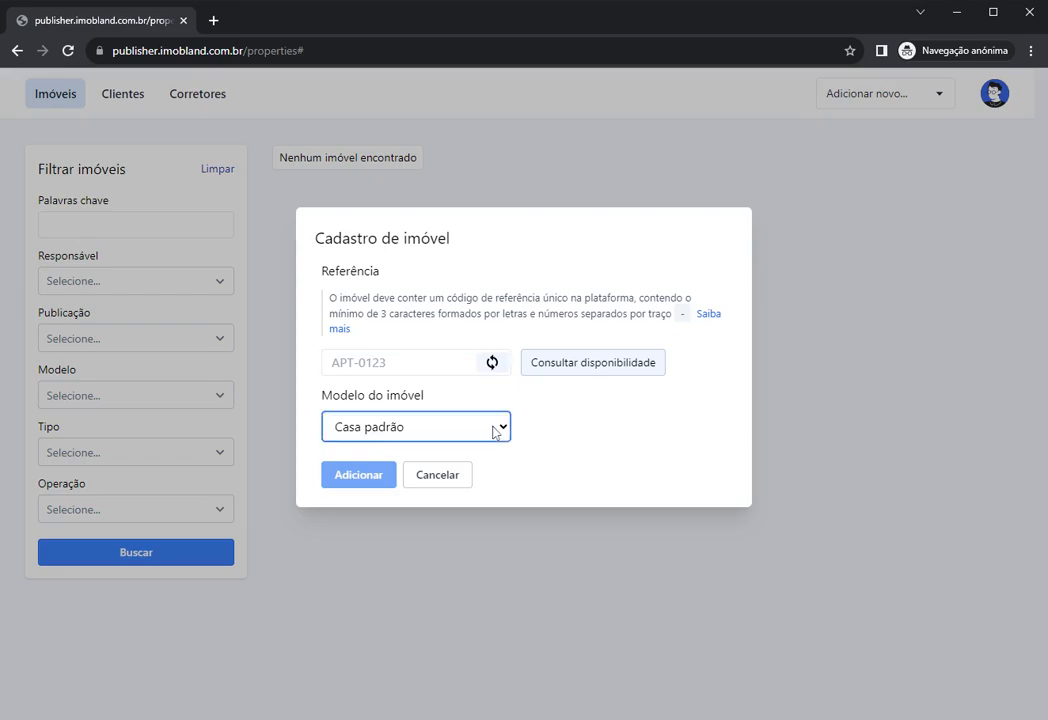
{"action": "left_click", "coordinate": [532, 402]}
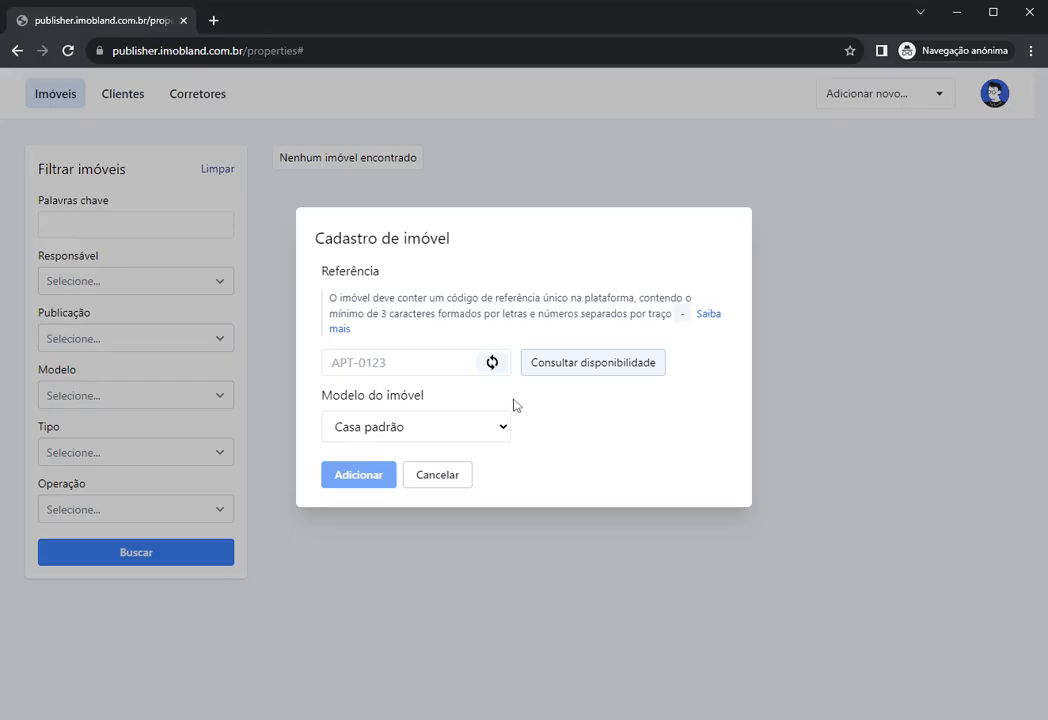
{"action": "left_click", "coordinate": [404, 363]}
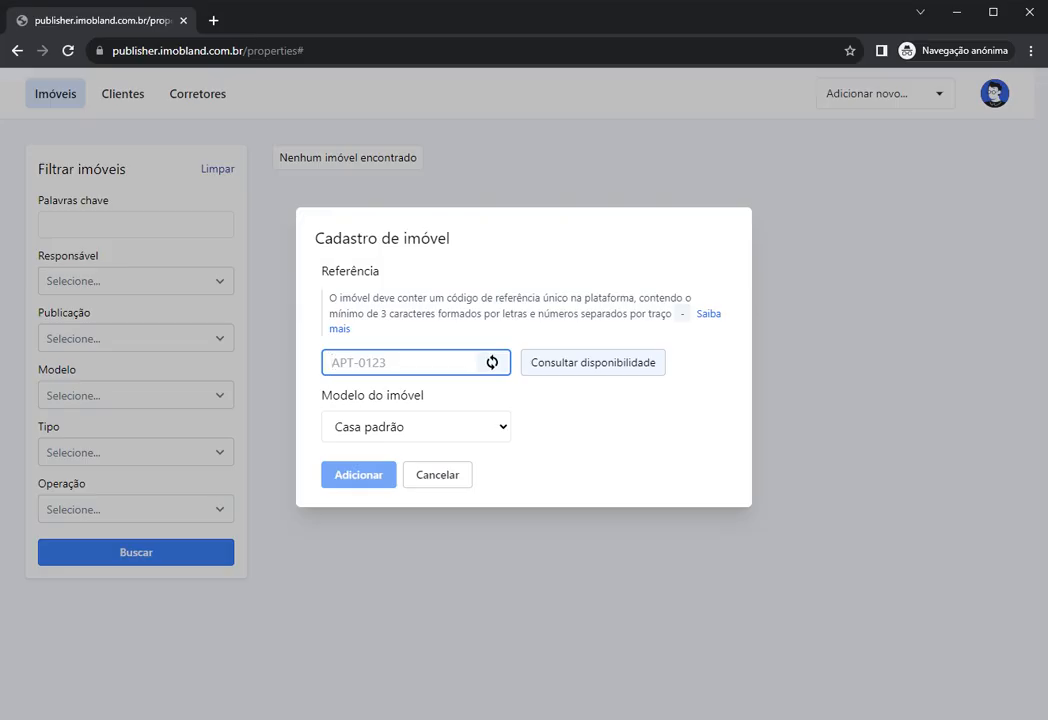
{"action": "left_click", "coordinate": [414, 425]}
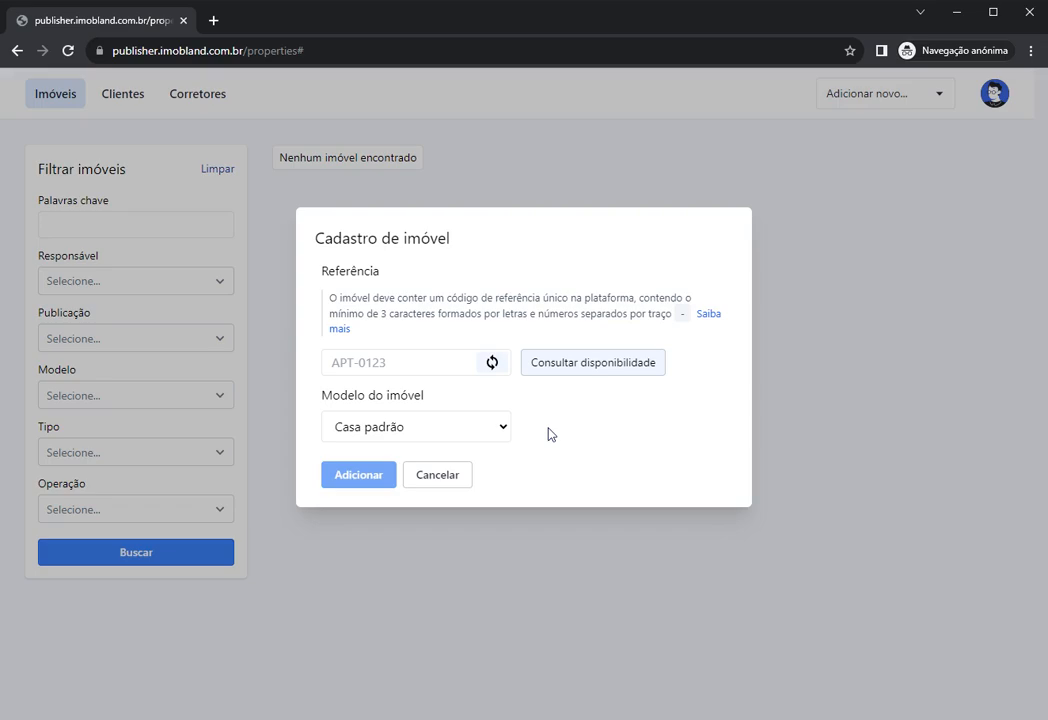
Step: Pick Apartamento, then Terreno / Lote as the property model, and focus Referência
{"action": "left_click", "coordinate": [479, 466]}
{"action": "left_click", "coordinate": [485, 428]}
{"action": "left_click", "coordinate": [477, 450]}
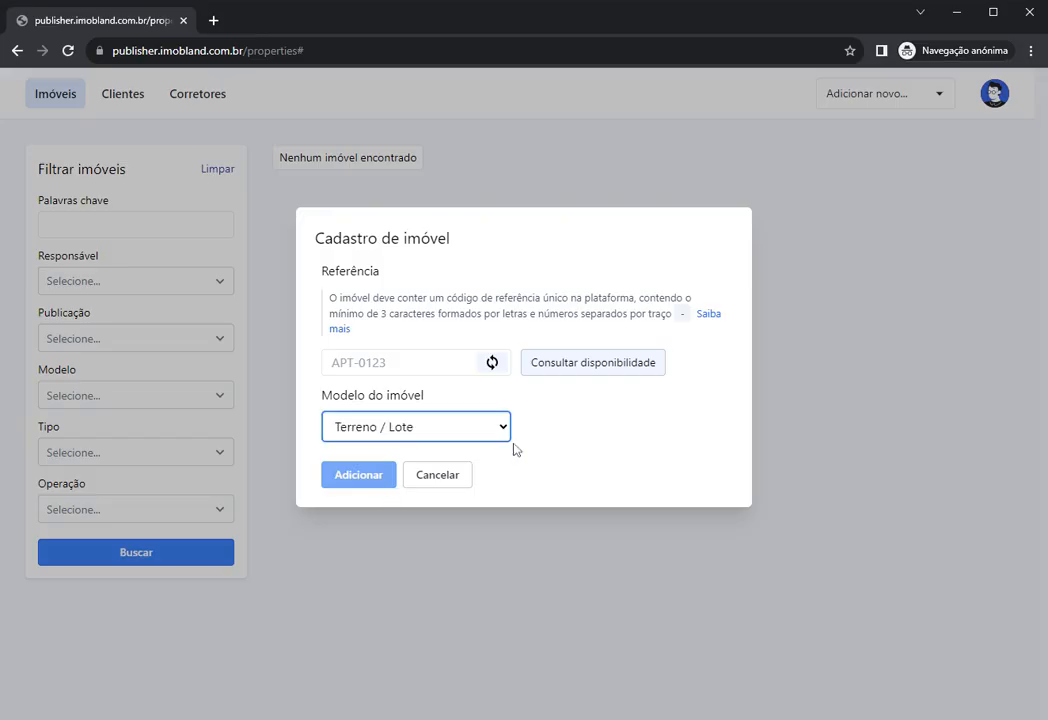
{"action": "left_click", "coordinate": [549, 446]}
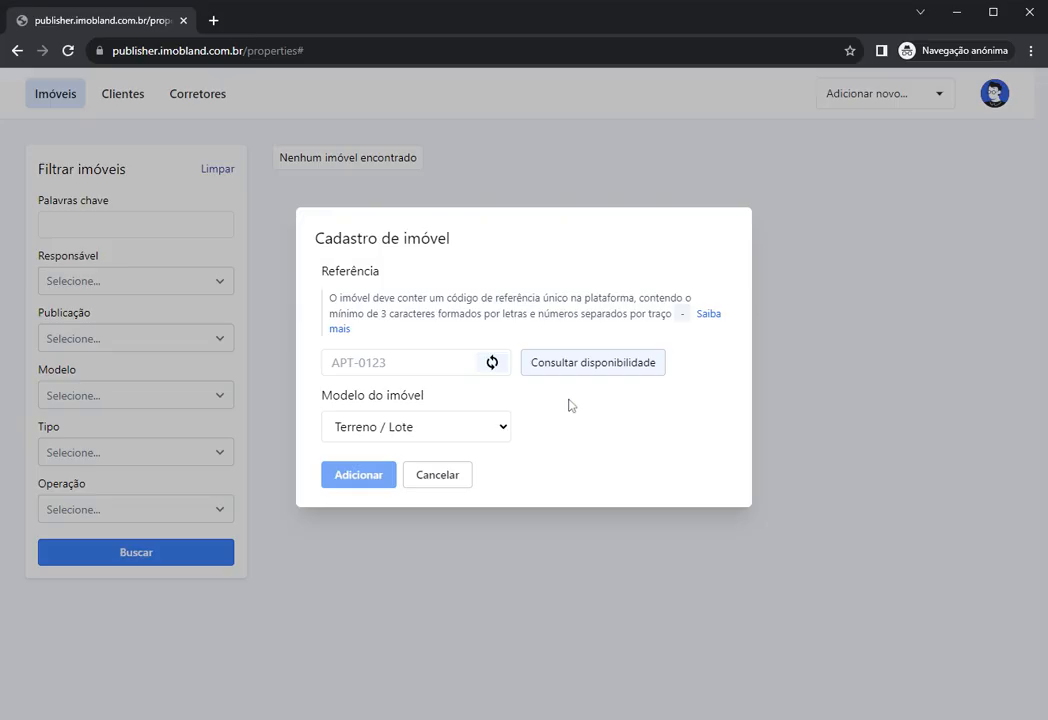
{"action": "left_click", "coordinate": [333, 362]}
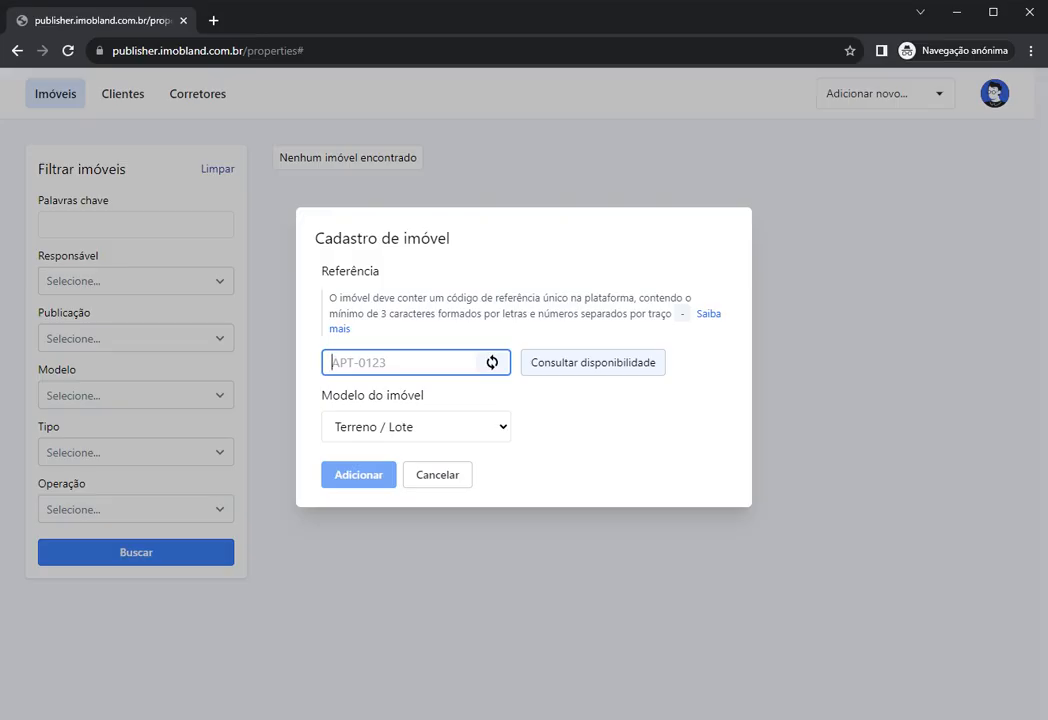
Step: Enter reference APT-001, check its availability, set model Apartamento, and add the property
{"action": "type", "text": "APT-"}
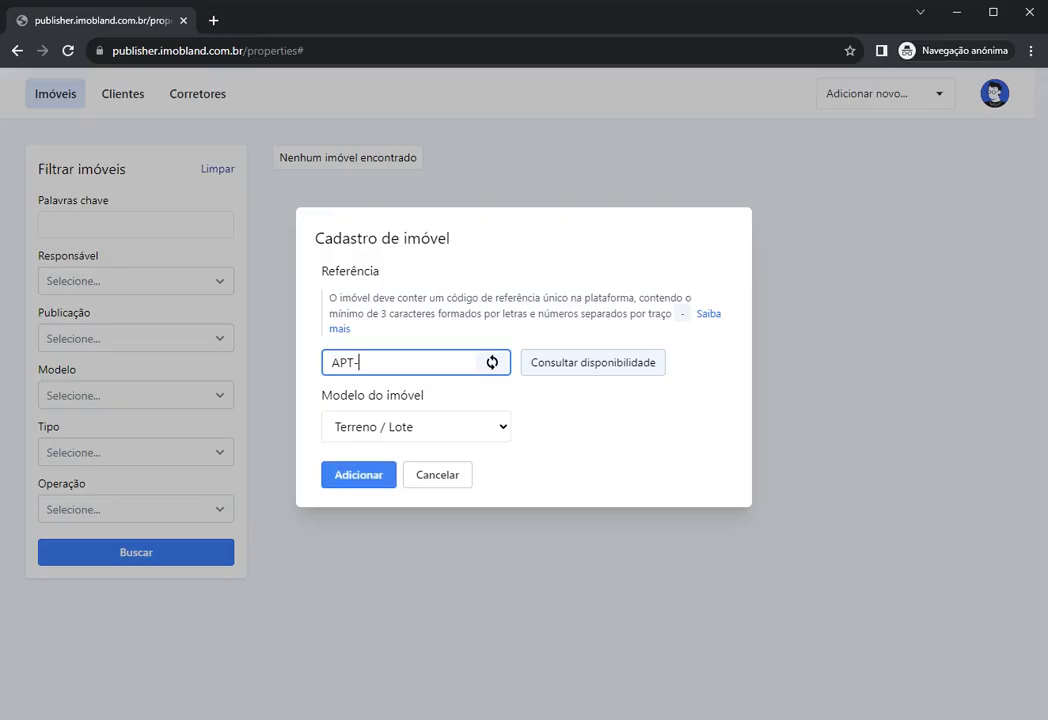
{"action": "type", "text": "001"}
{"action": "left_click", "coordinate": [597, 372]}
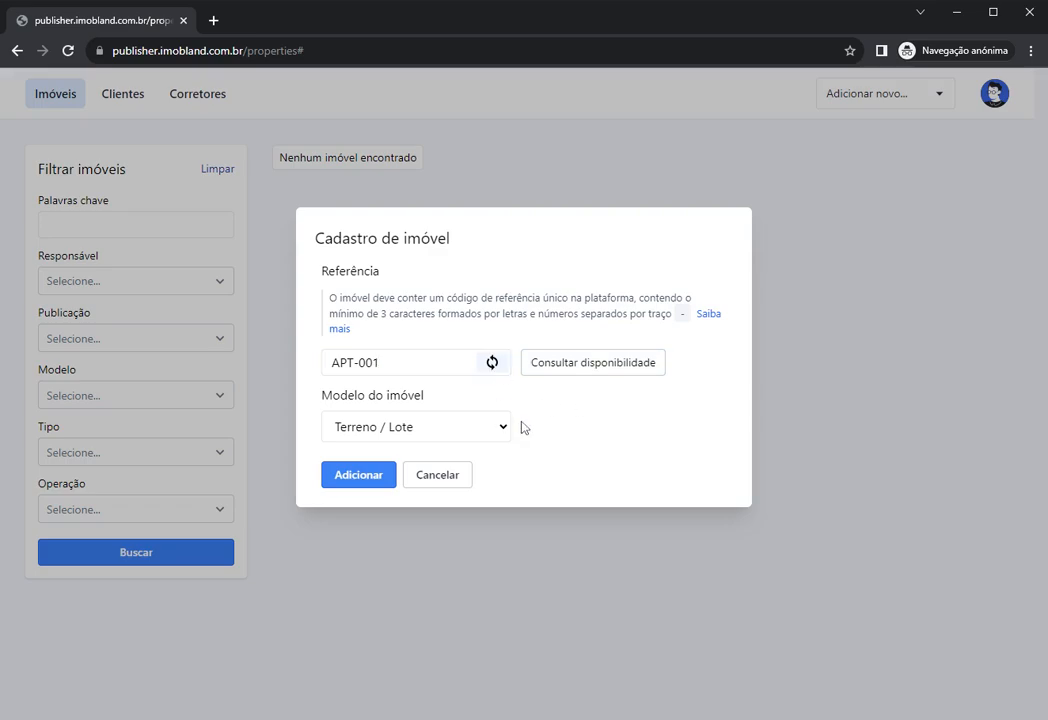
{"action": "left_click_drag", "start_coordinate": [384, 362], "coordinate": [295, 374]}
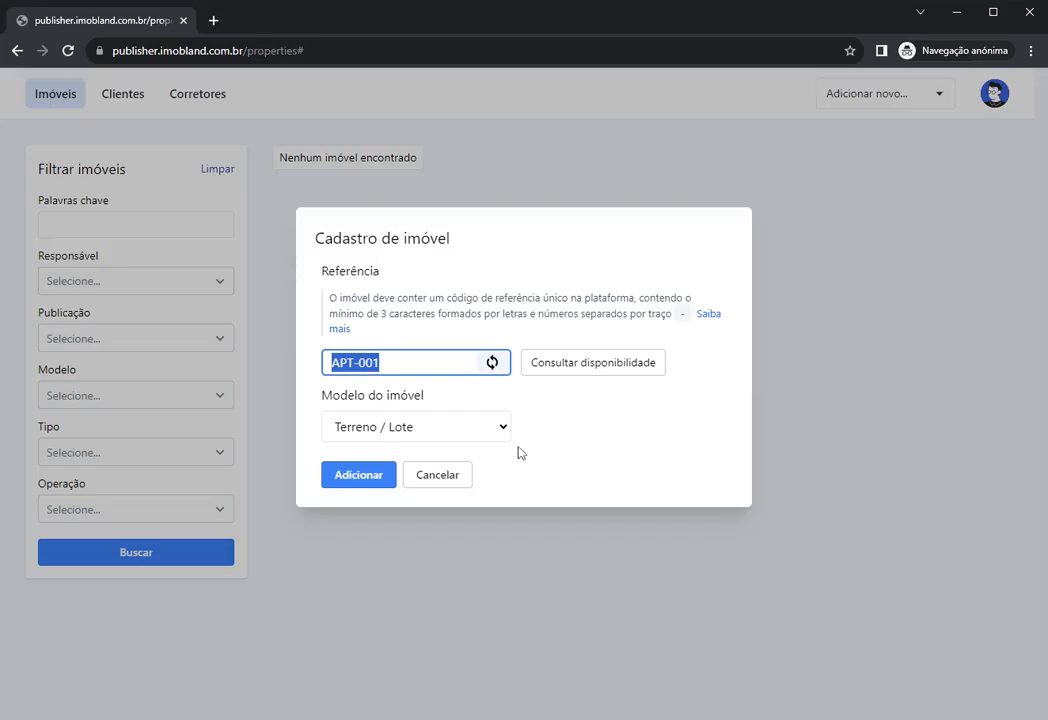
{"action": "left_click", "coordinate": [485, 400]}
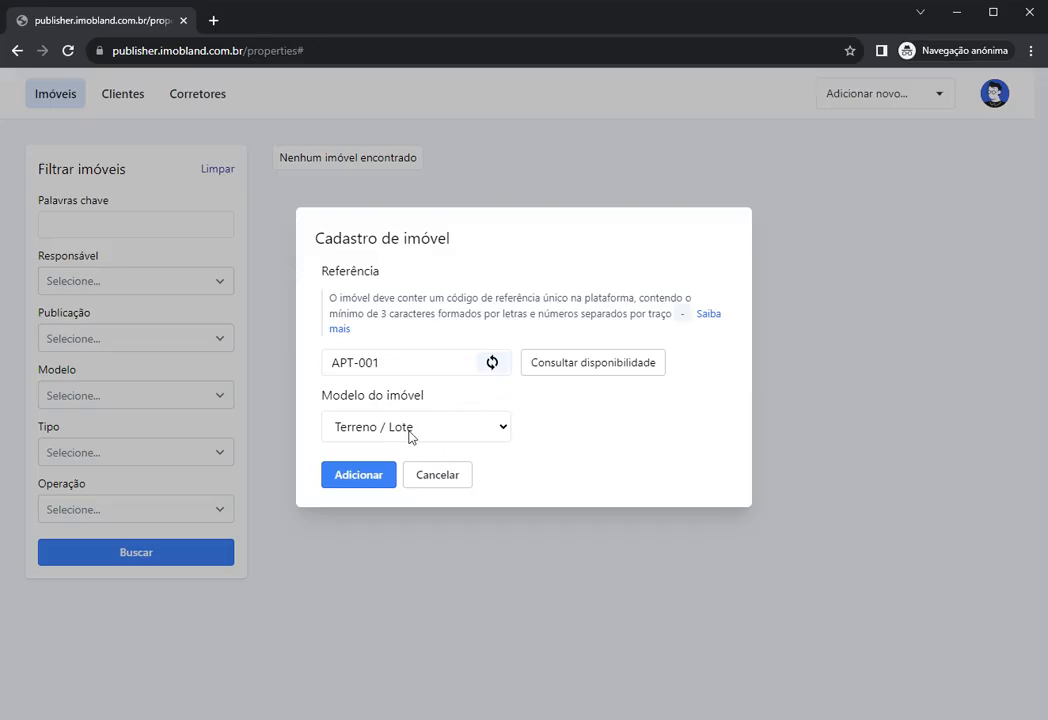
{"action": "left_click", "coordinate": [407, 472]}
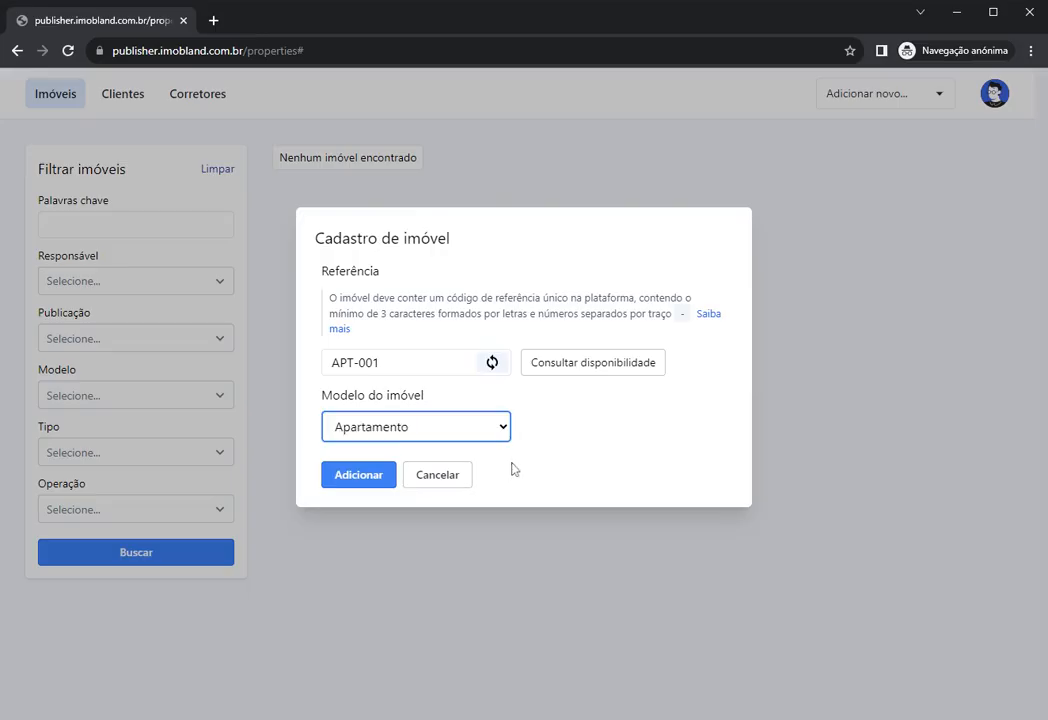
{"action": "left_click", "coordinate": [369, 479]}
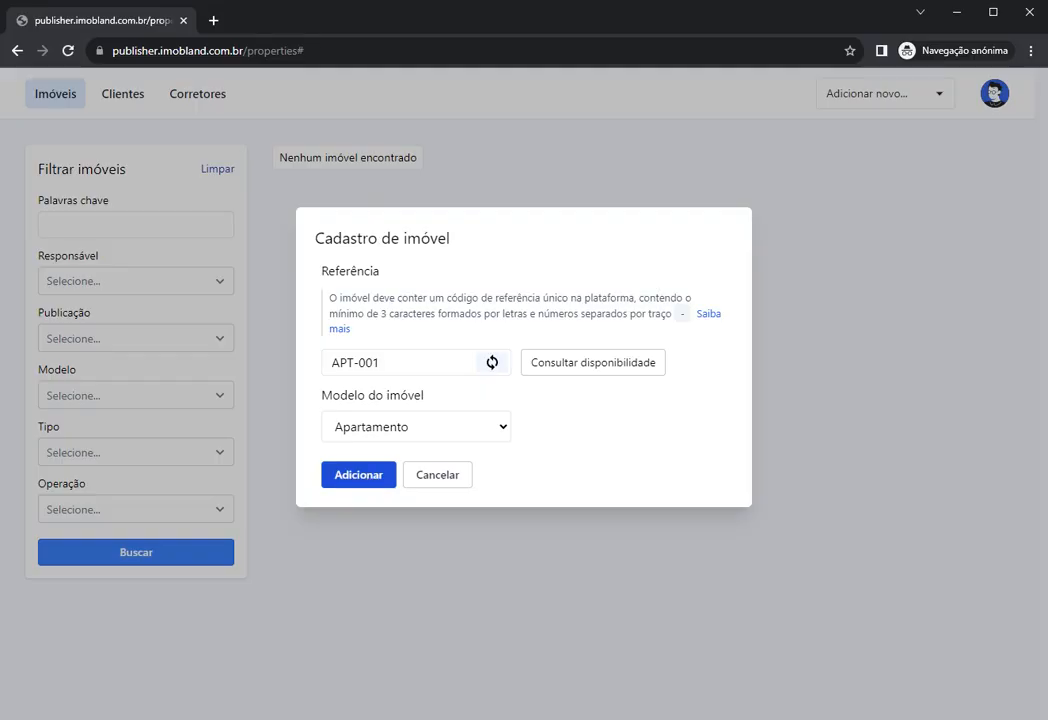
{"action": "left_click", "coordinate": [353, 484]}
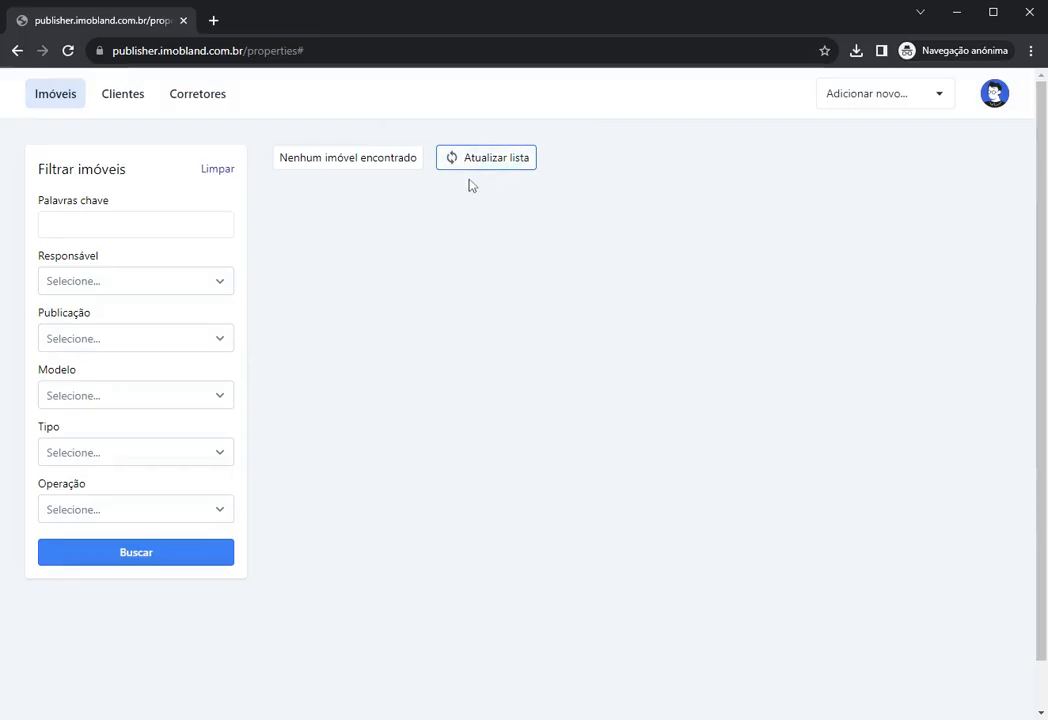
Step: Refresh the property list and open the new APT-001 listing
{"action": "left_click", "coordinate": [484, 166]}
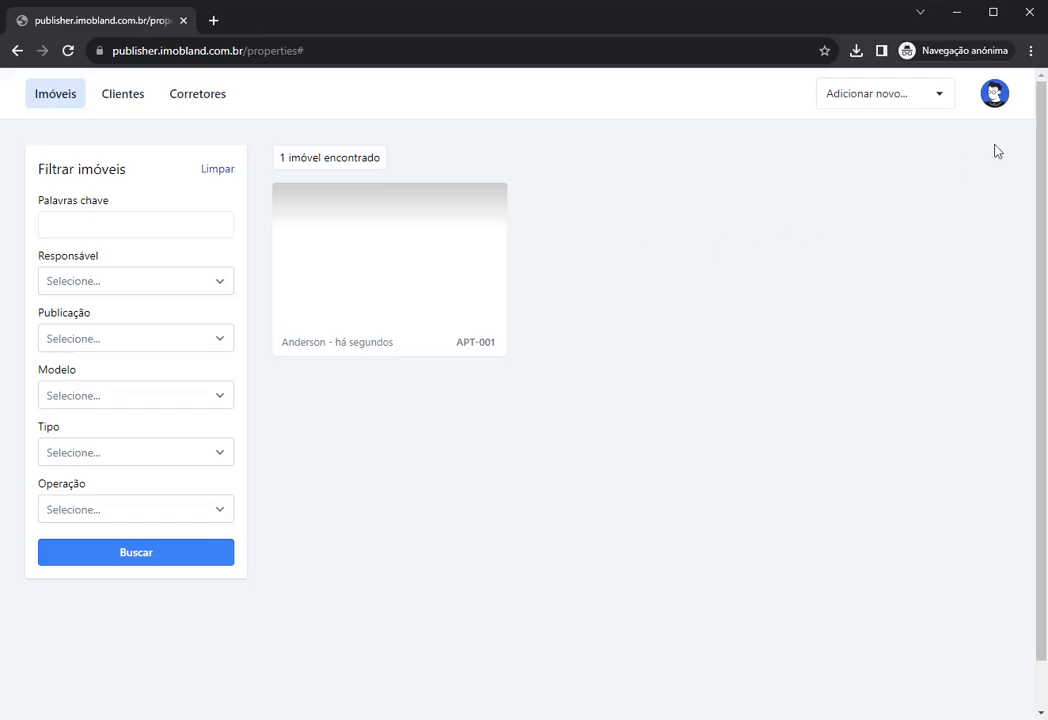
{"action": "left_click", "coordinate": [994, 95]}
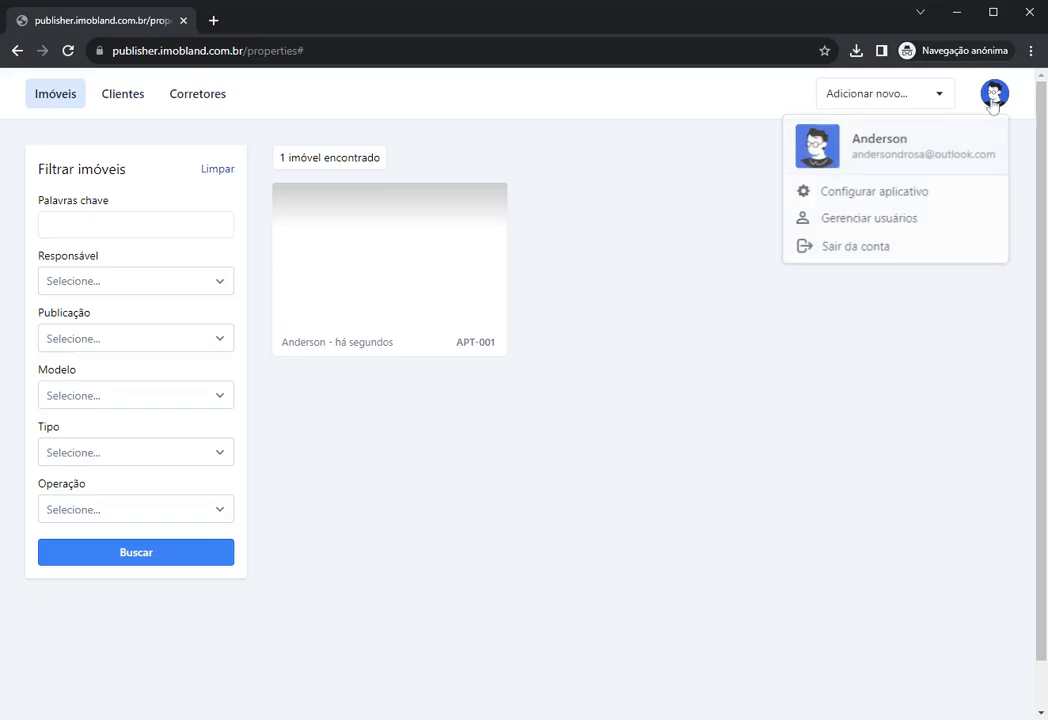
{"action": "left_click", "coordinate": [660, 240]}
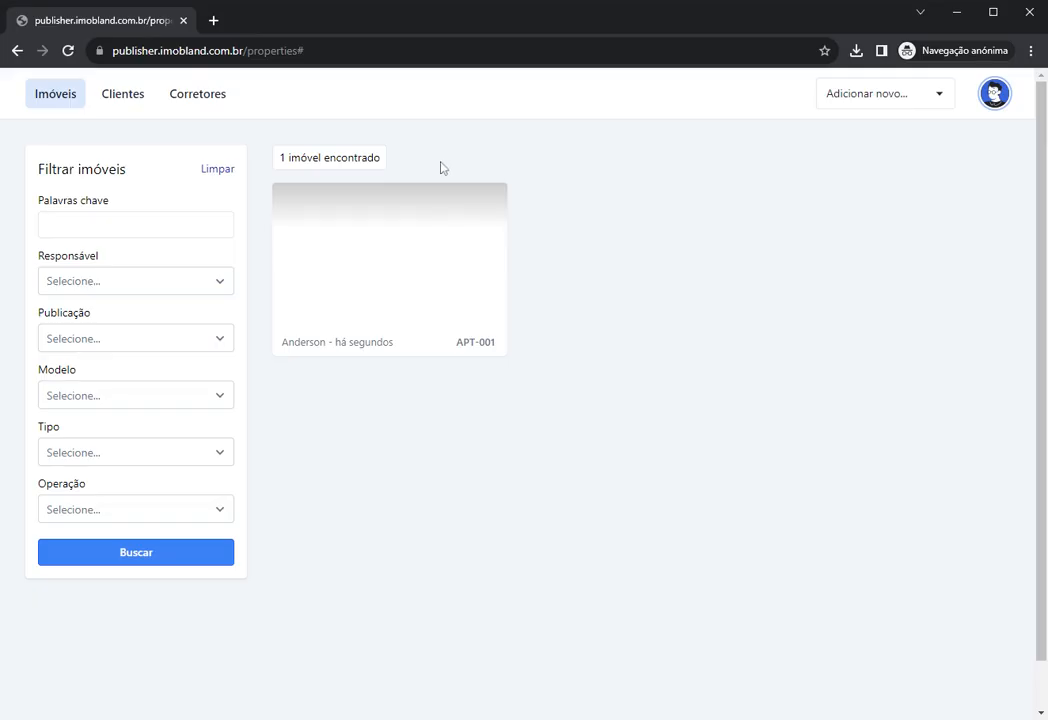
{"action": "mouse_move", "coordinate": [414, 241]}
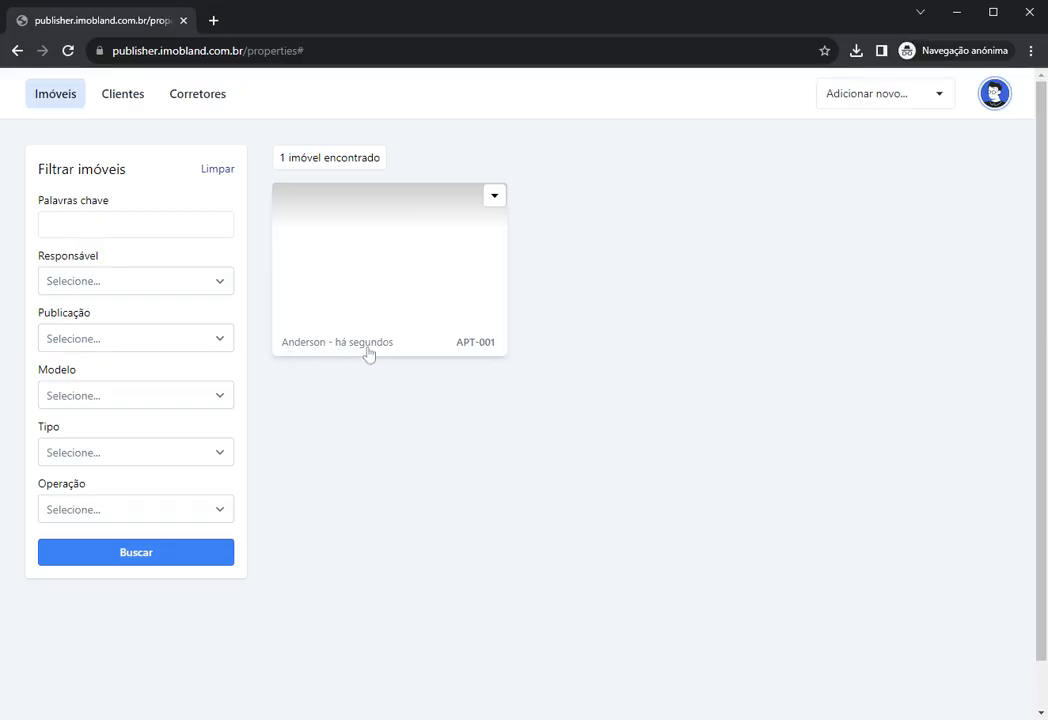
{"action": "left_click", "coordinate": [376, 276]}
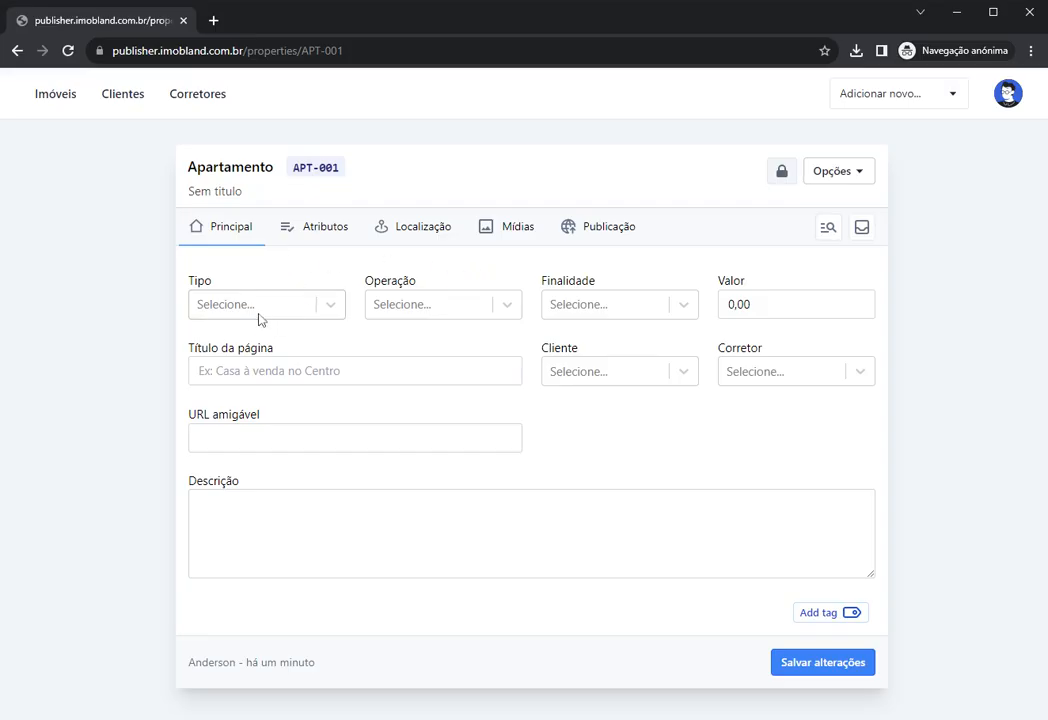
Step: Reopen APT-001, set its Tipo to Duplex, and save the changes
{"action": "left_click", "coordinate": [55, 94]}
{"action": "left_click", "coordinate": [384, 257]}
{"action": "left_click", "coordinate": [257, 317]}
{"action": "left_click", "coordinate": [215, 374]}
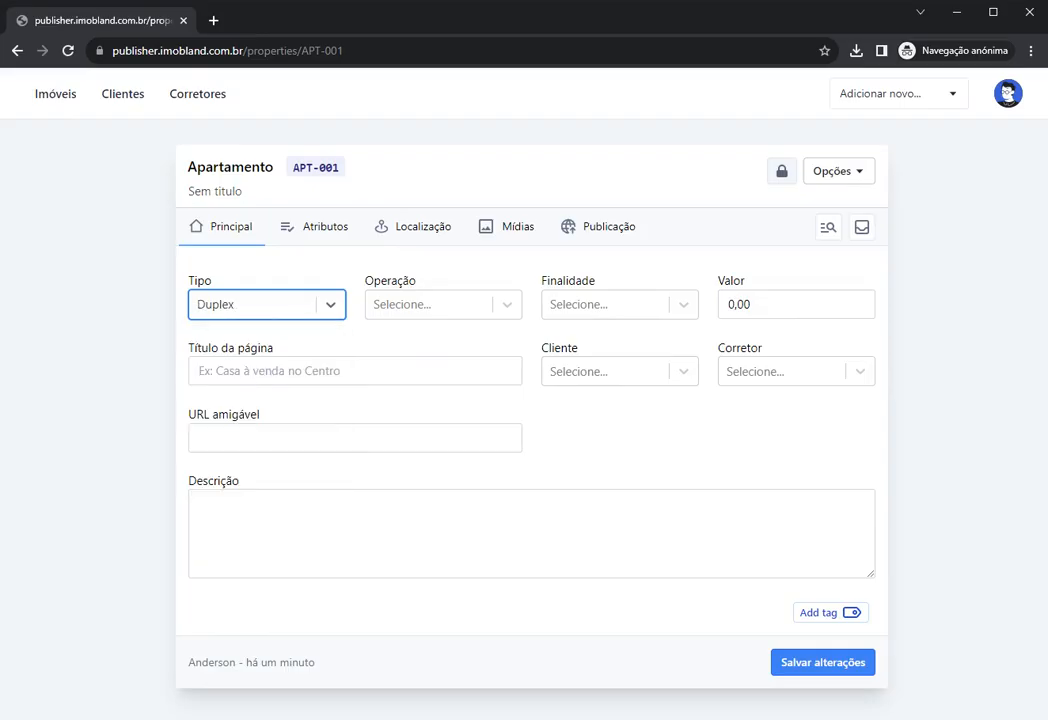
{"action": "left_click", "coordinate": [815, 666]}
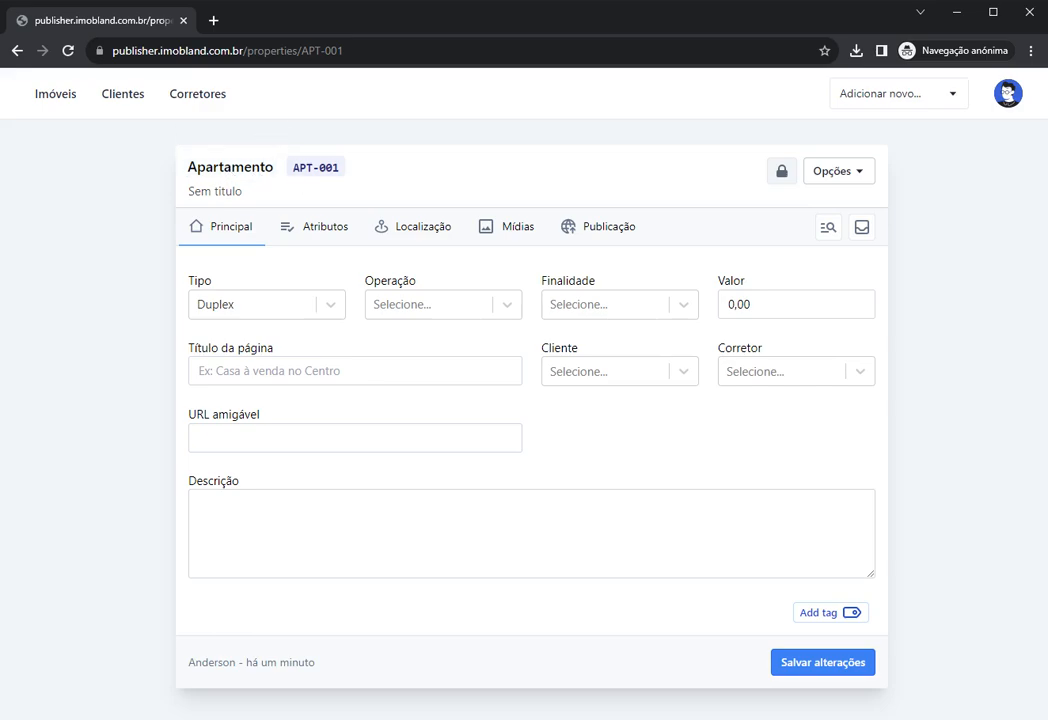
Step: Highlight the APT-001 reference and the 'Sem titulo' subtitle in the page header
{"action": "double_click", "coordinate": [316, 167]}
{"action": "left_click", "coordinate": [384, 178]}
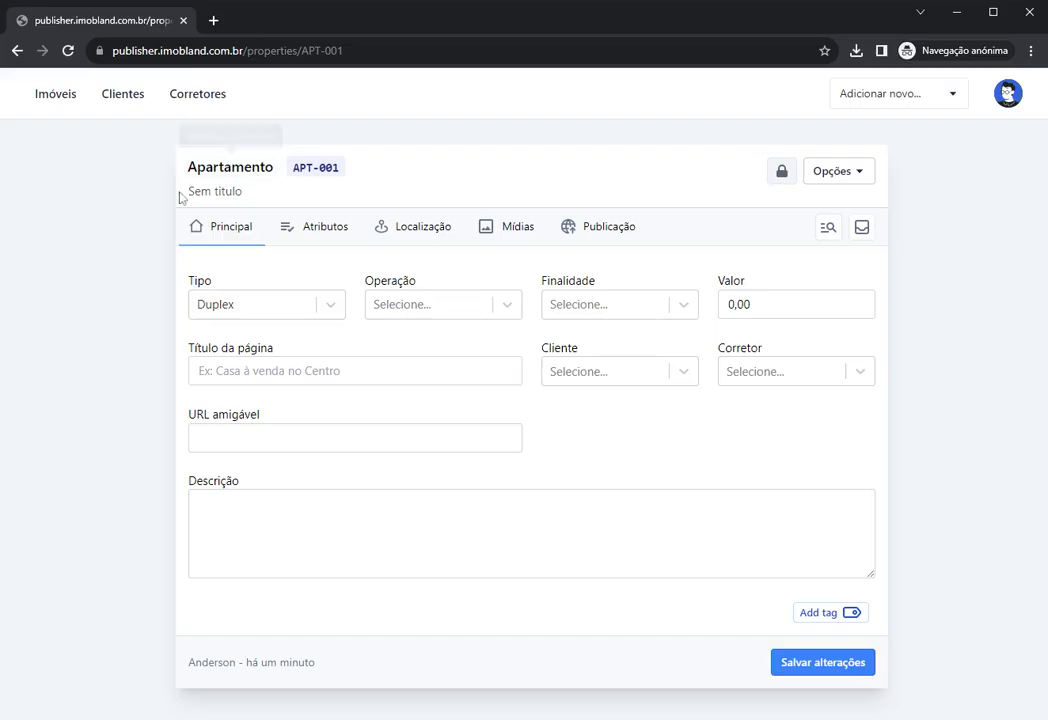
{"action": "left_click_drag", "start_coordinate": [188, 192], "coordinate": [243, 192]}
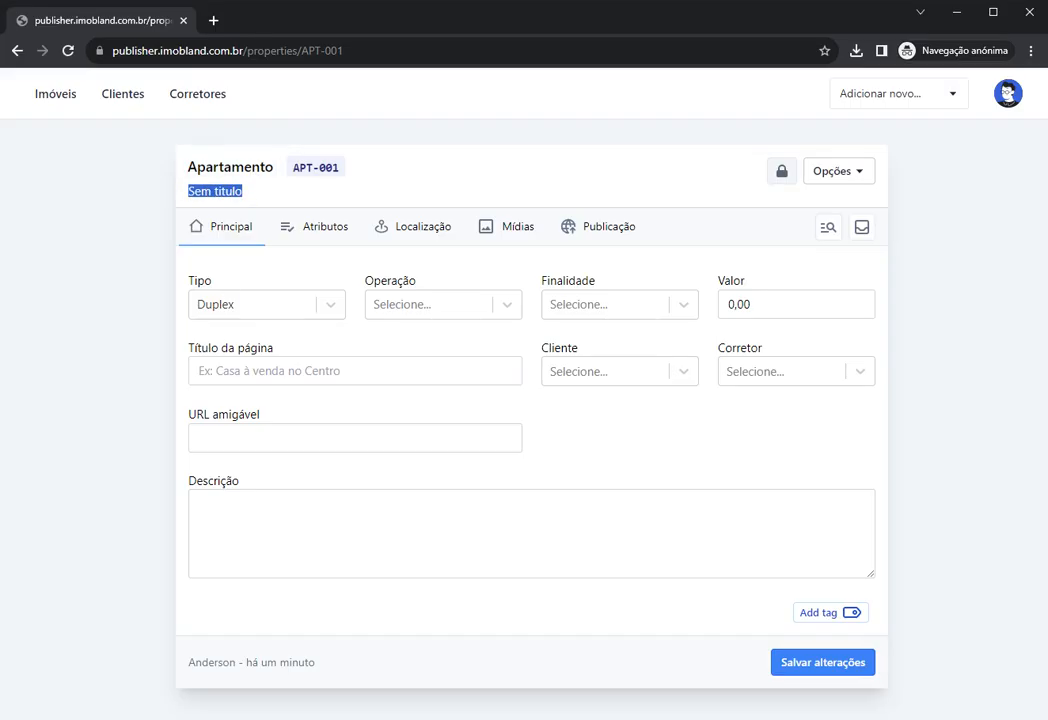
{"action": "left_click", "coordinate": [268, 371]}
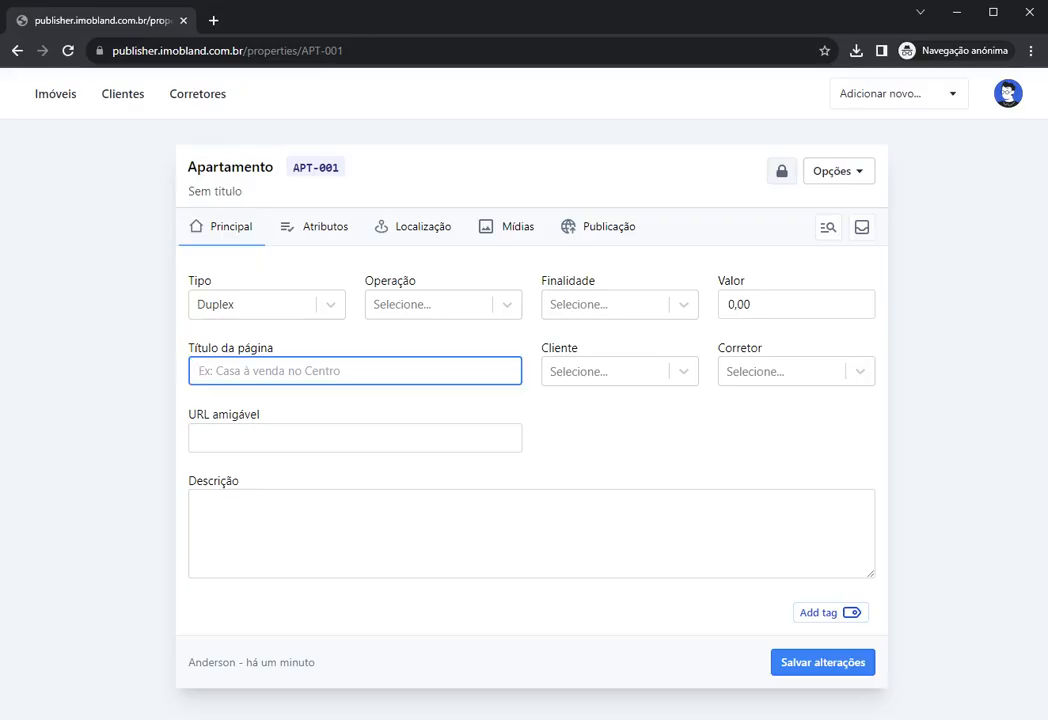
{"action": "type", "text": "Teste"}
{"action": "left_click", "coordinate": [245, 402]}
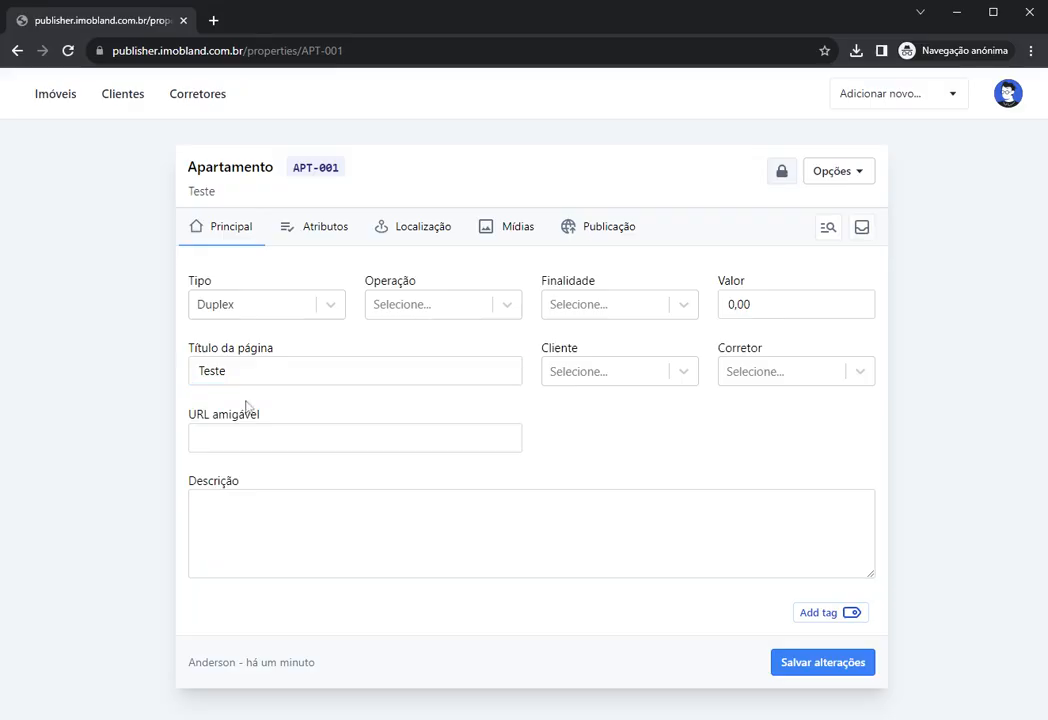
{"action": "double_click", "coordinate": [248, 372]}
{"action": "left_click_drag", "start_coordinate": [218, 192], "coordinate": [188, 193]}
{"action": "left_click", "coordinate": [318, 194]}
Step: Change the property Tipo from Duplex to Apartamento
{"action": "left_click", "coordinate": [232, 310]}
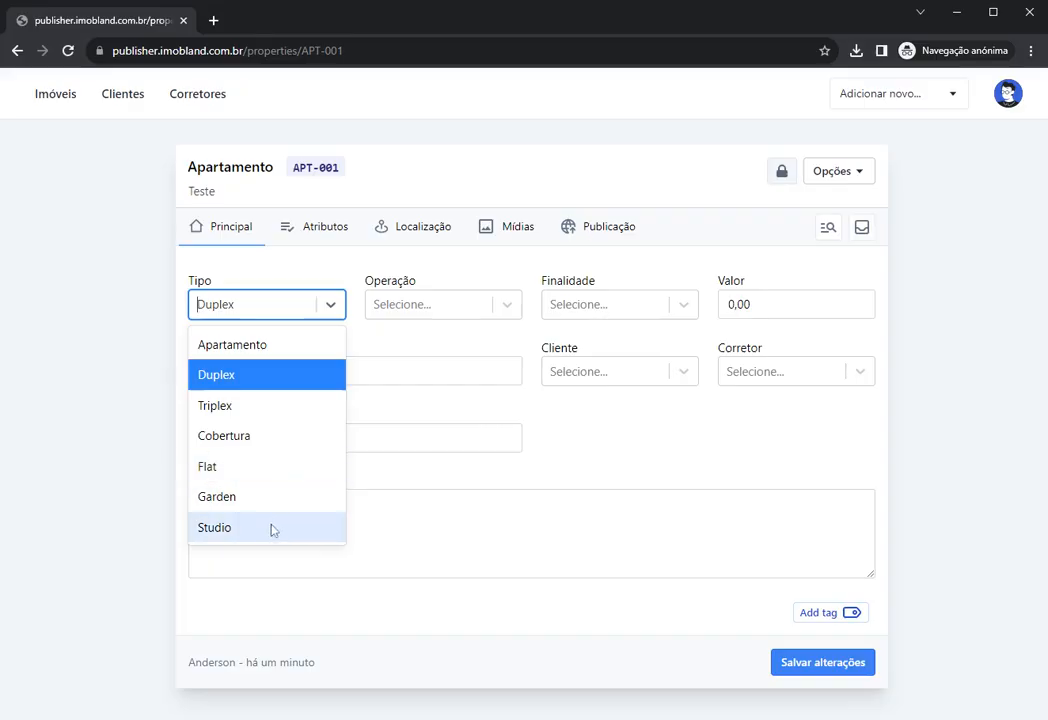
{"action": "left_click", "coordinate": [374, 356]}
{"action": "left_click", "coordinate": [307, 314]}
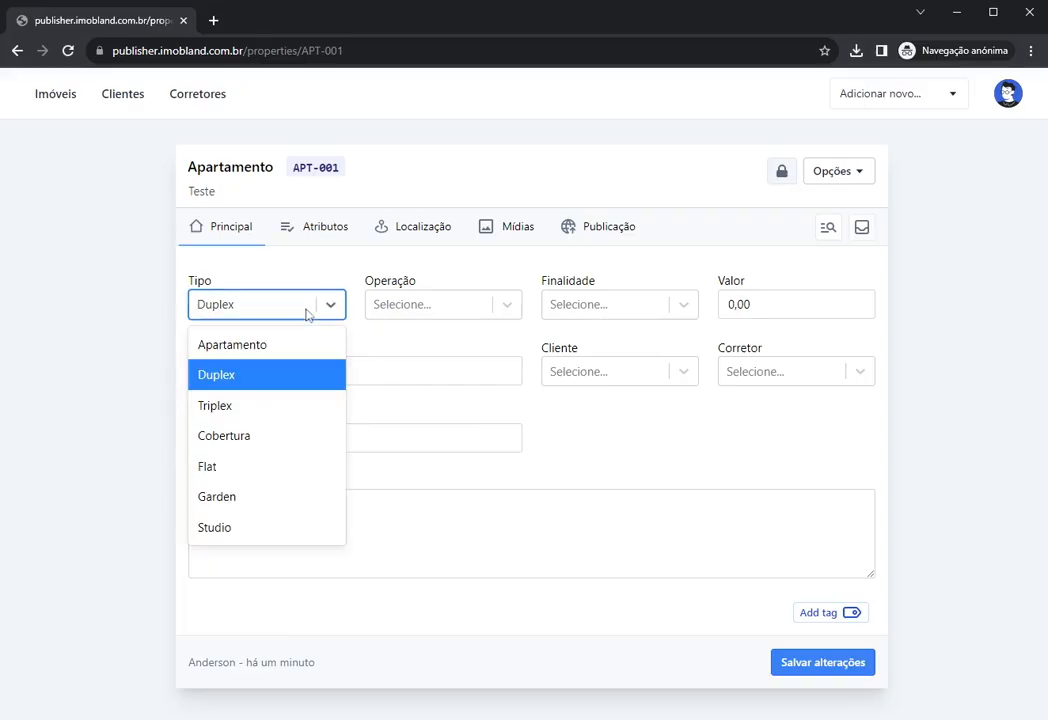
{"action": "left_click", "coordinate": [307, 314]}
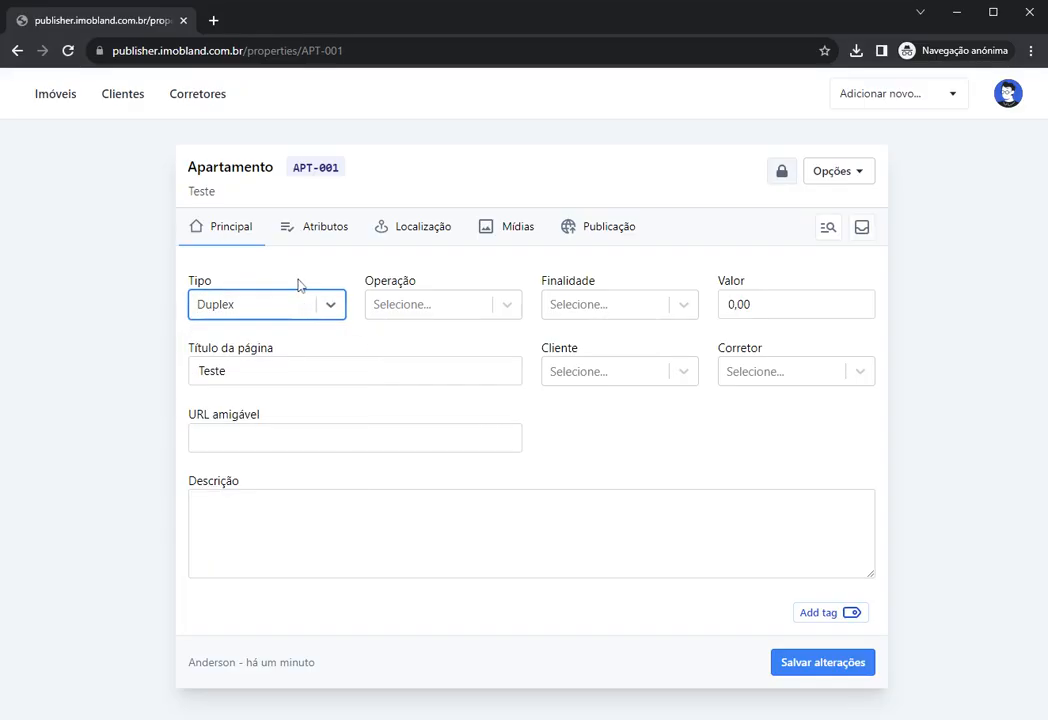
{"action": "left_click", "coordinate": [56, 103]}
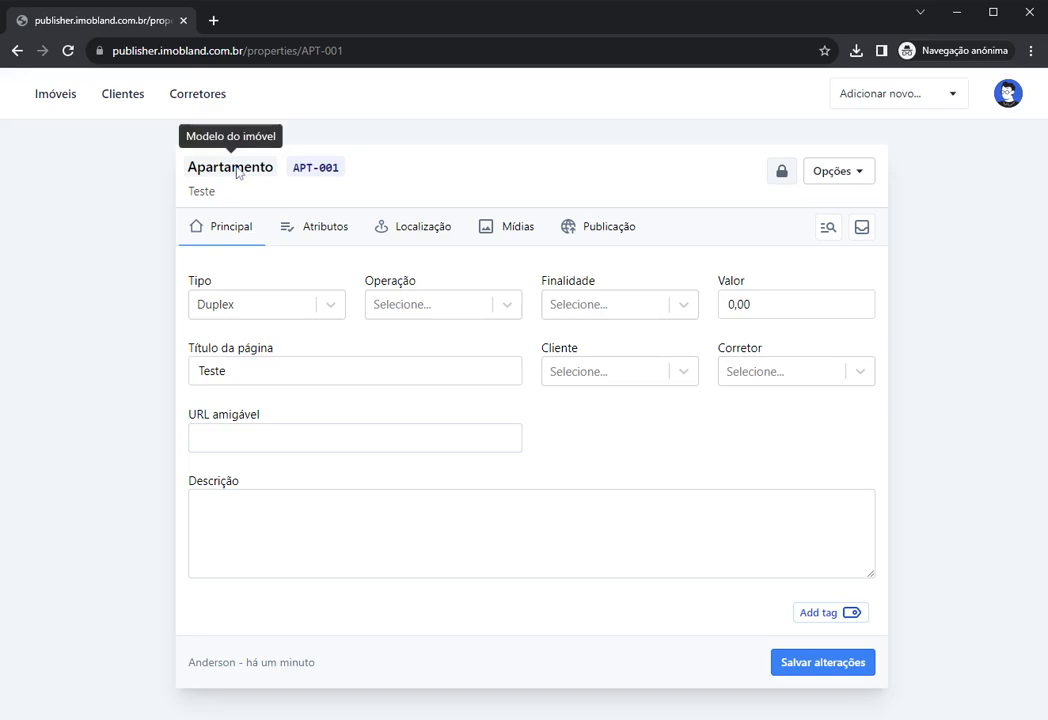
{"action": "left_click", "coordinate": [257, 308]}
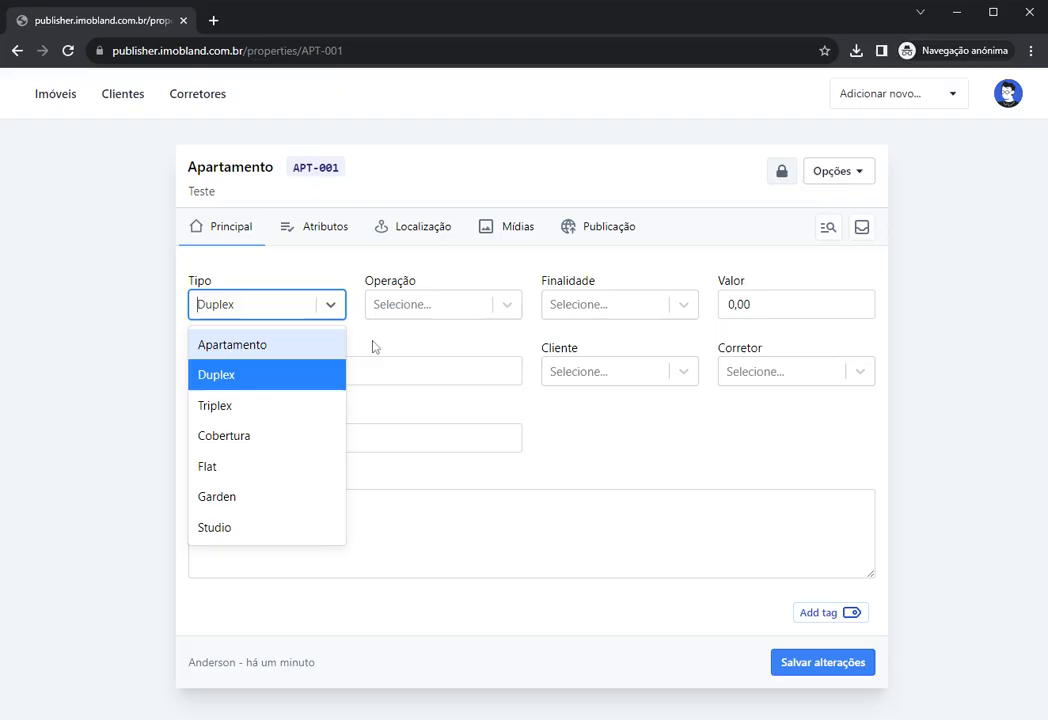
{"action": "left_click", "coordinate": [377, 347]}
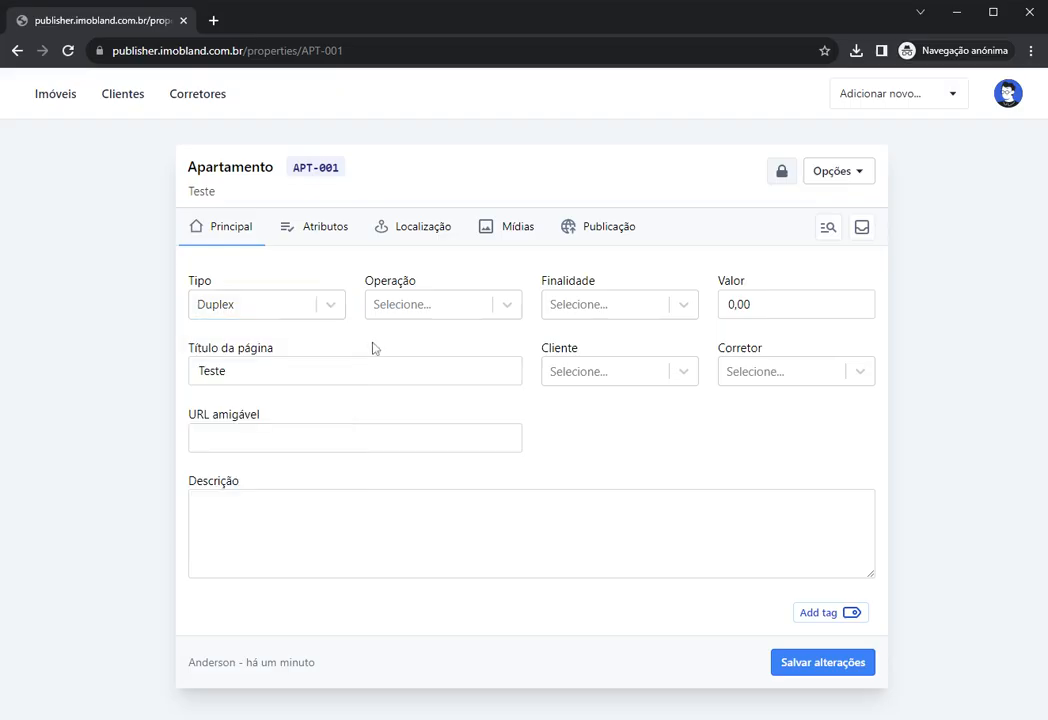
{"action": "left_click", "coordinate": [250, 309]}
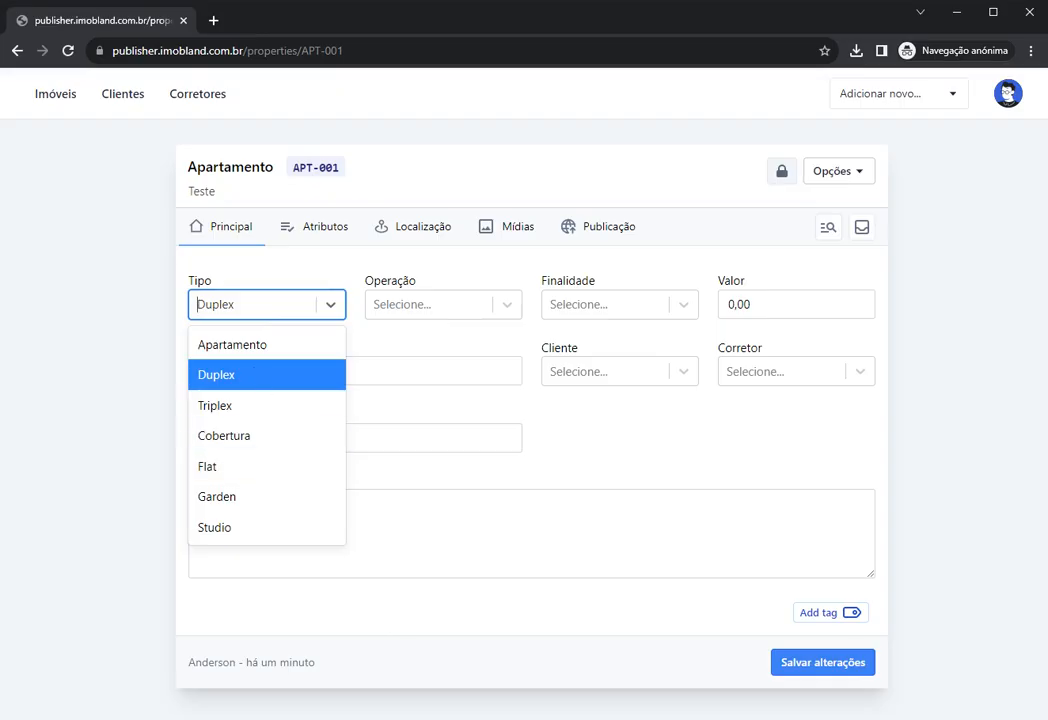
{"action": "left_click", "coordinate": [250, 346]}
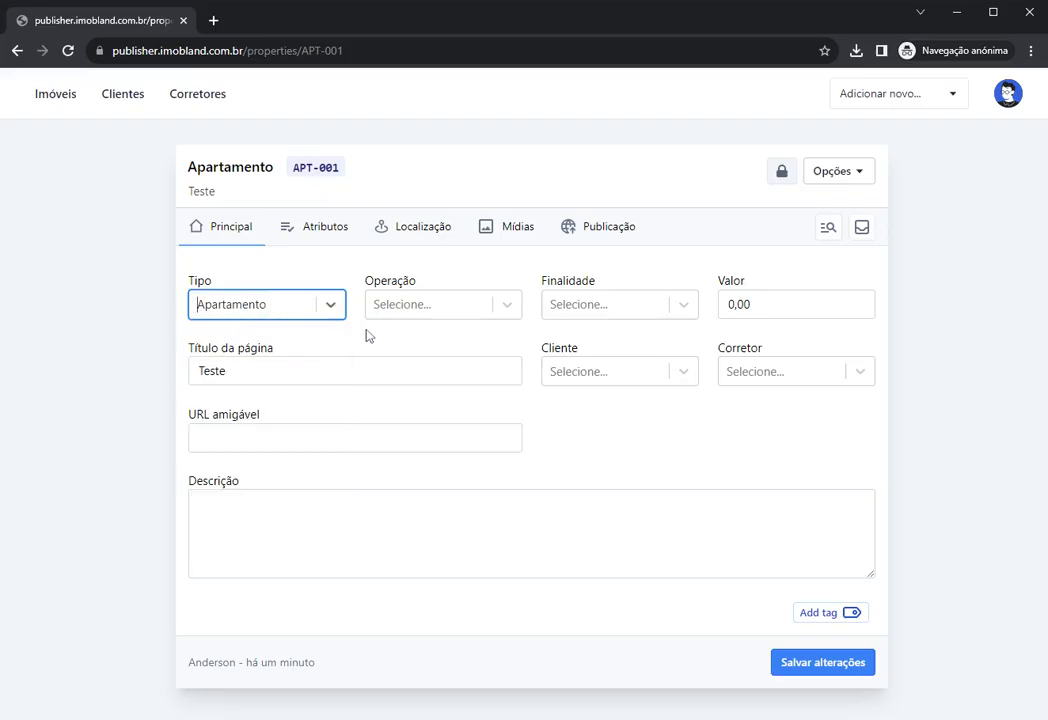
Step: Open and close the Operação list without choosing an operation
{"action": "left_click", "coordinate": [414, 305]}
{"action": "left_click", "coordinate": [413, 307]}
{"action": "left_click", "coordinate": [383, 269]}
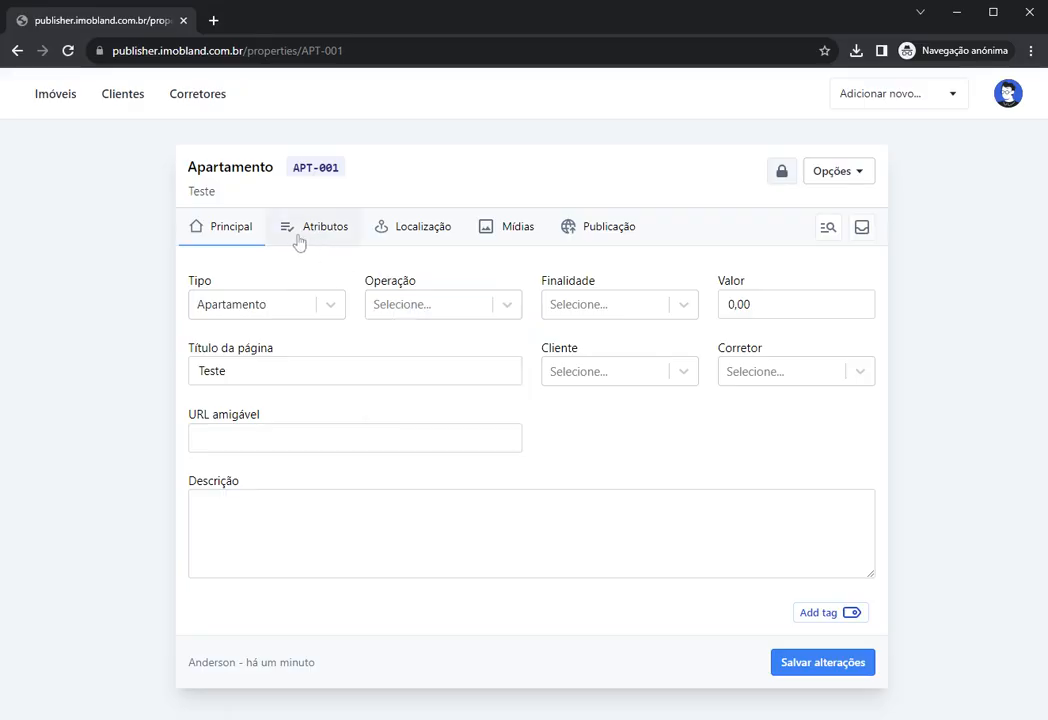
Step: Set Operação to Venda and Finalidade to Residencial
{"action": "left_click", "coordinate": [384, 304]}
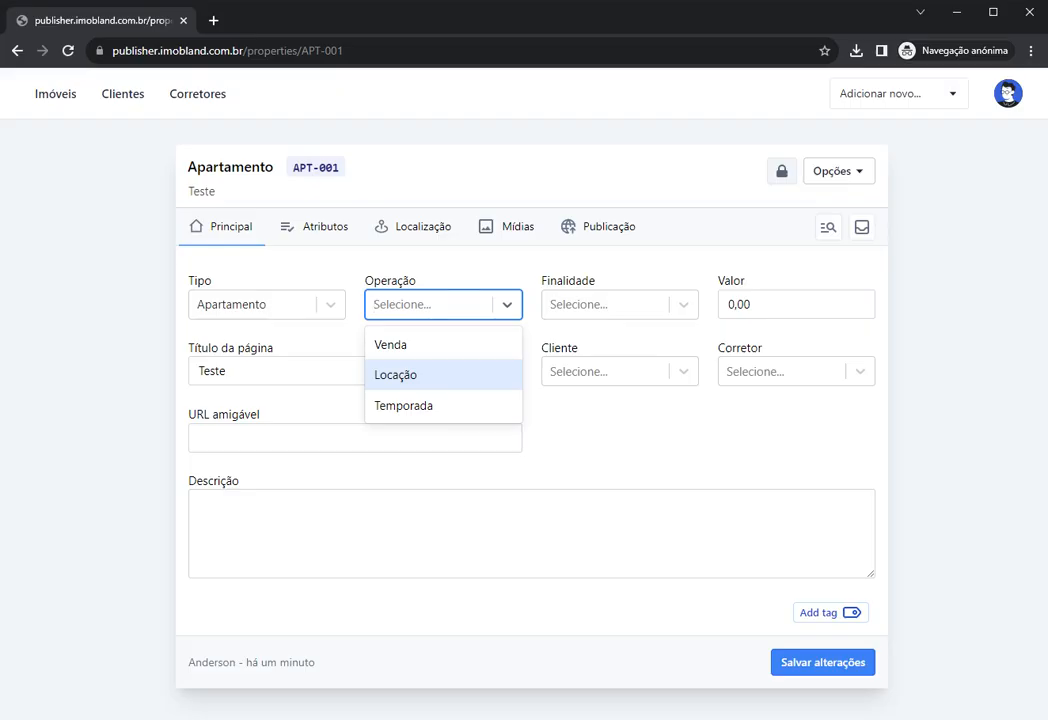
{"action": "left_click", "coordinate": [422, 350]}
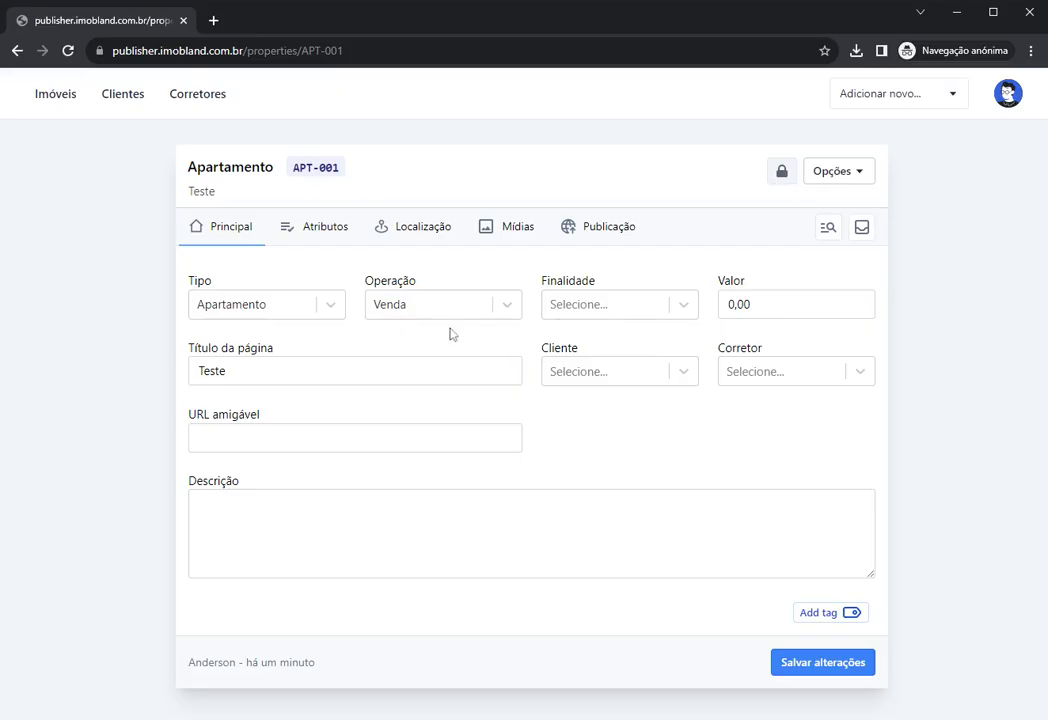
{"action": "left_click", "coordinate": [580, 305]}
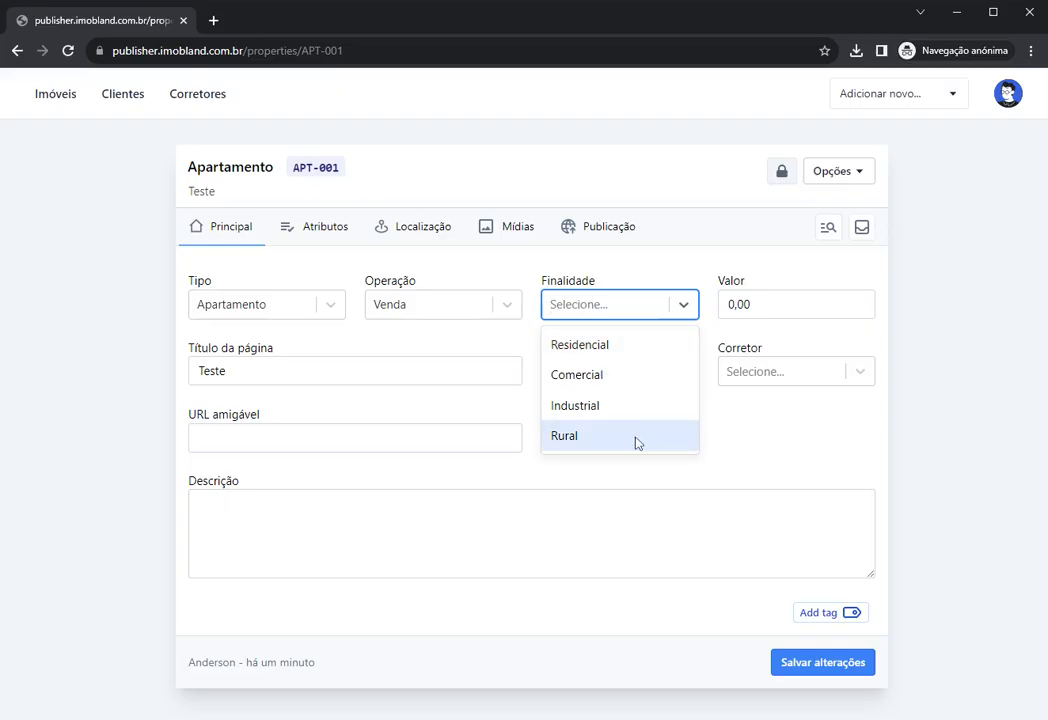
{"action": "left_click", "coordinate": [607, 353]}
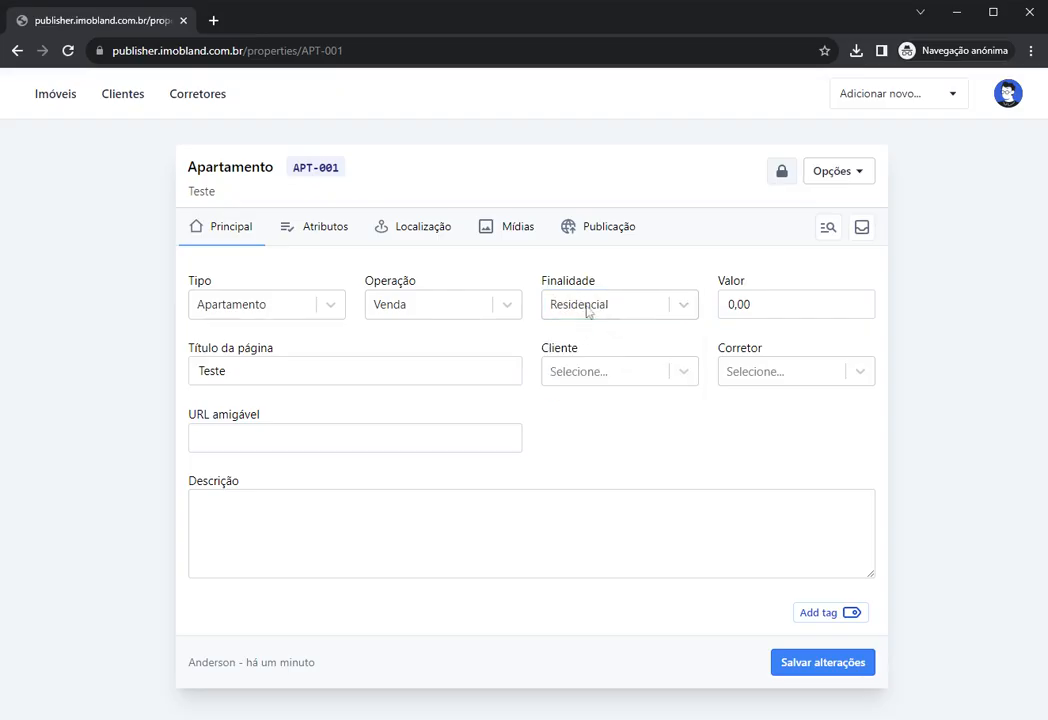
{"action": "left_click", "coordinate": [603, 319]}
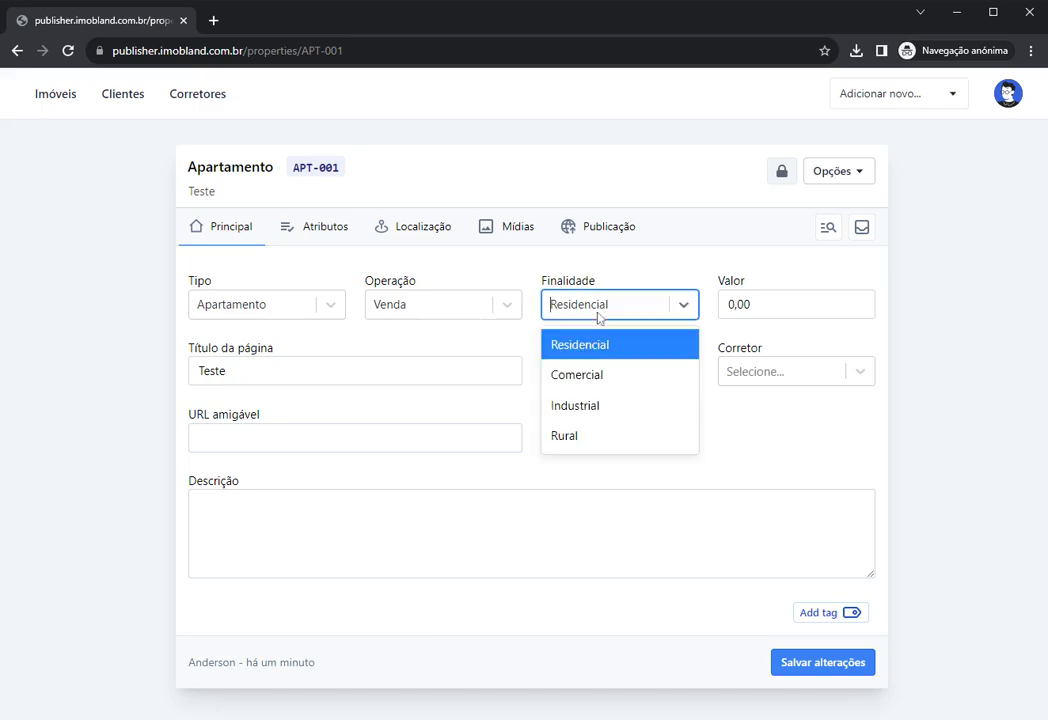
{"action": "left_click", "coordinate": [515, 330]}
{"action": "left_click", "coordinate": [622, 306]}
{"action": "left_click", "coordinate": [622, 306]}
{"action": "left_click", "coordinate": [657, 343]}
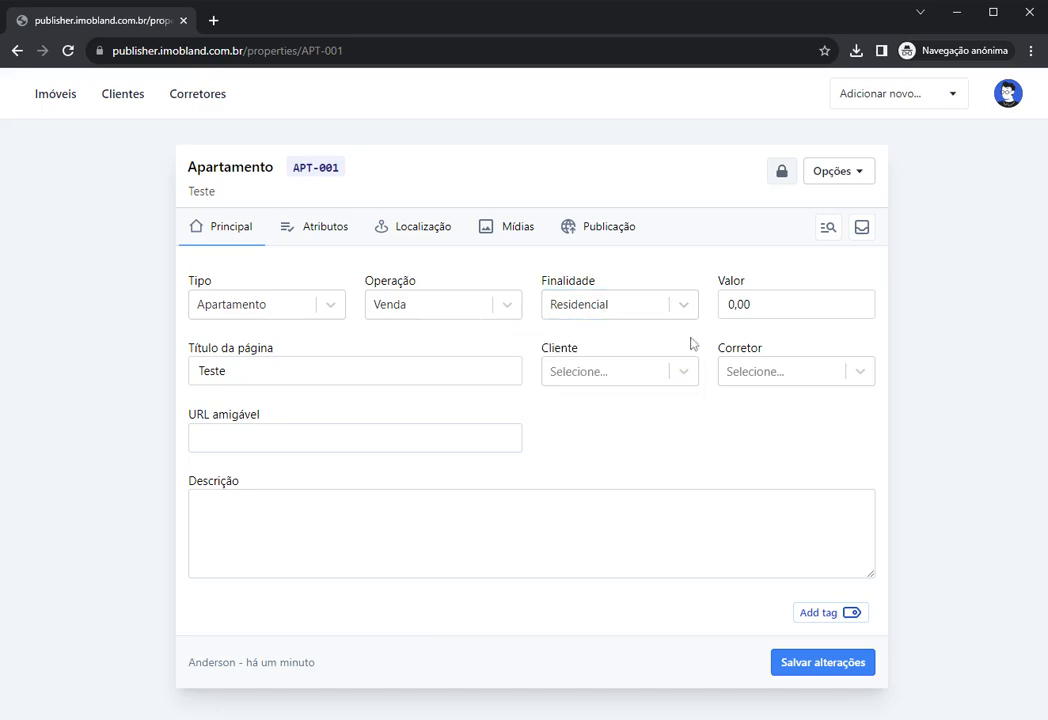
Step: Try Locação as the operation, then switch it back to Venda
{"action": "left_click", "coordinate": [762, 306]}
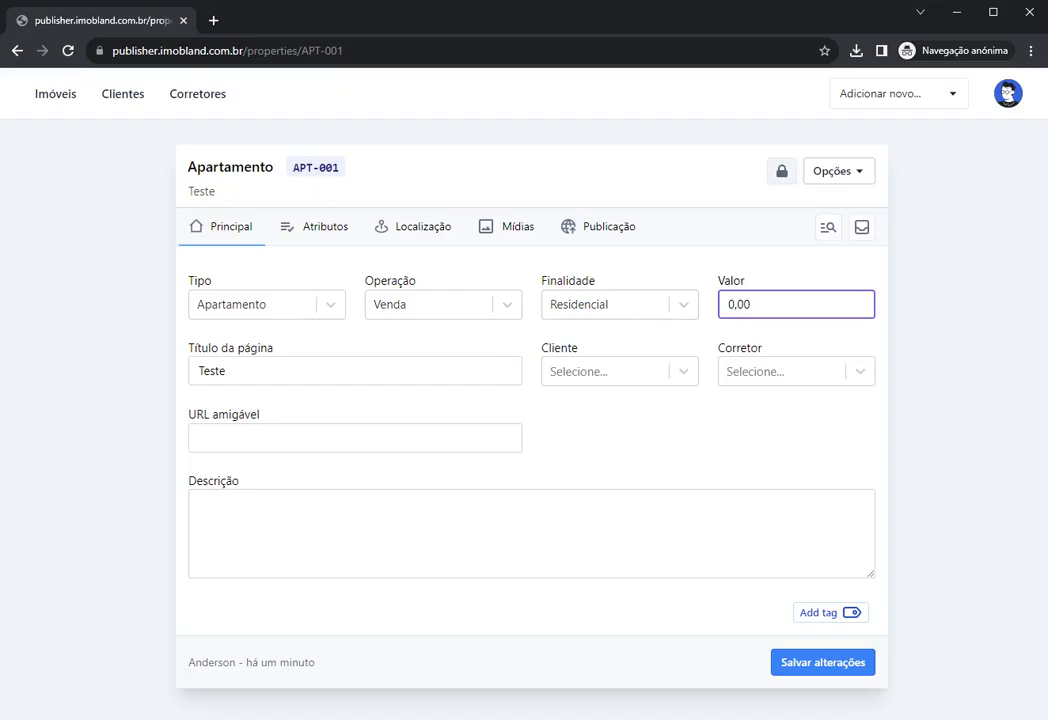
{"action": "left_click", "coordinate": [420, 305]}
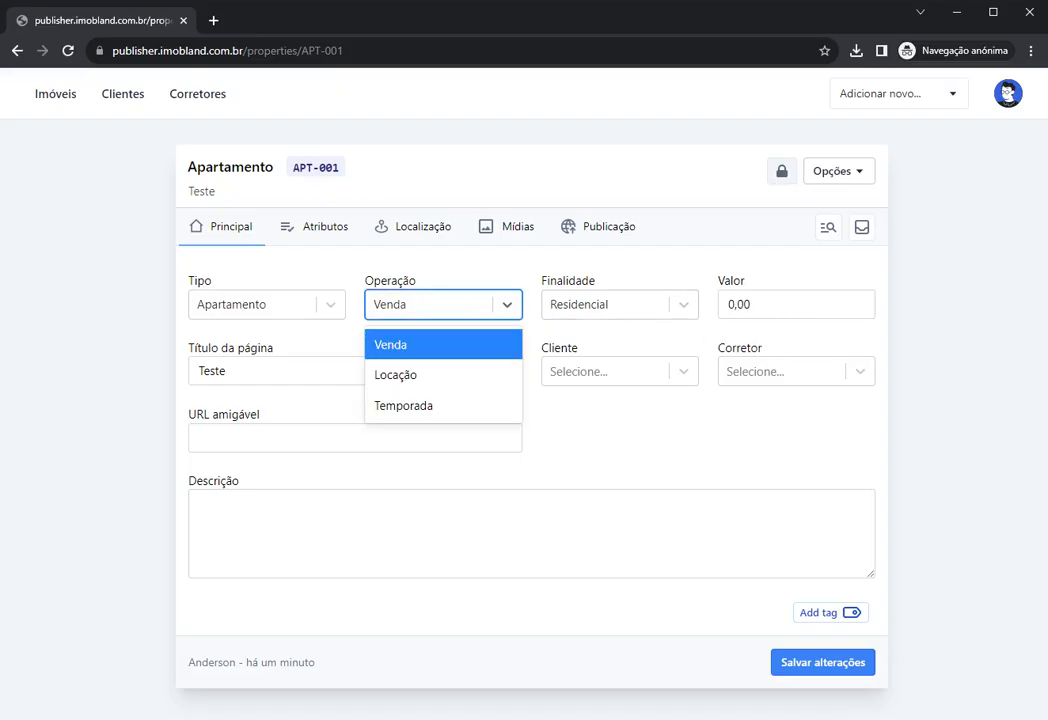
{"action": "left_click", "coordinate": [762, 307]}
{"action": "left_click", "coordinate": [412, 305]}
{"action": "left_click", "coordinate": [417, 378]}
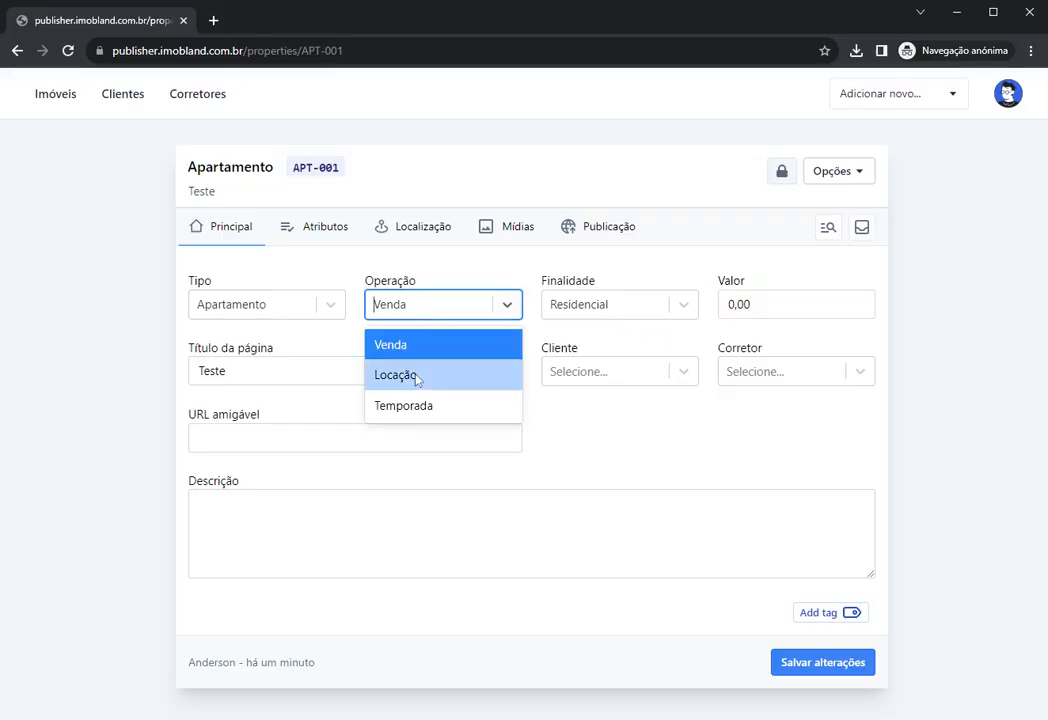
{"action": "left_click", "coordinate": [417, 378]}
{"action": "key", "text": "Tab"}
{"action": "key", "text": "Tab"}
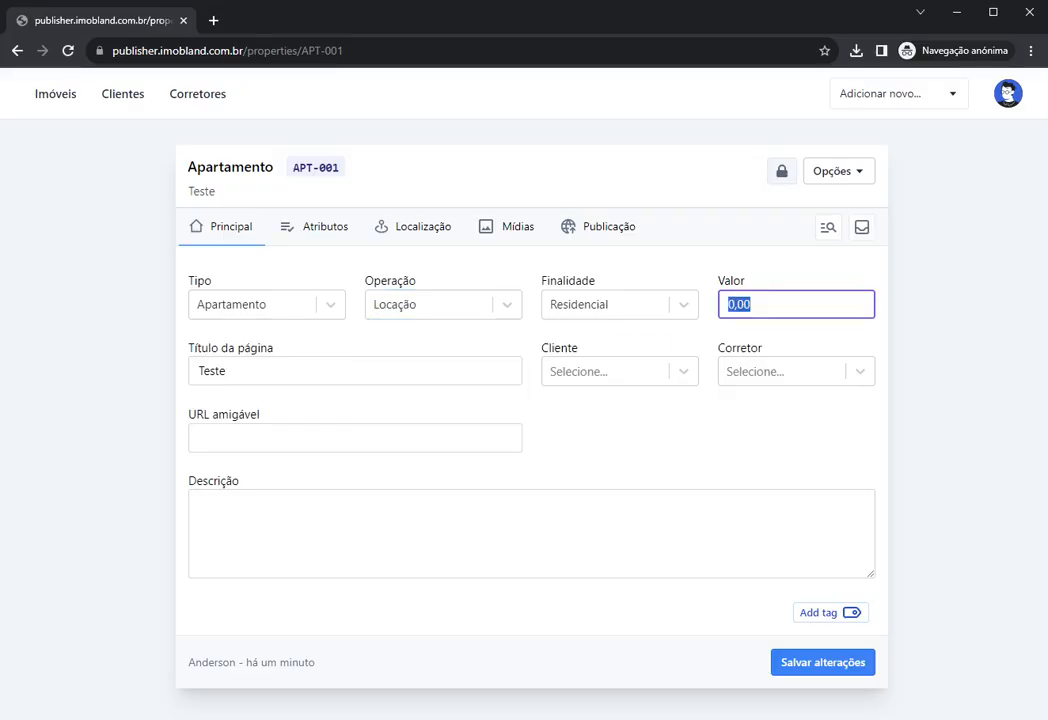
{"action": "left_click", "coordinate": [424, 307]}
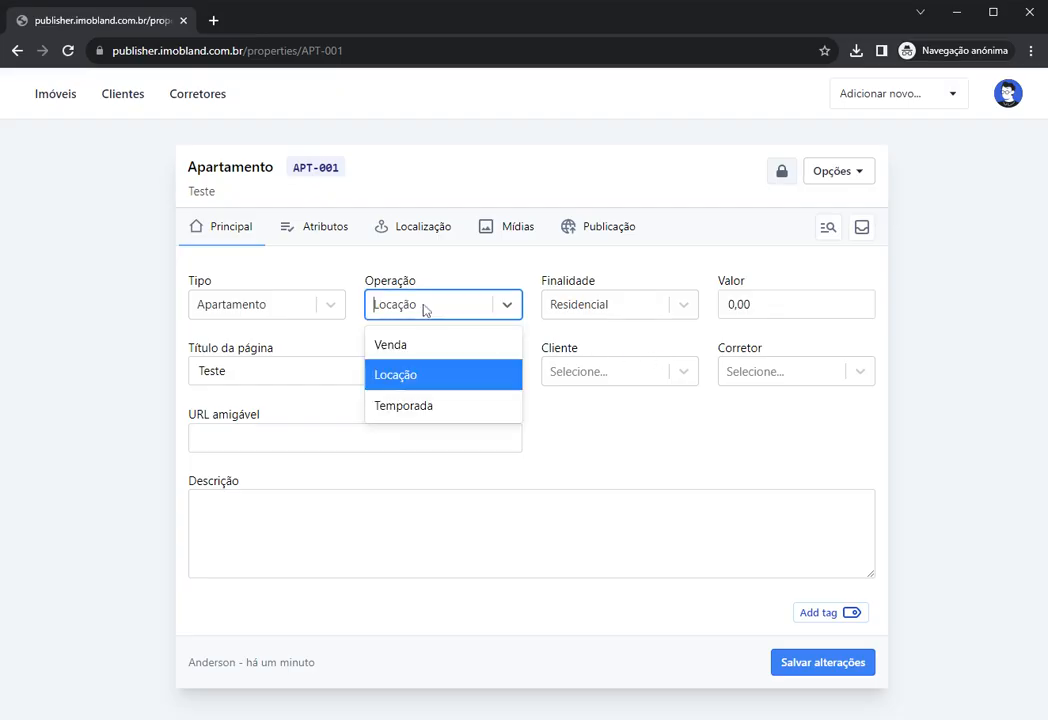
{"action": "left_click", "coordinate": [687, 340]}
{"action": "left_click", "coordinate": [768, 306]}
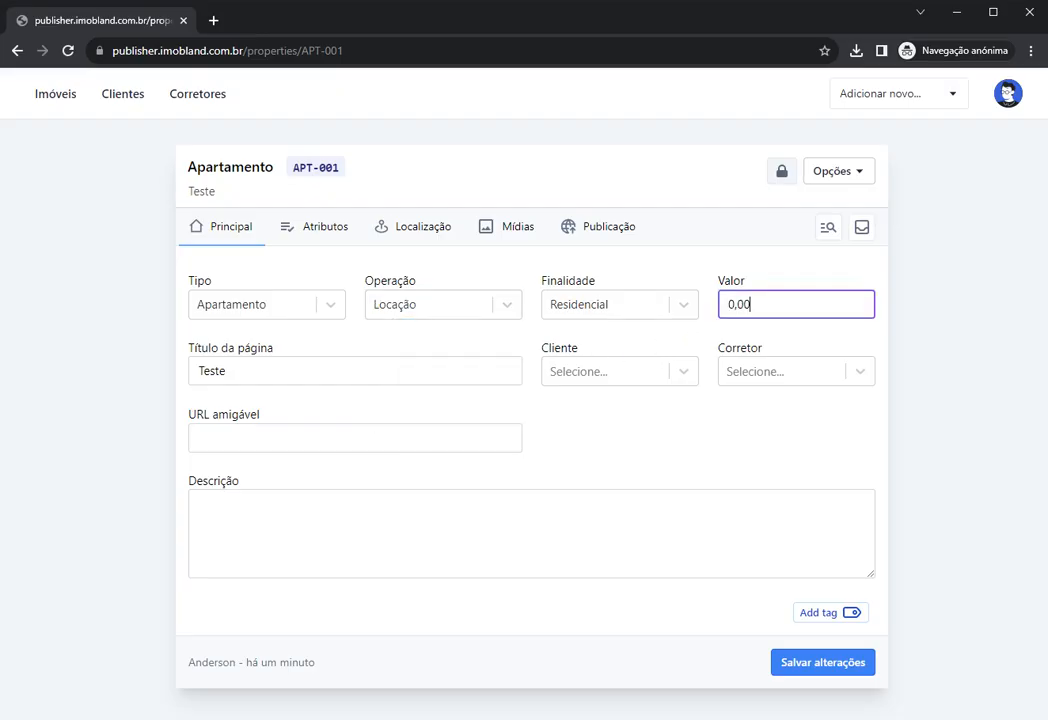
{"action": "left_click", "coordinate": [443, 305]}
{"action": "left_click", "coordinate": [768, 338]}
{"action": "left_click", "coordinate": [768, 306]}
{"action": "left_click", "coordinate": [409, 304]}
{"action": "left_click", "coordinate": [412, 344]}
{"action": "left_click", "coordinate": [484, 337]}
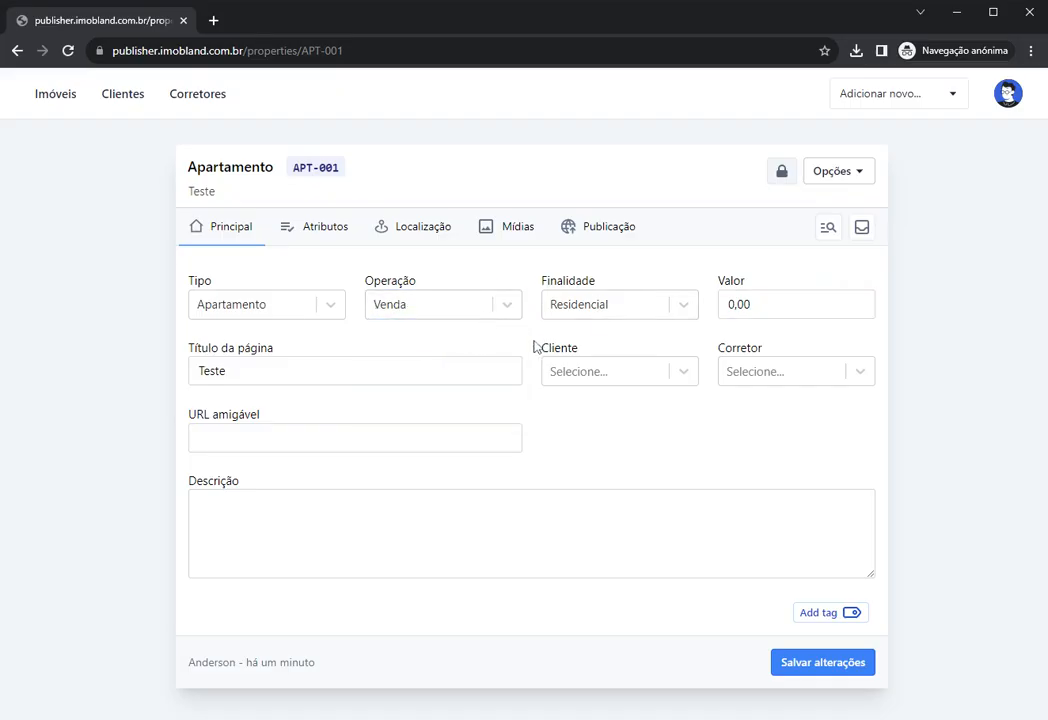
Step: Toggle the operation to Locação once more and settle on Venda
{"action": "left_click", "coordinate": [479, 316]}
{"action": "left_click", "coordinate": [345, 339]}
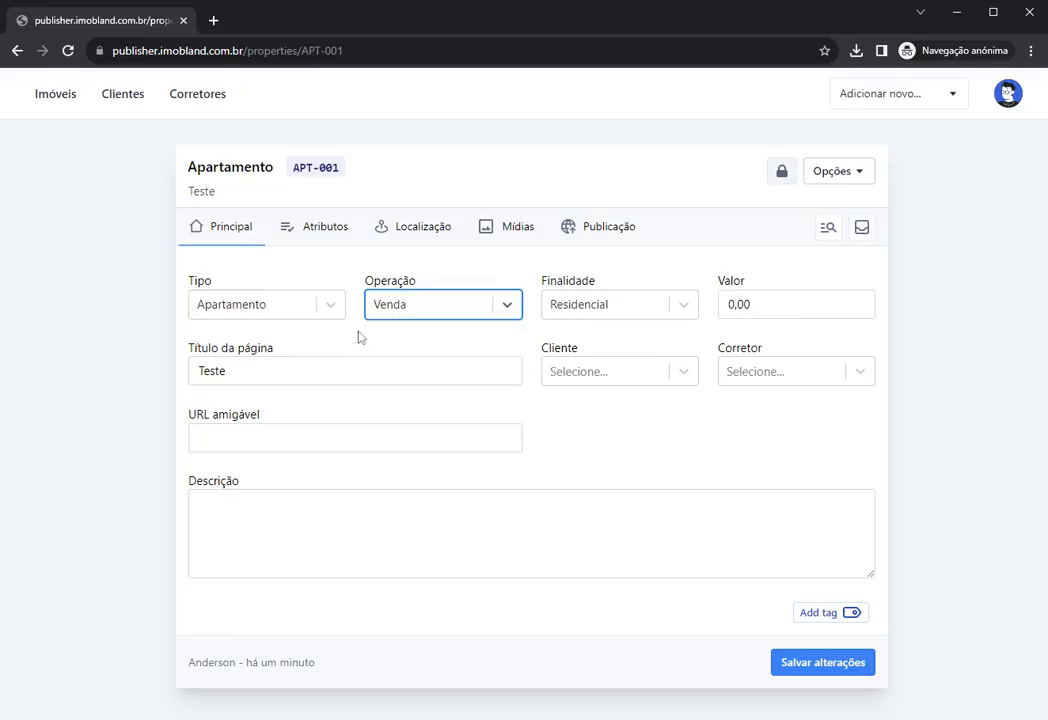
{"action": "left_click", "coordinate": [409, 314]}
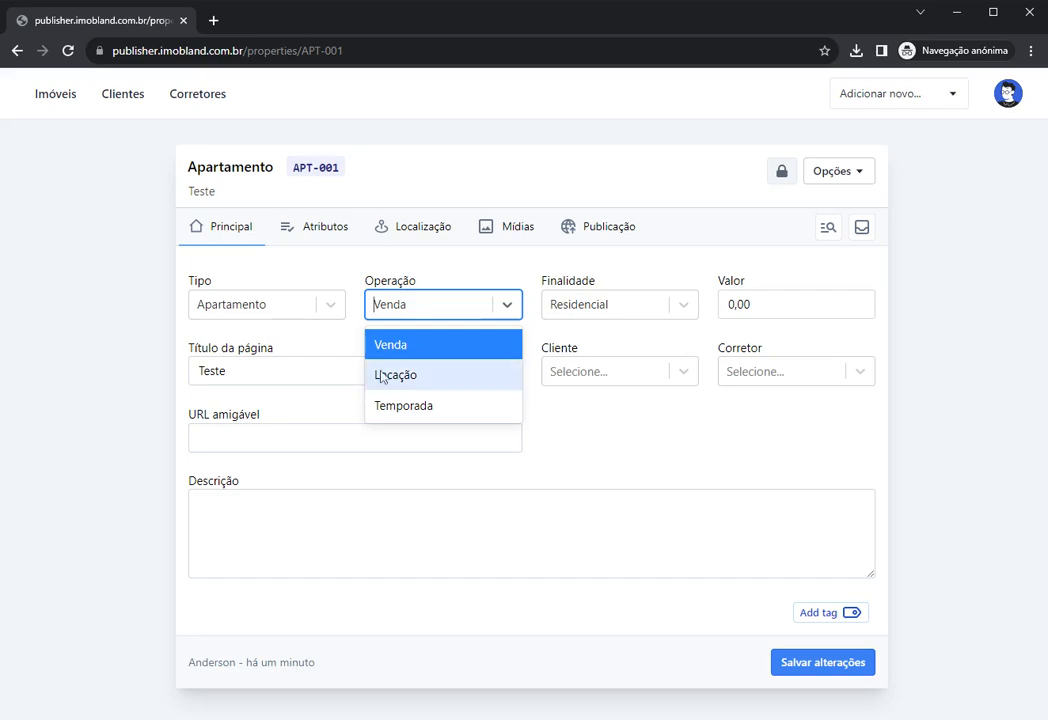
{"action": "left_click", "coordinate": [342, 345]}
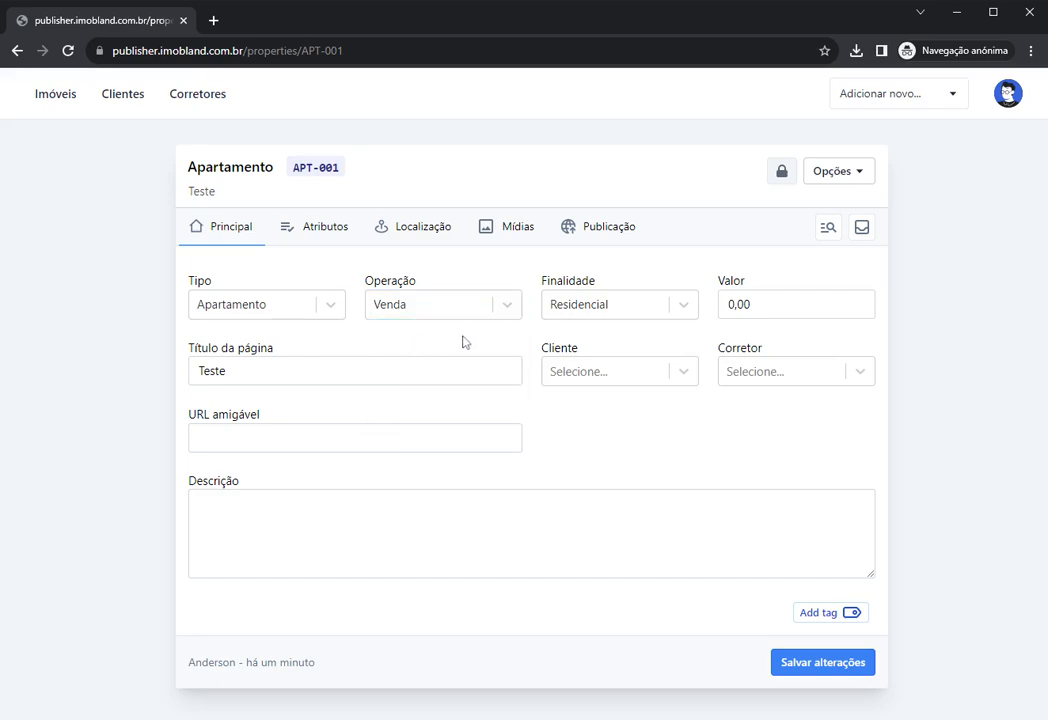
{"action": "left_click", "coordinate": [398, 304]}
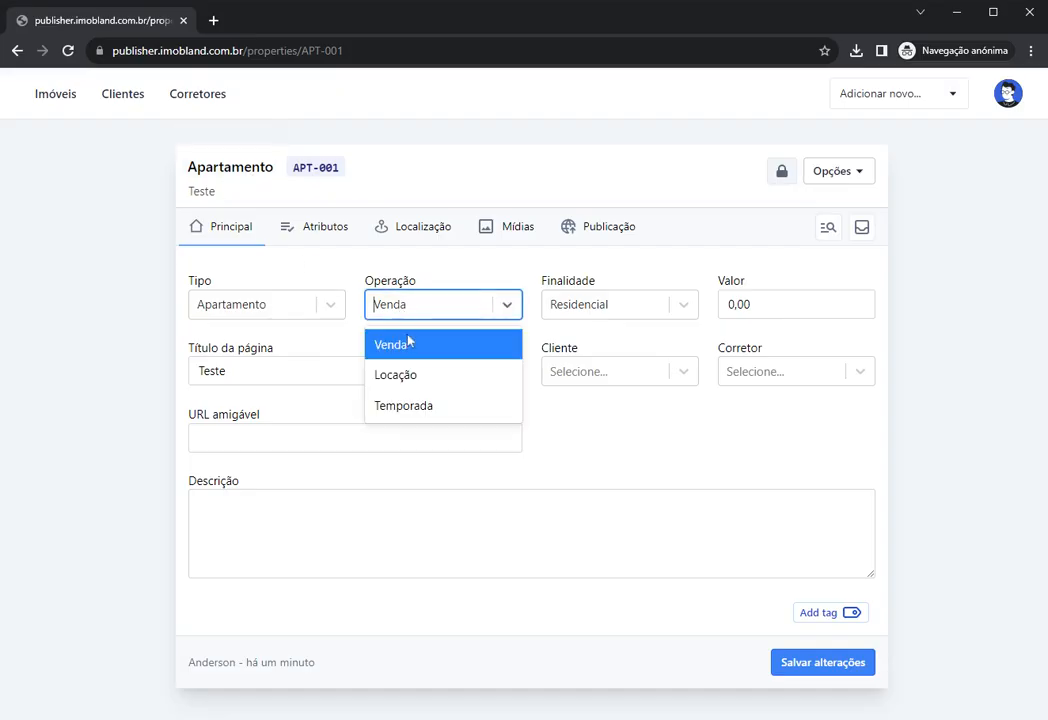
{"action": "left_click", "coordinate": [410, 342]}
{"action": "left_click", "coordinate": [395, 306]}
{"action": "left_click", "coordinate": [407, 374]}
{"action": "left_click", "coordinate": [358, 346]}
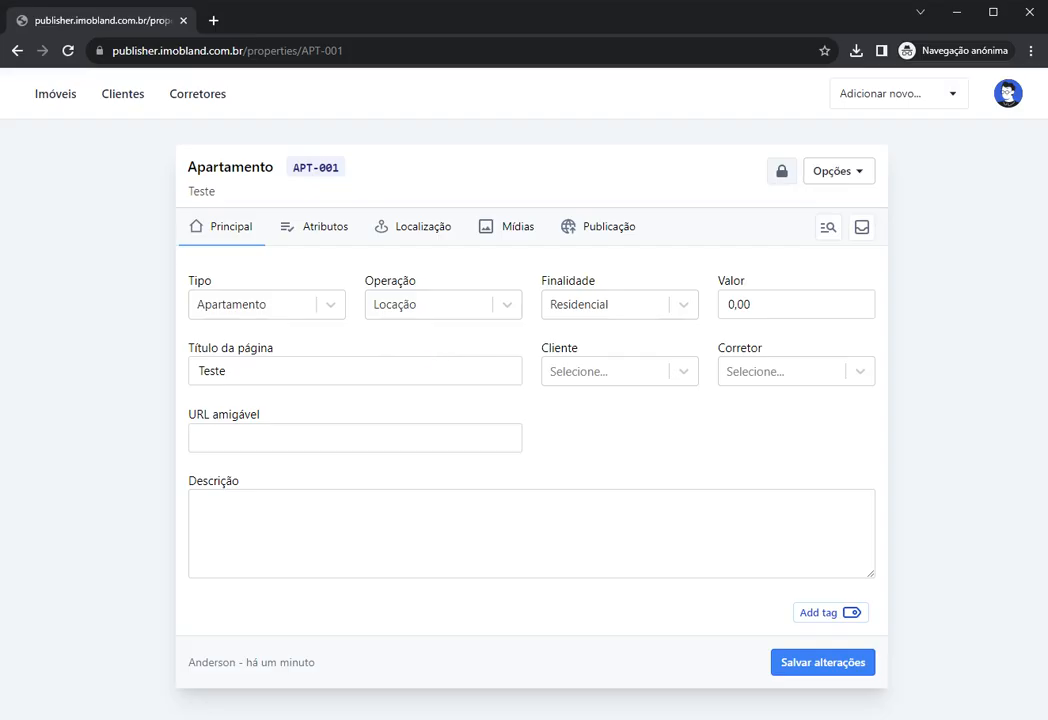
{"action": "left_click", "coordinate": [416, 307]}
{"action": "left_click", "coordinate": [423, 345]}
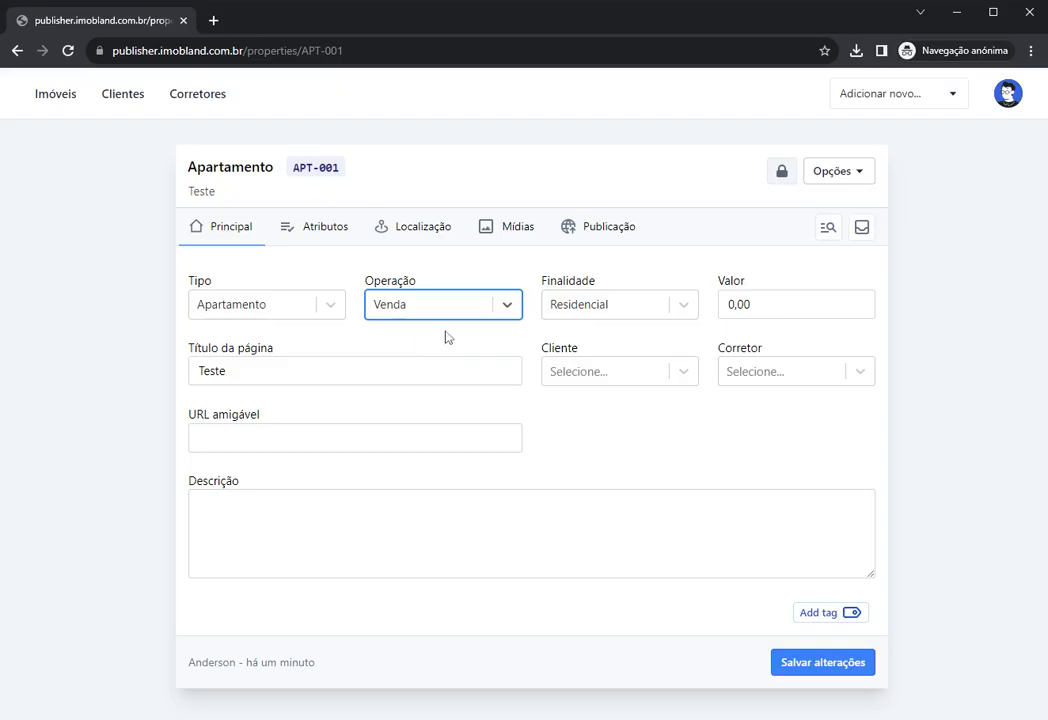
Step: Look over the Atributos checklist and return to the Principal tab
{"action": "left_click", "coordinate": [423, 314]}
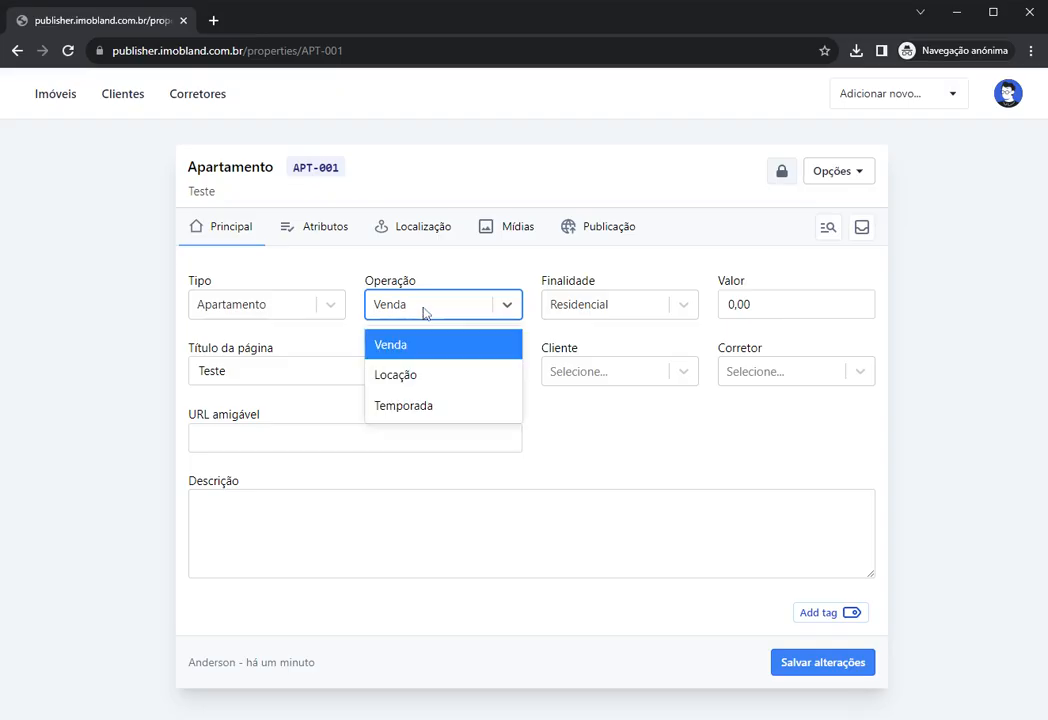
{"action": "left_click", "coordinate": [721, 313]}
{"action": "left_click", "coordinate": [437, 339]}
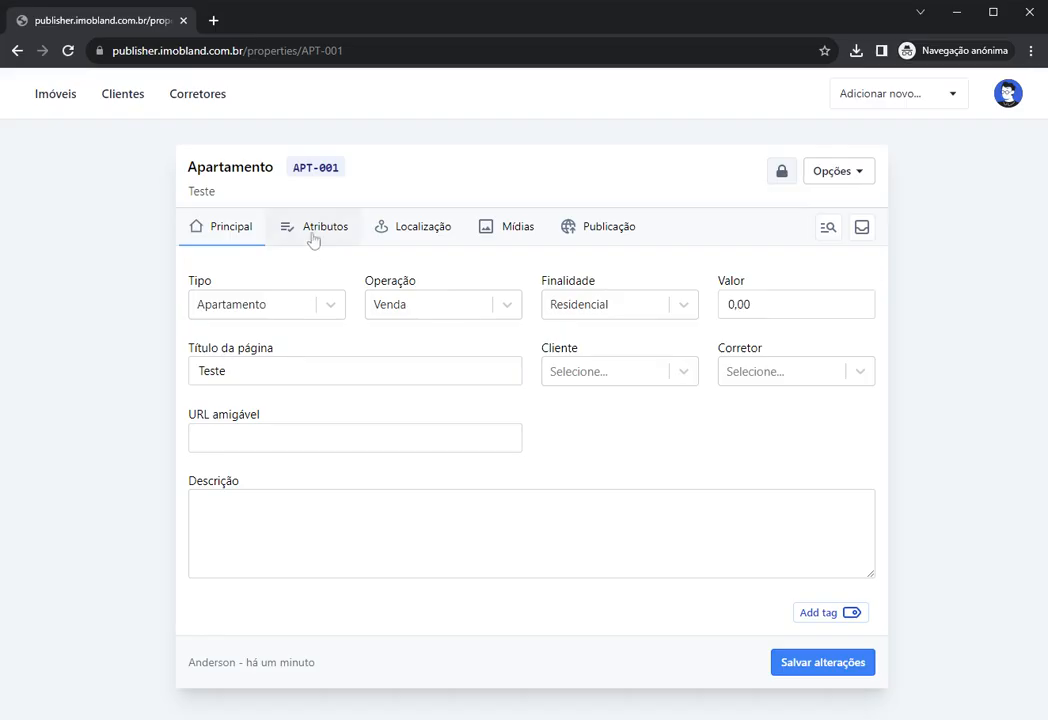
{"action": "left_click", "coordinate": [312, 236]}
{"action": "scroll", "coordinate": [487, 423], "scroll_direction": "down", "scroll_amount": 5}
{"action": "scroll", "coordinate": [404, 417], "scroll_direction": "up", "scroll_amount": 5}
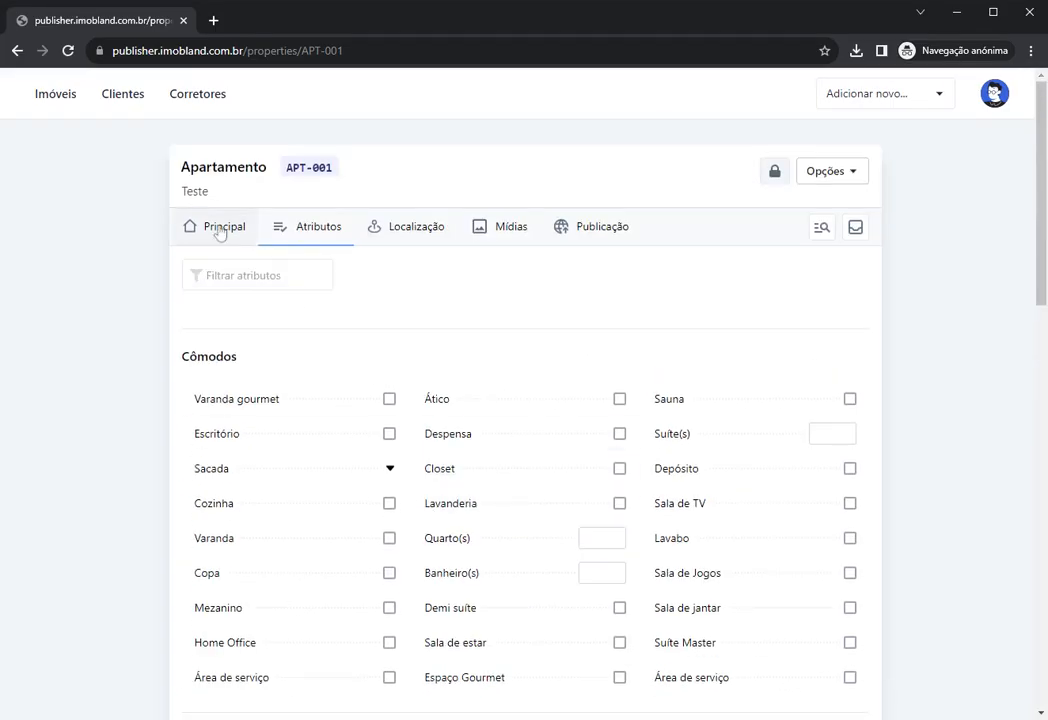
{"action": "left_click", "coordinate": [222, 228]}
Step: Set Operação to Locação, then check the Atributos and Mídias tabs
{"action": "left_click", "coordinate": [440, 305]}
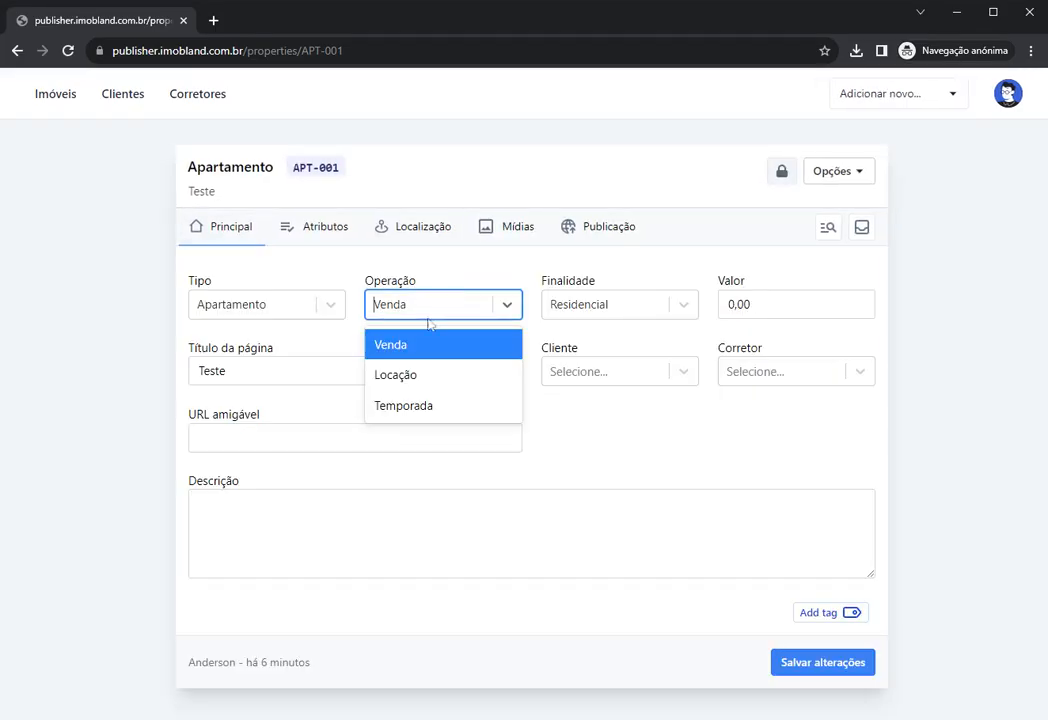
{"action": "left_click", "coordinate": [421, 375]}
{"action": "left_click", "coordinate": [320, 228]}
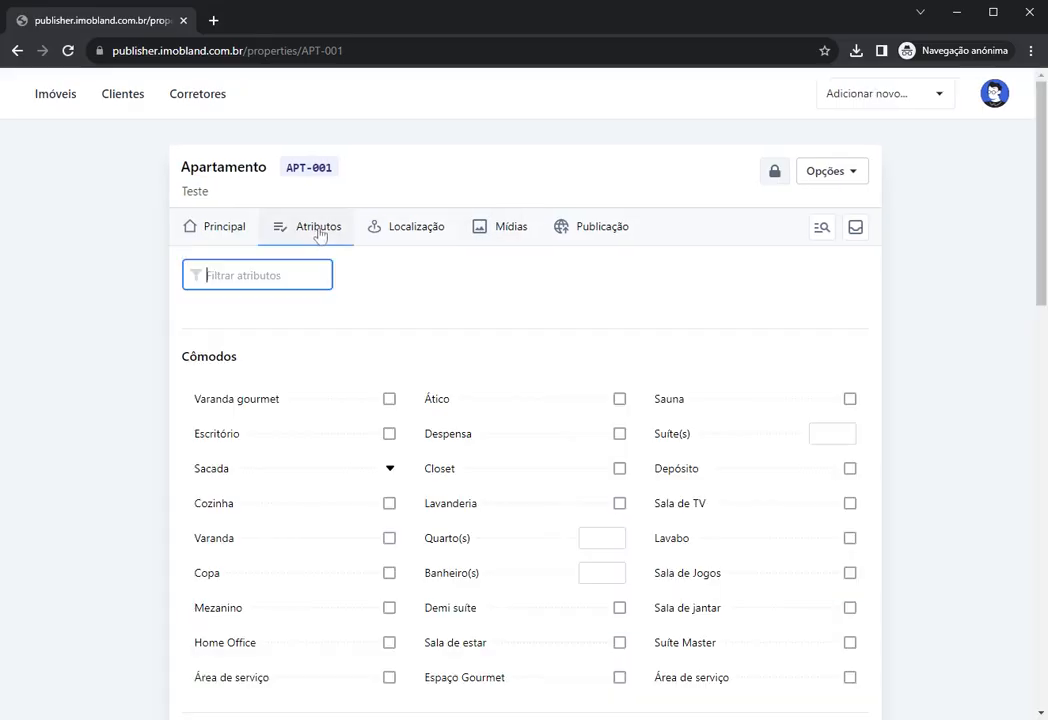
{"action": "left_click", "coordinate": [491, 227]}
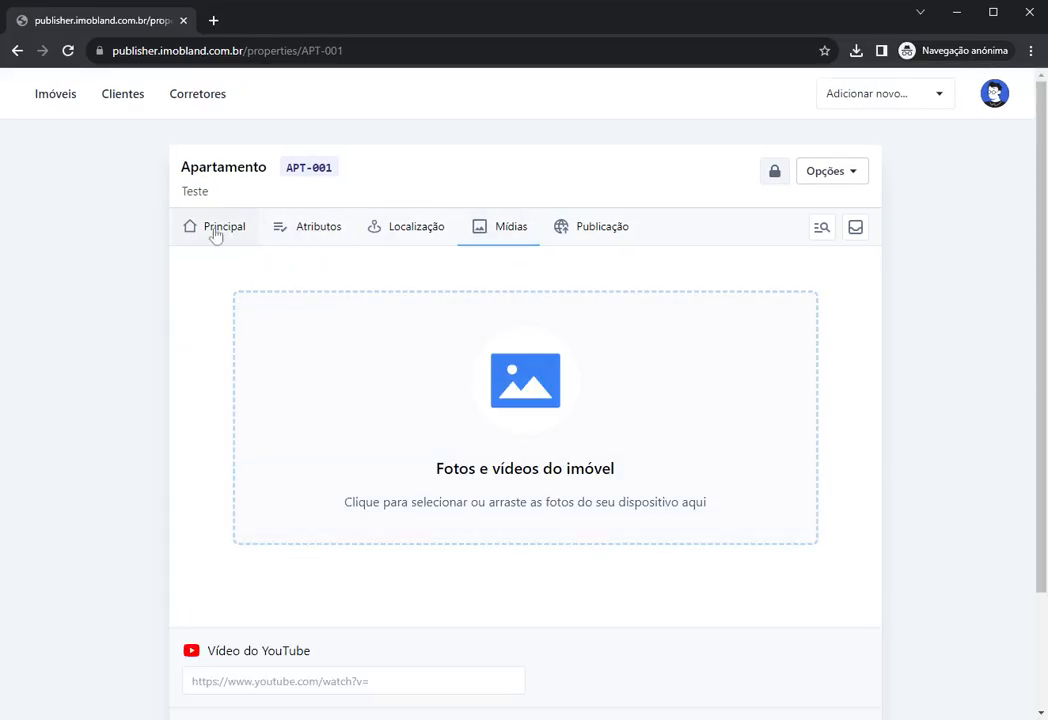
{"action": "left_click", "coordinate": [217, 230]}
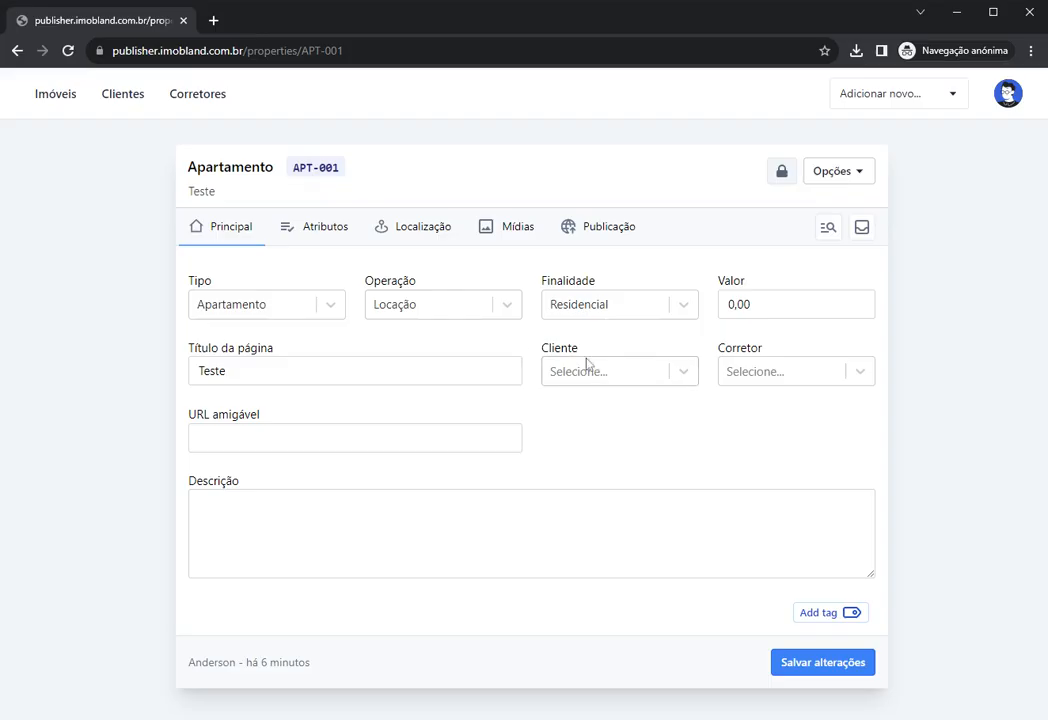
Step: Switch Operação back to Venda and set Valor to 300.000,00
{"action": "key", "text": "Tab"}
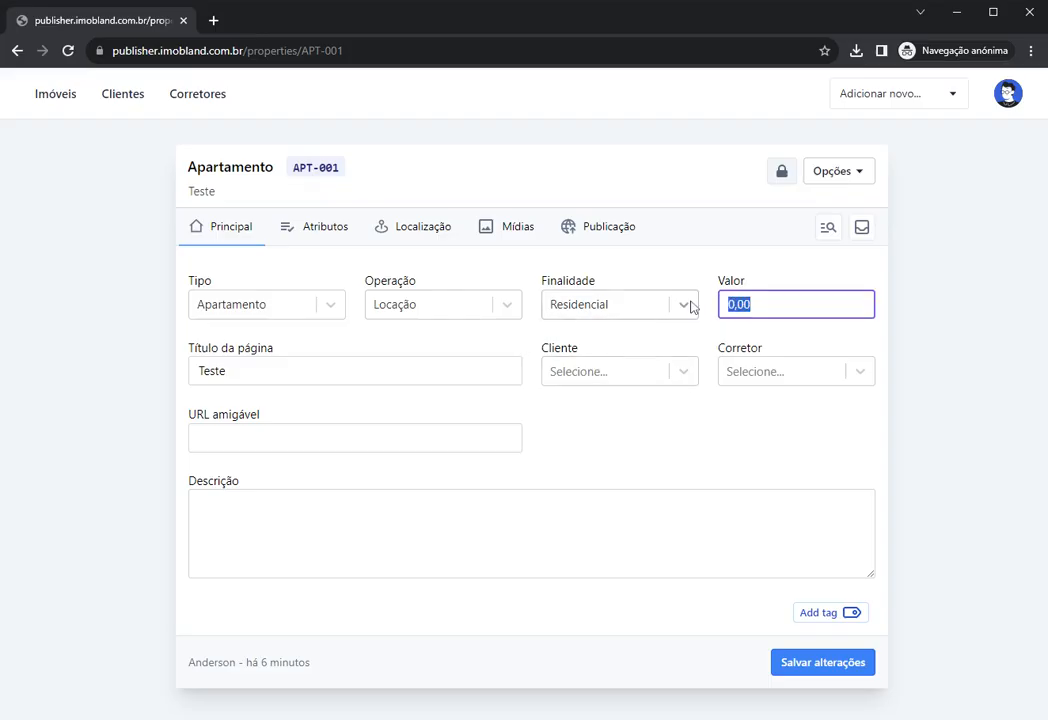
{"action": "left_click", "coordinate": [458, 304]}
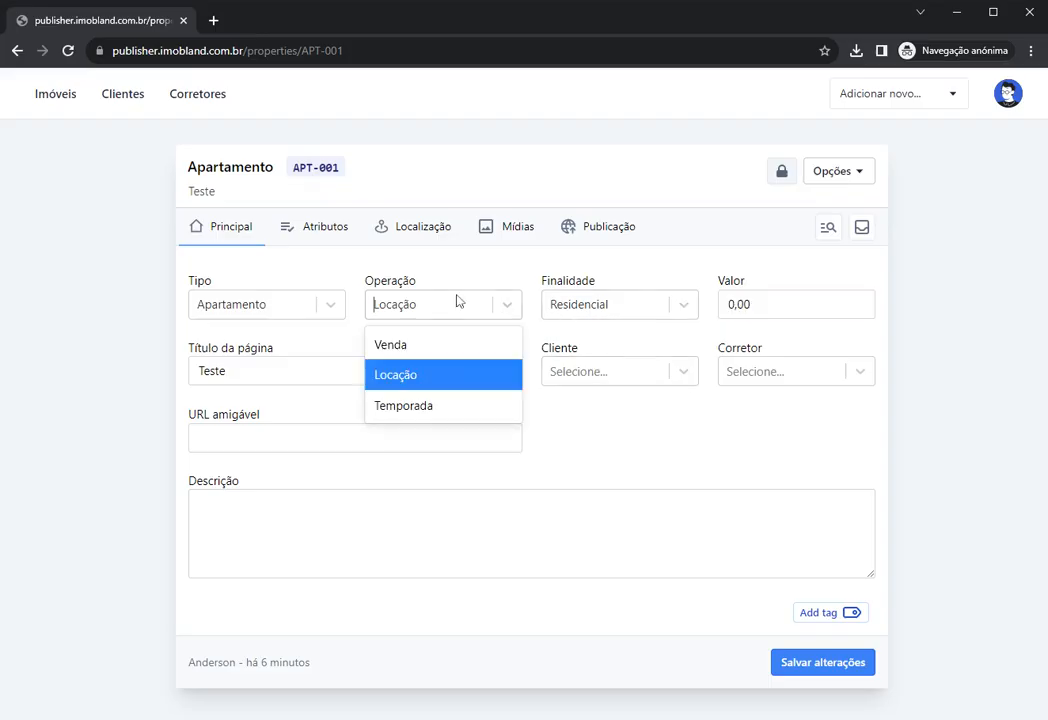
{"action": "left_click", "coordinate": [421, 346]}
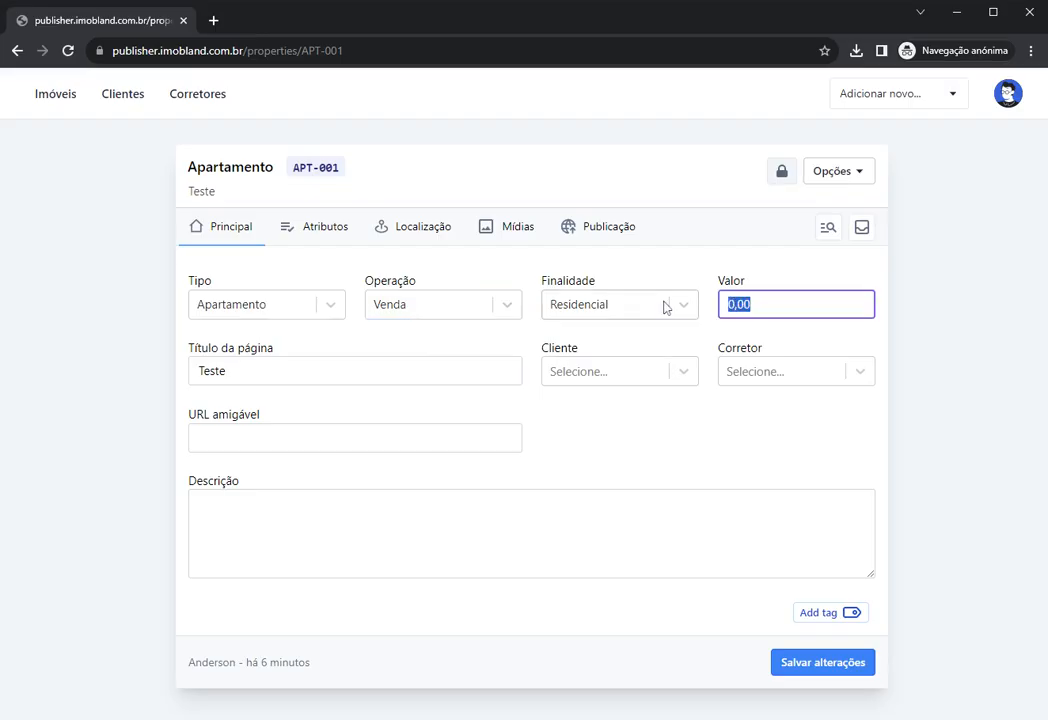
{"action": "type", "text": "300000"}
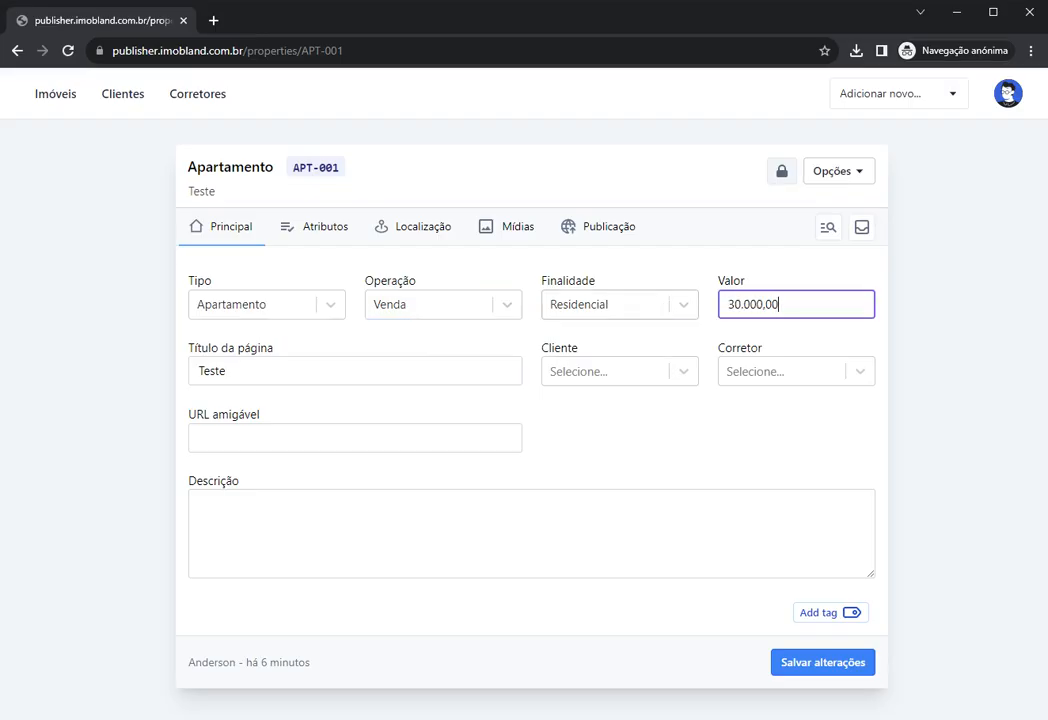
{"action": "left_click", "coordinate": [355, 341]}
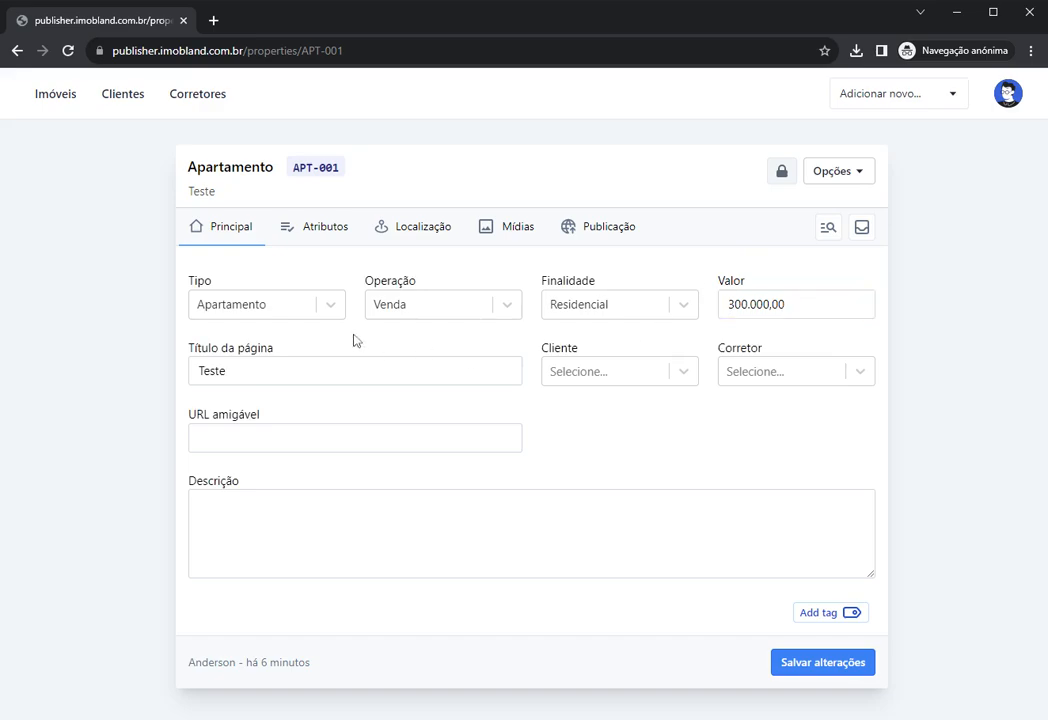
Step: Replace the page title with 'Apartamento à venda'
{"action": "key", "text": "Tab"}
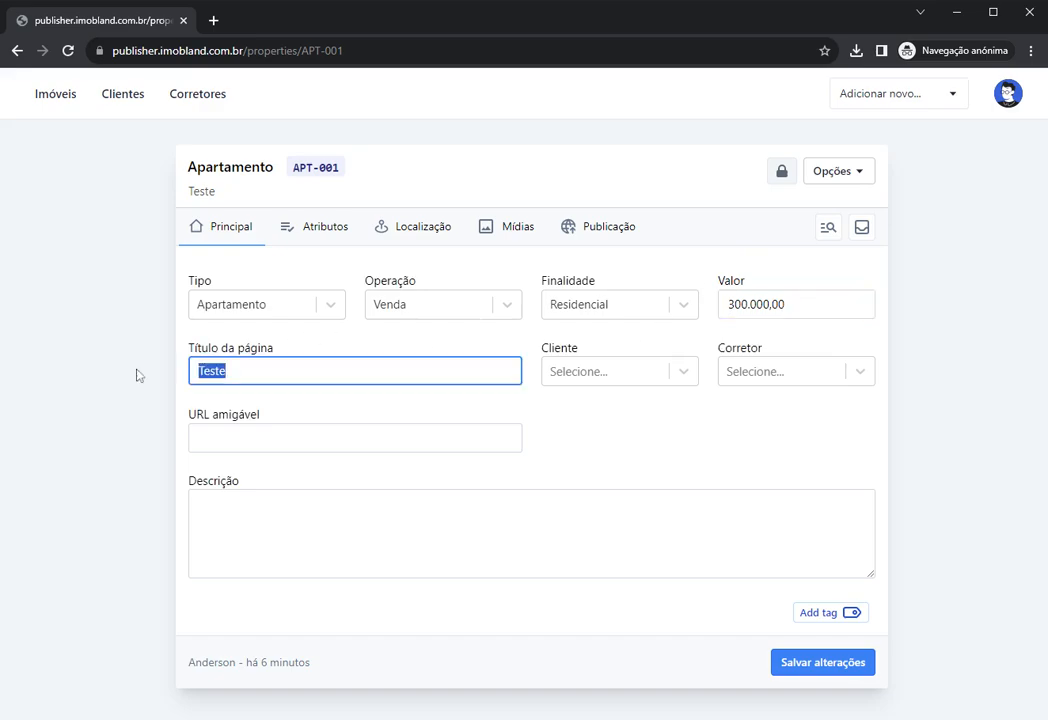
{"action": "type", "text": "Apartamento "}
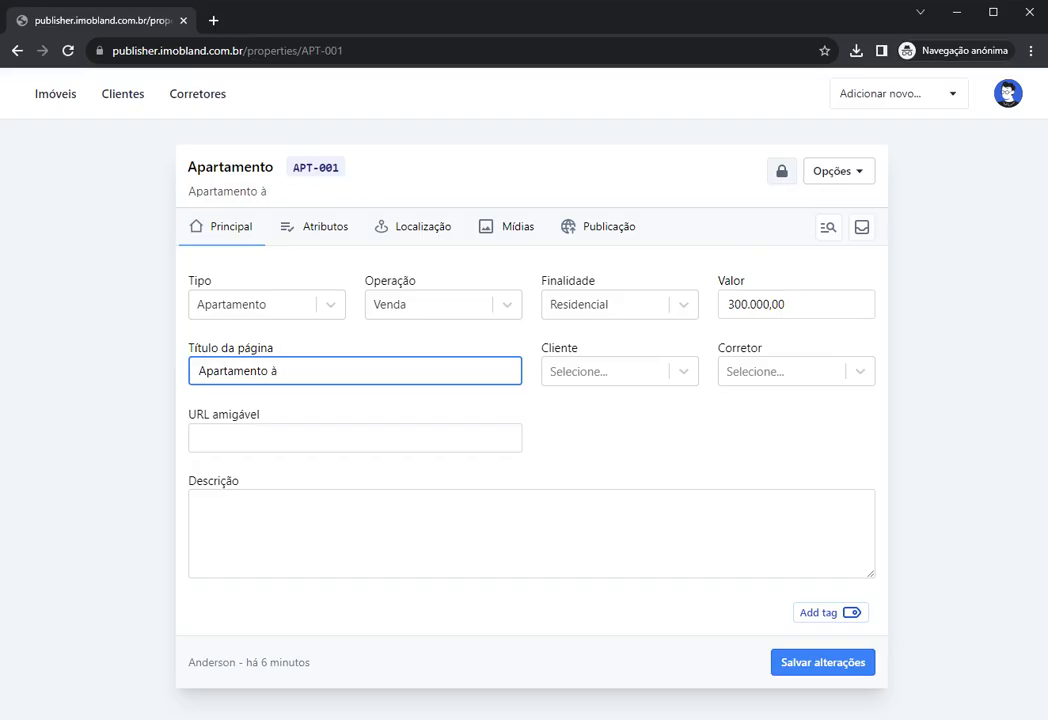
{"action": "type", "text": "à venda"}
{"action": "left_click", "coordinate": [381, 314]}
{"action": "left_click", "coordinate": [379, 315]}
{"action": "left_click", "coordinate": [345, 336]}
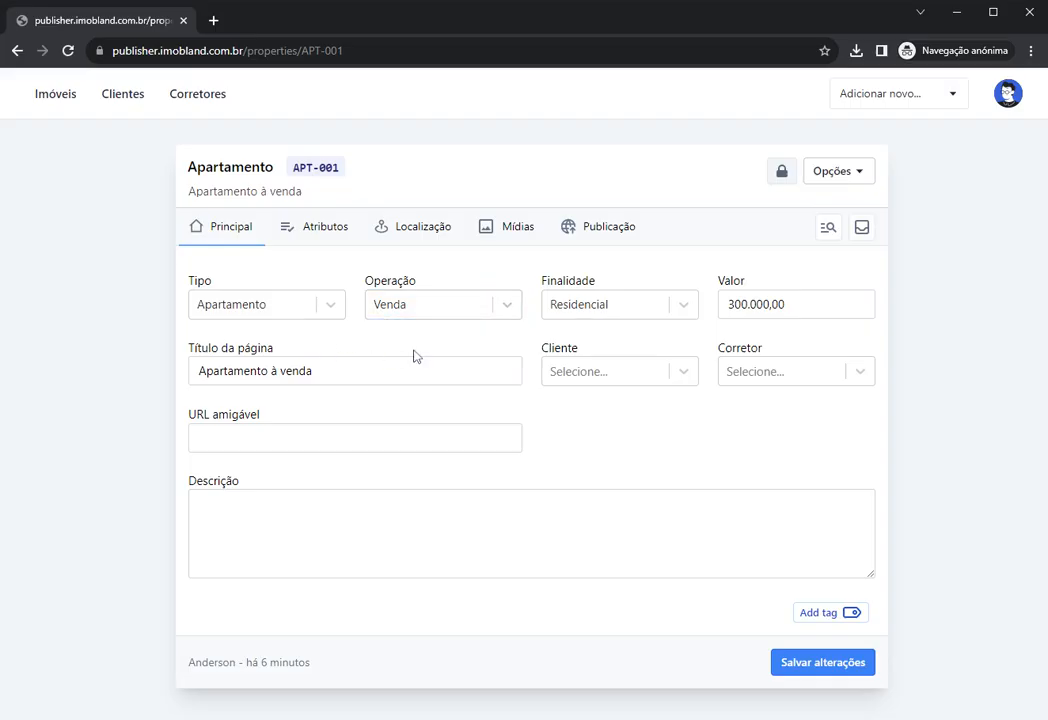
{"action": "left_click", "coordinate": [588, 374]}
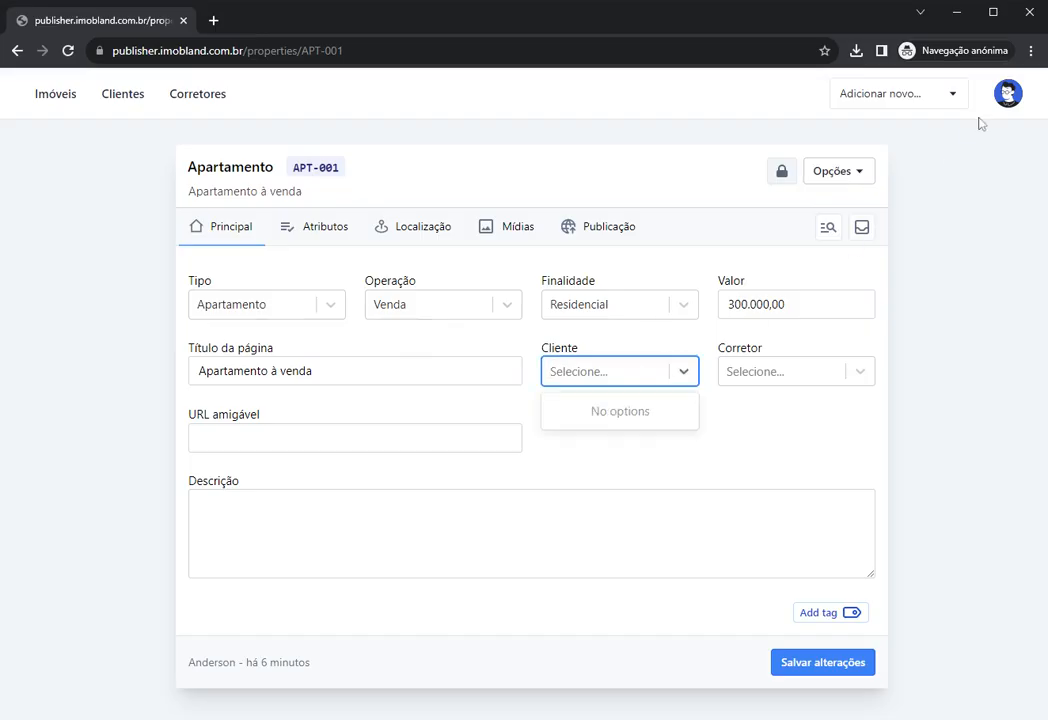
Step: Point out the empty Cliente list and highlight the Cliente and Corretor labels
{"action": "left_click", "coordinate": [1007, 93]}
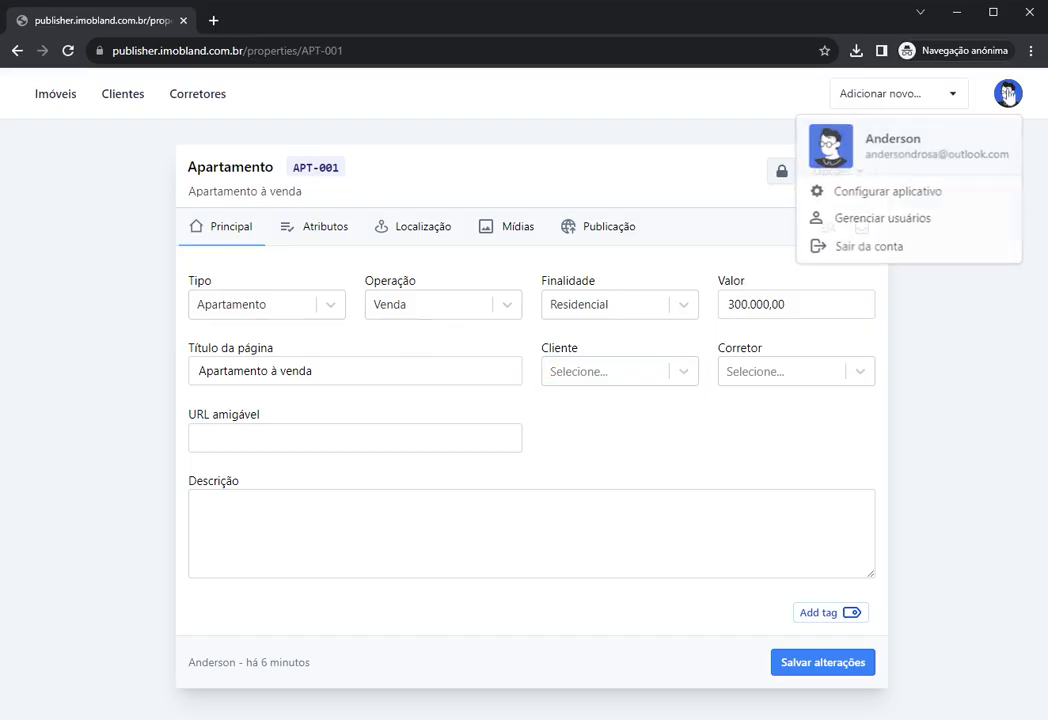
{"action": "left_click", "coordinate": [612, 369]}
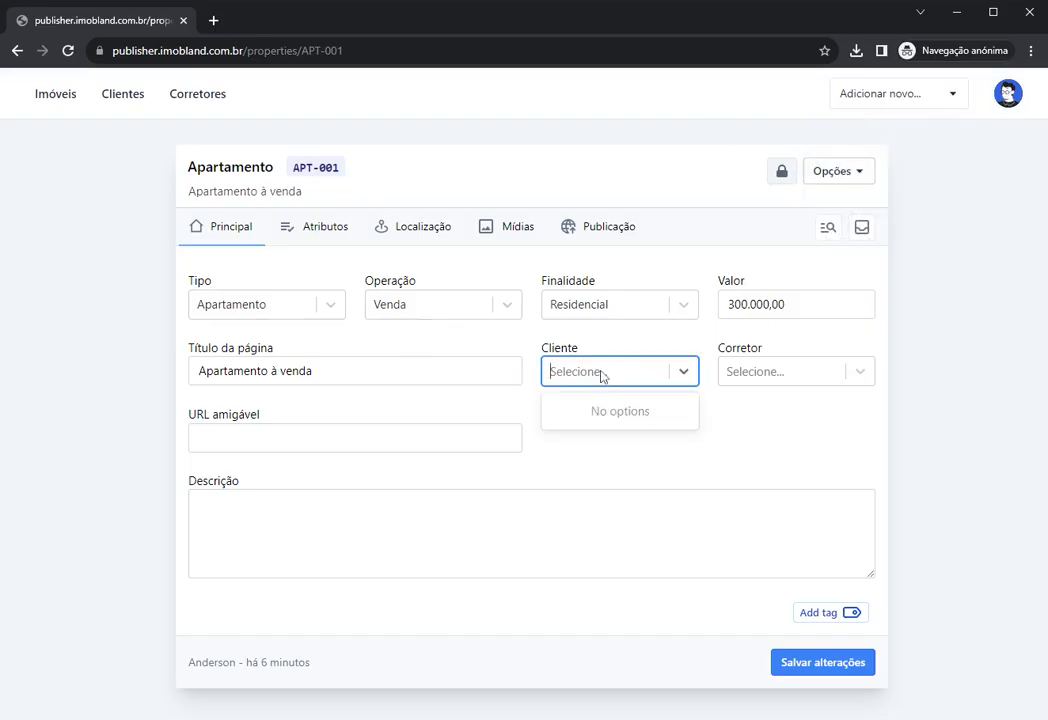
{"action": "left_click", "coordinate": [536, 344]}
{"action": "left_click_drag", "start_coordinate": [536, 345], "coordinate": [587, 353]}
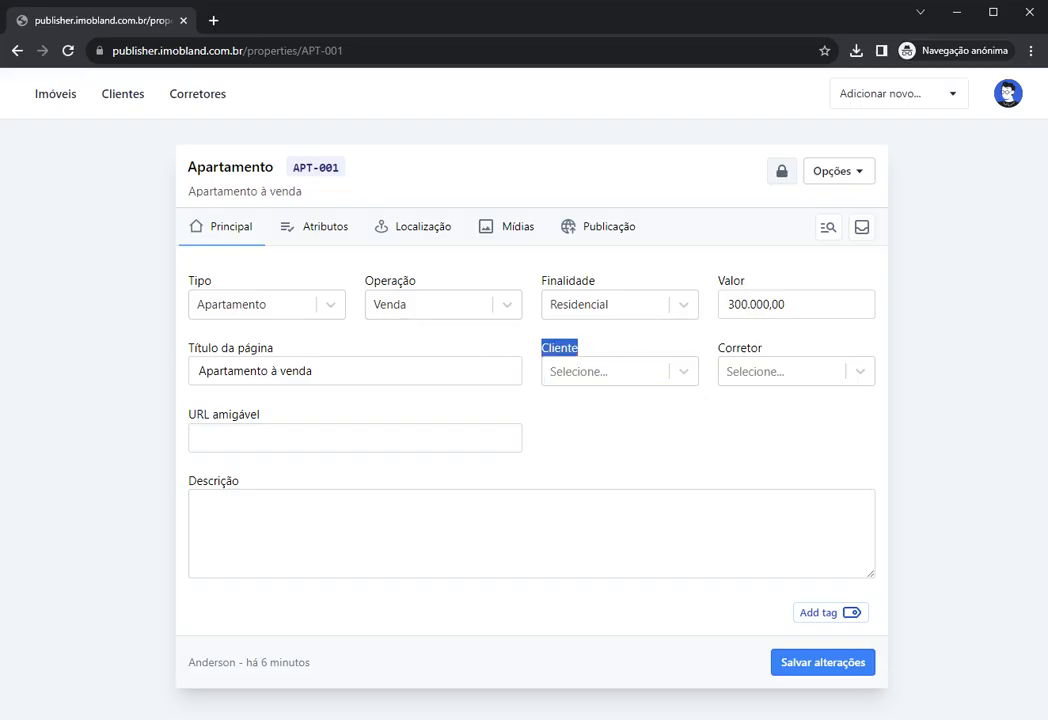
{"action": "left_click_drag", "start_coordinate": [718, 347], "coordinate": [763, 350]}
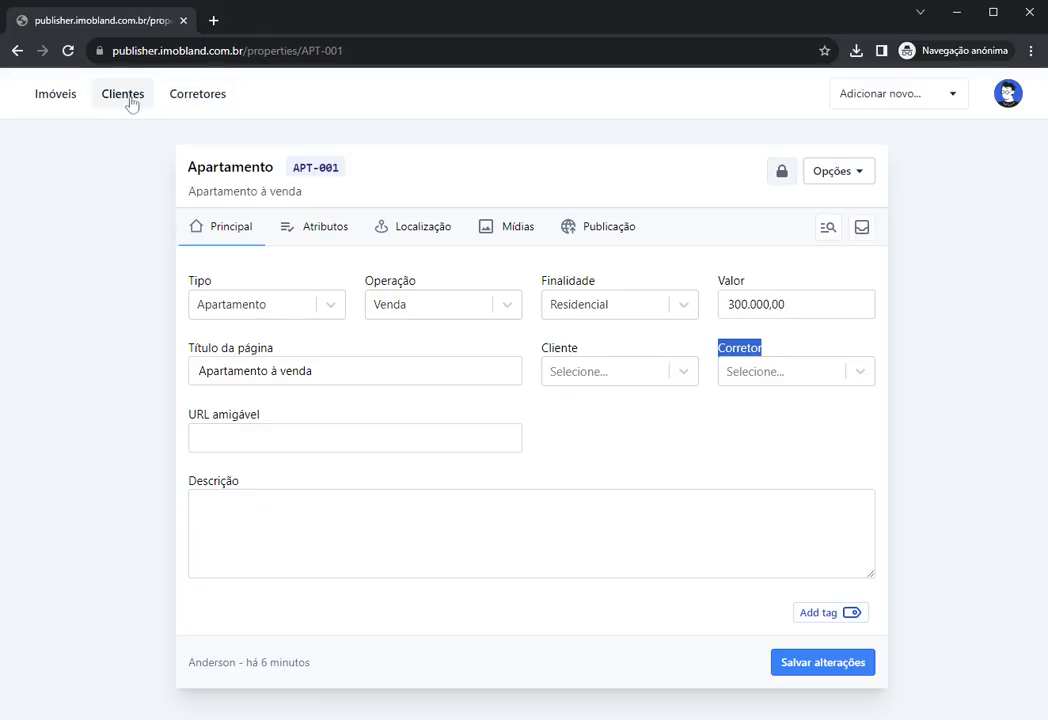
{"action": "left_click_drag", "start_coordinate": [510, 352], "coordinate": [576, 350]}
{"action": "left_click_drag", "start_coordinate": [724, 349], "coordinate": [758, 350]}
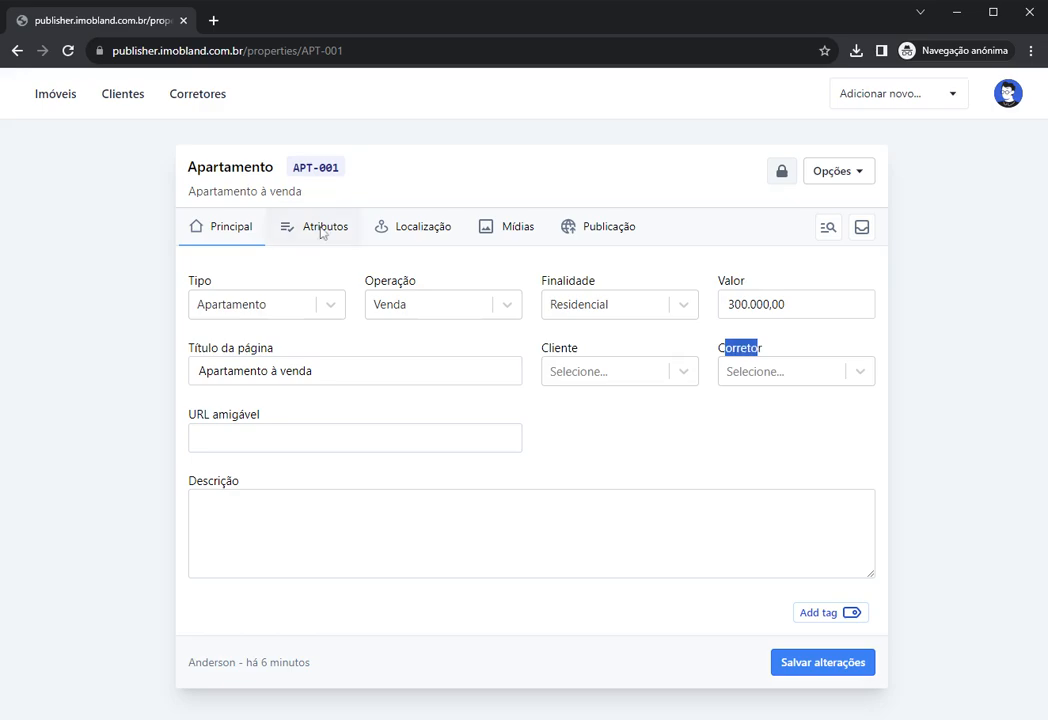
Step: Show that Cliente and Corretor have no options, save the listing, and open Clientes
{"action": "left_click", "coordinate": [570, 371]}
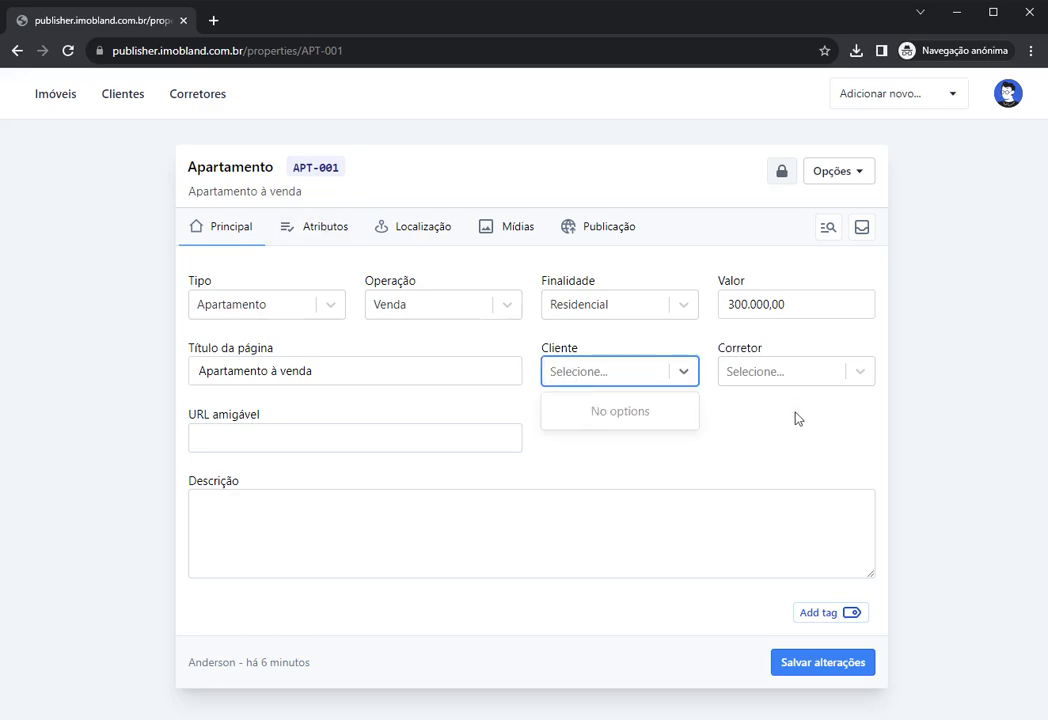
{"action": "left_click", "coordinate": [765, 371]}
{"action": "left_click", "coordinate": [678, 423]}
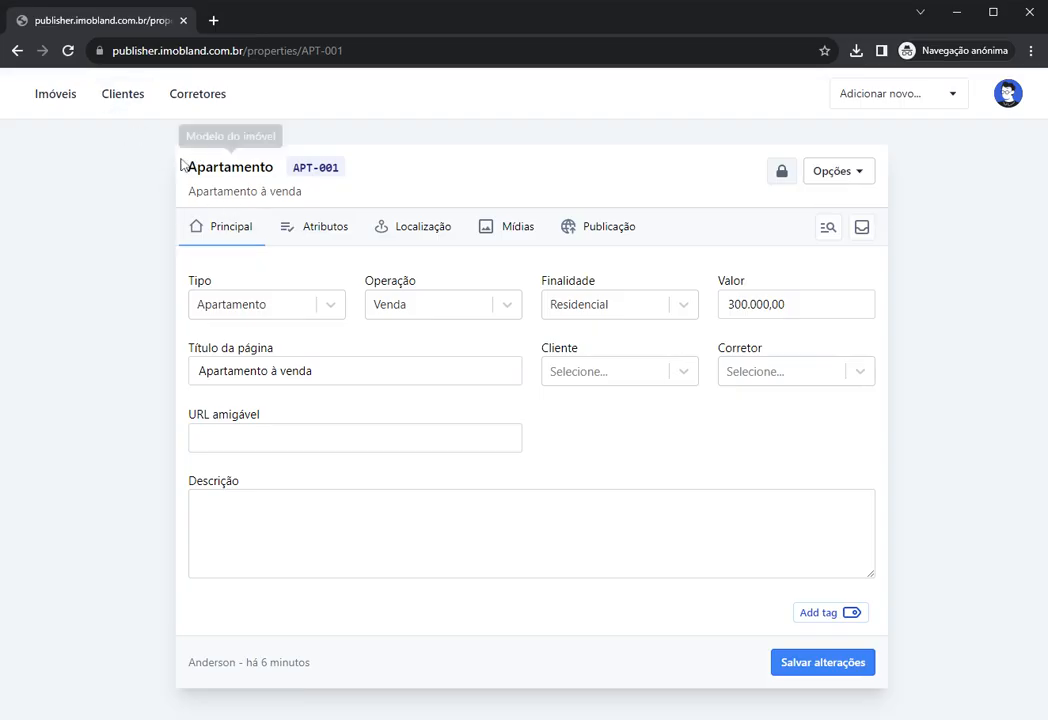
{"action": "left_click", "coordinate": [815, 664]}
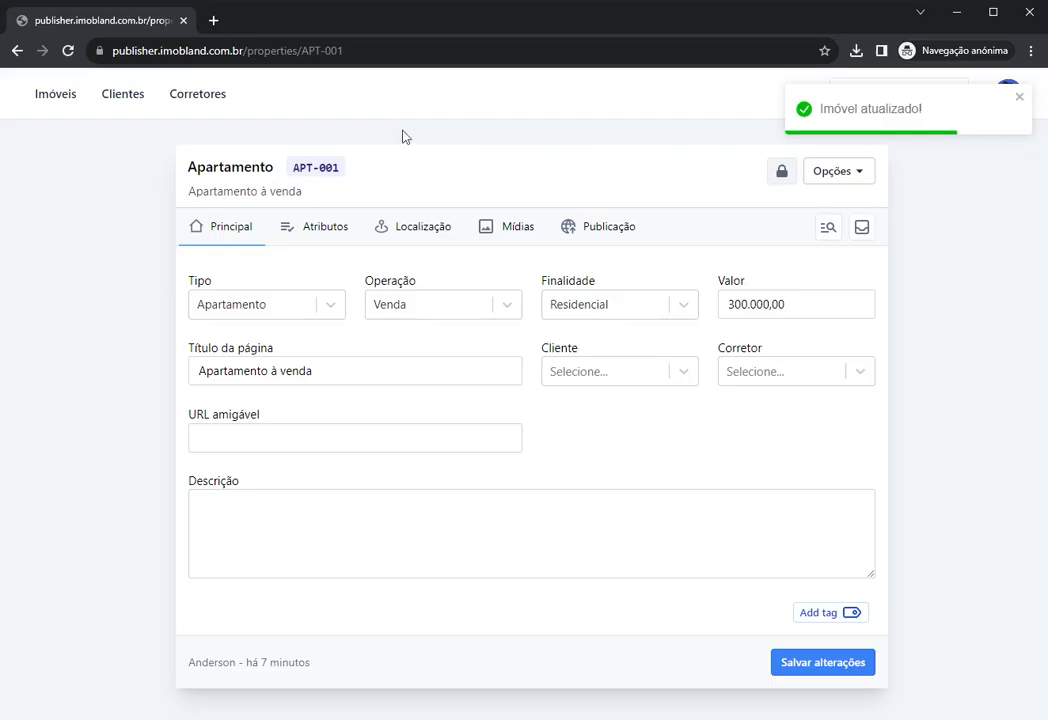
{"action": "left_click", "coordinate": [121, 100]}
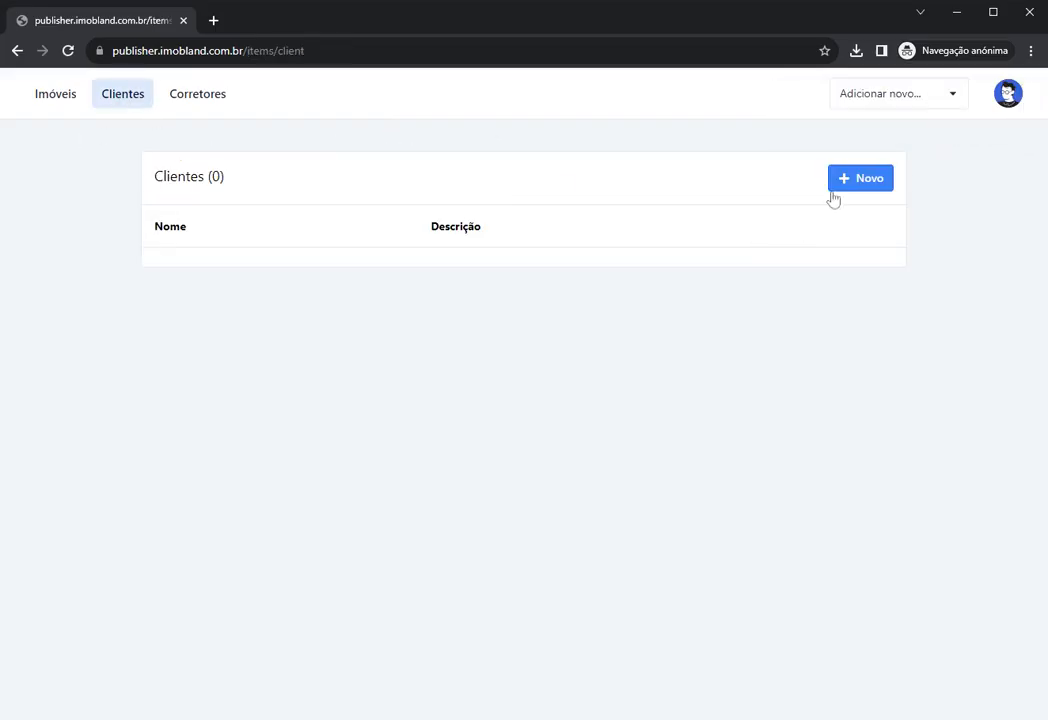
Step: Start a new client and enter the description 'Cliente de teste'
{"action": "left_click", "coordinate": [192, 97]}
{"action": "left_click", "coordinate": [125, 98]}
{"action": "left_click", "coordinate": [846, 180]}
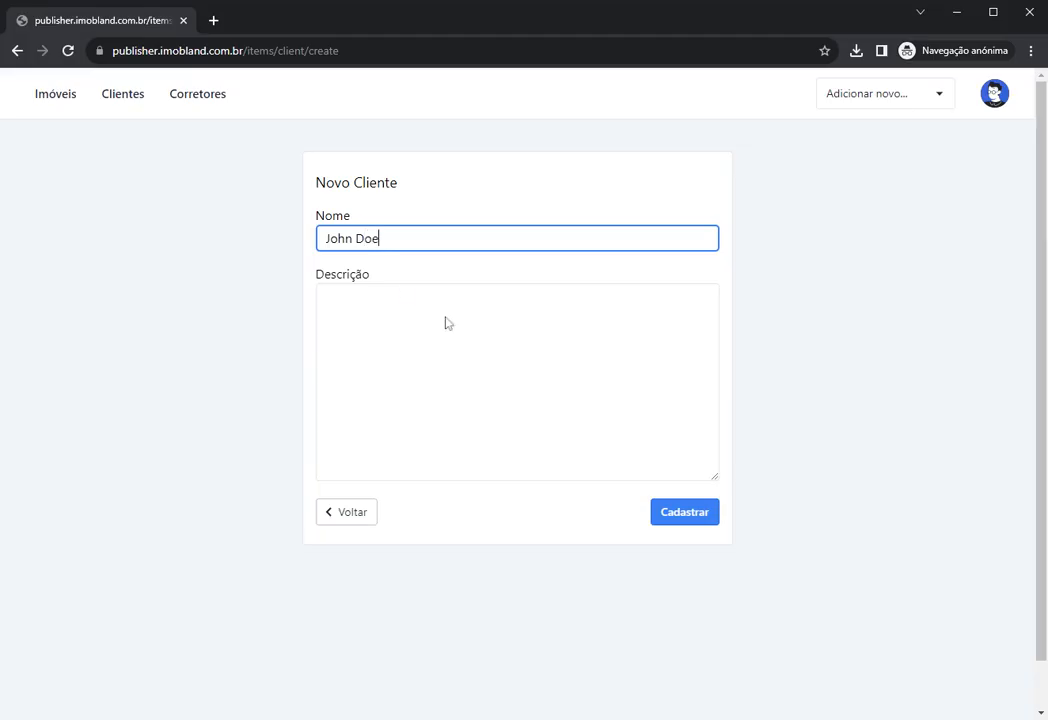
{"action": "key", "text": "Tab"}
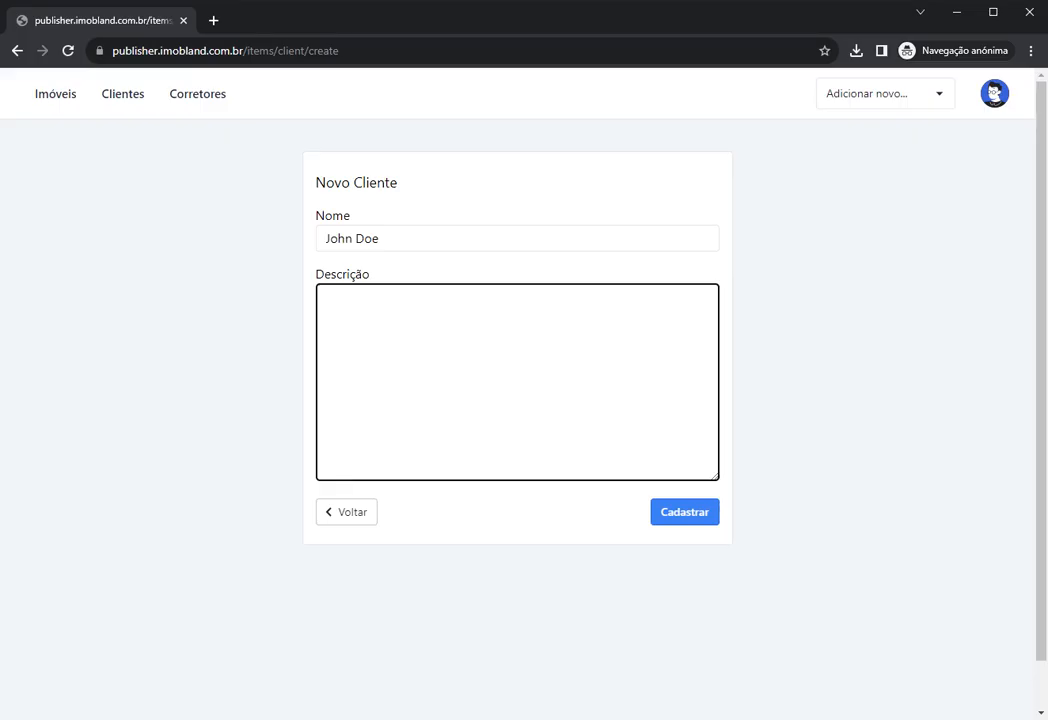
{"action": "type", "text": "Cliente de tese"}
Step: Register the client, then switch to the empty Corretores list
{"action": "left_click", "coordinate": [695, 514]}
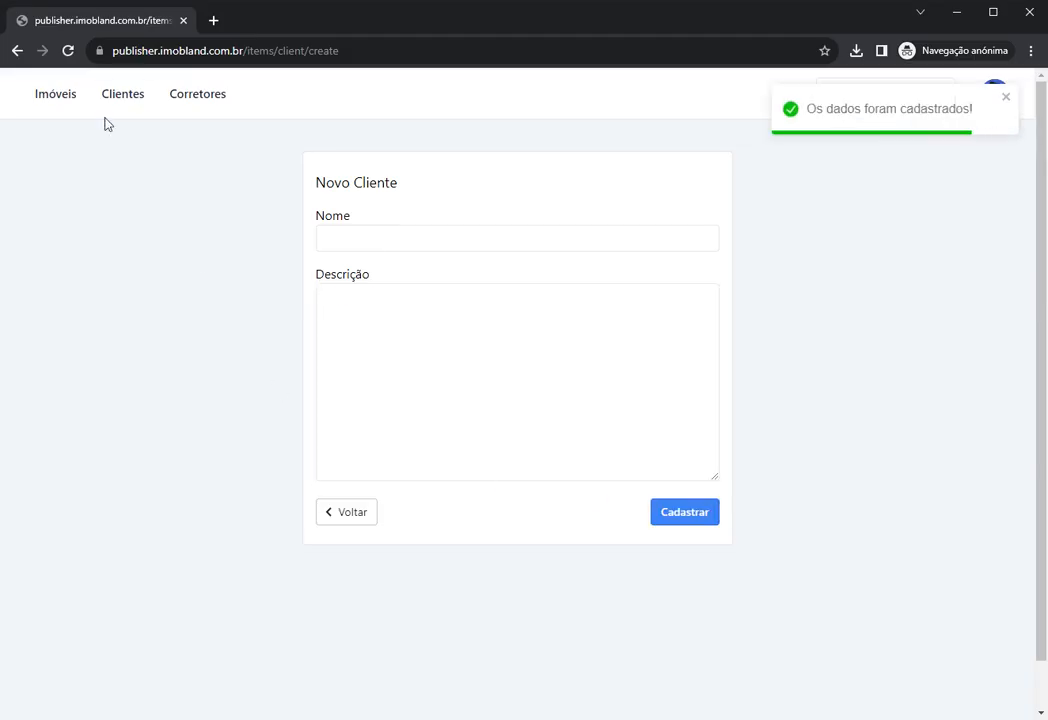
{"action": "left_click", "coordinate": [112, 94]}
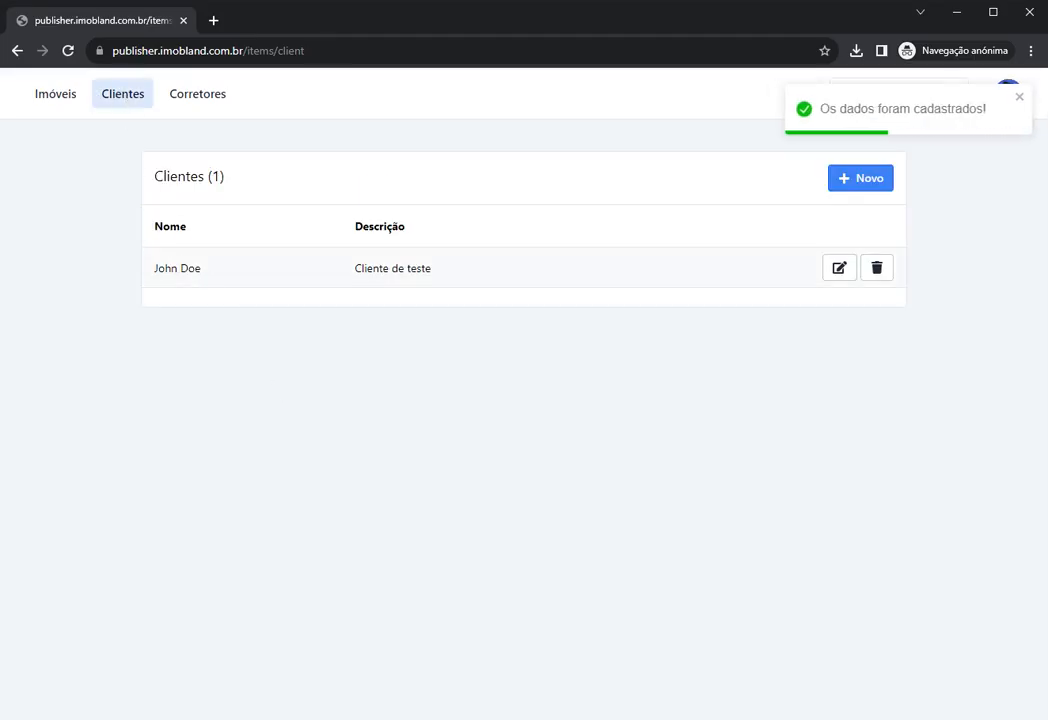
{"action": "left_click", "coordinate": [196, 96]}
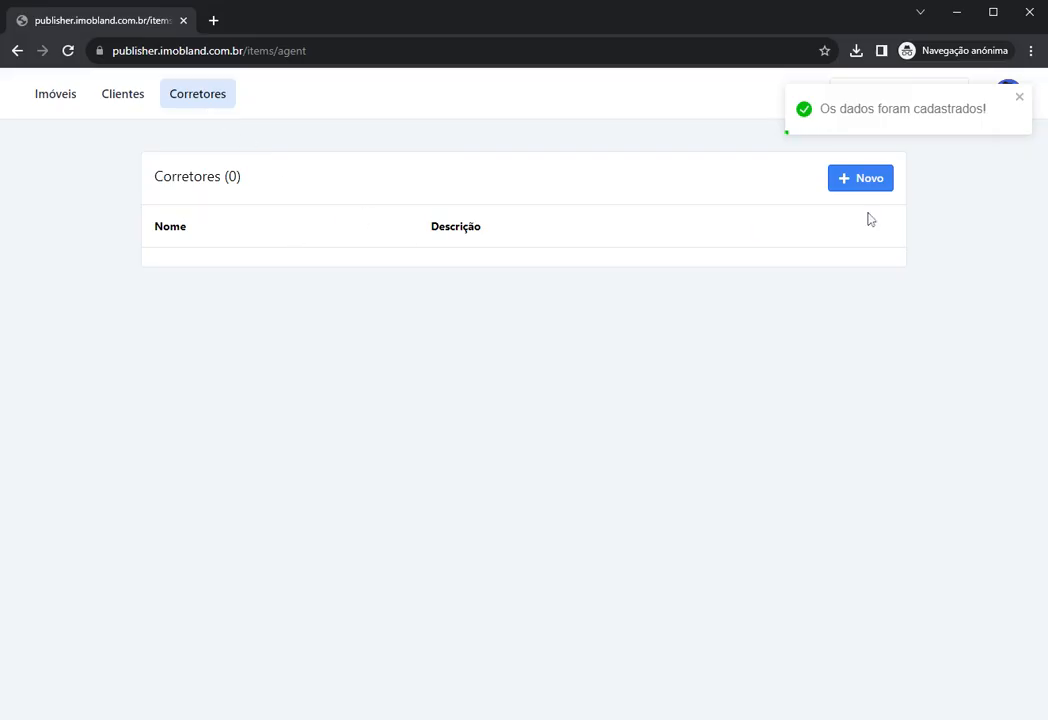
Step: Register a new agent named 'Corretor de teste'
{"action": "left_click", "coordinate": [851, 186]}
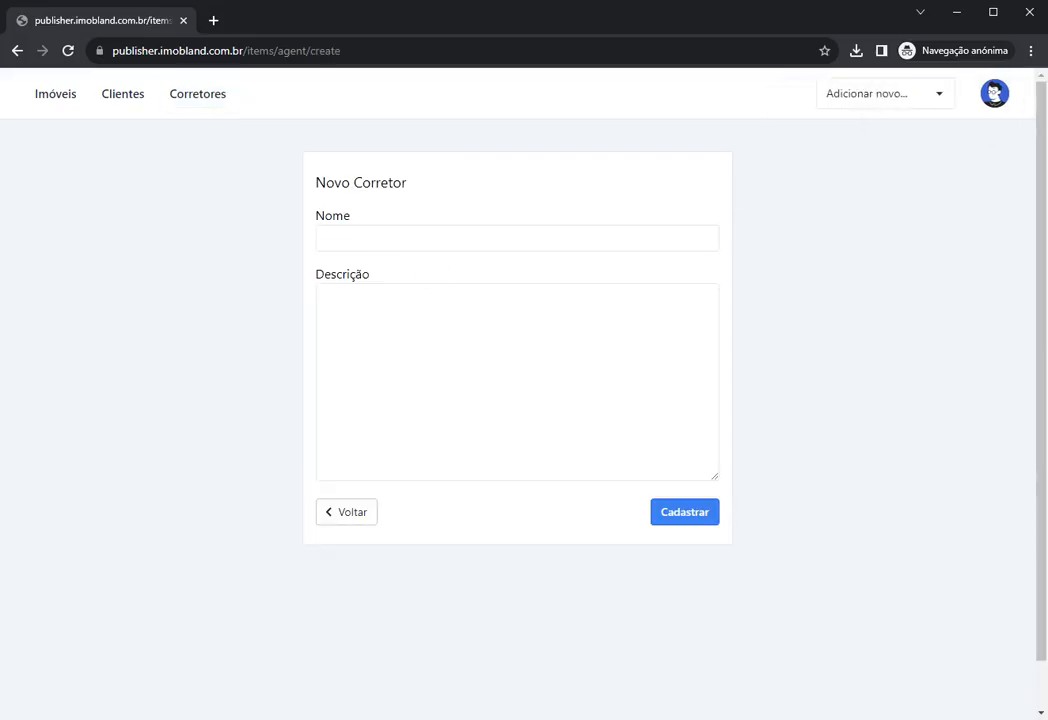
{"action": "left_click", "coordinate": [517, 238]}
{"action": "type", "text": "Corret"}
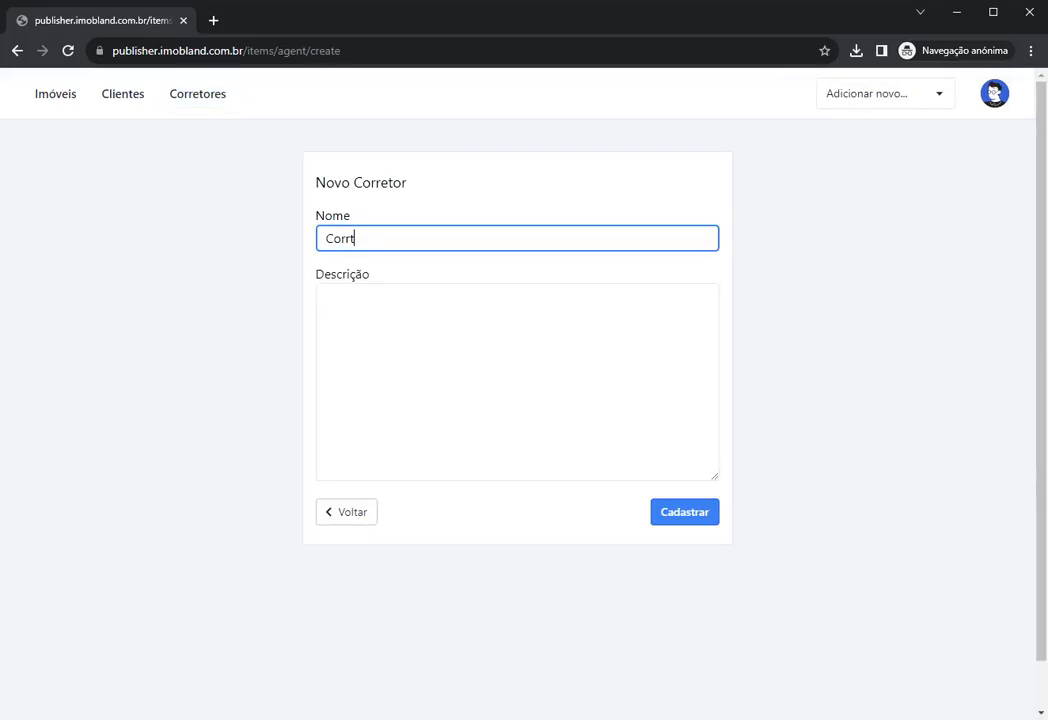
{"action": "type", "text": "or de teste"}
{"action": "left_click", "coordinate": [708, 518]}
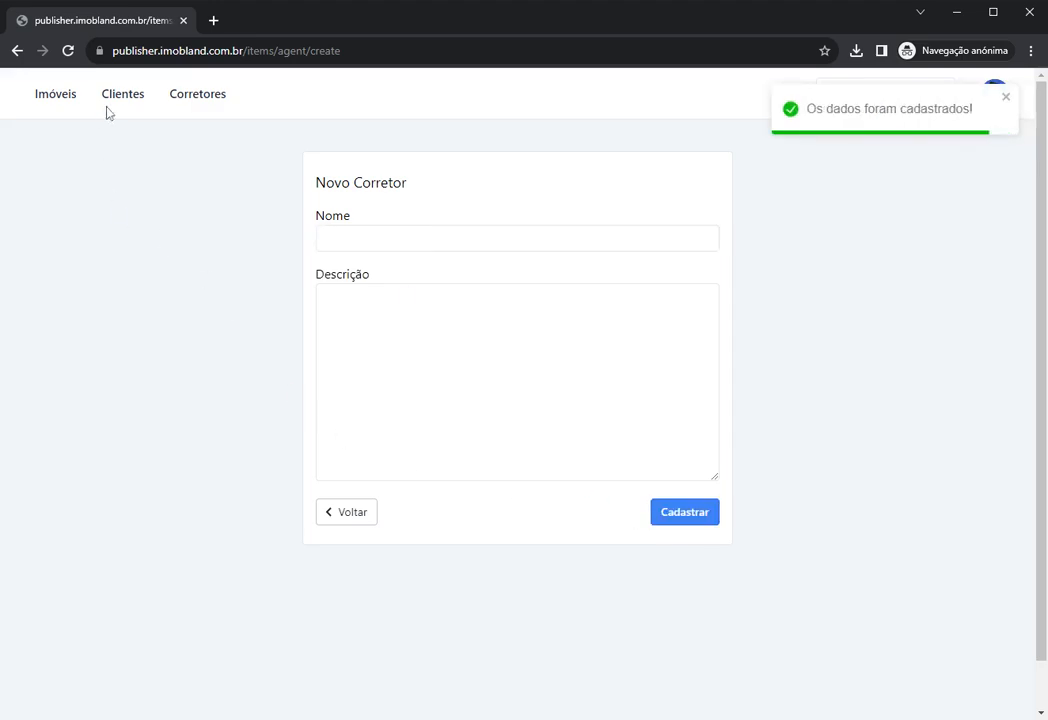
Step: Pass through the Corretores and Clientes lists and return to the Imóveis listings
{"action": "left_click", "coordinate": [186, 94]}
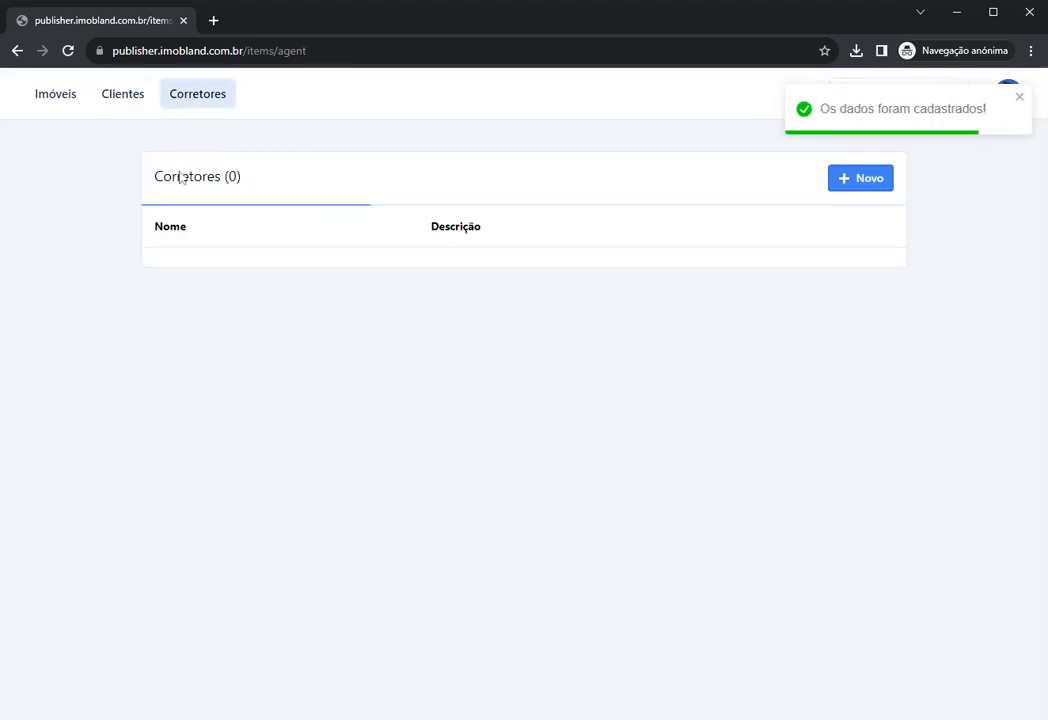
{"action": "left_click", "coordinate": [120, 98]}
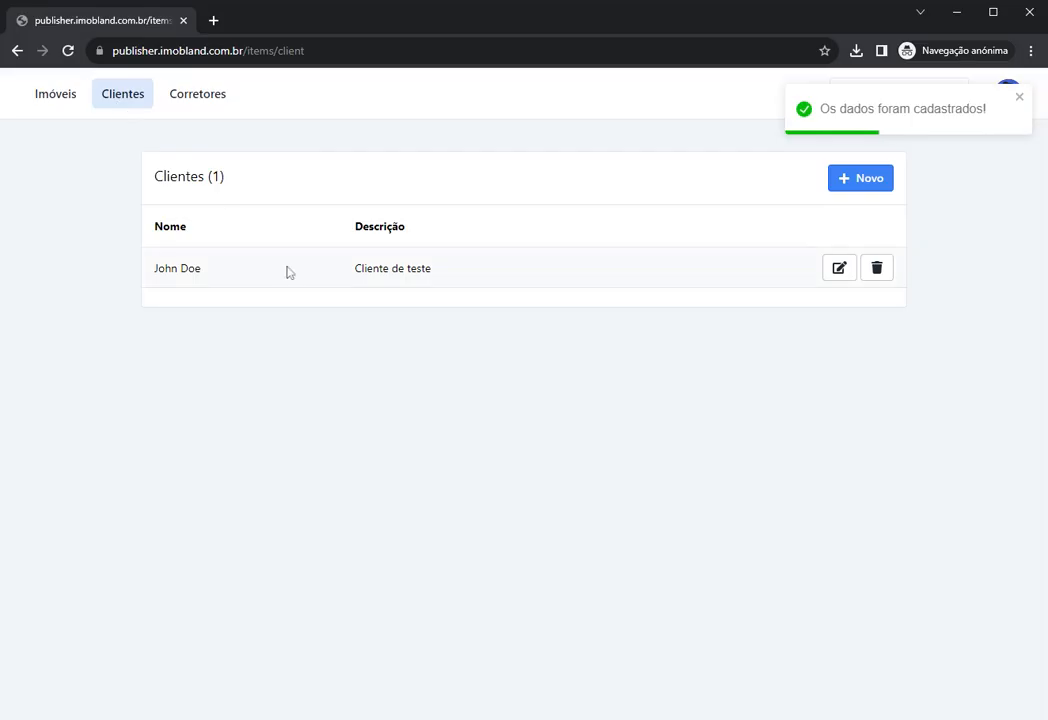
{"action": "left_click", "coordinate": [41, 86]}
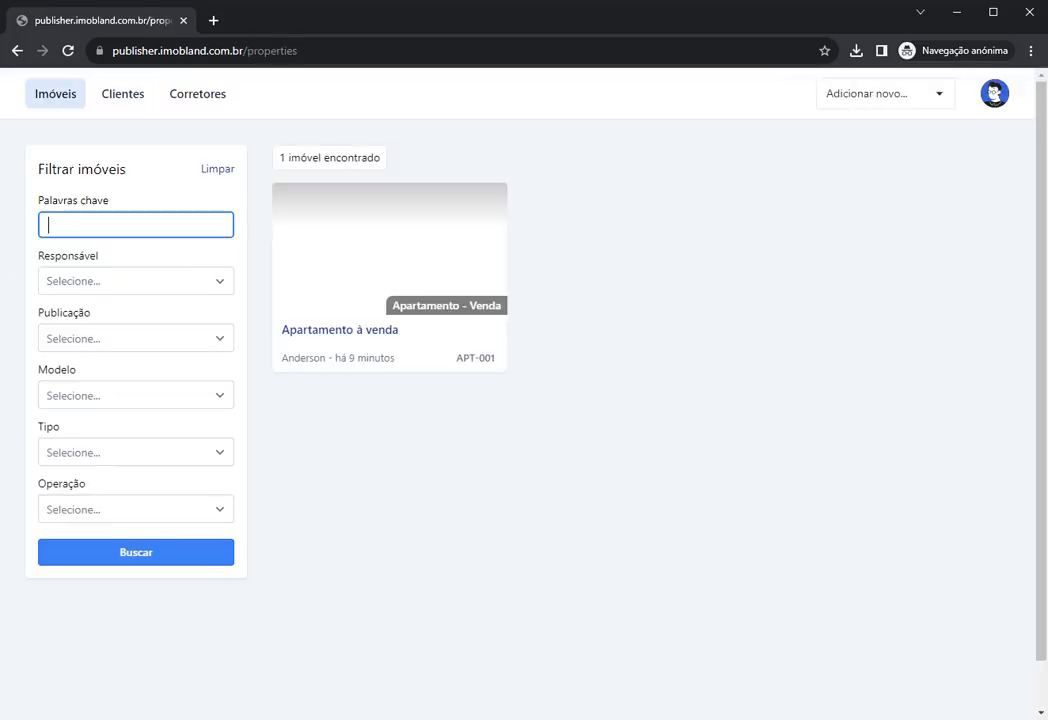
Step: Open APT-001 and set Cliente to the test client and Corretor to 'Corretor de teste'
{"action": "left_click", "coordinate": [379, 274]}
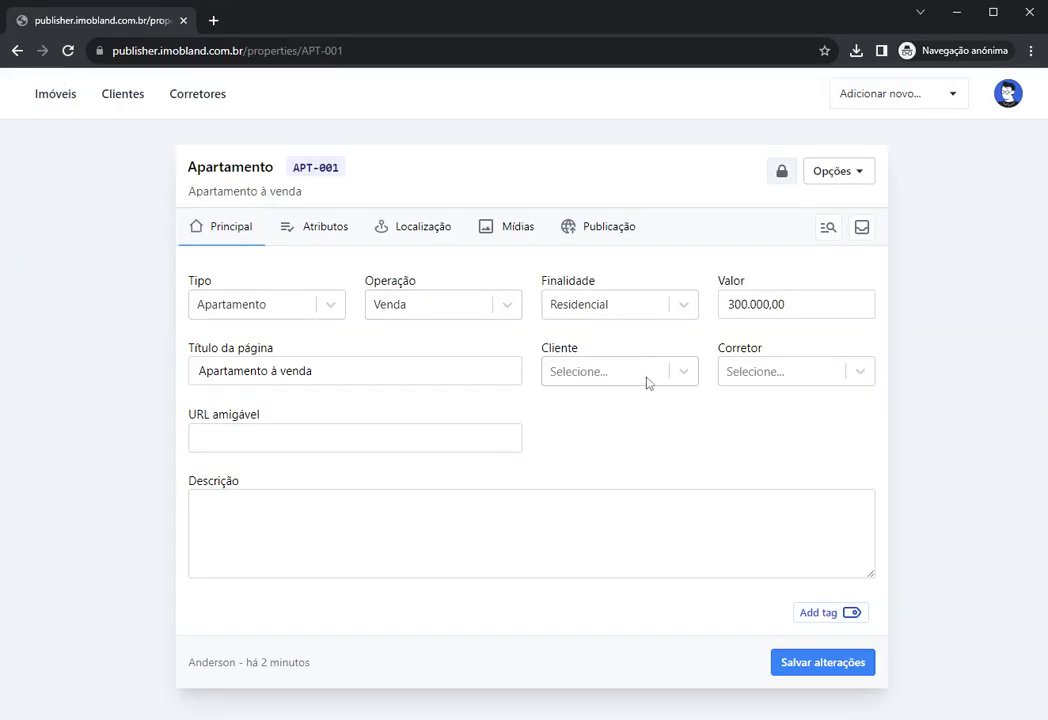
{"action": "left_click", "coordinate": [607, 380]}
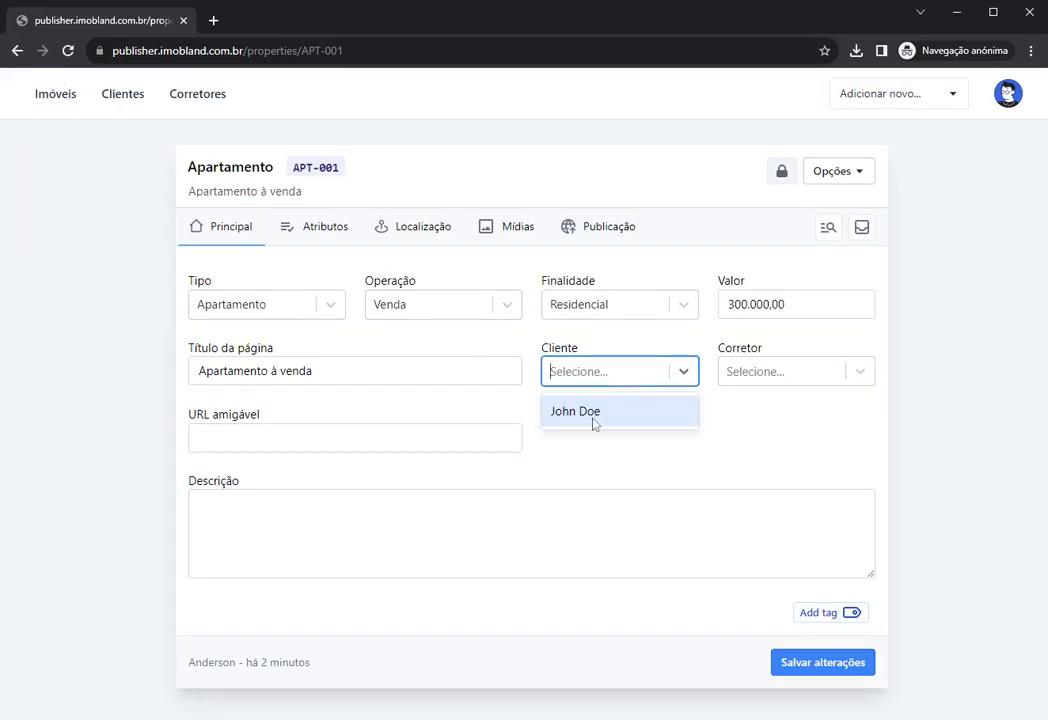
{"action": "left_click", "coordinate": [590, 421]}
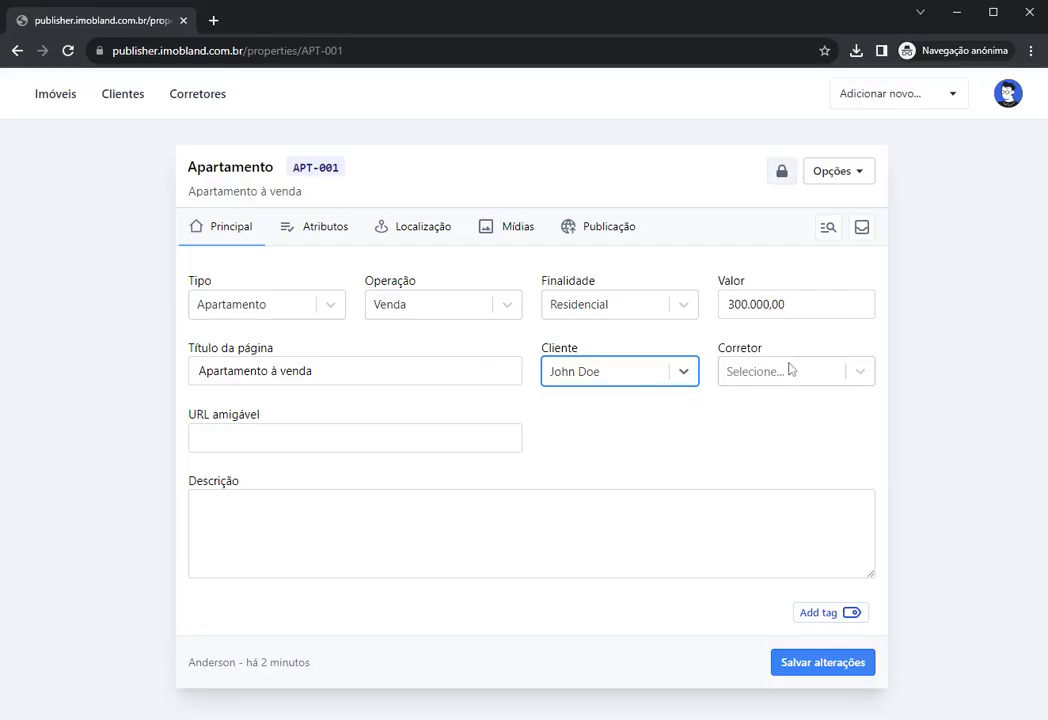
{"action": "left_click", "coordinate": [789, 371]}
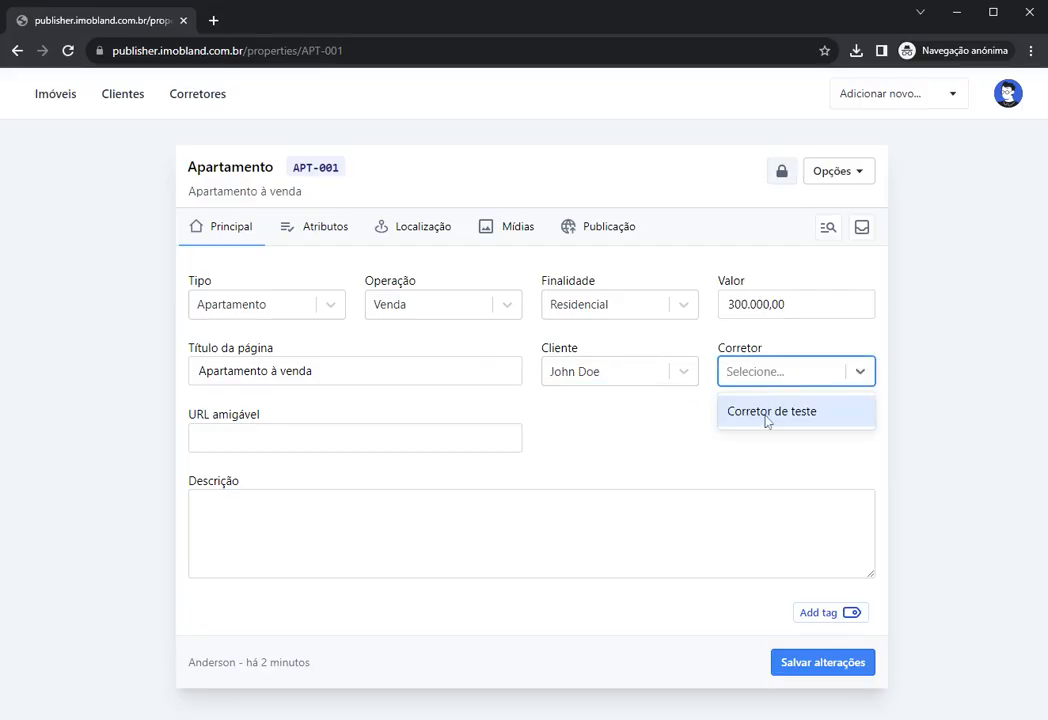
{"action": "left_click", "coordinate": [767, 412]}
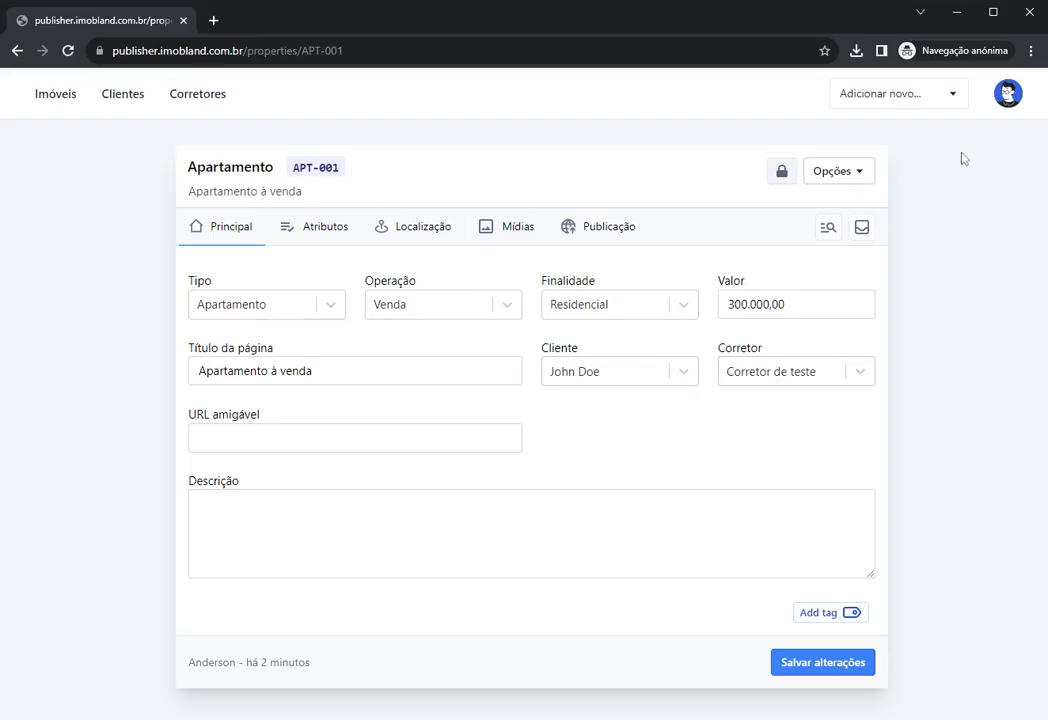
Step: Visit the Clientes and Corretores lists, then go back to the Imóveis listings
{"action": "left_click", "coordinate": [110, 100]}
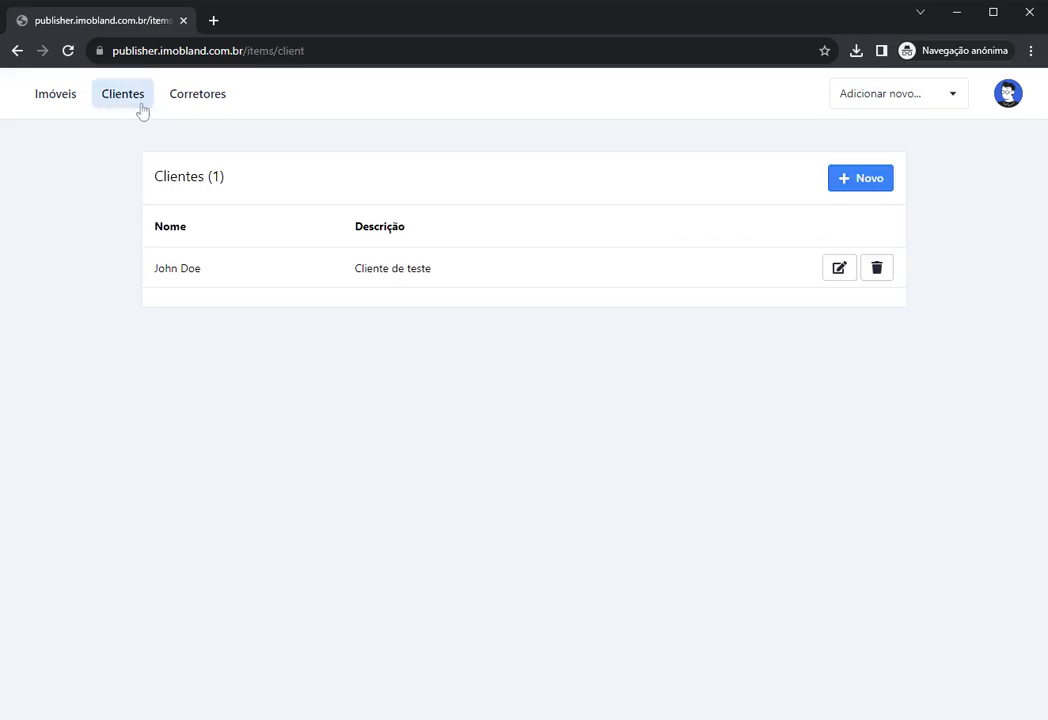
{"action": "left_click", "coordinate": [185, 104]}
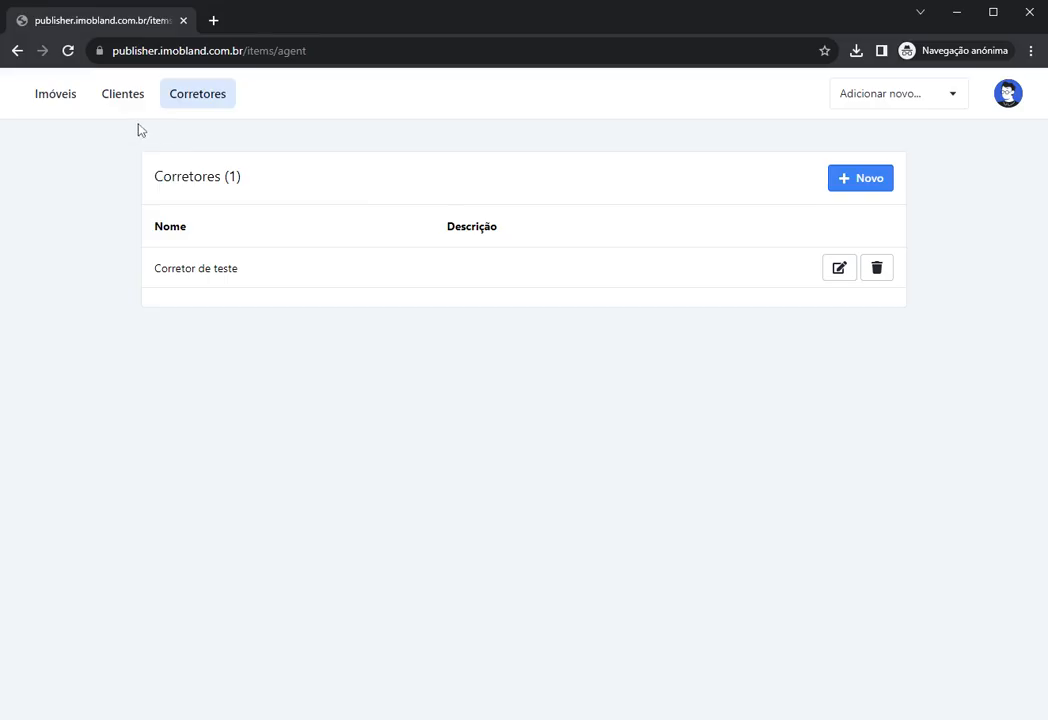
{"action": "left_click", "coordinate": [56, 100]}
Step: Reopen APT-001 and select the test client and 'Corretor de teste' in the dropdowns
{"action": "left_click", "coordinate": [407, 278]}
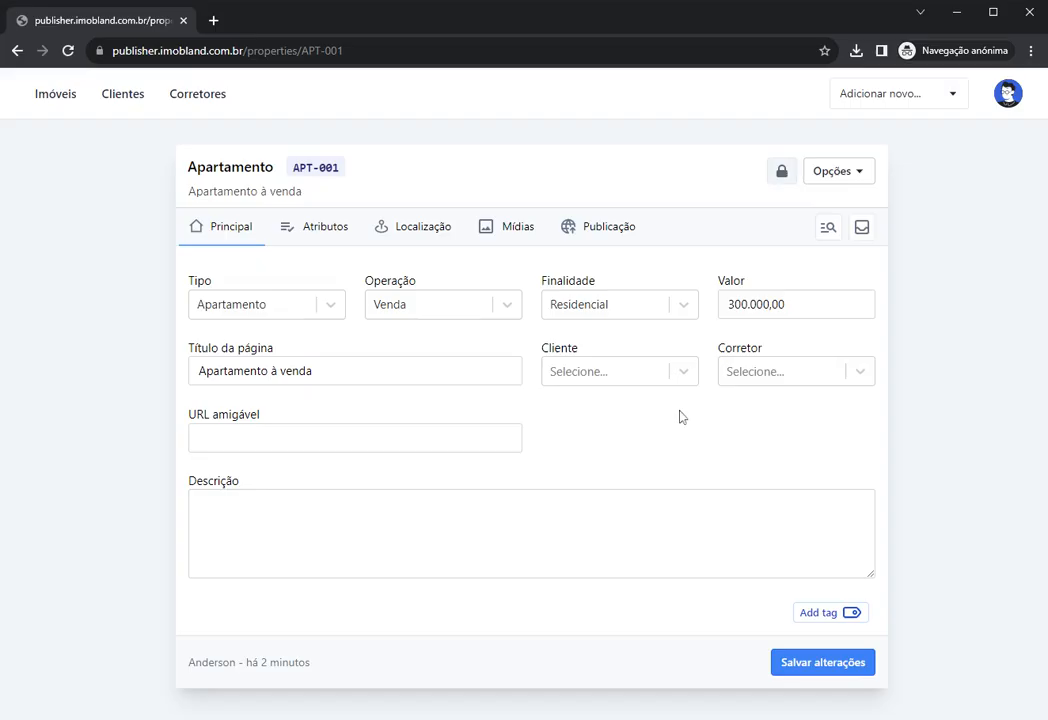
{"action": "left_click", "coordinate": [620, 371]}
{"action": "left_click", "coordinate": [625, 421]}
{"action": "left_click", "coordinate": [745, 373]}
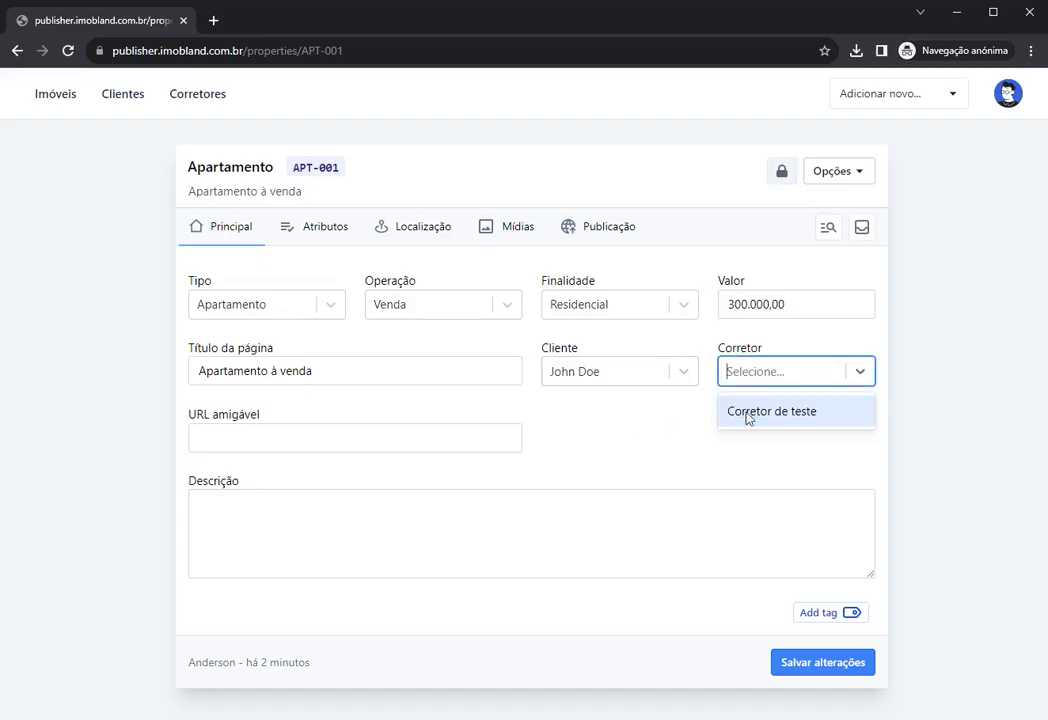
{"action": "left_click", "coordinate": [747, 418]}
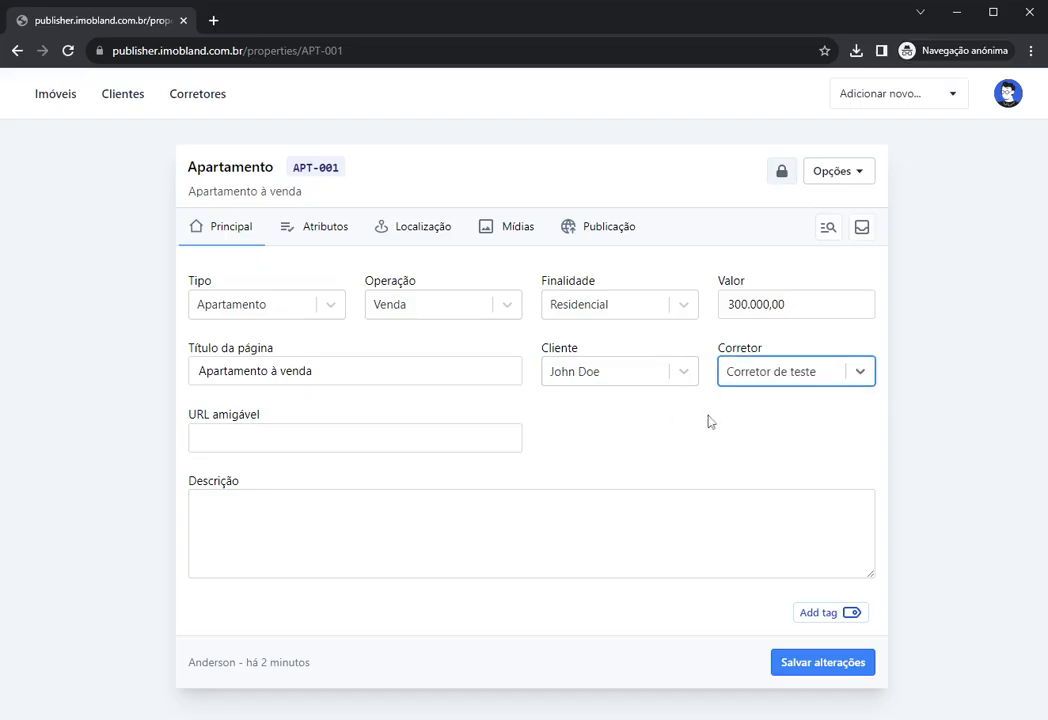
Step: Recheck the client dropdown without changing it, then move to the URL amigável field
{"action": "left_click", "coordinate": [631, 406]}
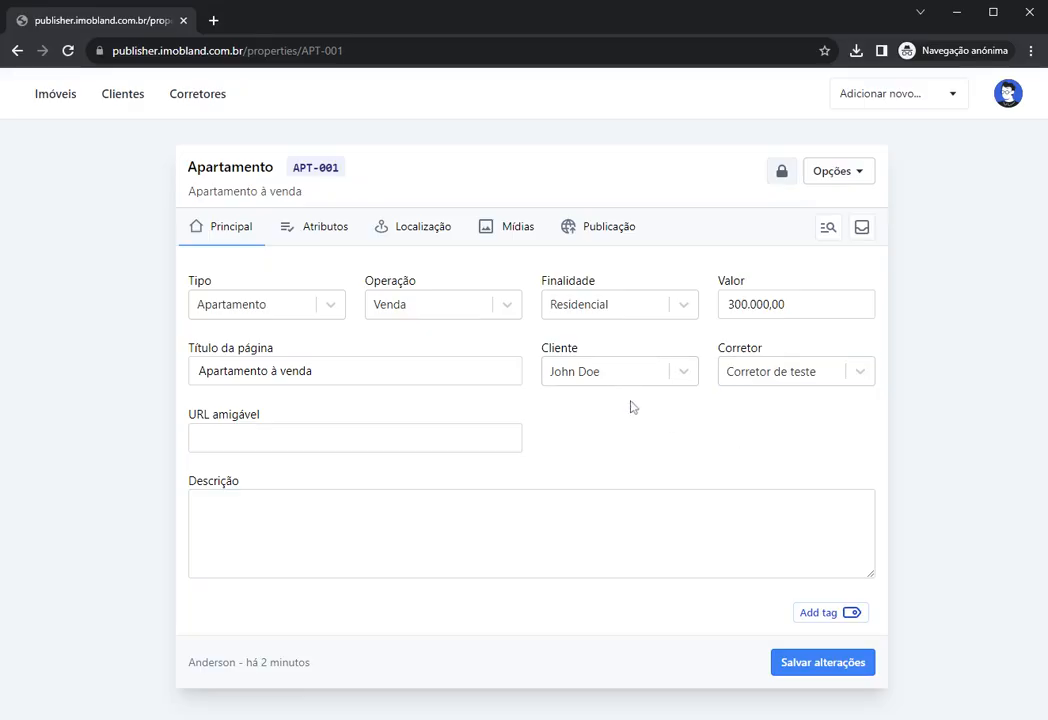
{"action": "left_click", "coordinate": [627, 370]}
{"action": "left_click", "coordinate": [702, 419]}
{"action": "left_click", "coordinate": [355, 438]}
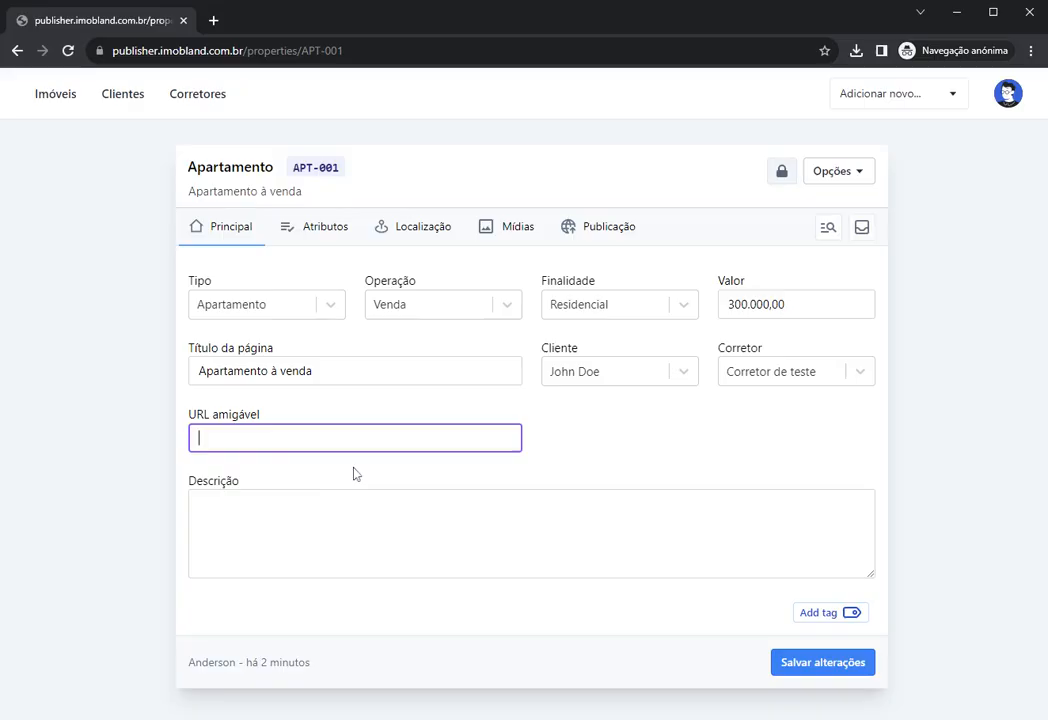
Step: Select the code APT-001 in the page address, then return to the URL amigável field
{"action": "left_click_drag", "start_coordinate": [298, 50], "coordinate": [344, 50]}
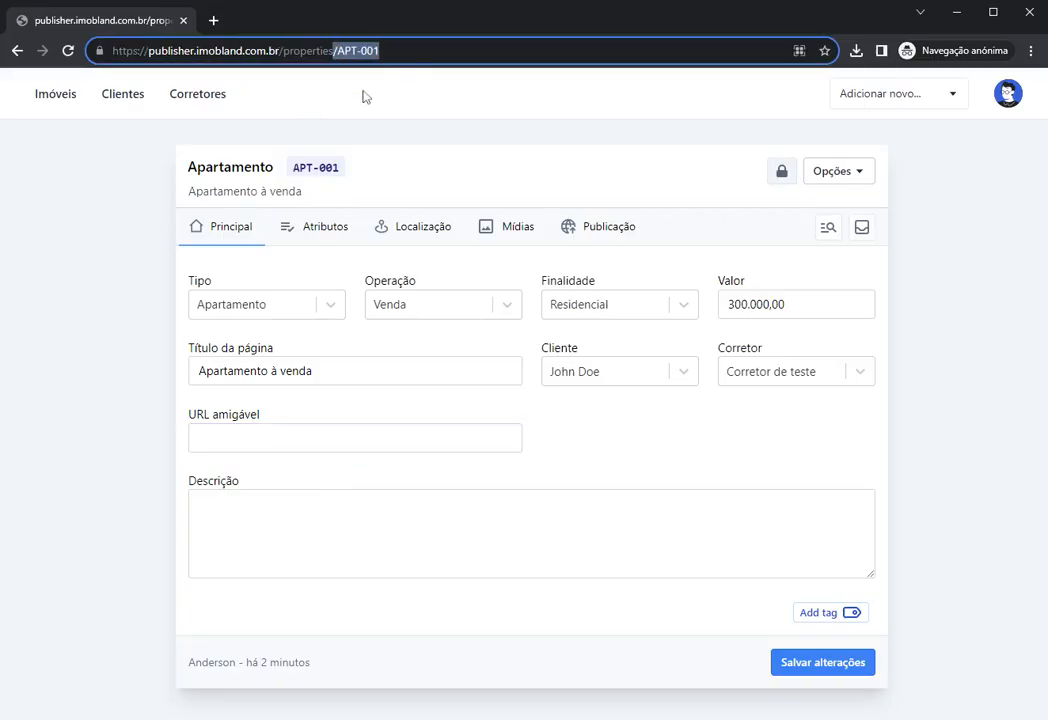
{"action": "left_click", "coordinate": [381, 51]}
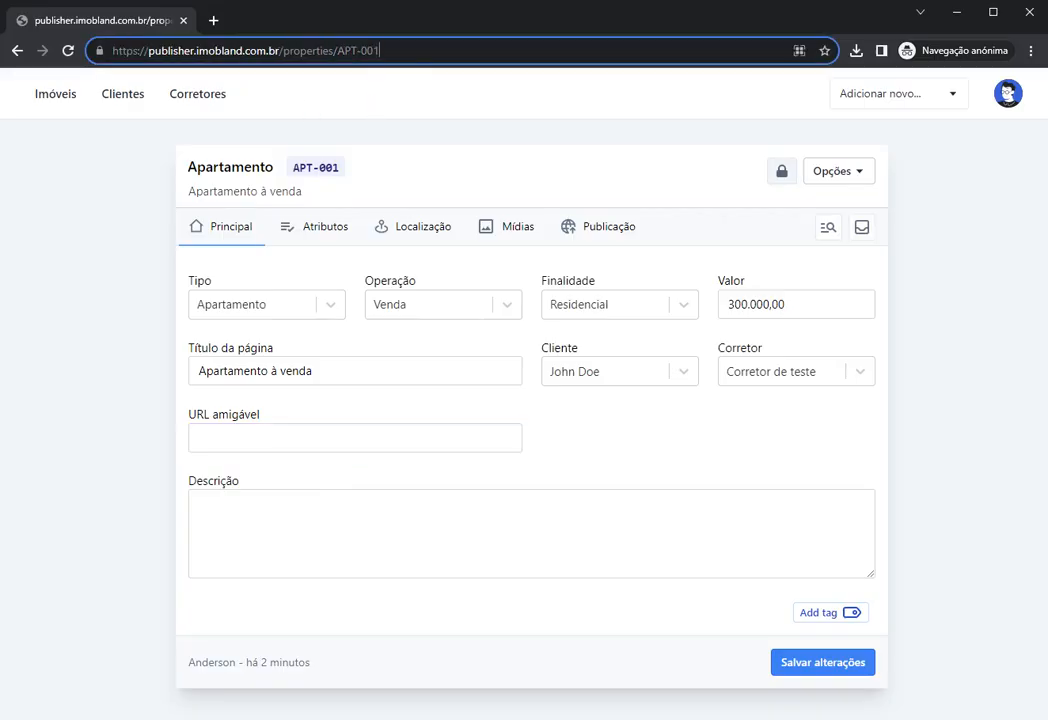
{"action": "left_click_drag", "start_coordinate": [346, 51], "coordinate": [381, 51]}
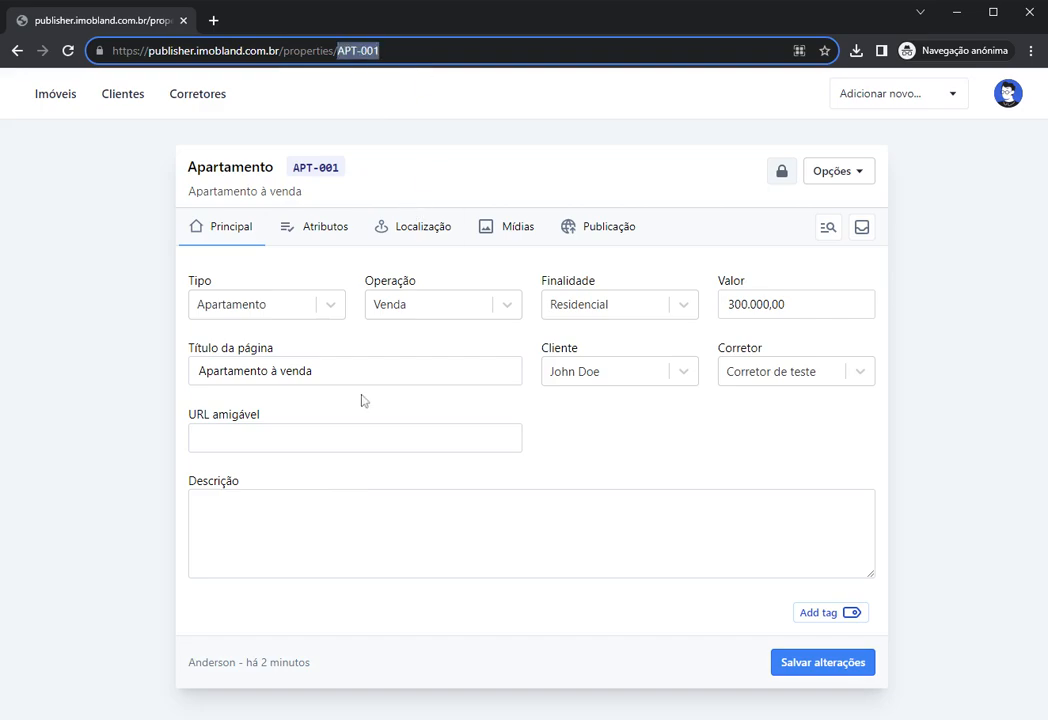
{"action": "left_click", "coordinate": [312, 434]}
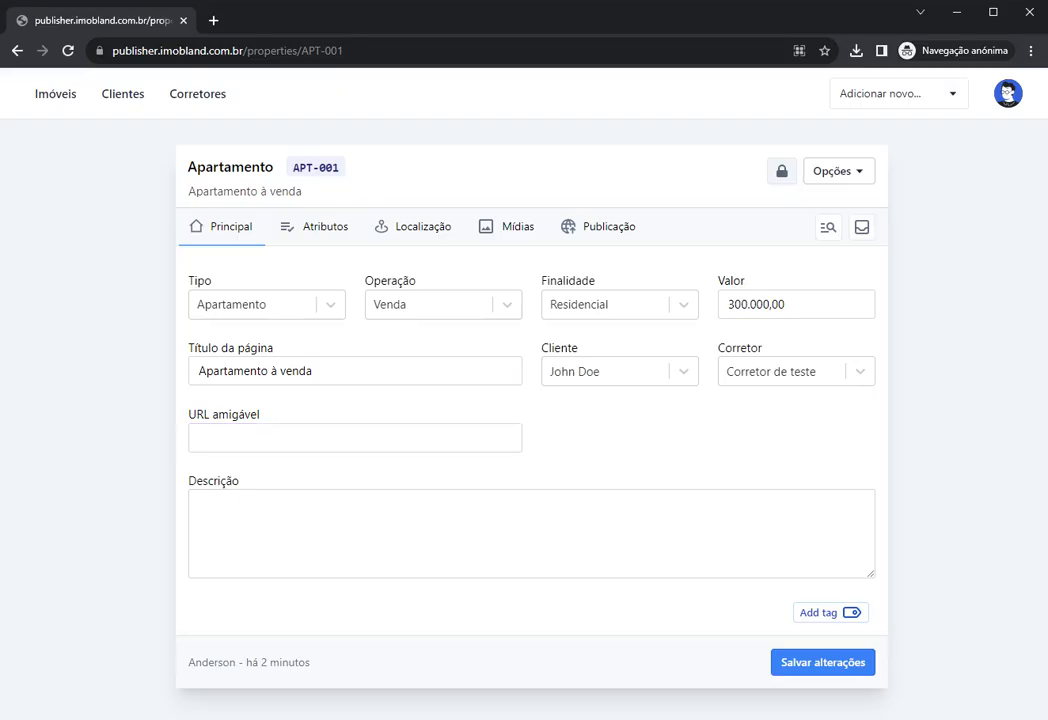
{"action": "double_click", "coordinate": [242, 415]}
{"action": "left_click", "coordinate": [310, 408]}
{"action": "left_click", "coordinate": [308, 437]}
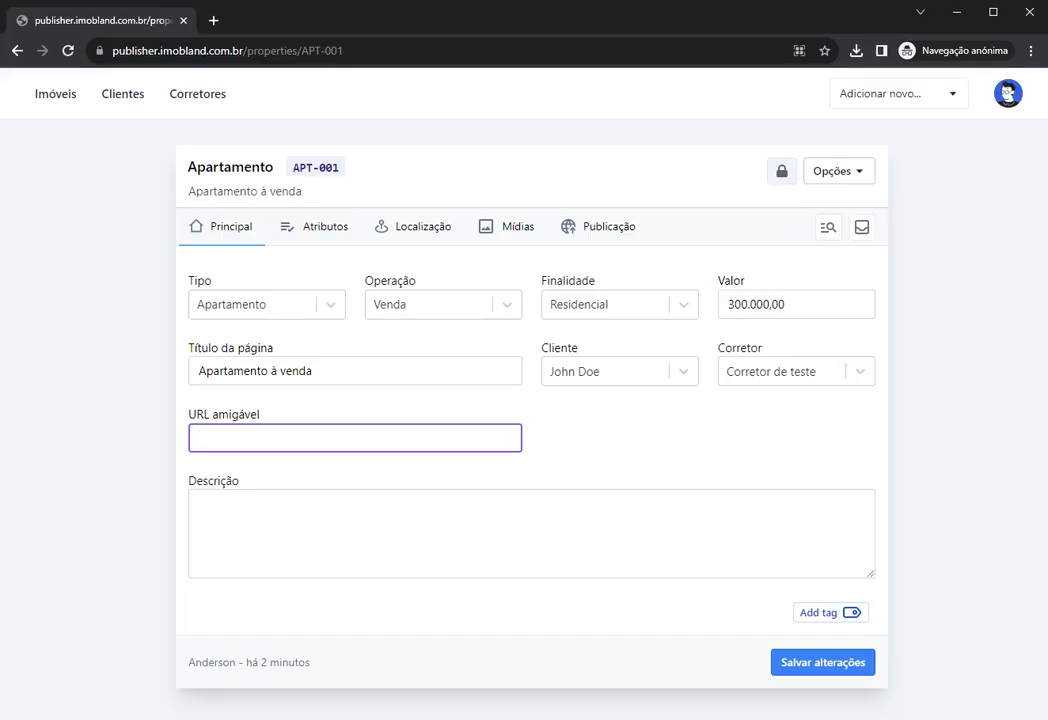
Step: Enter 'apartamento-a-venda' as the listing's friendly URL
{"action": "type", "text": "apartamento"}
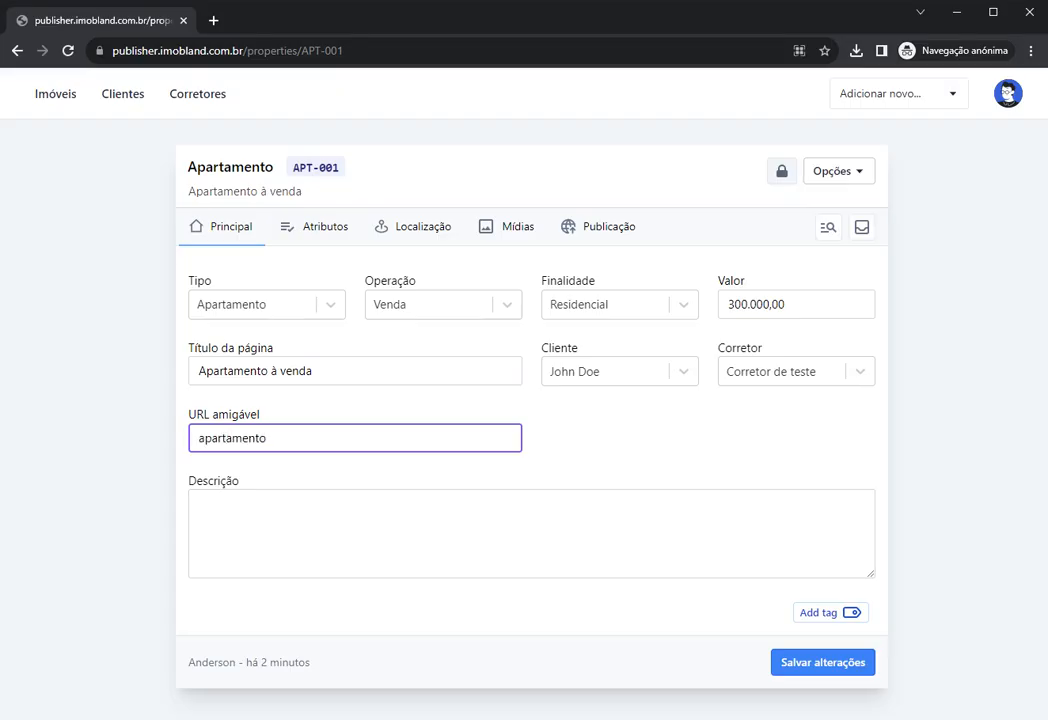
{"action": "type", "text": "-a-venda"}
{"action": "left_click_drag", "start_coordinate": [322, 438], "coordinate": [178, 438]}
{"action": "left_click", "coordinate": [296, 464]}
{"action": "left_click", "coordinate": [322, 439]}
{"action": "left_click", "coordinate": [333, 474]}
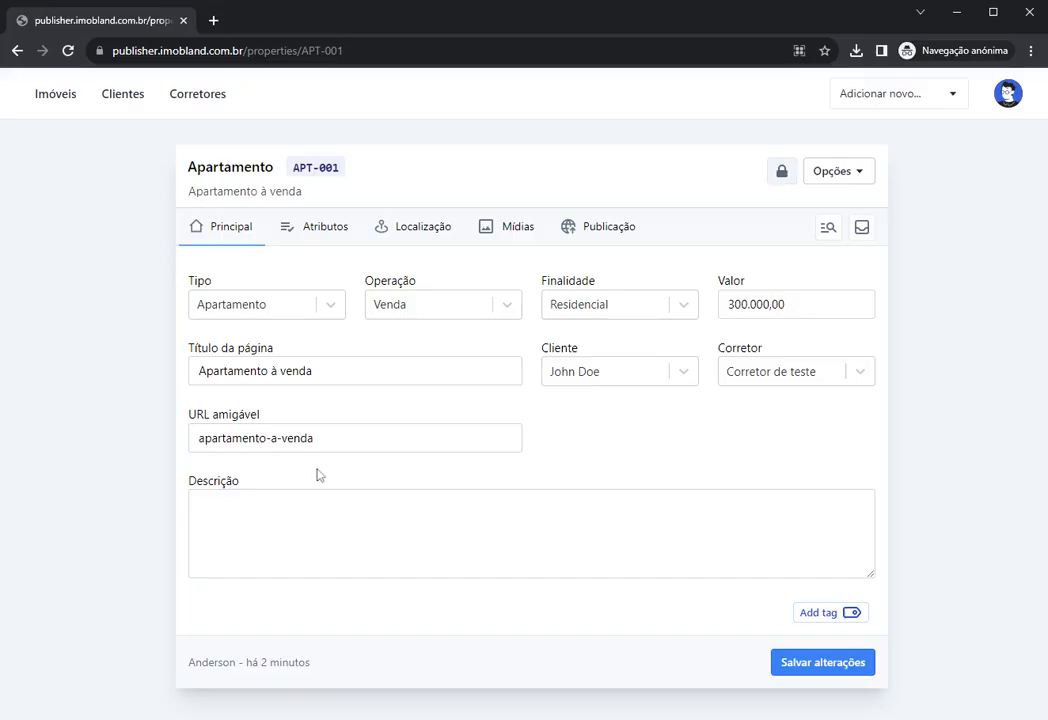
{"action": "left_click", "coordinate": [320, 438]}
Step: Clear the friendly URL again and move into the Descrição field
{"action": "key", "text": "ctrl+a"}
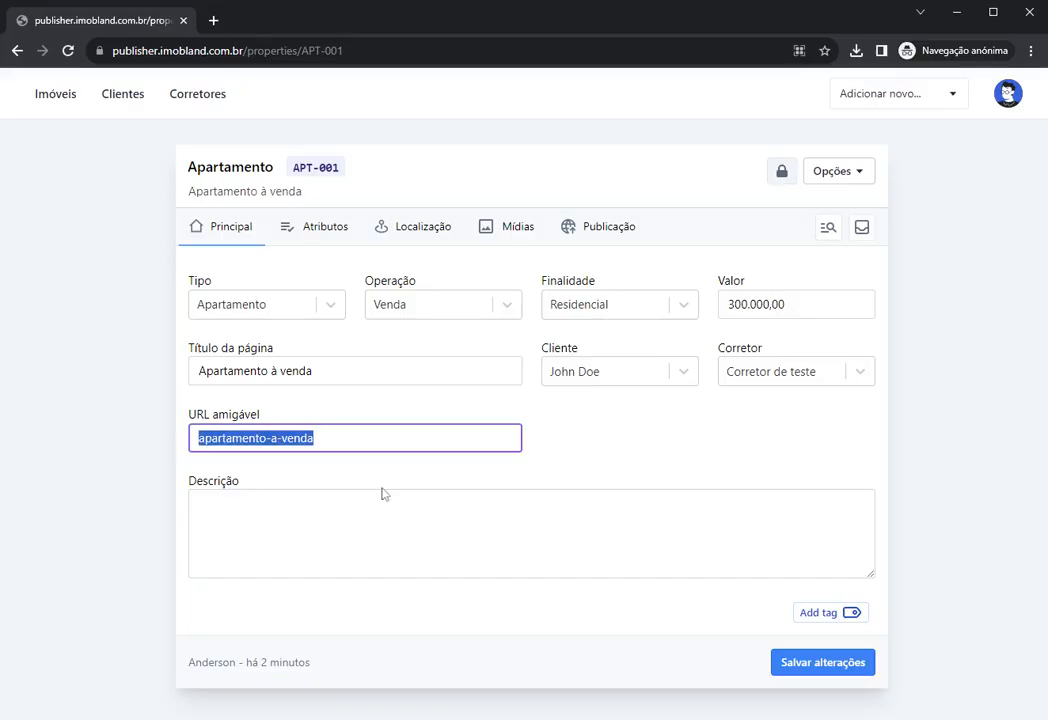
{"action": "key", "text": "BackSpace"}
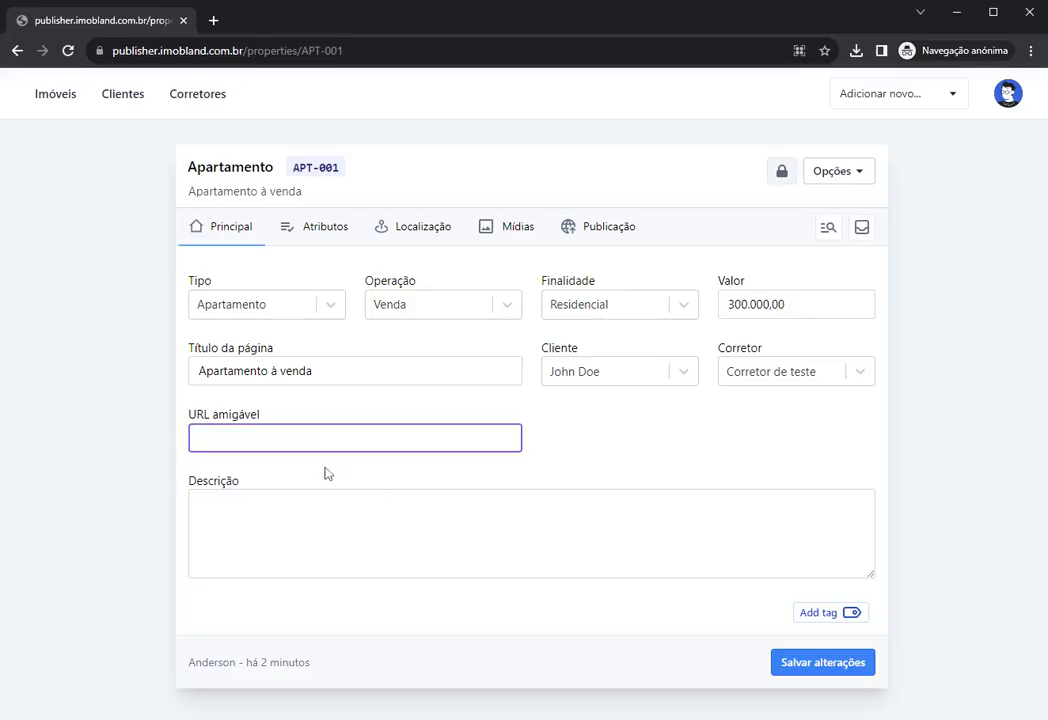
{"action": "left_click", "coordinate": [324, 467]}
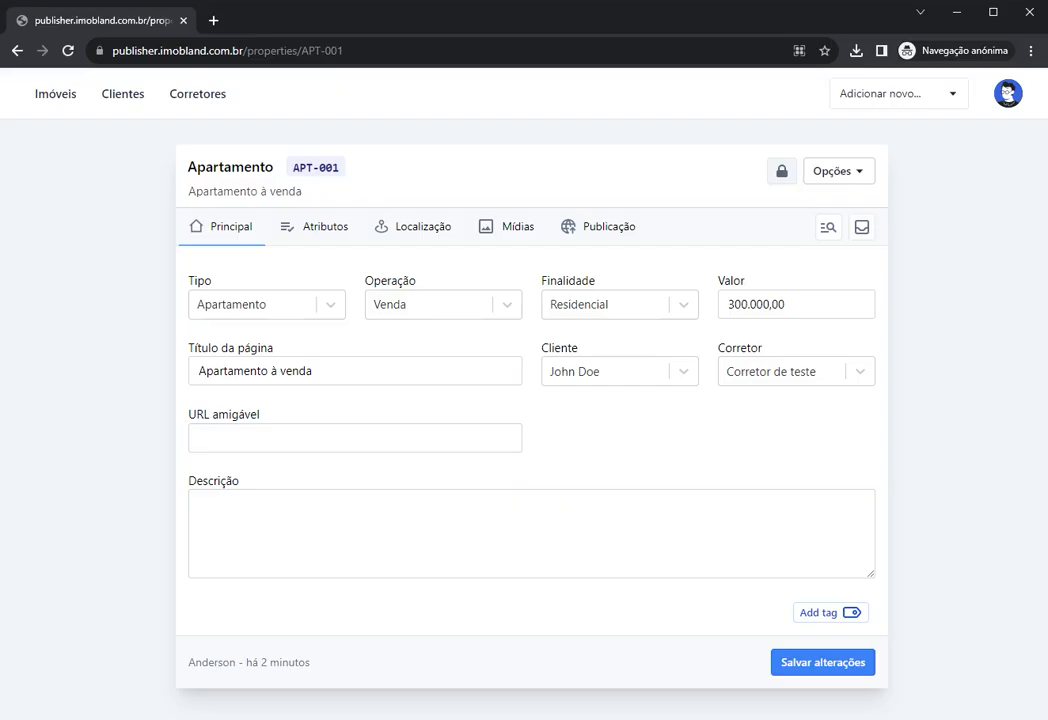
{"action": "key", "text": "Tab"}
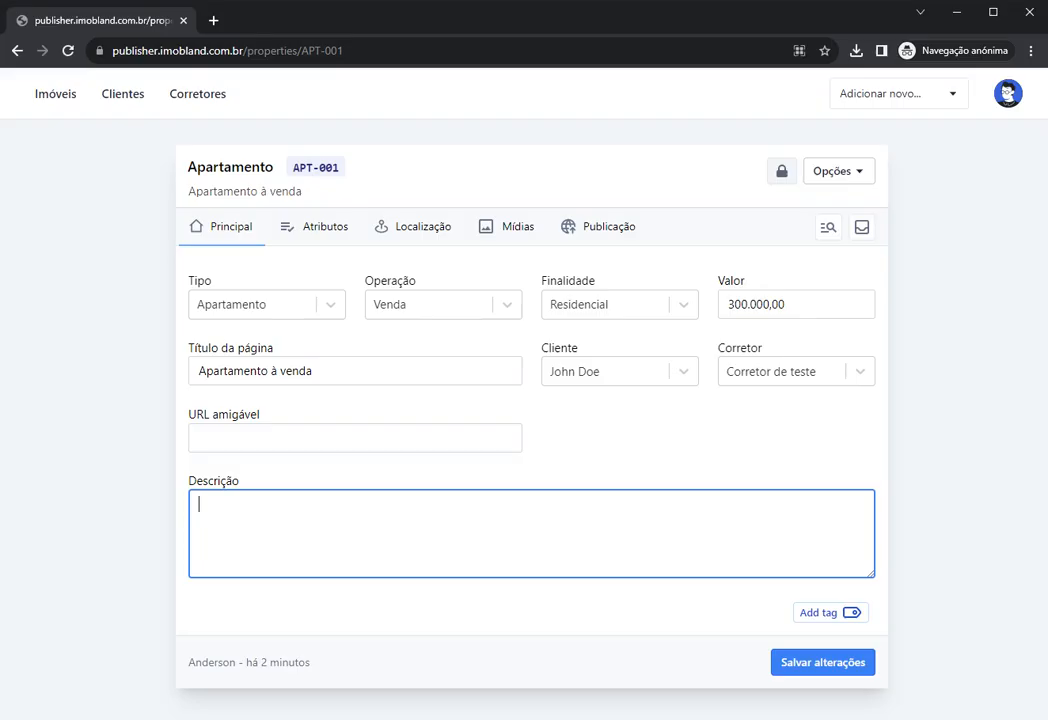
Step: Review the Tipo and Operação options unchanged, then save APT-001 with Salvar alterações
{"action": "left_click", "coordinate": [319, 307]}
{"action": "left_click", "coordinate": [425, 305]}
{"action": "left_click", "coordinate": [600, 450]}
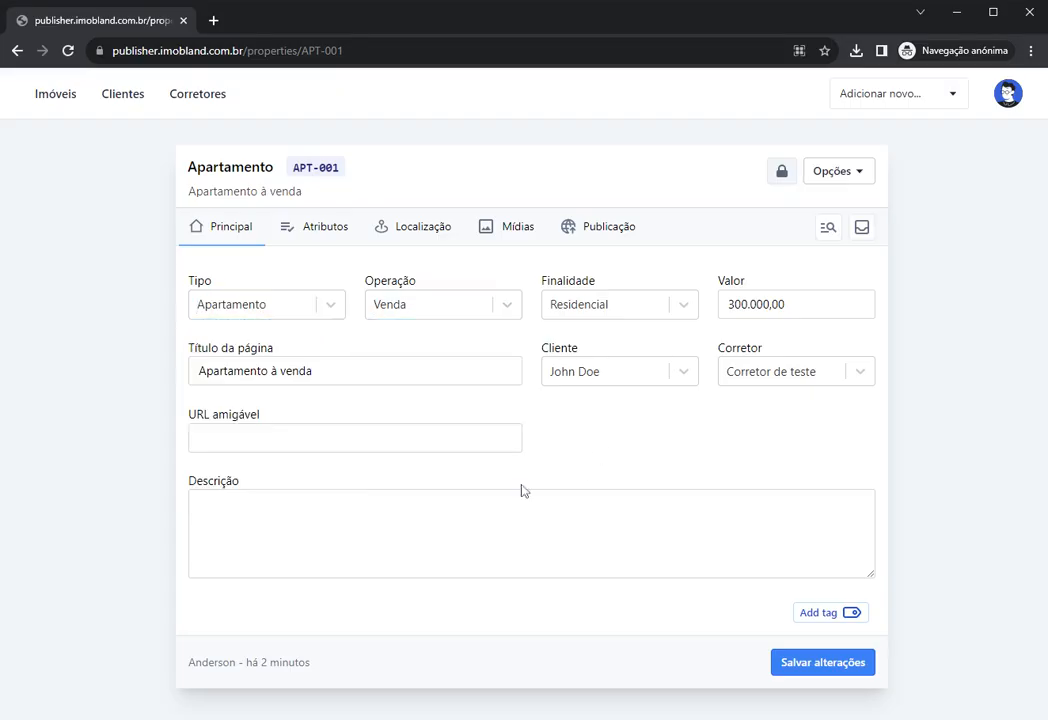
{"action": "left_click", "coordinate": [510, 522]}
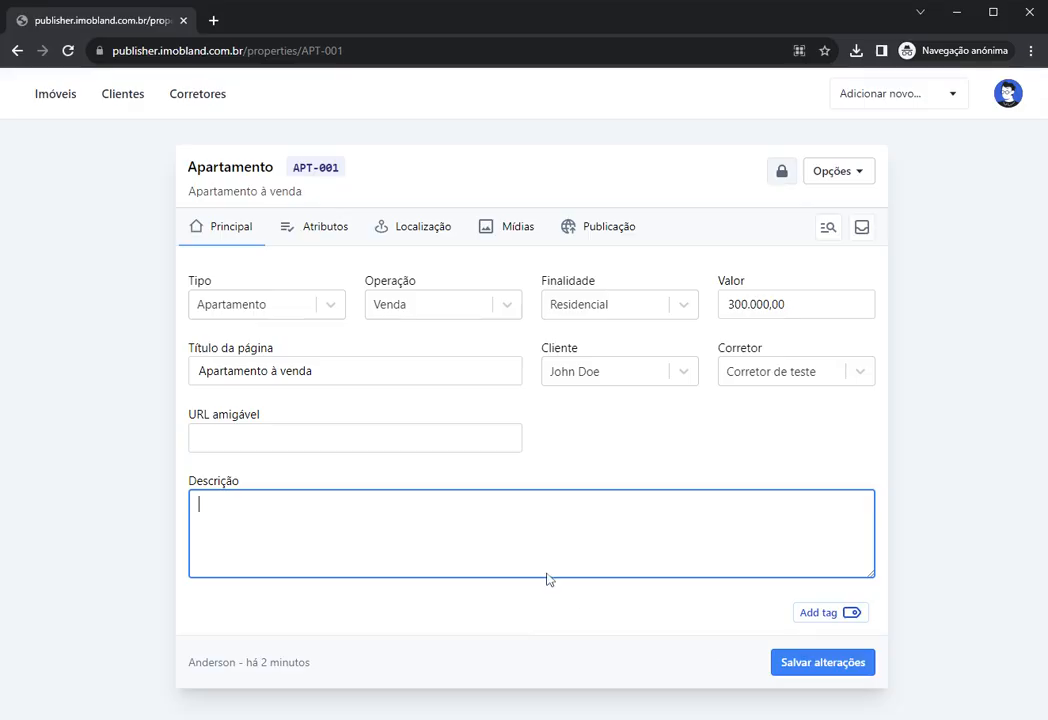
{"action": "left_click", "coordinate": [808, 666]}
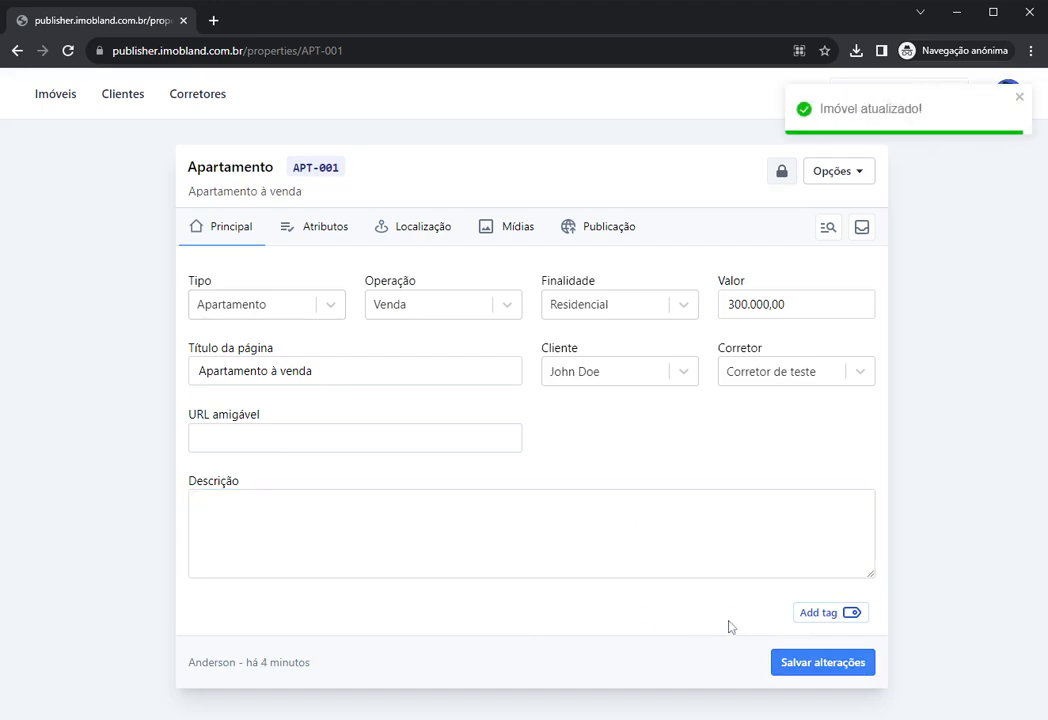
Step: Open APT-001's Atributos tab and scroll through its still-unmarked Cômodos checklist
{"action": "left_click", "coordinate": [313, 243]}
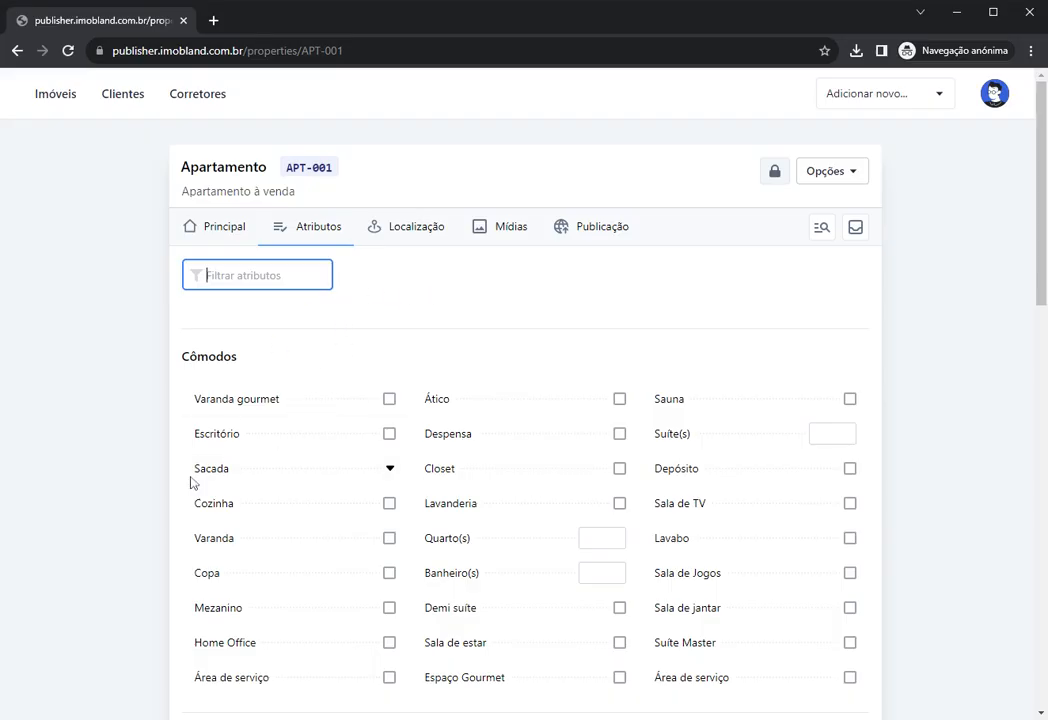
{"action": "left_click", "coordinate": [363, 311]}
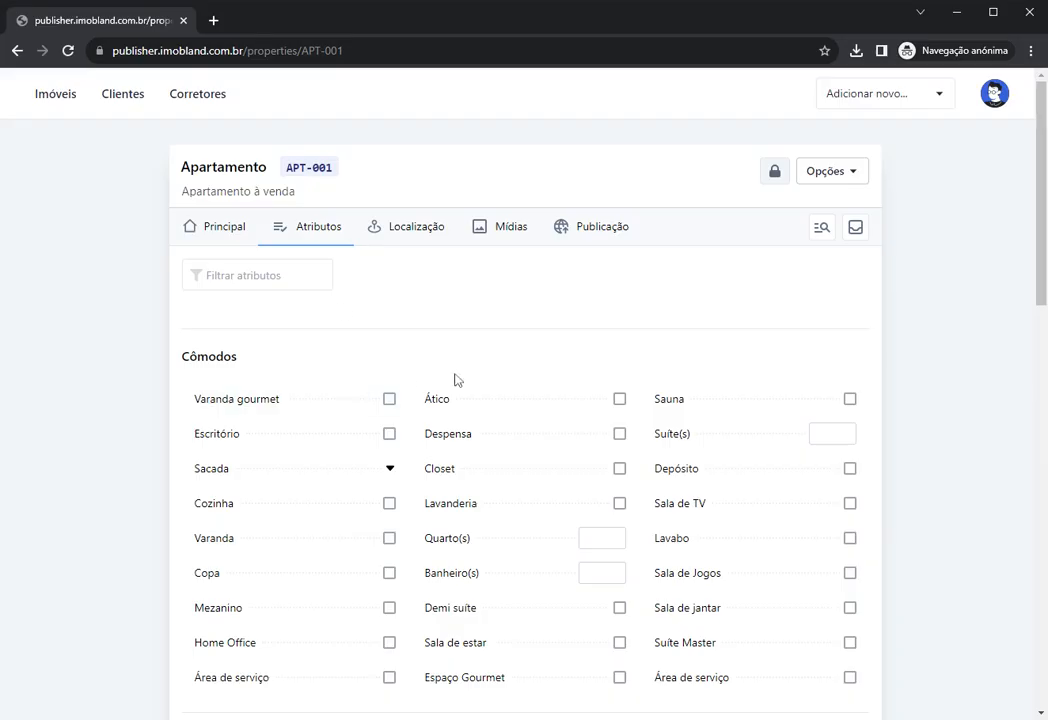
{"action": "scroll", "coordinate": [330, 362], "scroll_direction": "down", "scroll_amount": 5}
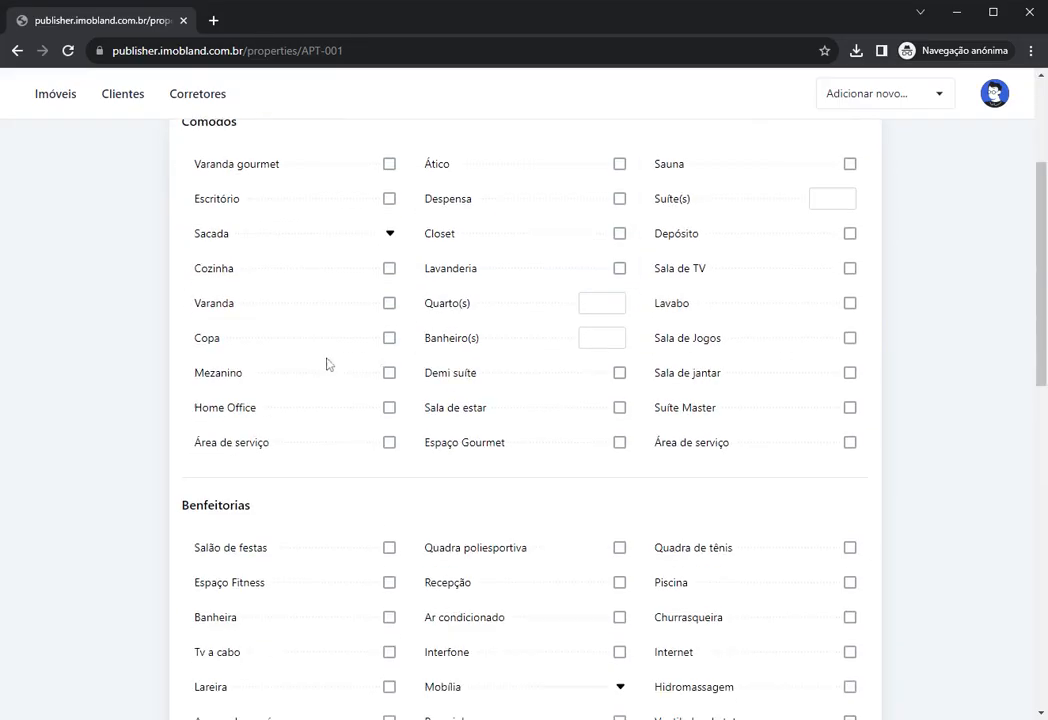
{"action": "scroll", "coordinate": [332, 360], "scroll_direction": "up", "scroll_amount": 5}
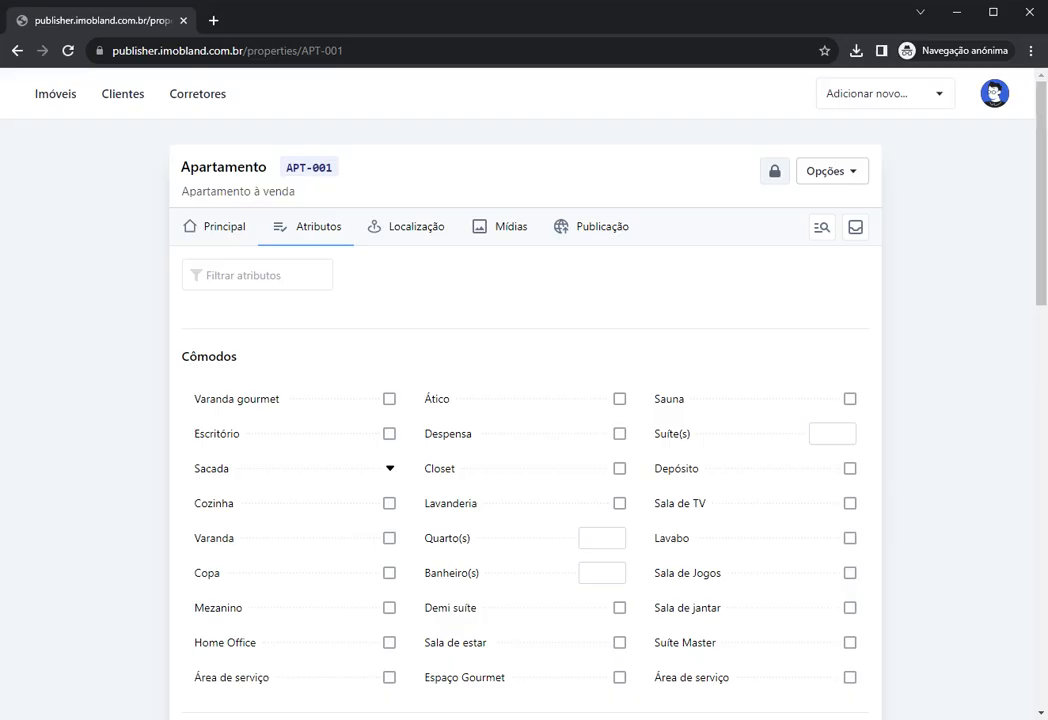
{"action": "left_click", "coordinate": [292, 274]}
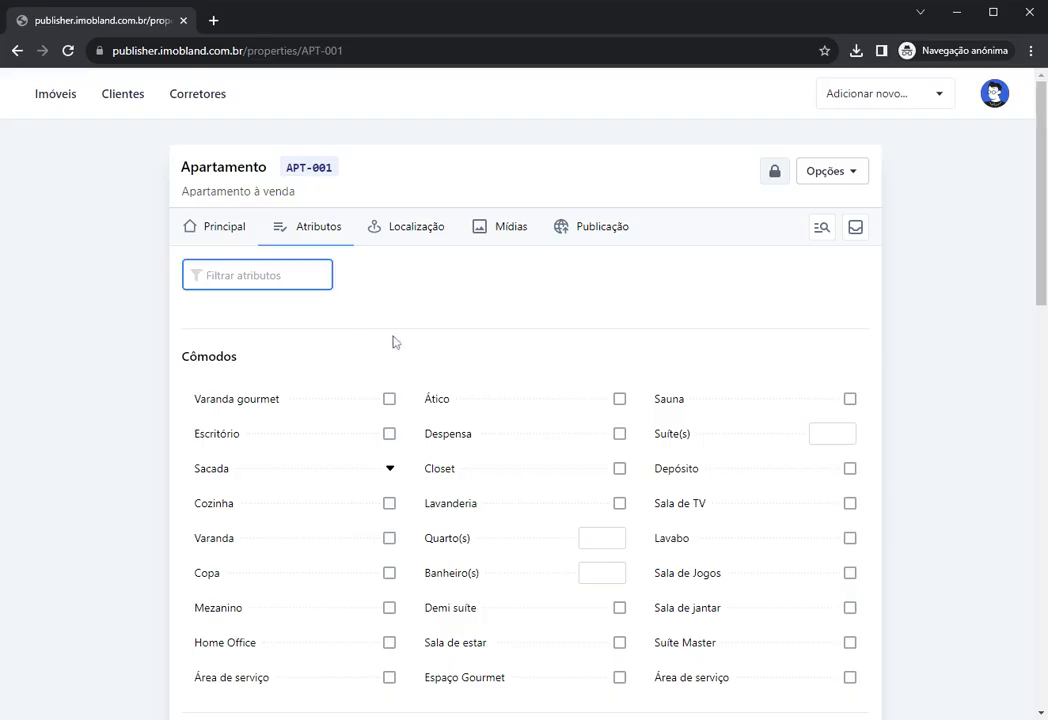
{"action": "right_click", "coordinate": [264, 404]}
{"action": "left_click", "coordinate": [310, 428]}
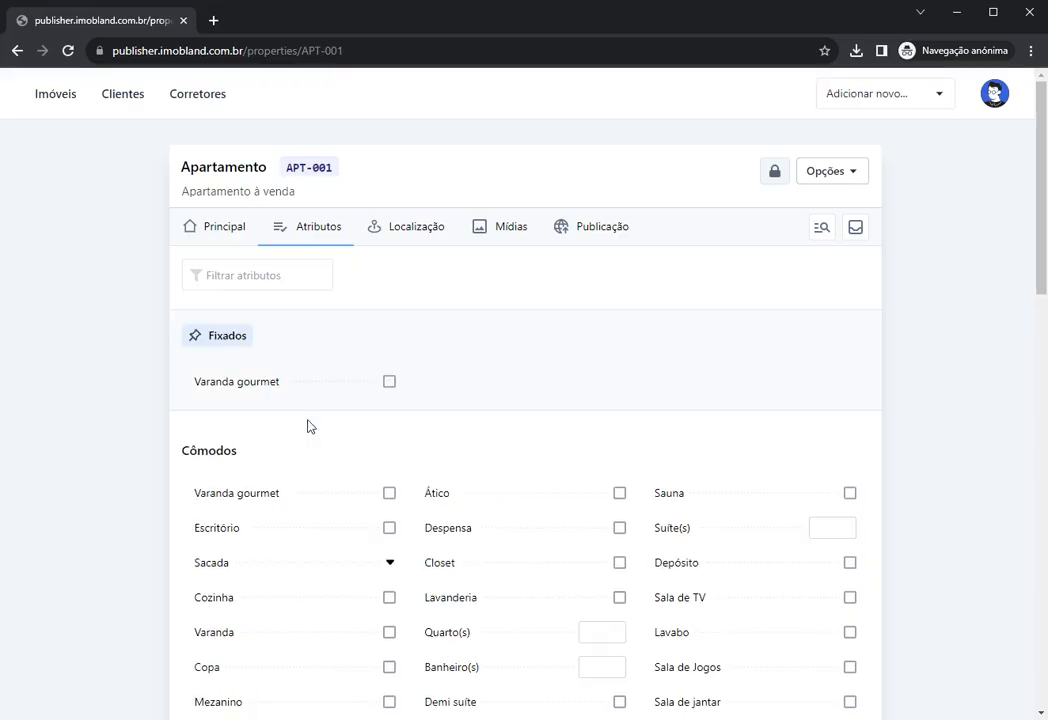
{"action": "left_click", "coordinate": [291, 393]}
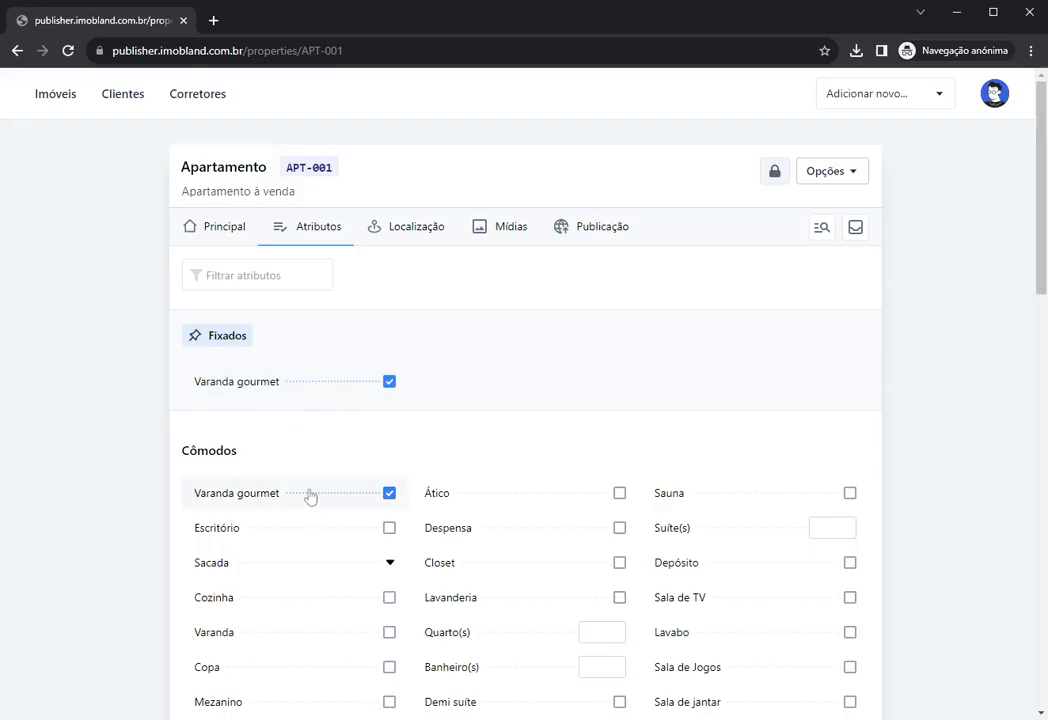
{"action": "right_click", "coordinate": [262, 388]}
{"action": "left_click", "coordinate": [378, 398]}
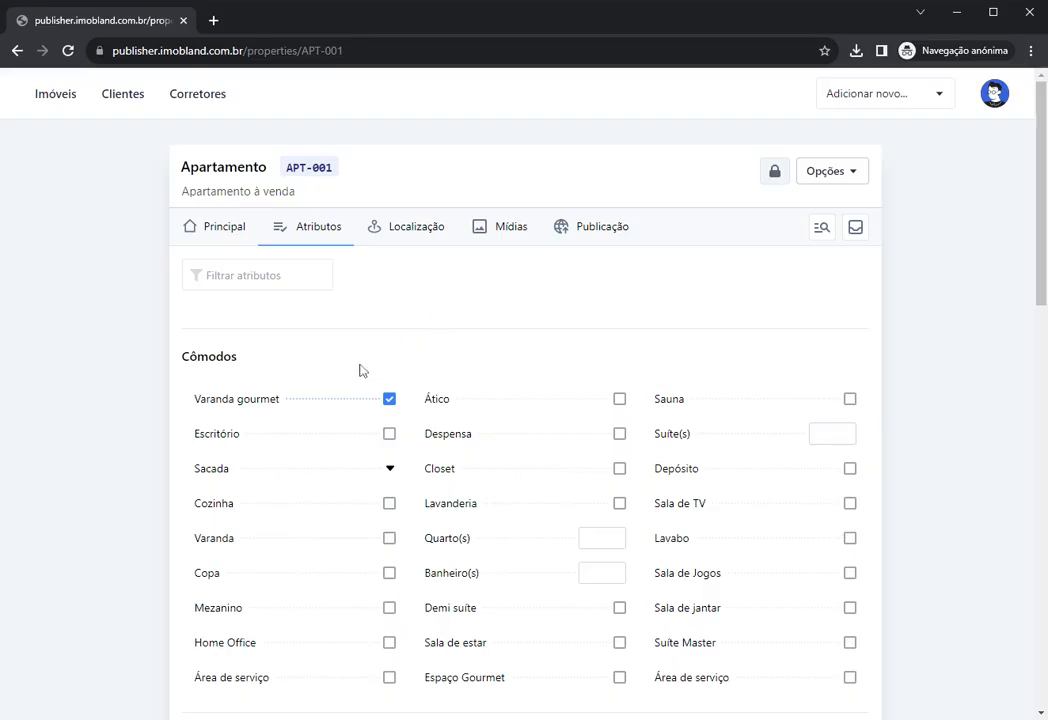
{"action": "left_click", "coordinate": [389, 396]}
{"action": "scroll", "coordinate": [311, 346], "scroll_direction": "down", "scroll_amount": 1}
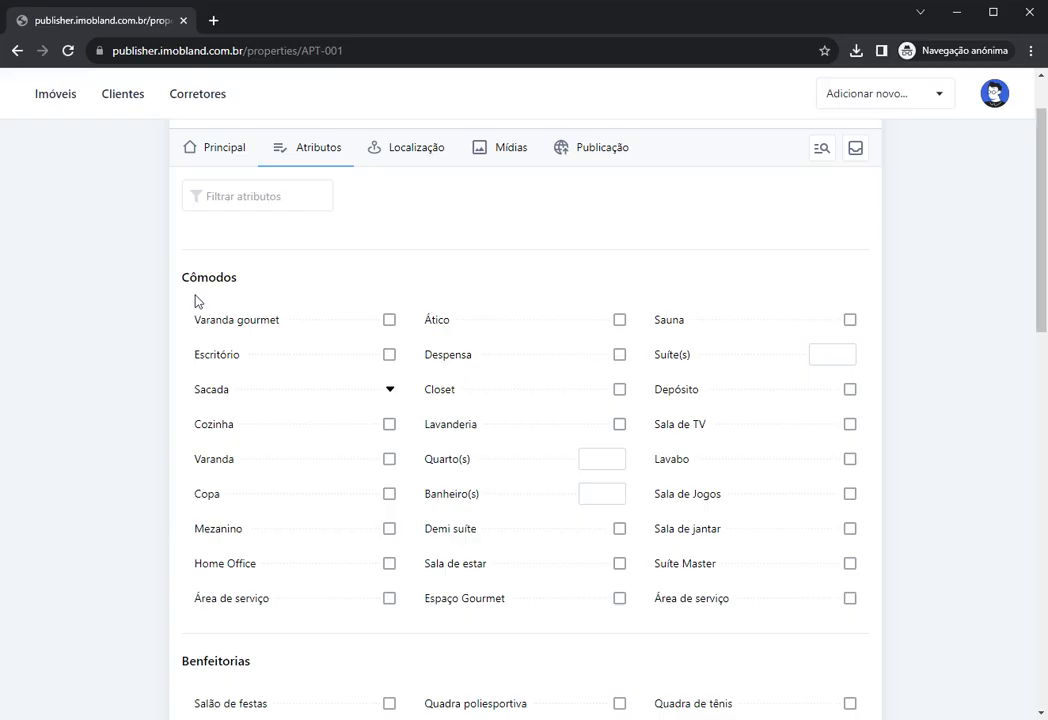
{"action": "double_click", "coordinate": [200, 277]}
{"action": "scroll", "coordinate": [234, 484], "scroll_direction": "down", "scroll_amount": 3}
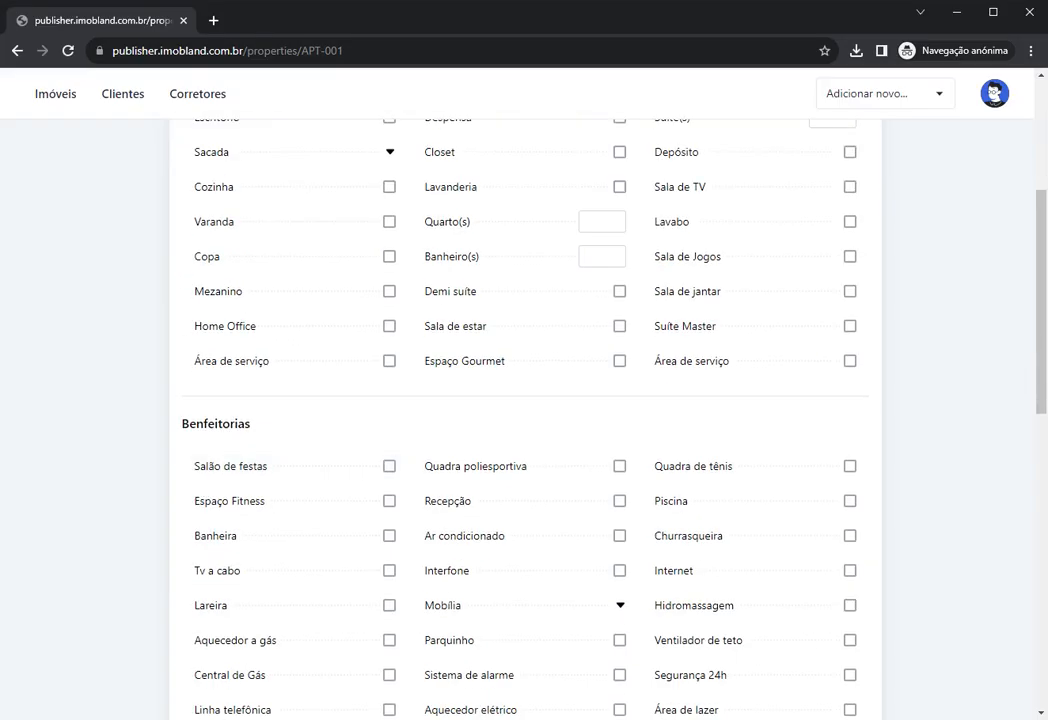
{"action": "double_click", "coordinate": [190, 423]}
{"action": "scroll", "coordinate": [149, 446], "scroll_direction": "down", "scroll_amount": 1}
{"action": "scroll", "coordinate": [149, 446], "scroll_direction": "down", "scroll_amount": 4}
{"action": "left_click_drag", "start_coordinate": [181, 412], "coordinate": [264, 412]}
{"action": "scroll", "coordinate": [187, 531], "scroll_direction": "down", "scroll_amount": 3}
{"action": "double_click", "coordinate": [197, 454]}
{"action": "scroll", "coordinate": [180, 490], "scroll_direction": "down", "scroll_amount": 3}
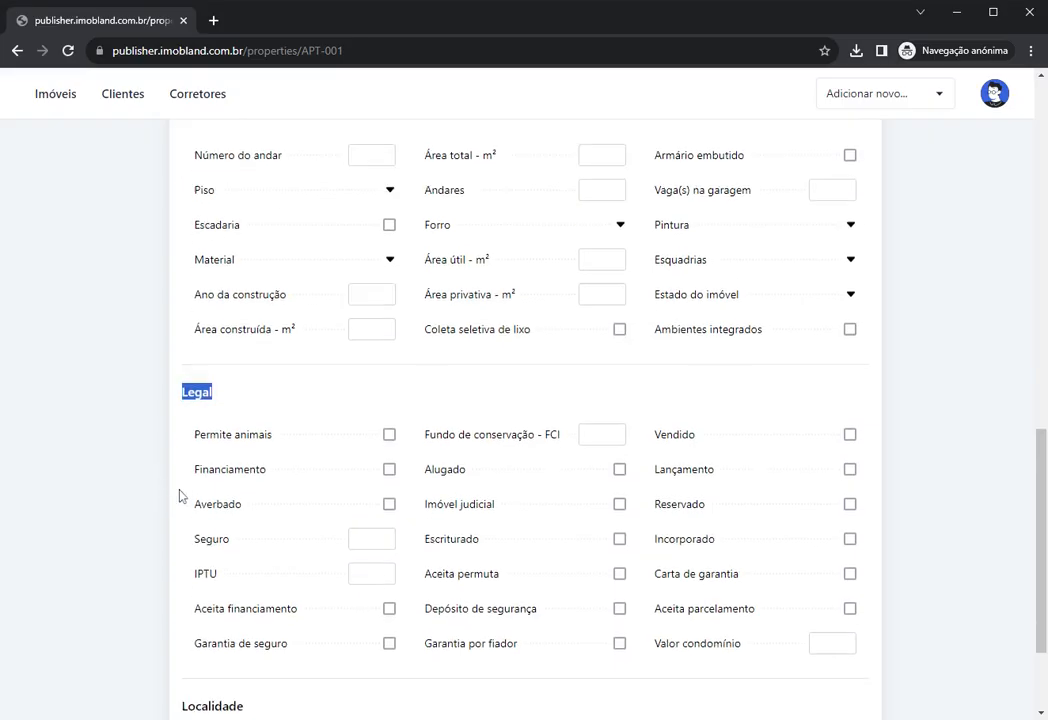
{"action": "left_click_drag", "start_coordinate": [181, 552], "coordinate": [269, 561]}
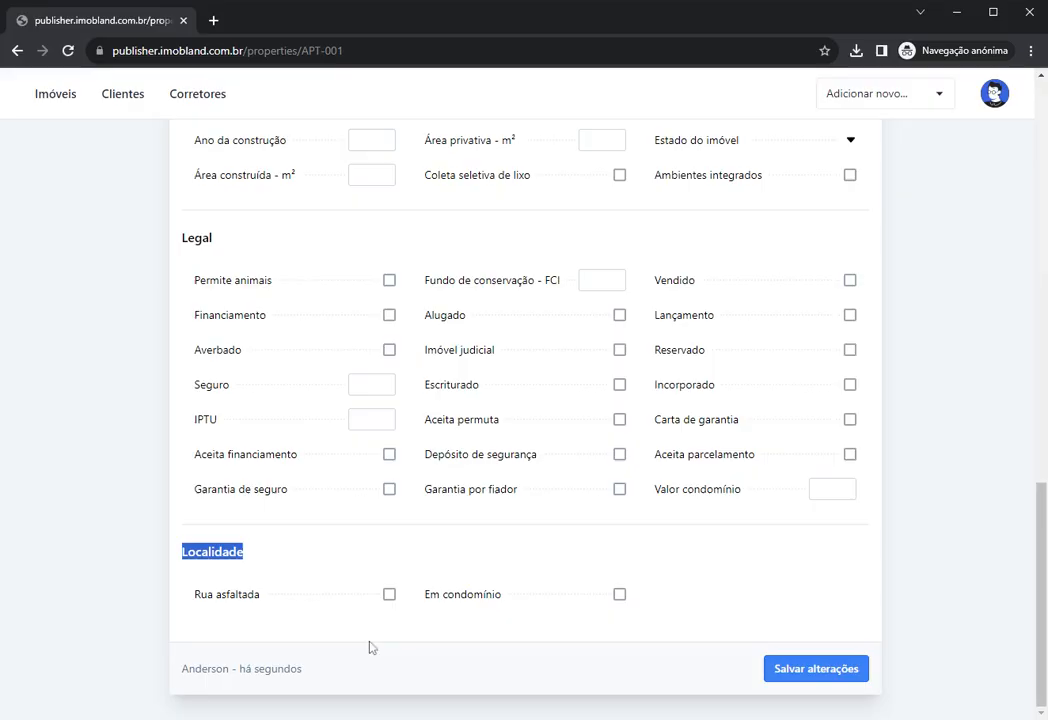
{"action": "scroll", "coordinate": [247, 640], "scroll_direction": "up", "scroll_amount": 15}
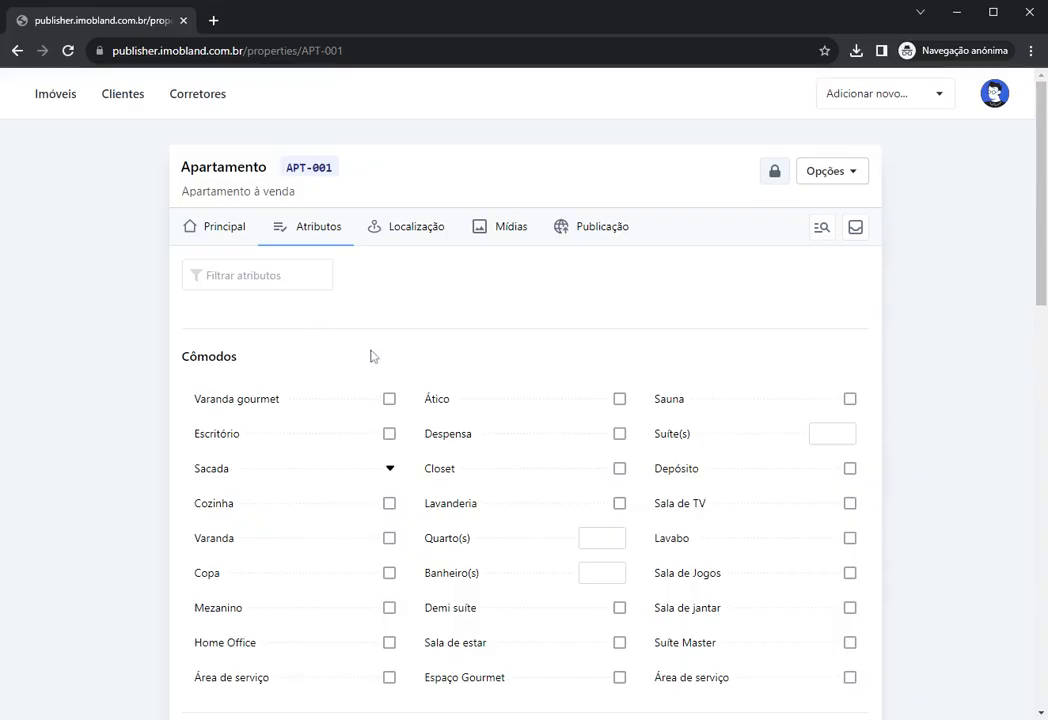
{"action": "mouse_move", "coordinate": [226, 175]}
{"action": "scroll", "coordinate": [290, 313], "scroll_direction": "down", "scroll_amount": 1}
{"action": "scroll", "coordinate": [218, 306], "scroll_direction": "up", "scroll_amount": 1}
{"action": "left_click", "coordinate": [224, 281]}
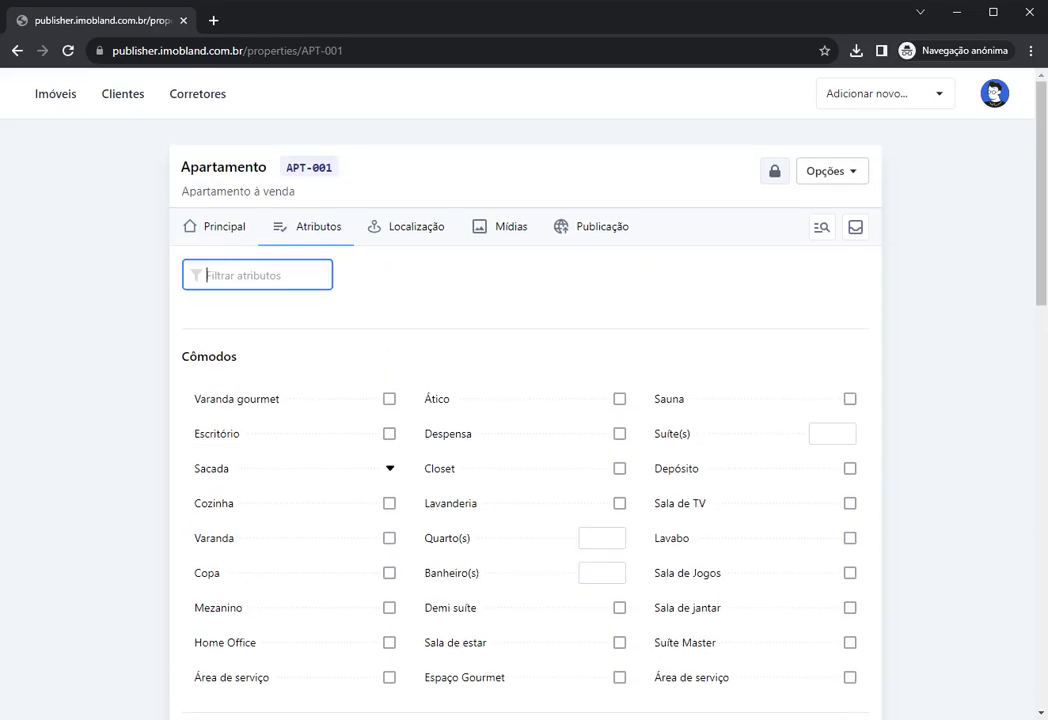
{"action": "type", "text": "quartos"}
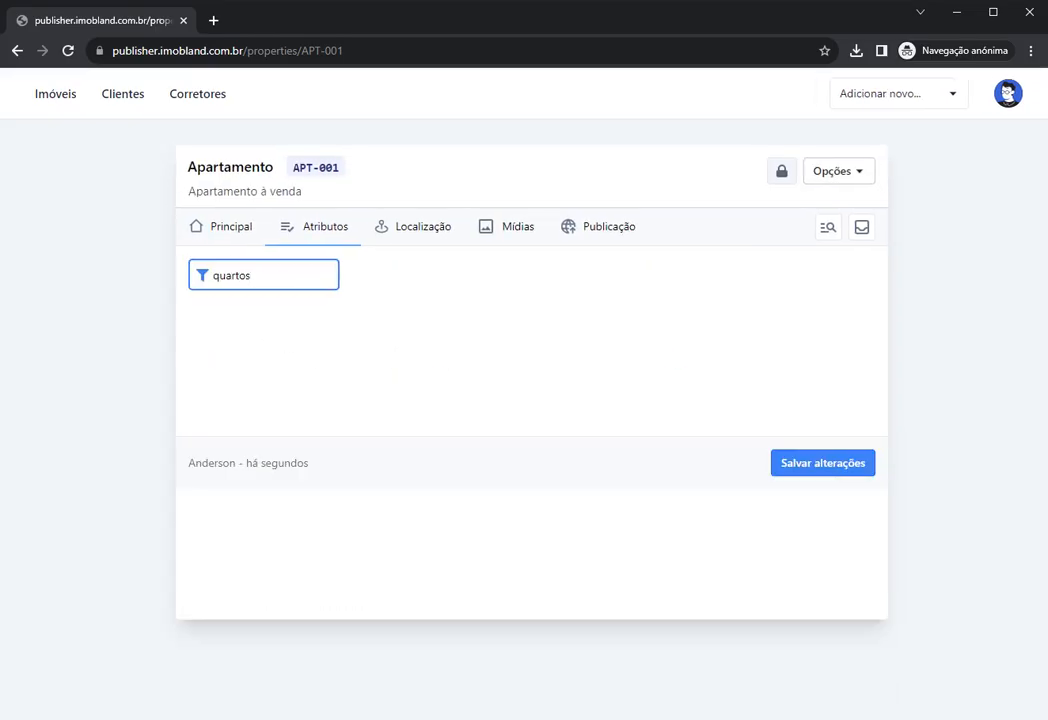
{"action": "key", "text": "BackSpace"}
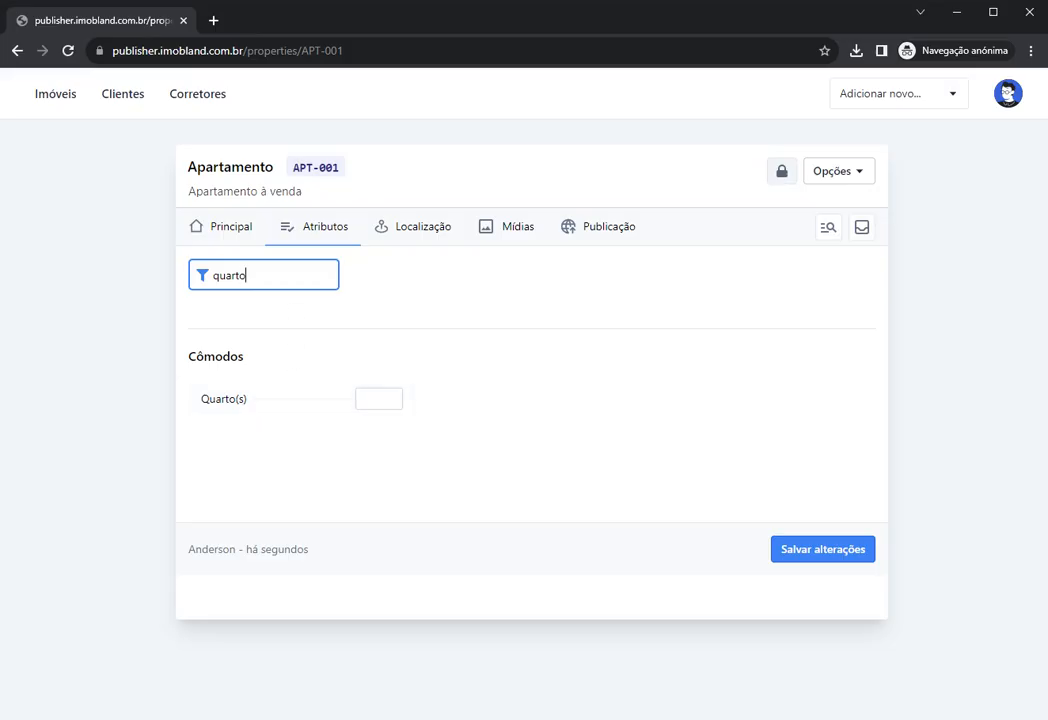
{"action": "key", "text": "ctrl+BackSpace"}
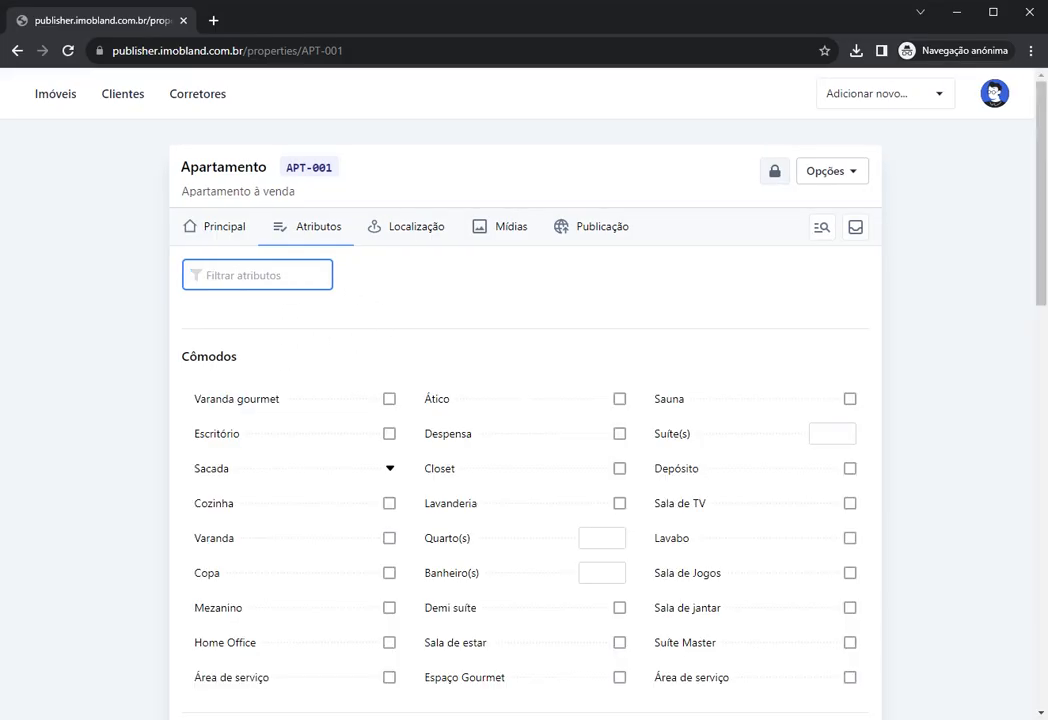
{"action": "left_click", "coordinate": [450, 300]}
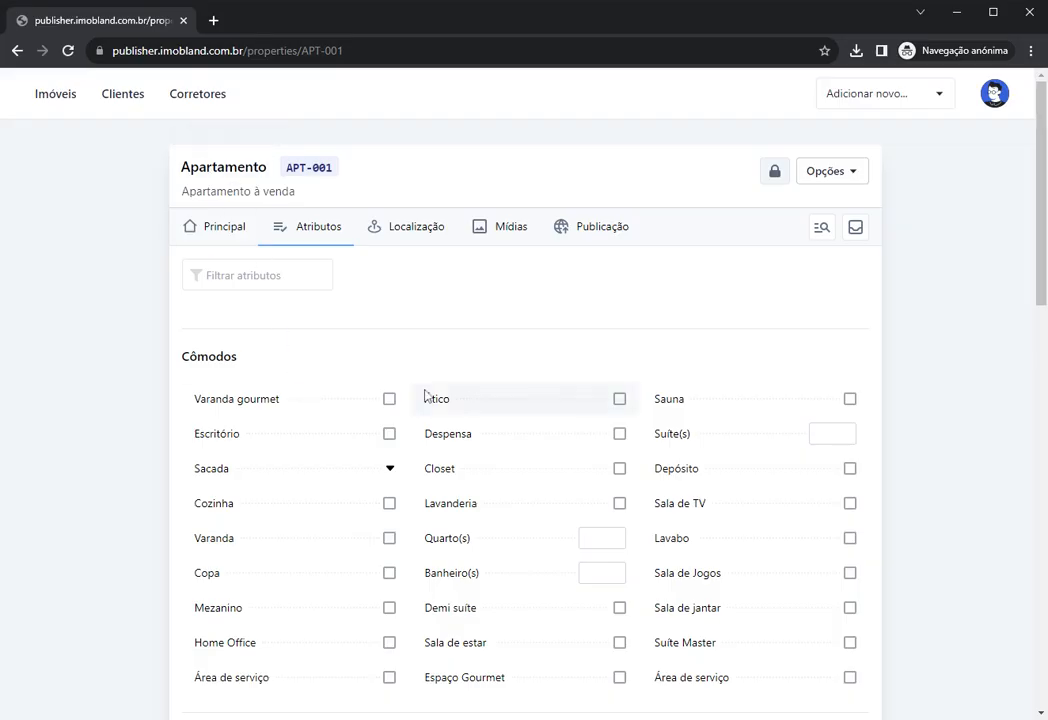
{"action": "scroll", "coordinate": [339, 430], "scroll_direction": "down", "scroll_amount": 5}
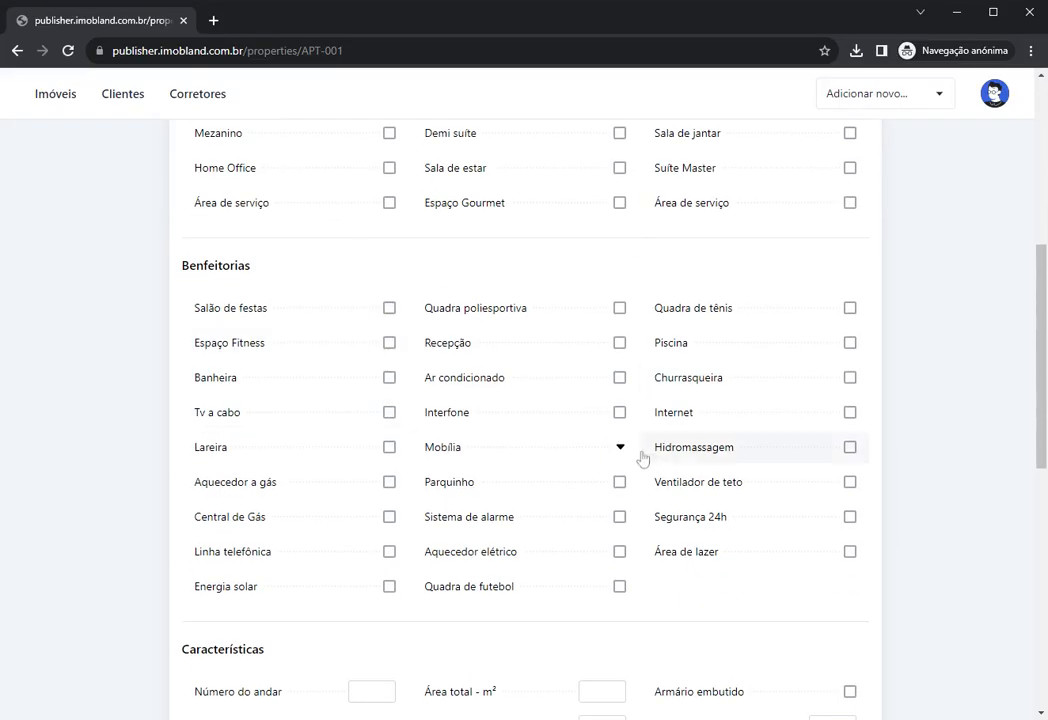
{"action": "scroll", "coordinate": [419, 444], "scroll_direction": "down", "scroll_amount": 5}
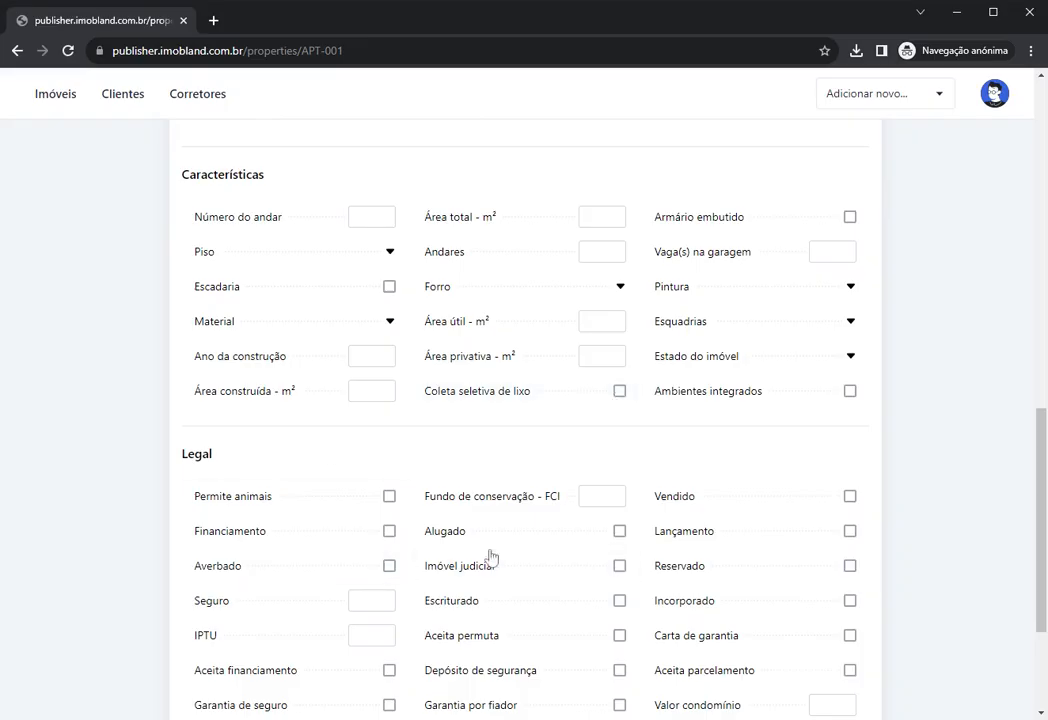
{"action": "scroll", "coordinate": [500, 545], "scroll_direction": "down", "scroll_amount": 1}
{"action": "scroll", "coordinate": [510, 525], "scroll_direction": "down", "scroll_amount": 1}
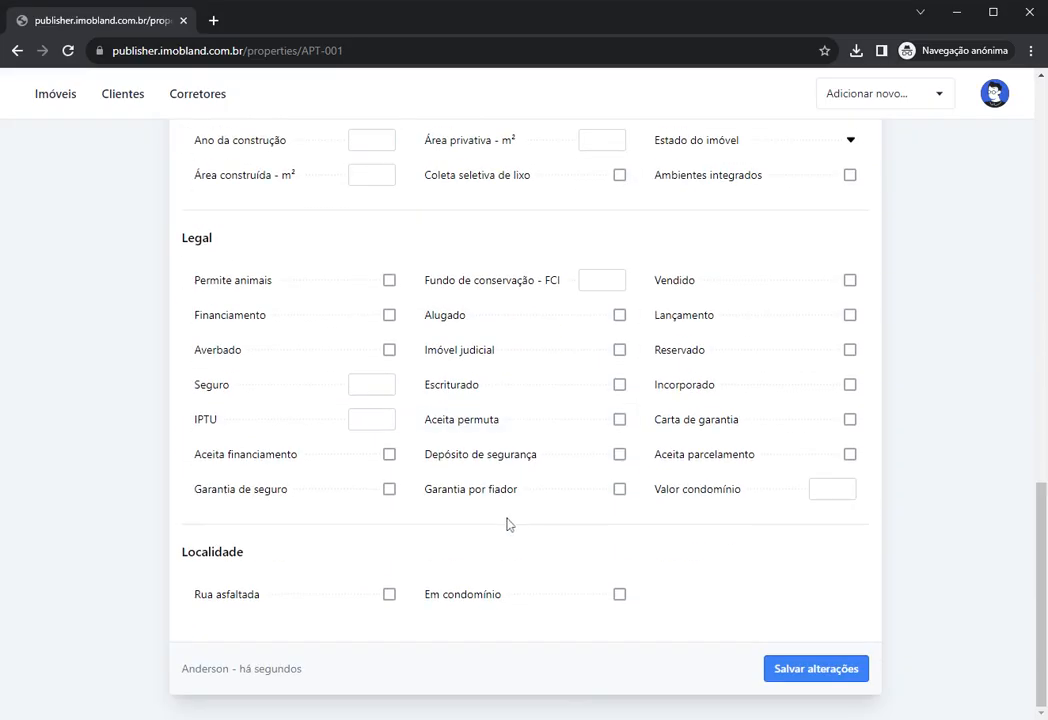
{"action": "scroll", "coordinate": [487, 526], "scroll_direction": "up", "scroll_amount": 12}
{"action": "left_click", "coordinate": [257, 275]}
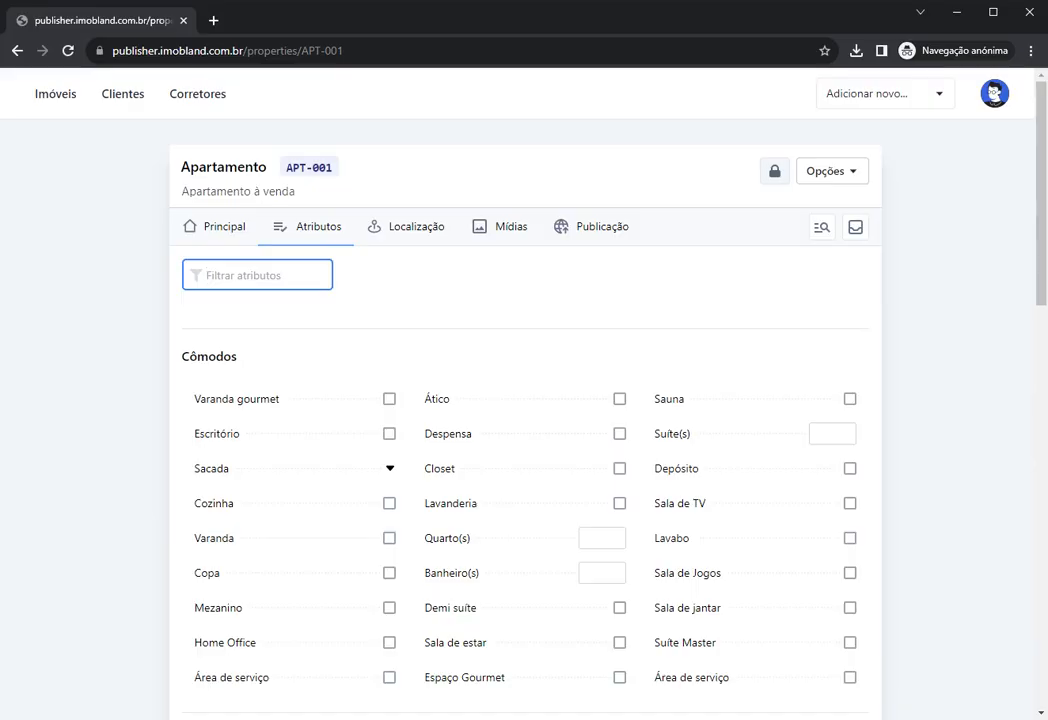
Step: Filter attributes by 'qua' and pin Quarto(s) to Fixados
{"action": "type", "text": "qua"}
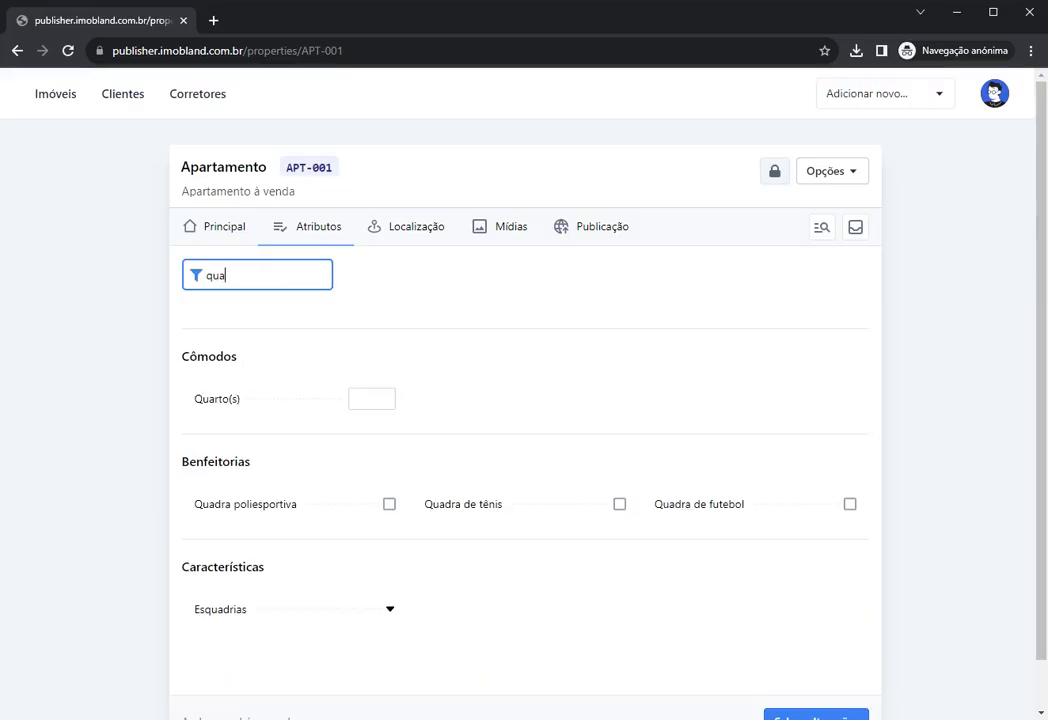
{"action": "right_click", "coordinate": [279, 400]}
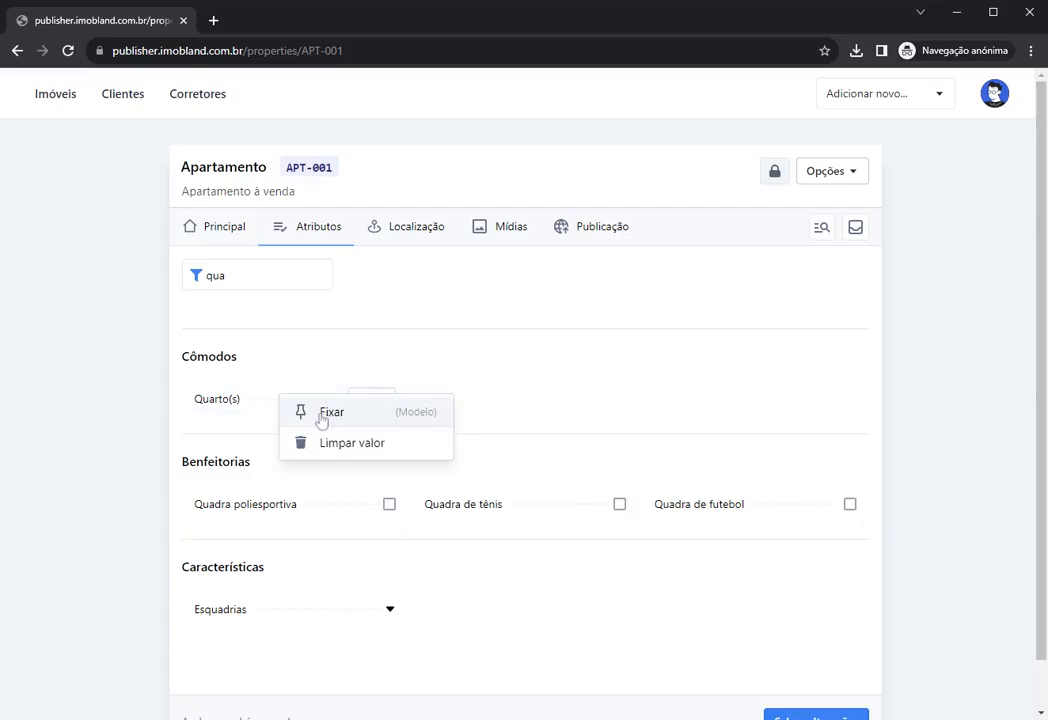
{"action": "left_click", "coordinate": [323, 421]}
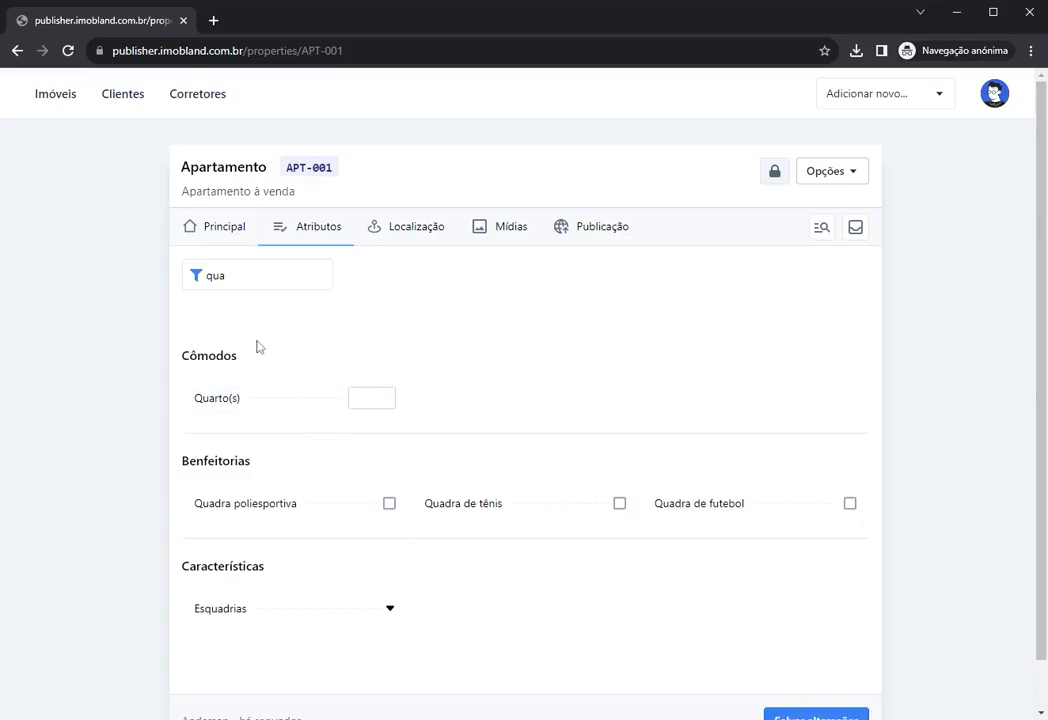
Step: Filter by 'ban' and pin Banheiro(s) to Fixados
{"action": "left_click", "coordinate": [222, 278]}
{"action": "key", "text": "ctrl+a"}
{"action": "type", "text": "ban"}
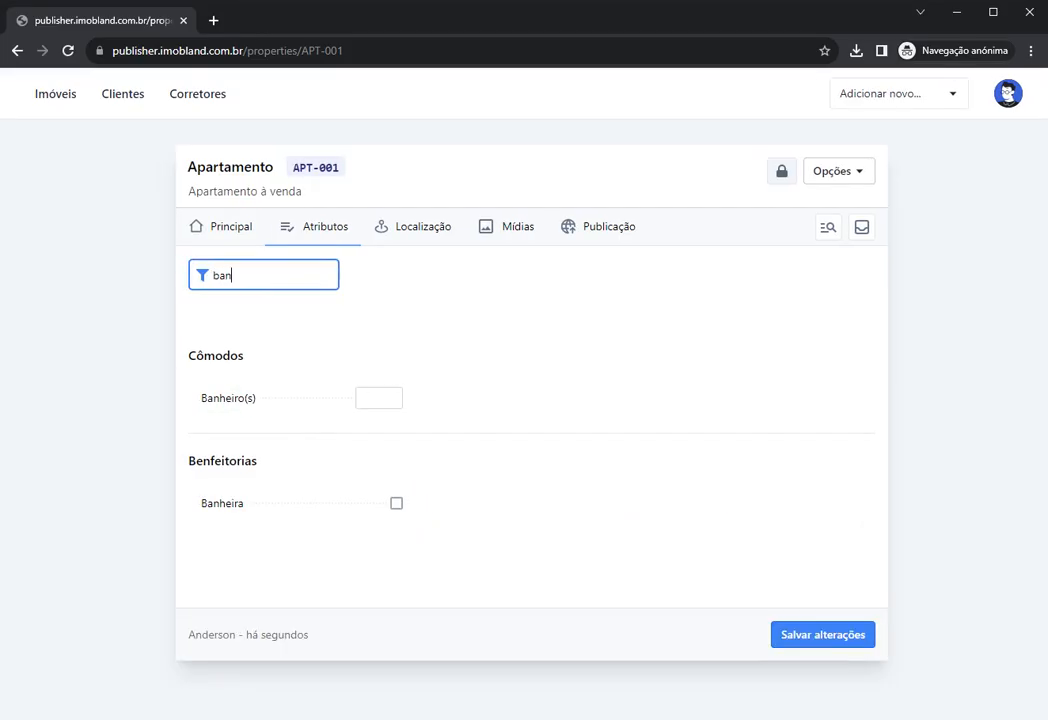
{"action": "right_click", "coordinate": [265, 403]}
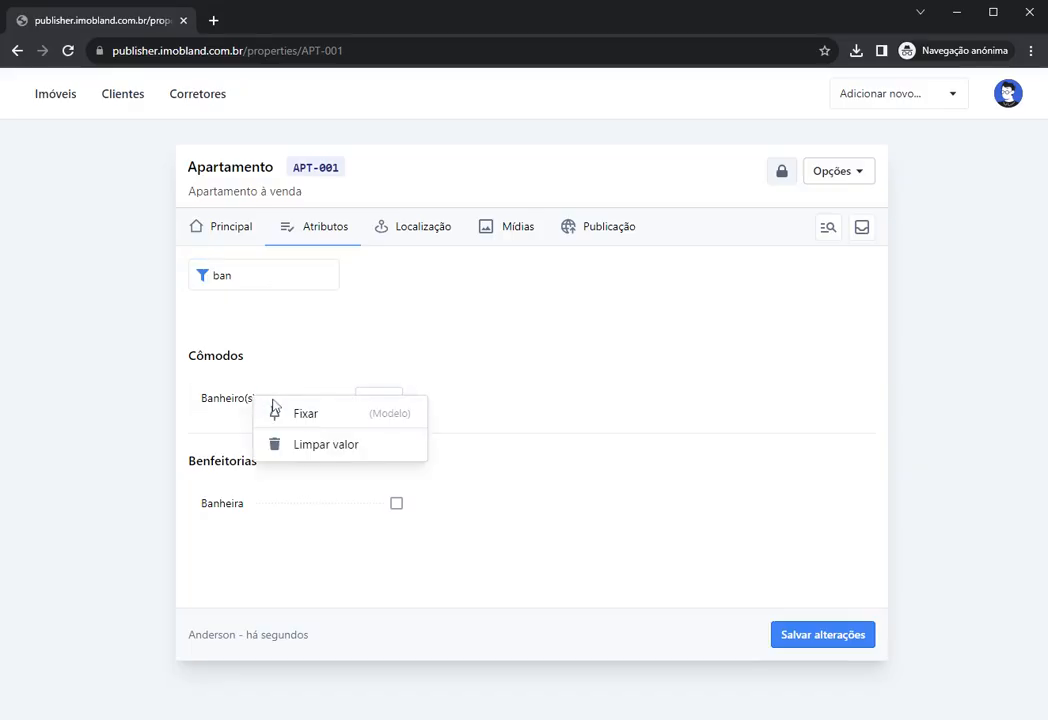
{"action": "left_click", "coordinate": [309, 418]}
Step: Filter by 'gar', pin Vaga(s) na garagem, then clear the filter
{"action": "double_click", "coordinate": [222, 276]}
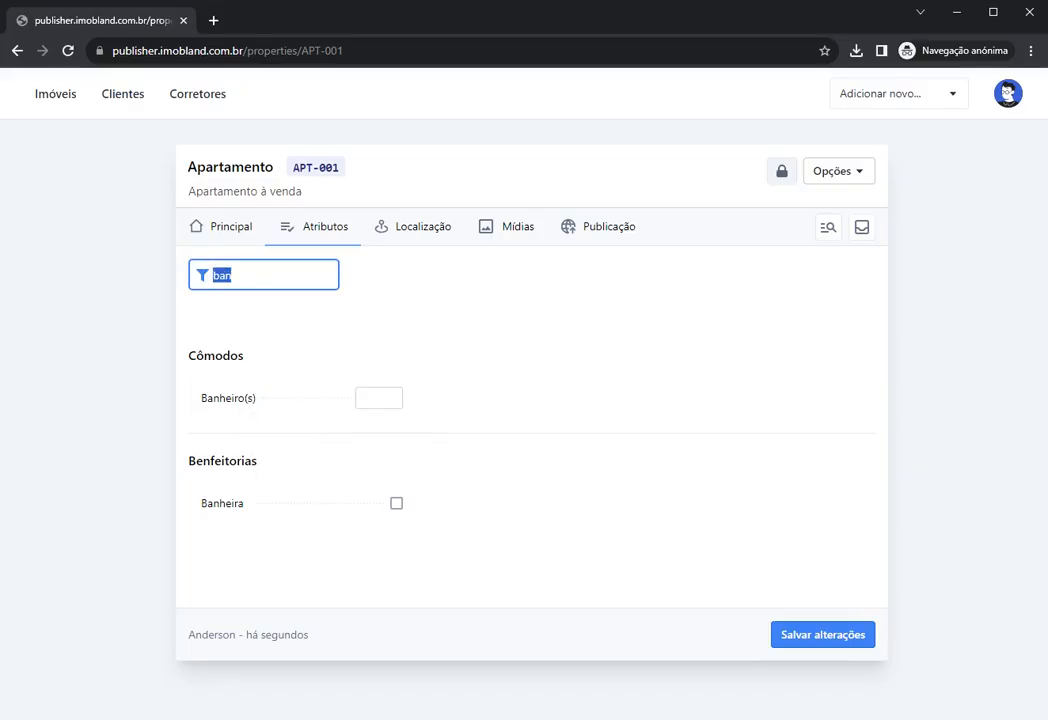
{"action": "type", "text": "gar"}
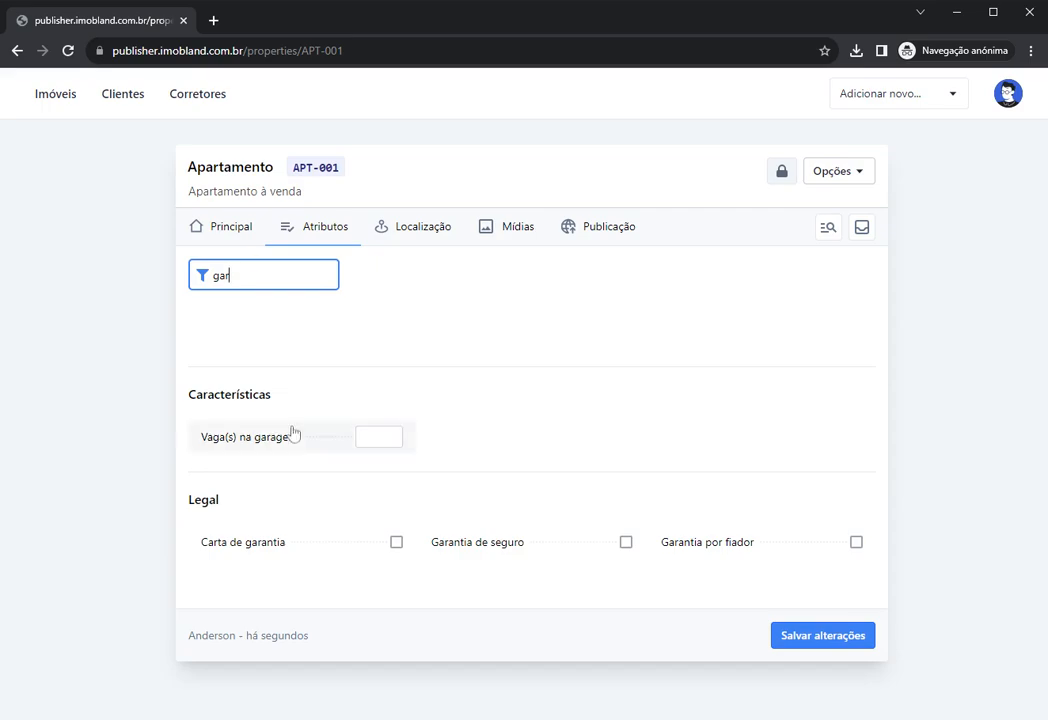
{"action": "right_click", "coordinate": [276, 447]}
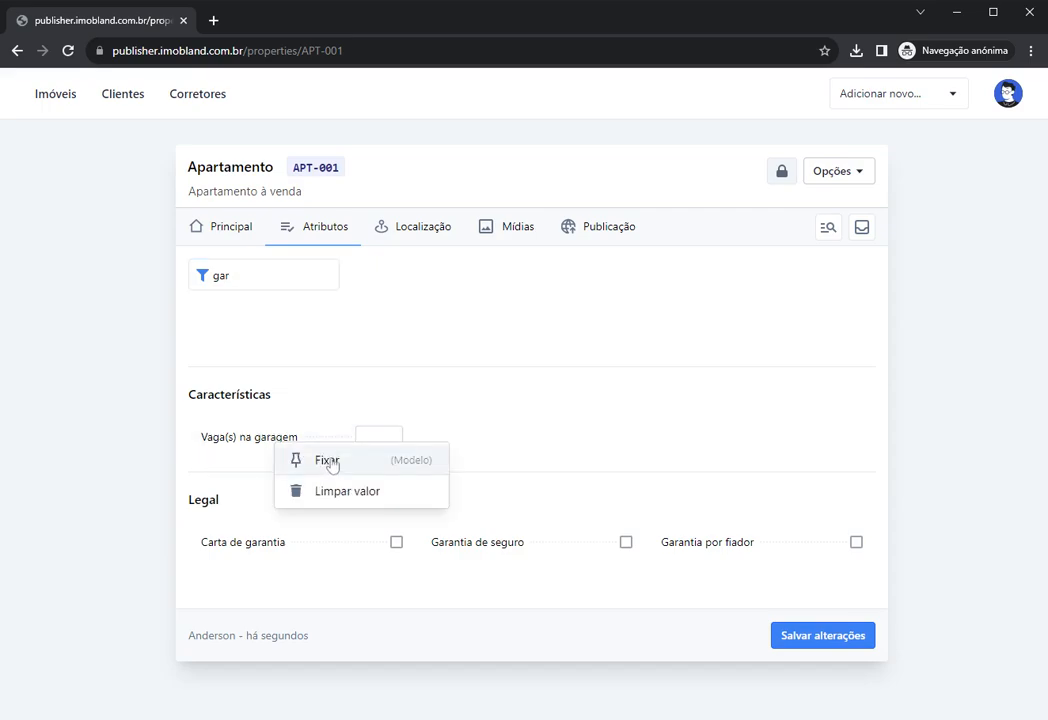
{"action": "left_click", "coordinate": [331, 463]}
{"action": "double_click", "coordinate": [272, 276]}
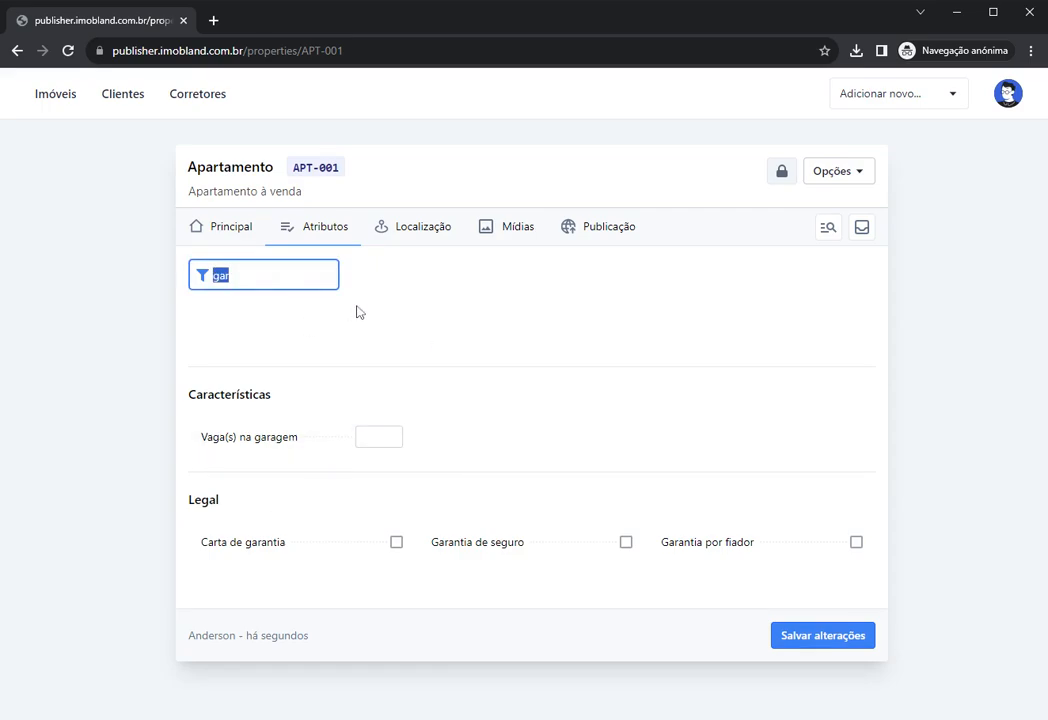
{"action": "key", "text": "BackSpace"}
{"action": "left_click", "coordinate": [384, 353]}
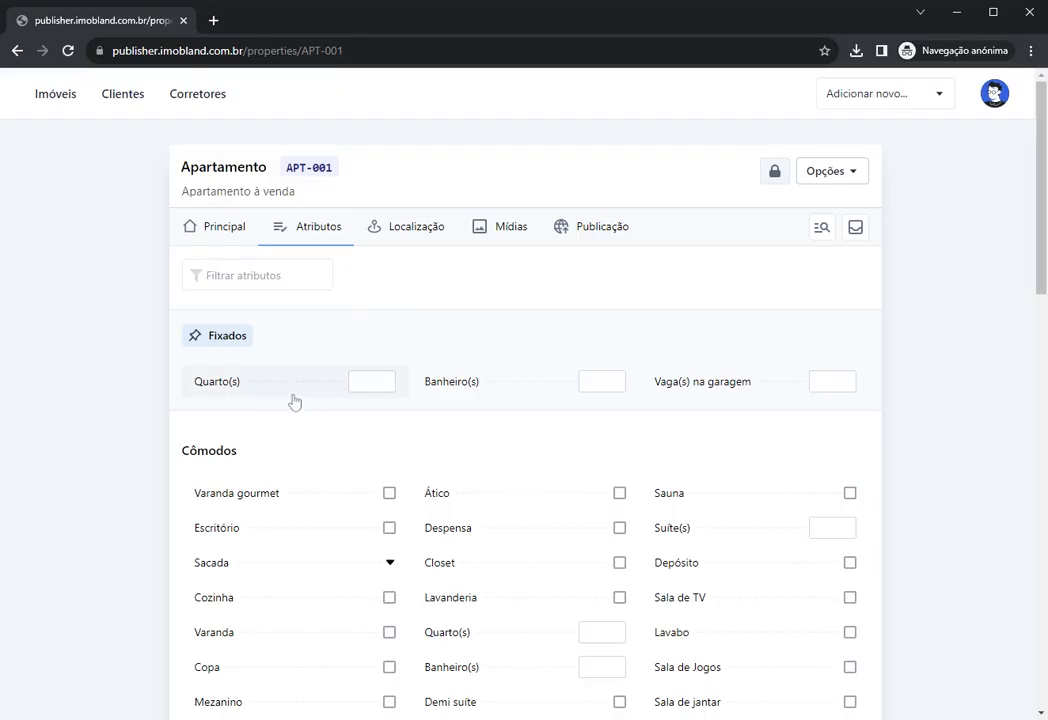
Step: Enter 3 Quarto(s), 2 Banheiro(s) and 1 Vaga(s) na garagem in the Fixados row
{"action": "left_click", "coordinate": [362, 382]}
{"action": "type", "text": "3"}
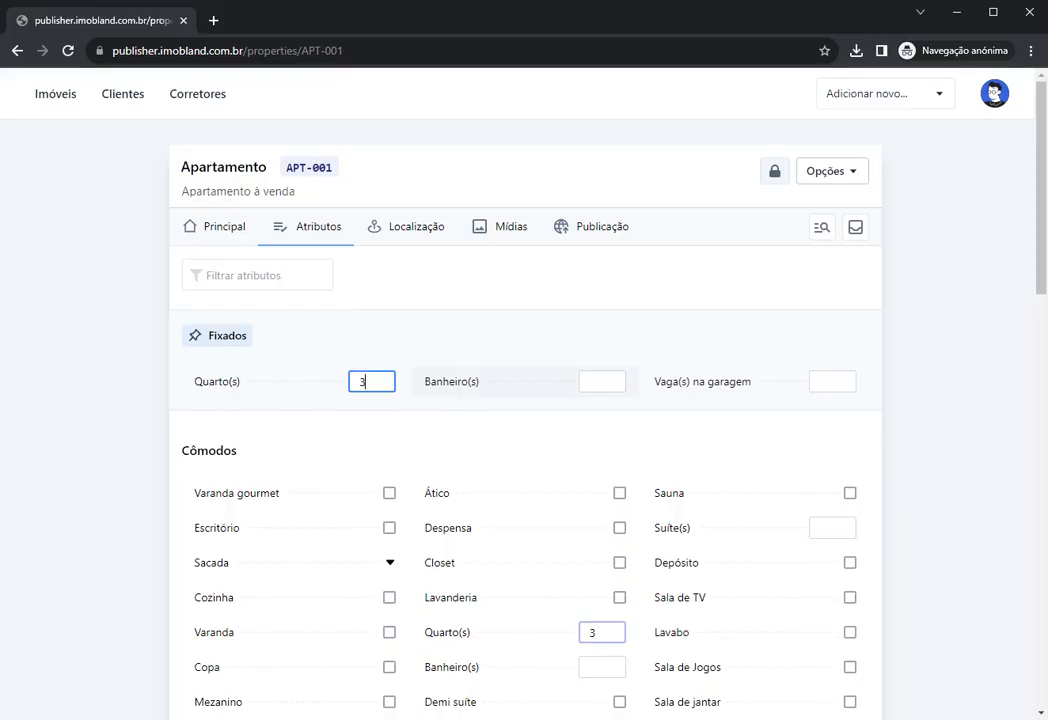
{"action": "left_click", "coordinate": [600, 381]}
{"action": "type", "text": "2"}
{"action": "left_click", "coordinate": [828, 381]}
{"action": "type", "text": "1"}
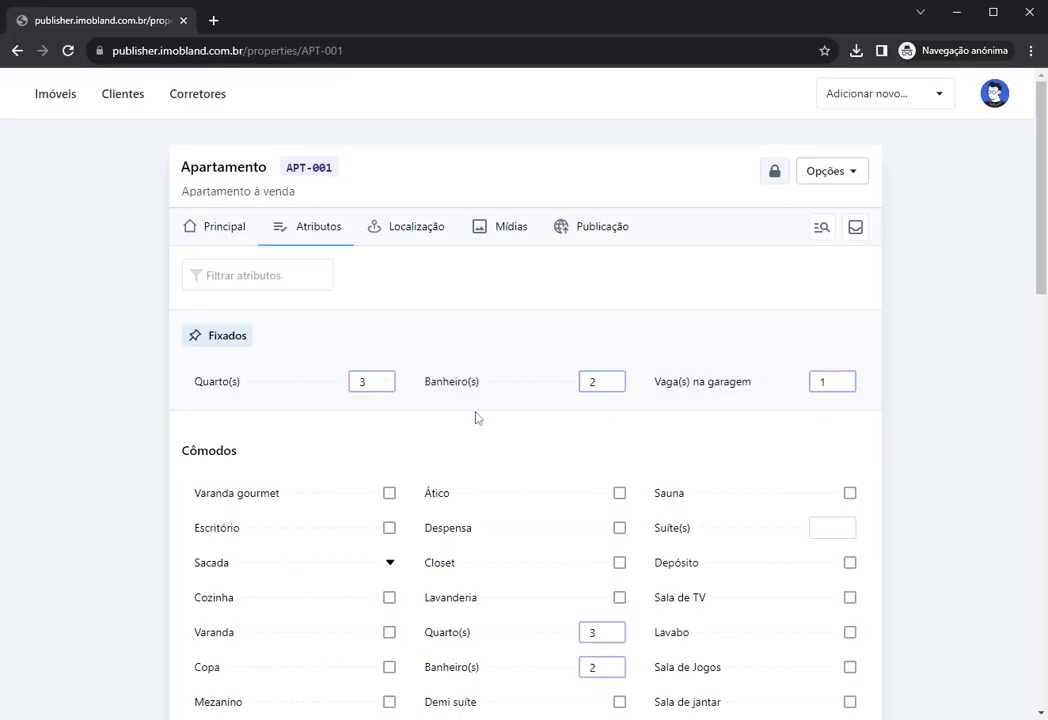
Step: Check the counts mirrored under Cômodos and save the property with Salvar alterações
{"action": "scroll", "coordinate": [552, 416], "scroll_direction": "down", "scroll_amount": 1}
{"action": "double_click", "coordinate": [592, 553]}
{"action": "double_click", "coordinate": [596, 588]}
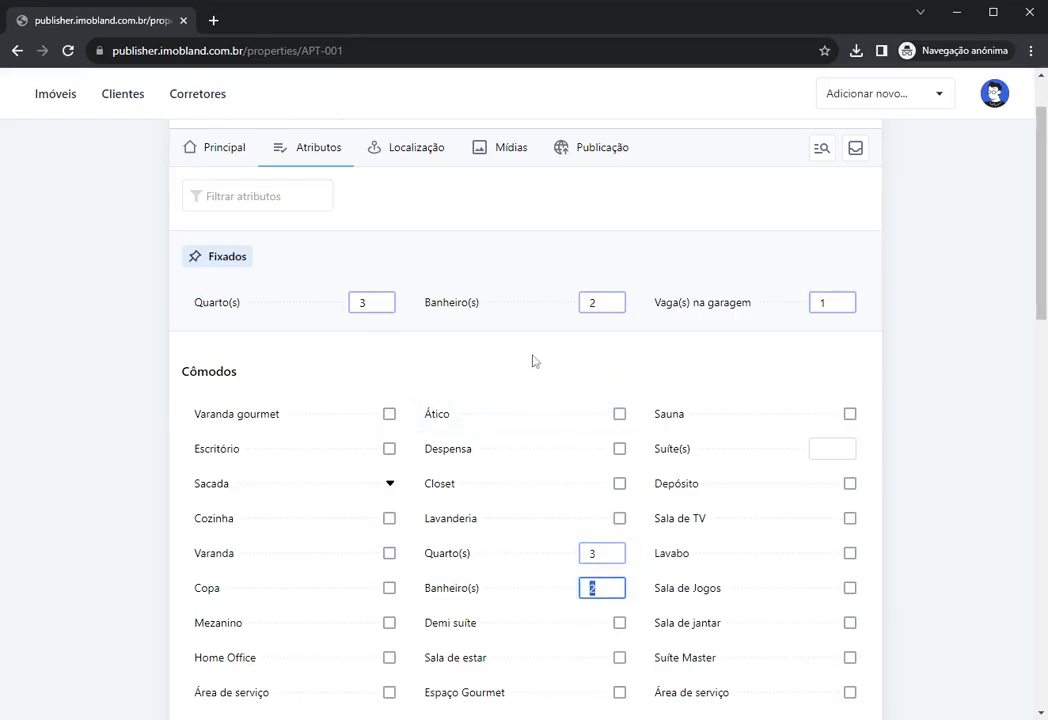
{"action": "scroll", "coordinate": [650, 339], "scroll_direction": "down", "scroll_amount": 10}
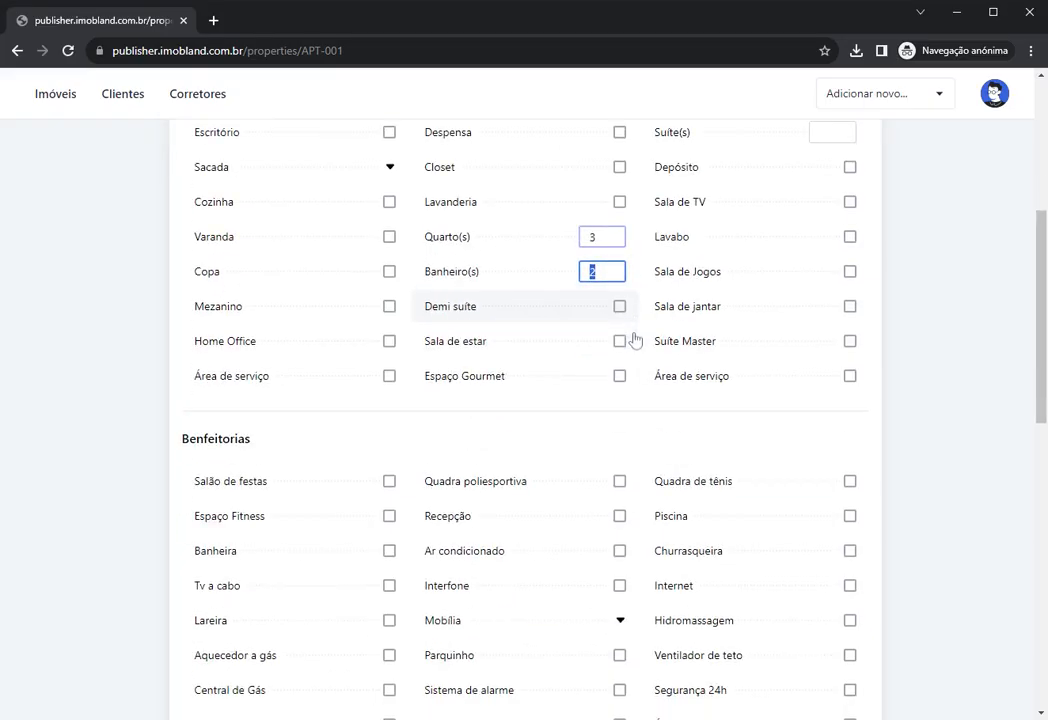
{"action": "scroll", "coordinate": [727, 312], "scroll_direction": "up", "scroll_amount": 1}
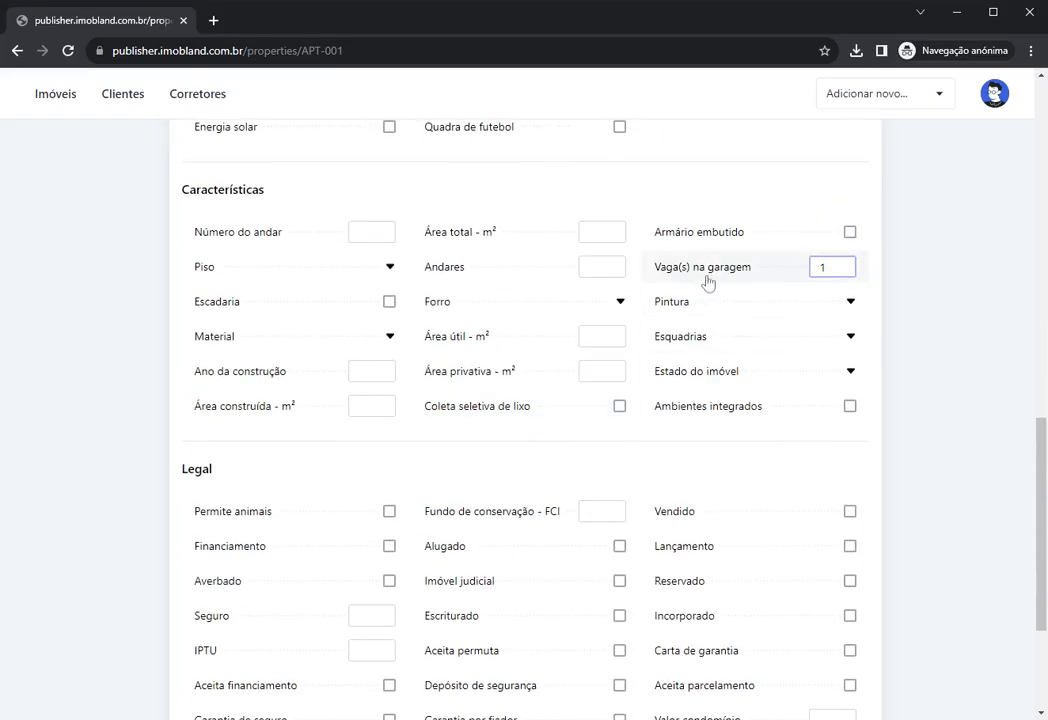
{"action": "scroll", "coordinate": [660, 300], "scroll_direction": "up", "scroll_amount": 1}
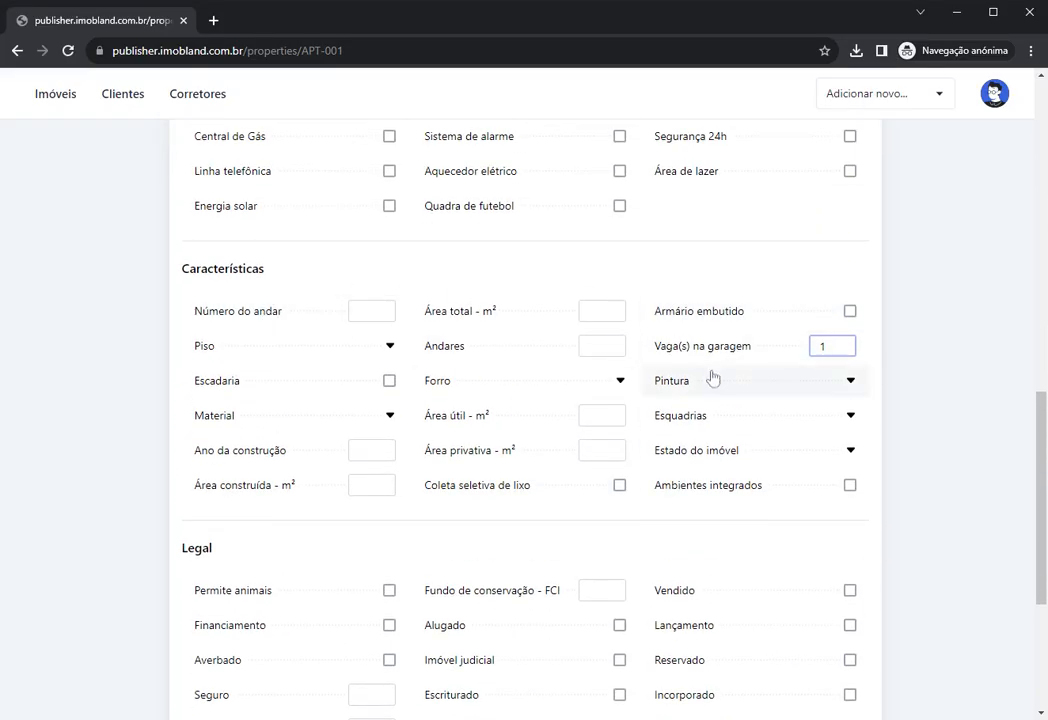
{"action": "scroll", "coordinate": [770, 647], "scroll_direction": "down", "scroll_amount": 4}
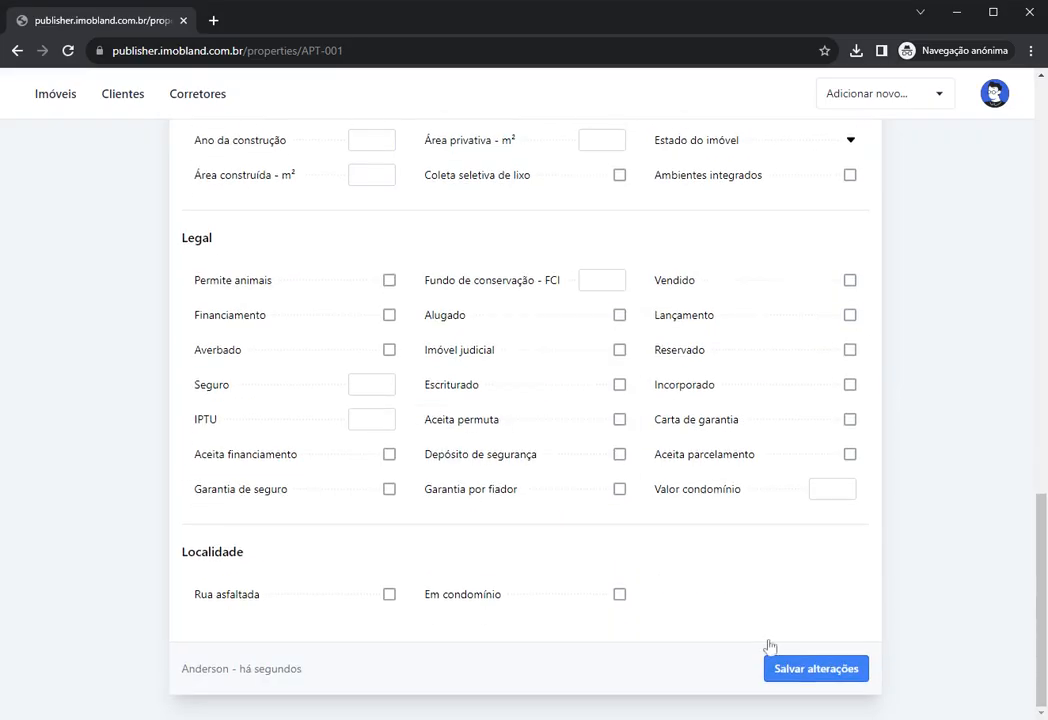
{"action": "left_click", "coordinate": [821, 667]}
{"action": "scroll", "coordinate": [546, 410], "scroll_direction": "up", "scroll_amount": 7}
{"action": "scroll", "coordinate": [520, 395], "scroll_direction": "up", "scroll_amount": 10}
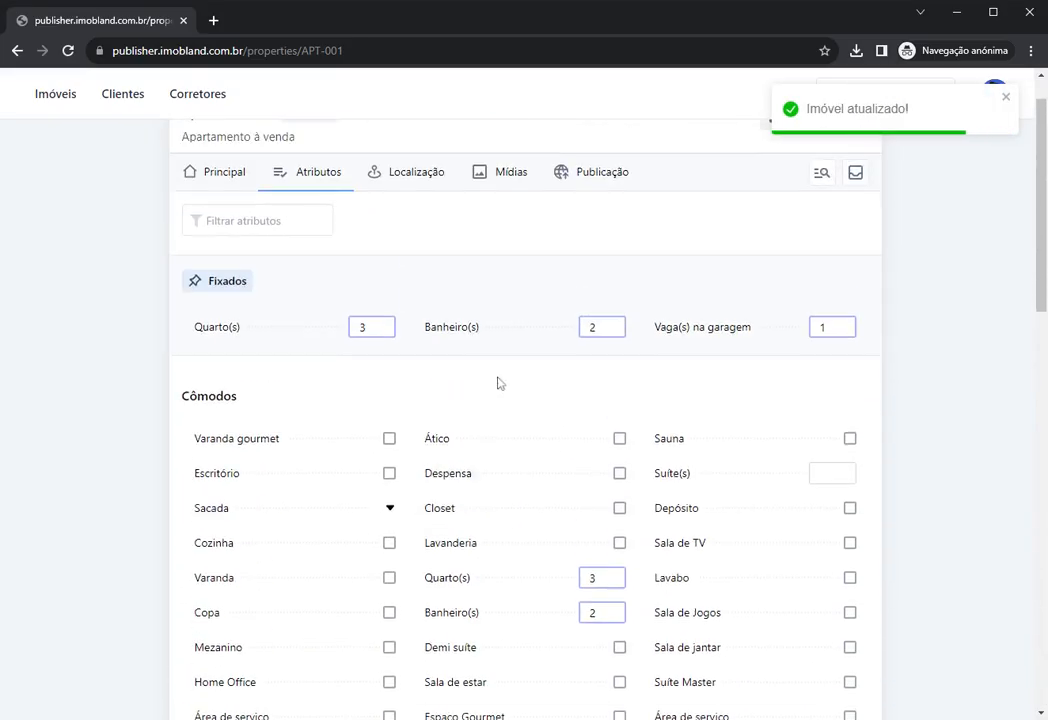
Step: Switch APT-001 to its Localização details and browse the CEP, city and street fields
{"action": "left_click", "coordinate": [406, 236]}
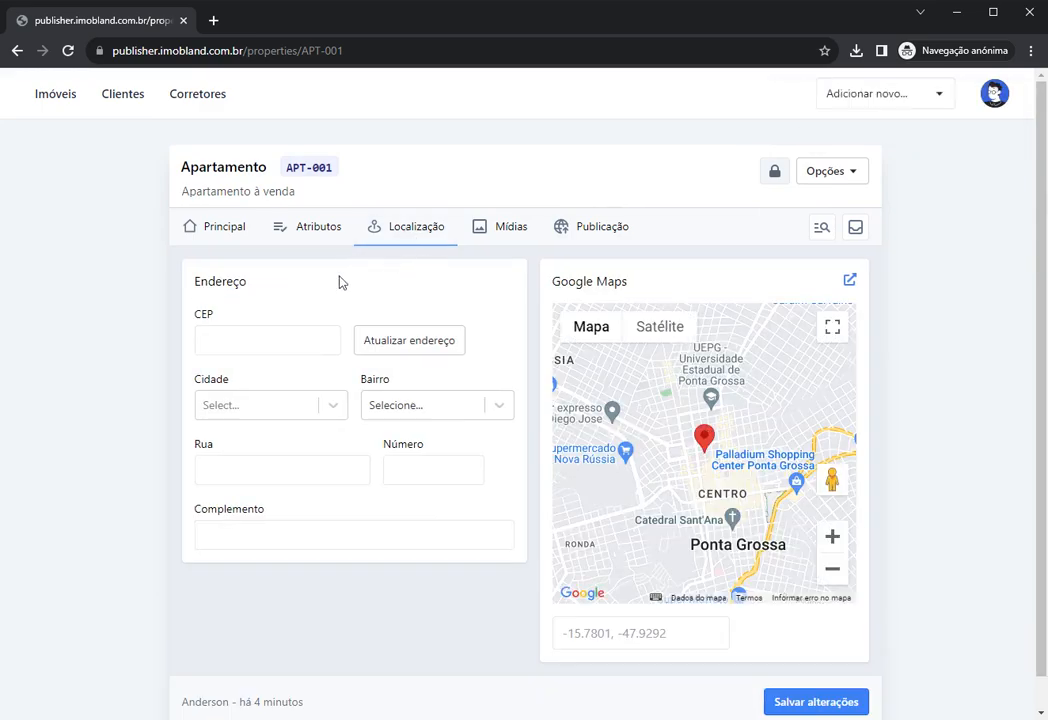
{"action": "left_click", "coordinate": [268, 340]}
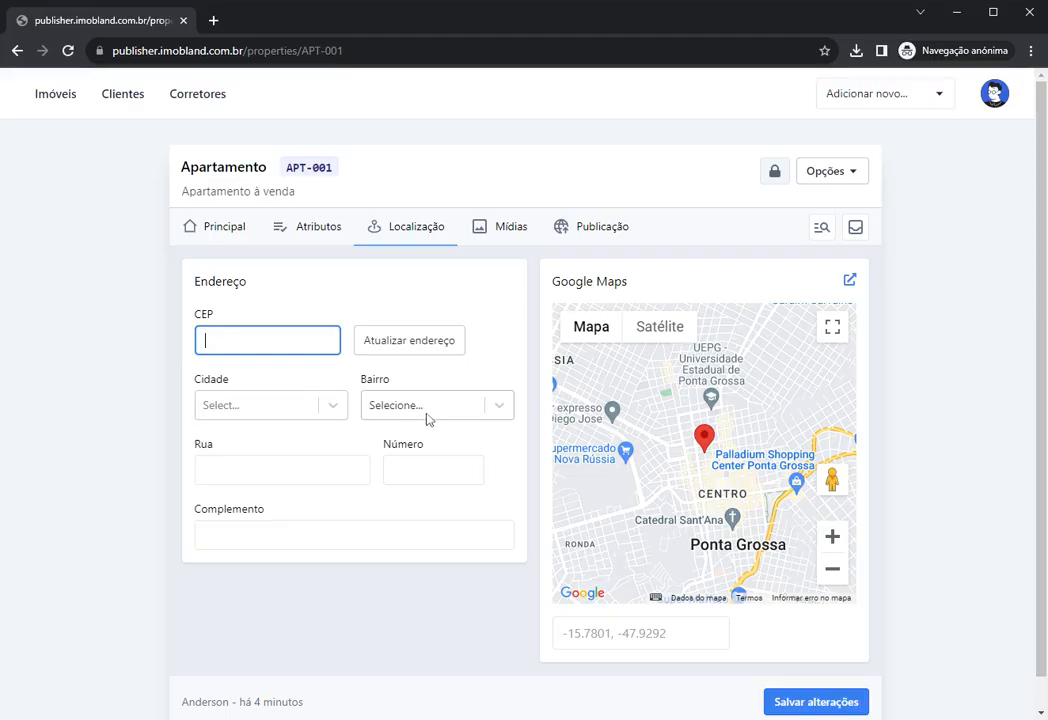
{"action": "left_click", "coordinate": [295, 411]}
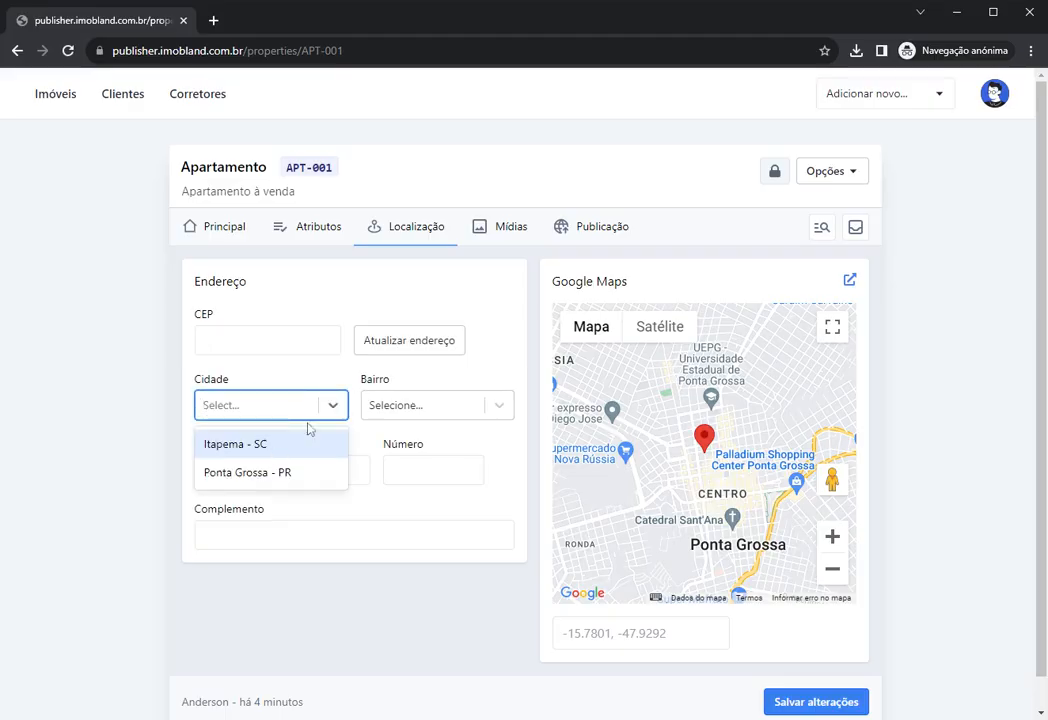
{"action": "left_click", "coordinate": [410, 405]}
{"action": "key", "text": "Tab"}
{"action": "left_click", "coordinate": [353, 378]}
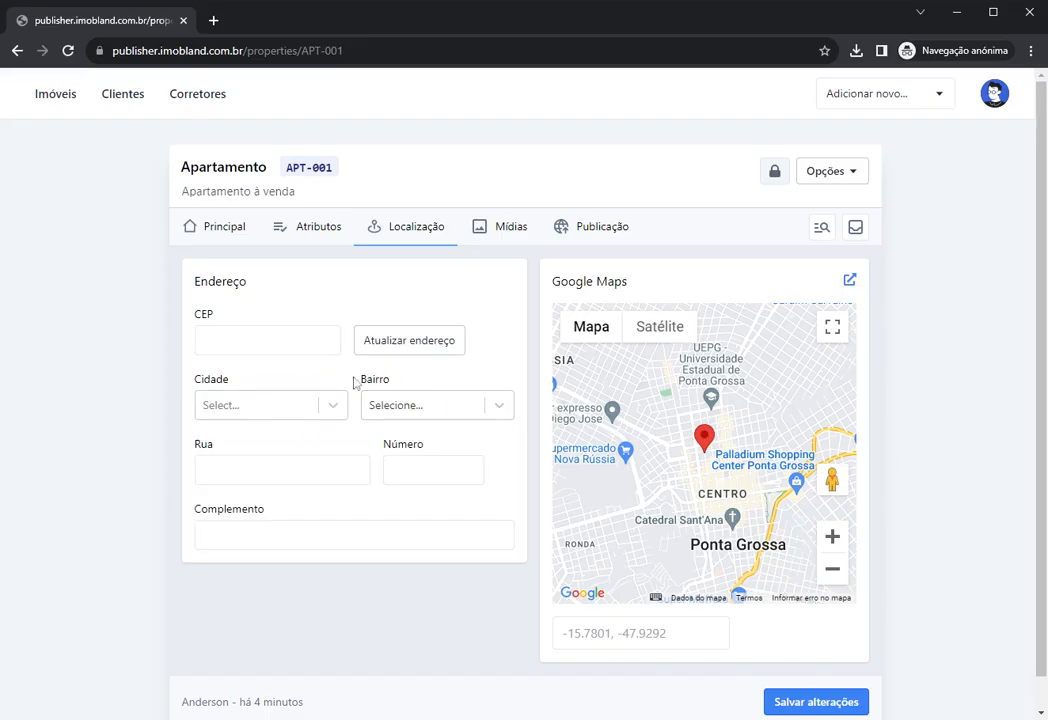
Step: Enter CEP 89249000 and look up the address, prompting to register Itapoá - SC
{"action": "left_click", "coordinate": [257, 339]}
{"action": "left_click", "coordinate": [314, 297]}
{"action": "left_click", "coordinate": [260, 340]}
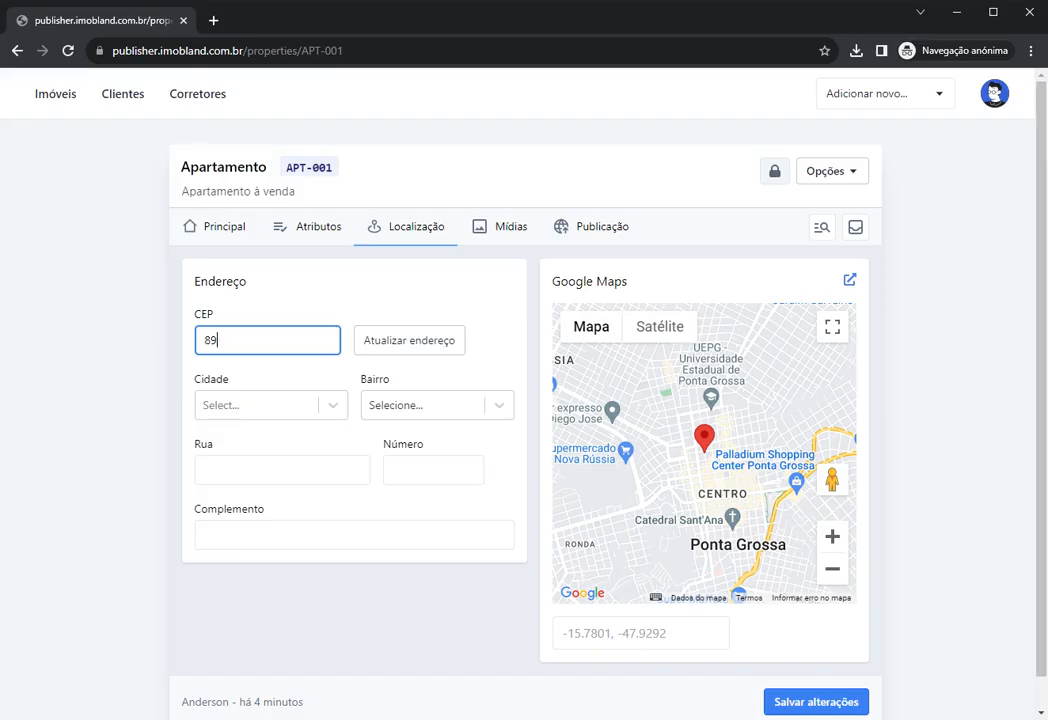
{"action": "type", "text": "000"}
{"action": "left_click", "coordinate": [408, 349]}
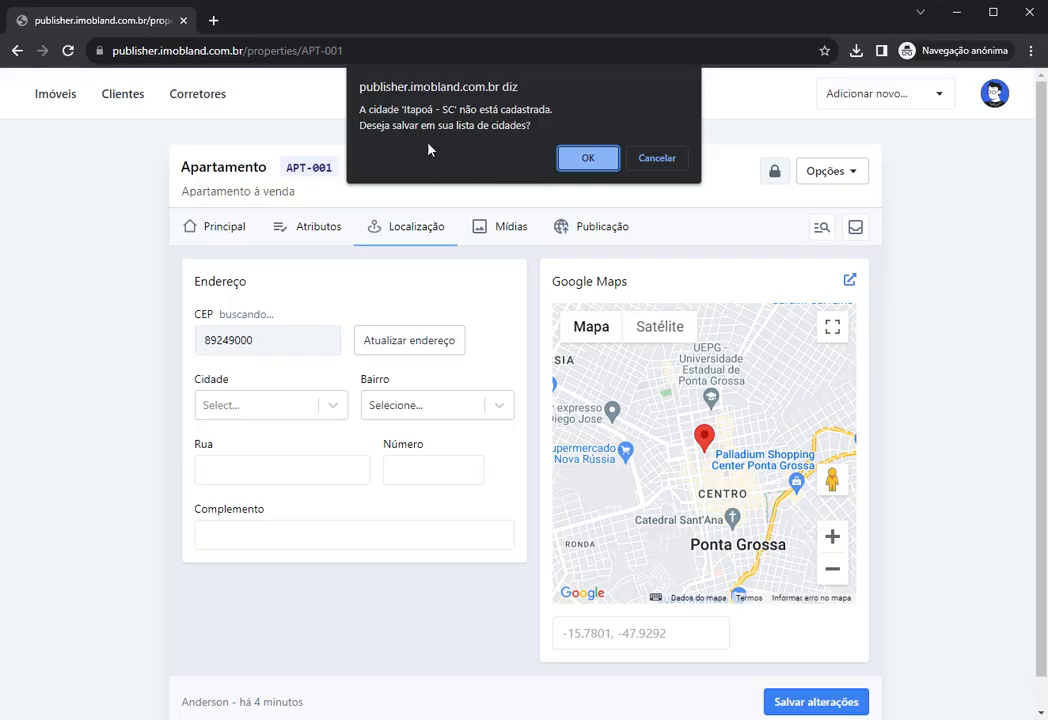
{"action": "left_click", "coordinate": [588, 160]}
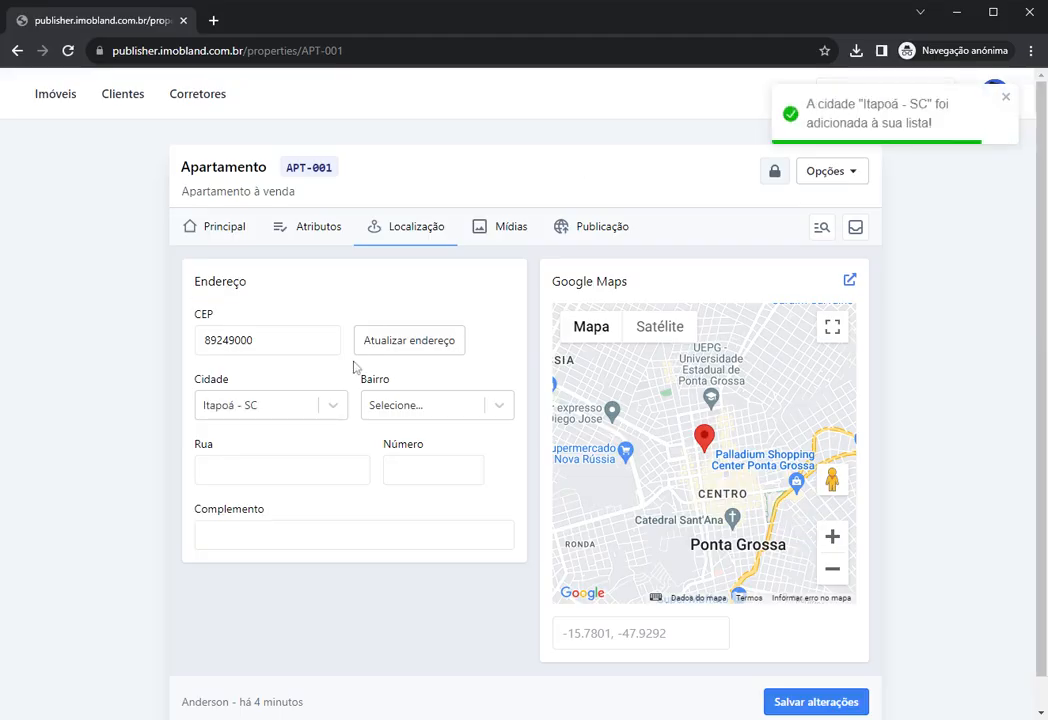
{"action": "left_click", "coordinate": [251, 417]}
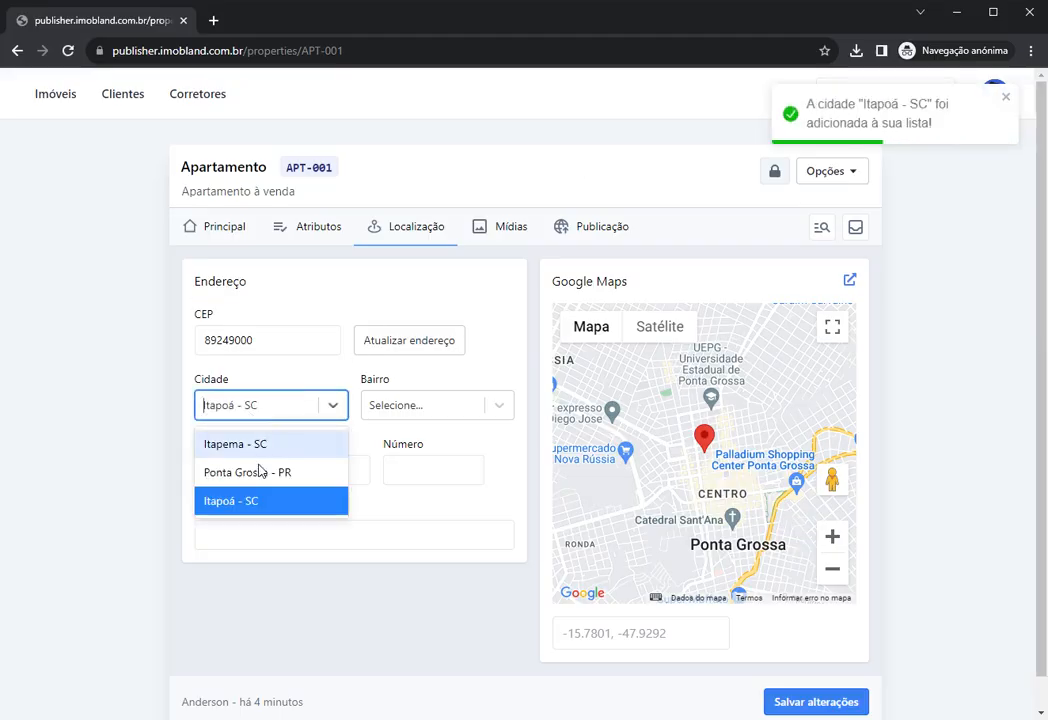
{"action": "left_click", "coordinate": [160, 485]}
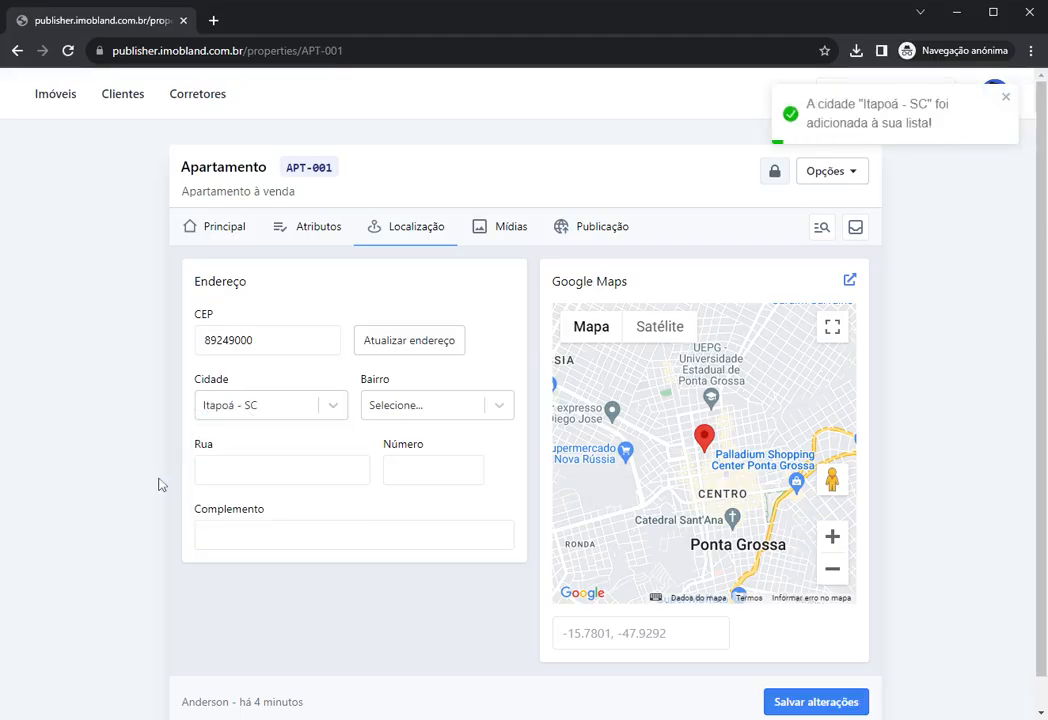
{"action": "left_click", "coordinate": [262, 412]}
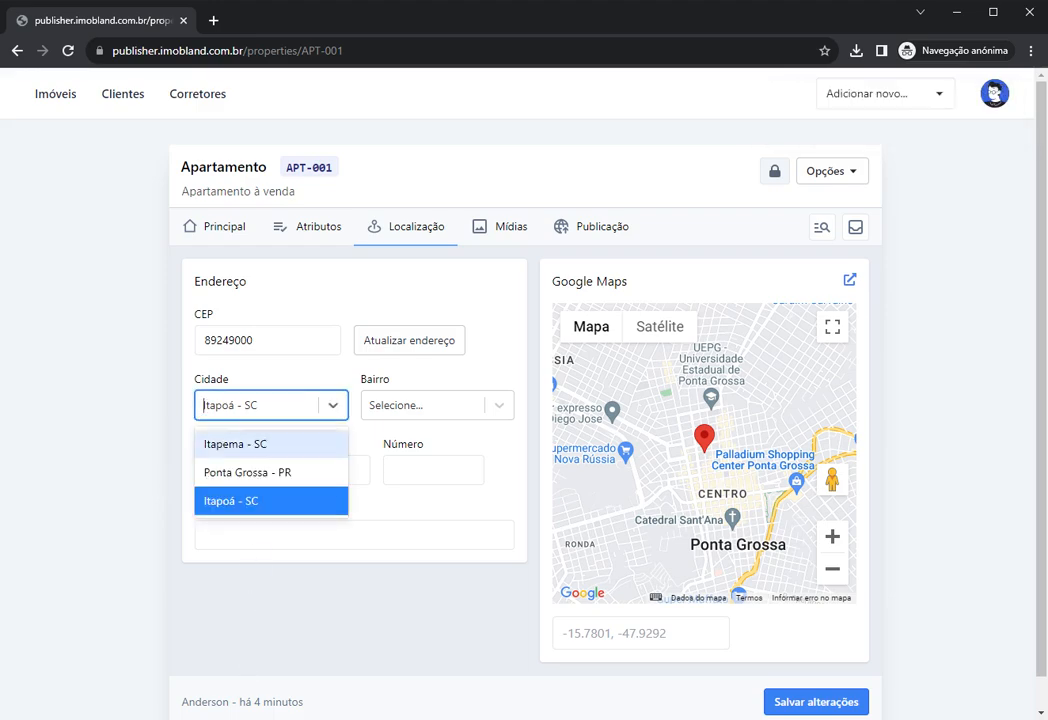
{"action": "left_click", "coordinate": [293, 375]}
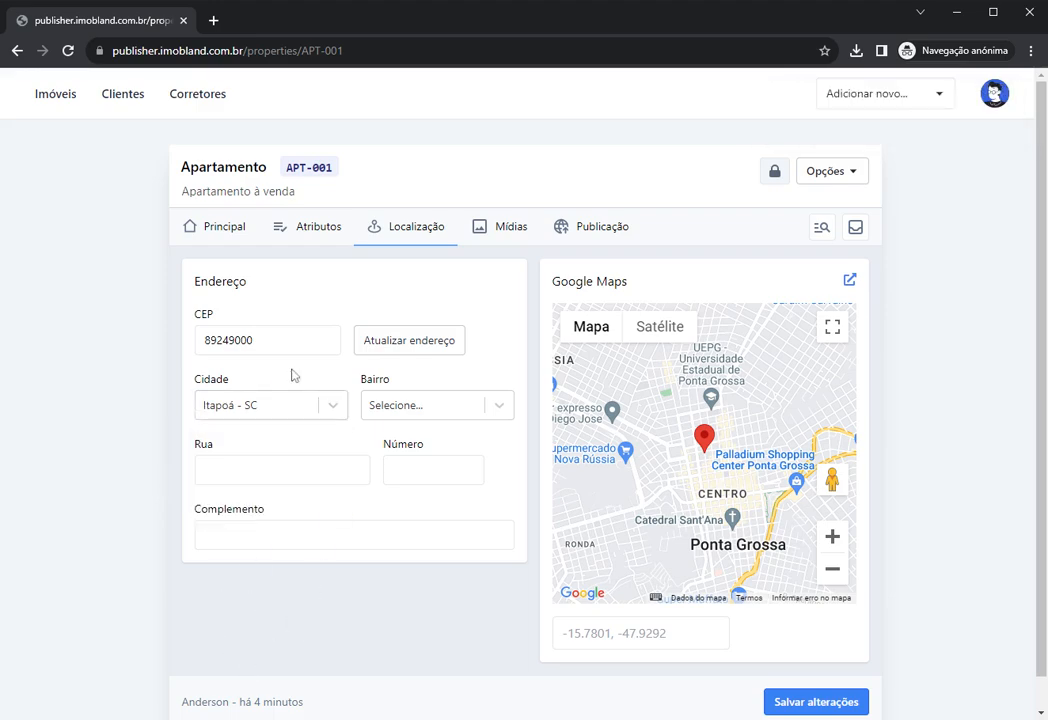
{"action": "left_click", "coordinate": [297, 407]}
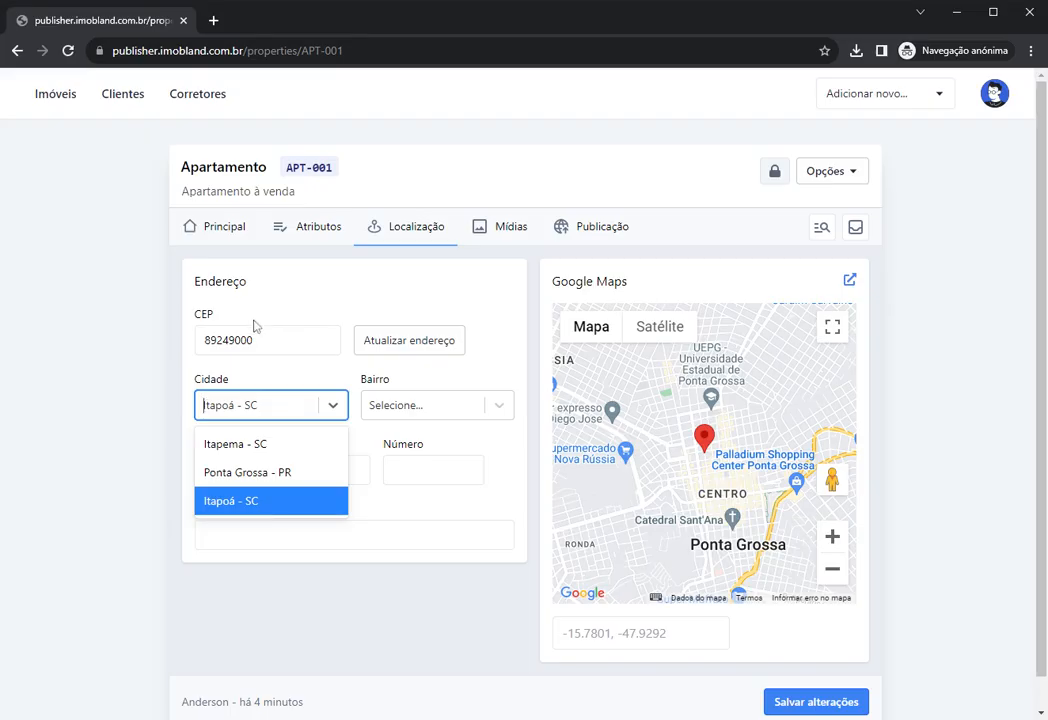
{"action": "left_click", "coordinate": [236, 418]}
{"action": "left_click", "coordinate": [237, 418]}
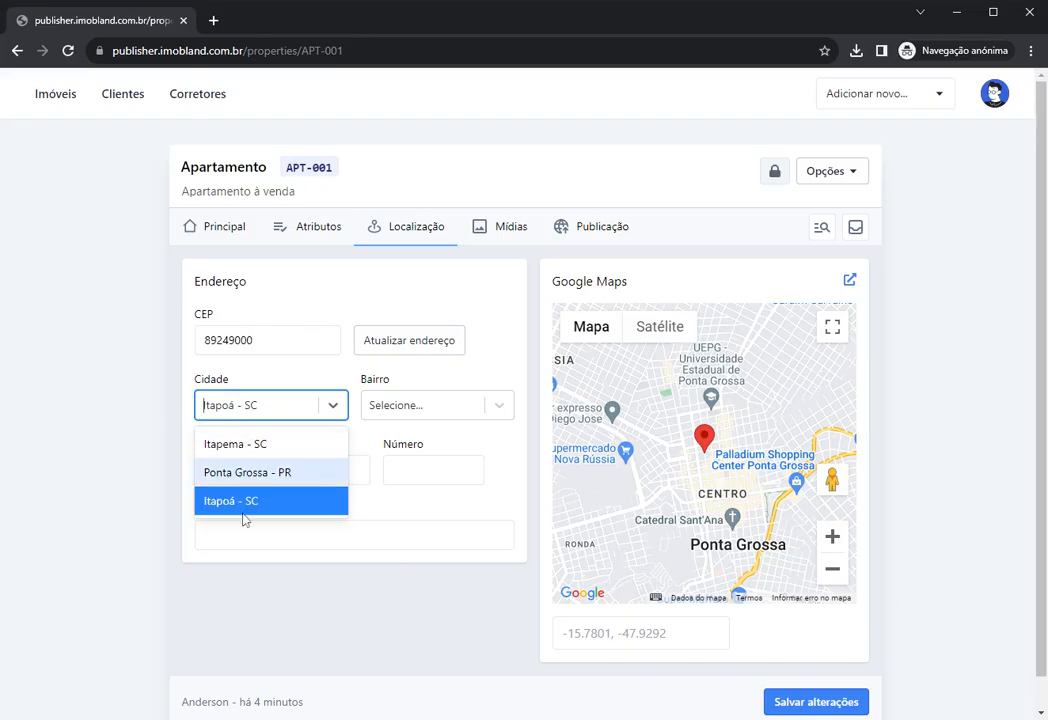
{"action": "left_click", "coordinate": [383, 412]}
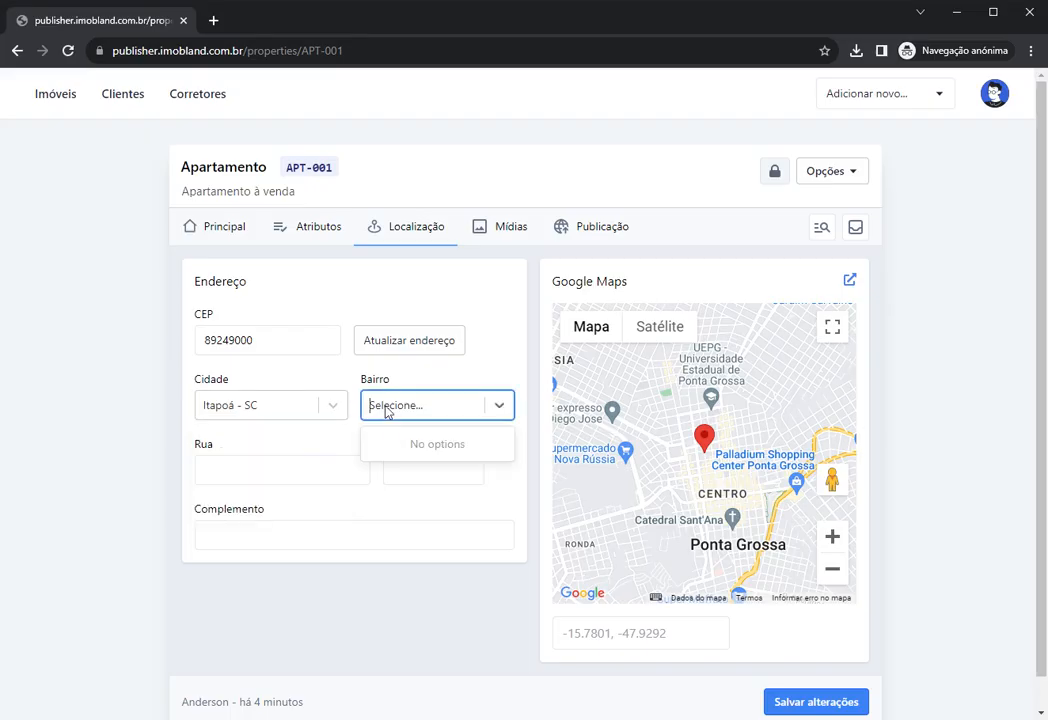
{"action": "left_click", "coordinate": [363, 363]}
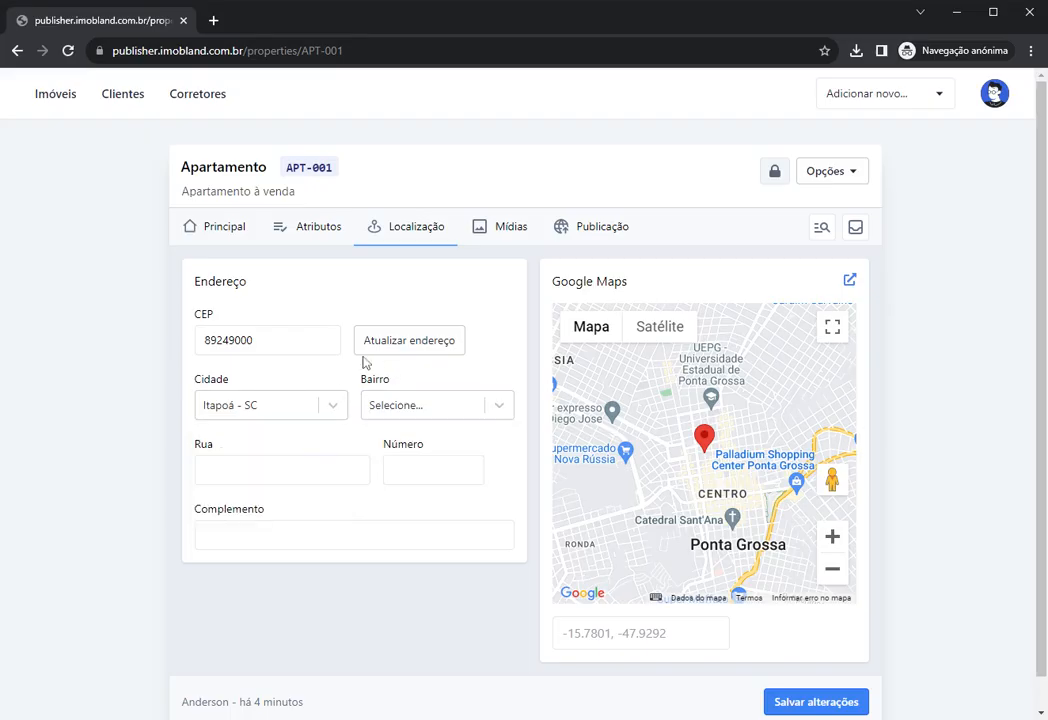
{"action": "left_click", "coordinate": [382, 349]}
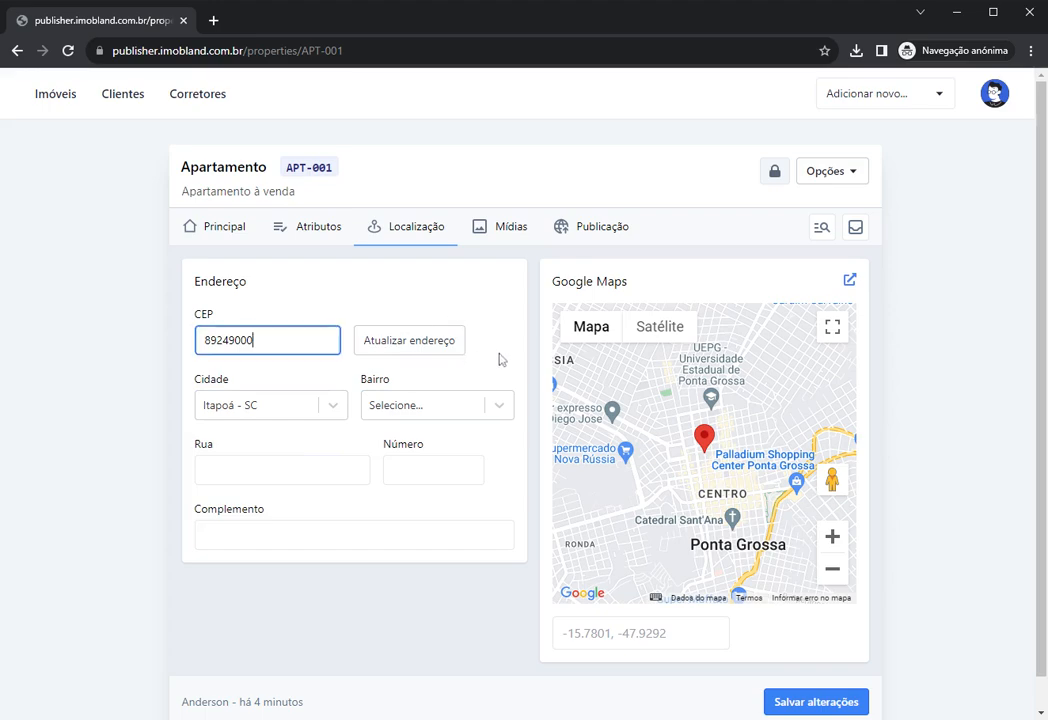
{"action": "key", "text": "Tab"}
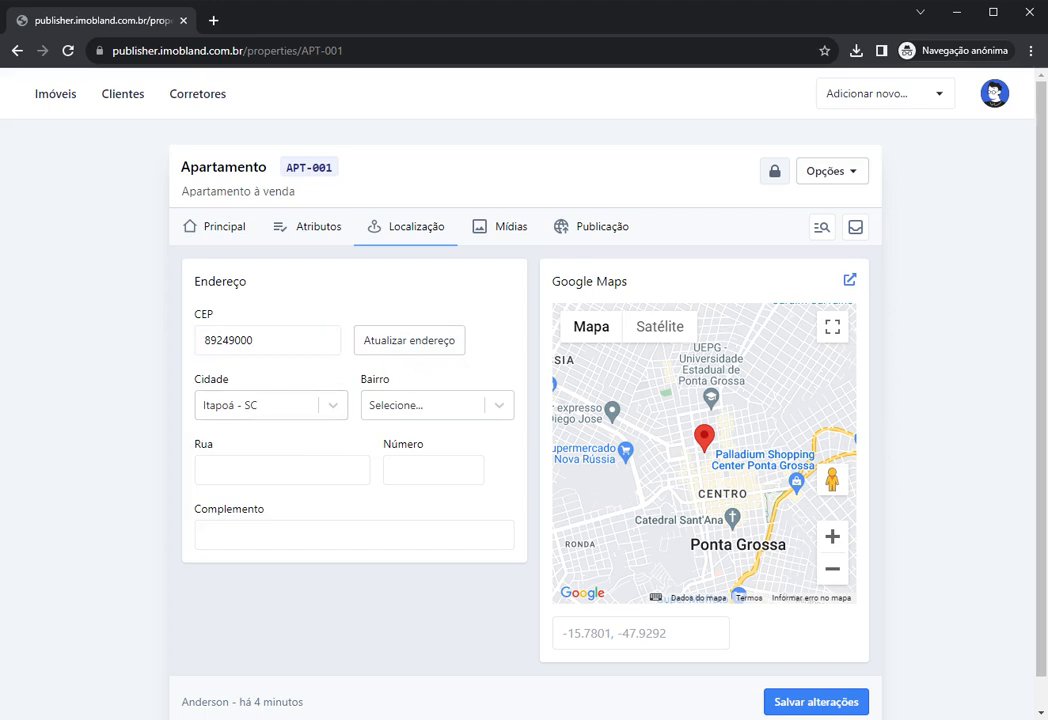
{"action": "left_click_drag", "start_coordinate": [262, 341], "coordinate": [188, 342]}
{"action": "left_click", "coordinate": [314, 367]}
{"action": "double_click", "coordinate": [244, 341]}
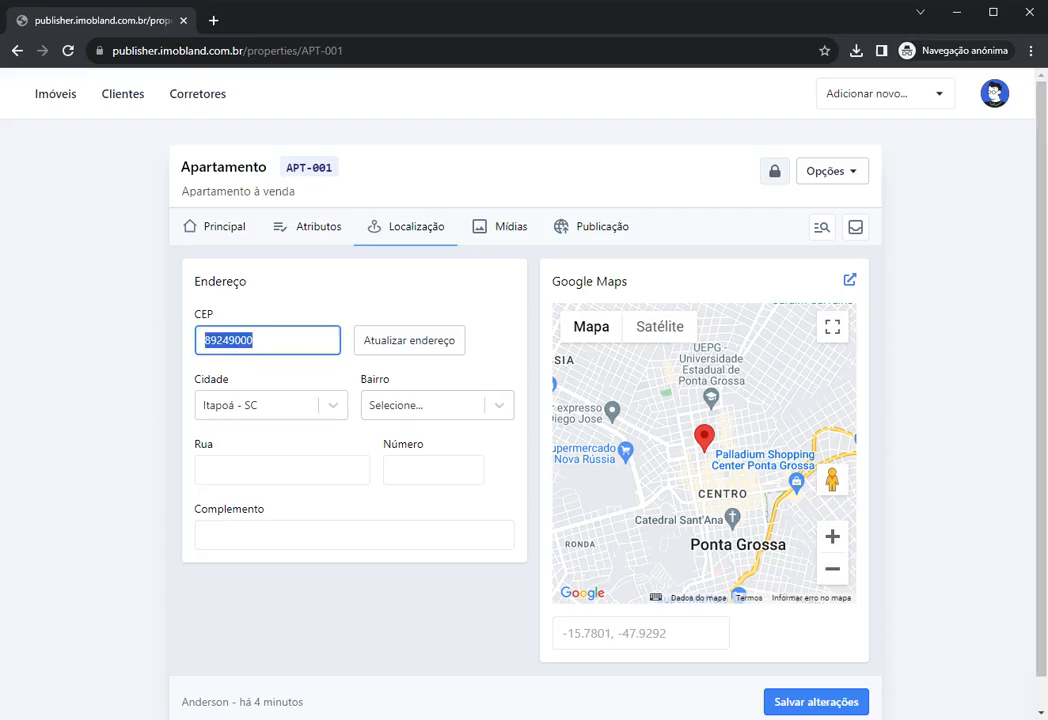
{"action": "left_click", "coordinate": [320, 373]}
{"action": "left_click", "coordinate": [398, 405]}
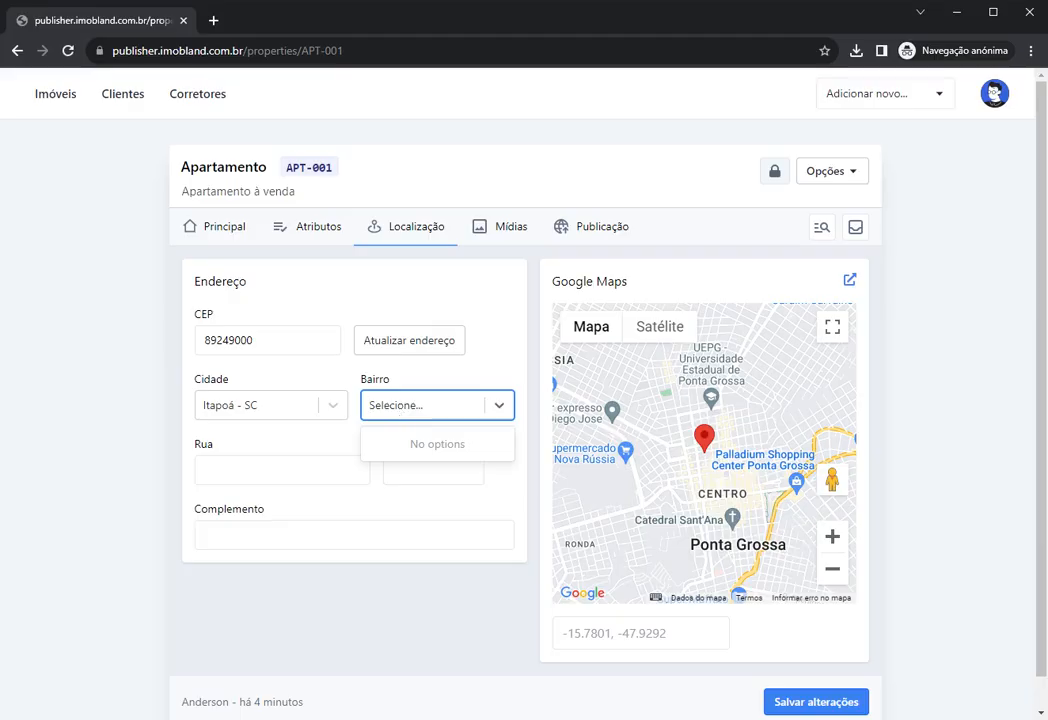
{"action": "left_click", "coordinate": [416, 406]}
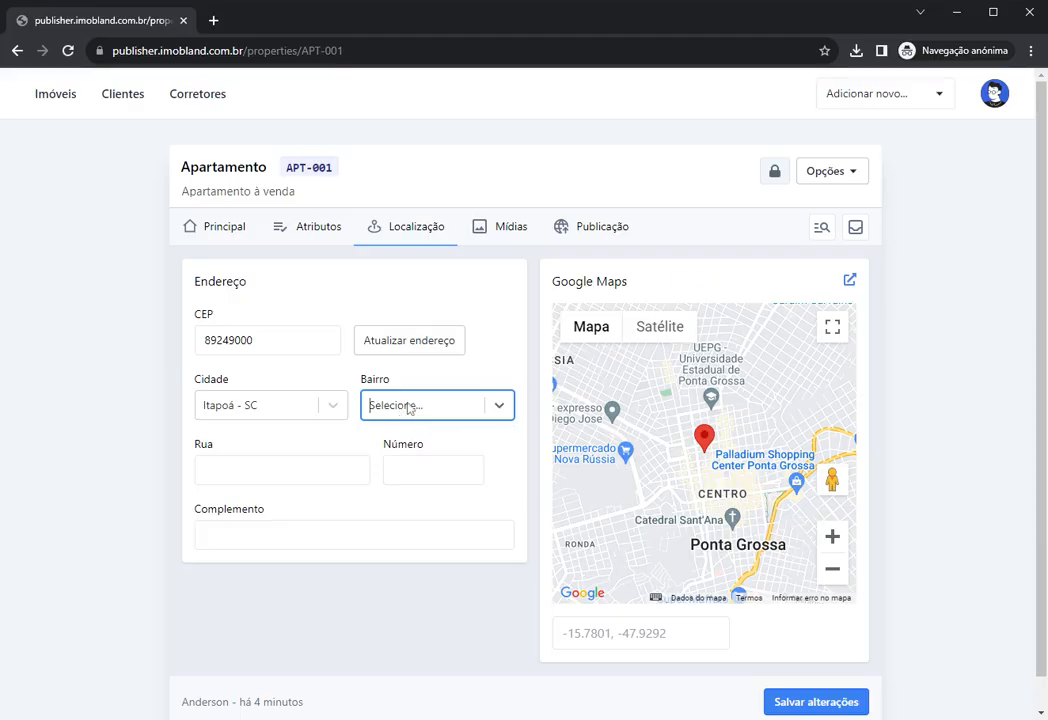
{"action": "left_click", "coordinate": [268, 405]}
{"action": "left_click", "coordinate": [403, 411]}
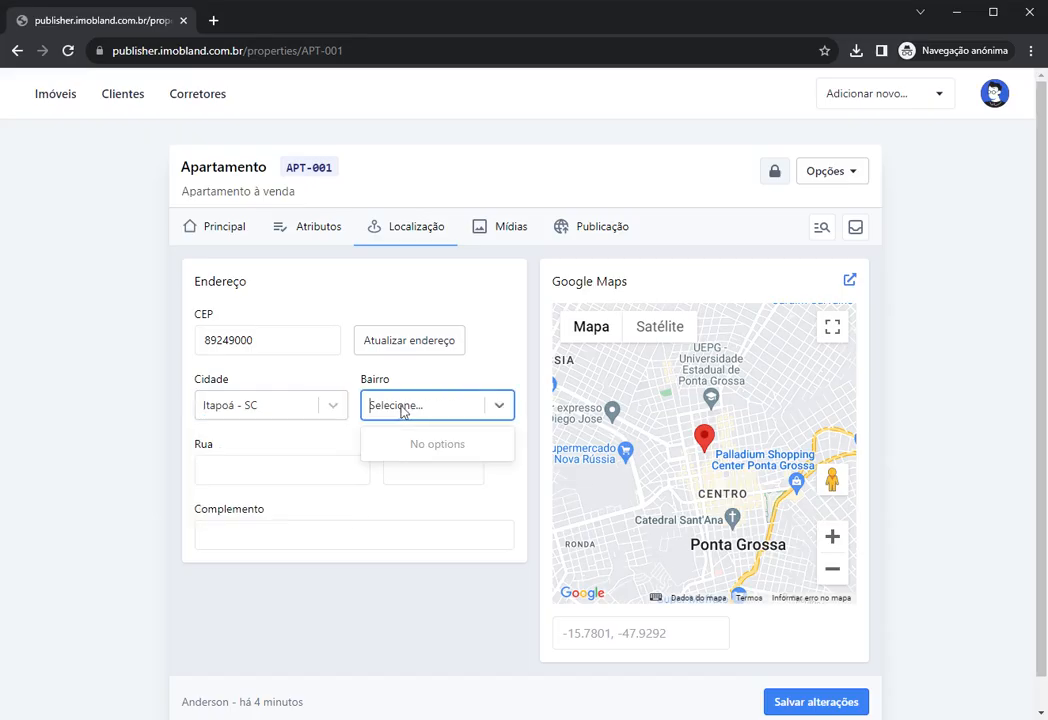
{"action": "left_click", "coordinate": [487, 369]}
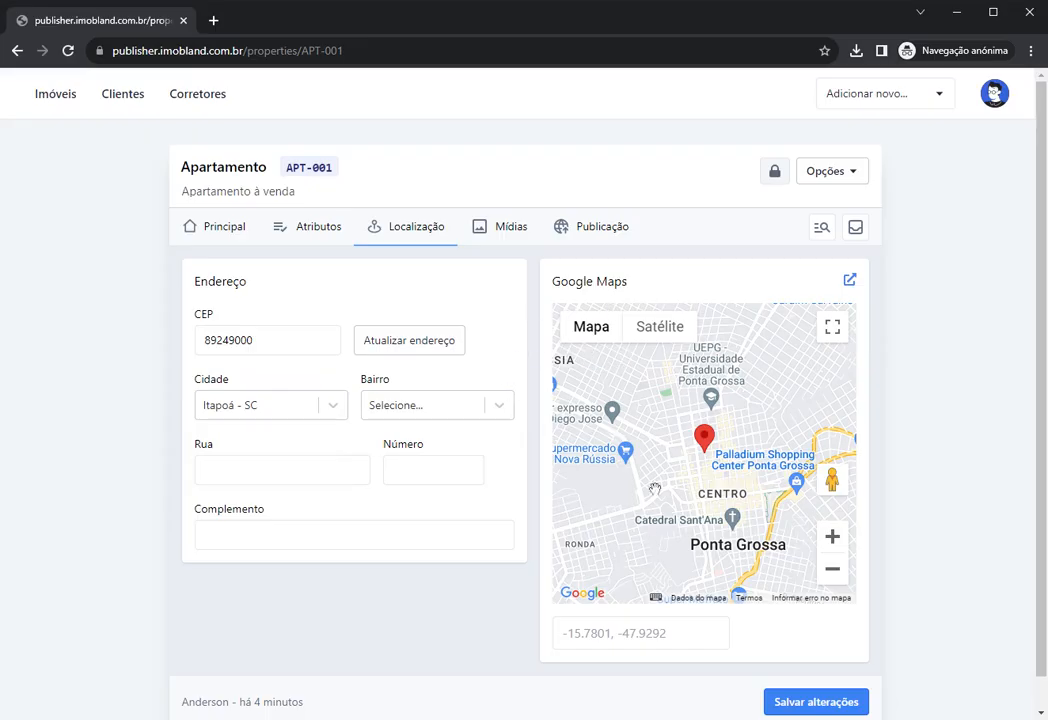
{"action": "left_click", "coordinate": [815, 703]}
{"action": "left_click", "coordinate": [1006, 97]}
Step: Choose Configurar aplicativo from the avatar menu to reach the watermark settings
{"action": "left_click", "coordinate": [996, 101]}
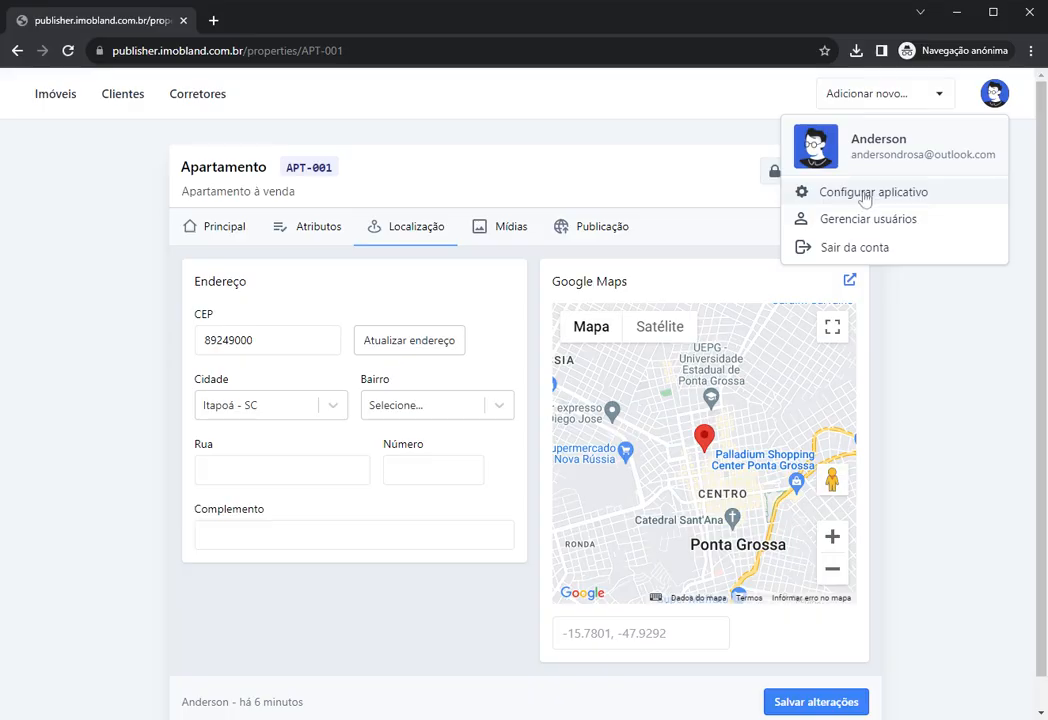
{"action": "left_click", "coordinate": [866, 199]}
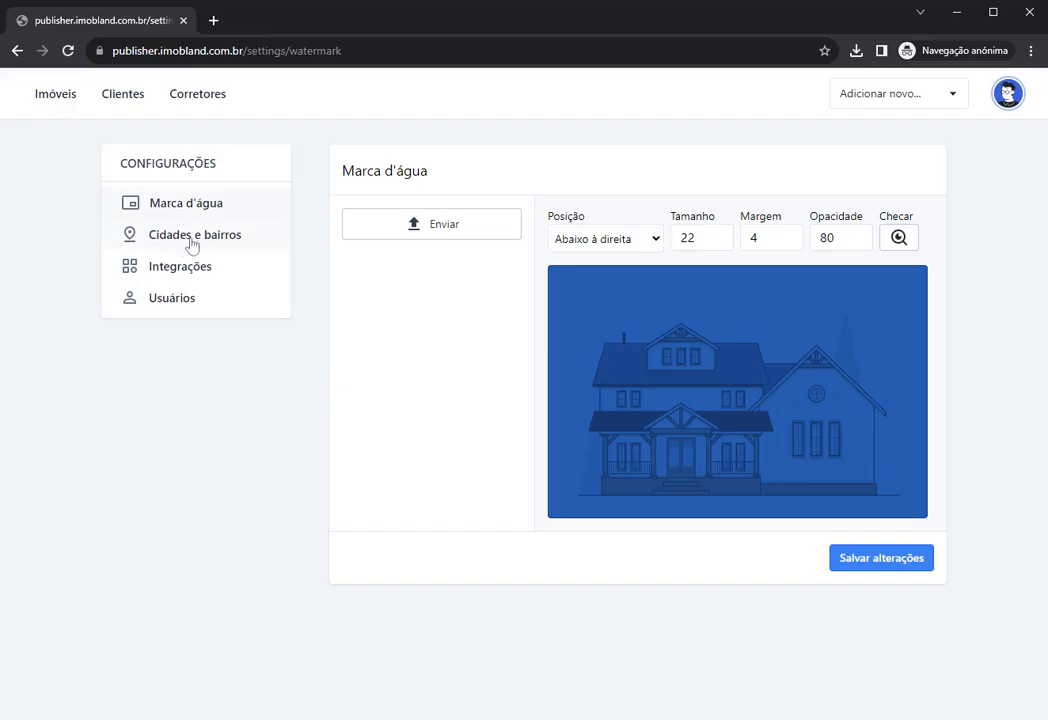
Step: Under Cidades e bairros, add neighbourhood Centro to Itapoá - SC and return to the city list
{"action": "left_click", "coordinate": [181, 240]}
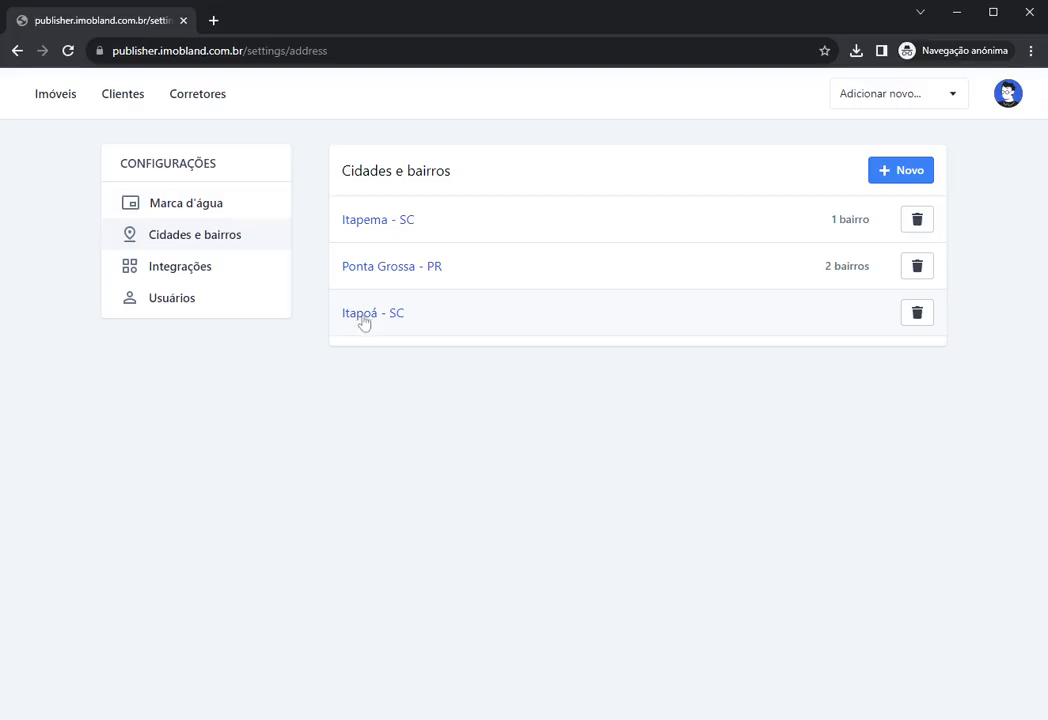
{"action": "left_click", "coordinate": [364, 321]}
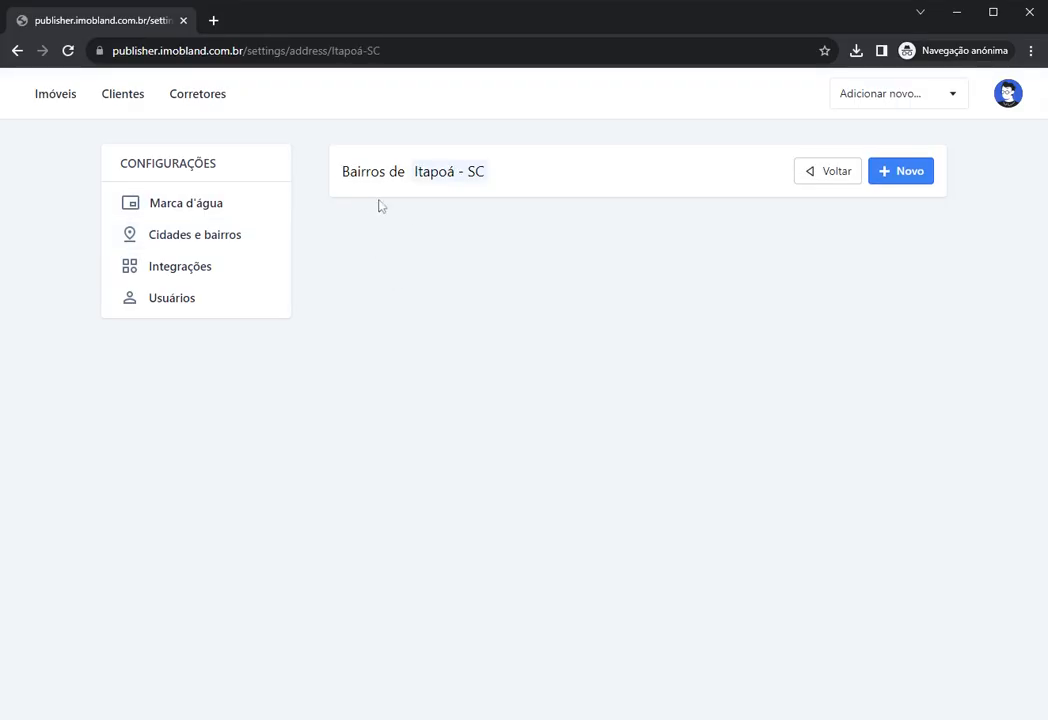
{"action": "left_click", "coordinate": [885, 172]}
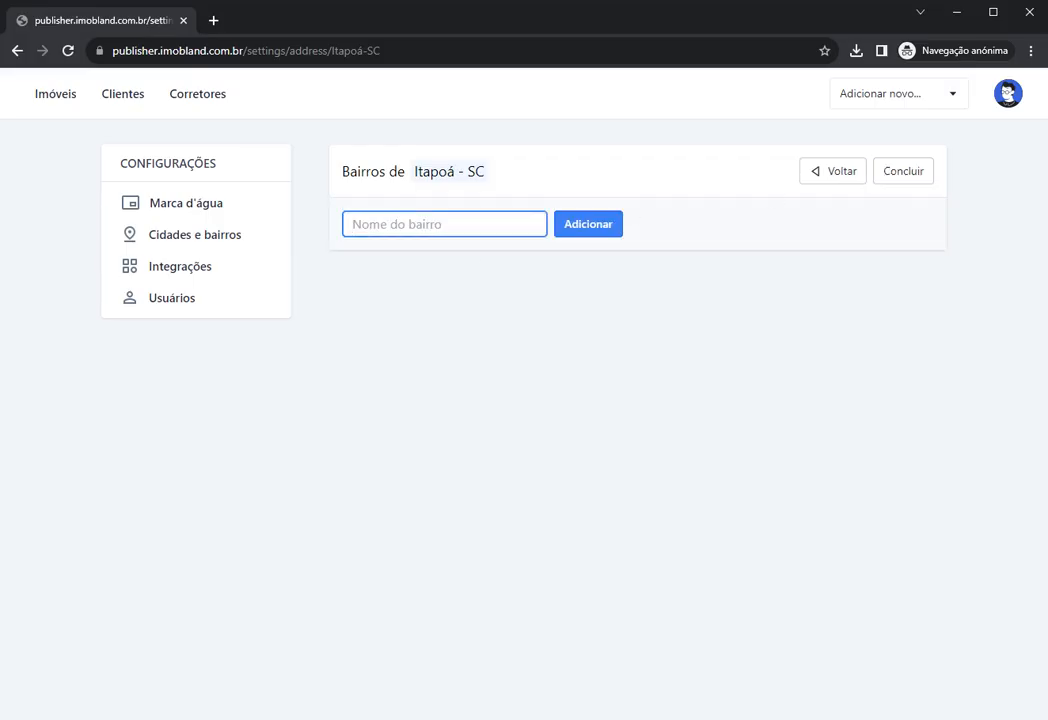
{"action": "type", "text": "Centro"}
{"action": "left_click", "coordinate": [604, 230]}
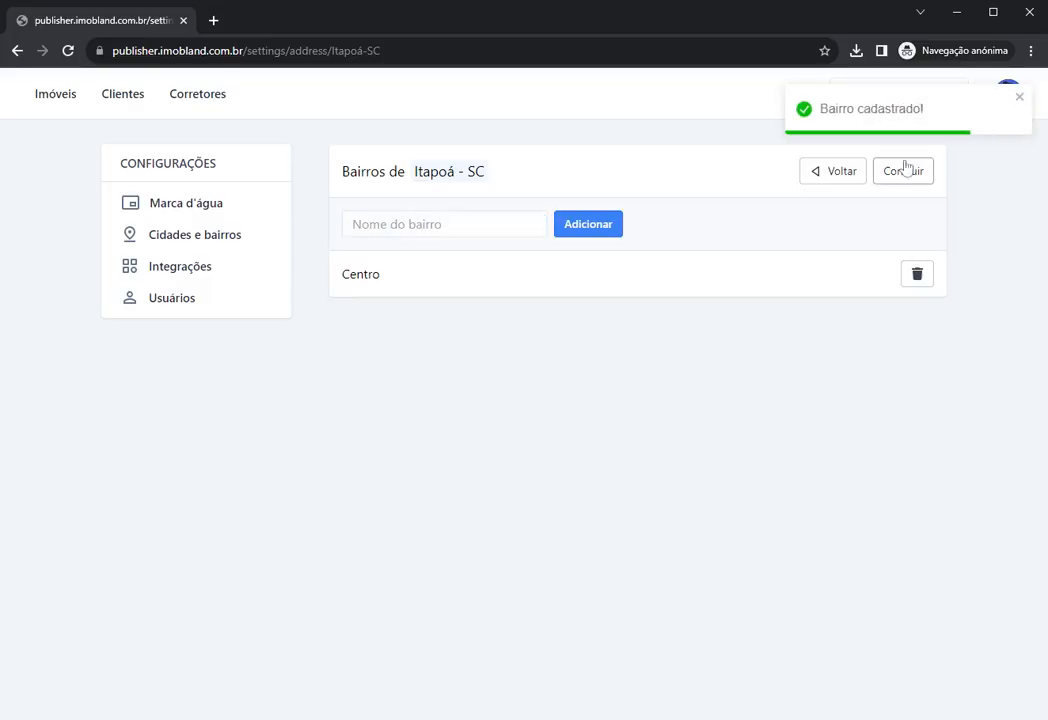
{"action": "left_click", "coordinate": [1017, 99]}
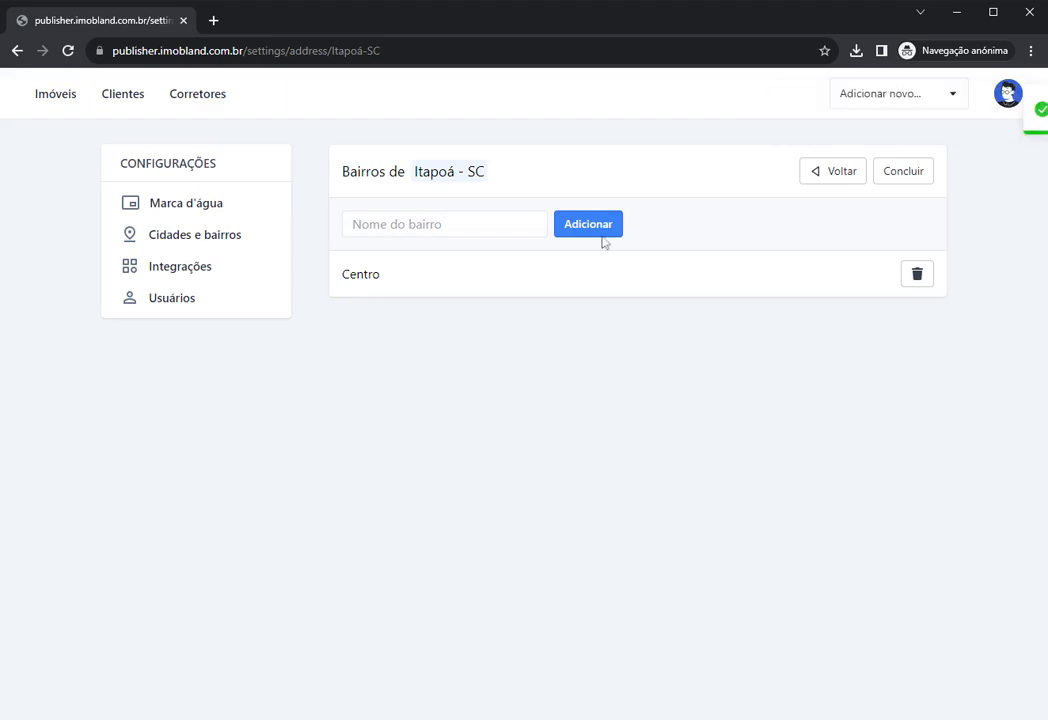
{"action": "left_click", "coordinate": [824, 178]}
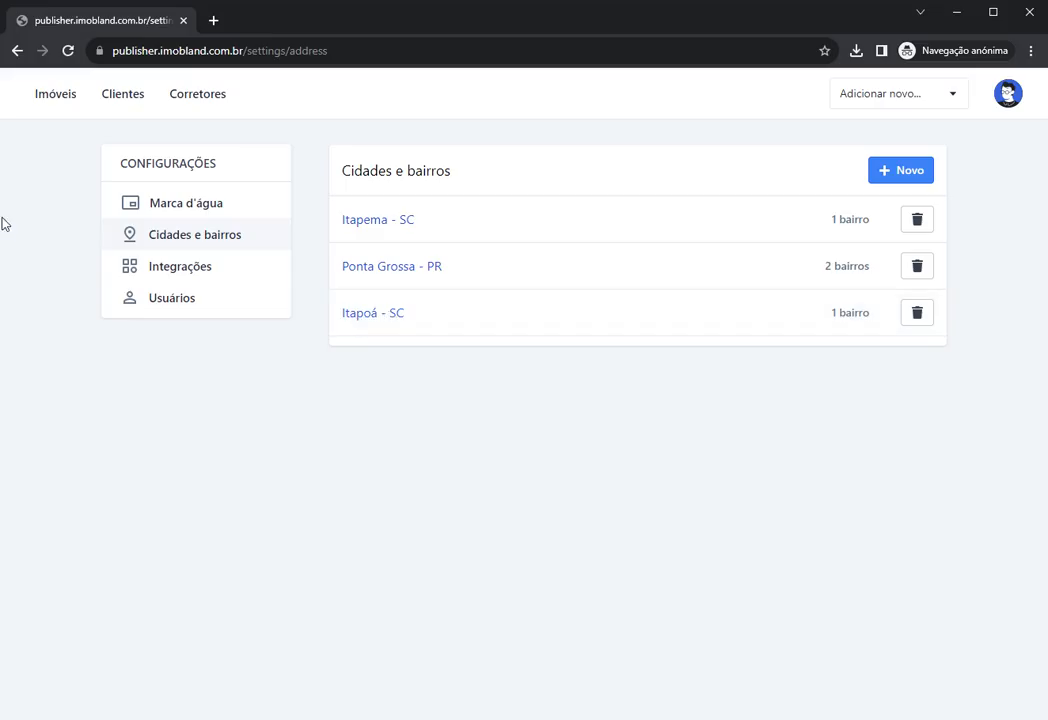
Step: Reopen APT-001 from Imóveis on its Localização tab, keeping city Itapoá - SC
{"action": "left_click", "coordinate": [48, 102]}
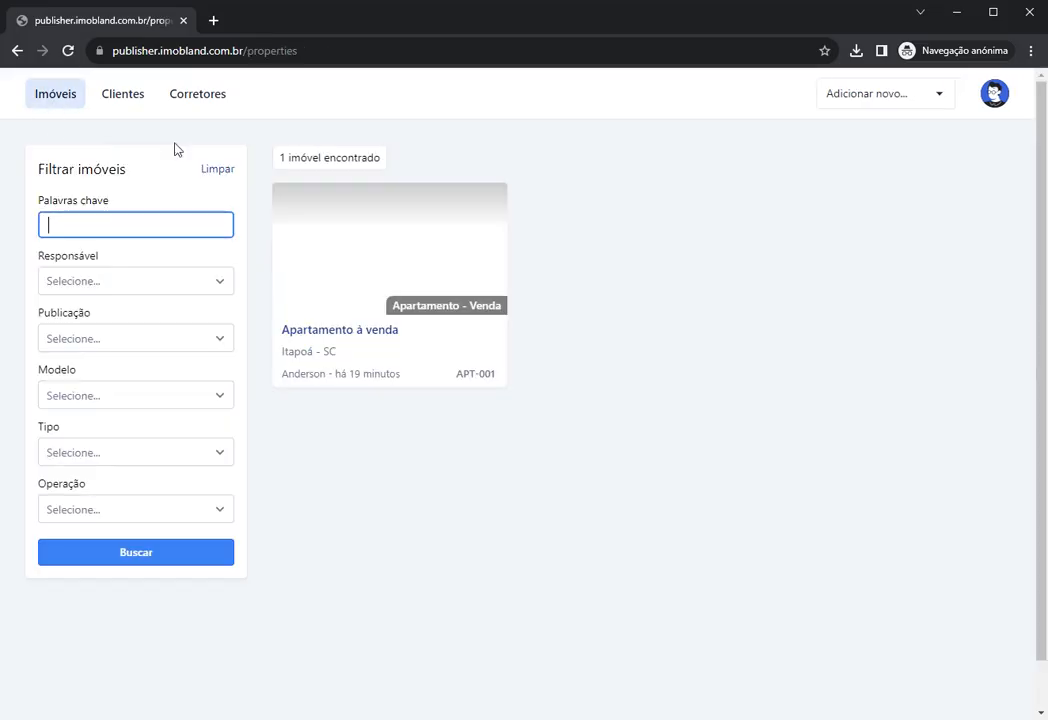
{"action": "mouse_move", "coordinate": [344, 290]}
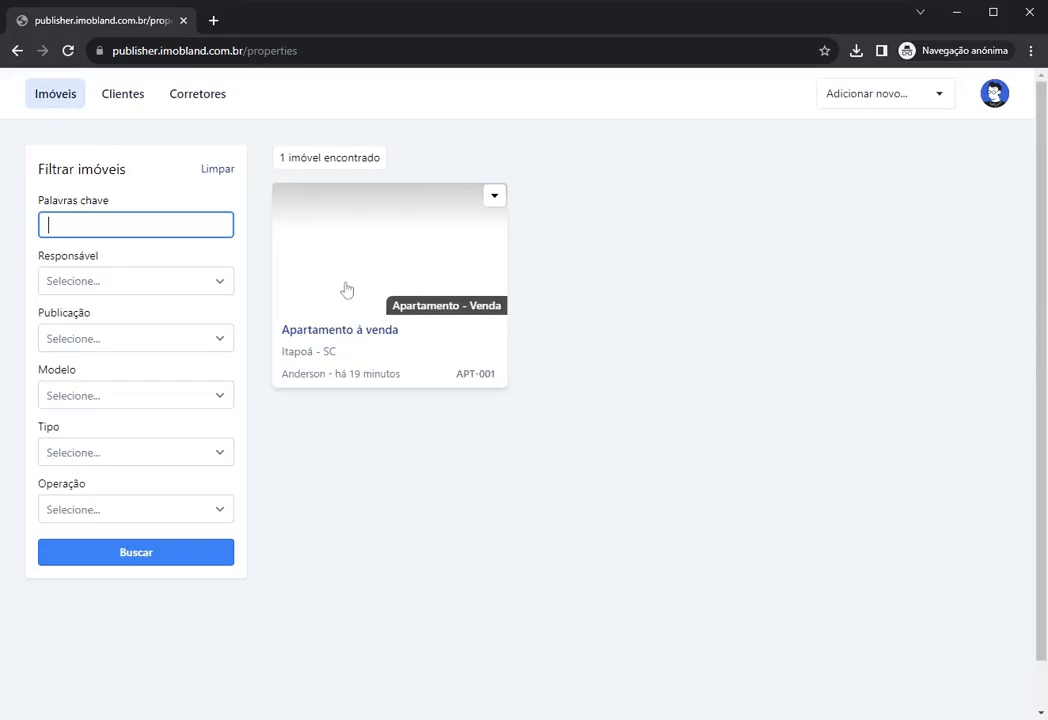
{"action": "left_click", "coordinate": [350, 286]}
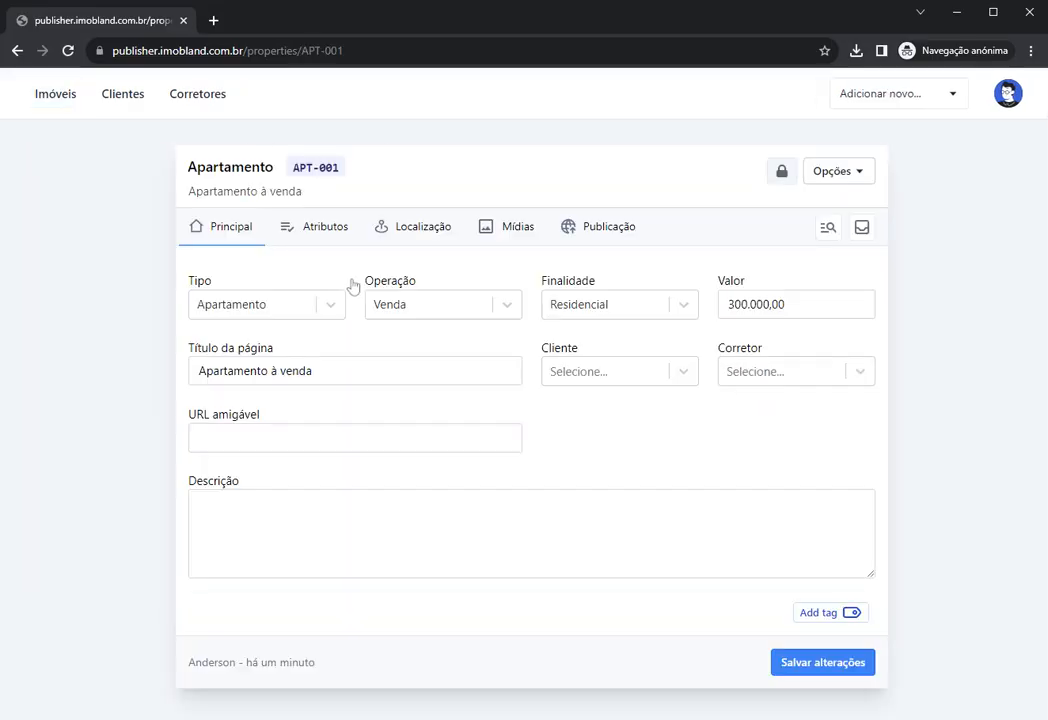
{"action": "left_click", "coordinate": [401, 232]}
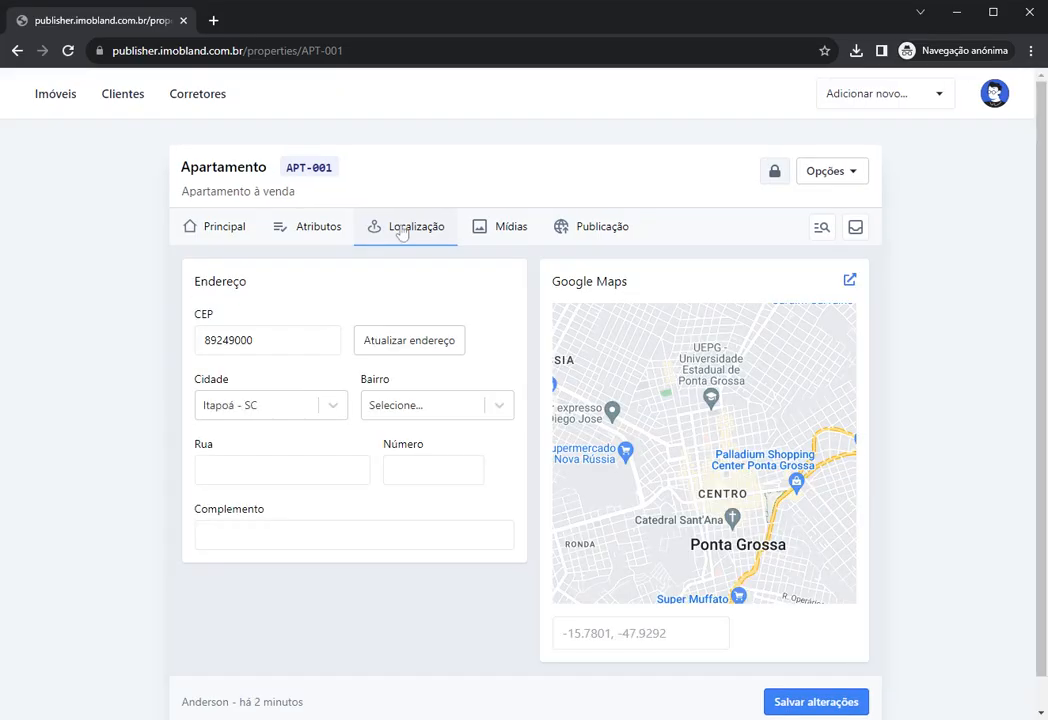
{"action": "left_click", "coordinate": [272, 406]}
{"action": "left_click", "coordinate": [250, 415]}
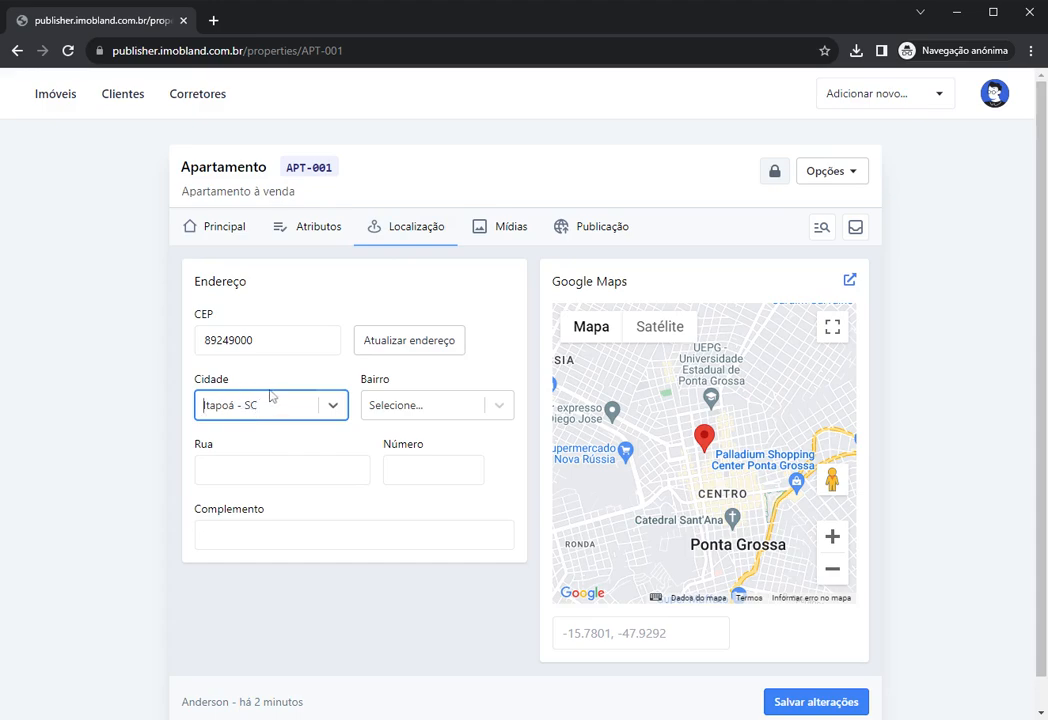
Step: Set Bairro to Centro, save the listing, then reopen APT-001 from Imóveis
{"action": "left_click", "coordinate": [383, 413]}
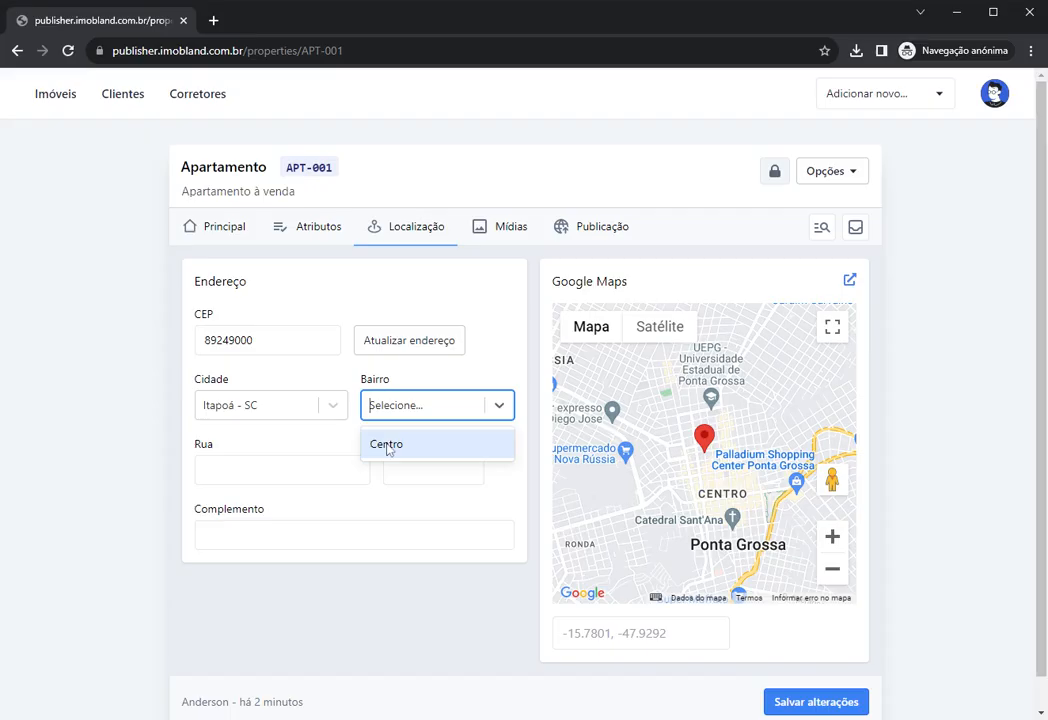
{"action": "left_click", "coordinate": [383, 447]}
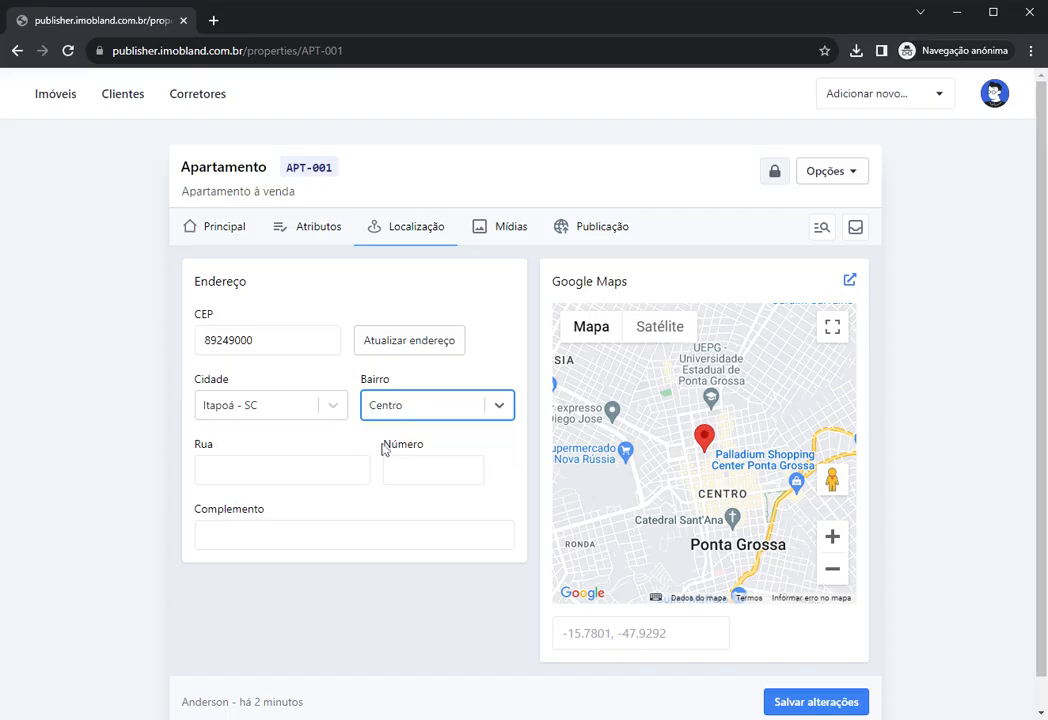
{"action": "left_click", "coordinate": [379, 446]}
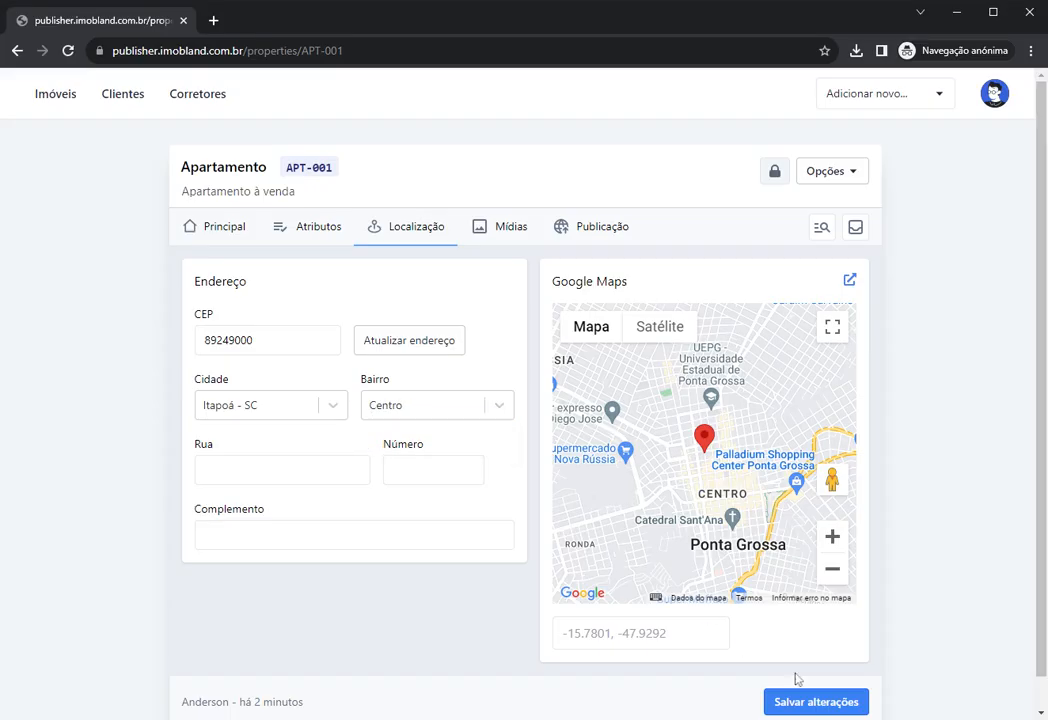
{"action": "left_click", "coordinate": [809, 703]}
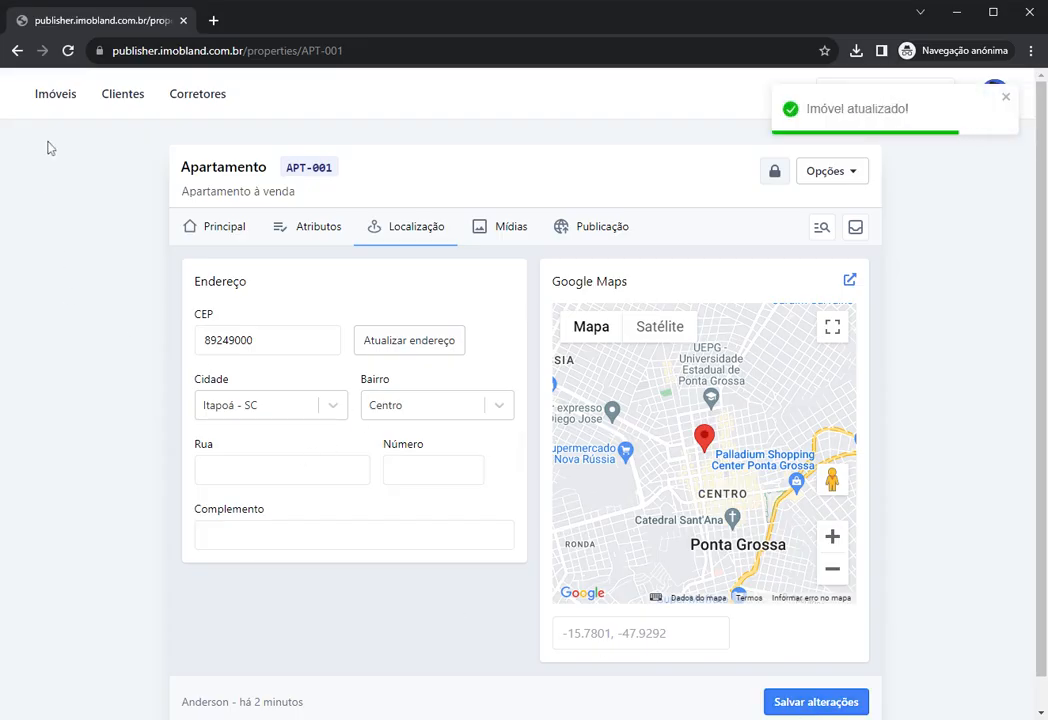
{"action": "left_click", "coordinate": [45, 98]}
{"action": "left_click", "coordinate": [381, 271]}
Step: Confirm Bairro Centro was saved, then enter street Rua Teste and house number 123
{"action": "left_click", "coordinate": [418, 230]}
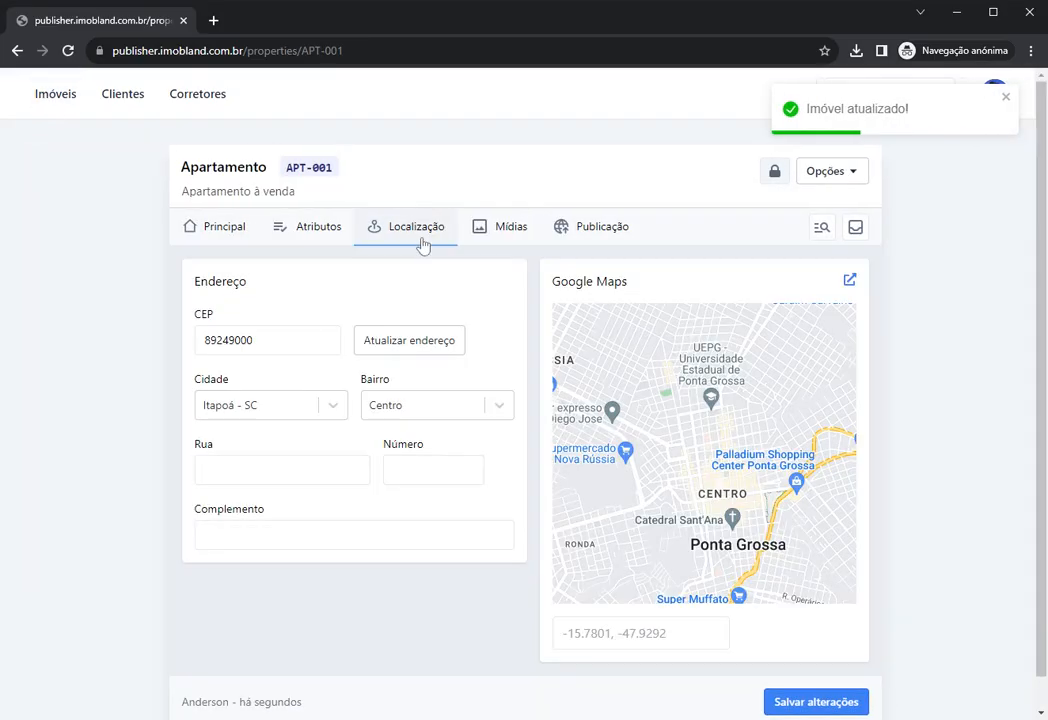
{"action": "left_click", "coordinate": [421, 408]}
{"action": "left_click", "coordinate": [393, 388]}
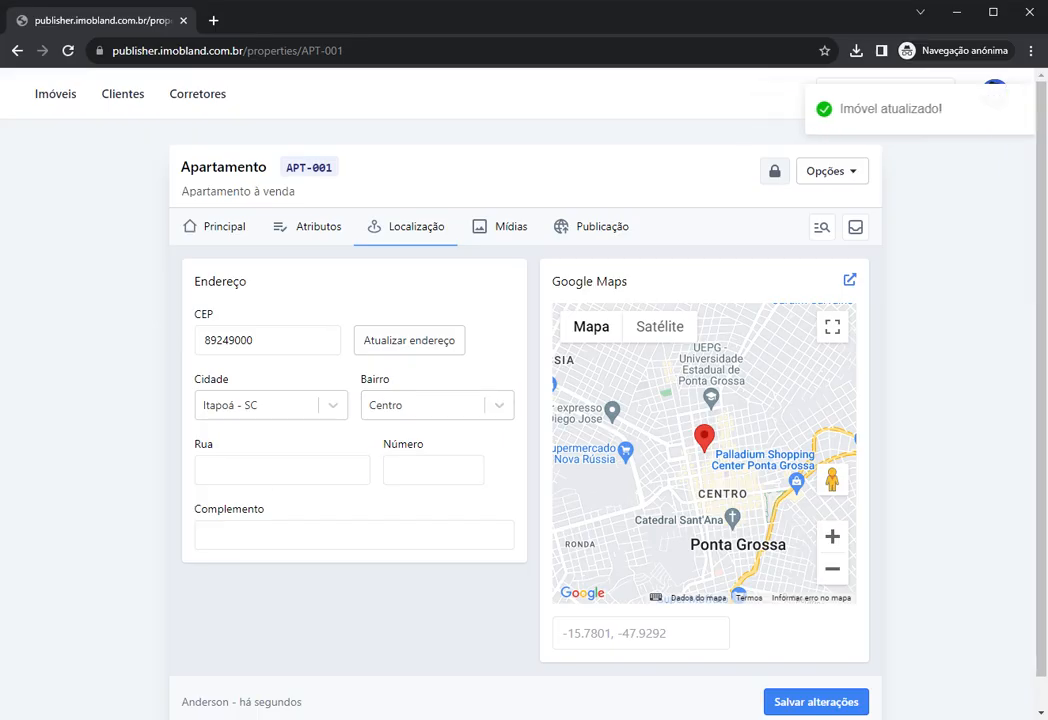
{"action": "left_click", "coordinate": [282, 470]}
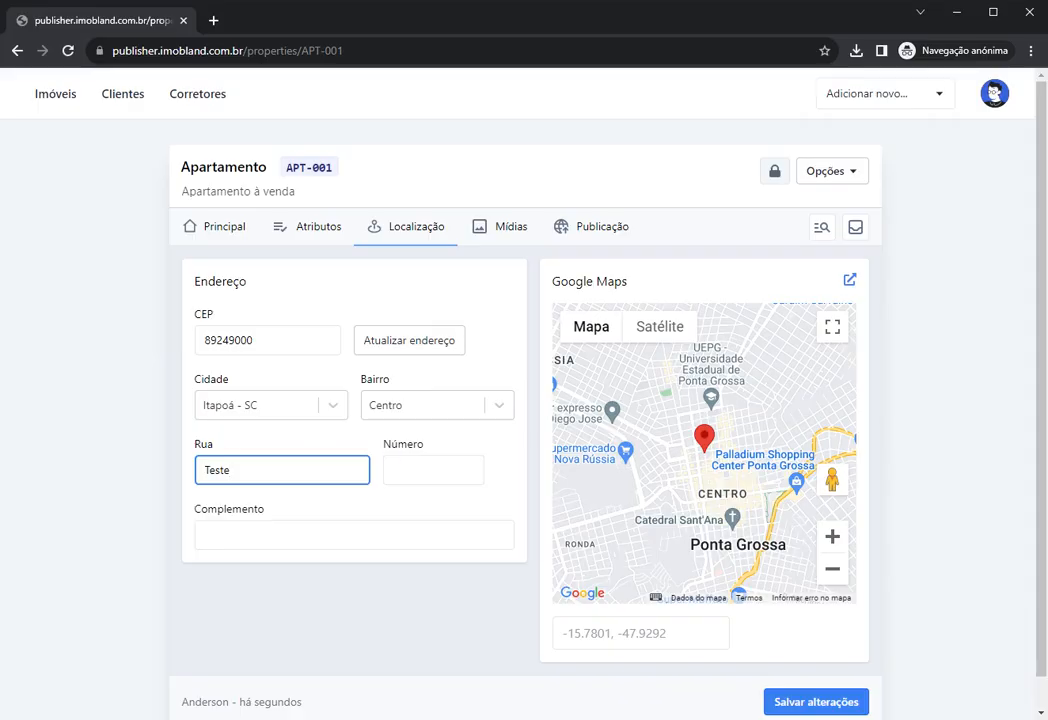
{"action": "key", "text": "Tab"}
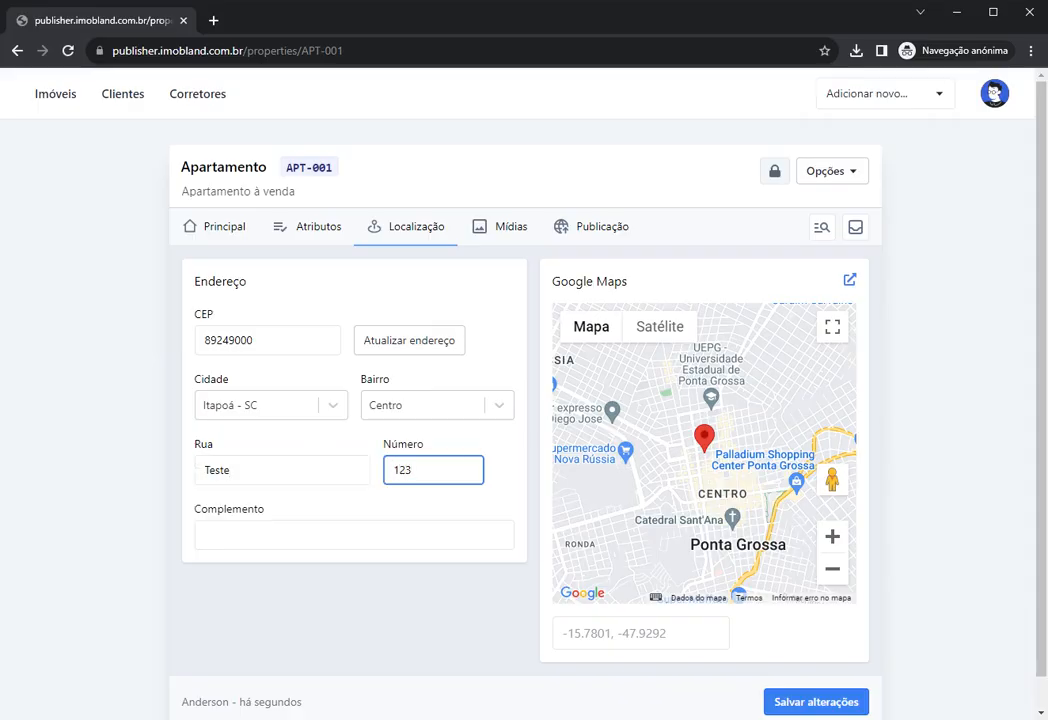
{"action": "left_click", "coordinate": [378, 515]}
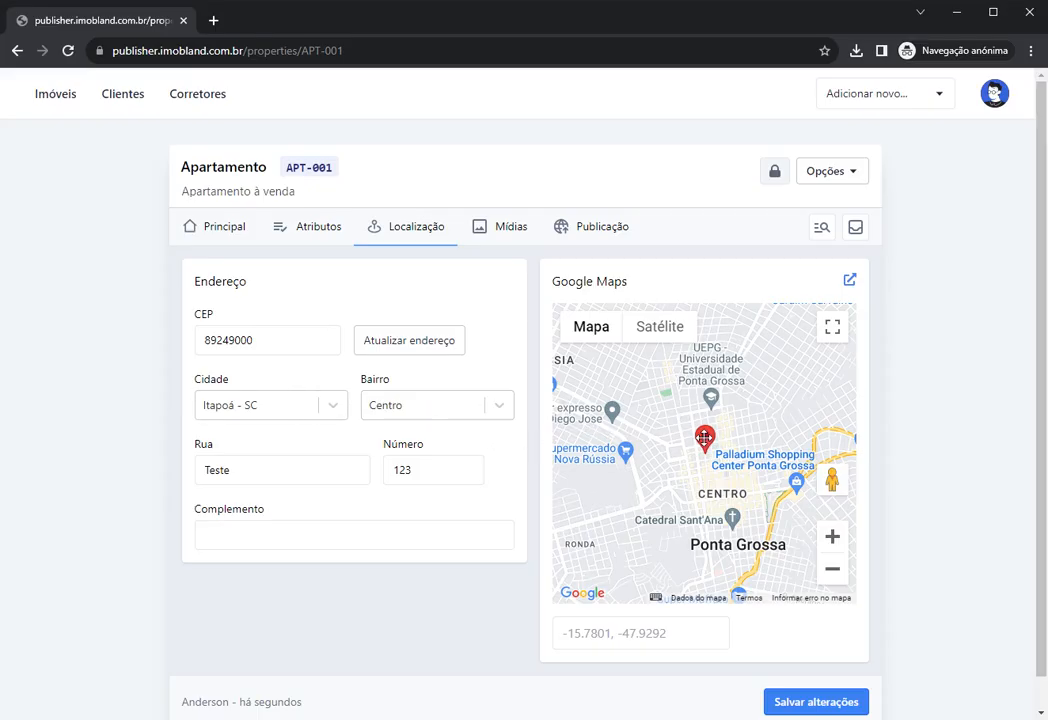
Step: Position the map pin at -25.0919983, -50.1626944 in central Ponta Grossa, checking it fullscreen
{"action": "mouse_move", "coordinate": [705, 444]}
{"action": "left_mouse_down"}
{"action": "mouse_move", "coordinate": [702, 455]}
{"action": "mouse_move", "coordinate": [699, 447]}
{"action": "left_mouse_up"}
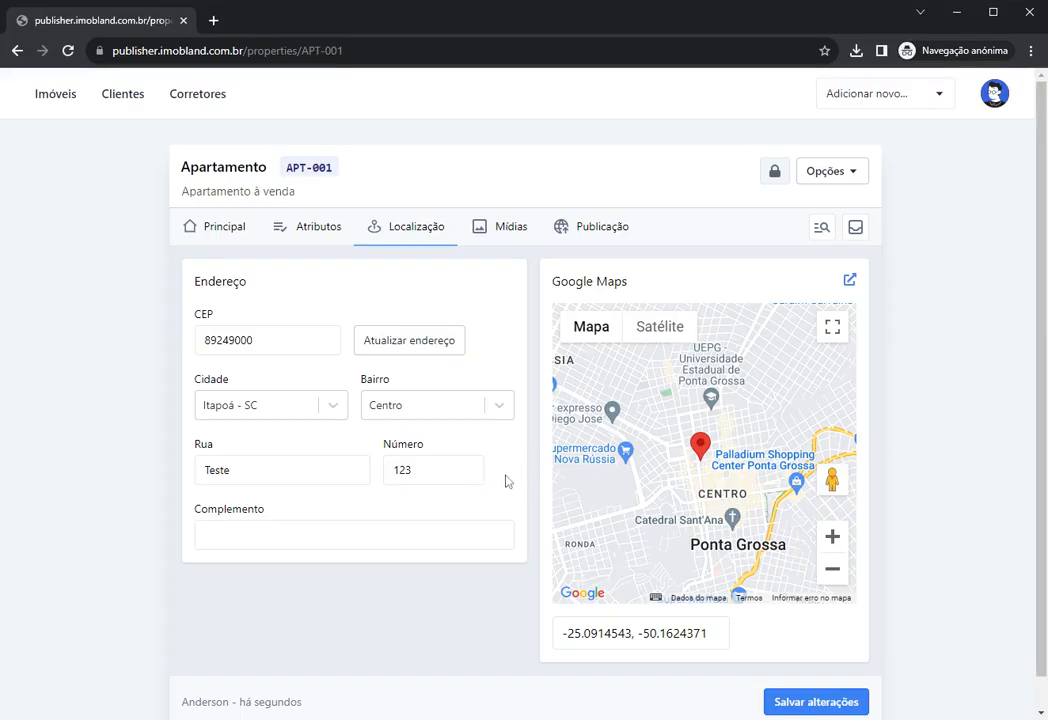
{"action": "left_click", "coordinate": [240, 470]}
{"action": "left_click", "coordinate": [420, 470]}
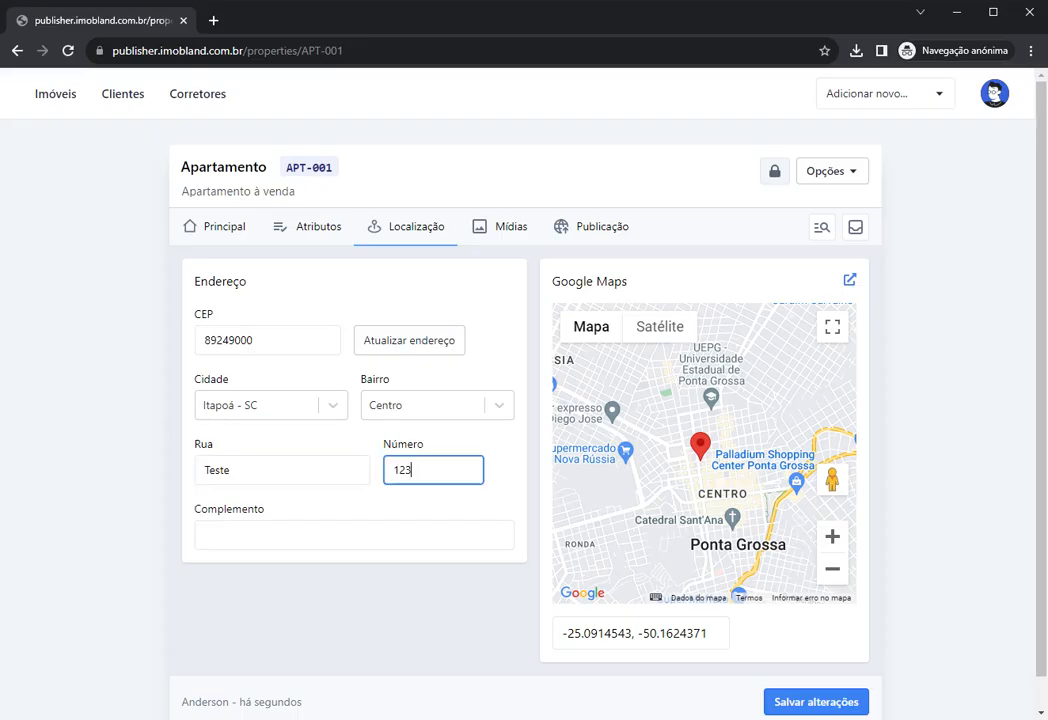
{"action": "mouse_move", "coordinate": [700, 455]}
{"action": "left_mouse_down"}
{"action": "mouse_move", "coordinate": [710, 460]}
{"action": "mouse_move", "coordinate": [697, 460]}
{"action": "left_mouse_up"}
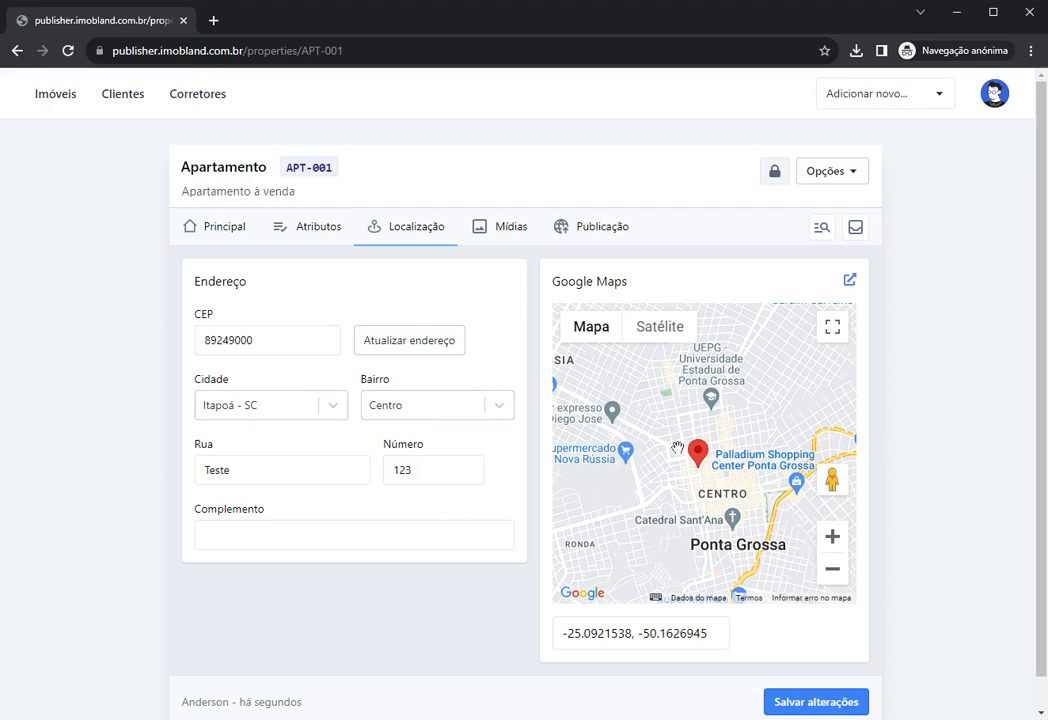
{"action": "left_click_drag", "start_coordinate": [698, 452], "coordinate": [700, 452]}
{"action": "scroll", "coordinate": [702, 462], "scroll_direction": "up", "scroll_amount": 1}
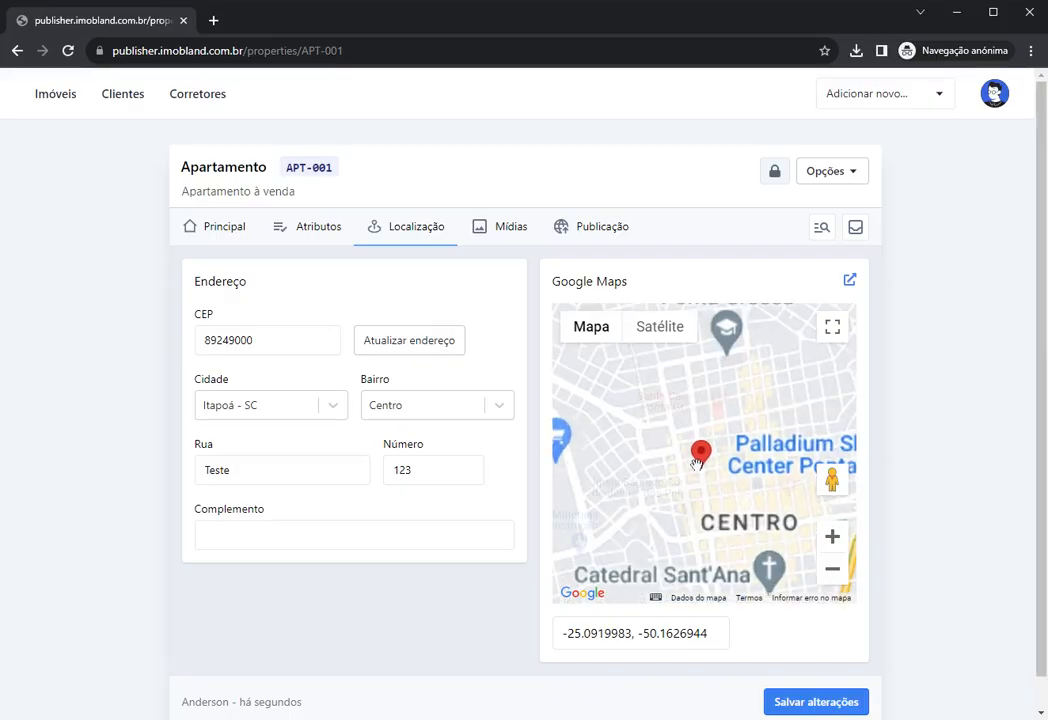
{"action": "scroll", "coordinate": [702, 462], "scroll_direction": "up", "scroll_amount": 2}
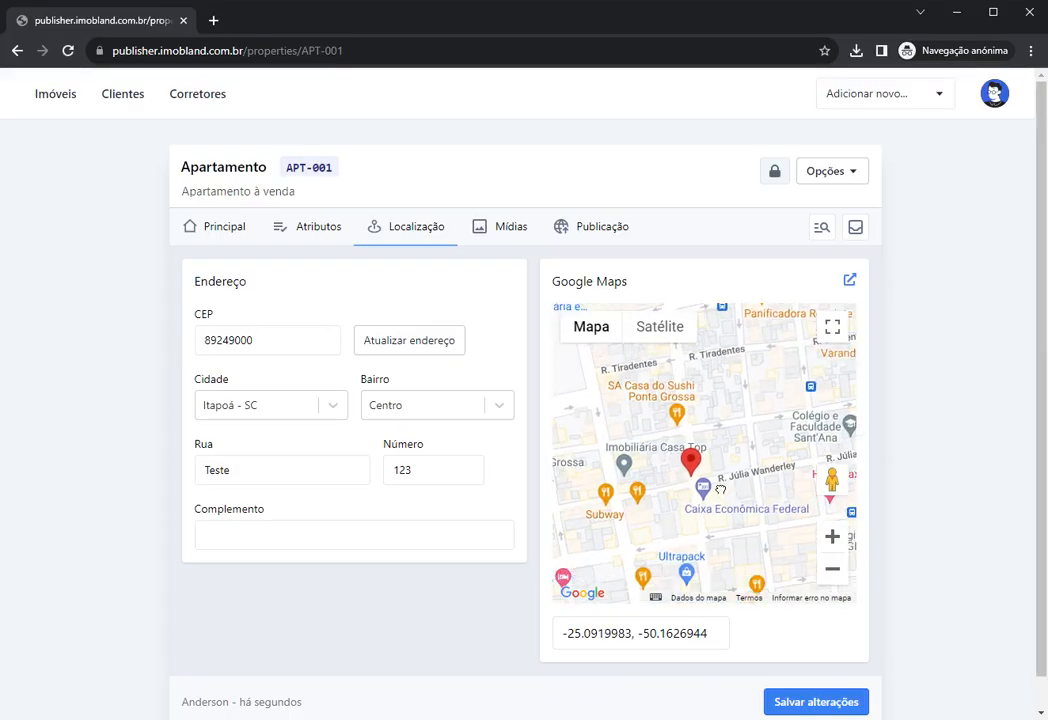
{"action": "mouse_move", "coordinate": [724, 452]}
{"action": "left_mouse_down"}
{"action": "mouse_move", "coordinate": [709, 465]}
{"action": "mouse_move", "coordinate": [751, 463]}
{"action": "mouse_move", "coordinate": [722, 441]}
{"action": "mouse_move", "coordinate": [740, 481]}
{"action": "mouse_move", "coordinate": [734, 471]}
{"action": "left_mouse_up"}
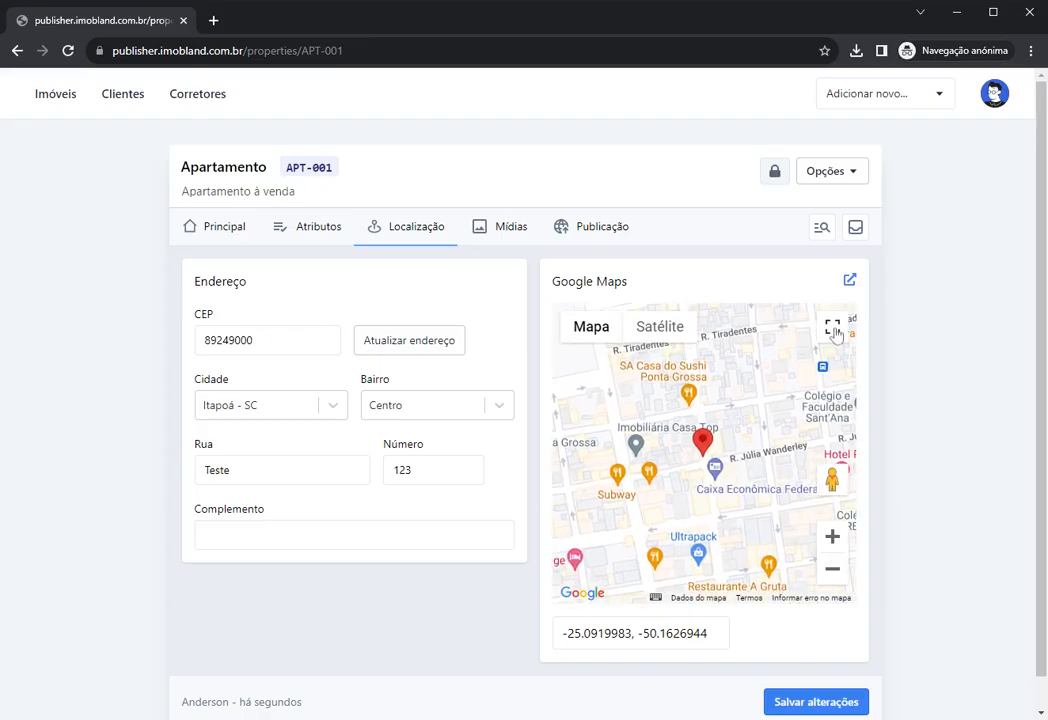
{"action": "left_click", "coordinate": [832, 327]}
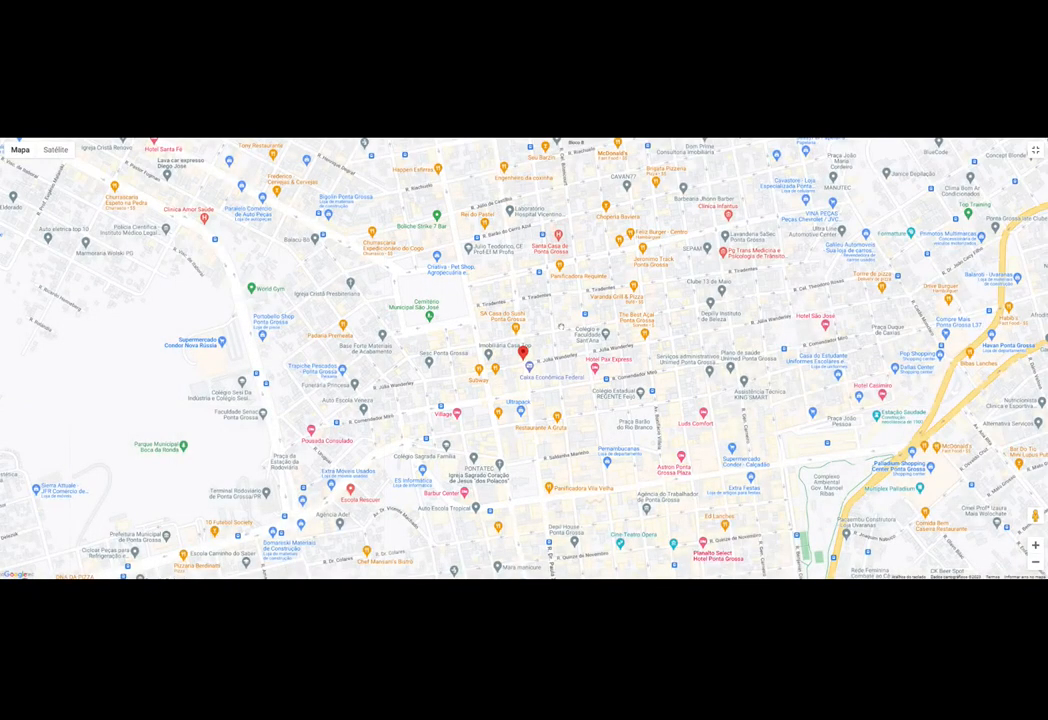
{"action": "key", "text": "Escape"}
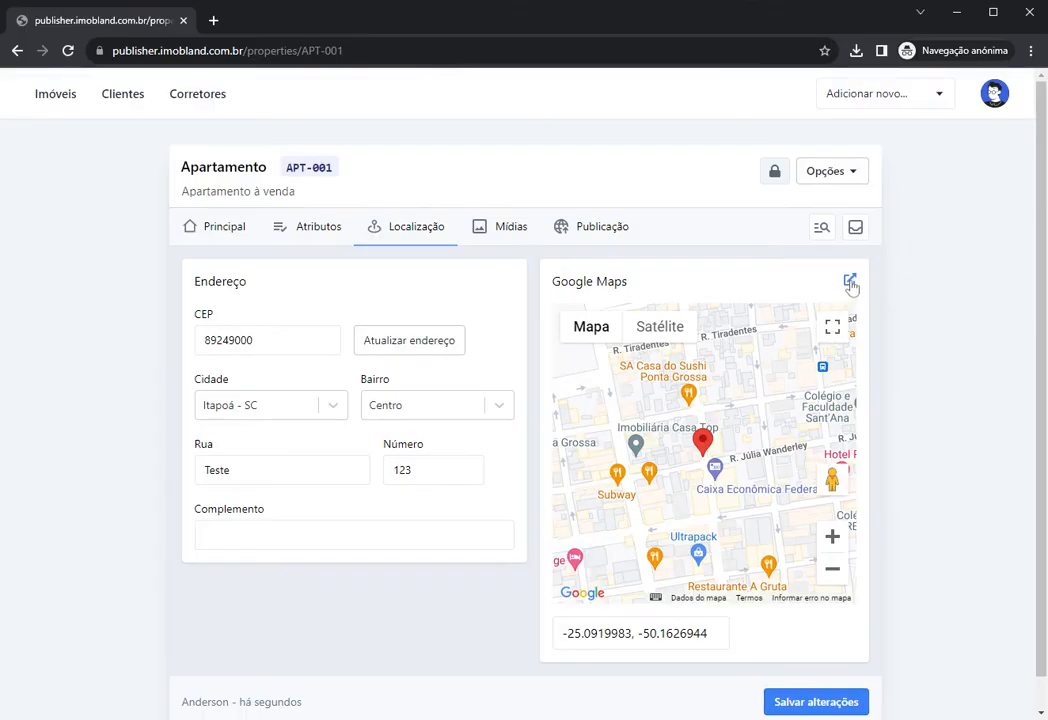
Step: Open the pin in Google Maps and copy -25.08549, -50.14613 beside Apollyon CrossFit Unidade II
{"action": "left_click", "coordinate": [850, 283]}
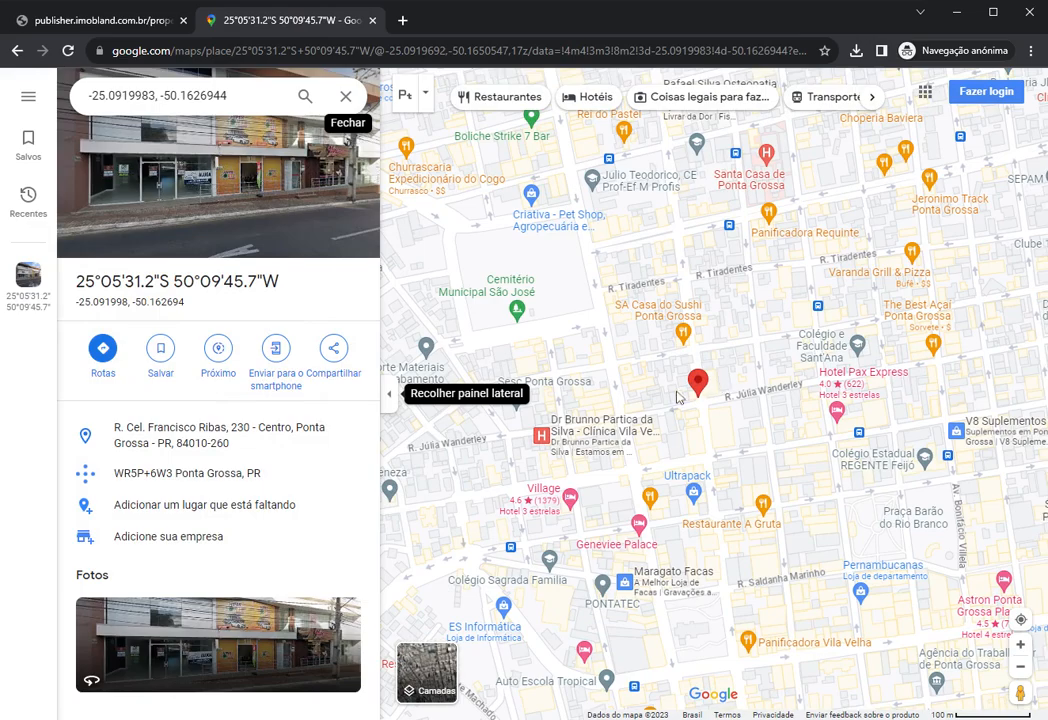
{"action": "left_click_drag", "start_coordinate": [695, 391], "coordinate": [644, 490]}
{"action": "scroll", "coordinate": [648, 396], "scroll_direction": "down", "scroll_amount": 4}
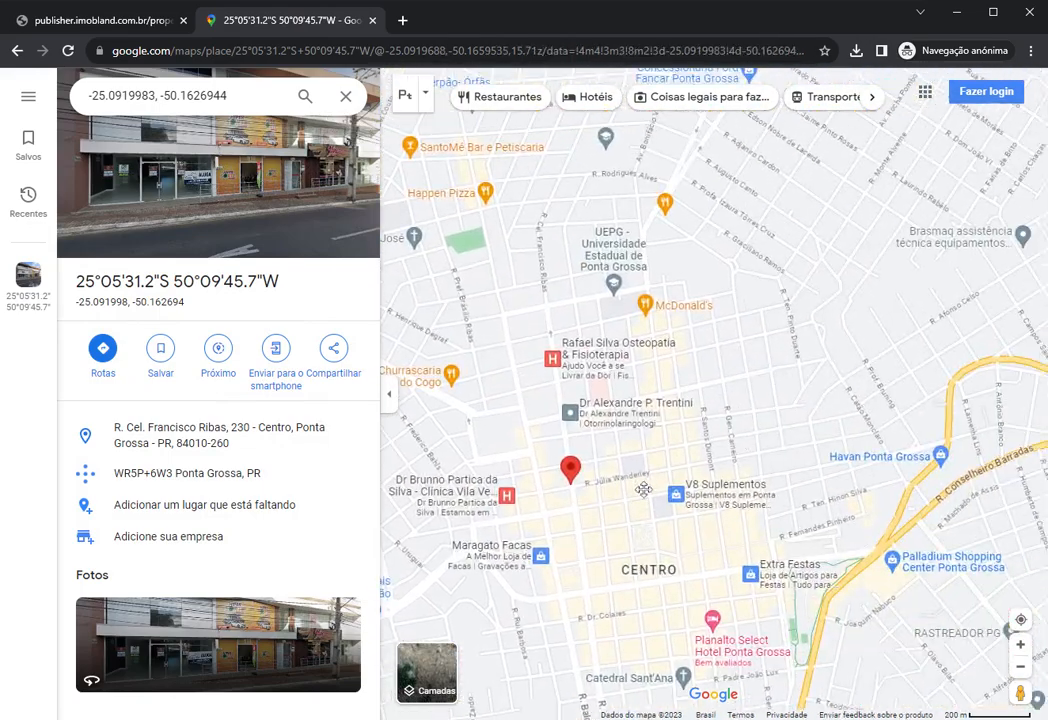
{"action": "left_click_drag", "start_coordinate": [785, 391], "coordinate": [521, 414]}
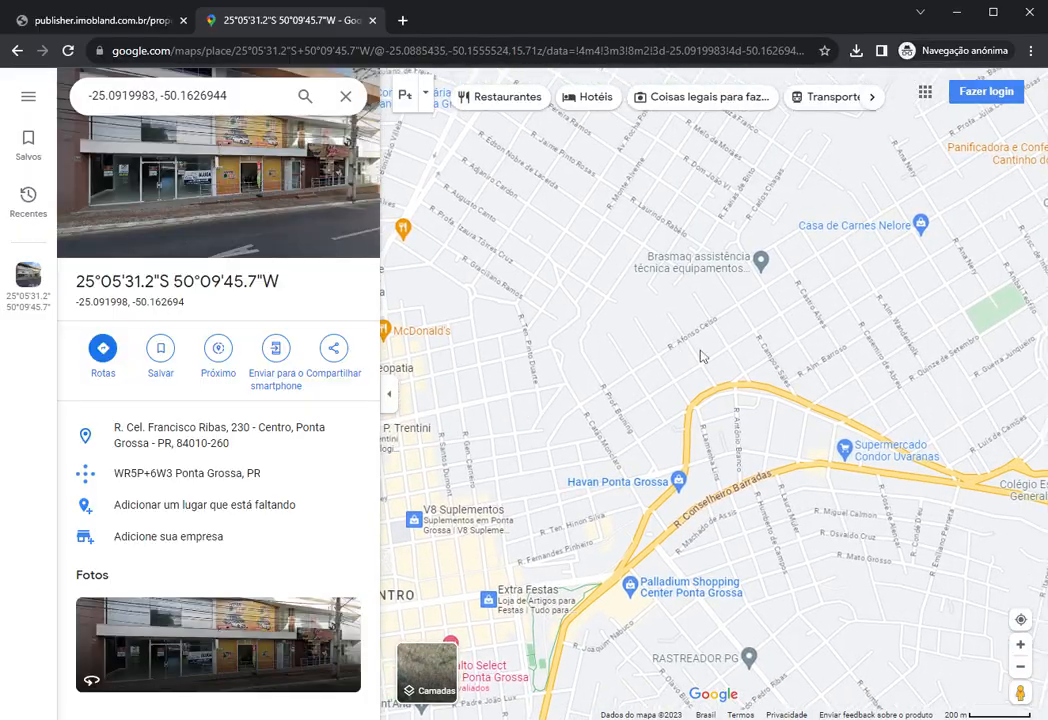
{"action": "left_click_drag", "start_coordinate": [700, 354], "coordinate": [584, 440]}
{"action": "scroll", "coordinate": [681, 393], "scroll_direction": "up", "scroll_amount": 4}
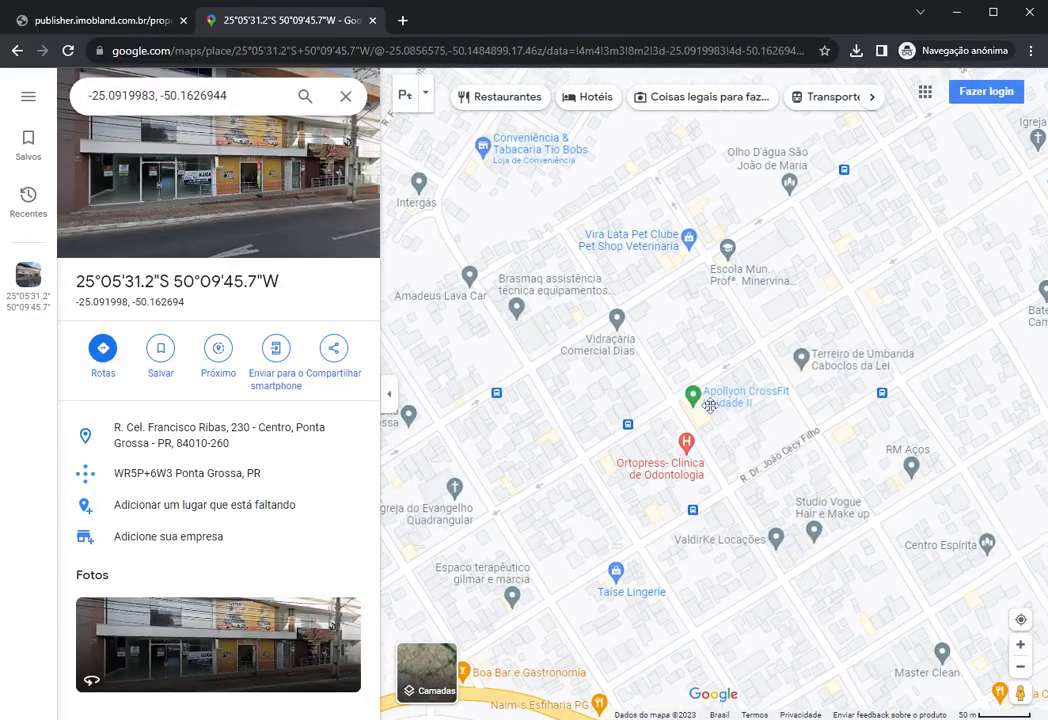
{"action": "left_click_drag", "start_coordinate": [665, 396], "coordinate": [652, 399]}
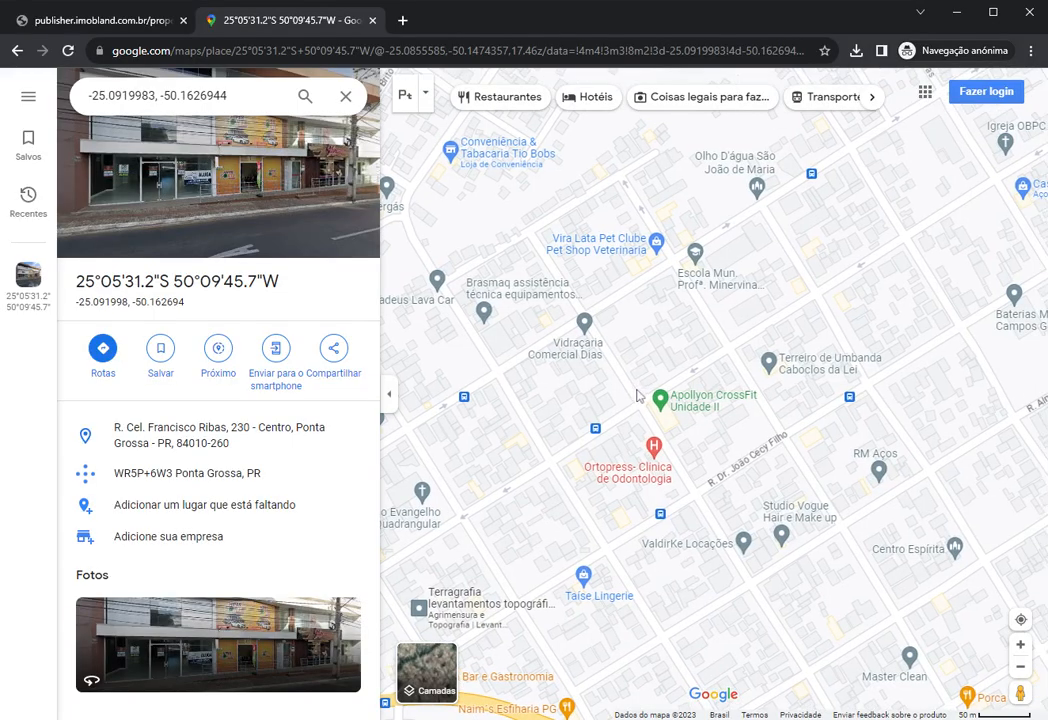
{"action": "right_click", "coordinate": [645, 398]}
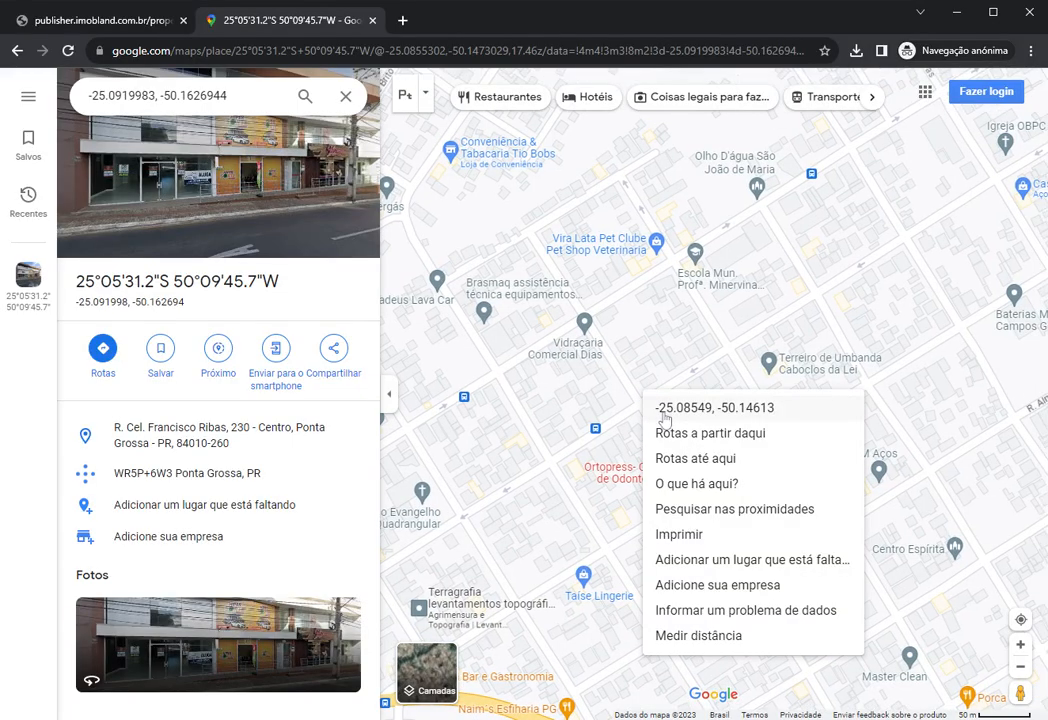
{"action": "left_click", "coordinate": [664, 409]}
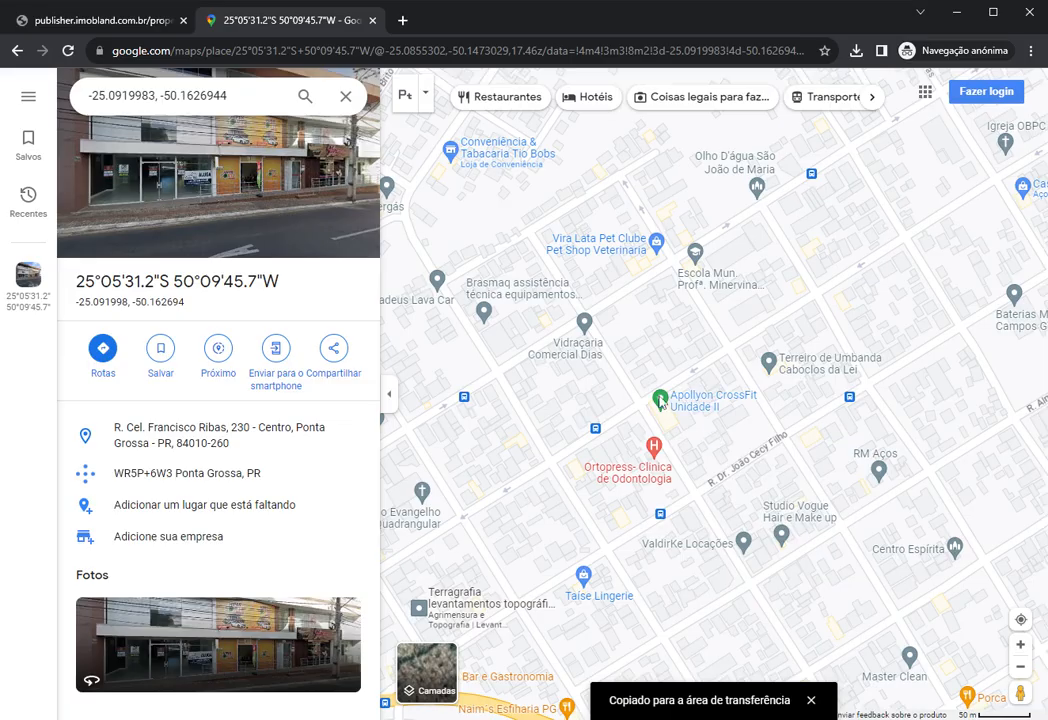
Step: Back in the publisher, paste the copied coordinates, adjust the pin and save the location
{"action": "left_click", "coordinate": [104, 28]}
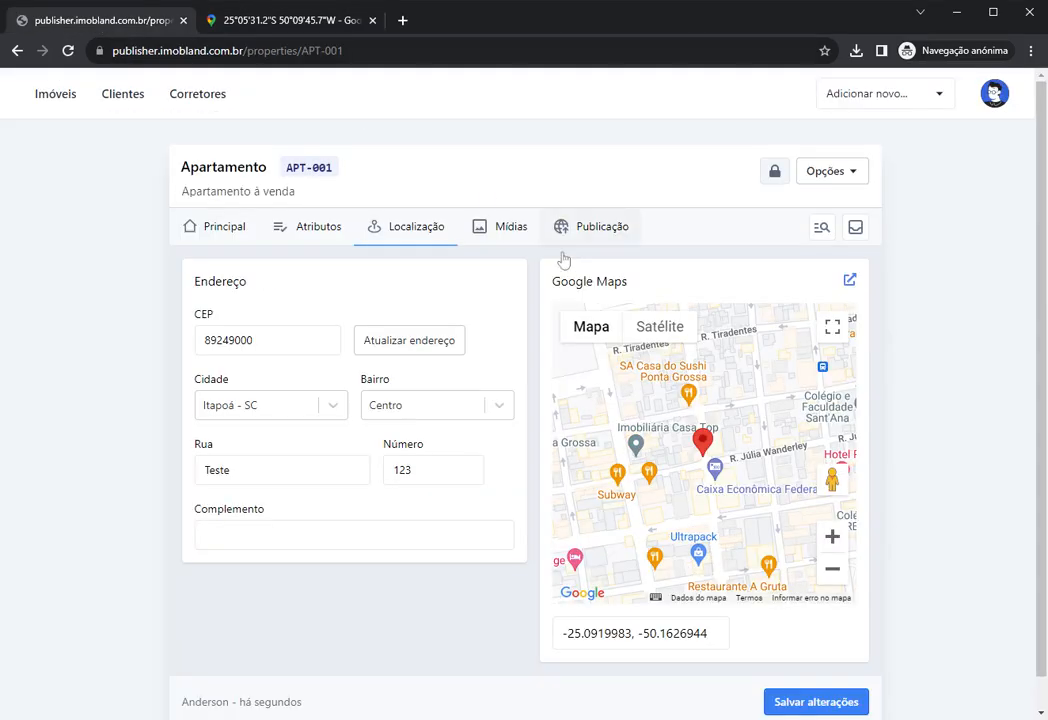
{"action": "left_click_drag", "start_coordinate": [712, 633], "coordinate": [487, 634]}
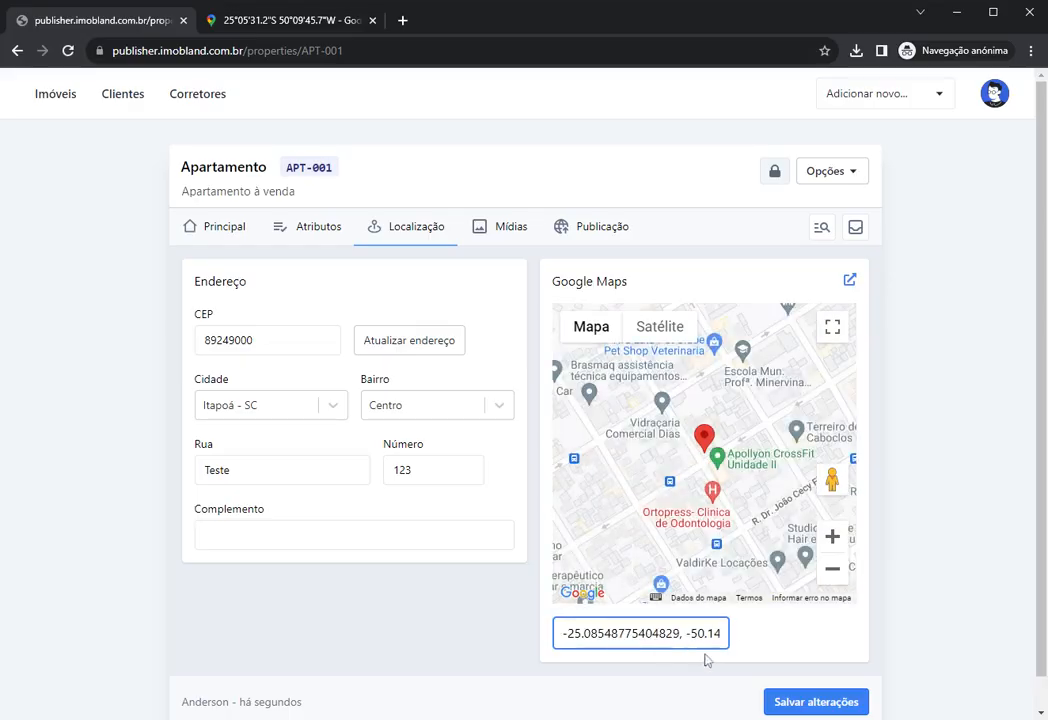
{"action": "left_click_drag", "start_coordinate": [638, 633], "coordinate": [477, 638]}
{"action": "left_click", "coordinate": [665, 633]}
{"action": "mouse_move", "coordinate": [704, 440]}
{"action": "left_mouse_down"}
{"action": "mouse_move", "coordinate": [651, 456]}
{"action": "mouse_move", "coordinate": [695, 457]}
{"action": "mouse_move", "coordinate": [624, 451]}
{"action": "mouse_move", "coordinate": [727, 455]}
{"action": "mouse_move", "coordinate": [681, 459]}
{"action": "mouse_move", "coordinate": [677, 515]}
{"action": "left_mouse_up"}
{"action": "scroll", "coordinate": [697, 460], "scroll_direction": "down", "scroll_amount": 1}
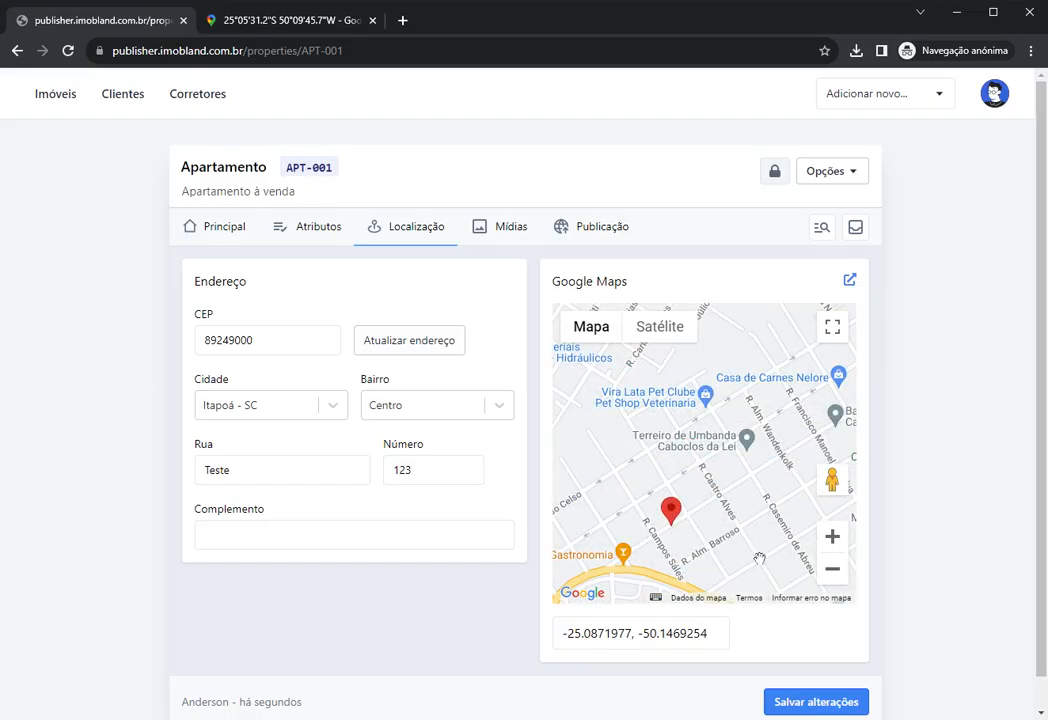
{"action": "left_click", "coordinate": [790, 697]}
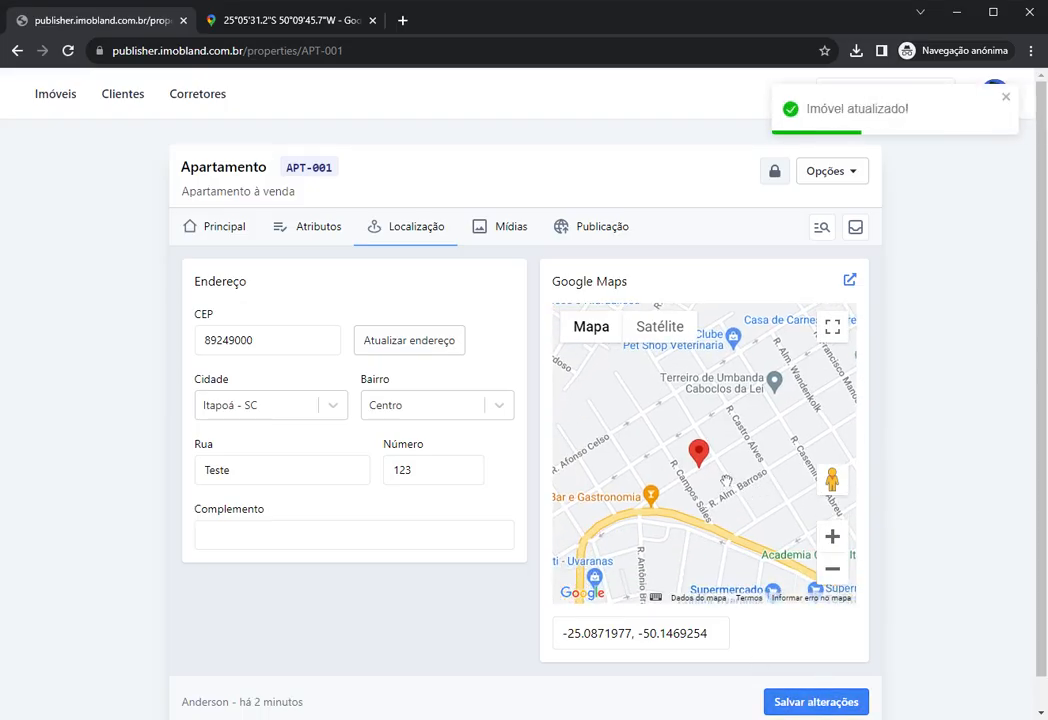
Step: Fine-tune the pin position on the map, then open the Mídias section
{"action": "mouse_move", "coordinate": [699, 457]}
{"action": "left_mouse_down"}
{"action": "mouse_move", "coordinate": [712, 446]}
{"action": "mouse_move", "coordinate": [664, 452]}
{"action": "mouse_move", "coordinate": [681, 469]}
{"action": "left_mouse_up"}
{"action": "scroll", "coordinate": [712, 446], "scroll_direction": "up", "scroll_amount": 2}
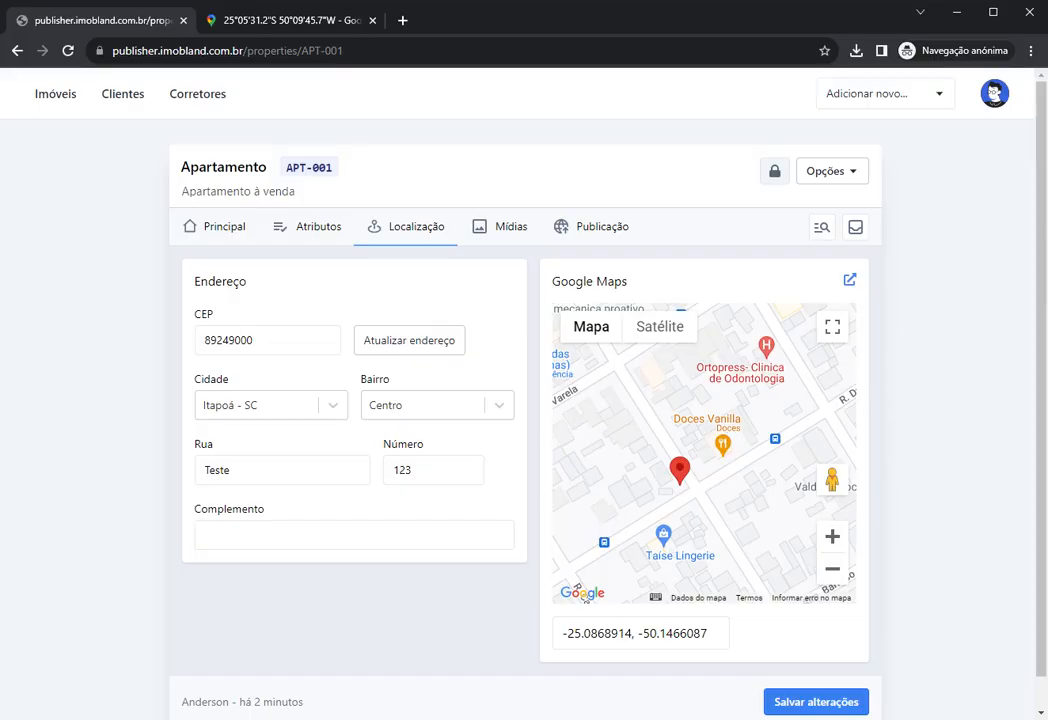
{"action": "left_click", "coordinate": [712, 633]}
{"action": "key", "text": "ctrl+a"}
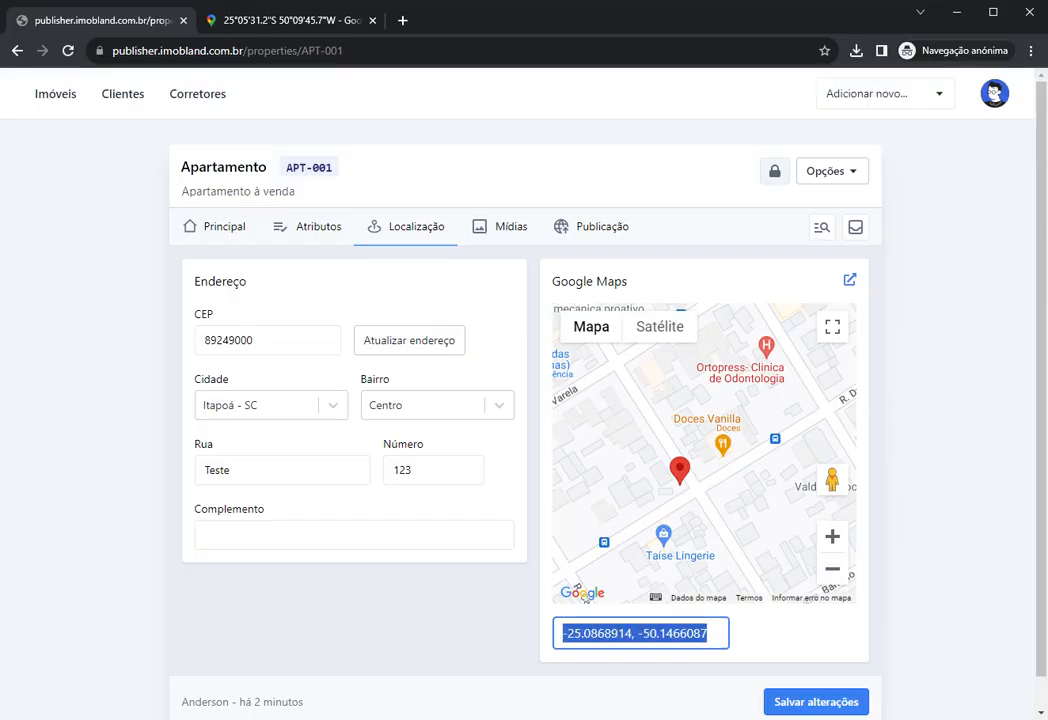
{"action": "left_click_drag", "start_coordinate": [680, 468], "coordinate": [667, 457]}
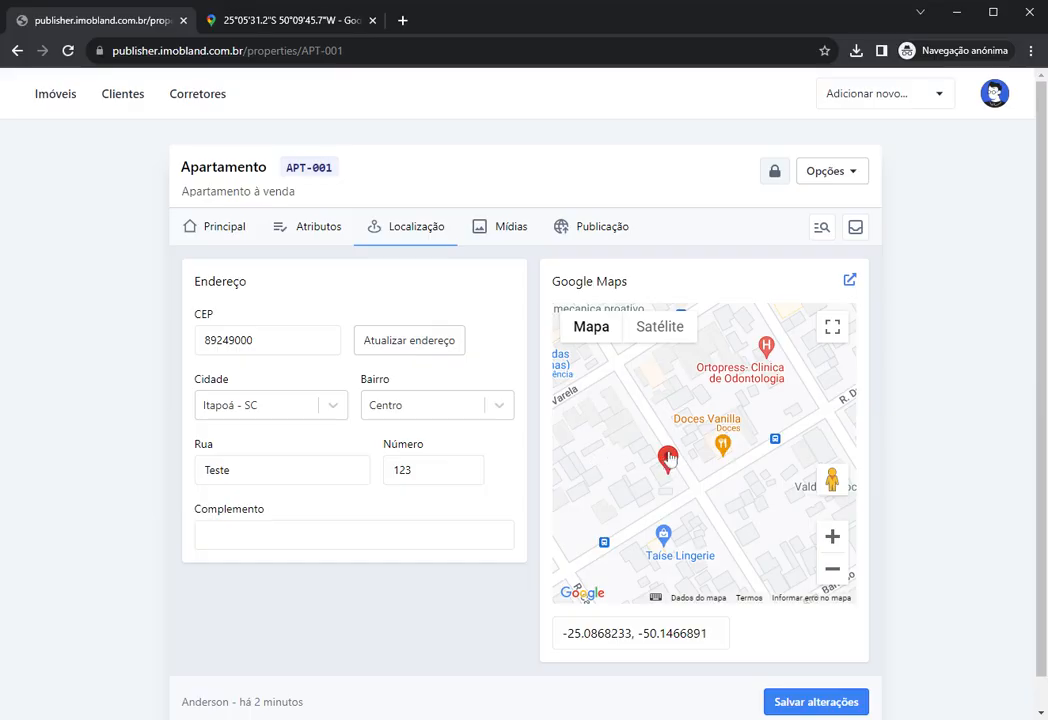
{"action": "left_click", "coordinate": [282, 468]}
{"action": "left_click", "coordinate": [425, 470]}
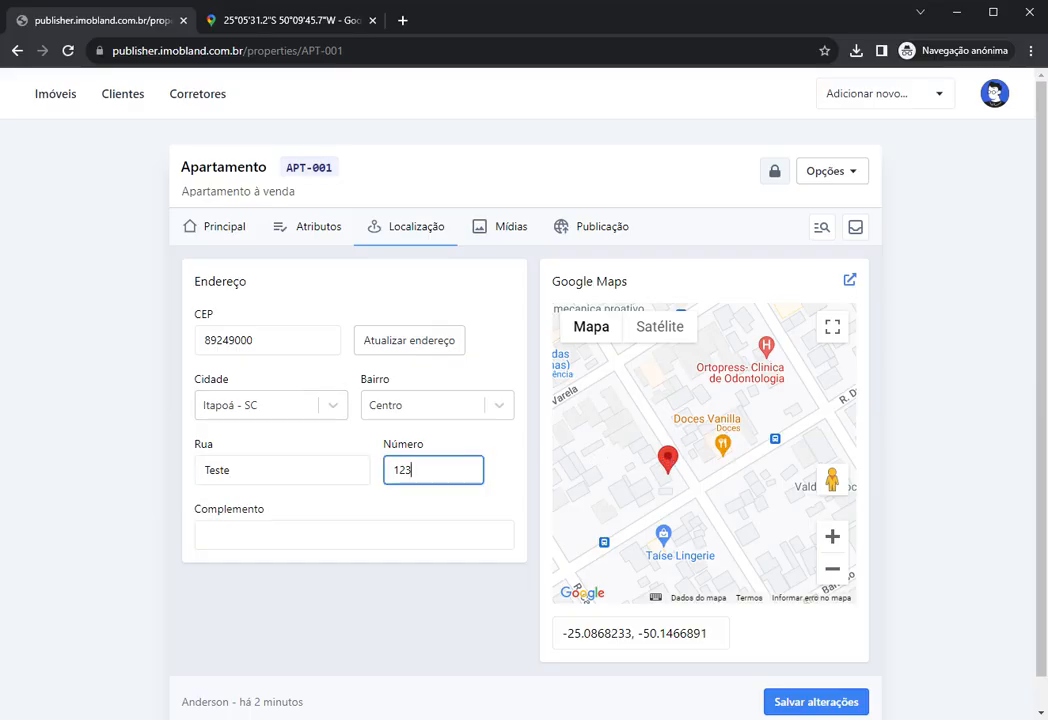
{"action": "left_click_drag", "start_coordinate": [668, 458], "coordinate": [670, 455]}
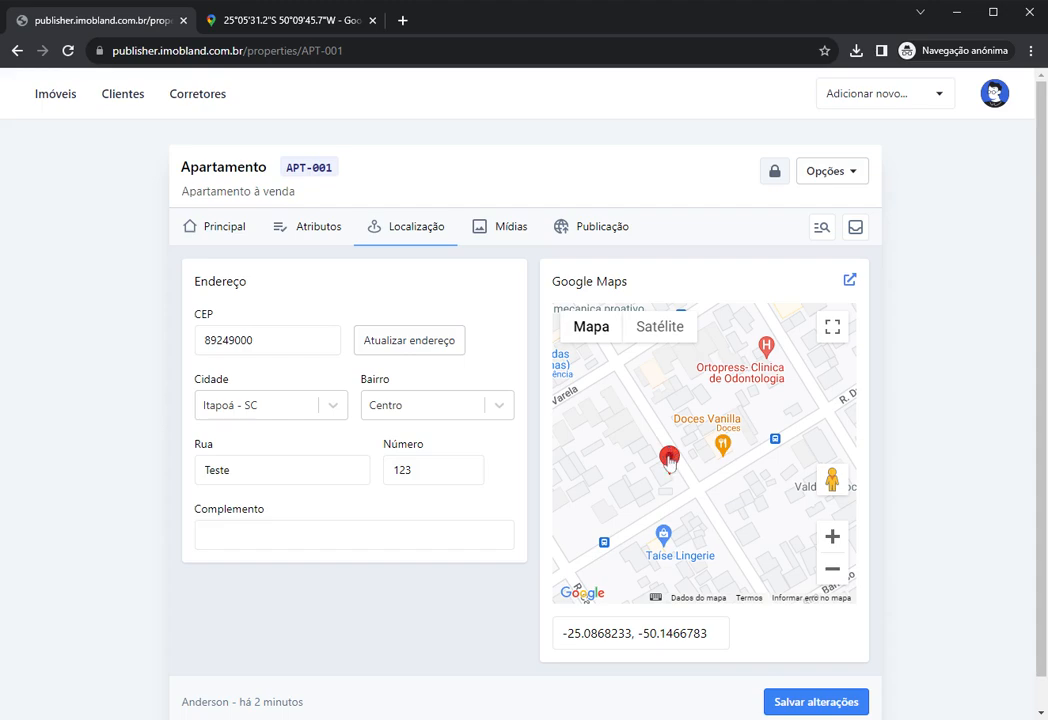
{"action": "mouse_move", "coordinate": [669, 458]}
{"action": "left_mouse_down"}
{"action": "mouse_move", "coordinate": [673, 466]}
{"action": "mouse_move", "coordinate": [656, 433]}
{"action": "mouse_move", "coordinate": [630, 417]}
{"action": "mouse_move", "coordinate": [712, 443]}
{"action": "left_mouse_up"}
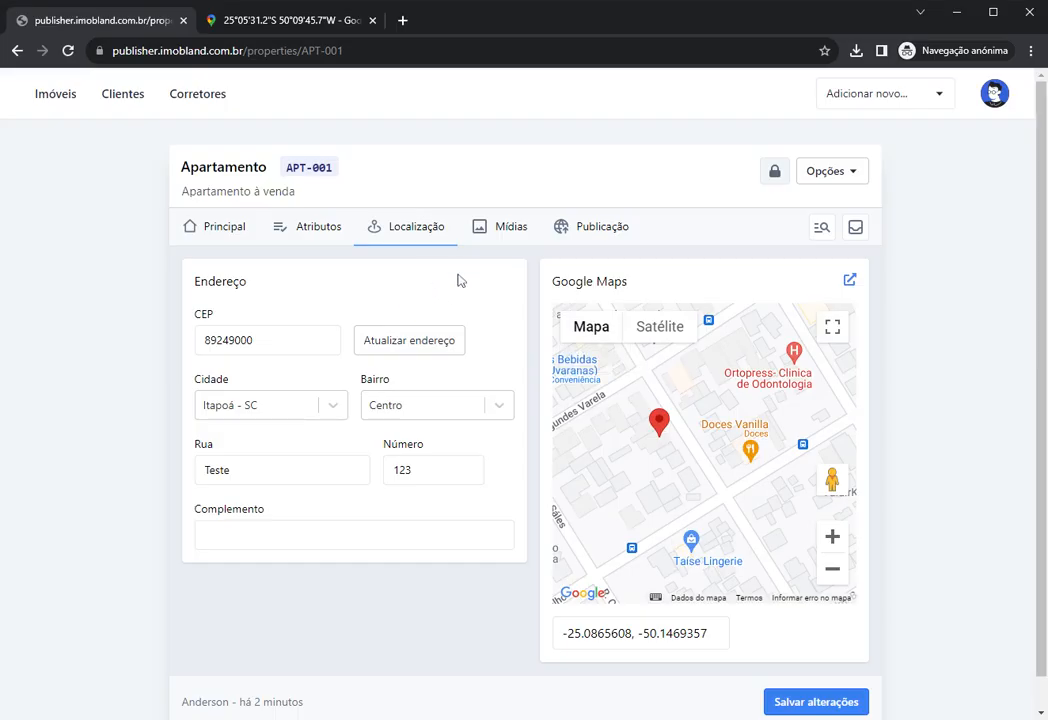
{"action": "left_click", "coordinate": [493, 236]}
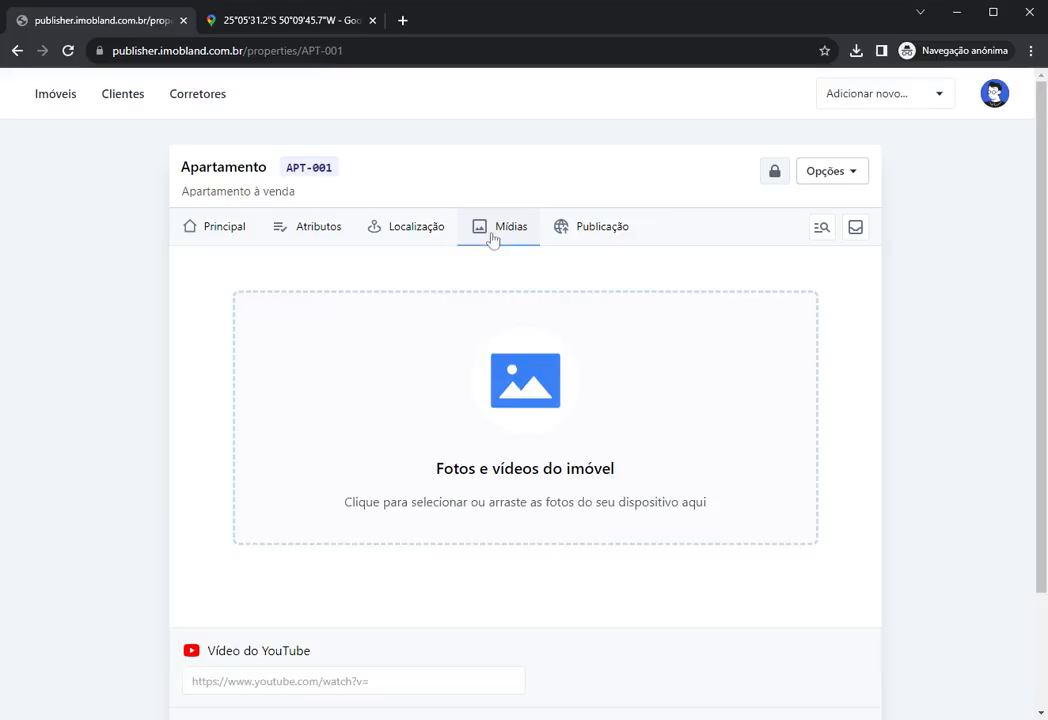
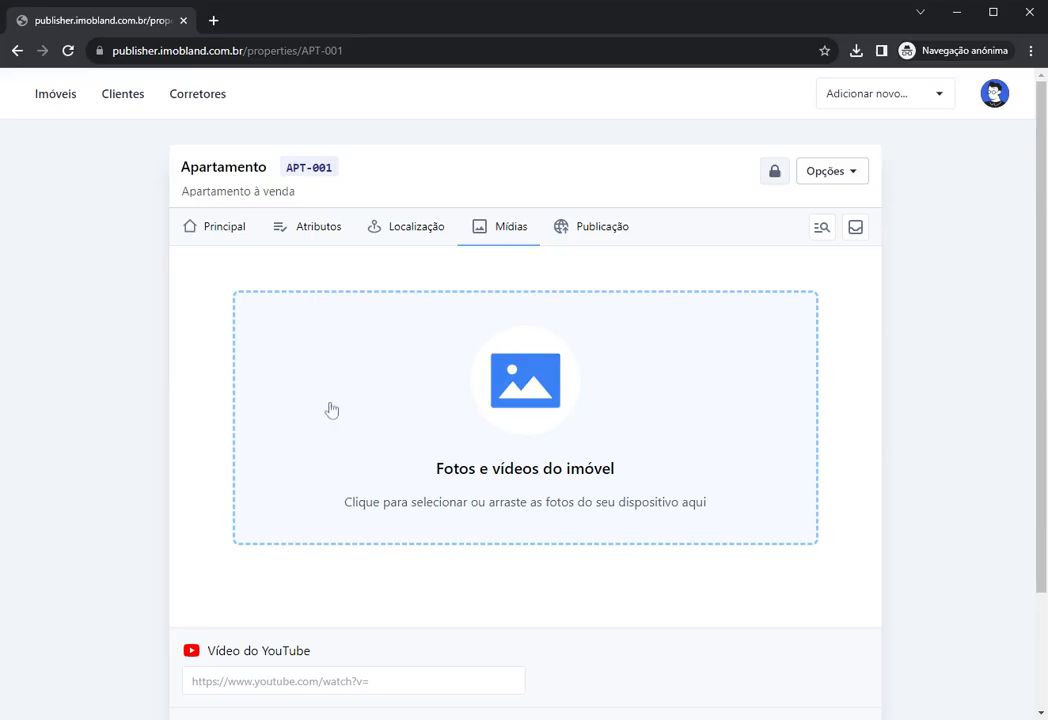
Step: Upload the living-room photo to APT-001's Mídias and save the property
{"action": "left_click", "coordinate": [411, 399]}
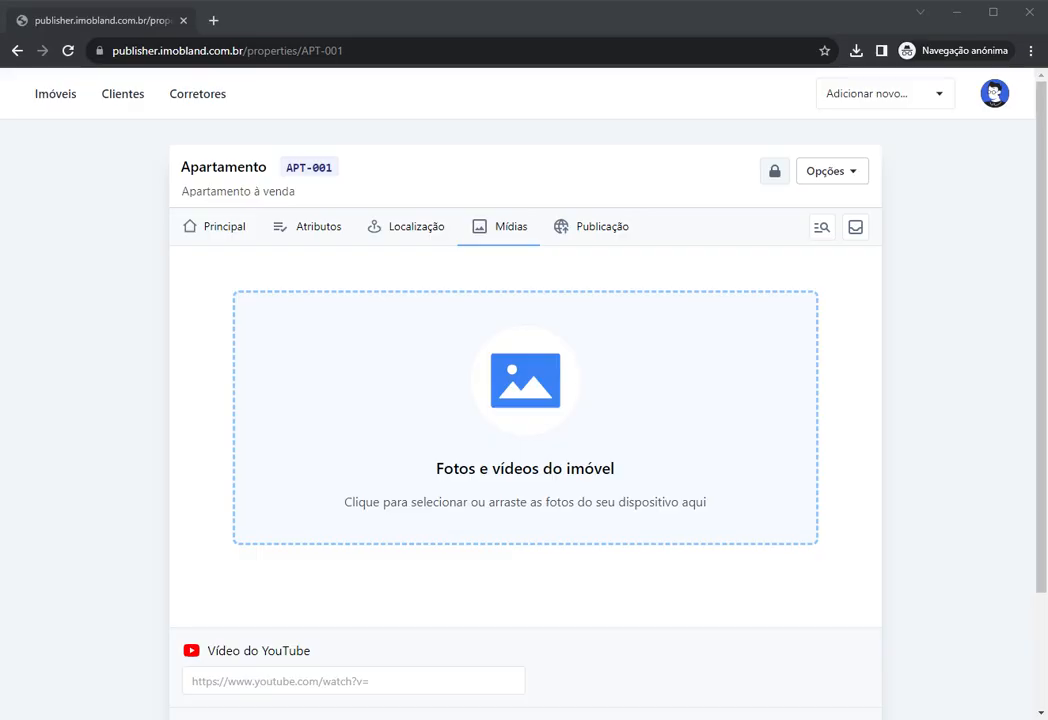
{"action": "scroll", "coordinate": [1013, 430], "scroll_direction": "down", "scroll_amount": 3}
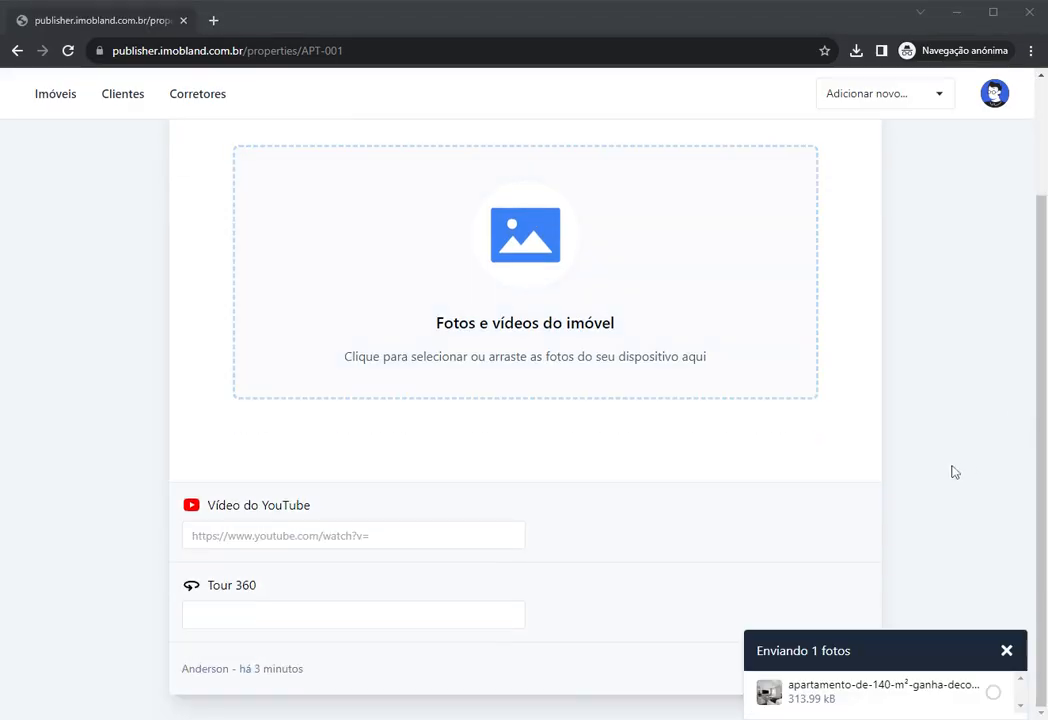
{"action": "scroll", "coordinate": [952, 478], "scroll_direction": "up", "scroll_amount": 3}
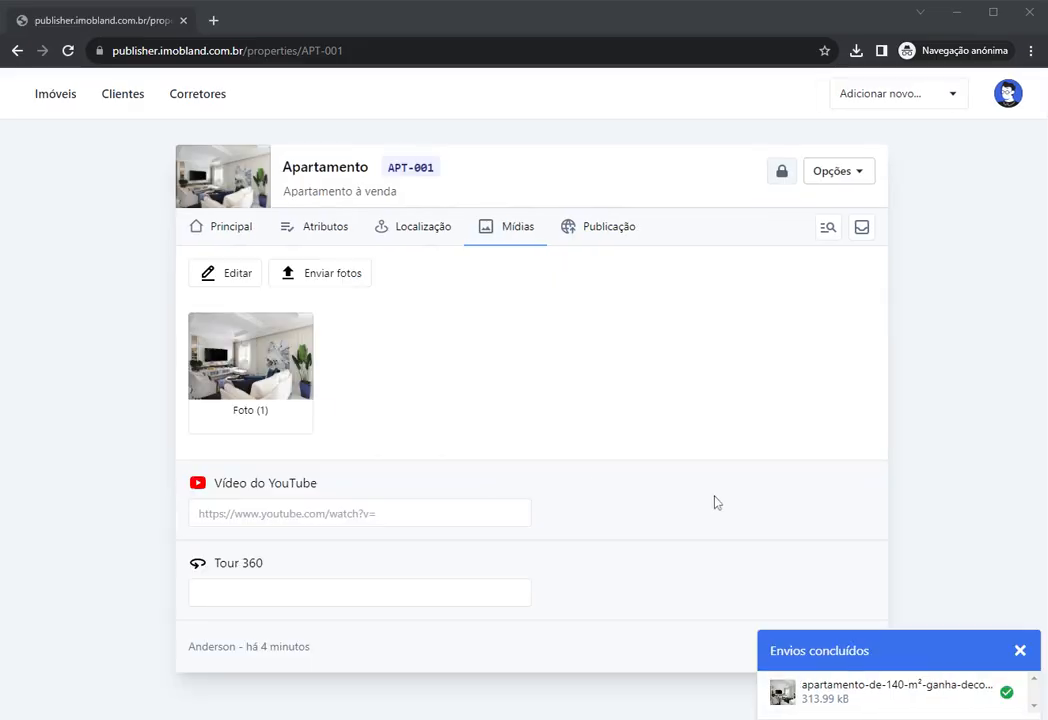
{"action": "mouse_move", "coordinate": [1003, 702]}
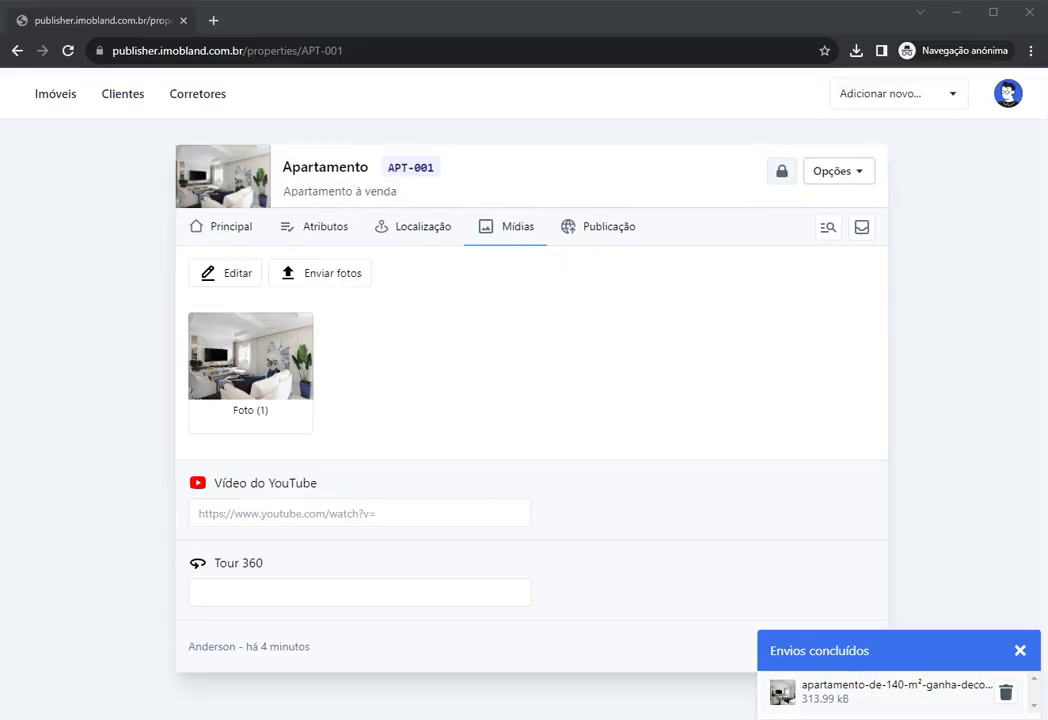
{"action": "left_click", "coordinate": [1006, 695]}
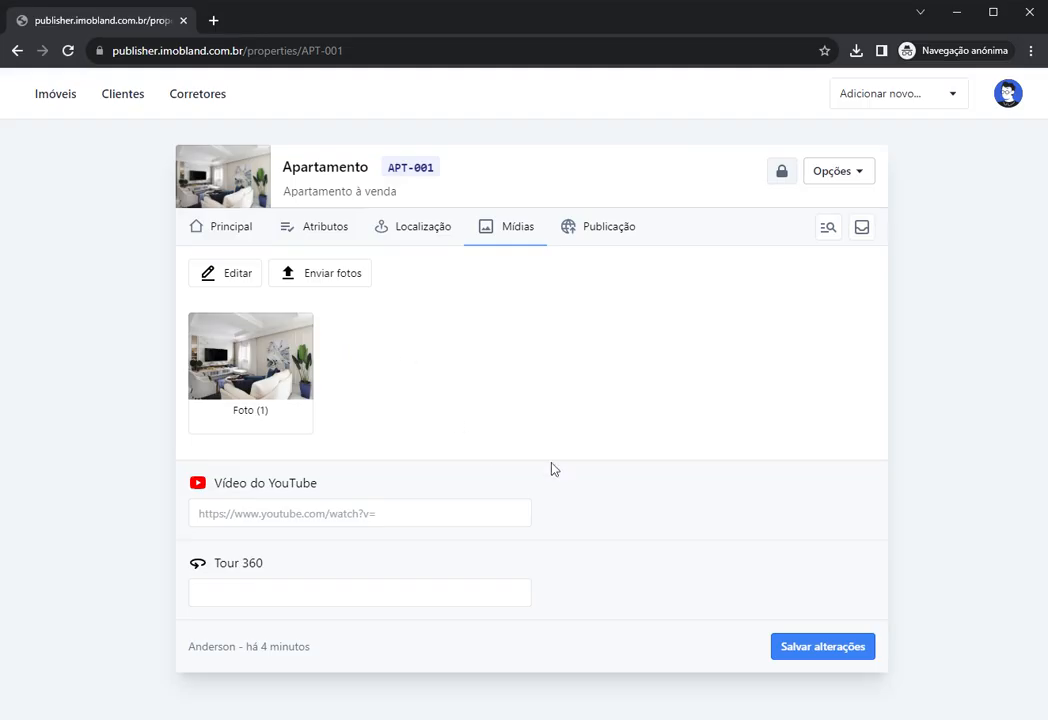
{"action": "left_click", "coordinate": [813, 652]}
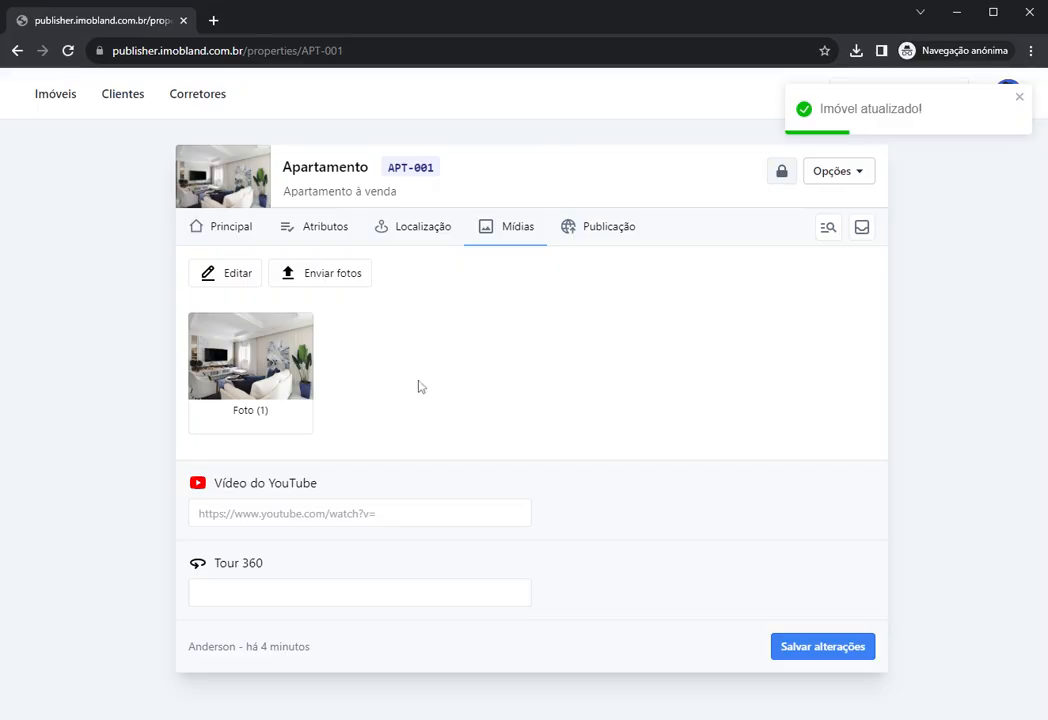
{"action": "left_click", "coordinate": [55, 100]}
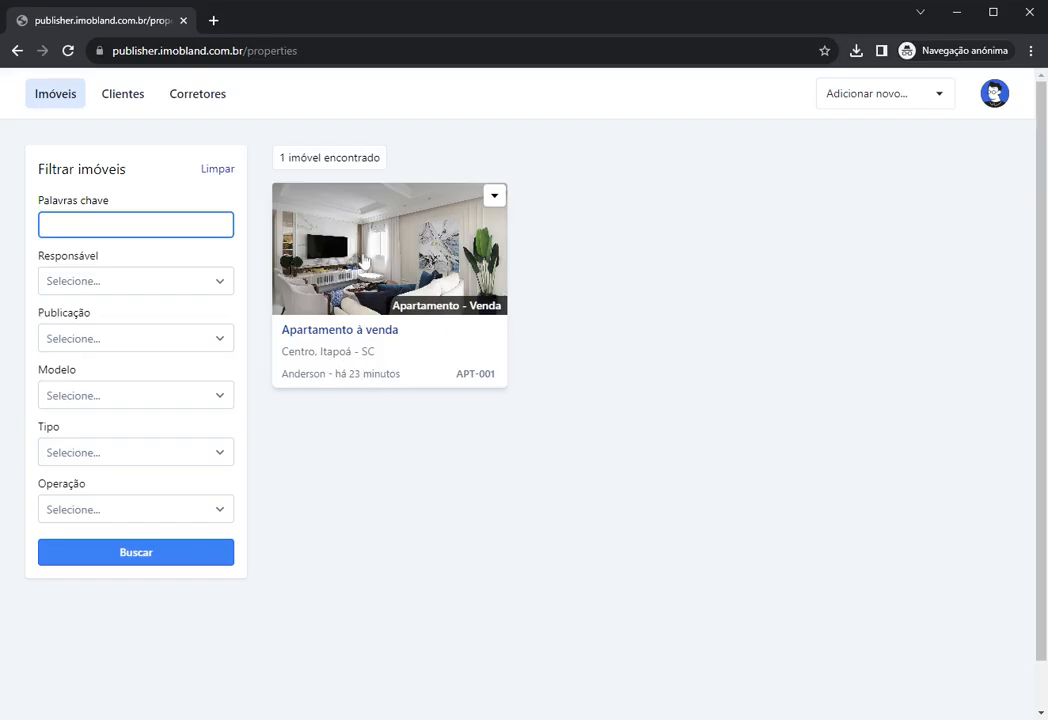
{"action": "left_click", "coordinate": [299, 215]}
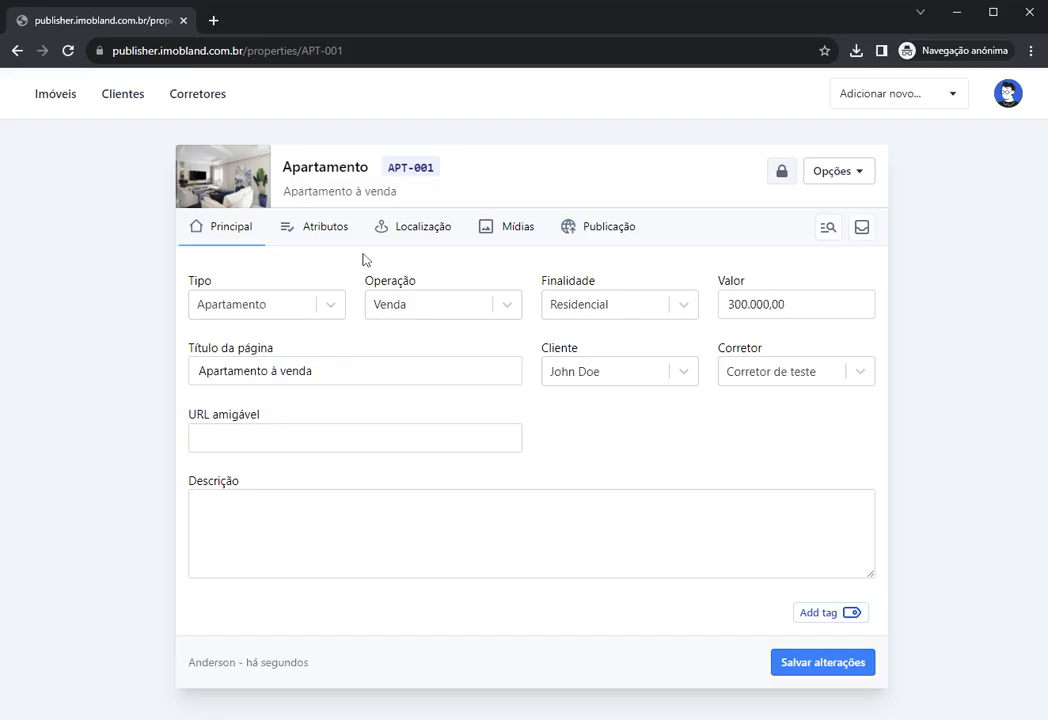
{"action": "left_click", "coordinate": [507, 233]}
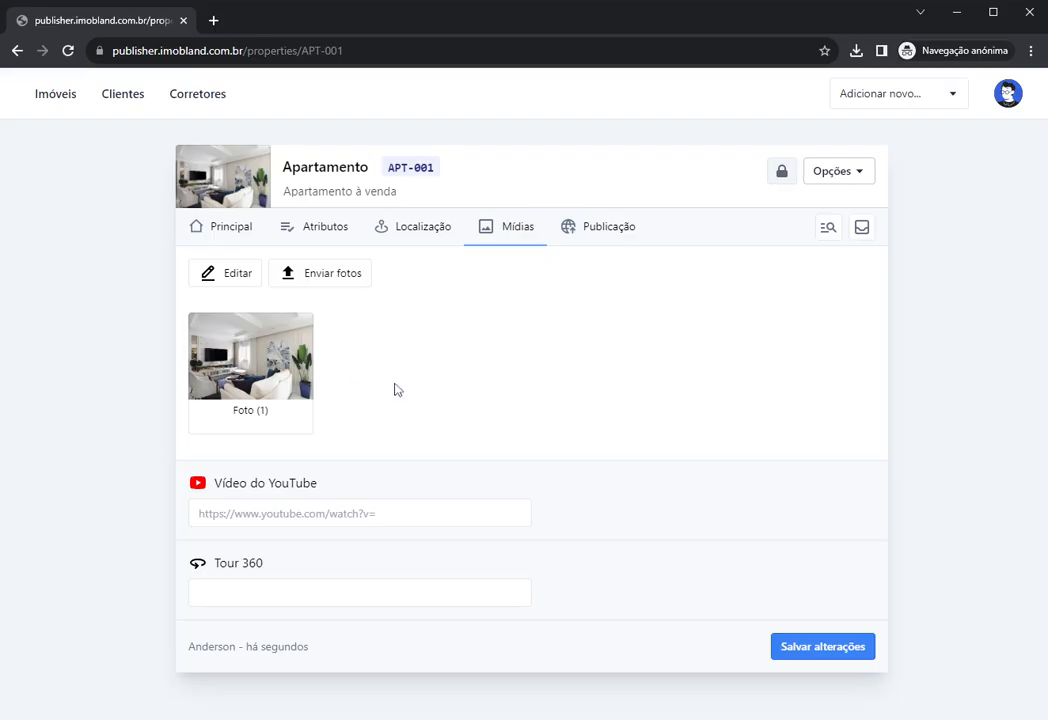
{"action": "left_click", "coordinate": [364, 592]}
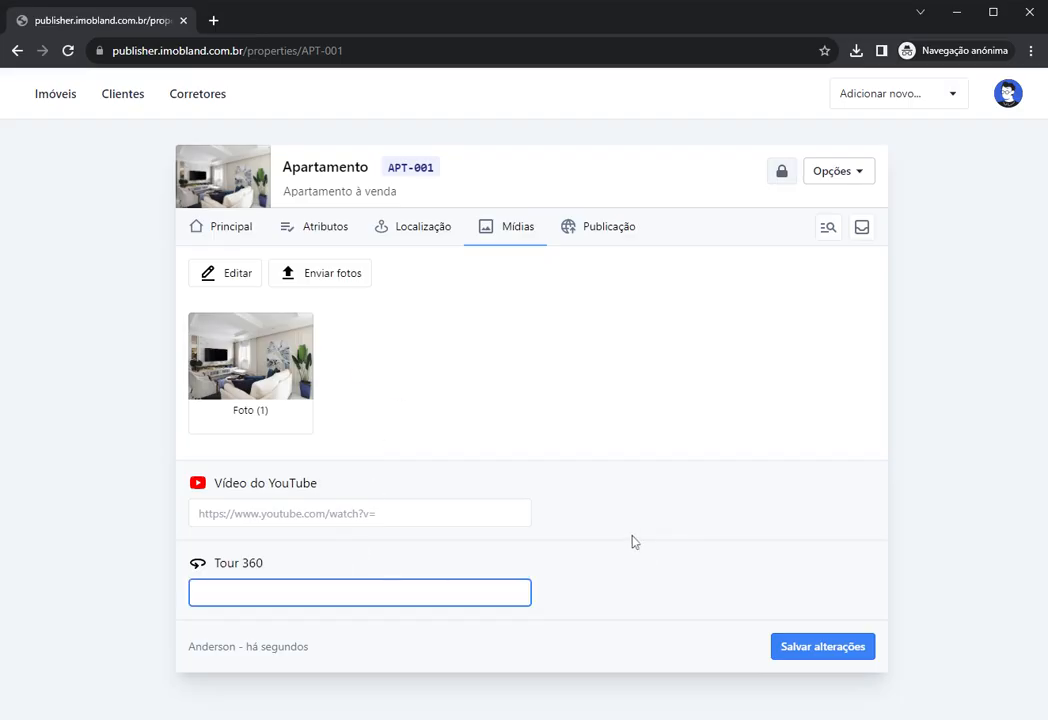
{"action": "left_click", "coordinate": [472, 396]}
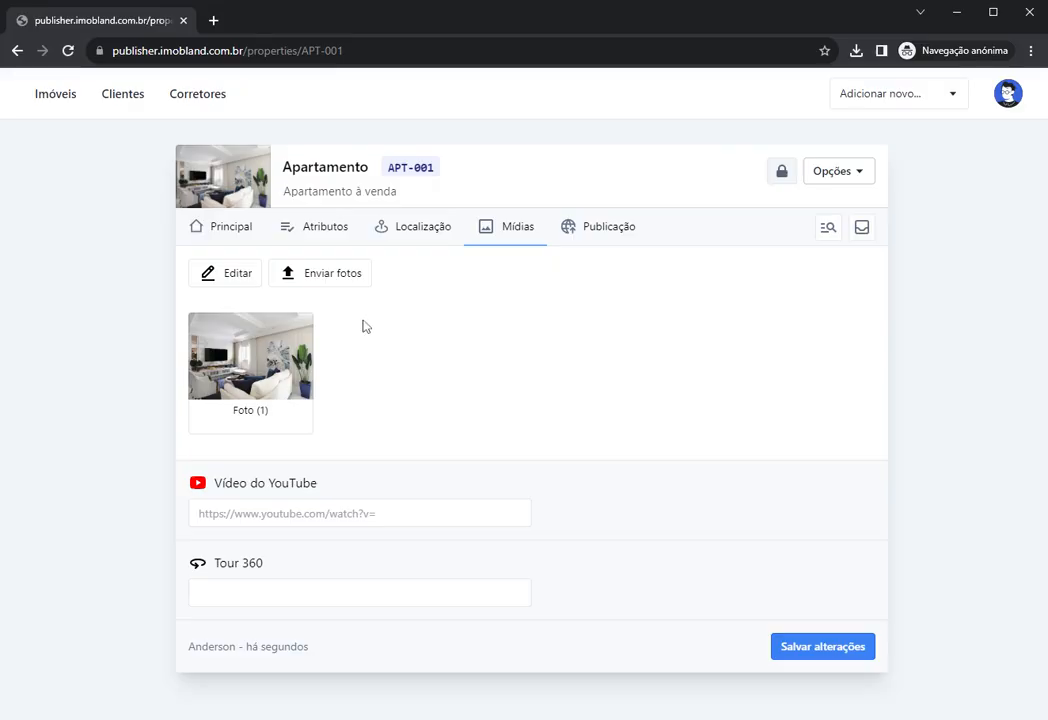
Step: Upload th.jfif as a second photo in APT-001's media
{"action": "left_click", "coordinate": [310, 280]}
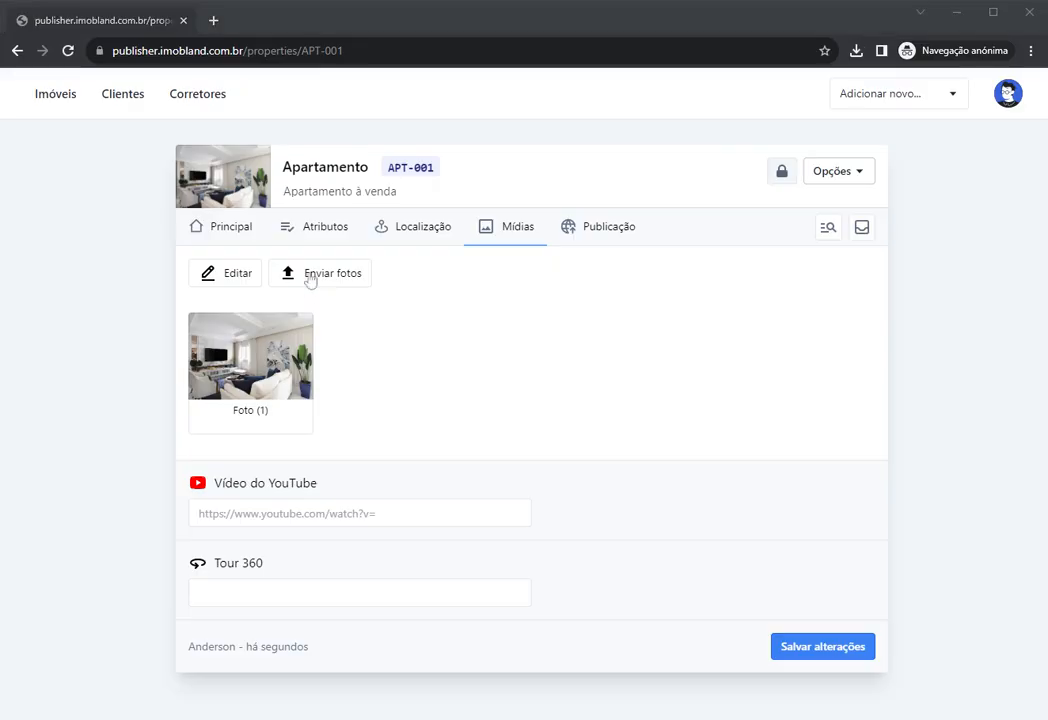
{"action": "double_click", "coordinate": [170, 265]}
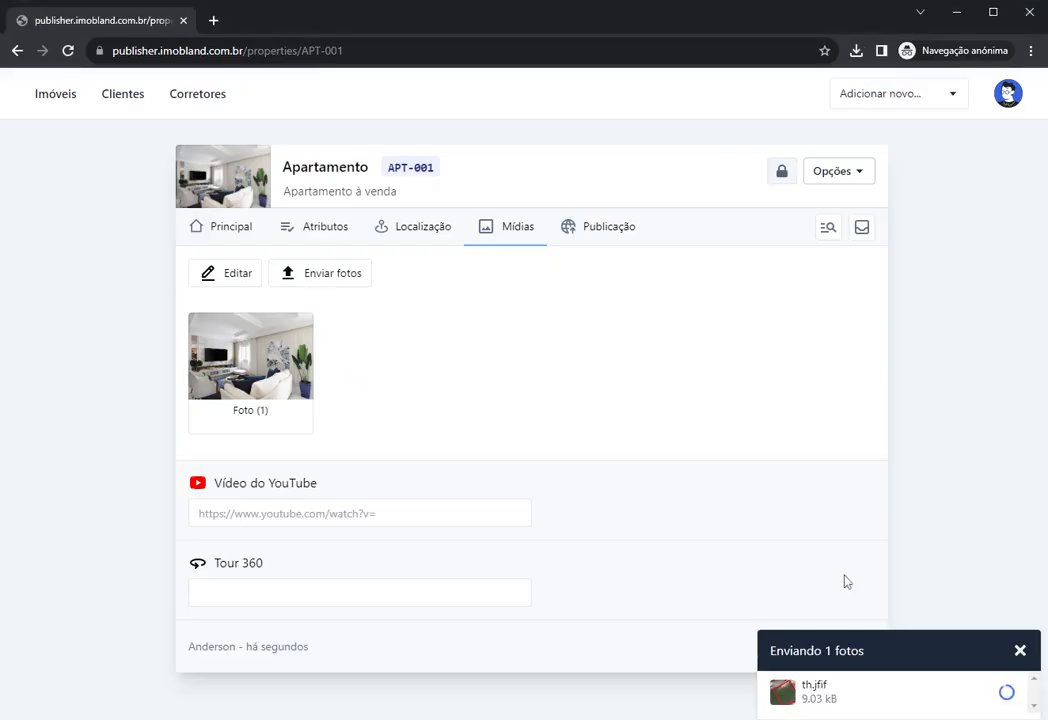
{"action": "left_click", "coordinate": [1020, 652]}
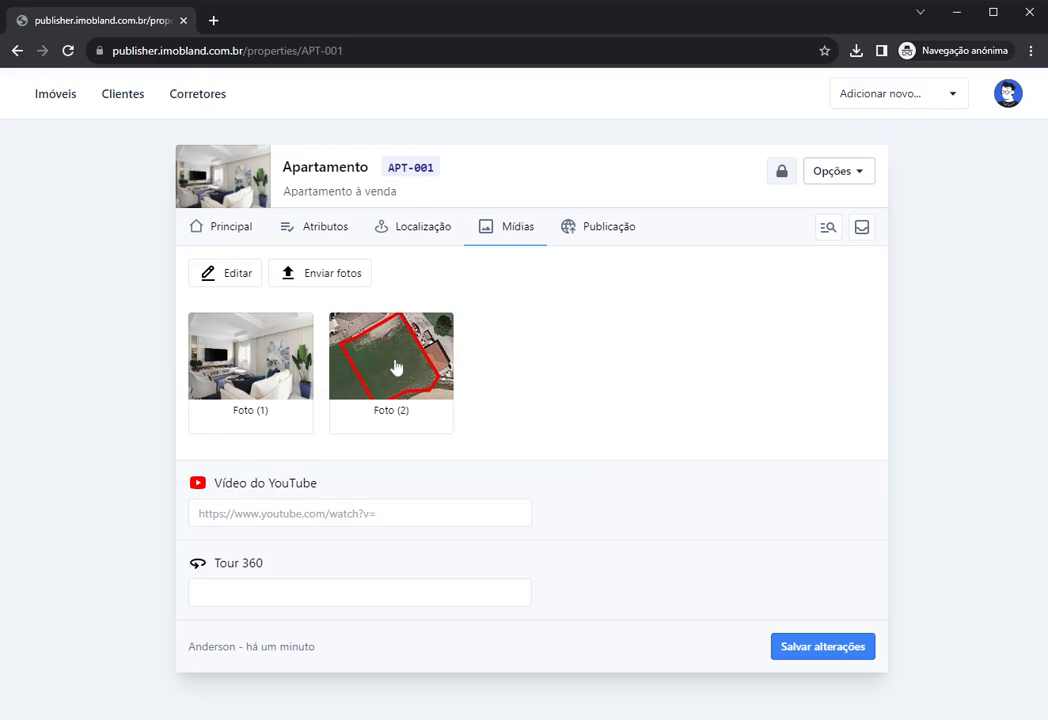
Step: Preview the living-room and aerial lot photos full screen in the lightbox
{"action": "left_click", "coordinate": [246, 362]}
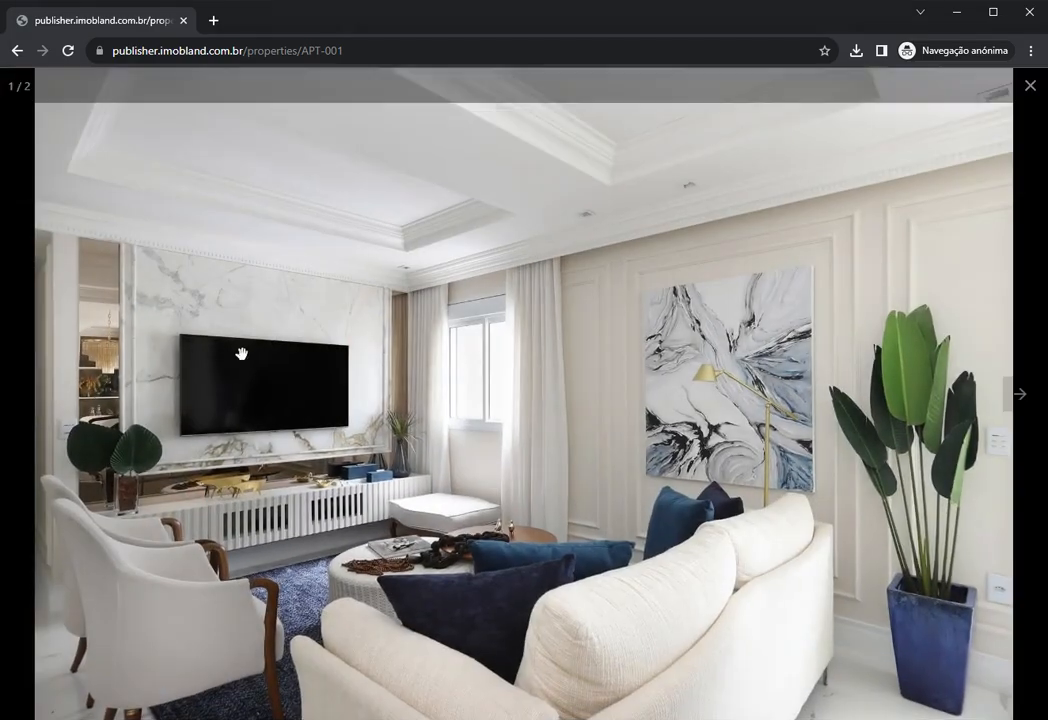
{"action": "key", "text": "Escape"}
{"action": "left_click", "coordinate": [384, 364]}
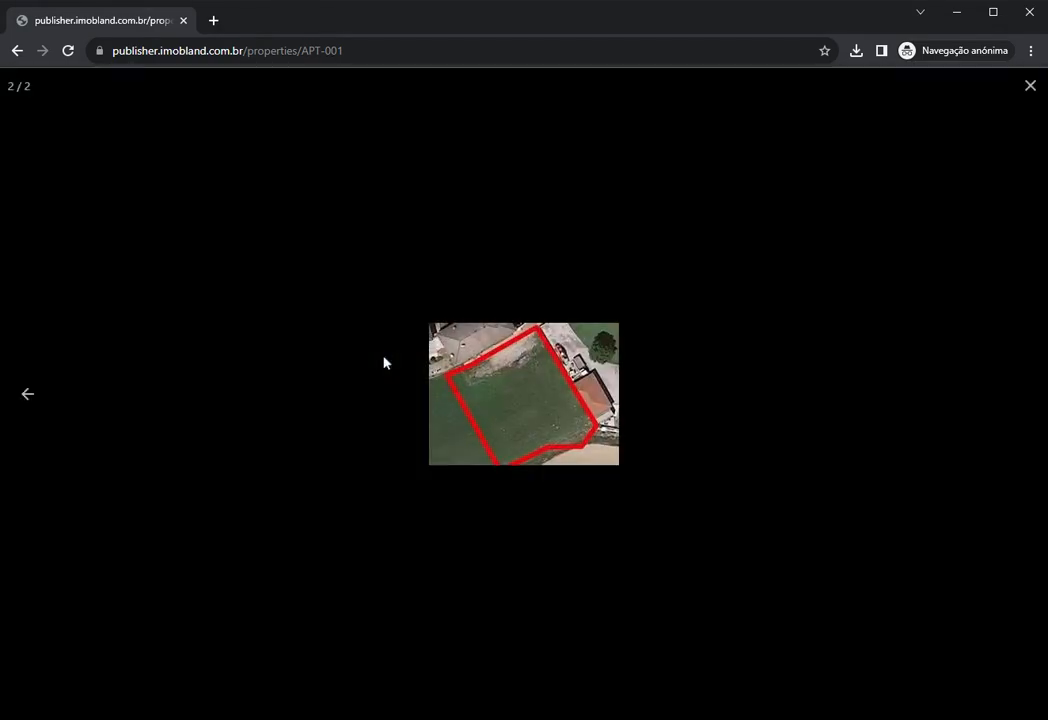
{"action": "key", "text": "Escape"}
{"action": "left_click", "coordinate": [281, 362]}
{"action": "key", "text": "Escape"}
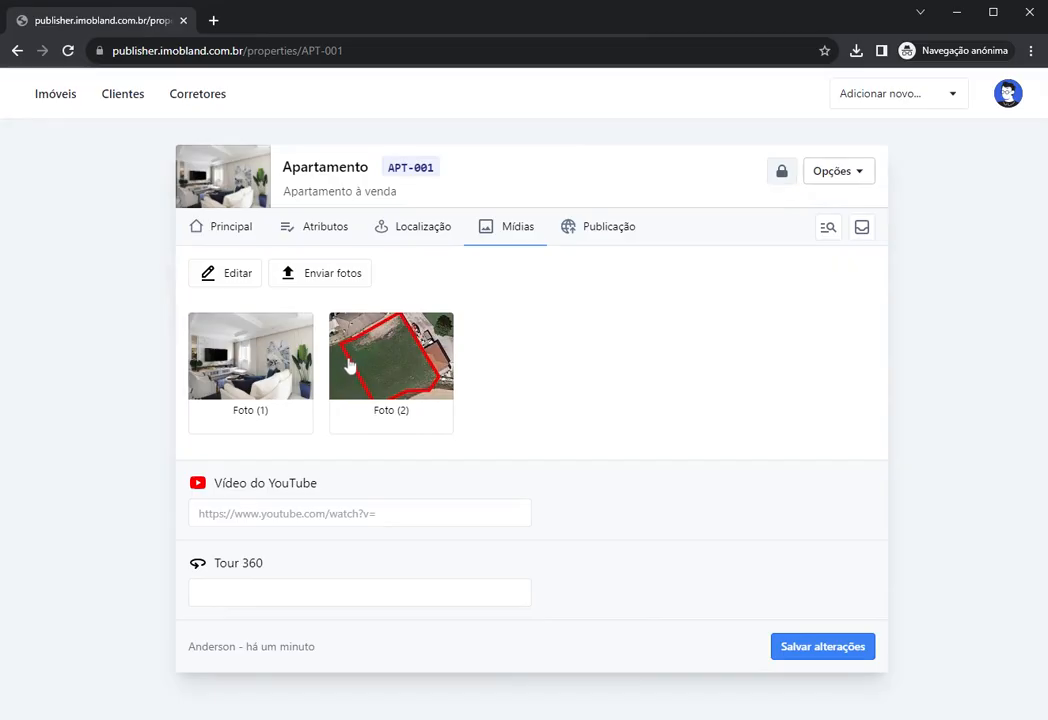
{"action": "left_click", "coordinate": [212, 286]}
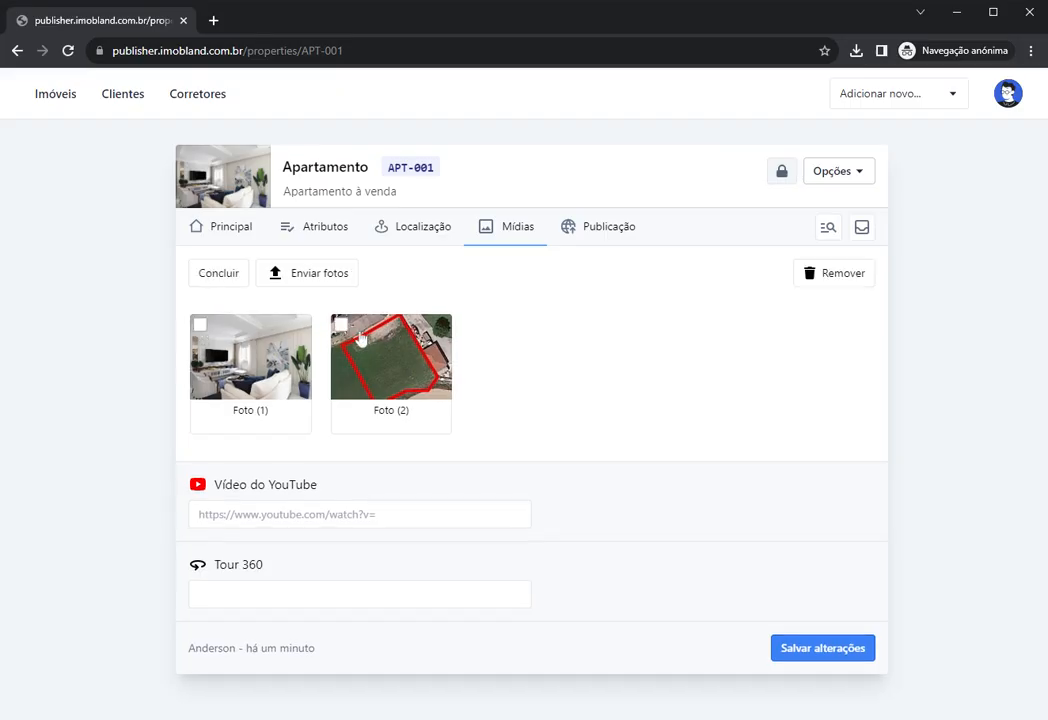
{"action": "left_click", "coordinate": [270, 390]}
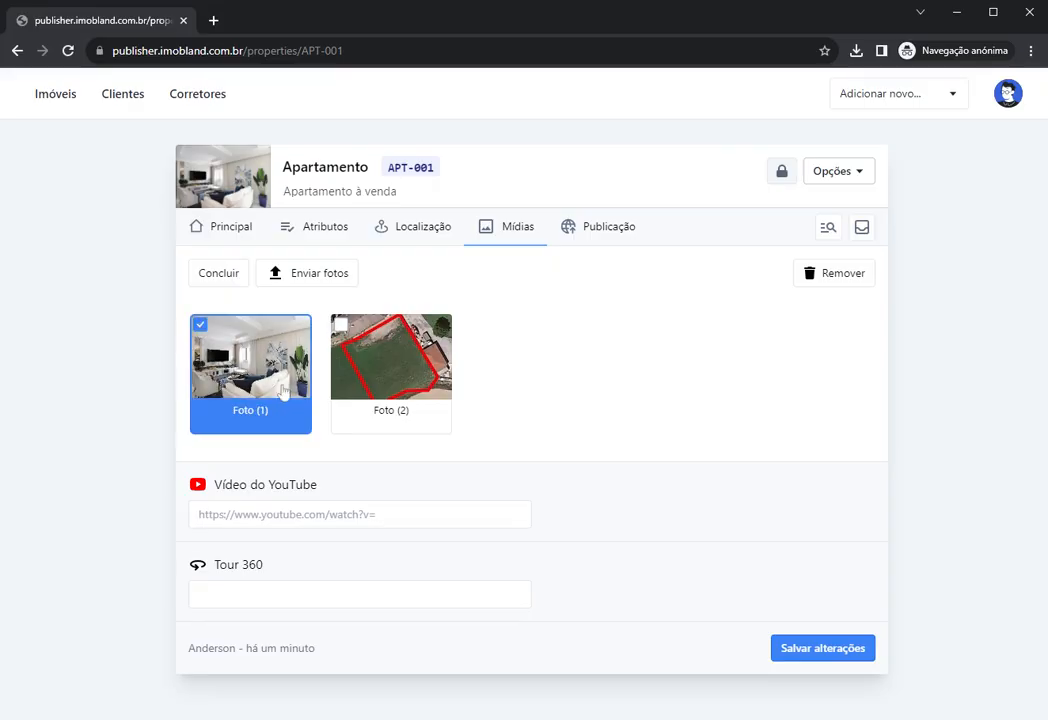
{"action": "mouse_move", "coordinate": [270, 390]}
{"action": "left_mouse_down"}
{"action": "mouse_move", "coordinate": [262, 380]}
{"action": "mouse_move", "coordinate": [390, 360]}
{"action": "mouse_move", "coordinate": [255, 374]}
{"action": "mouse_move", "coordinate": [390, 374]}
{"action": "left_mouse_up"}
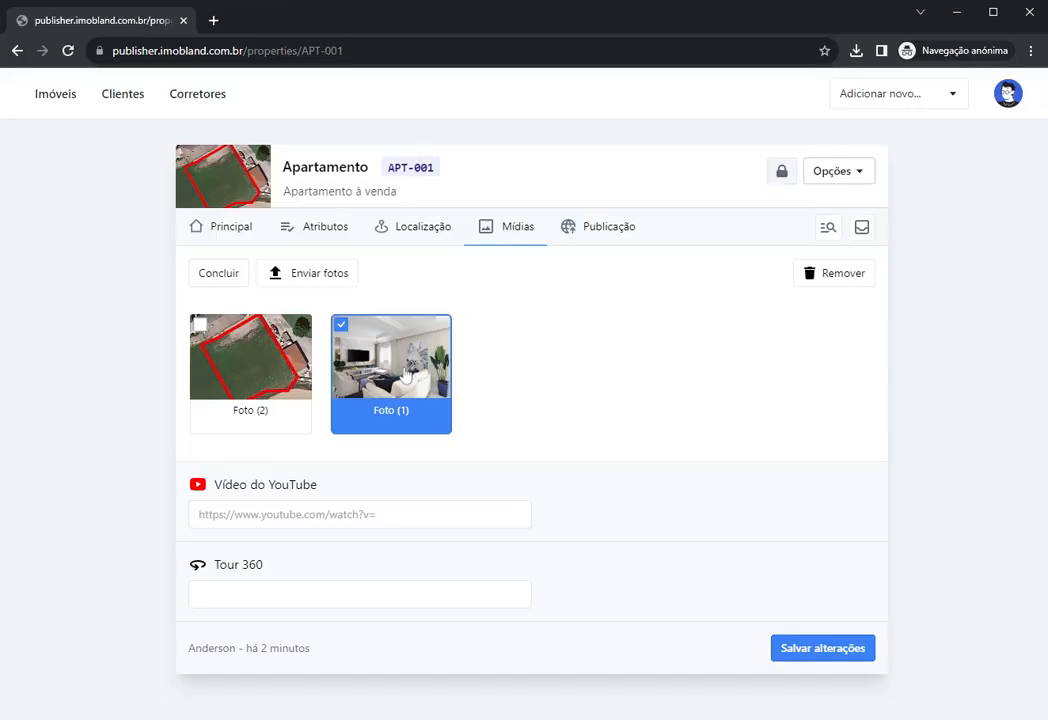
{"action": "left_click_drag", "start_coordinate": [407, 372], "coordinate": [250, 360]}
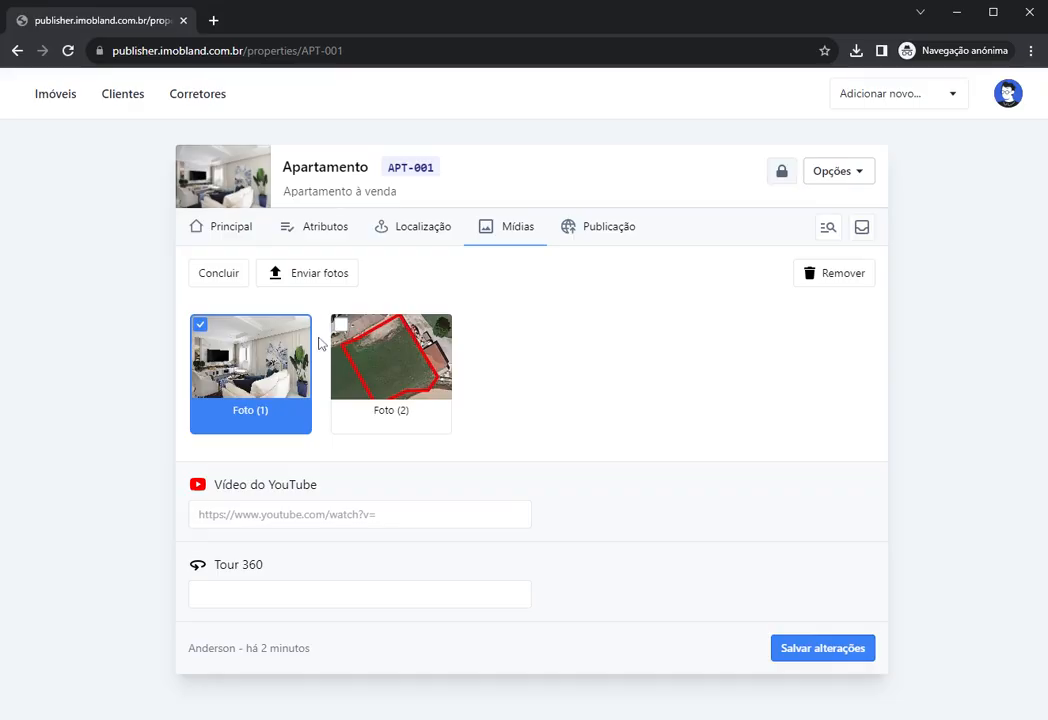
{"action": "left_click", "coordinate": [216, 281]}
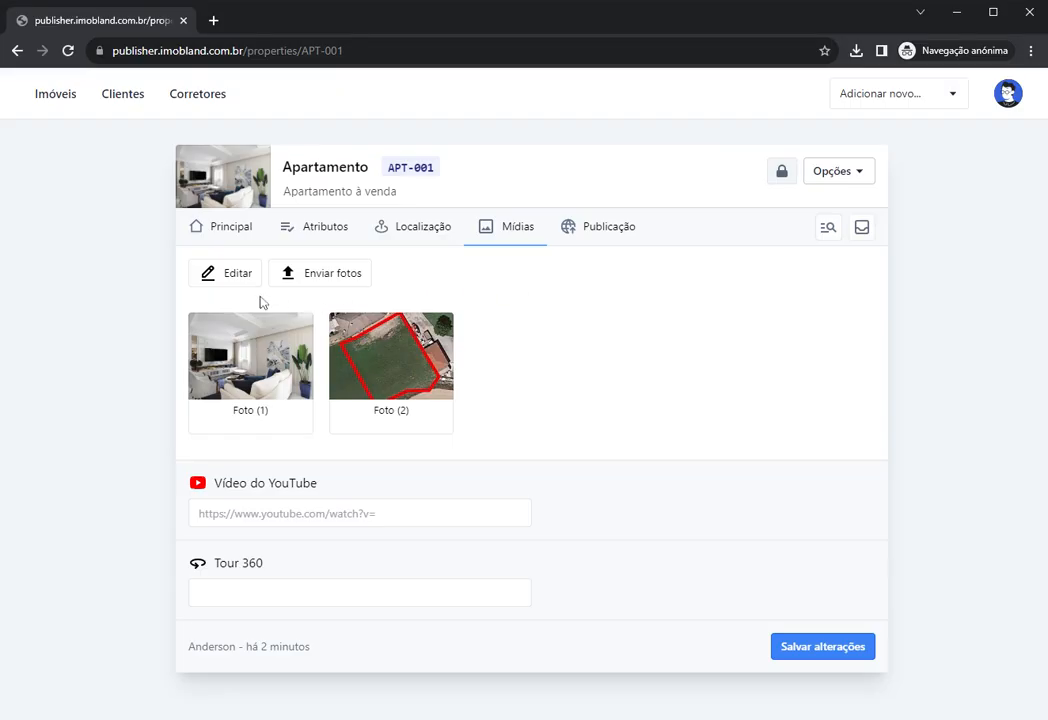
Step: Delete the aerial lot photo, Foto (2), from APT-001's media
{"action": "left_click", "coordinate": [226, 280]}
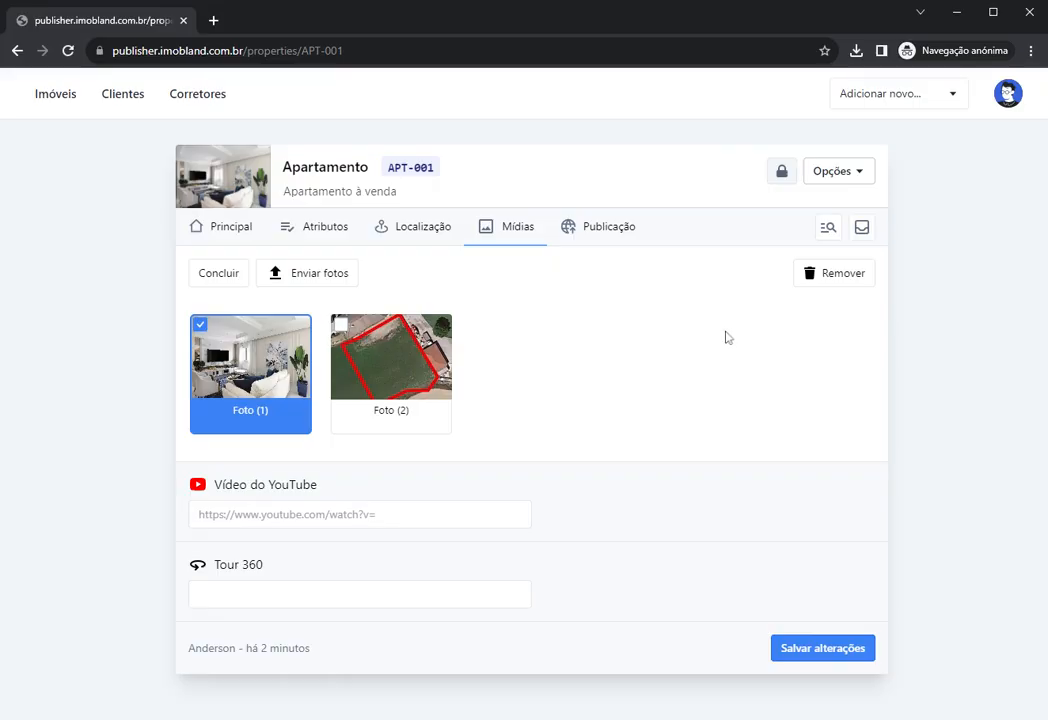
{"action": "left_click", "coordinate": [345, 326]}
{"action": "left_click", "coordinate": [256, 340]}
{"action": "left_click", "coordinate": [823, 275]}
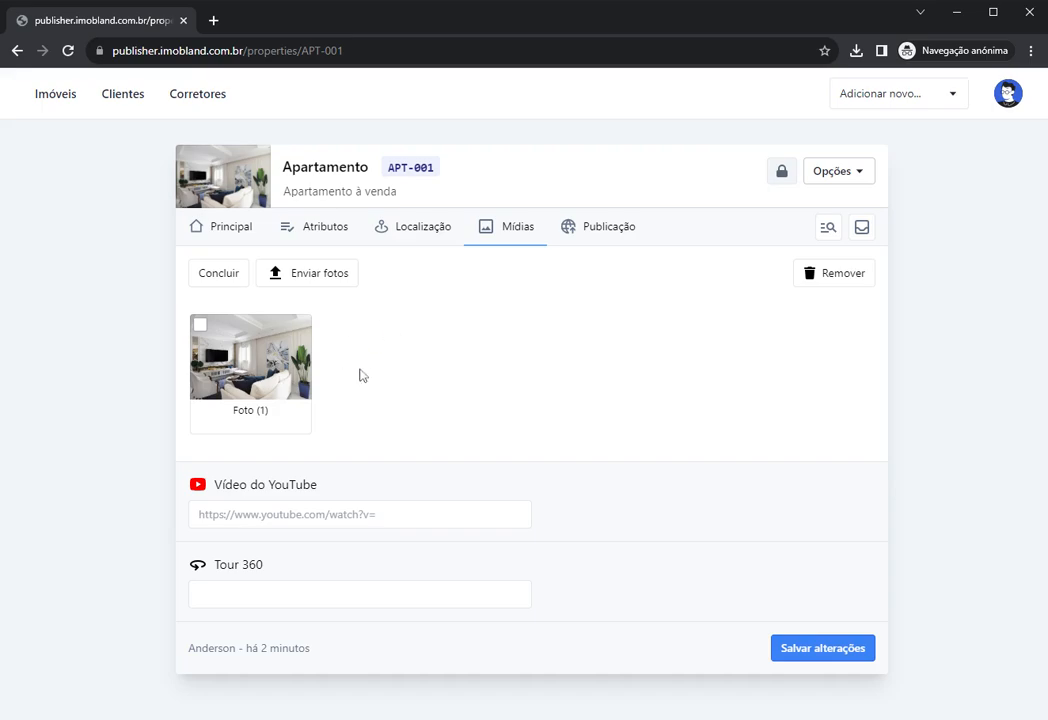
{"action": "left_click", "coordinate": [220, 275]}
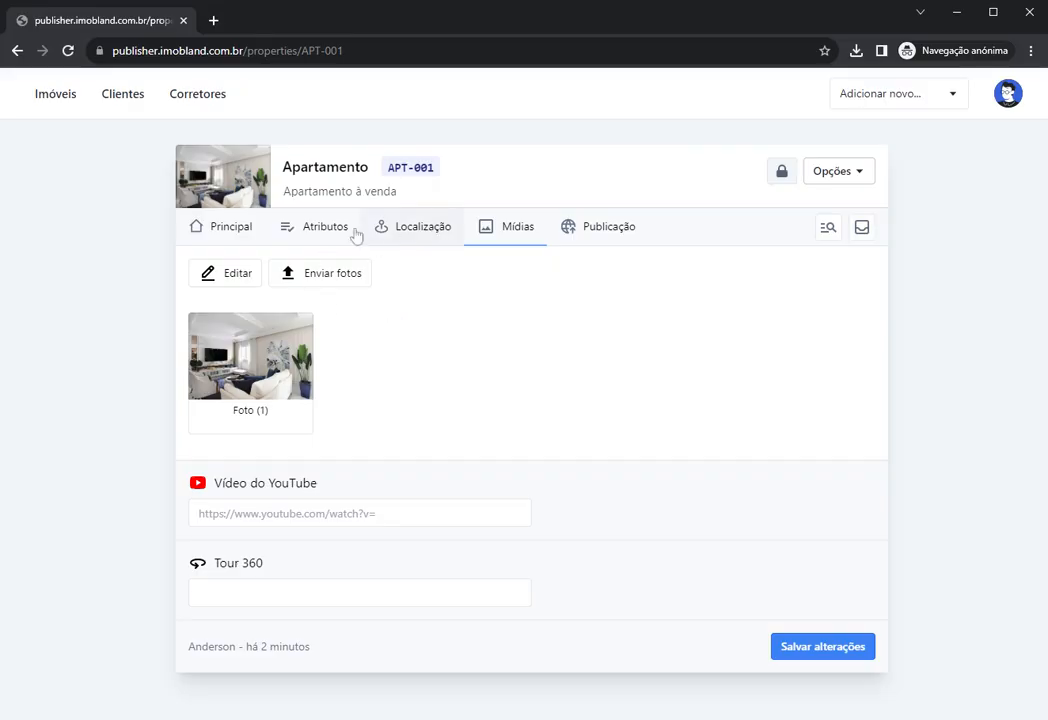
Step: Save APT-001 and reopen its Mídias to confirm only the living-room photo remains
{"action": "left_click", "coordinate": [322, 230]}
{"action": "left_click", "coordinate": [497, 230]}
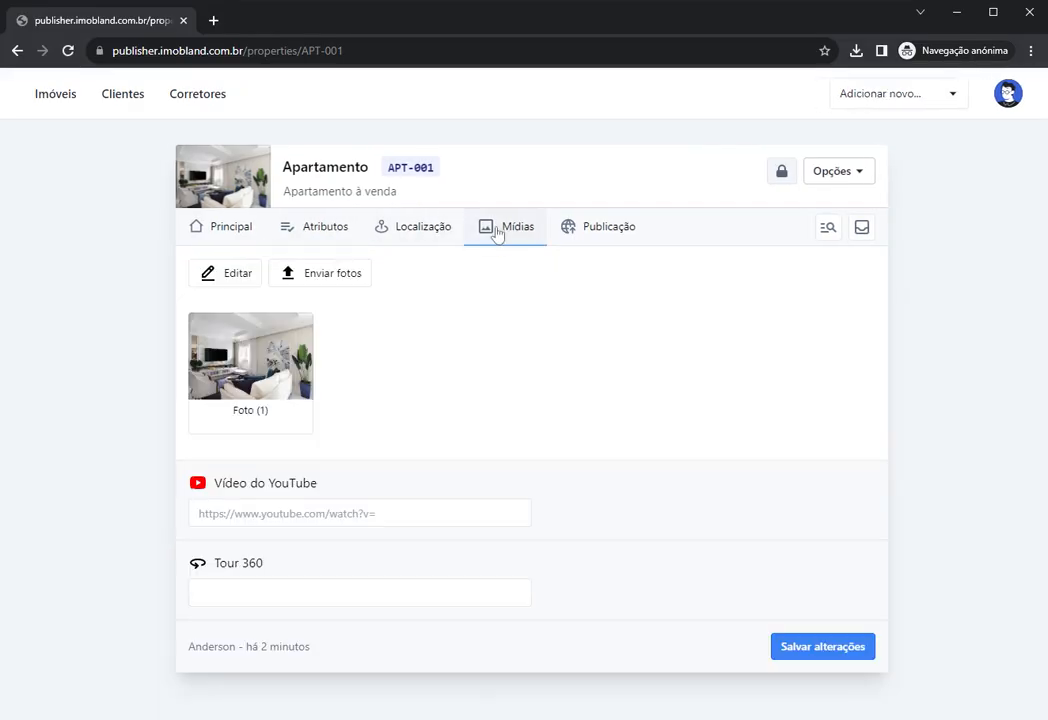
{"action": "left_click", "coordinate": [820, 655]}
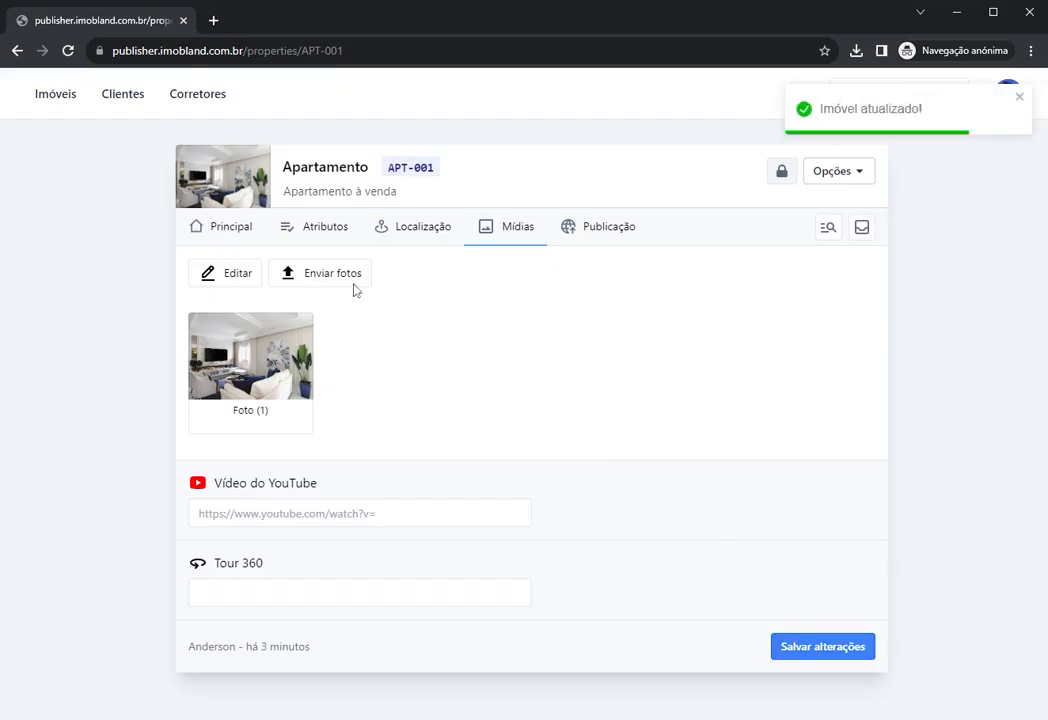
{"action": "left_click", "coordinate": [56, 91]}
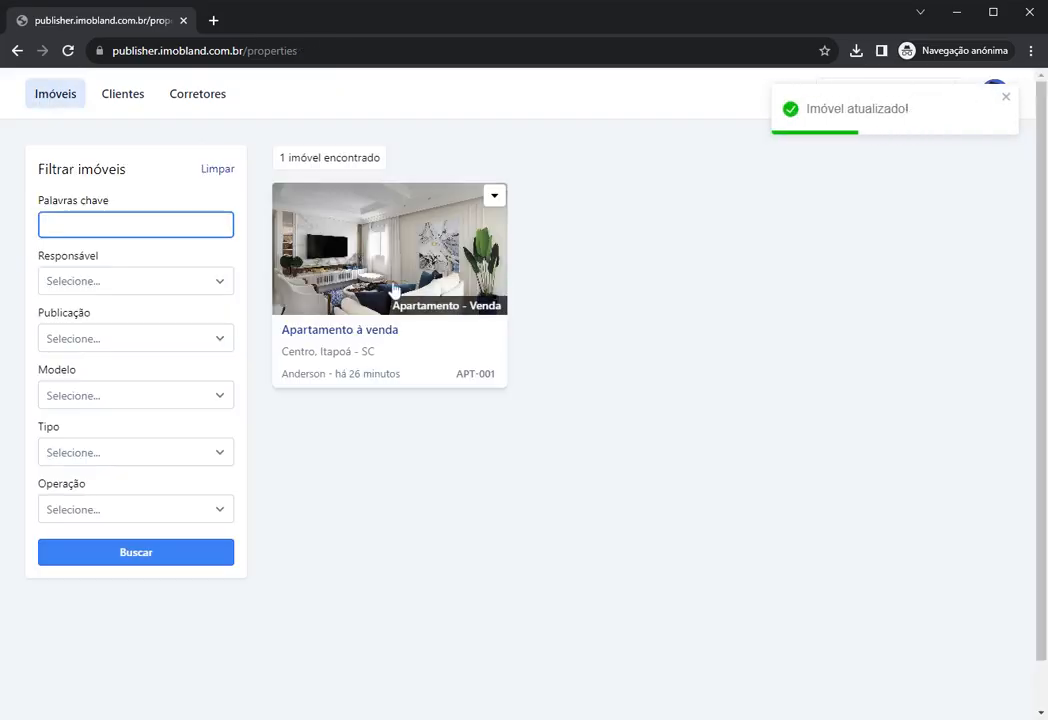
{"action": "left_click", "coordinate": [377, 255]}
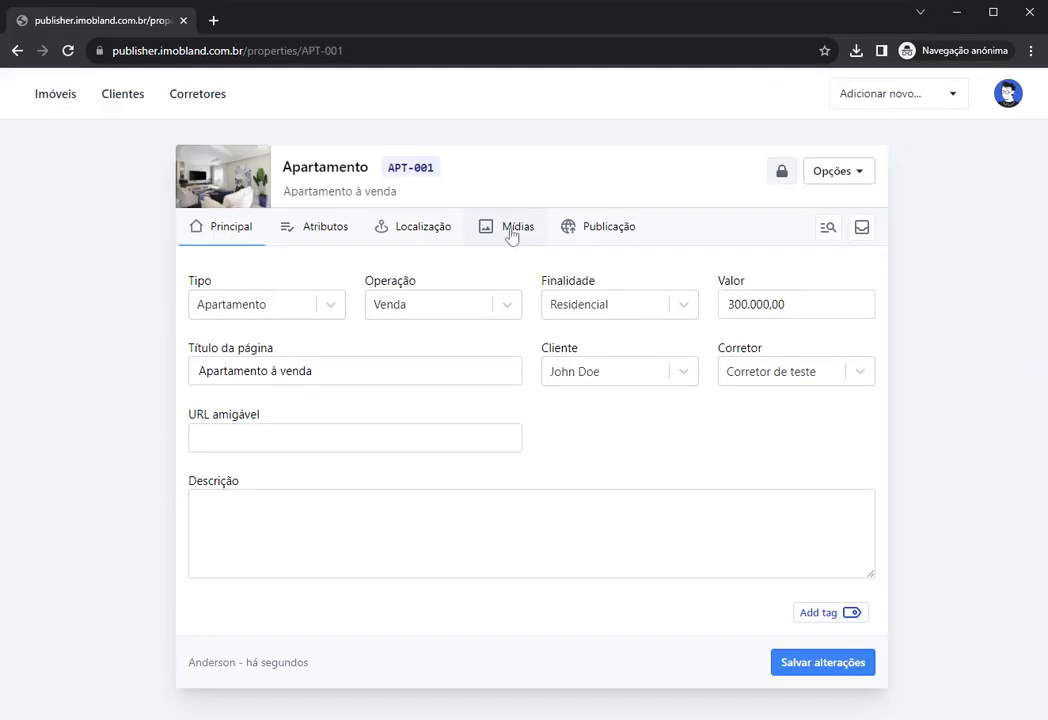
{"action": "left_click", "coordinate": [512, 232]}
{"action": "left_click", "coordinate": [422, 511]}
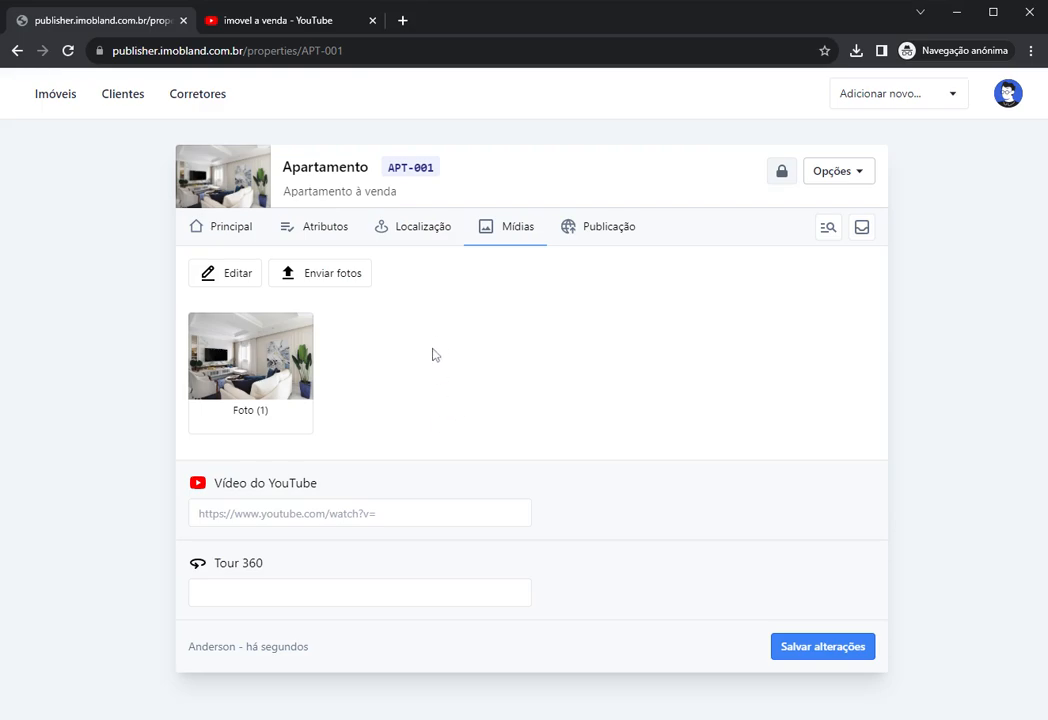
Step: Browse the 'imovel a venda' YouTube results and check the publisher's video link field
{"action": "left_click", "coordinate": [226, 20]}
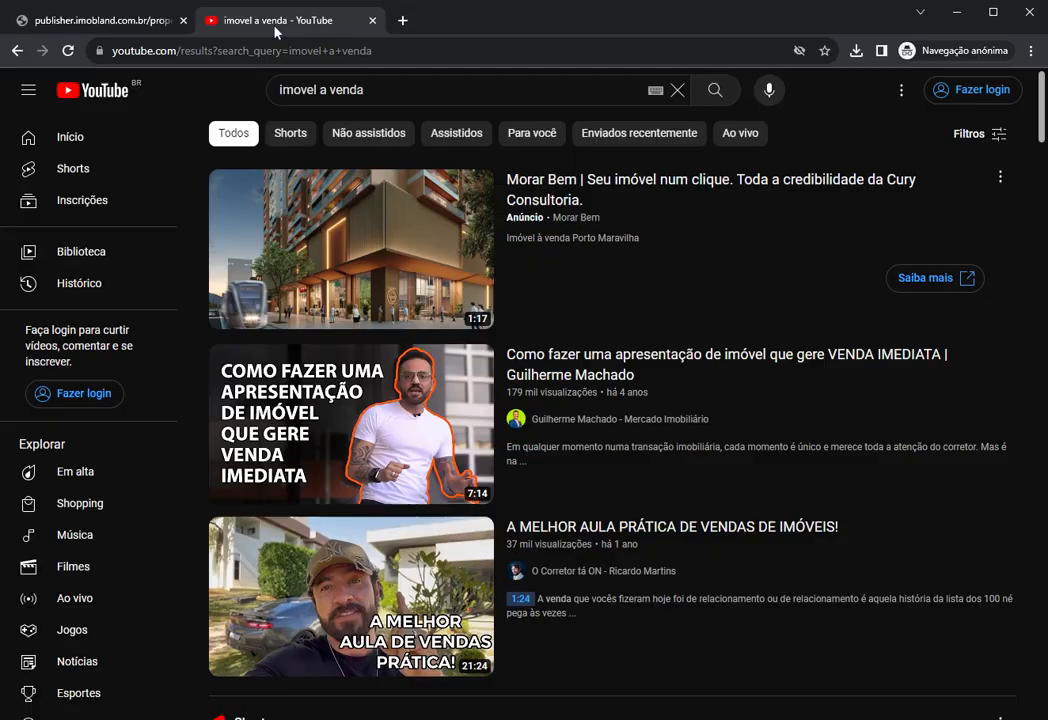
{"action": "left_click", "coordinate": [378, 90]}
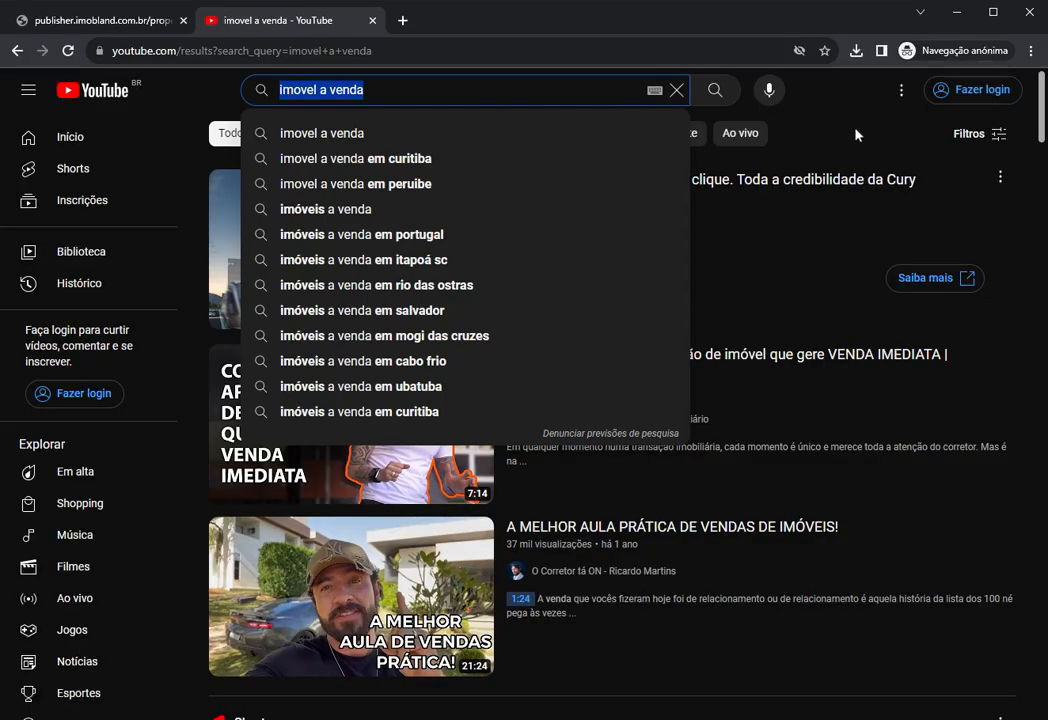
{"action": "left_click", "coordinate": [855, 135]}
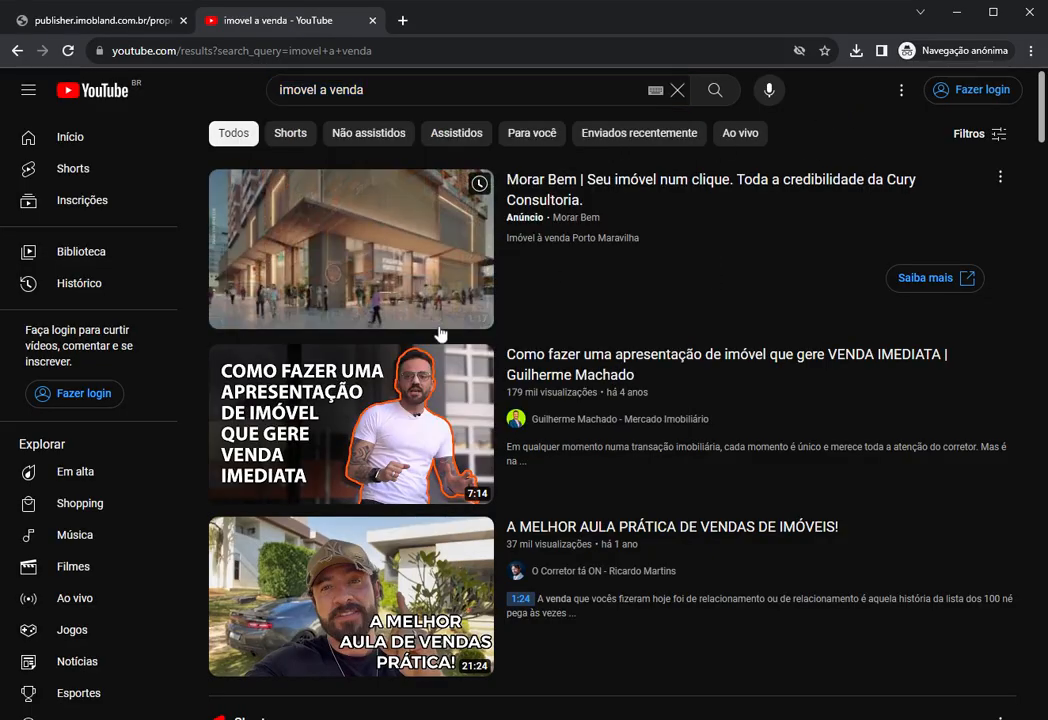
{"action": "scroll", "coordinate": [370, 430], "scroll_direction": "down", "scroll_amount": 5}
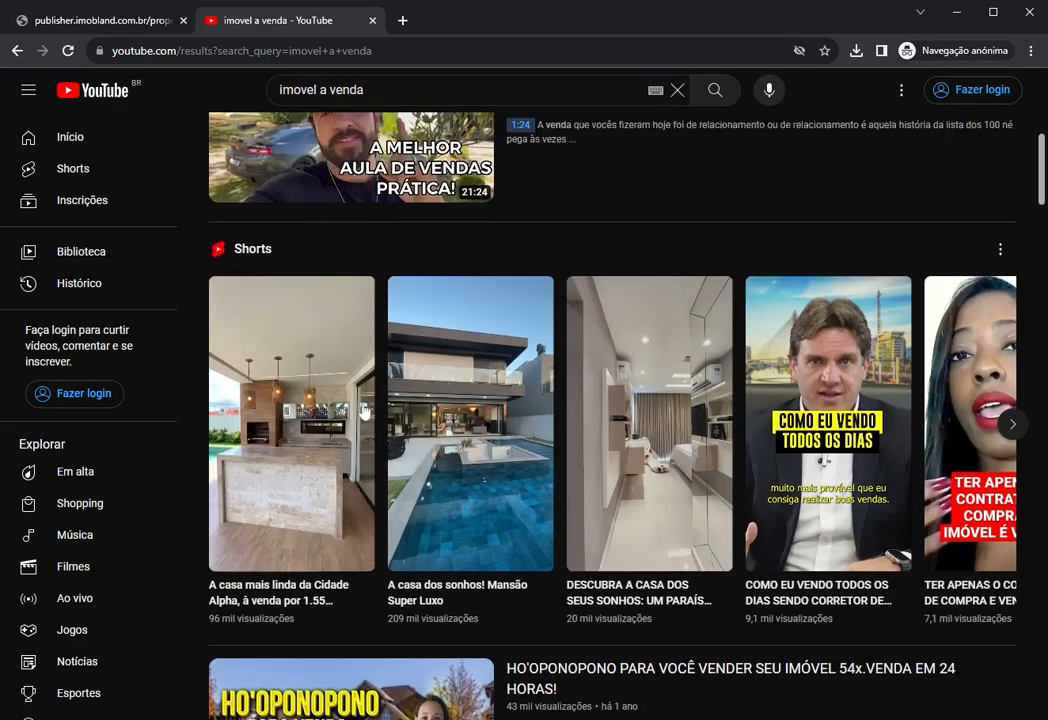
{"action": "scroll", "coordinate": [370, 430], "scroll_direction": "up", "scroll_amount": 5}
{"action": "scroll", "coordinate": [370, 441], "scroll_direction": "down", "scroll_amount": 5}
{"action": "scroll", "coordinate": [371, 441], "scroll_direction": "down", "scroll_amount": 3}
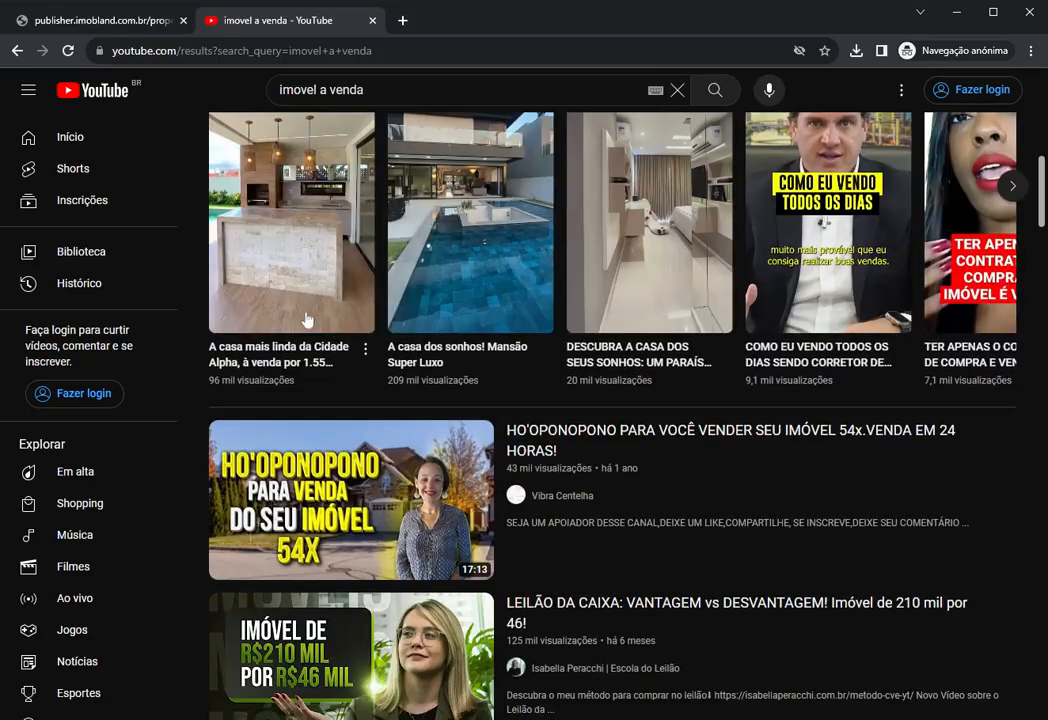
{"action": "scroll", "coordinate": [405, 393], "scroll_direction": "up", "scroll_amount": 3}
{"action": "scroll", "coordinate": [565, 389], "scroll_direction": "up", "scroll_amount": 5}
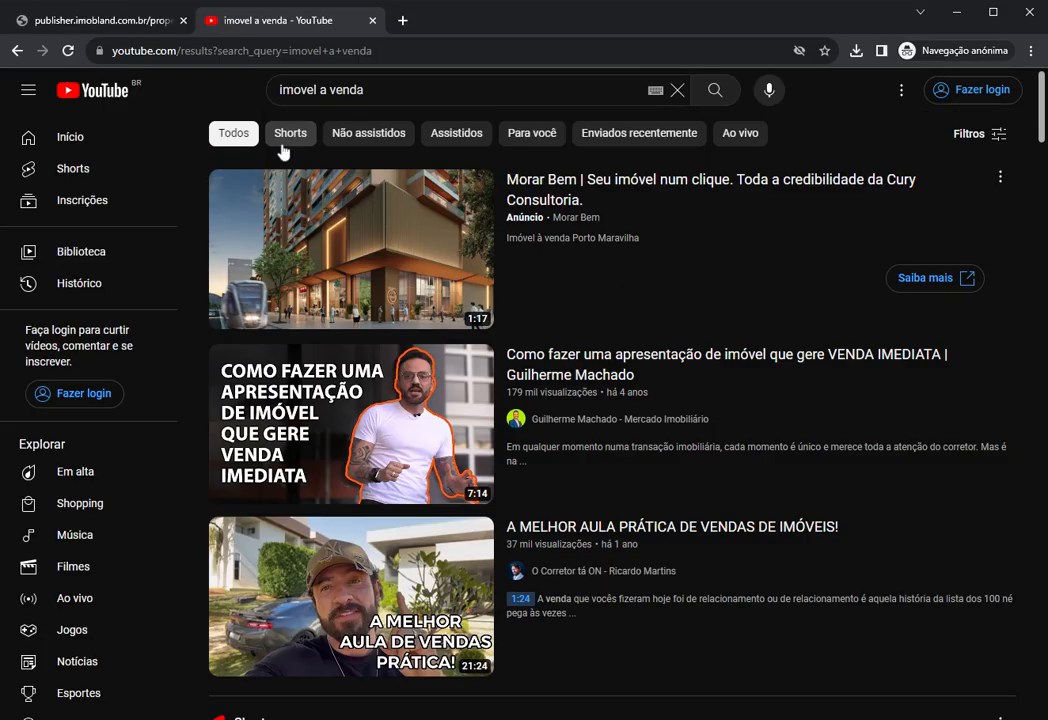
{"action": "left_click", "coordinate": [107, 21]}
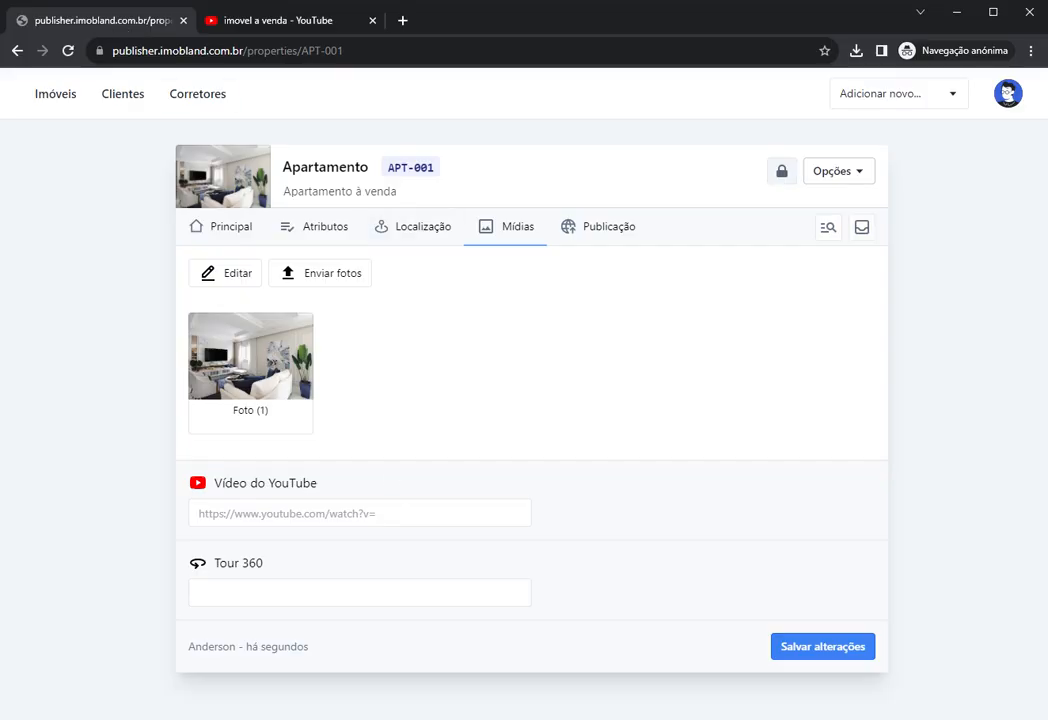
{"action": "left_click", "coordinate": [360, 513]}
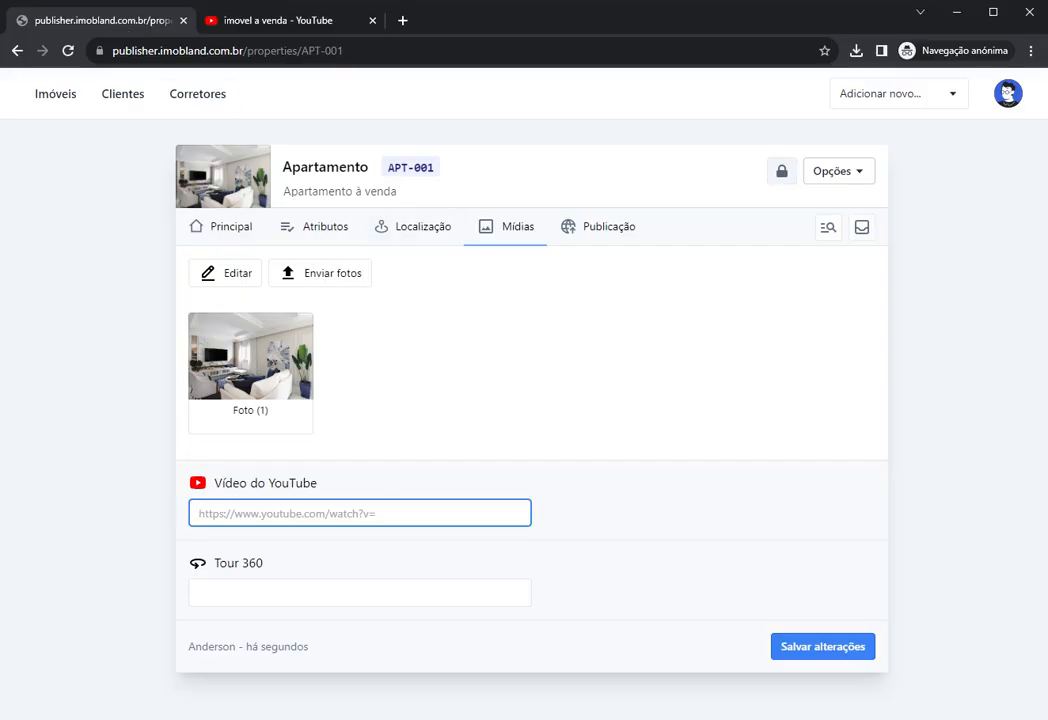
Step: Open the property-presentation video, copy its URL, and return to the publisher
{"action": "left_click", "coordinate": [270, 20]}
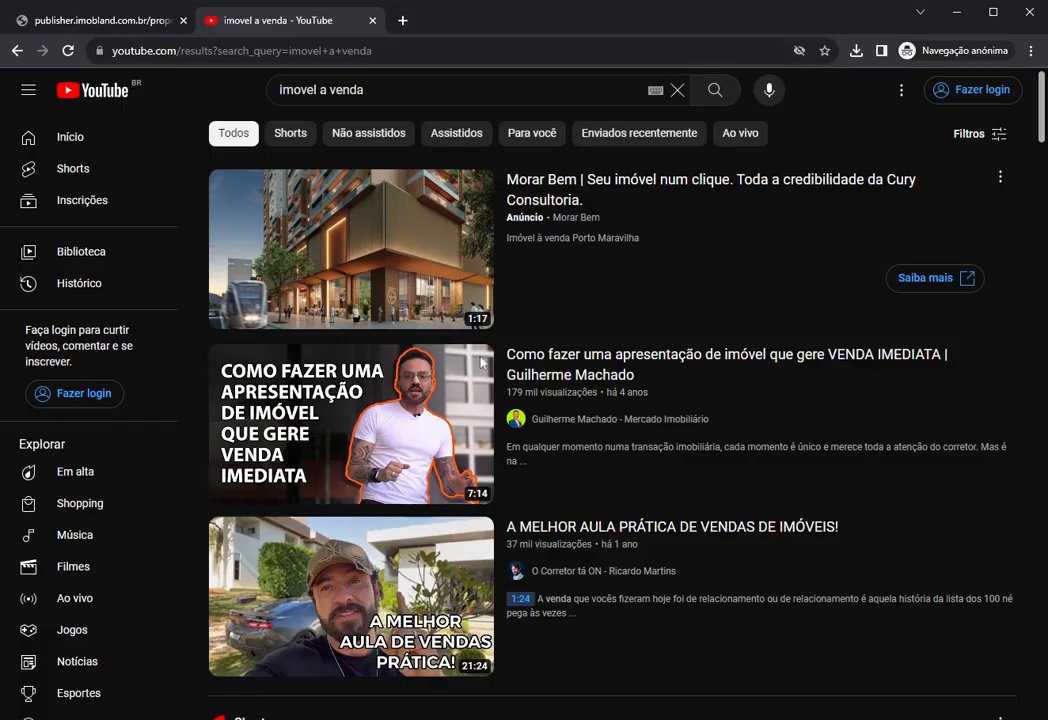
{"action": "scroll", "coordinate": [483, 362], "scroll_direction": "down", "scroll_amount": 6}
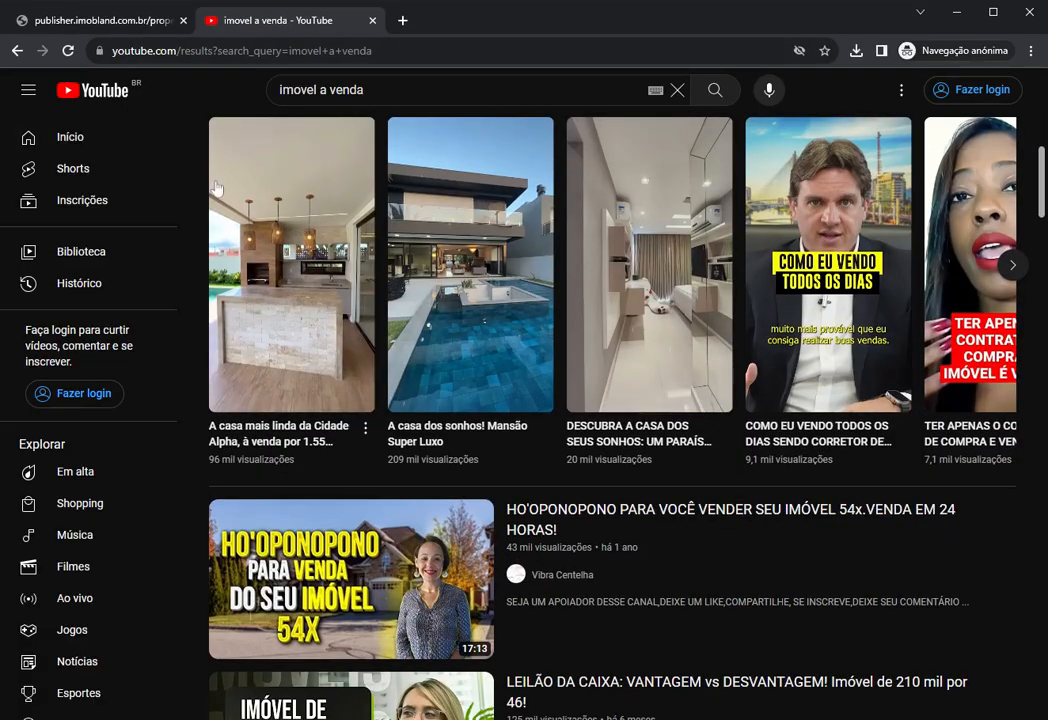
{"action": "scroll", "coordinate": [222, 190], "scroll_direction": "up", "scroll_amount": 2}
{"action": "scroll", "coordinate": [367, 278], "scroll_direction": "up", "scroll_amount": 5}
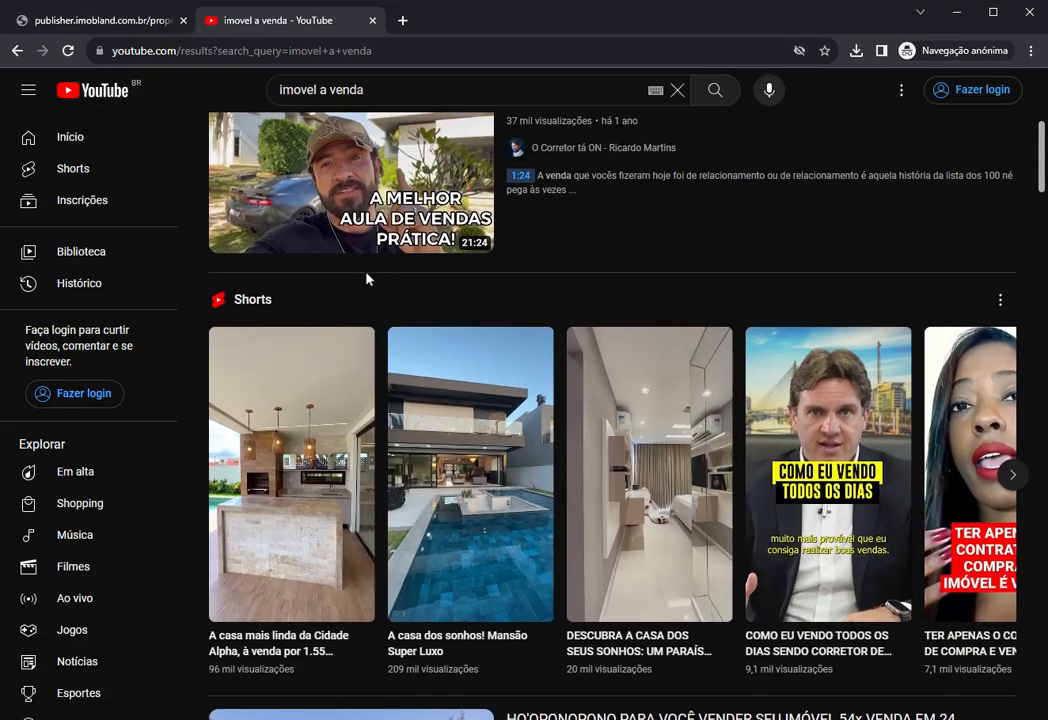
{"action": "scroll", "coordinate": [373, 283], "scroll_direction": "up", "scroll_amount": 1}
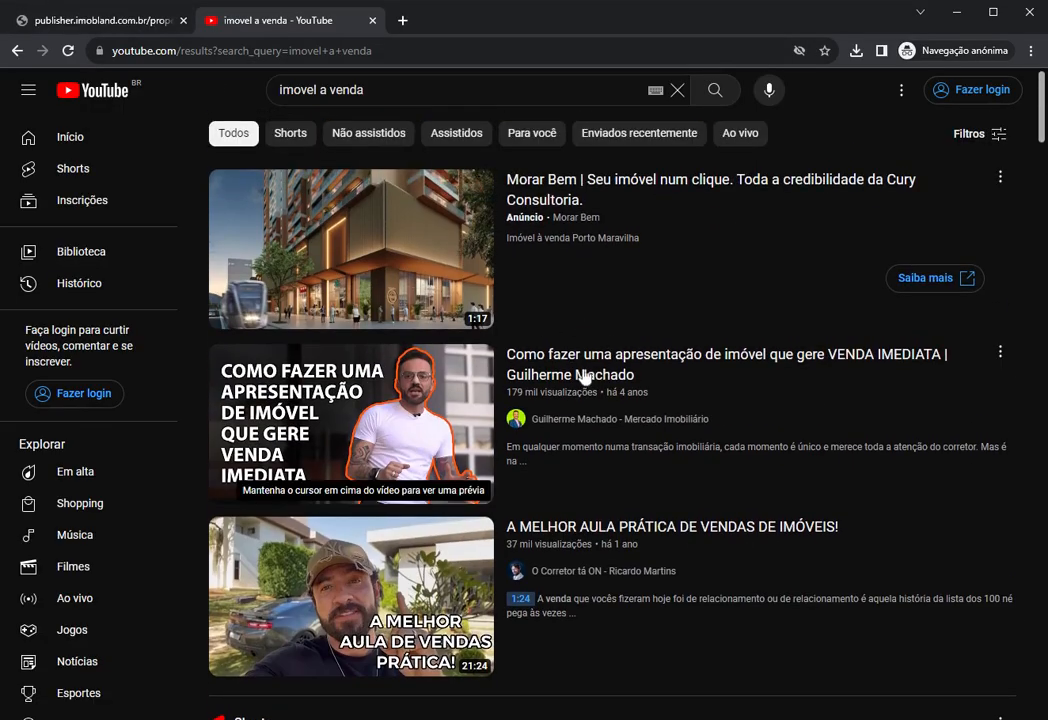
{"action": "left_click", "coordinate": [572, 362]}
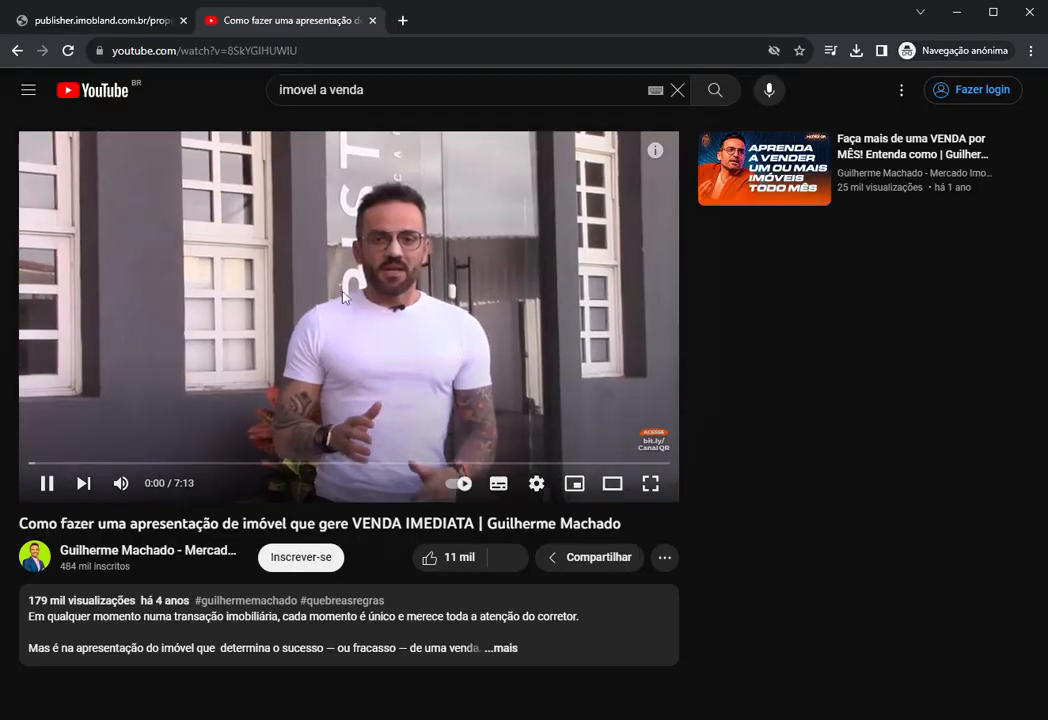
{"action": "key", "text": "ctrl+l"}
{"action": "key", "text": "ctrl+c"}
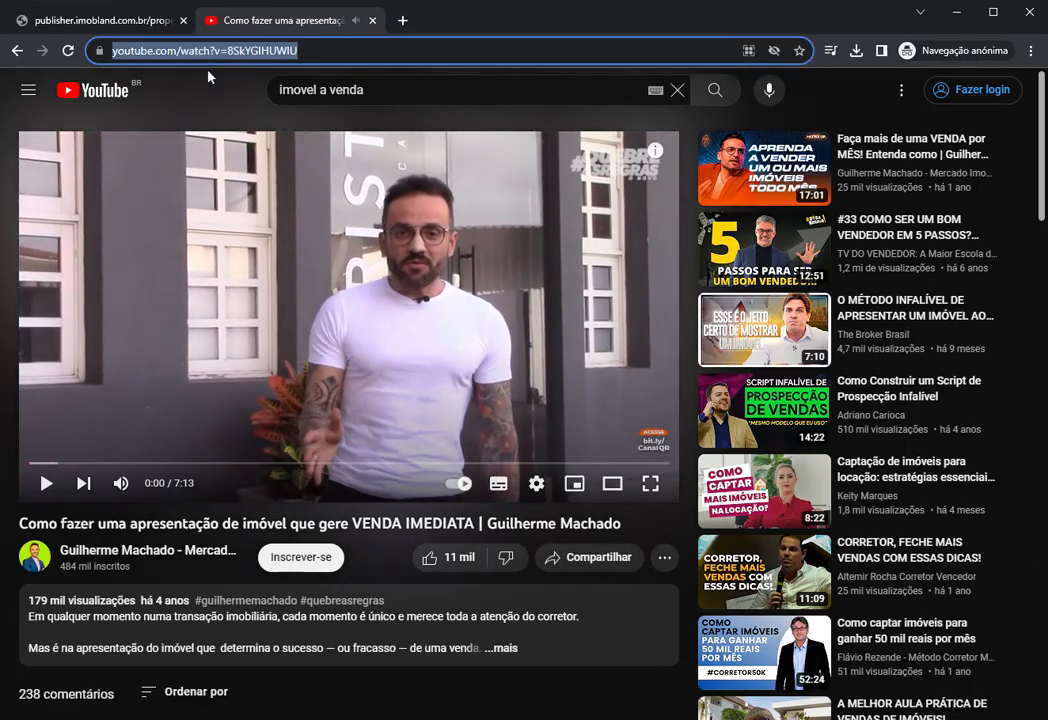
{"action": "left_click", "coordinate": [104, 22]}
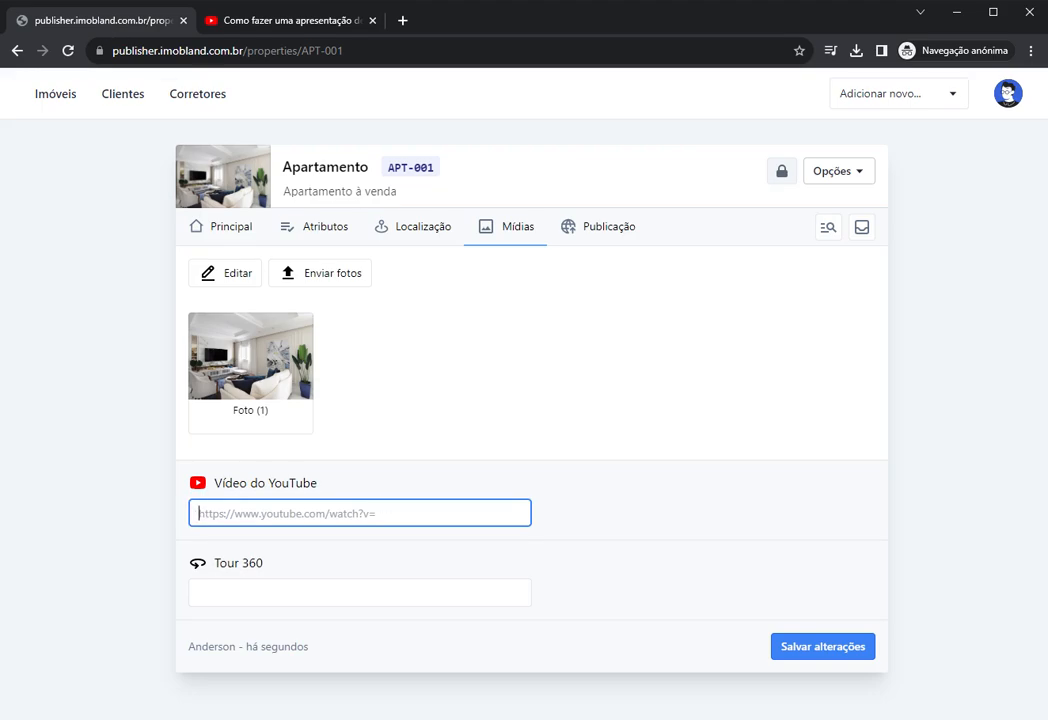
Step: Paste the video link into Vídeo do YouTube, giving code 8SkYGIHUWIU
{"action": "key", "text": "ctrl+v"}
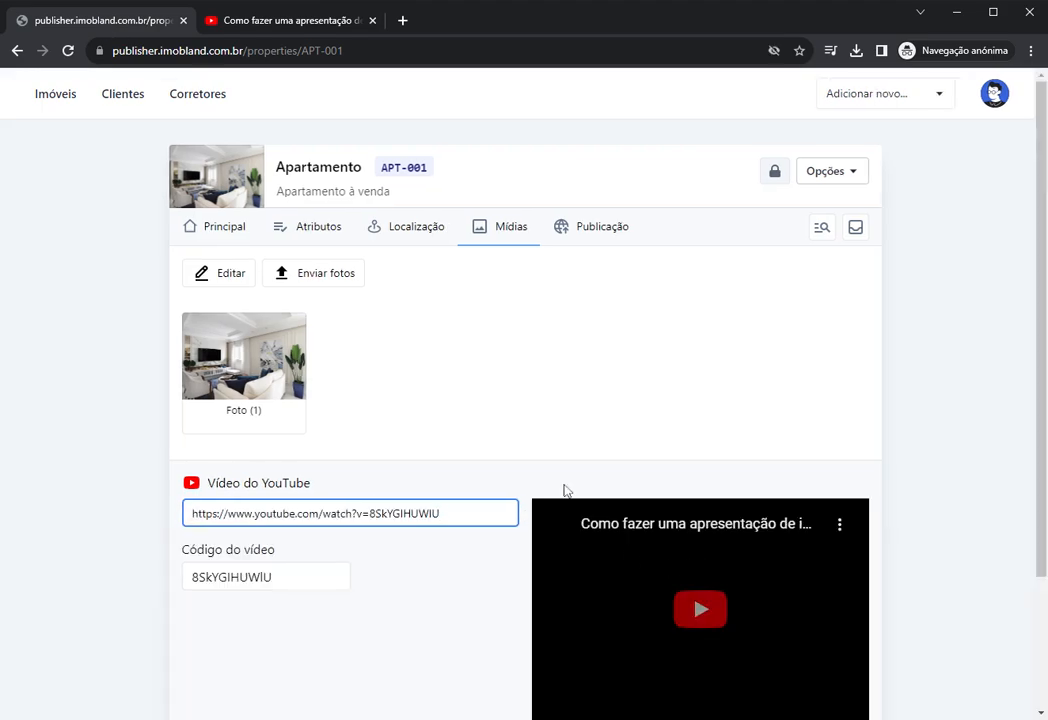
{"action": "scroll", "coordinate": [564, 489], "scroll_direction": "down", "scroll_amount": 2}
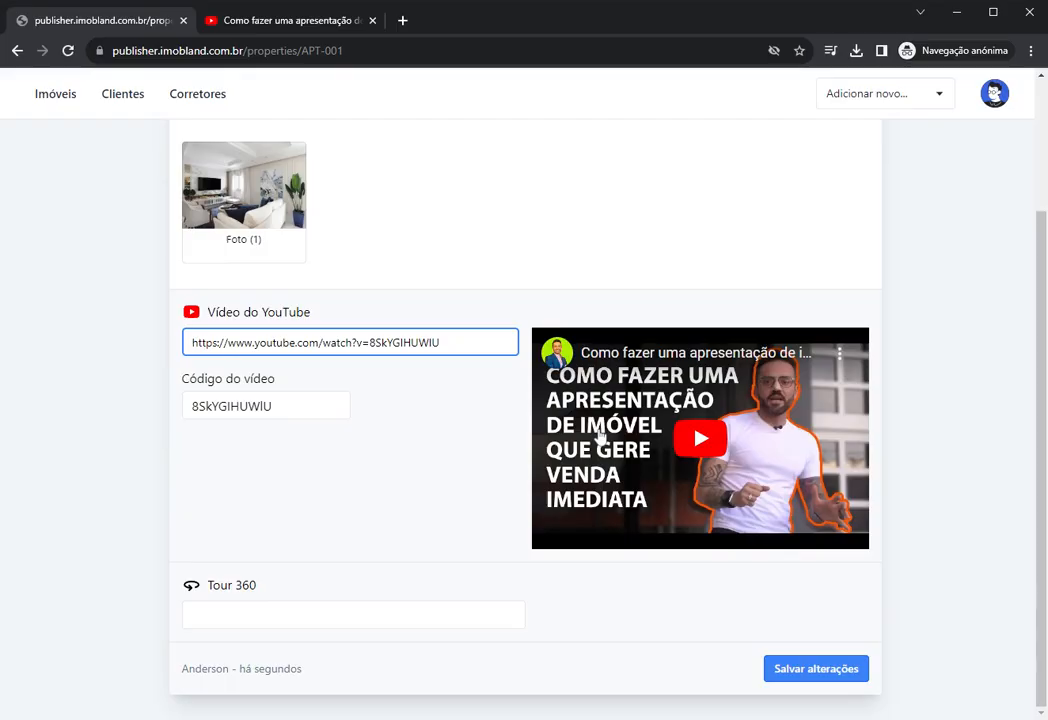
{"action": "left_click", "coordinate": [268, 410]}
{"action": "double_click", "coordinate": [268, 410]}
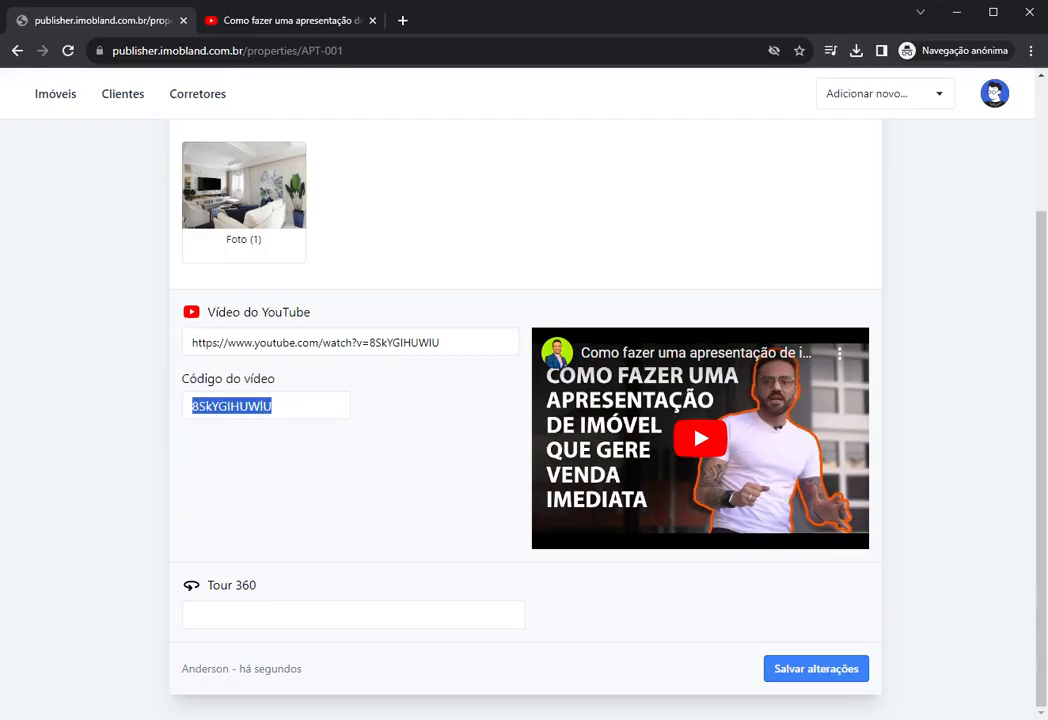
{"action": "double_click", "coordinate": [405, 343]}
{"action": "double_click", "coordinate": [262, 414]}
{"action": "left_click", "coordinate": [407, 477]}
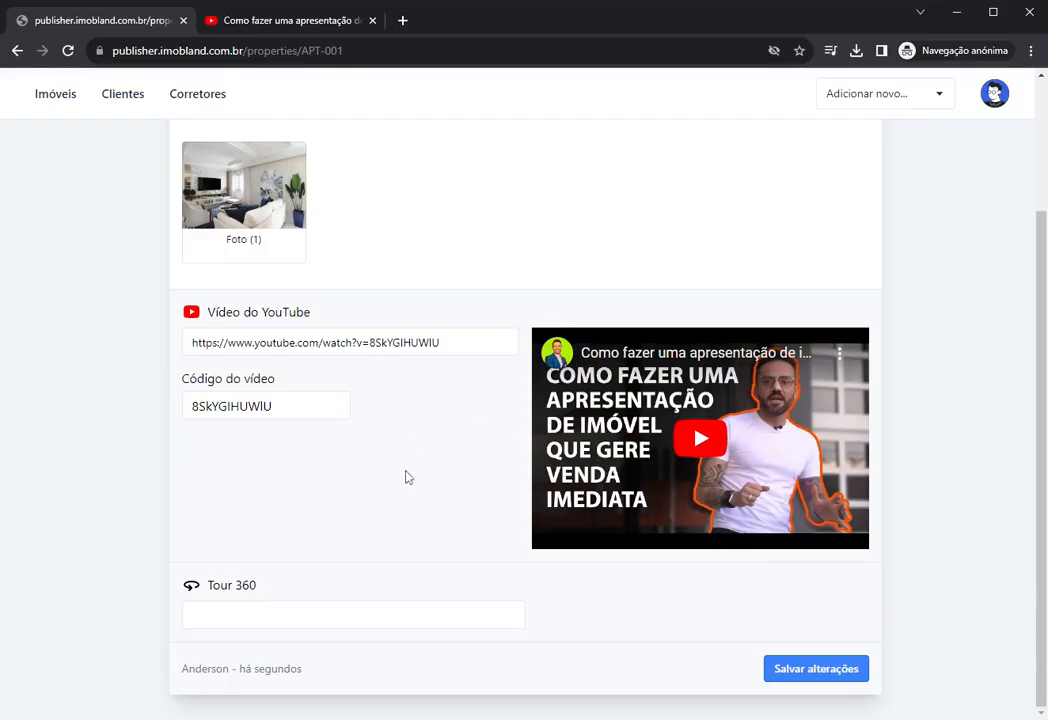
Step: Save APT-001 and reload to confirm the video persists in Mídias
{"action": "left_click", "coordinate": [834, 682]}
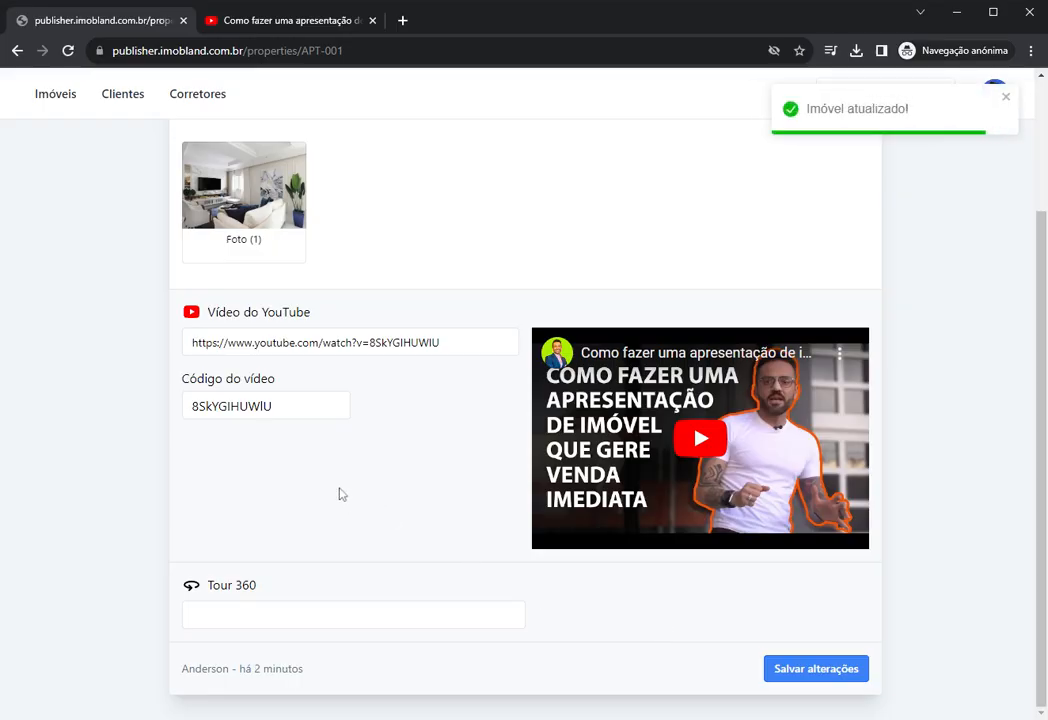
{"action": "key", "text": "F5"}
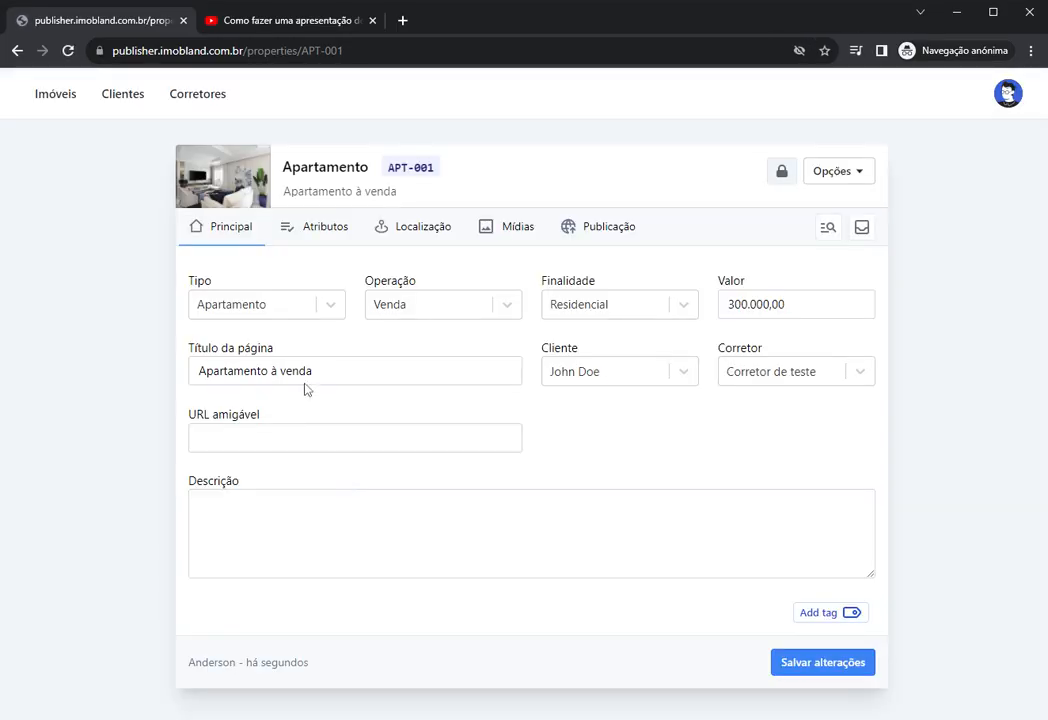
{"action": "left_click", "coordinate": [496, 234]}
{"action": "scroll", "coordinate": [450, 437], "scroll_direction": "down", "scroll_amount": 3}
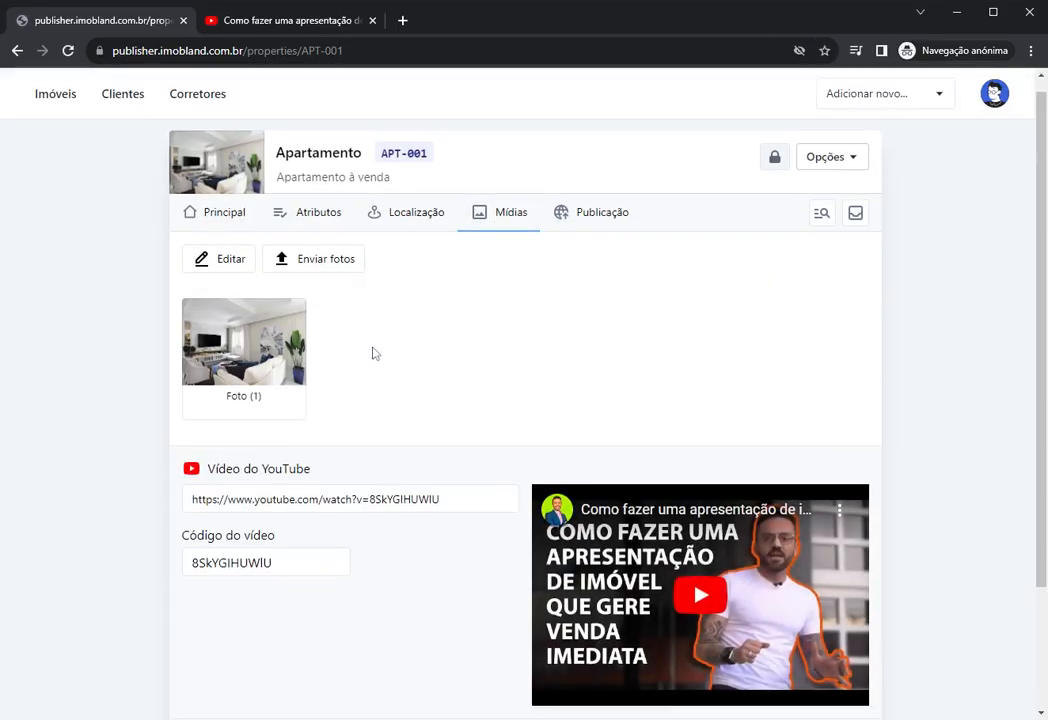
Step: Copy the link of the Cidade Alpha house Short and close the YouTube tab
{"action": "scroll", "coordinate": [490, 420], "scroll_direction": "up", "scroll_amount": 3}
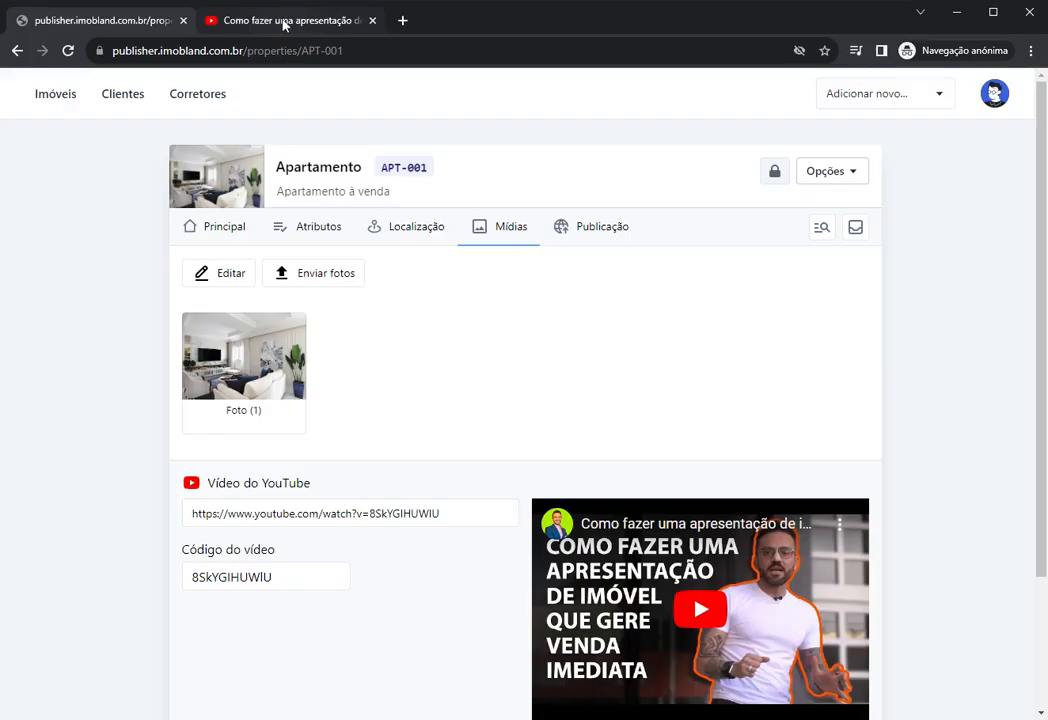
{"action": "left_click", "coordinate": [283, 21]}
{"action": "scroll", "coordinate": [410, 238], "scroll_direction": "down", "scroll_amount": 2}
{"action": "left_click", "coordinate": [21, 54]}
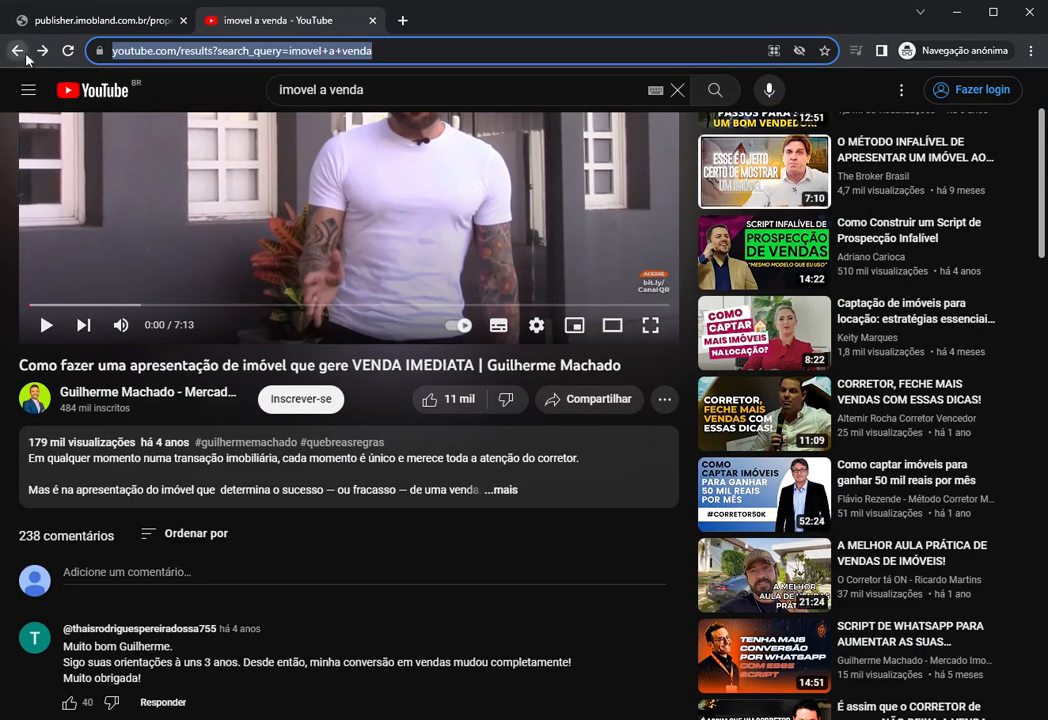
{"action": "scroll", "coordinate": [390, 262], "scroll_direction": "down", "scroll_amount": 4}
{"action": "scroll", "coordinate": [480, 330], "scroll_direction": "down", "scroll_amount": 3}
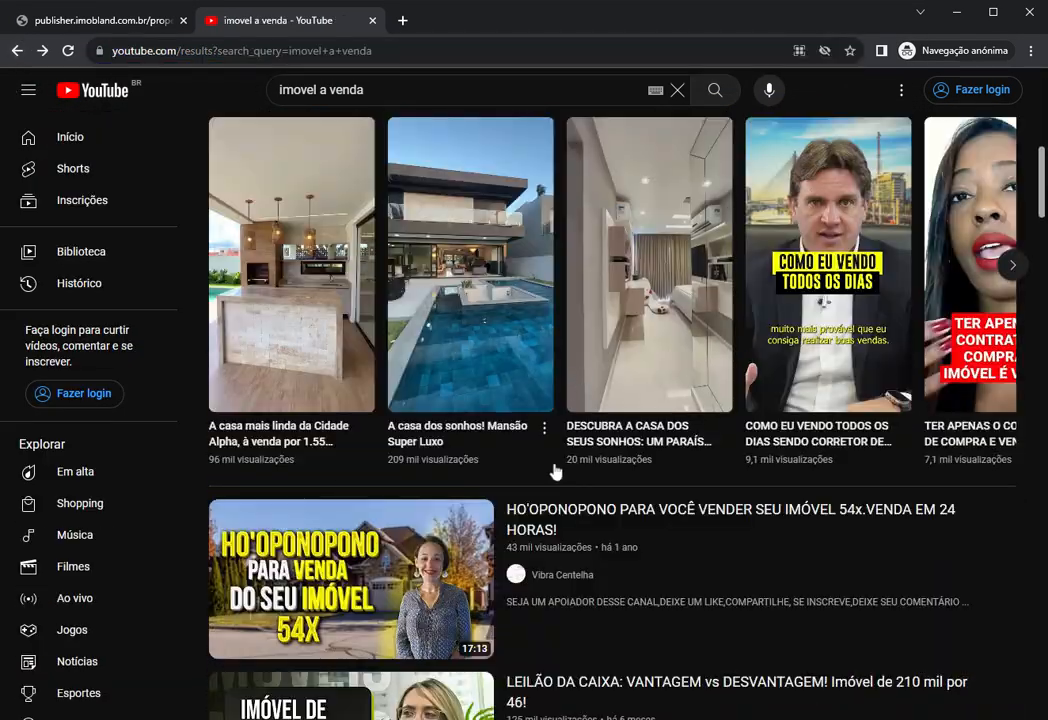
{"action": "scroll", "coordinate": [554, 472], "scroll_direction": "up", "scroll_amount": 1}
{"action": "scroll", "coordinate": [561, 474], "scroll_direction": "up", "scroll_amount": 1}
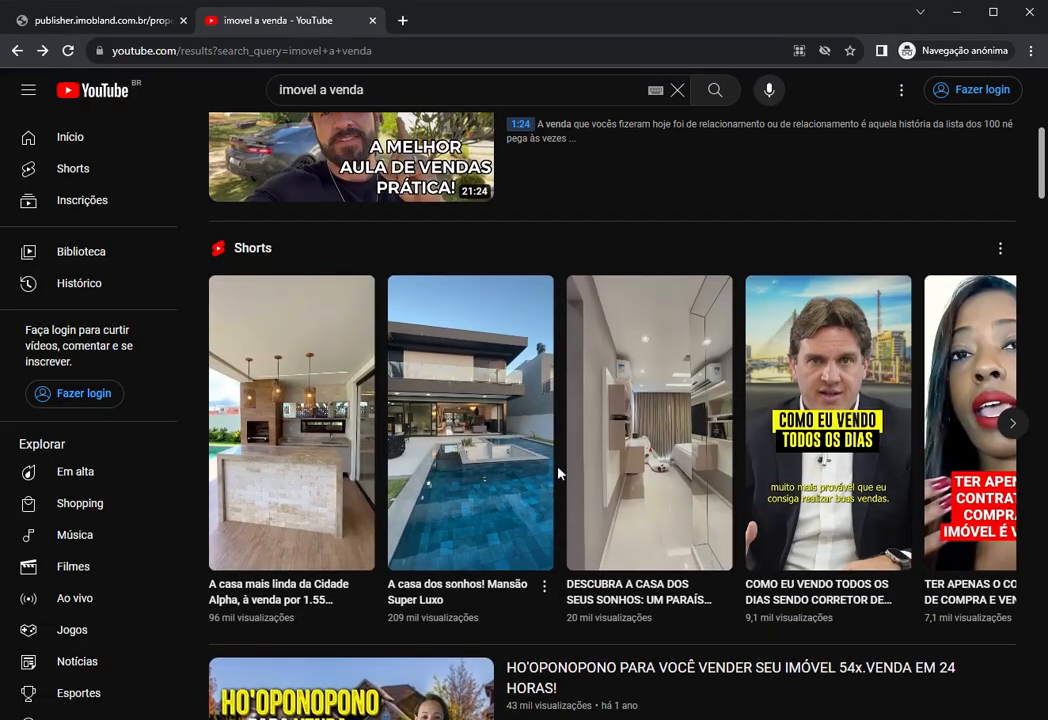
{"action": "scroll", "coordinate": [560, 470], "scroll_direction": "up", "scroll_amount": 1}
{"action": "mouse_move", "coordinate": [340, 220]}
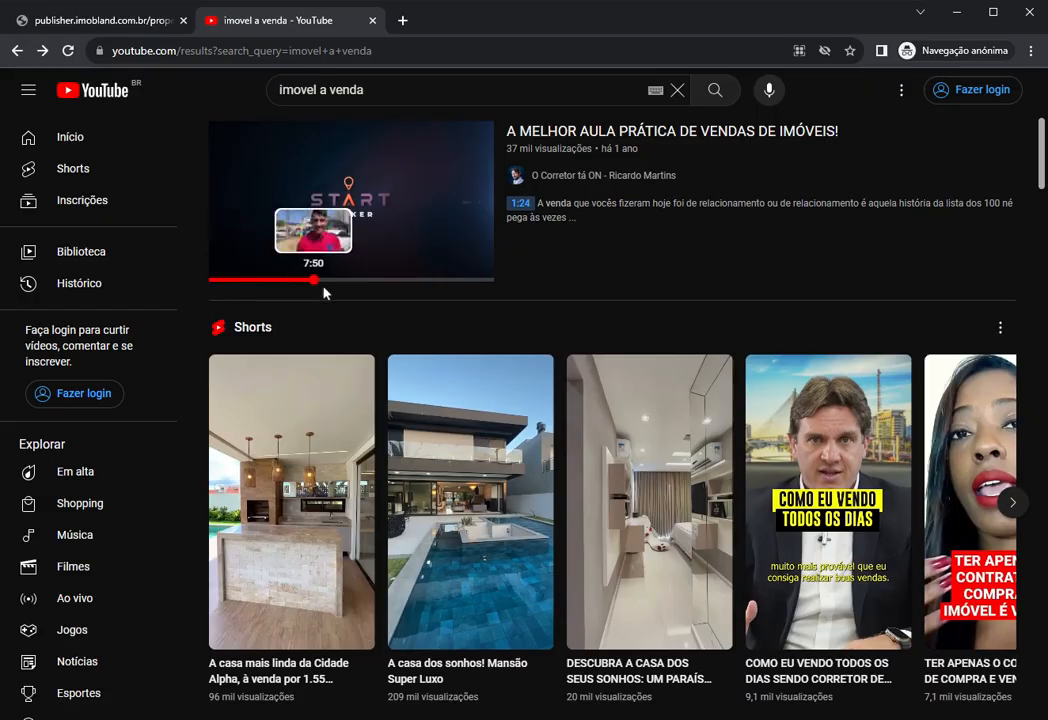
{"action": "scroll", "coordinate": [406, 311], "scroll_direction": "down", "scroll_amount": 2}
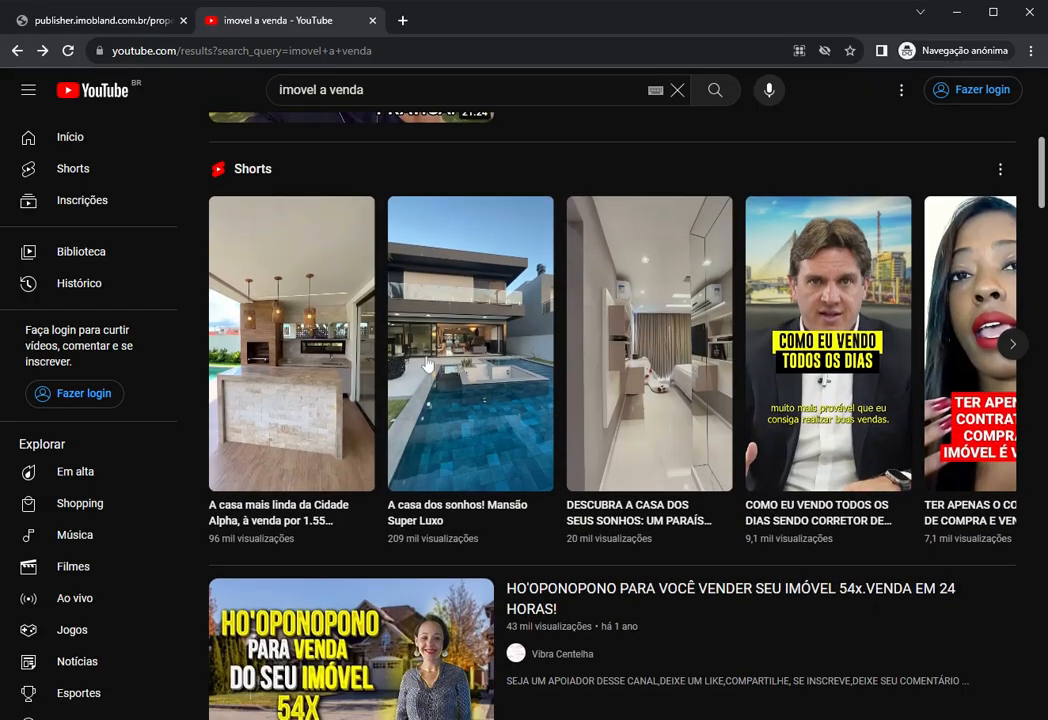
{"action": "left_click", "coordinate": [288, 367]}
{"action": "left_click", "coordinate": [238, 52]}
{"action": "key", "text": "ctrl+c"}
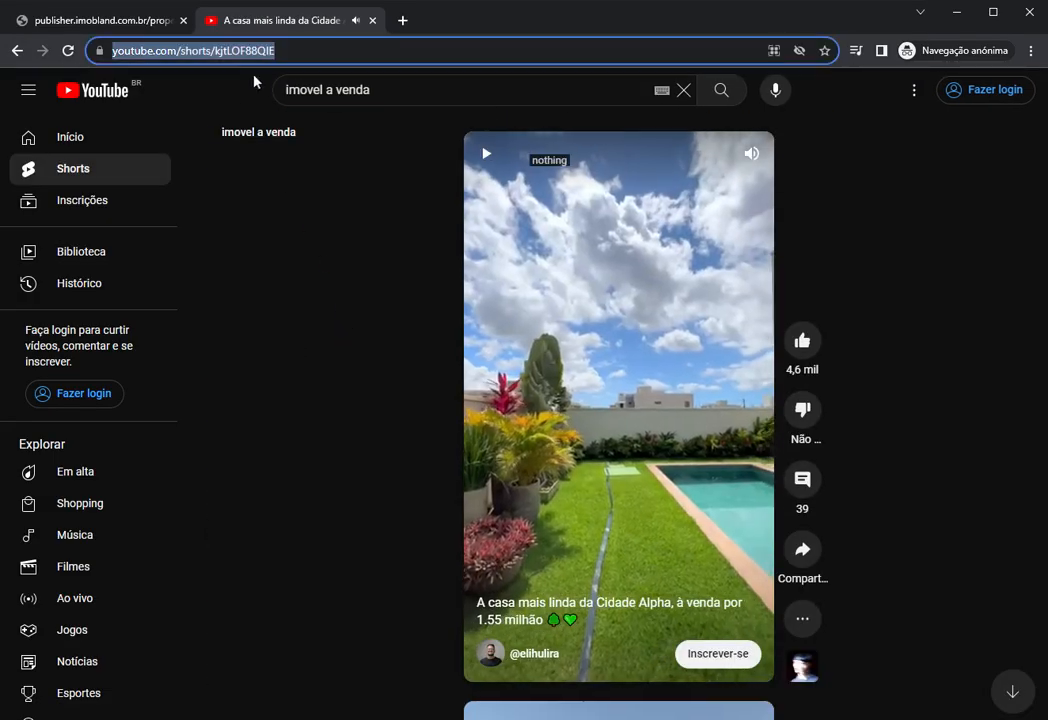
{"action": "left_click", "coordinate": [373, 21]}
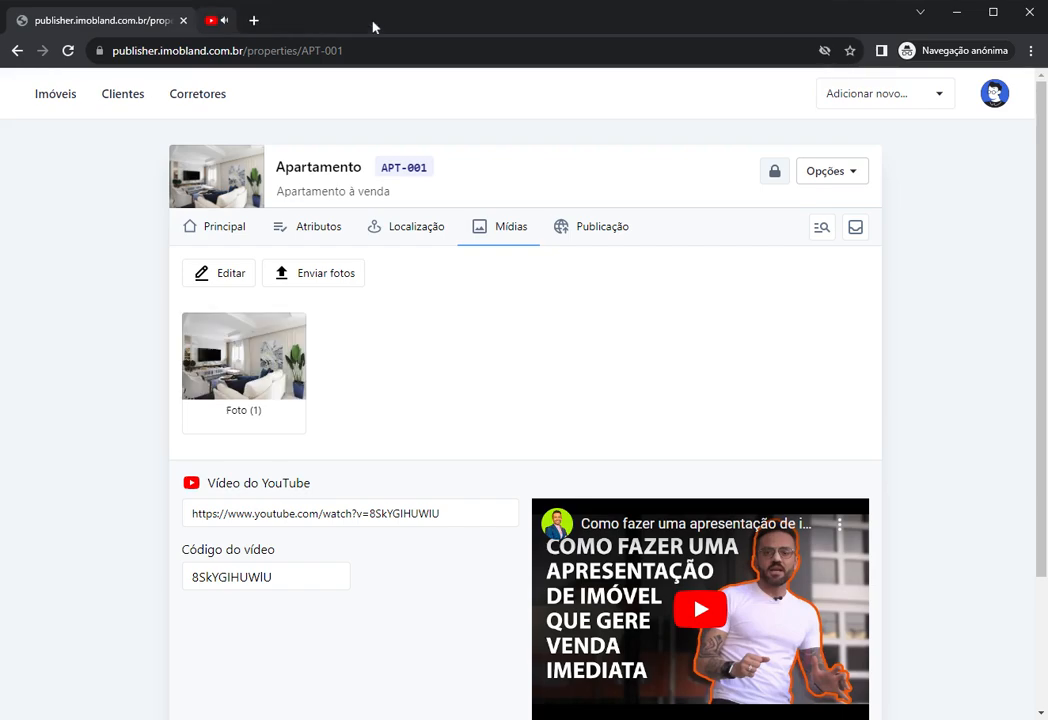
Step: Paste the Short's link into Vídeo do YouTube, then undo back to the presentation video
{"action": "left_click_drag", "start_coordinate": [448, 514], "coordinate": [119, 501]}
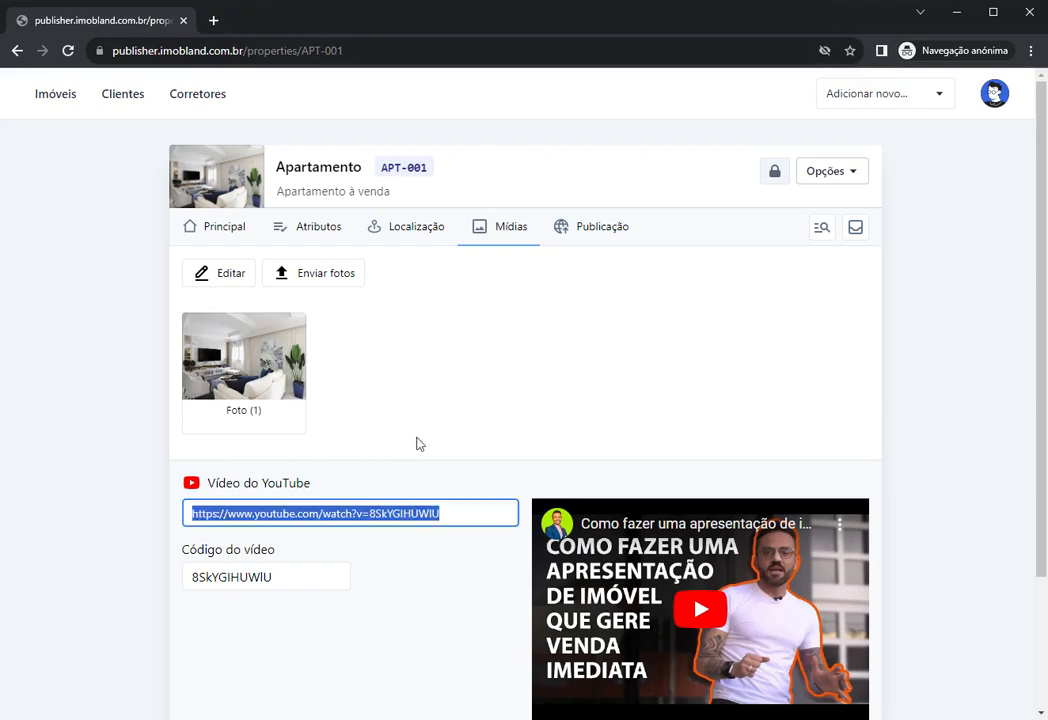
{"action": "key", "text": "ctrl+v"}
{"action": "scroll", "coordinate": [474, 470], "scroll_direction": "down", "scroll_amount": 2}
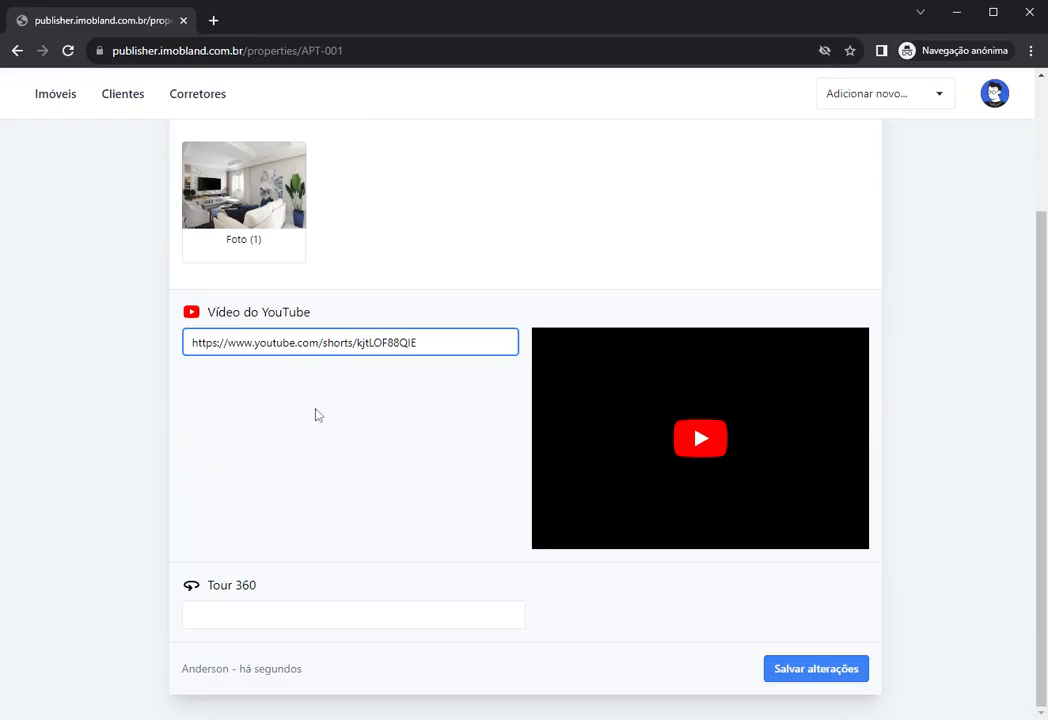
{"action": "key", "text": "ctrl+z"}
{"action": "left_click", "coordinate": [380, 417]}
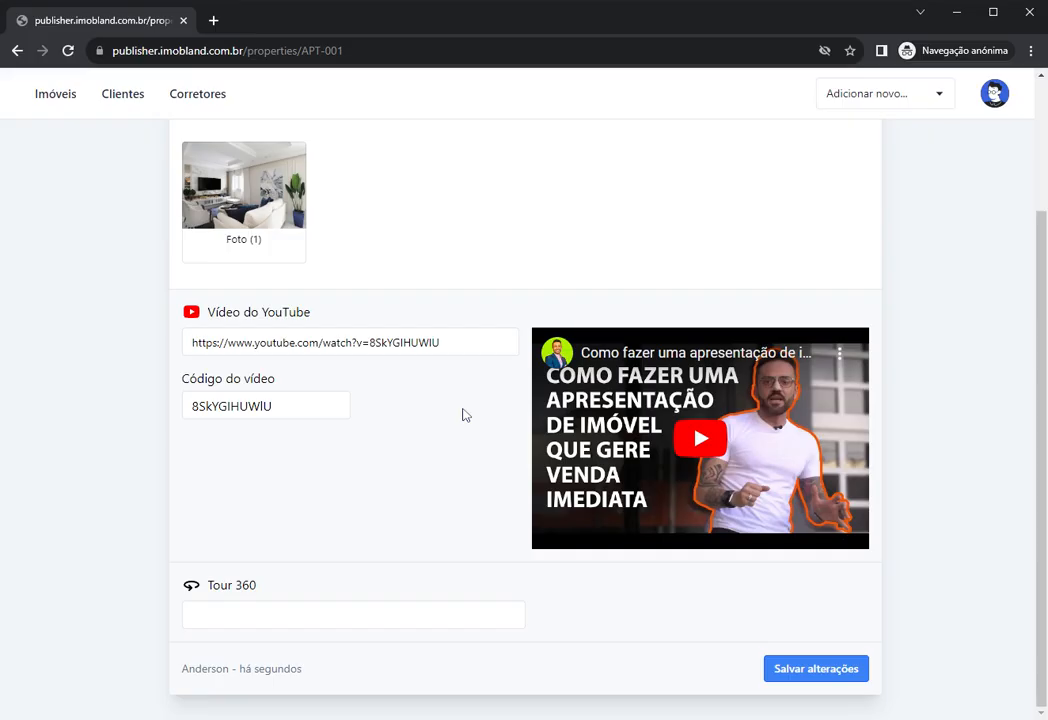
{"action": "scroll", "coordinate": [482, 360], "scroll_direction": "up", "scroll_amount": 2}
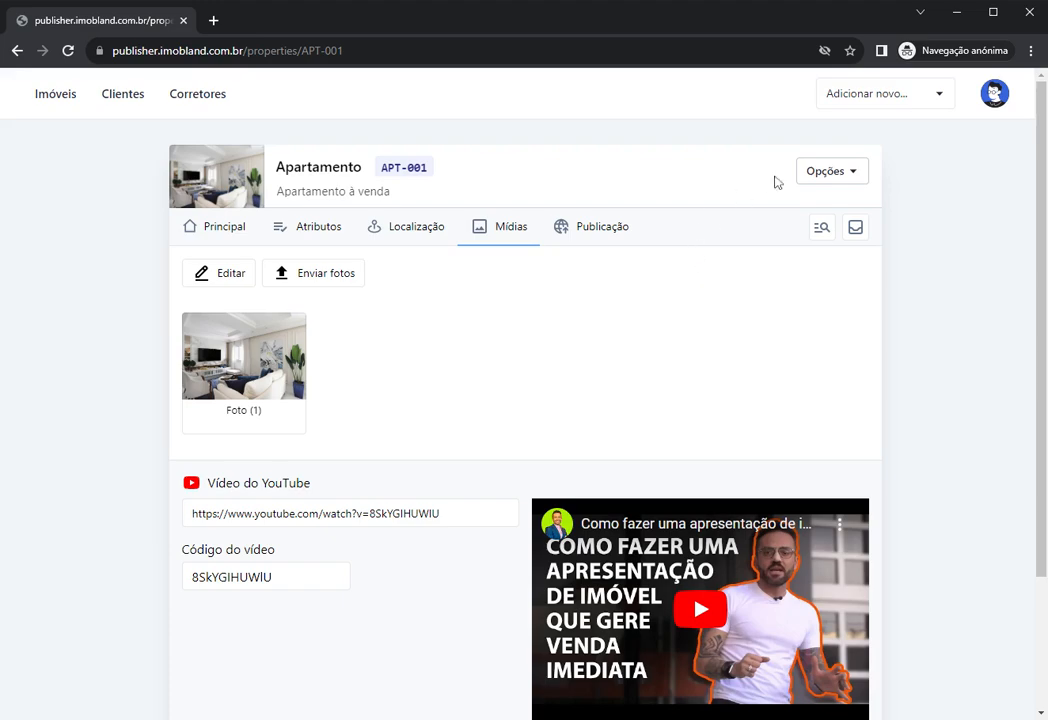
Step: Show APT-001's Publicação section and launch Adicionar integrações in a new tab
{"action": "left_click", "coordinate": [821, 180]}
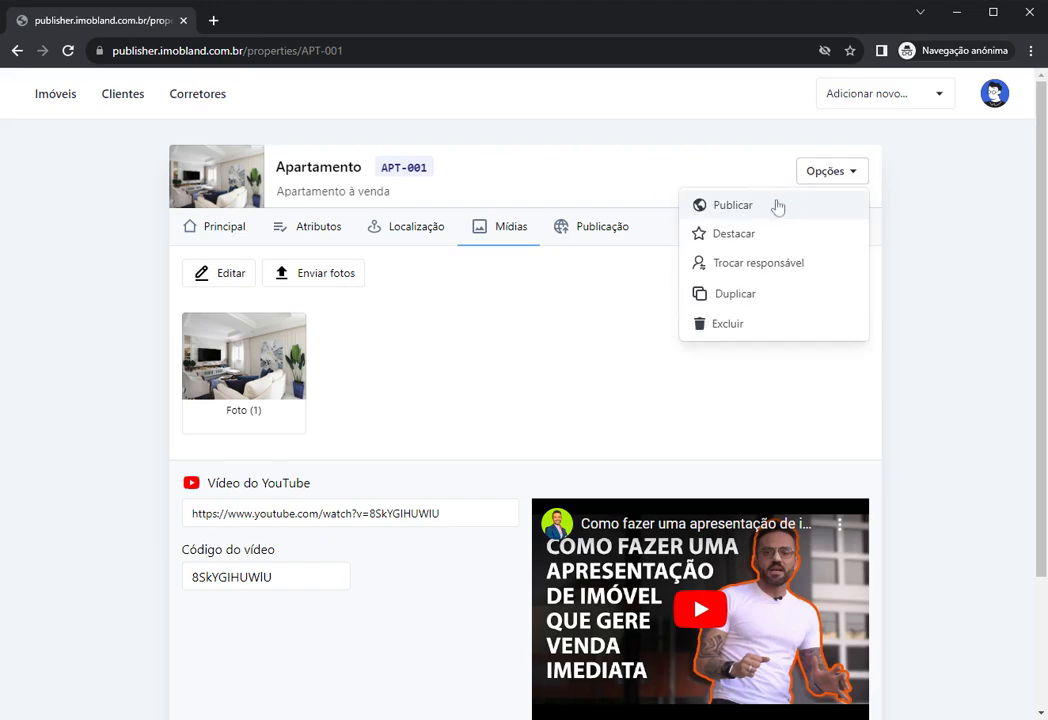
{"action": "left_click", "coordinate": [715, 184]}
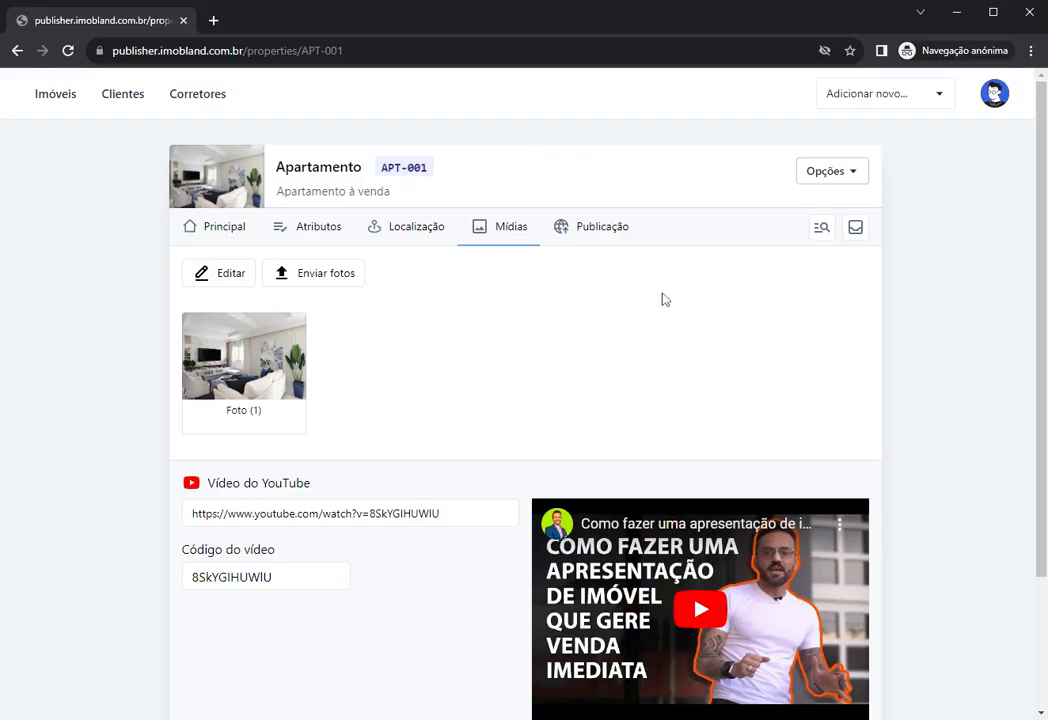
{"action": "left_click", "coordinate": [580, 240]}
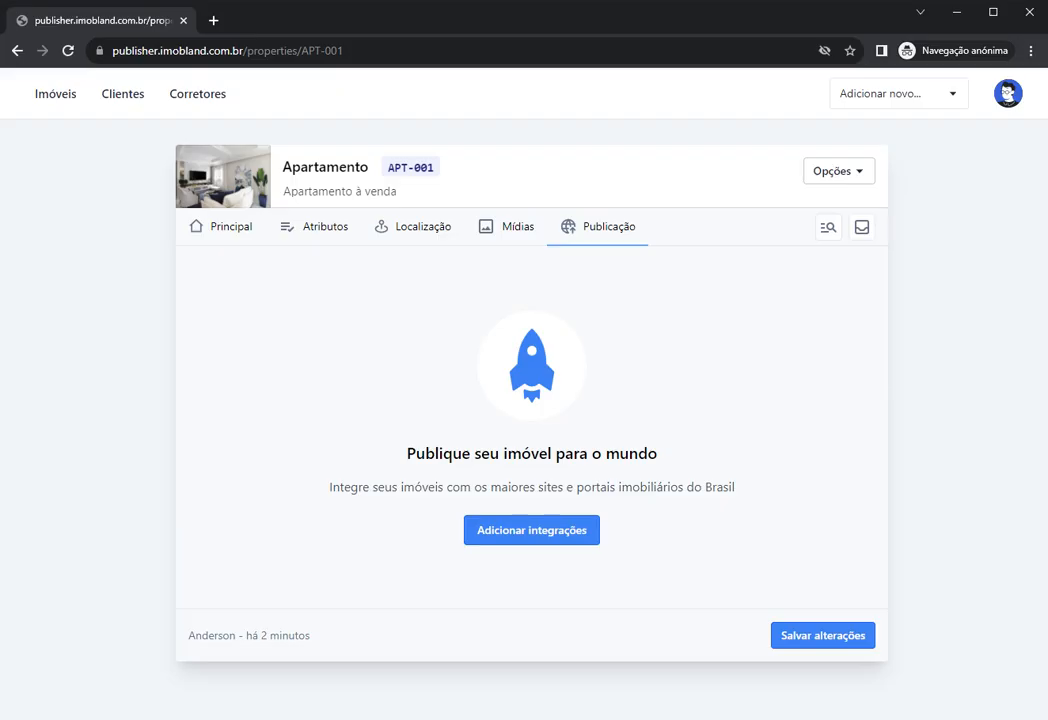
{"action": "left_click_drag", "start_coordinate": [329, 487], "coordinate": [362, 487]}
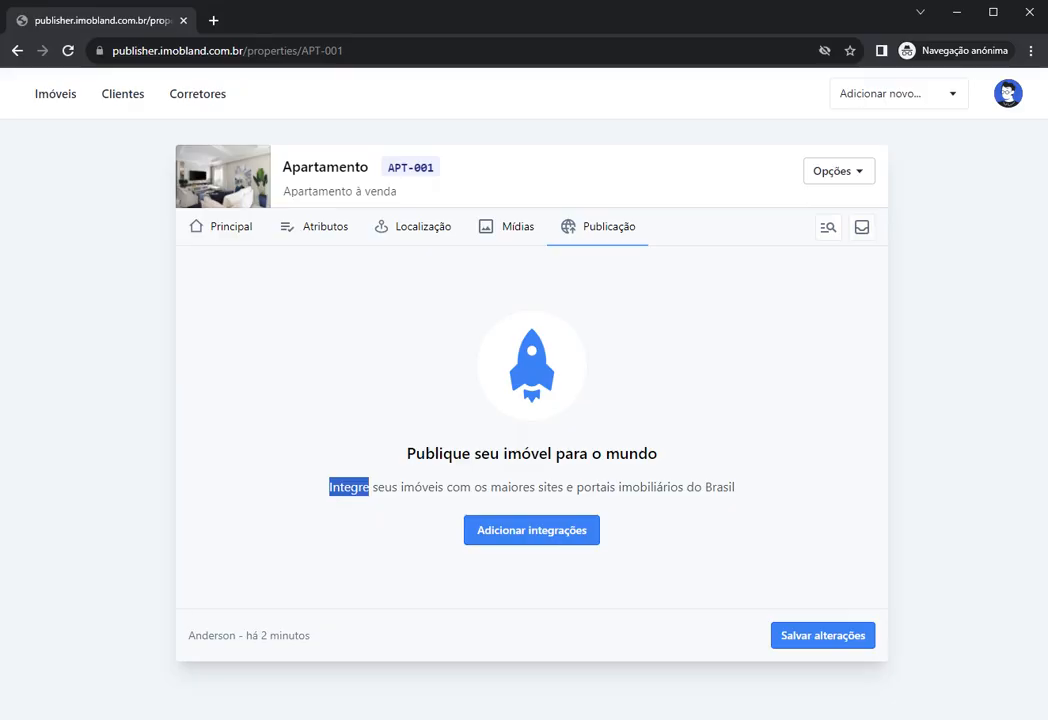
{"action": "left_click", "coordinate": [405, 408]}
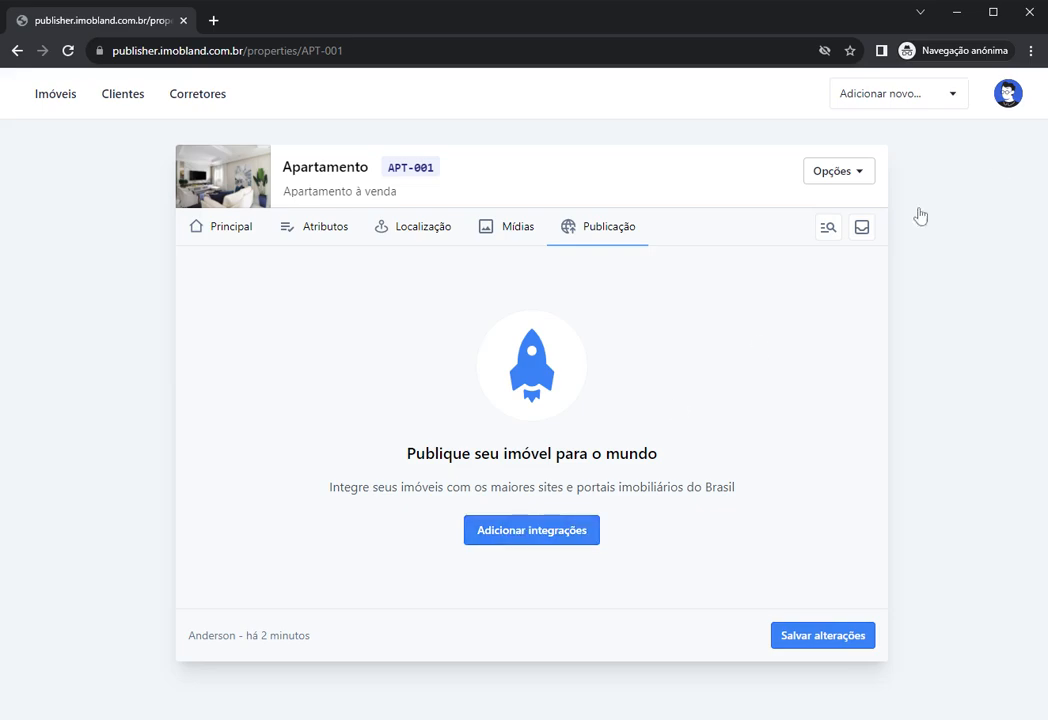
{"action": "left_click", "coordinate": [1008, 93]}
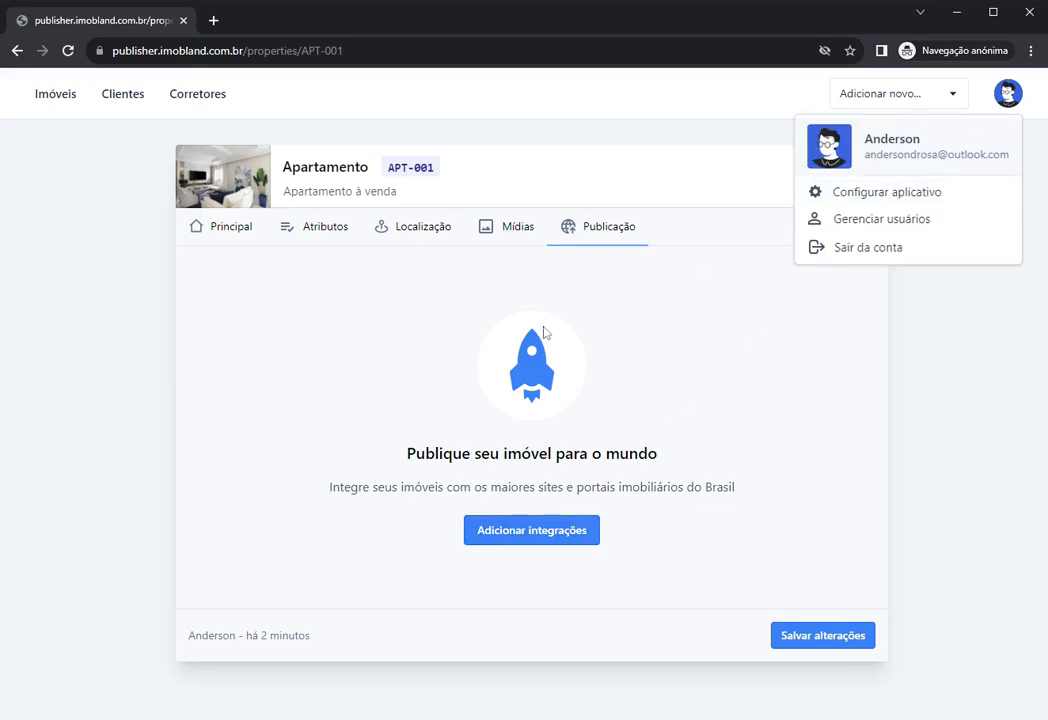
{"action": "left_click", "coordinate": [314, 349]}
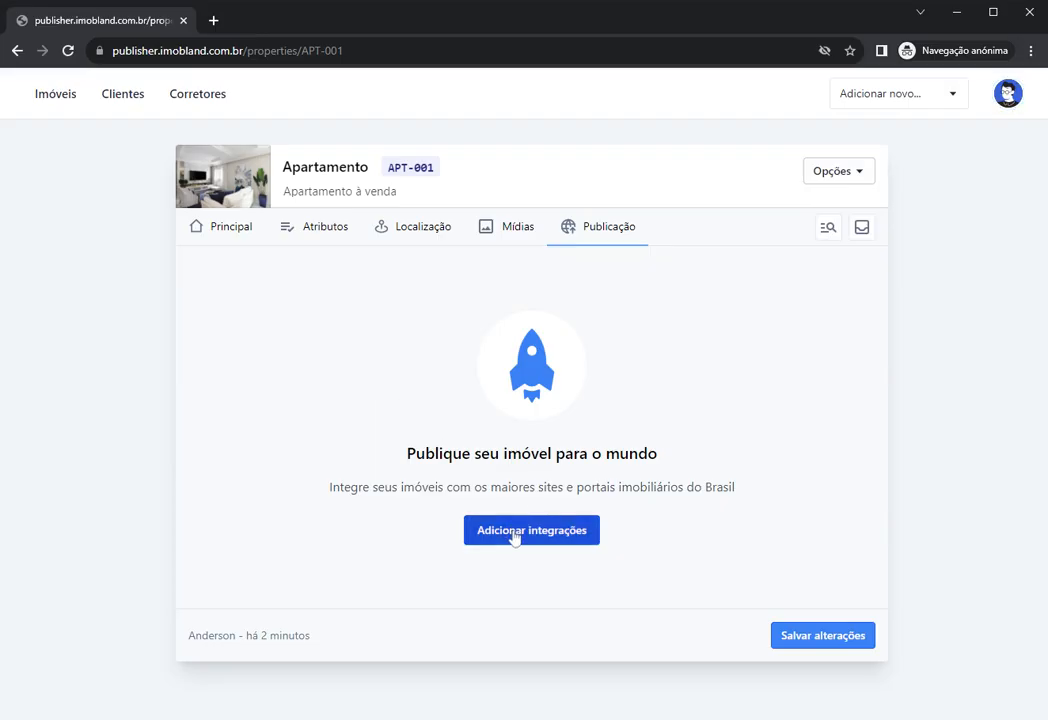
{"action": "left_click", "coordinate": [512, 533]}
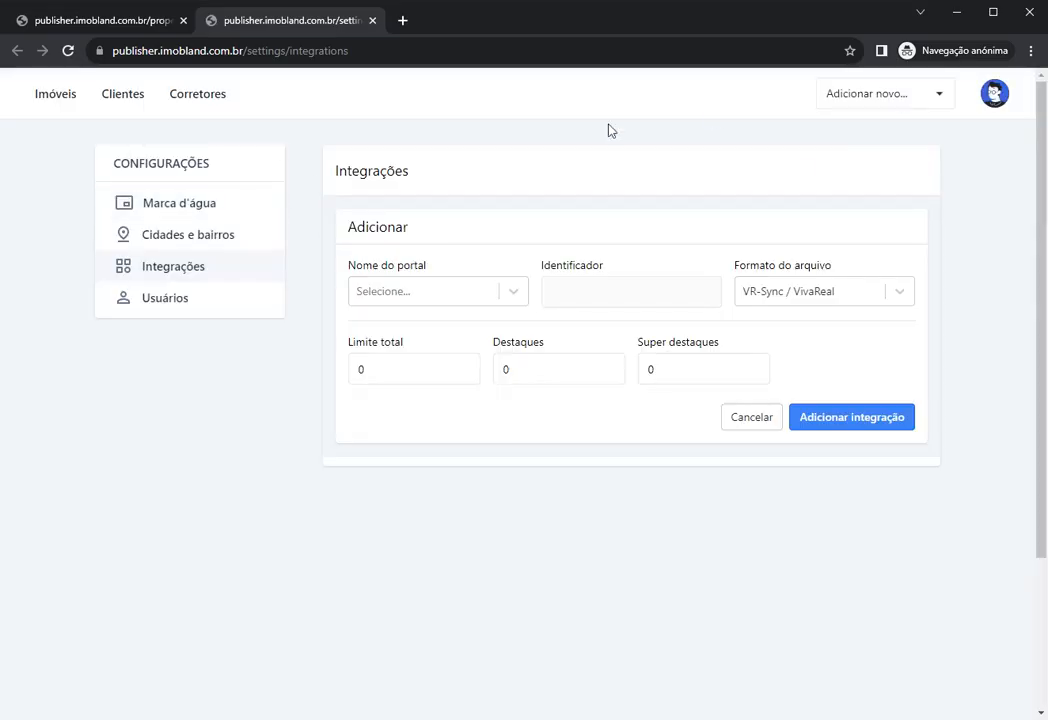
Step: View the Cidades e bairros settings, then return to Integrações
{"action": "left_click", "coordinate": [176, 240]}
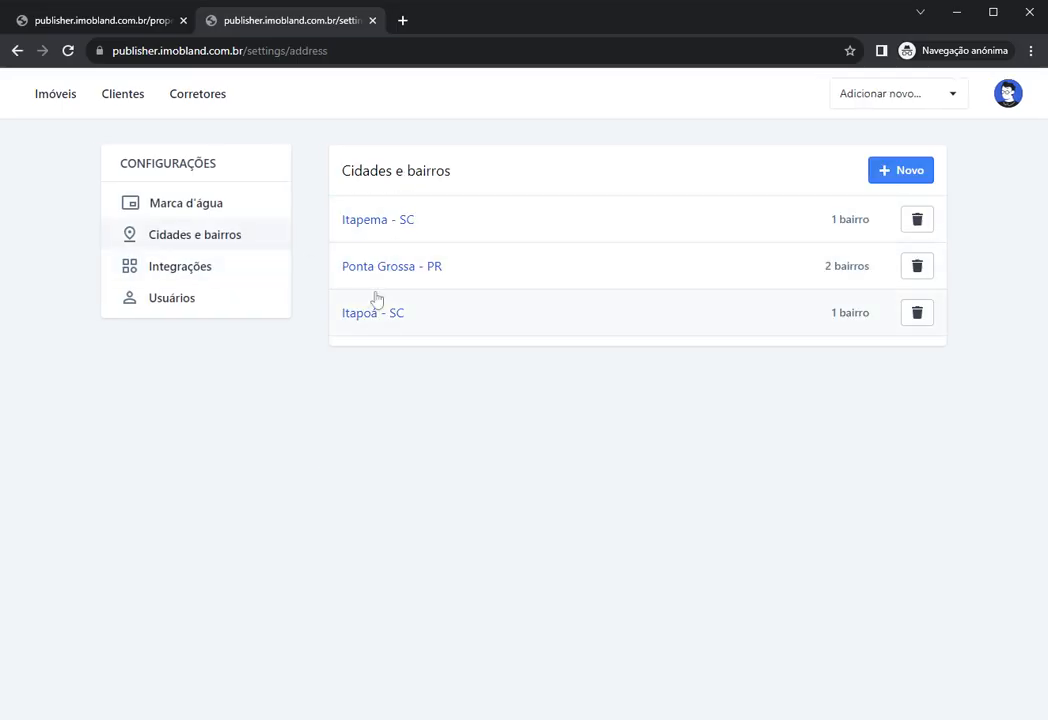
{"action": "left_click", "coordinate": [175, 270]}
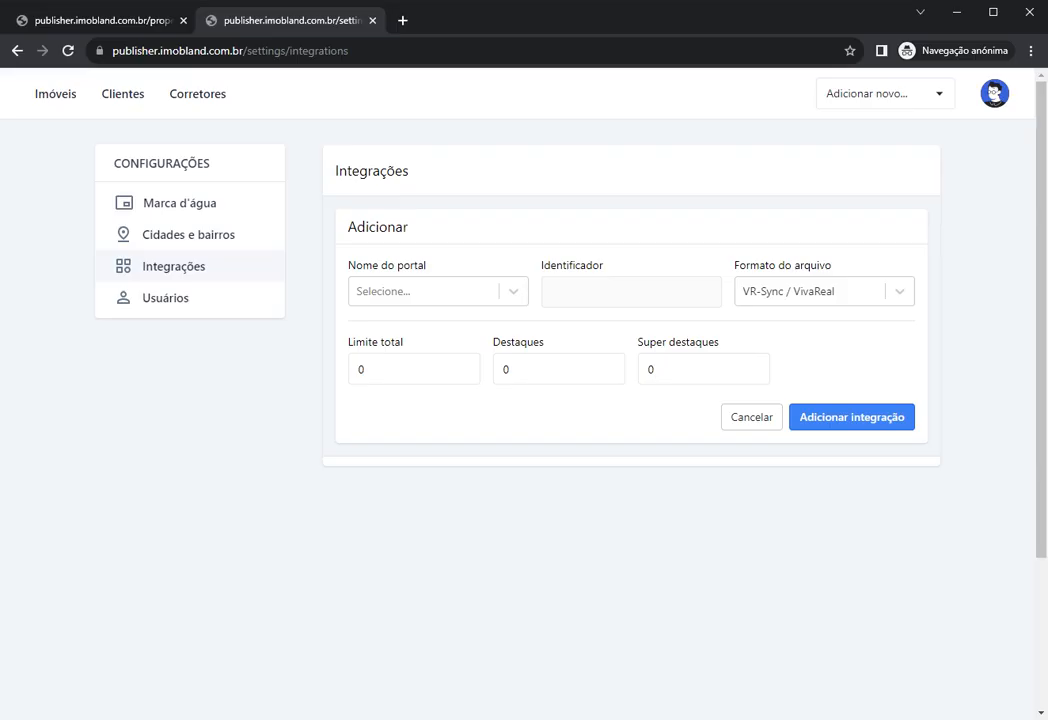
Step: Reopen APT-001, then go through the avatar's Configurar aplicativo to Integrações
{"action": "left_click", "coordinate": [58, 97]}
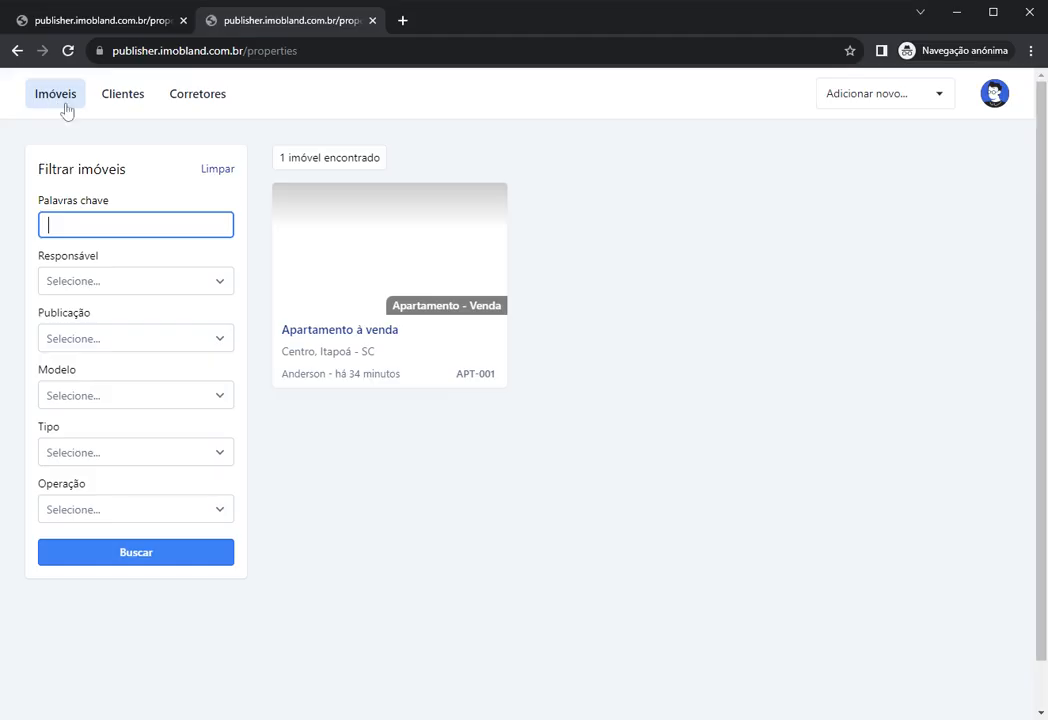
{"action": "left_click", "coordinate": [365, 260]}
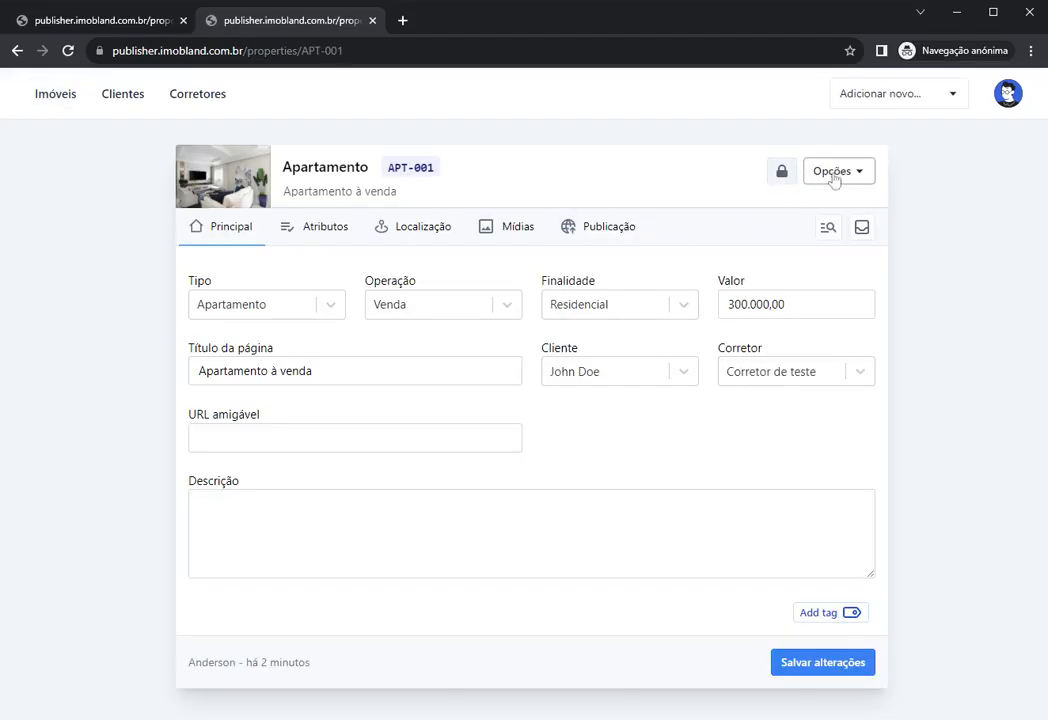
{"action": "left_click", "coordinate": [830, 176]}
{"action": "left_click", "coordinate": [640, 182]}
{"action": "left_click", "coordinate": [1008, 93]}
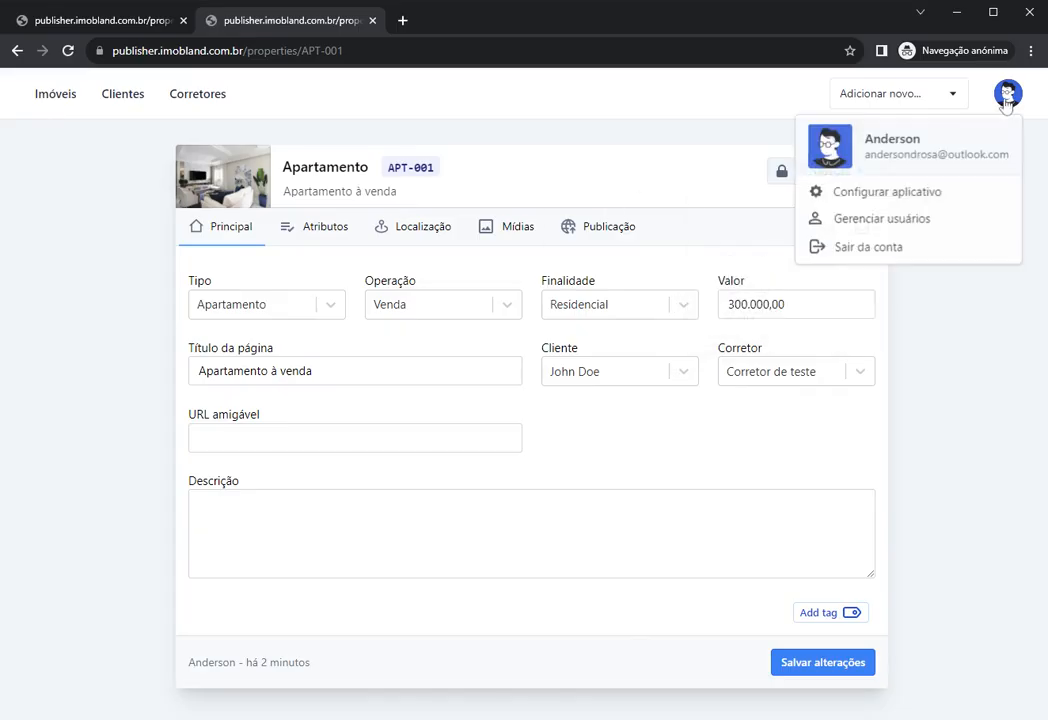
{"action": "left_click", "coordinate": [884, 193]}
{"action": "left_click", "coordinate": [172, 266]}
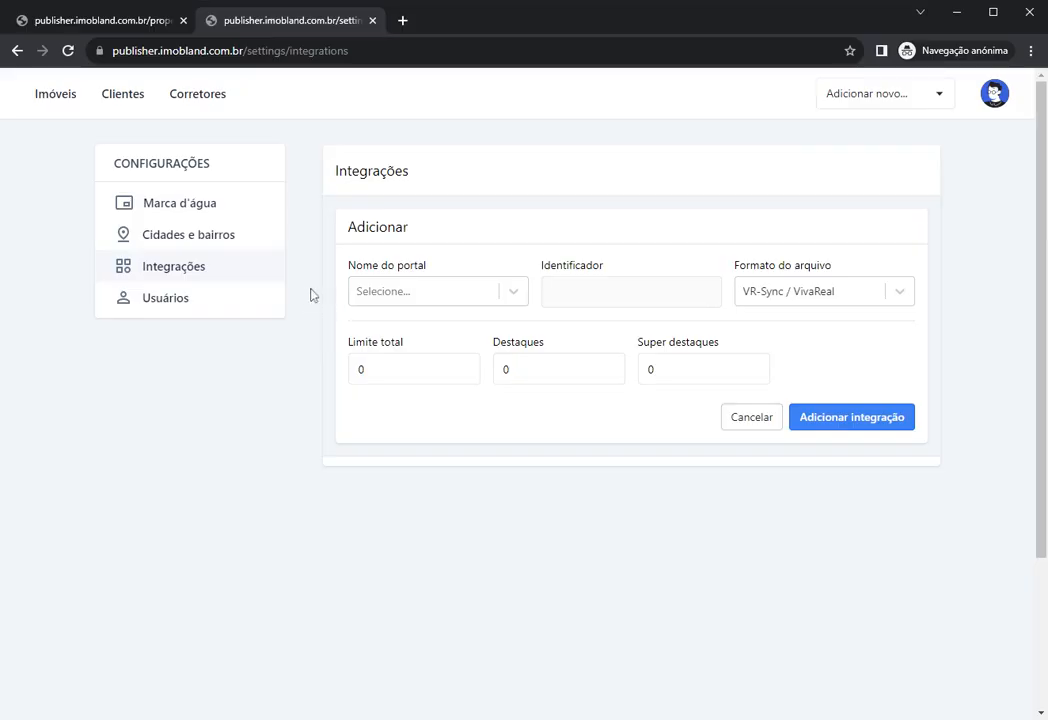
Step: Choose VivaReal as the portal, generating the identifier vivareal
{"action": "left_click", "coordinate": [409, 291]}
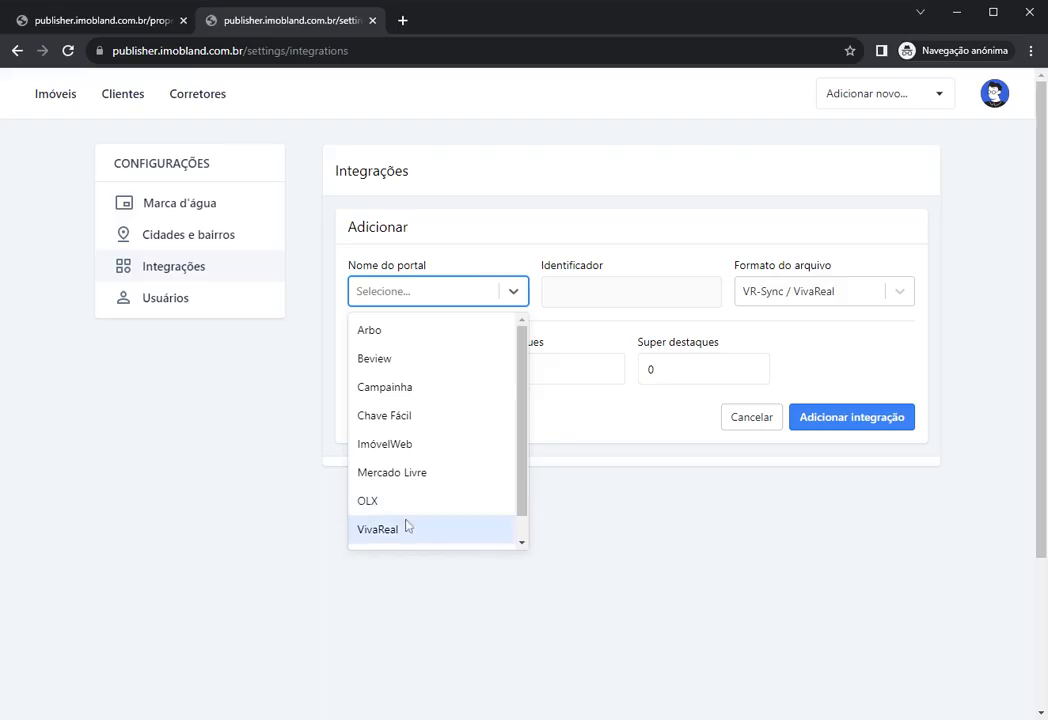
{"action": "left_click", "coordinate": [405, 526]}
{"action": "left_click", "coordinate": [404, 296]}
{"action": "type", "text": "asd"}
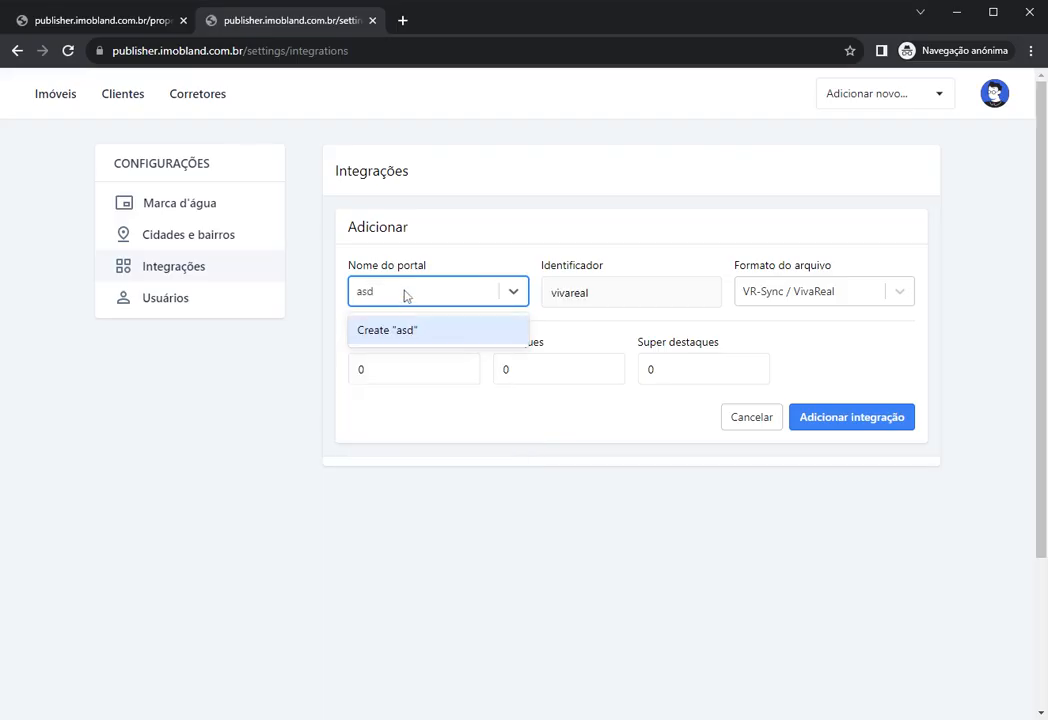
{"action": "key", "text": "ctrl+a"}
{"action": "key", "text": "BackSpace"}
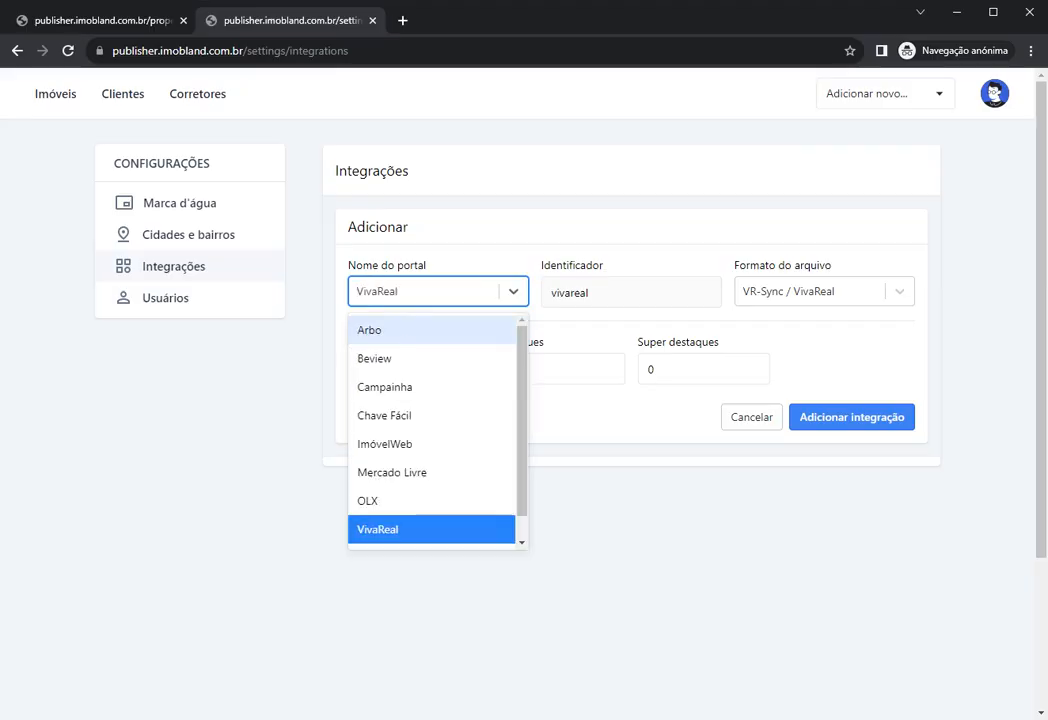
{"action": "left_click", "coordinate": [382, 302]}
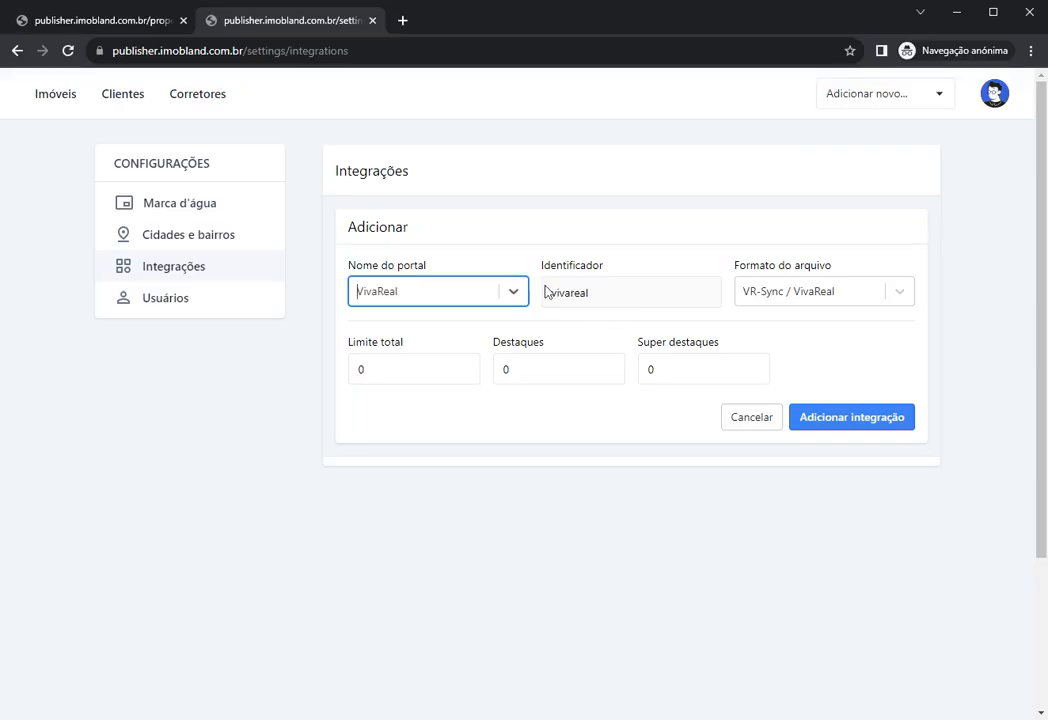
{"action": "left_click", "coordinate": [398, 301]}
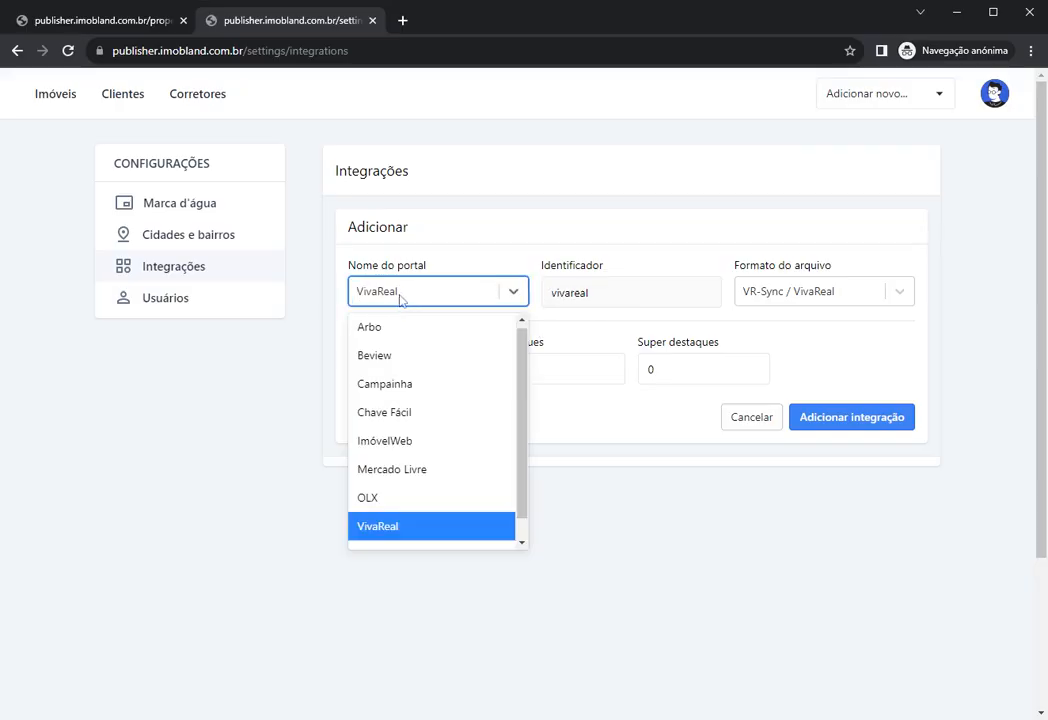
{"action": "left_click", "coordinate": [483, 264]}
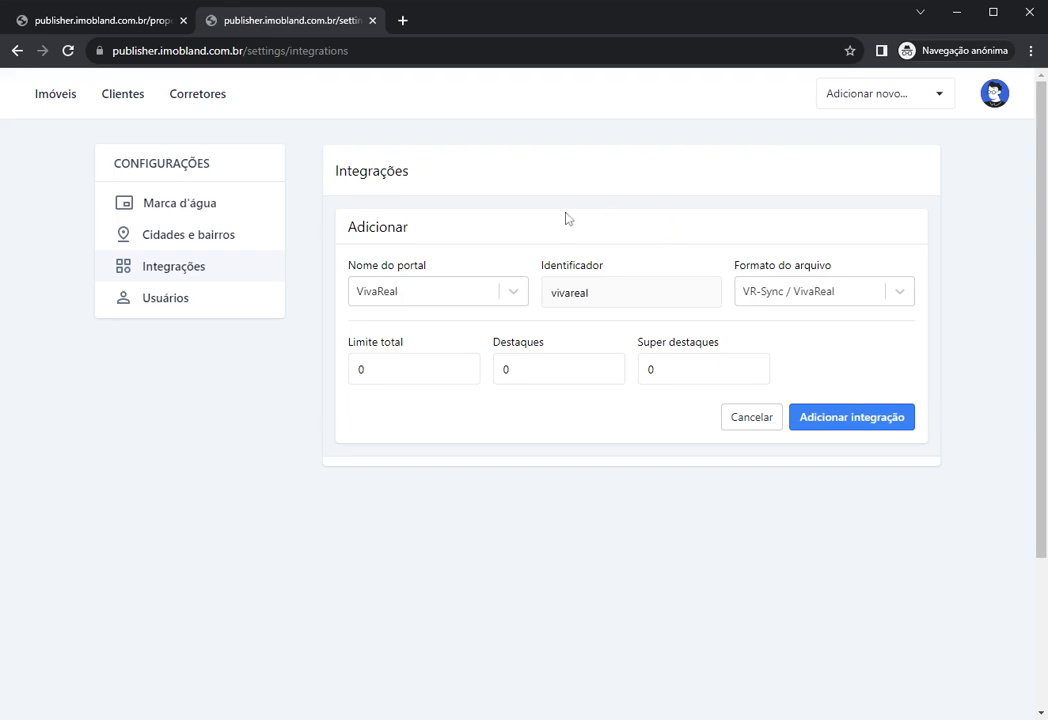
{"action": "left_click_drag", "start_coordinate": [552, 299], "coordinate": [605, 299]}
Step: Keep the file format as VR-Sync / VivaReal
{"action": "left_click", "coordinate": [773, 297]}
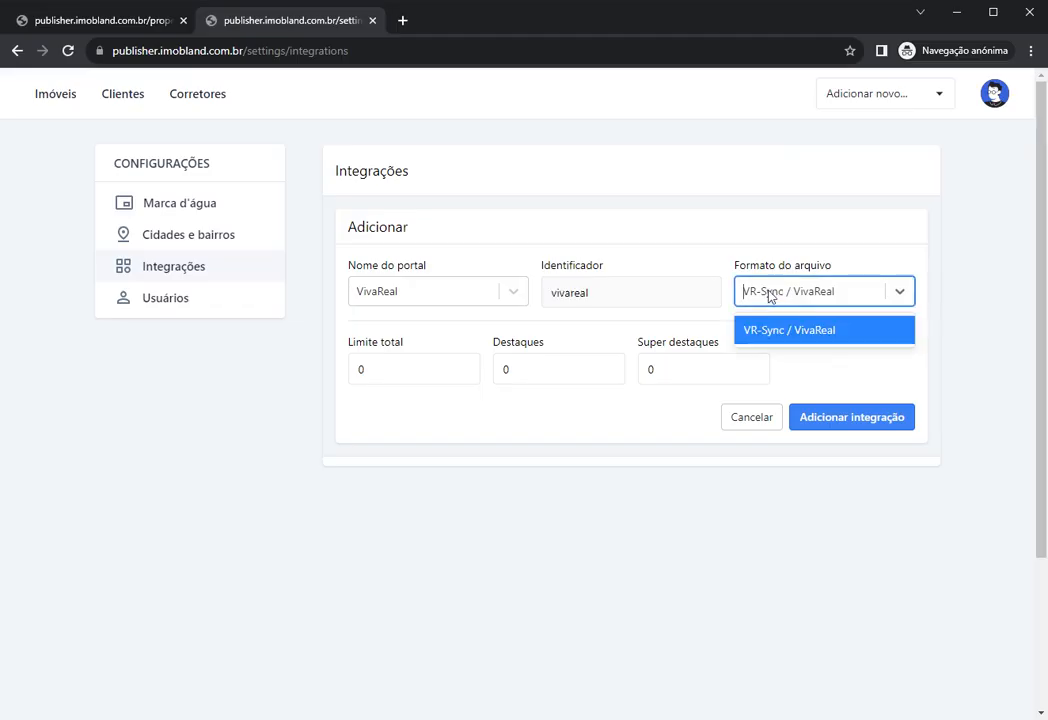
{"action": "left_click", "coordinate": [849, 297]}
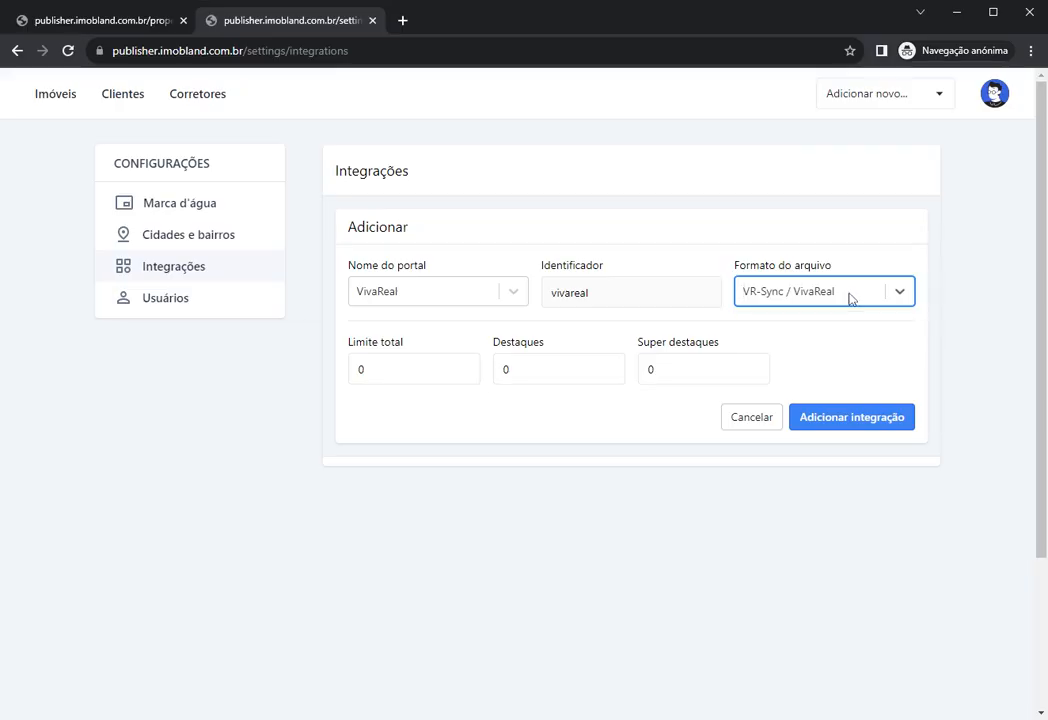
{"action": "left_click", "coordinate": [828, 243]}
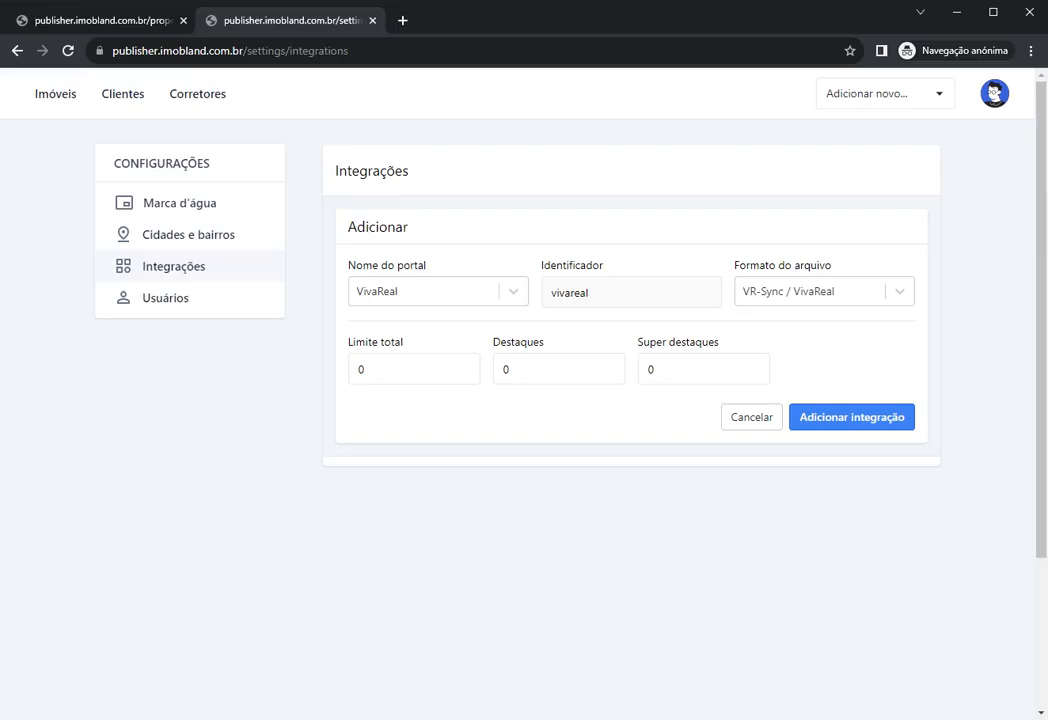
{"action": "left_click", "coordinate": [868, 293]}
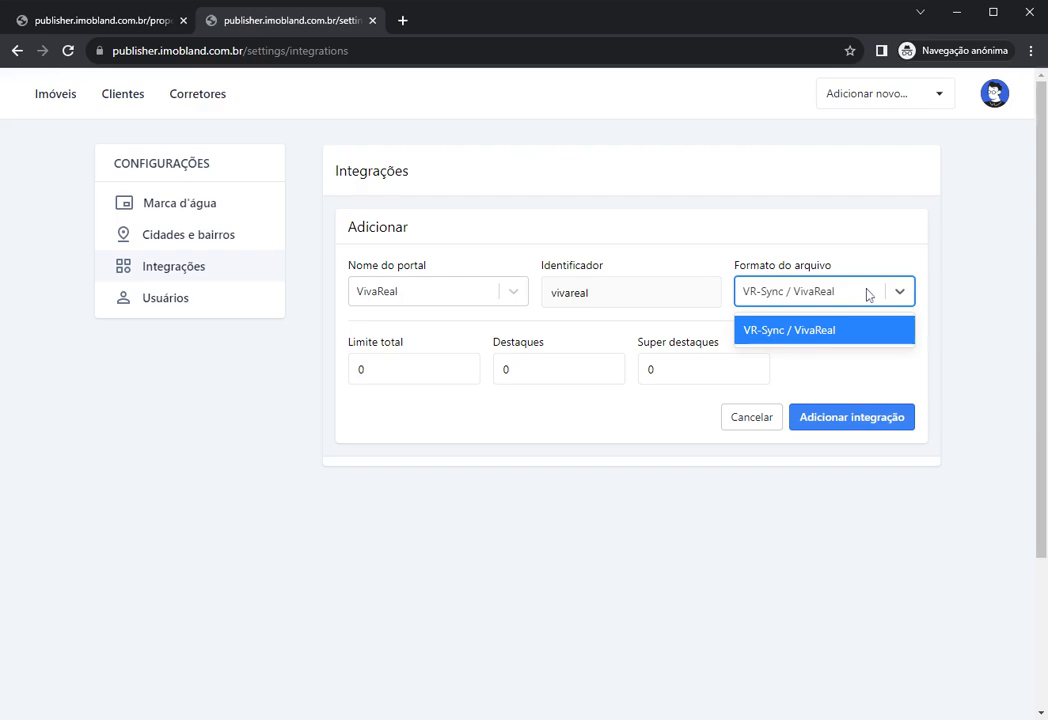
{"action": "left_click", "coordinate": [866, 293]}
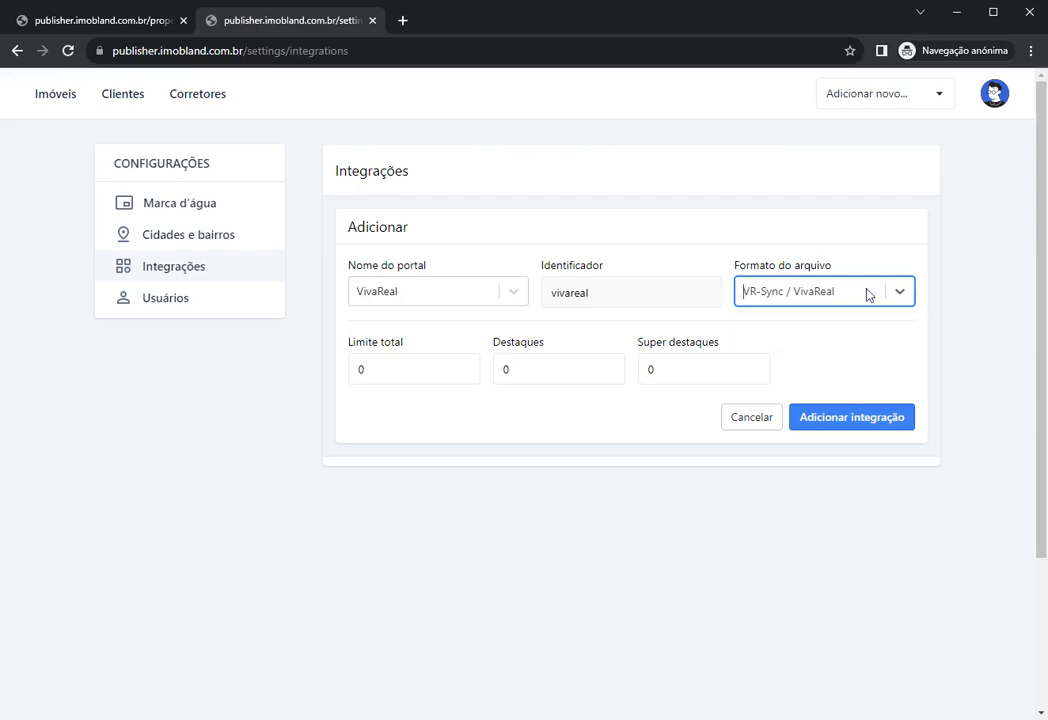
Step: Try Arbo and Beview as portals, revert to VivaReal, and select the total limit value
{"action": "left_click", "coordinate": [410, 301]}
{"action": "left_click", "coordinate": [420, 333]}
{"action": "key", "text": "Down"}
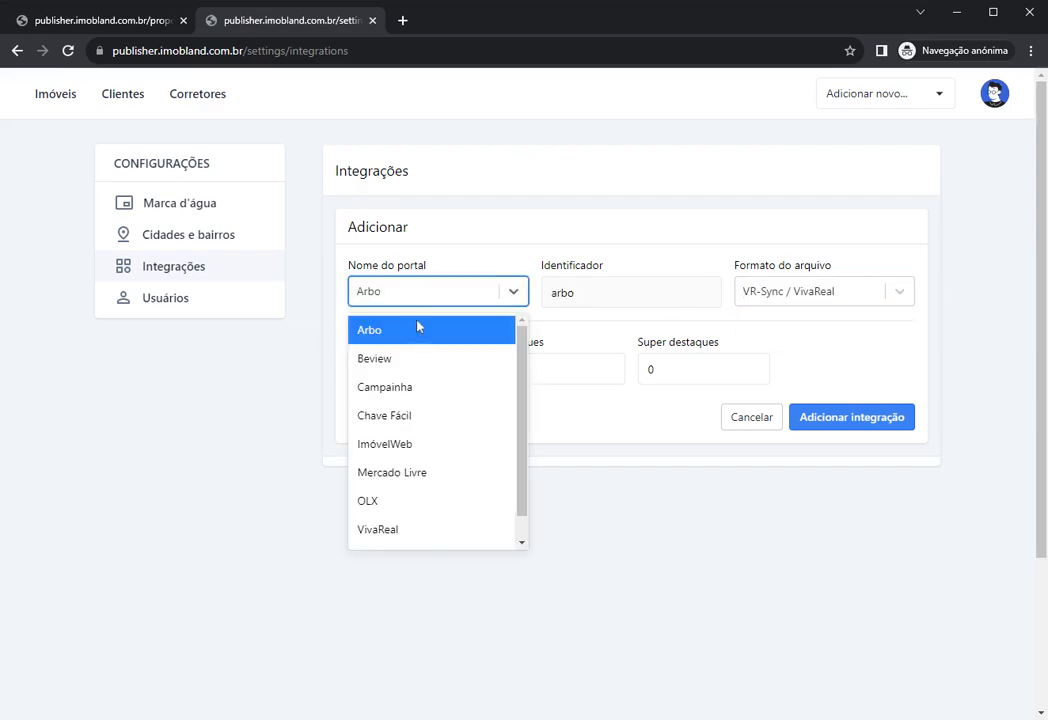
{"action": "left_click", "coordinate": [410, 358]}
{"action": "left_click", "coordinate": [757, 298]}
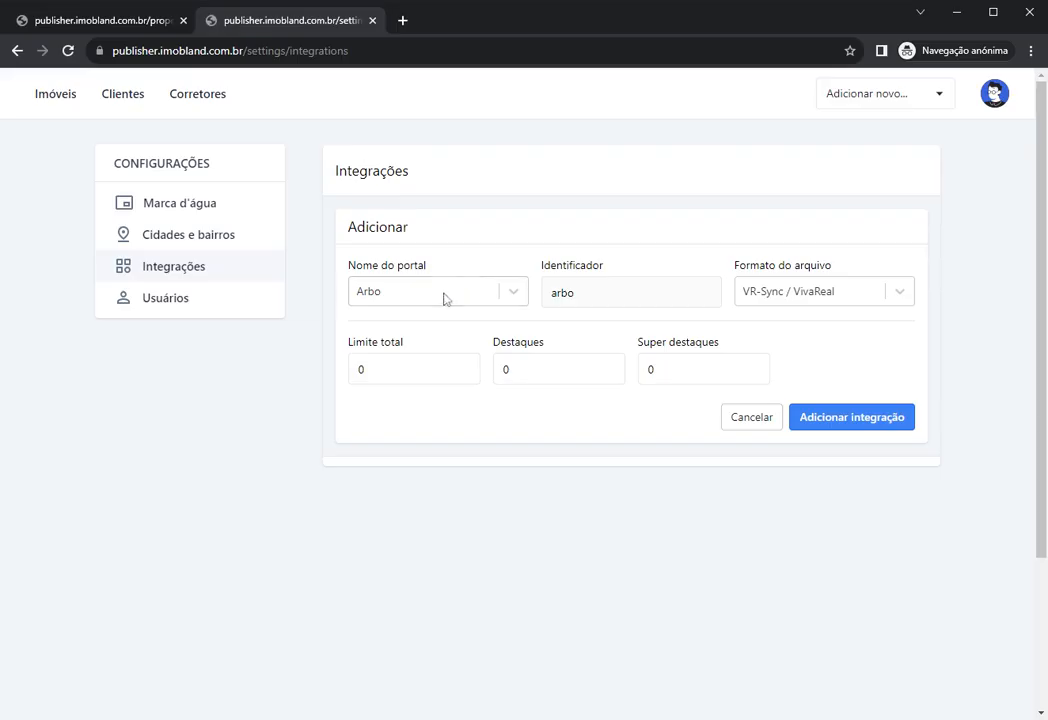
{"action": "left_click", "coordinate": [444, 297]}
{"action": "left_click", "coordinate": [393, 533]}
{"action": "left_click", "coordinate": [400, 370]}
{"action": "left_click_drag", "start_coordinate": [398, 370], "coordinate": [301, 373]}
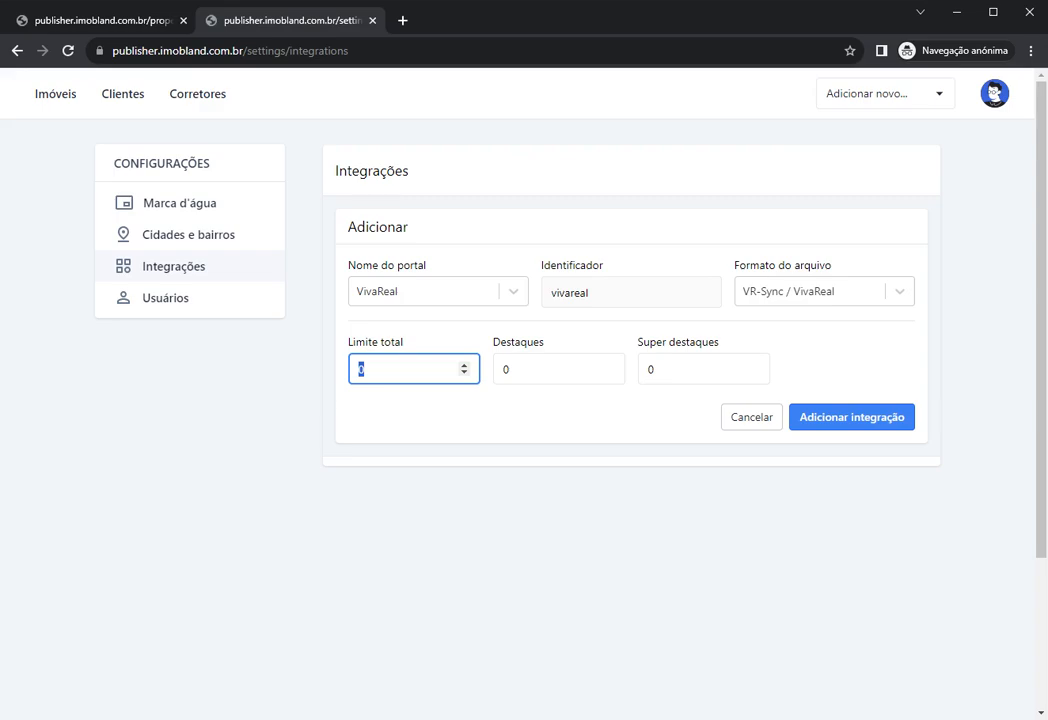
Step: Limit the VivaReal integration to 100 listings, 10 destaques and 3 super destaques, and save it
{"action": "key", "text": "BackSpace"}
{"action": "type", "text": "100"}
{"action": "key", "text": "Tab"}
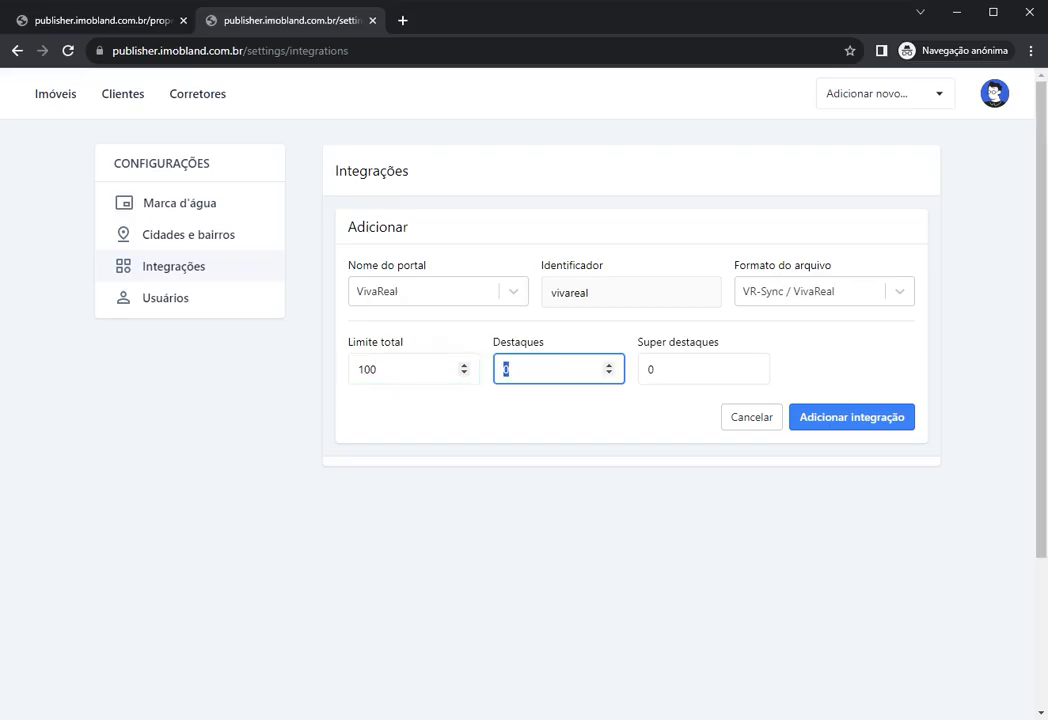
{"action": "type", "text": "10"}
{"action": "key", "text": "Tab"}
{"action": "type", "text": "3"}
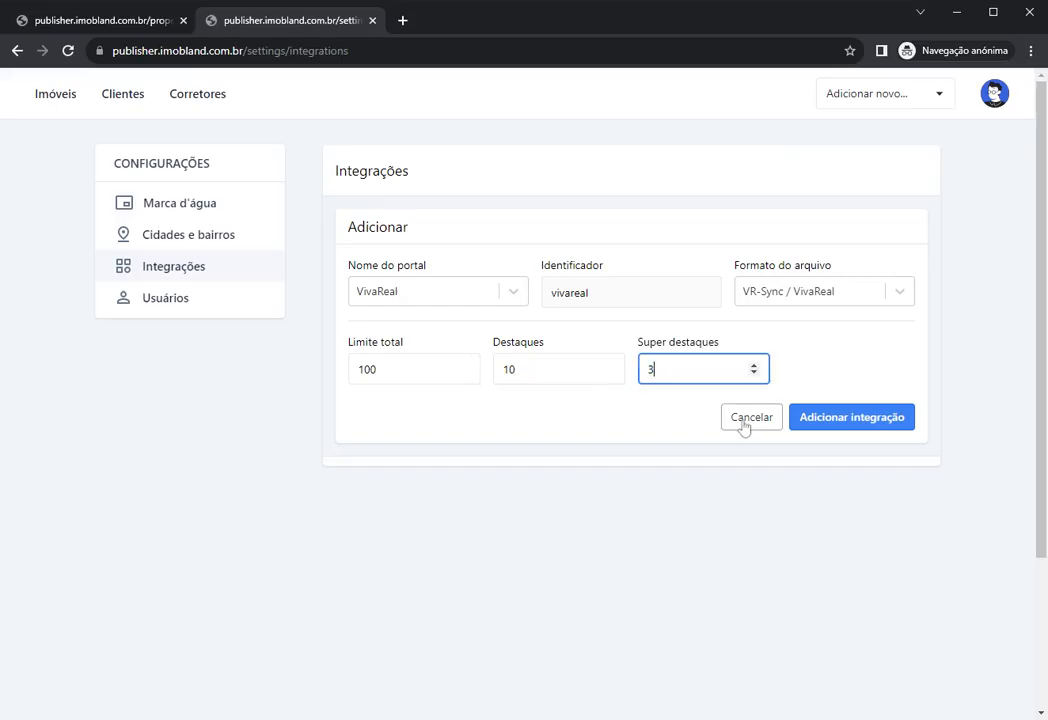
{"action": "left_click", "coordinate": [856, 425]}
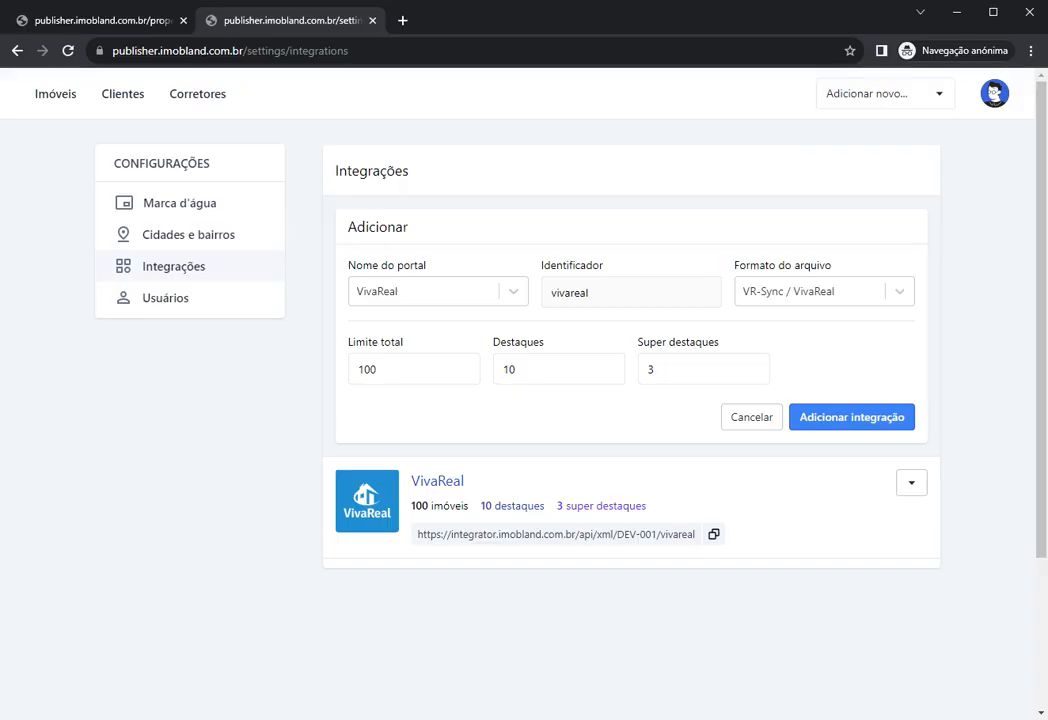
Step: Copy the VivaReal feed URL and open the VivaReal integration's settings
{"action": "left_click_drag", "start_coordinate": [418, 534], "coordinate": [694, 535]}
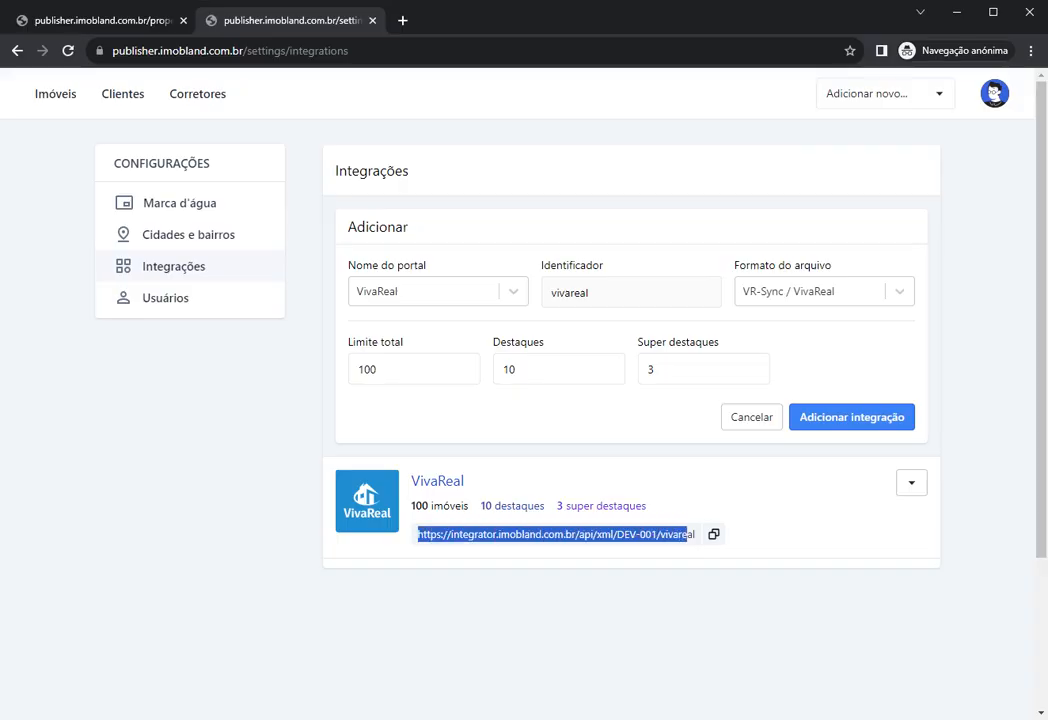
{"action": "left_click", "coordinate": [690, 557]}
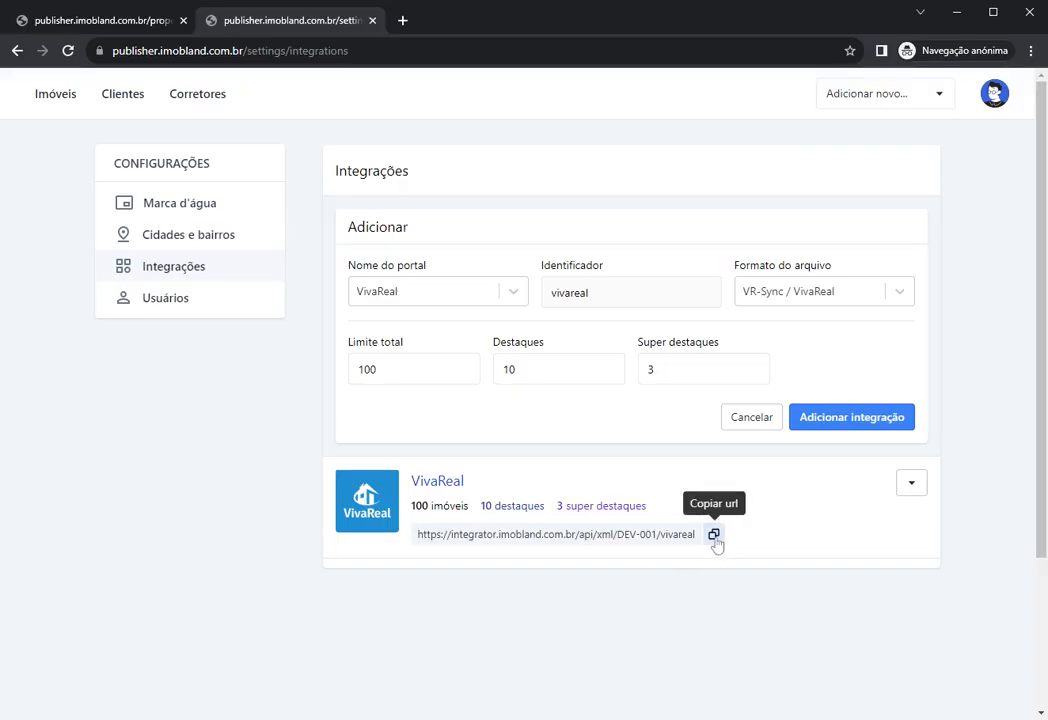
{"action": "left_click", "coordinate": [714, 536]}
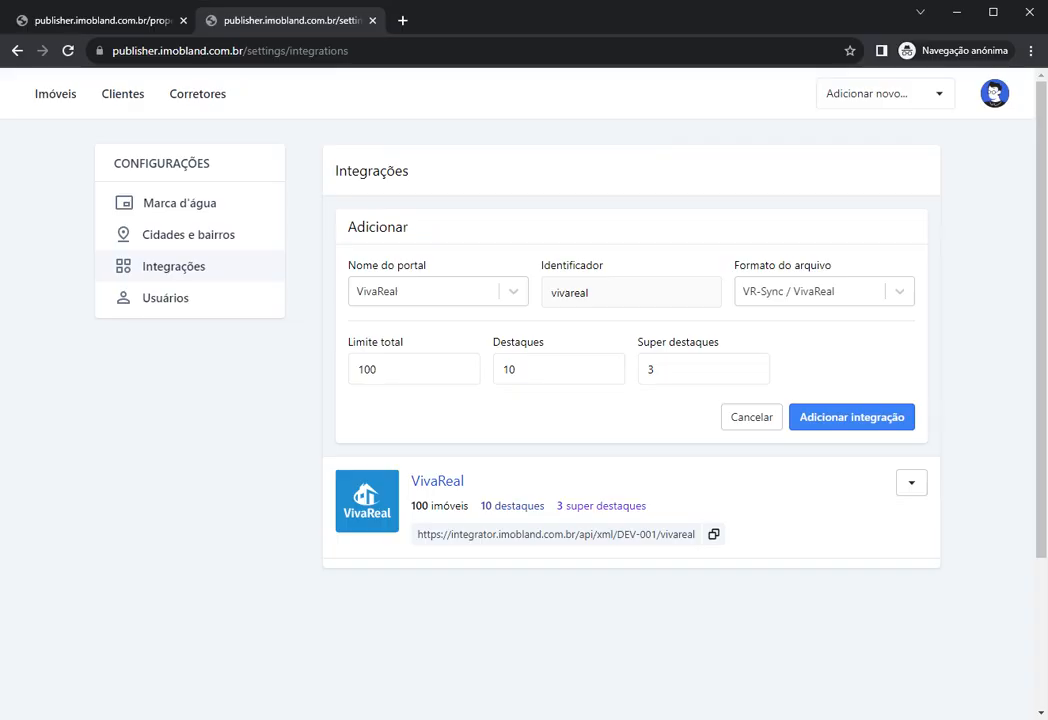
{"action": "left_click_drag", "start_coordinate": [417, 534], "coordinate": [690, 534]}
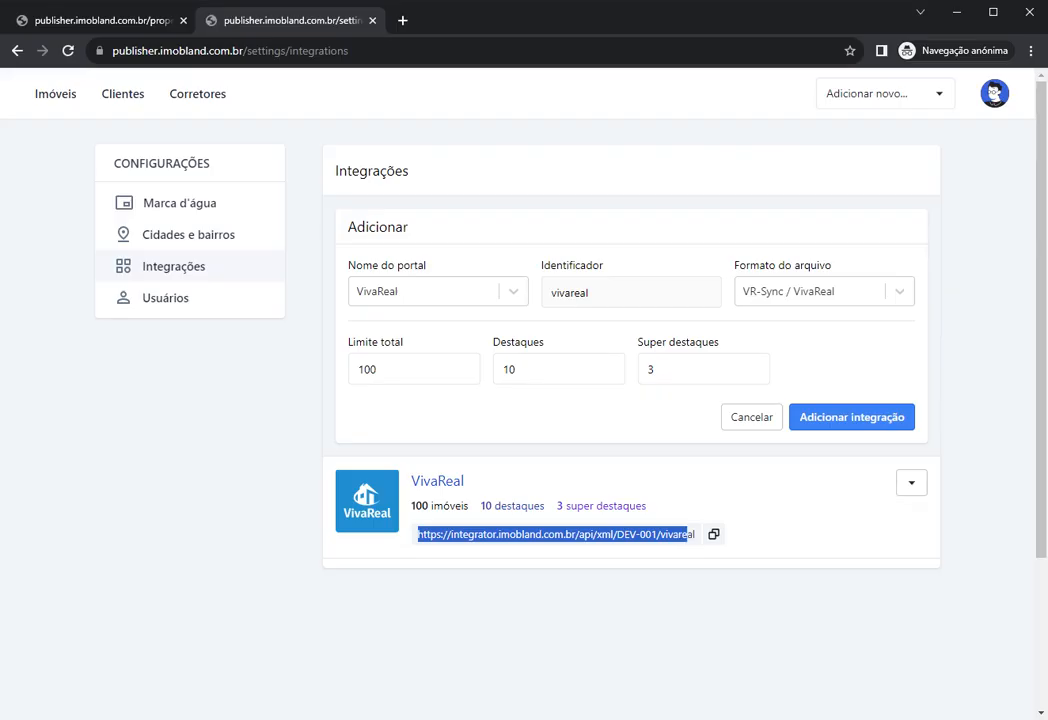
{"action": "left_click", "coordinate": [709, 489]}
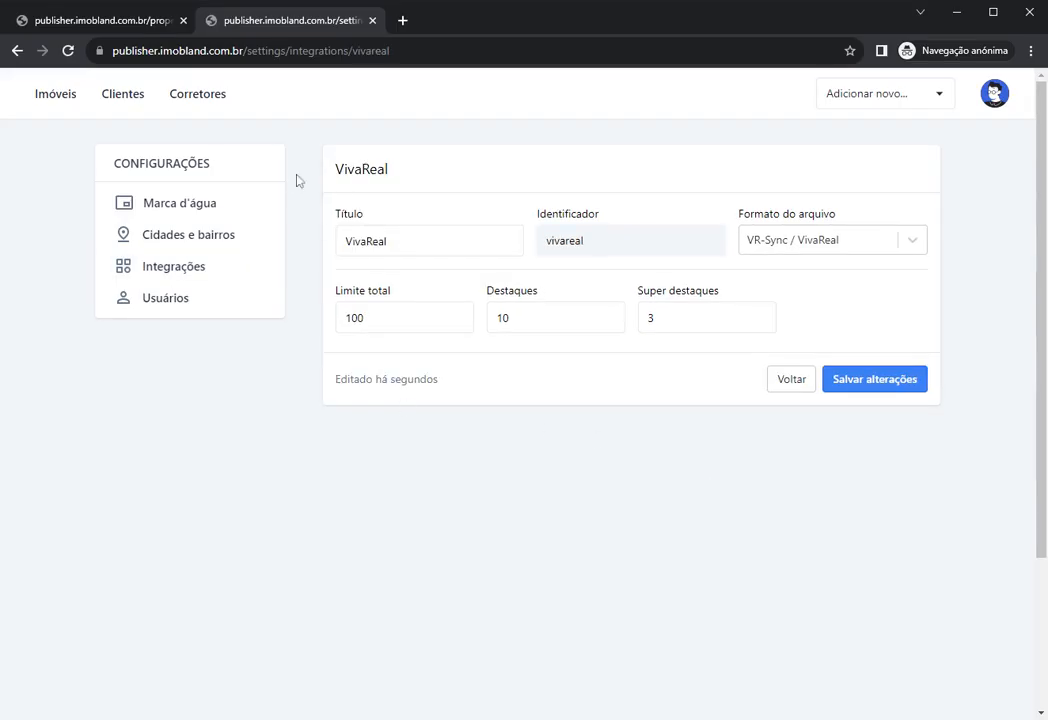
Step: Open property APT-001 from Imóveis and show its Publicação options
{"action": "left_click", "coordinate": [60, 94]}
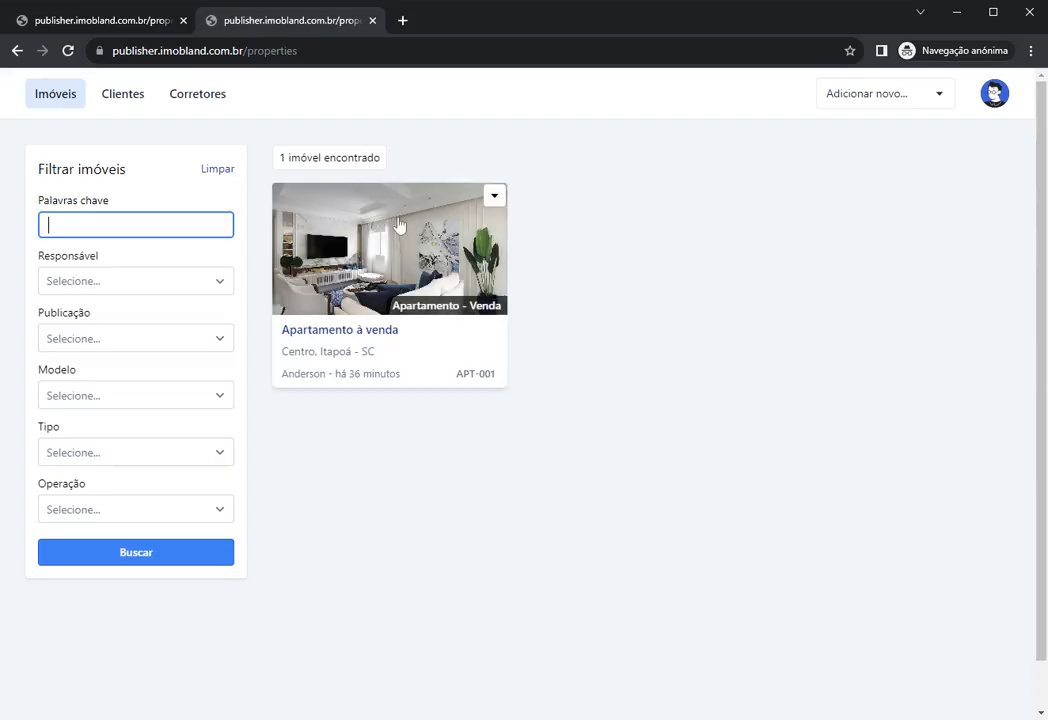
{"action": "left_click", "coordinate": [399, 226]}
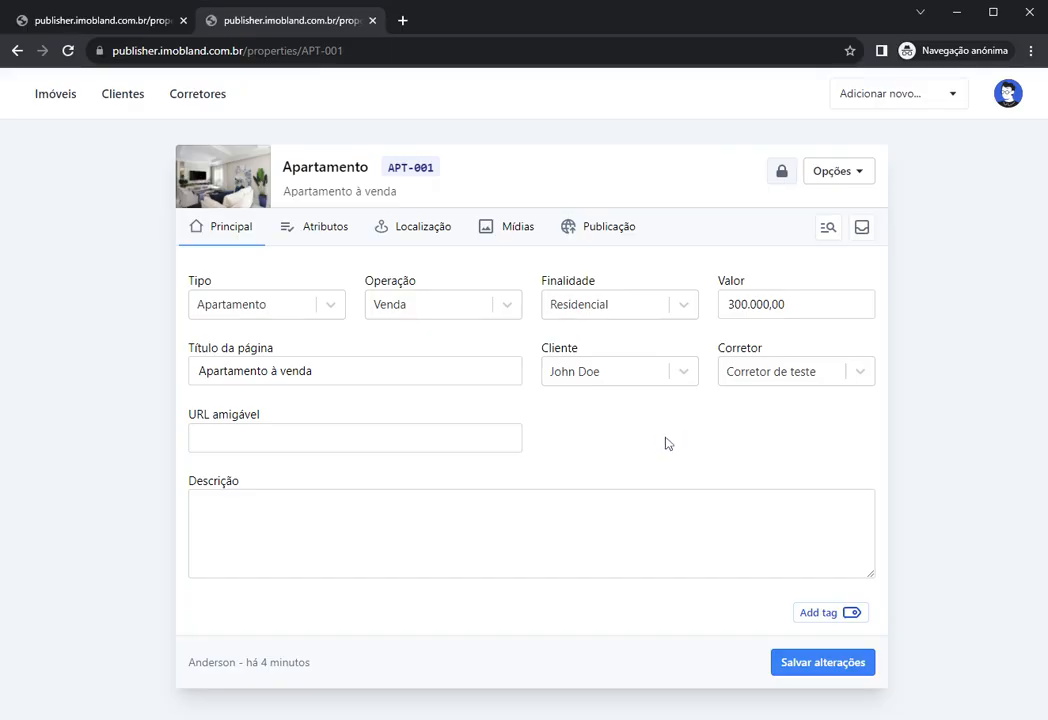
{"action": "left_click", "coordinate": [598, 230]}
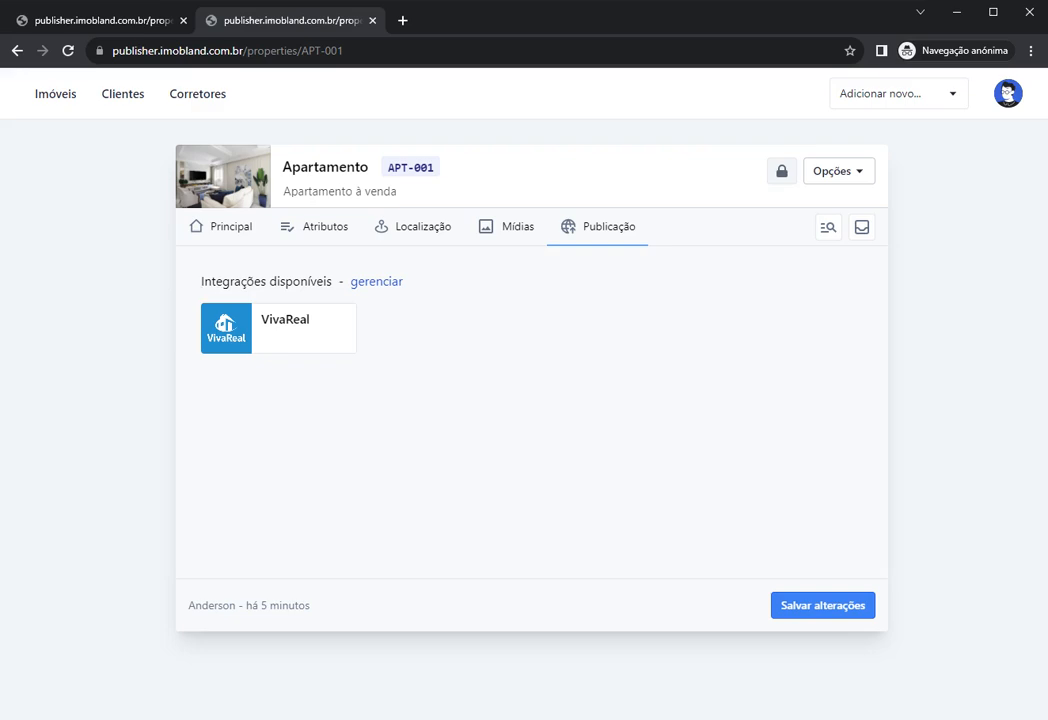
Step: Activate VivaReal for APT-001 at the Destaque level, save the property, and reload the page
{"action": "left_click", "coordinate": [240, 336]}
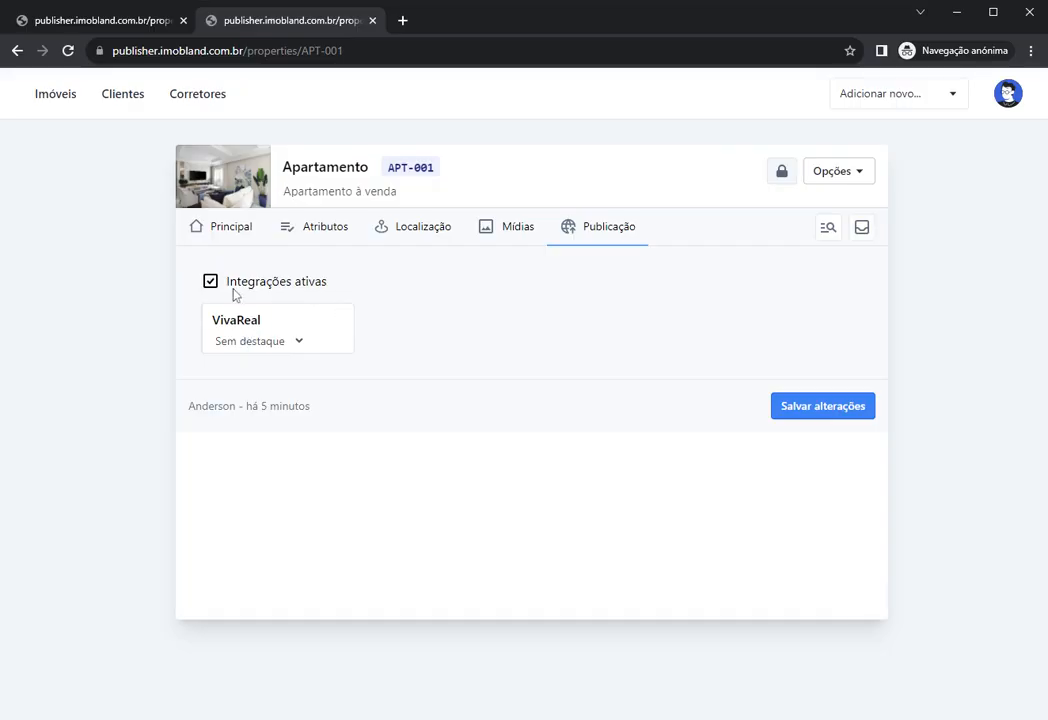
{"action": "left_click_drag", "start_coordinate": [228, 284], "coordinate": [421, 313]}
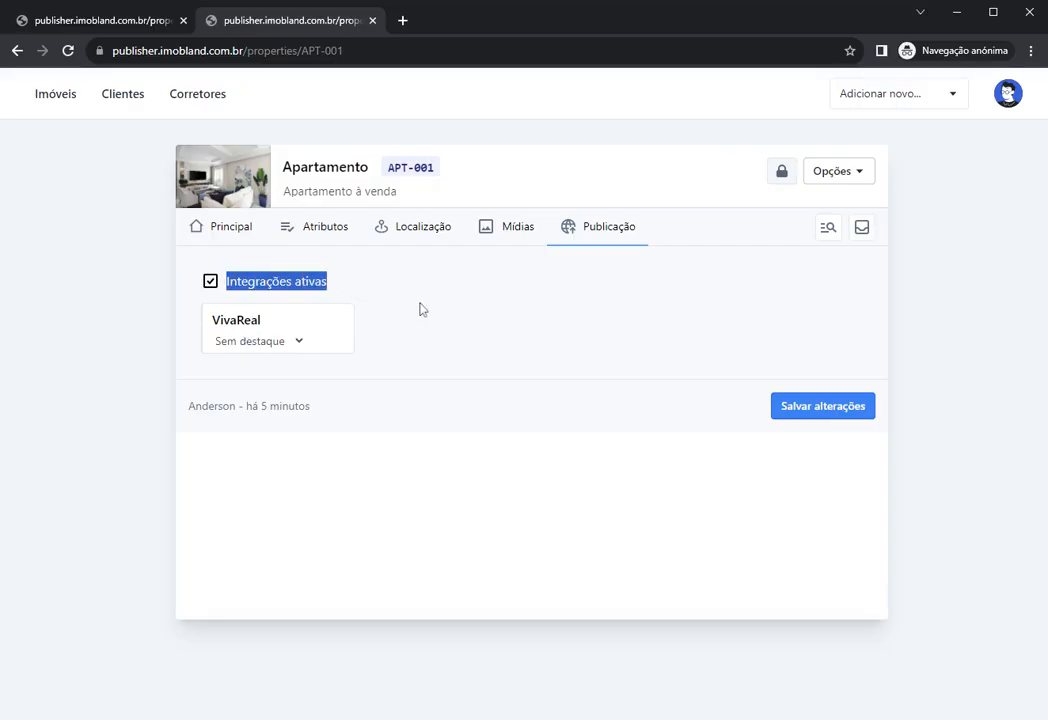
{"action": "left_click", "coordinate": [533, 357]}
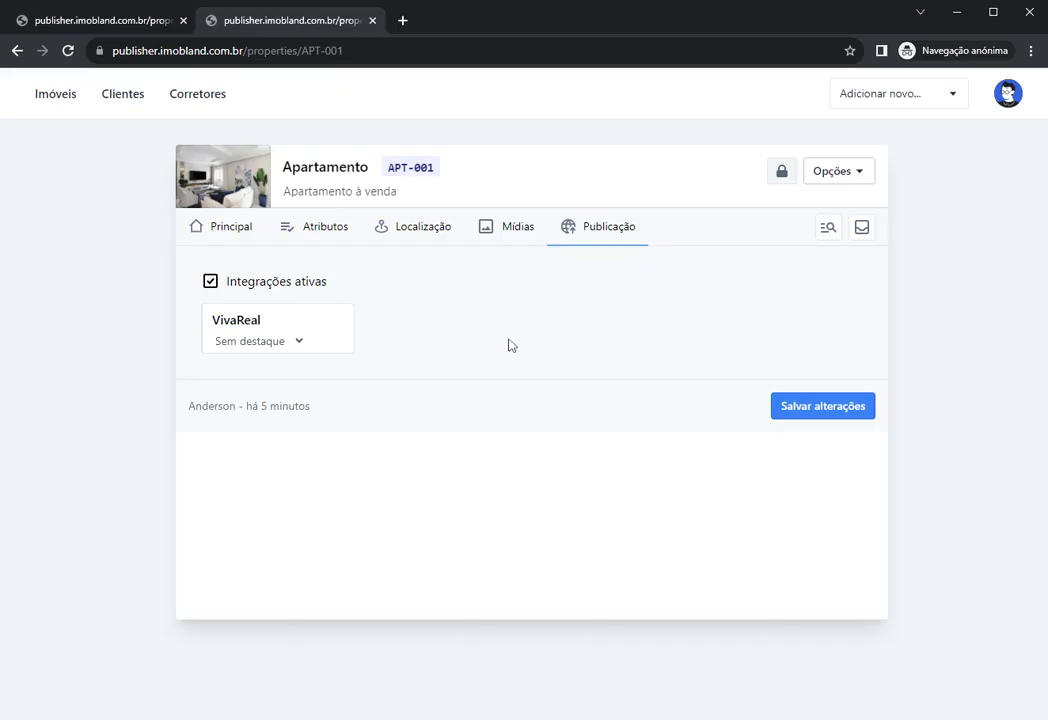
{"action": "mouse_move", "coordinate": [248, 346]}
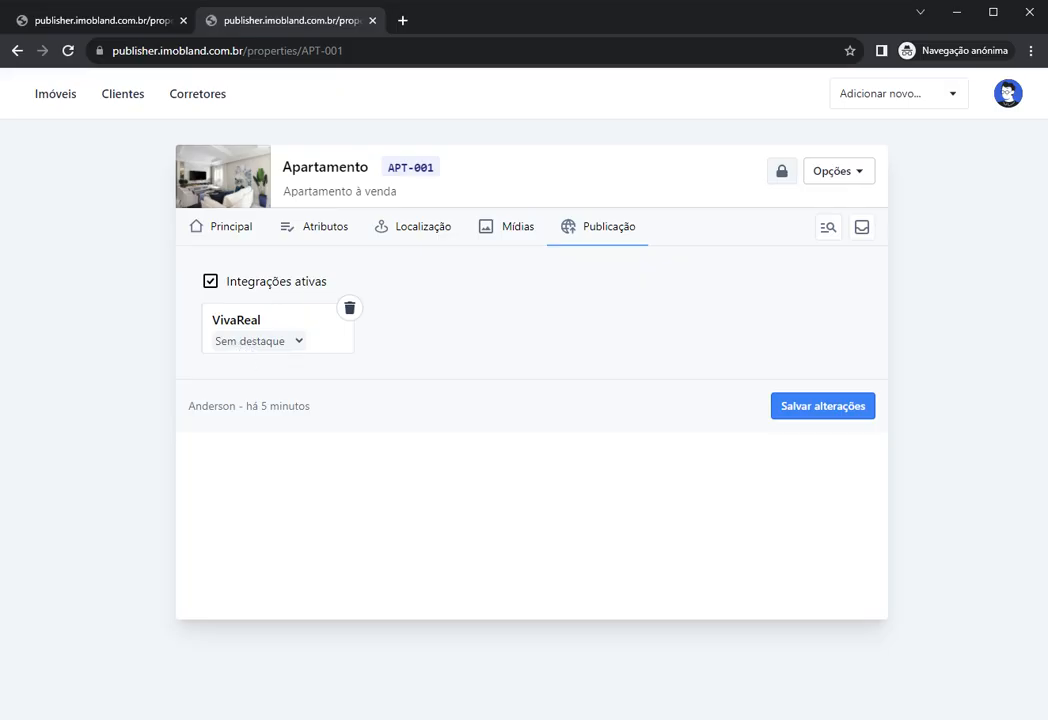
{"action": "left_click", "coordinate": [256, 391]}
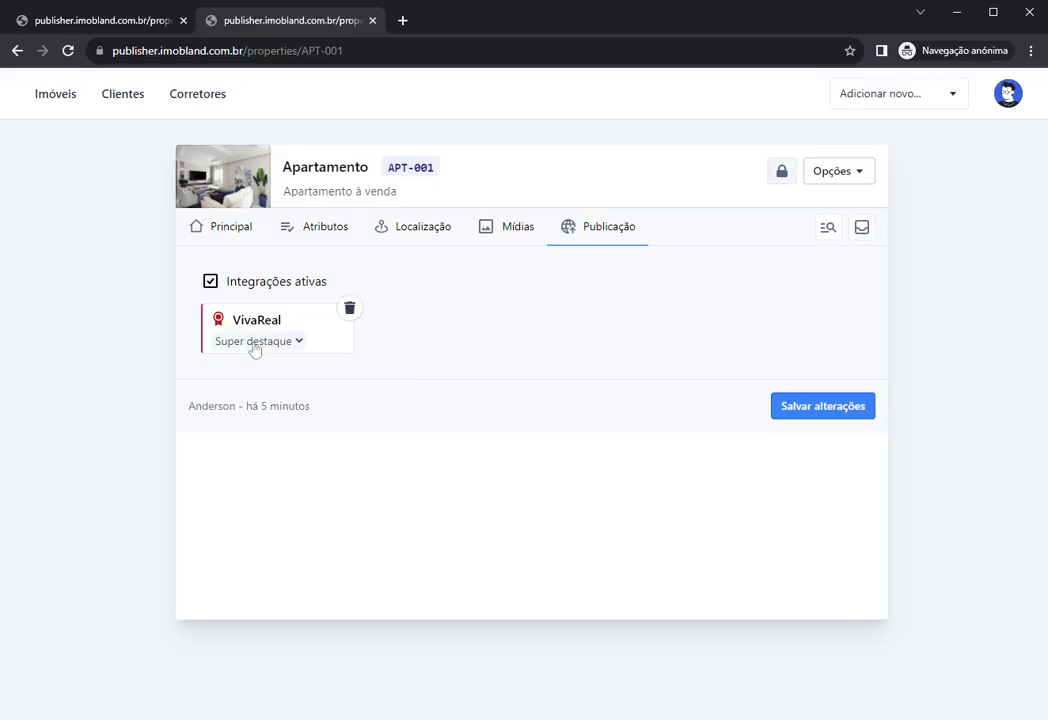
{"action": "left_click", "coordinate": [249, 379]}
{"action": "left_click", "coordinate": [826, 408]}
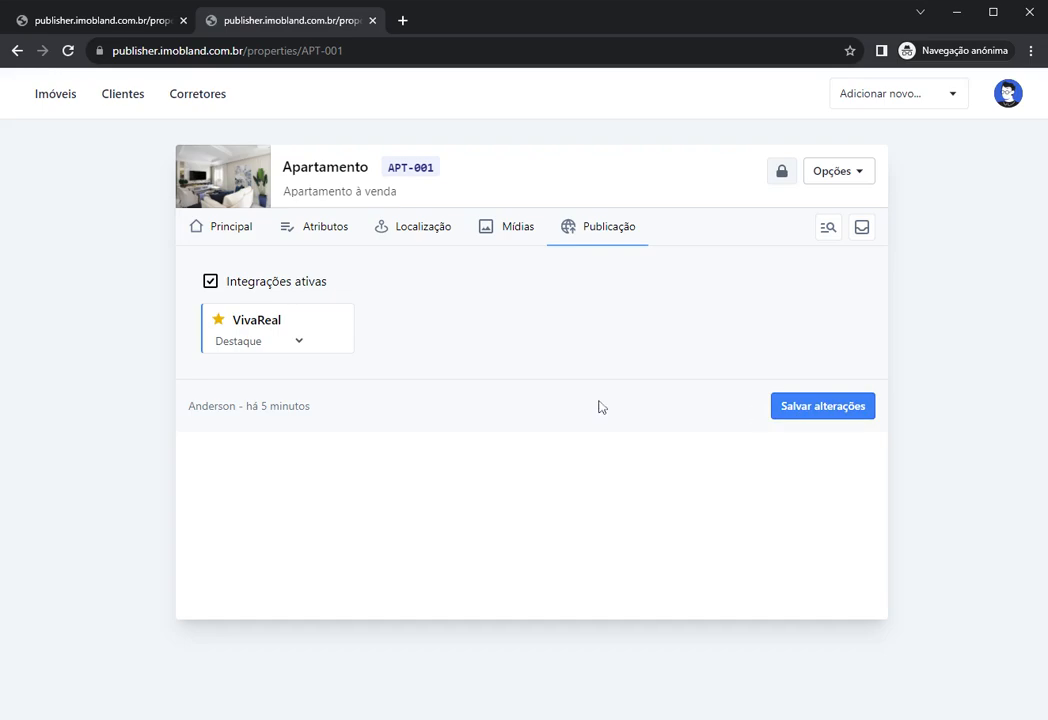
{"action": "key", "text": "F5"}
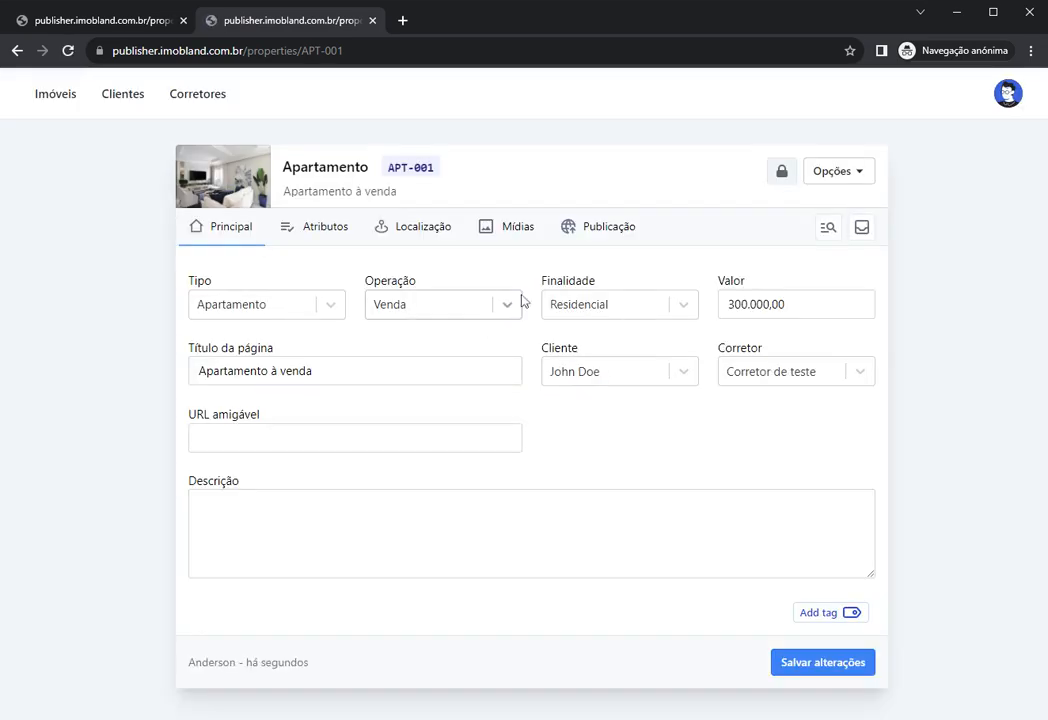
Step: Browse APT-001's Mídias, Localização and Atributos tabs, then return to the Principal details
{"action": "left_click", "coordinate": [590, 228]}
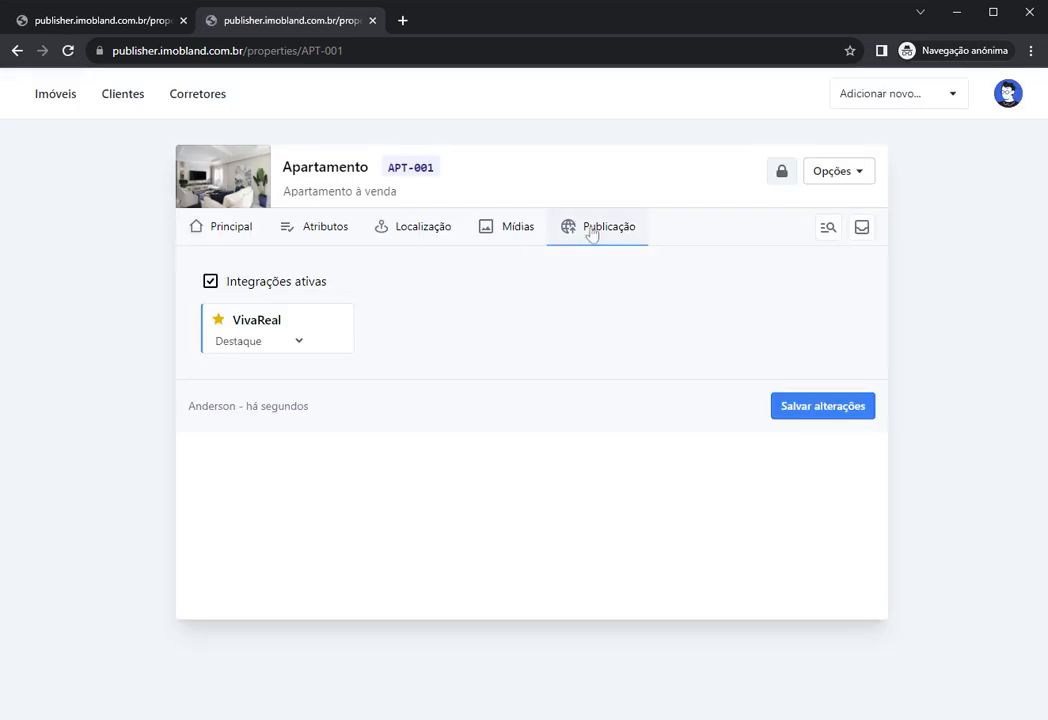
{"action": "left_click", "coordinate": [512, 232]}
{"action": "left_click", "coordinate": [400, 238]}
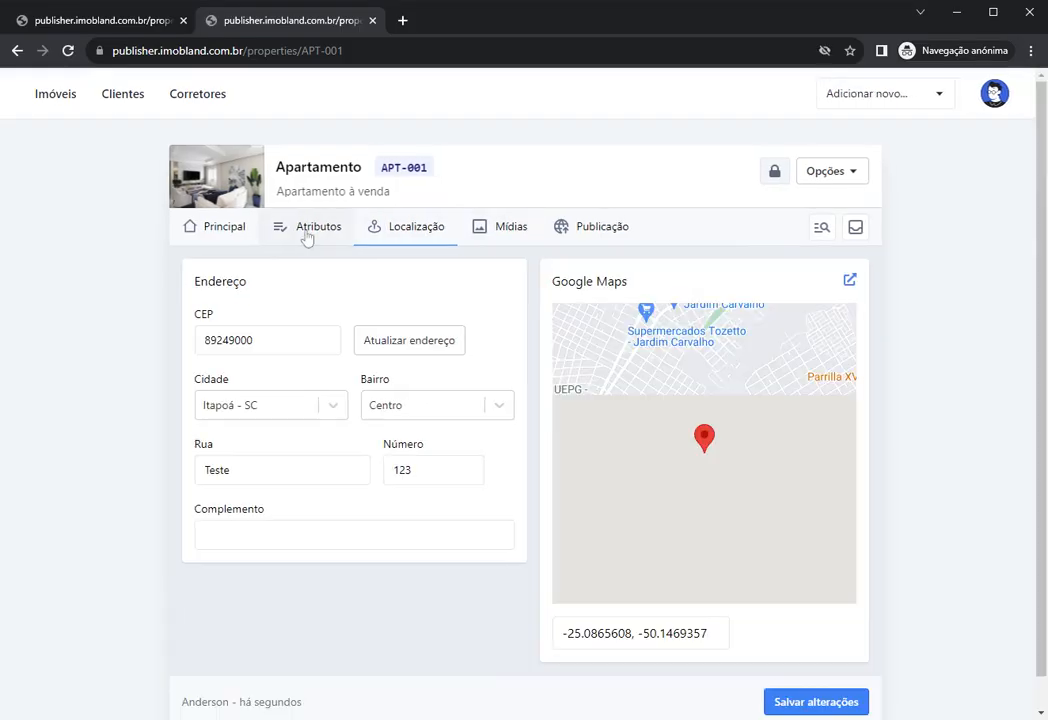
{"action": "left_click", "coordinate": [306, 234]}
{"action": "scroll", "coordinate": [435, 353], "scroll_direction": "down", "scroll_amount": 4}
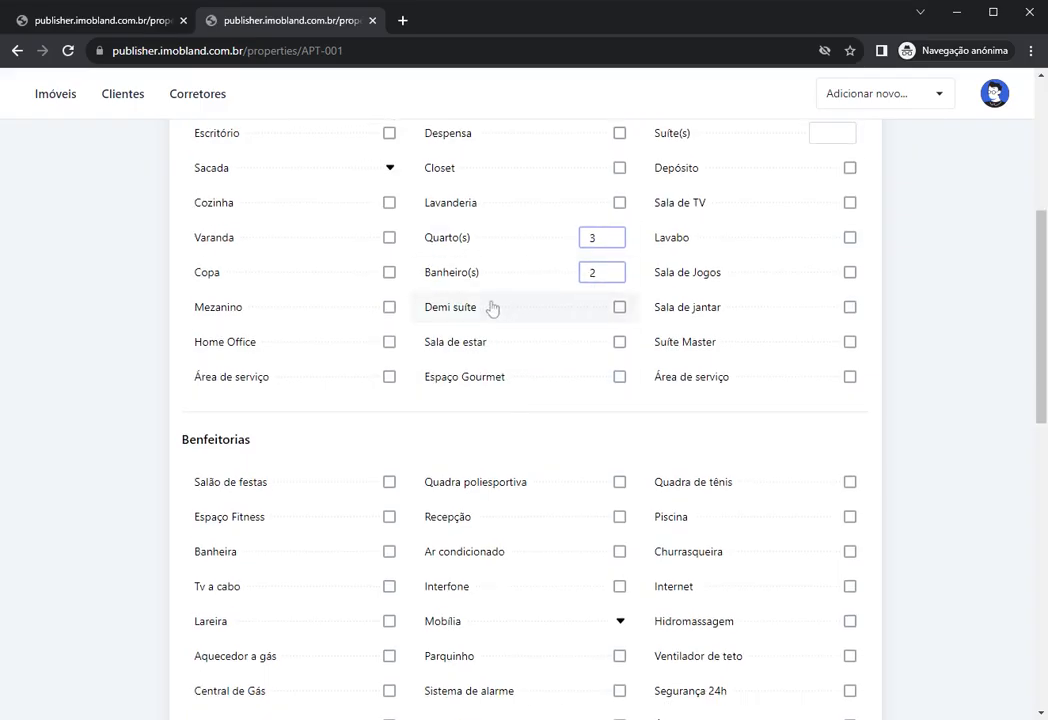
{"action": "scroll", "coordinate": [530, 300], "scroll_direction": "up", "scroll_amount": 4}
{"action": "scroll", "coordinate": [450, 430], "scroll_direction": "down", "scroll_amount": 3}
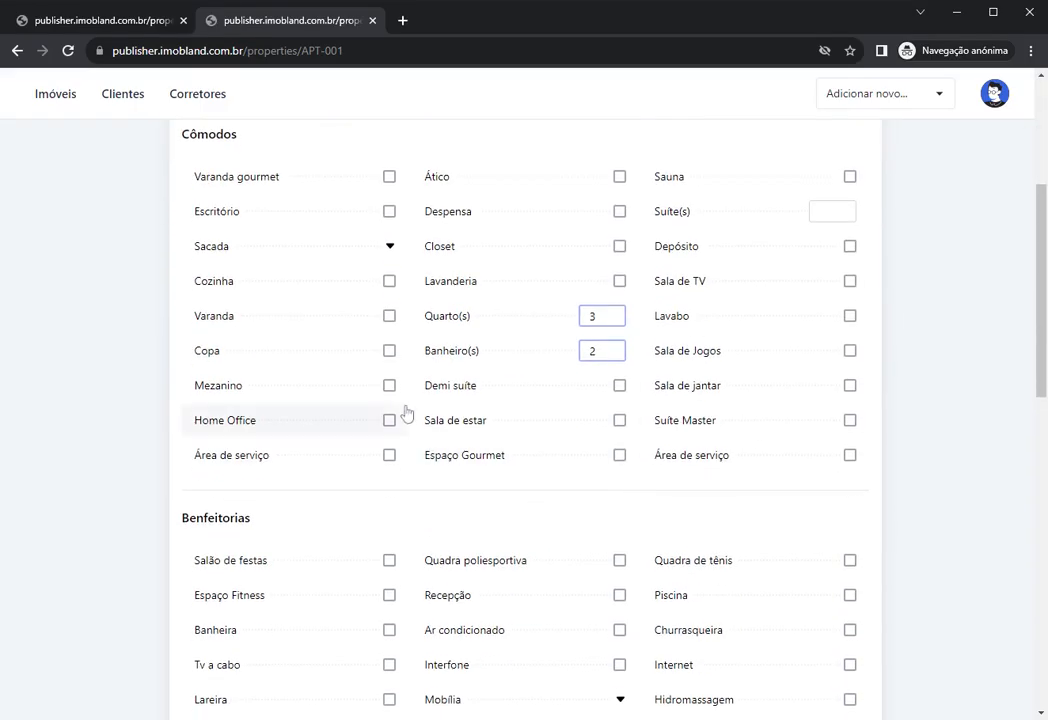
{"action": "scroll", "coordinate": [480, 400], "scroll_direction": "up", "scroll_amount": 3}
{"action": "scroll", "coordinate": [580, 367], "scroll_direction": "down", "scroll_amount": 4}
{"action": "scroll", "coordinate": [580, 379], "scroll_direction": "up", "scroll_amount": 4}
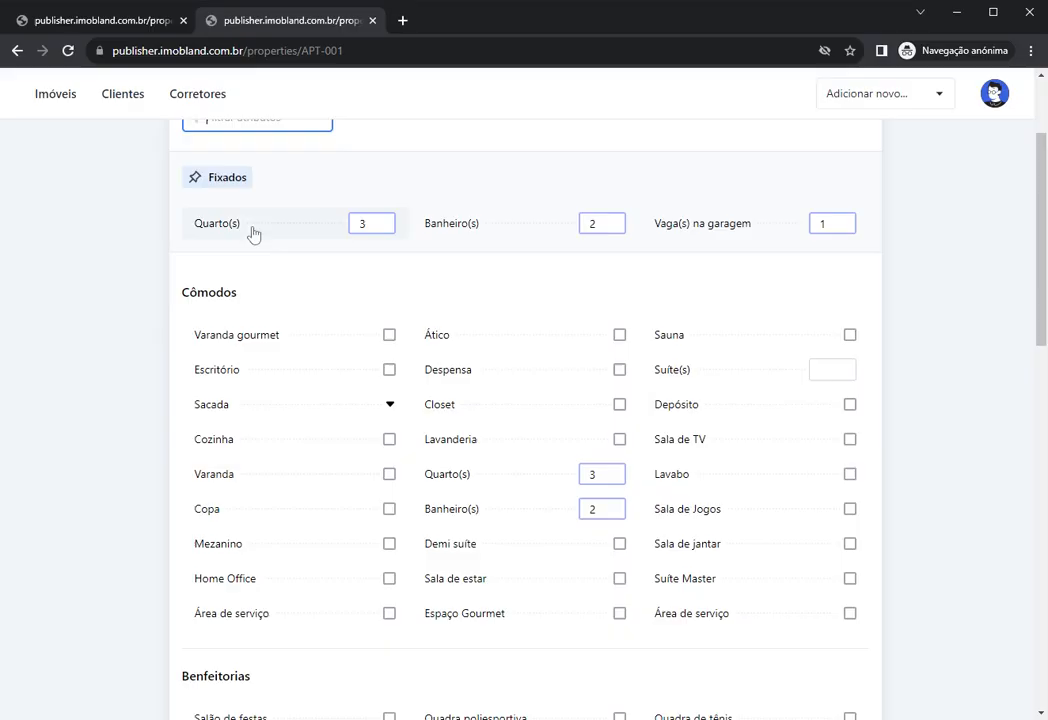
{"action": "left_click", "coordinate": [242, 234]}
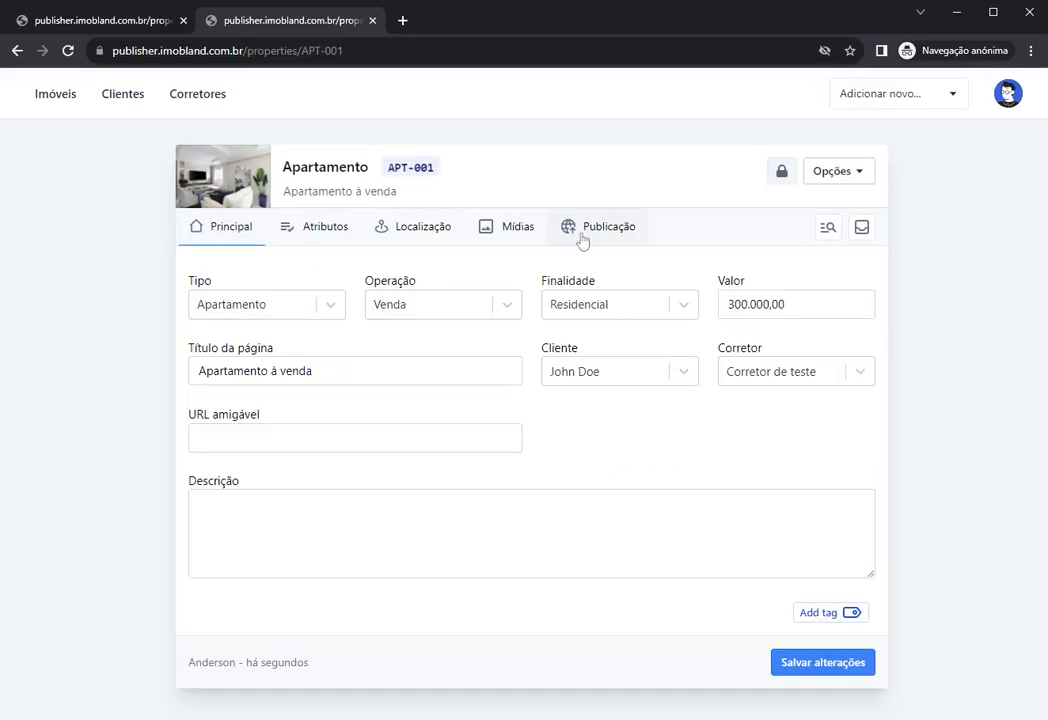
{"action": "left_click", "coordinate": [582, 237]}
Step: Publish APT-001 from Opções, then view it on the public website in a new tab
{"action": "left_click", "coordinate": [843, 176]}
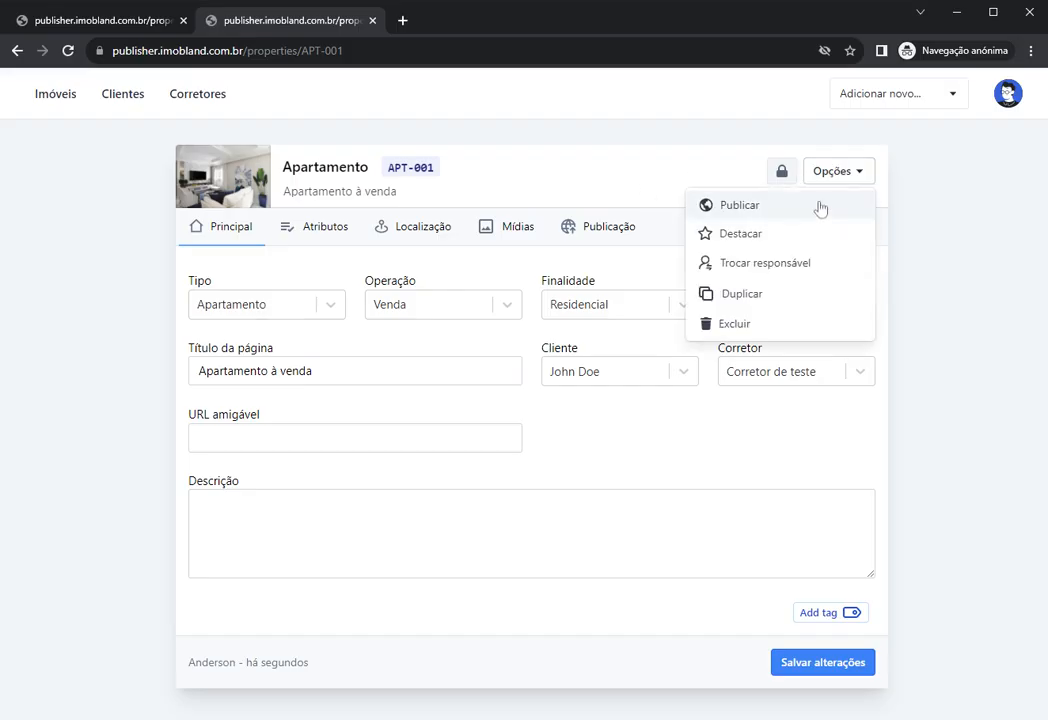
{"action": "left_click", "coordinate": [733, 208]}
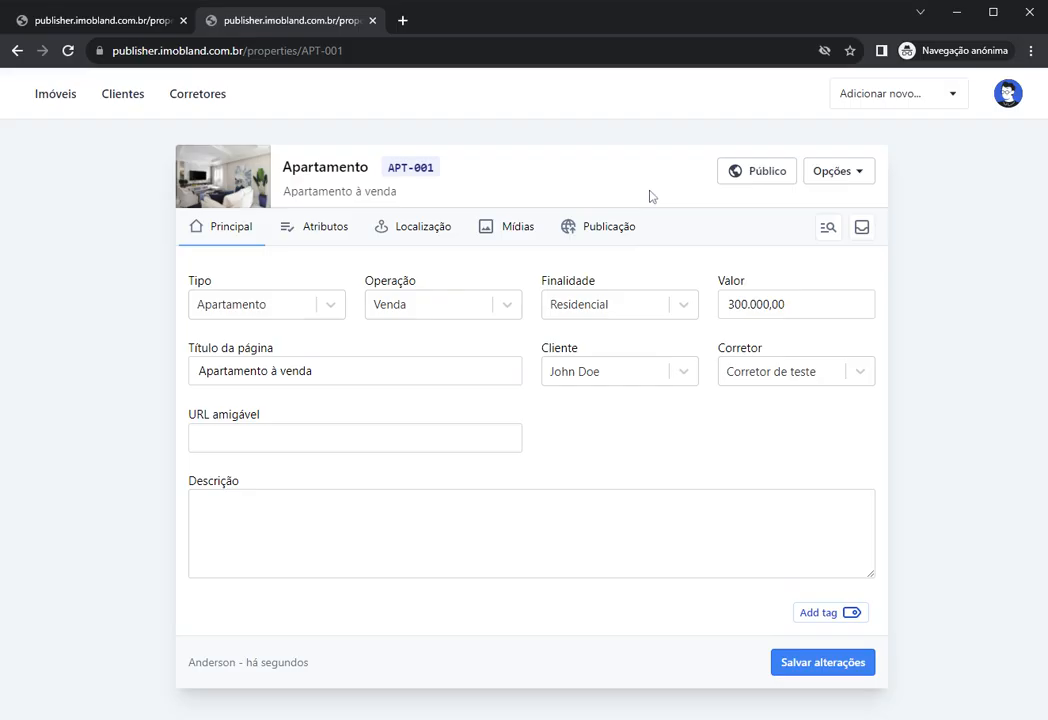
{"action": "left_click", "coordinate": [835, 177]}
{"action": "left_click", "coordinate": [789, 244]}
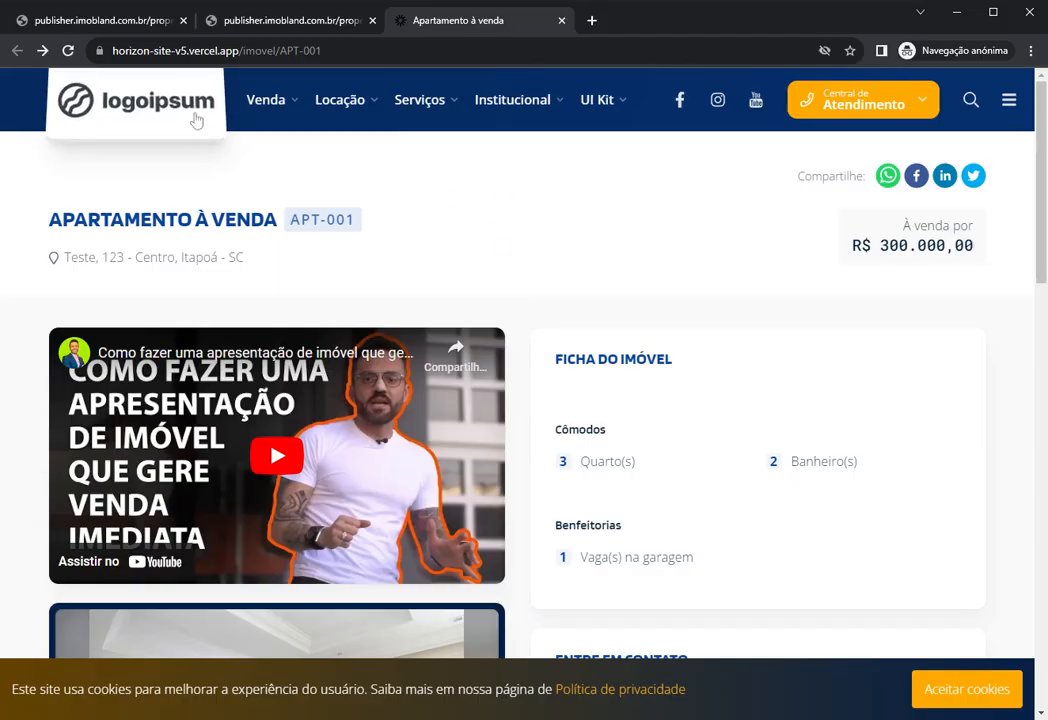
Step: Scroll through the APT-001 listing page, checking its address line and location map
{"action": "scroll", "coordinate": [549, 254], "scroll_direction": "down", "scroll_amount": 1}
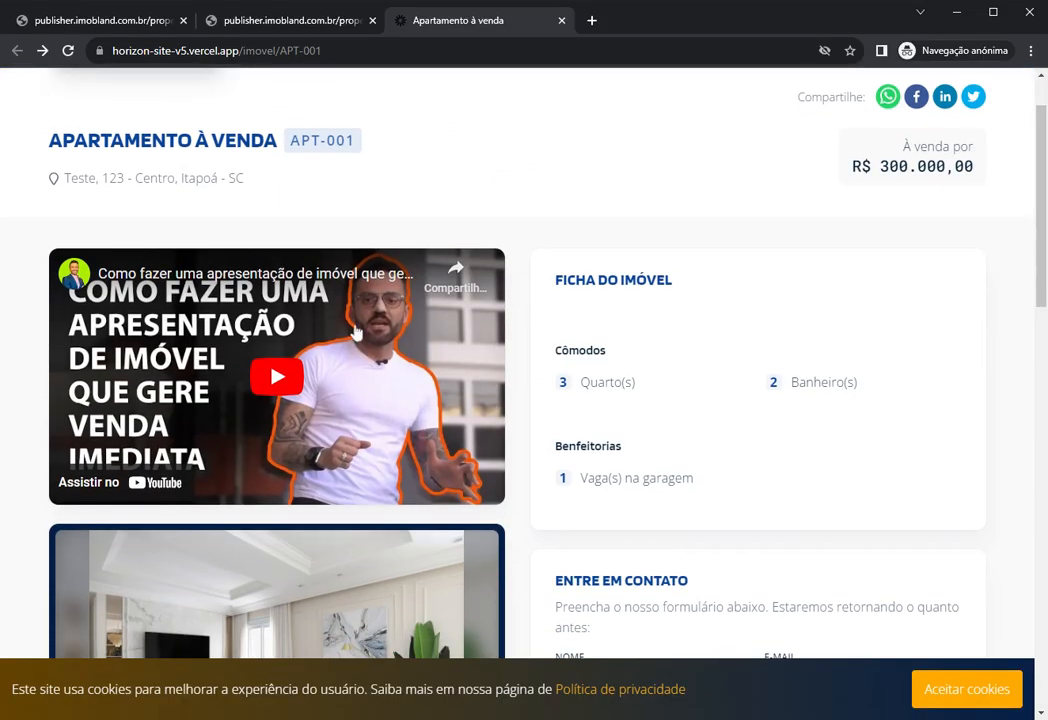
{"action": "scroll", "coordinate": [266, 357], "scroll_direction": "down", "scroll_amount": 3}
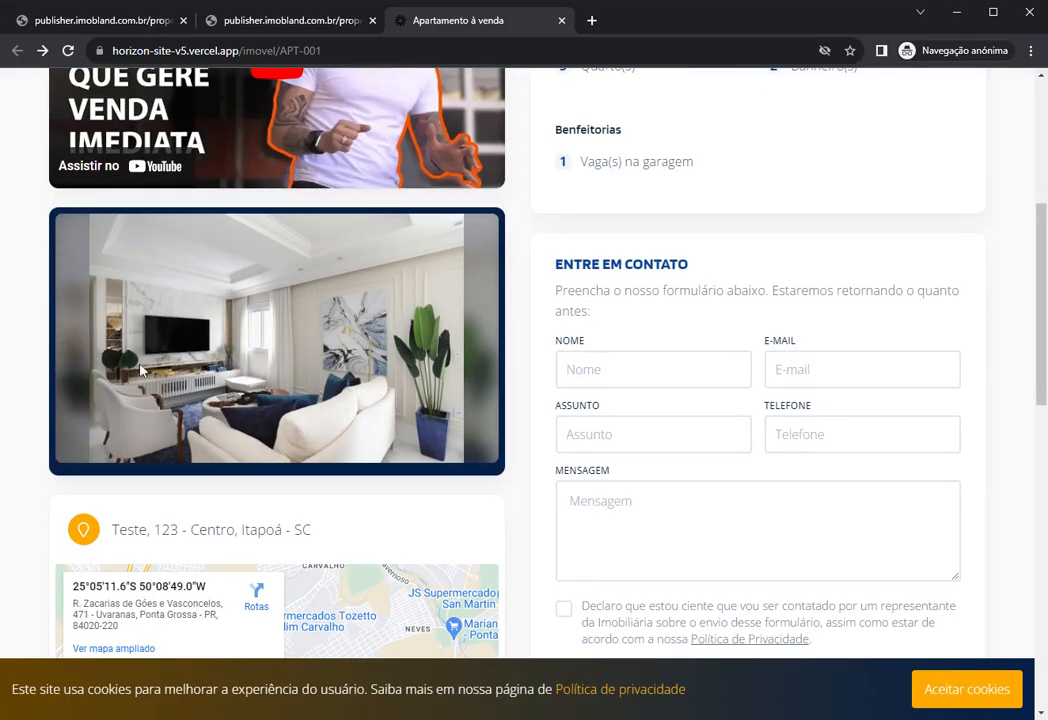
{"action": "scroll", "coordinate": [285, 357], "scroll_direction": "down", "scroll_amount": 2}
{"action": "scroll", "coordinate": [332, 341], "scroll_direction": "up", "scroll_amount": 1}
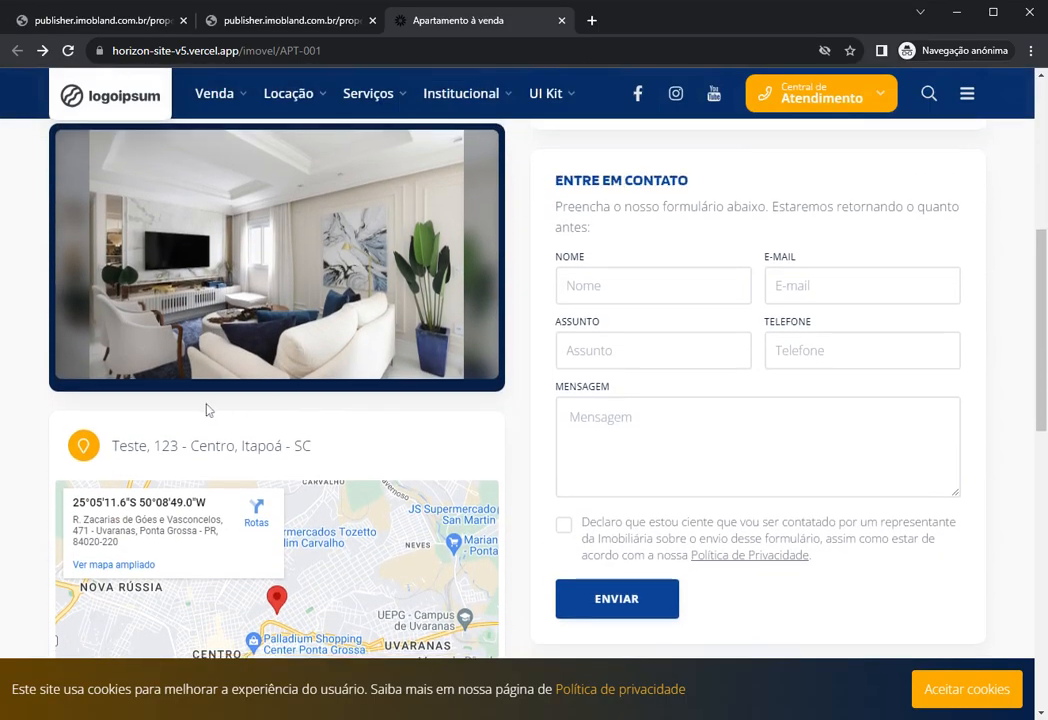
{"action": "scroll", "coordinate": [332, 341], "scroll_direction": "down", "scroll_amount": 1}
{"action": "left_click_drag", "start_coordinate": [110, 292], "coordinate": [399, 290]}
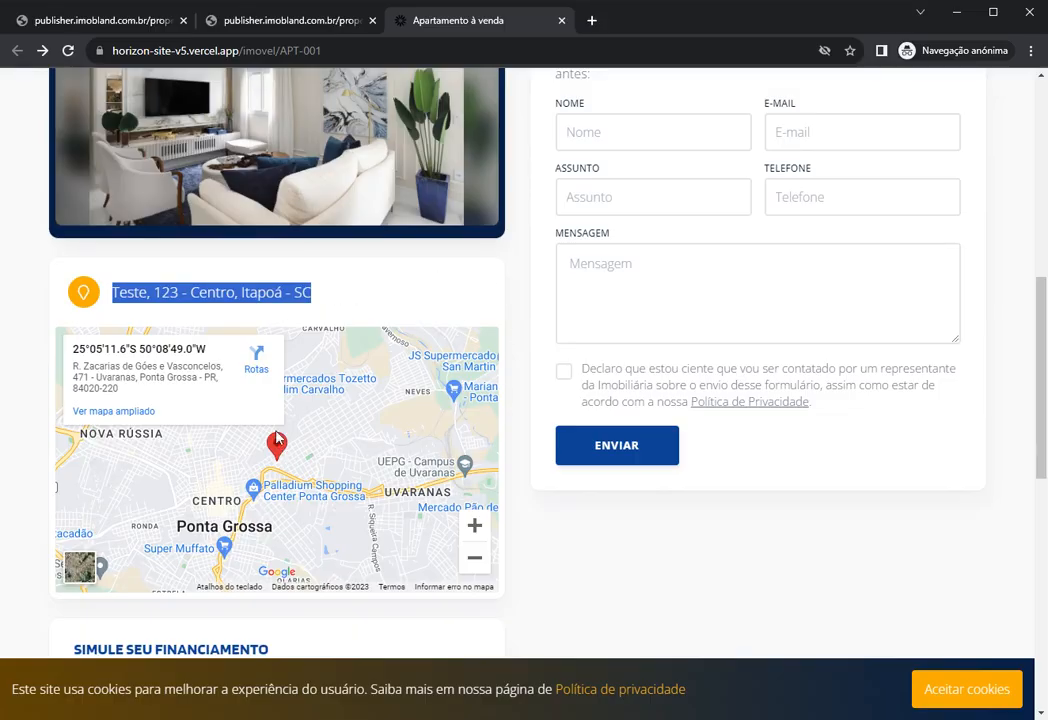
{"action": "mouse_move", "coordinate": [277, 445]}
{"action": "left_mouse_down"}
{"action": "mouse_move", "coordinate": [248, 462]}
{"action": "mouse_move", "coordinate": [274, 448]}
{"action": "mouse_move", "coordinate": [260, 451]}
{"action": "left_mouse_up"}
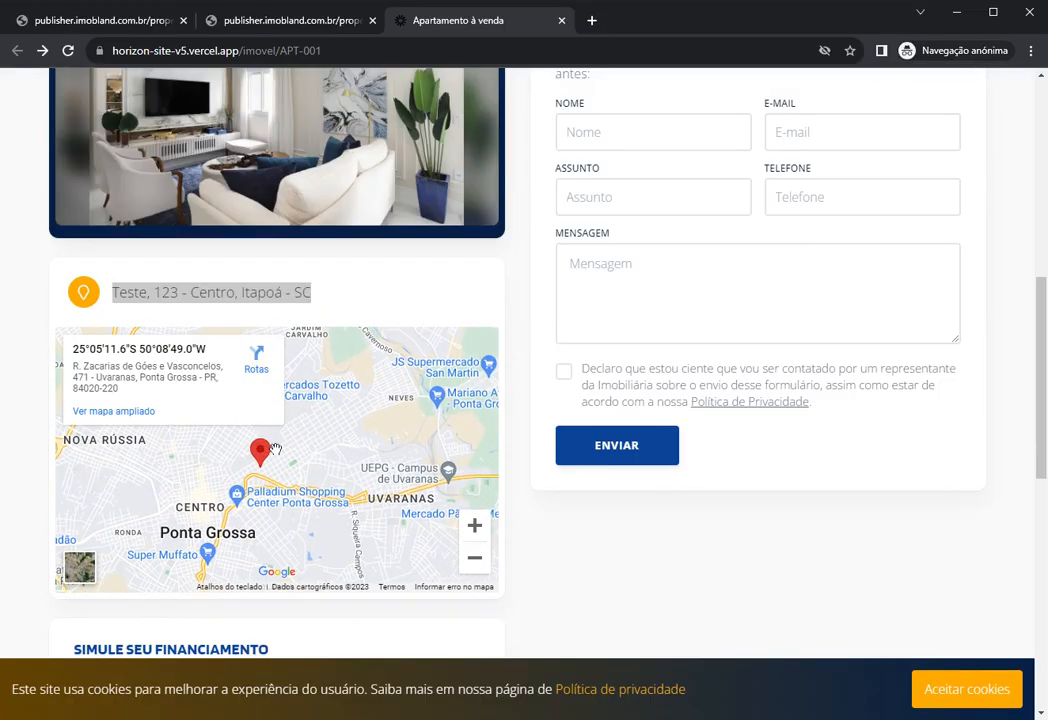
{"action": "scroll", "coordinate": [275, 448], "scroll_direction": "down", "scroll_amount": 3}
{"action": "scroll", "coordinate": [627, 456], "scroll_direction": "up", "scroll_amount": 1}
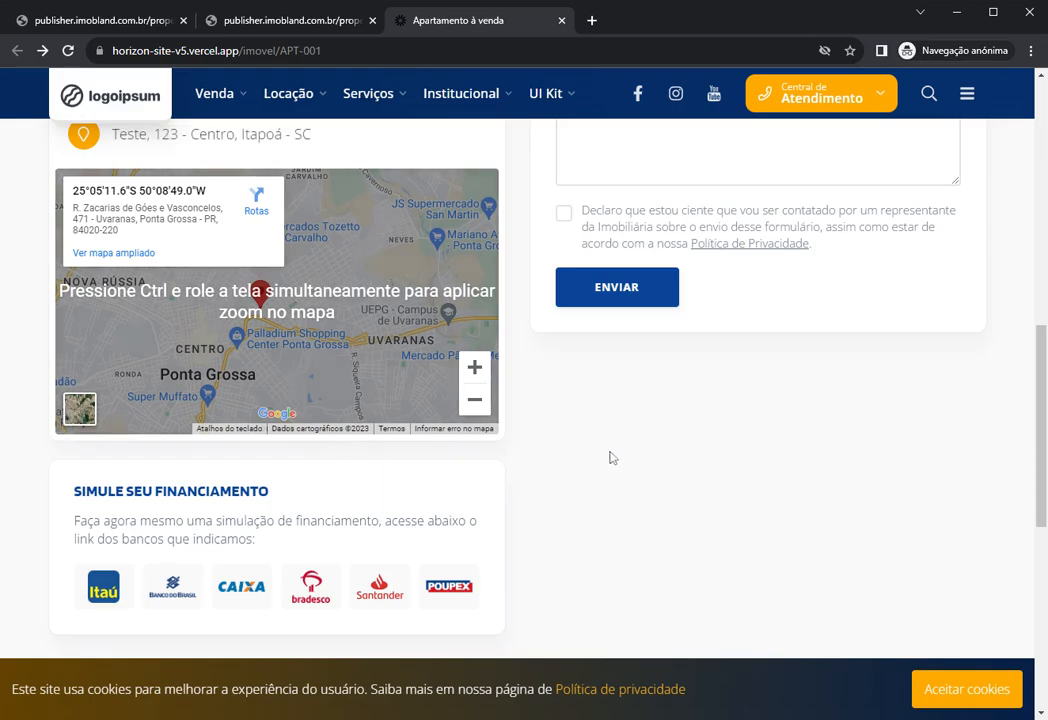
{"action": "scroll", "coordinate": [494, 410], "scroll_direction": "up", "scroll_amount": 3}
{"action": "scroll", "coordinate": [494, 410], "scroll_direction": "up", "scroll_amount": 4}
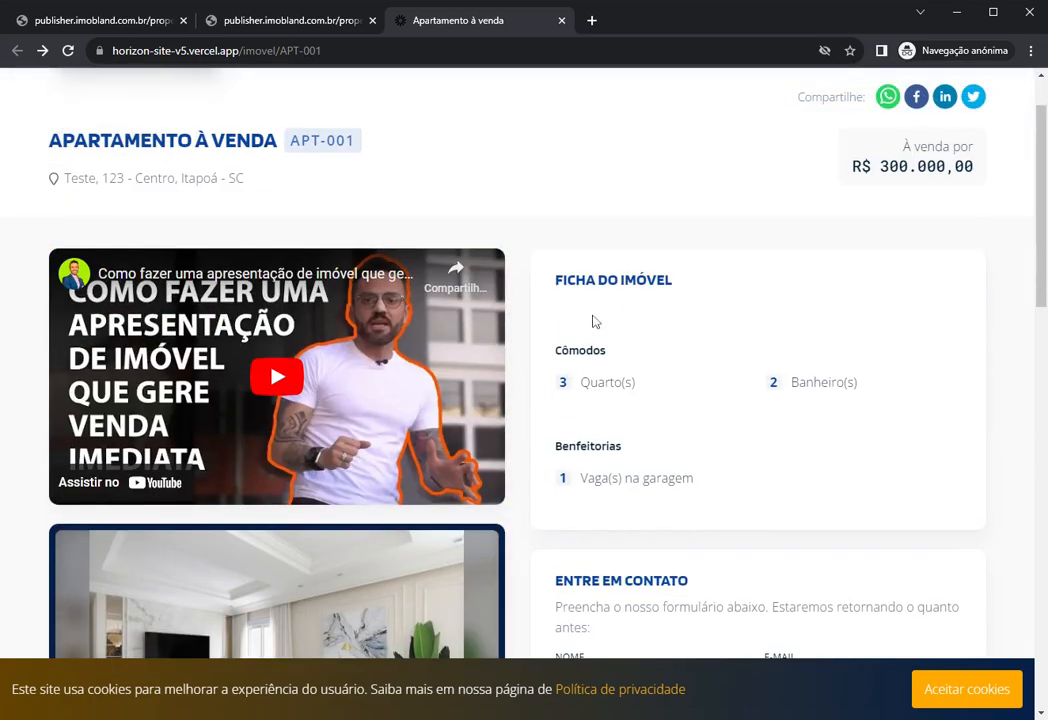
{"action": "scroll", "coordinate": [593, 321], "scroll_direction": "down", "scroll_amount": 3}
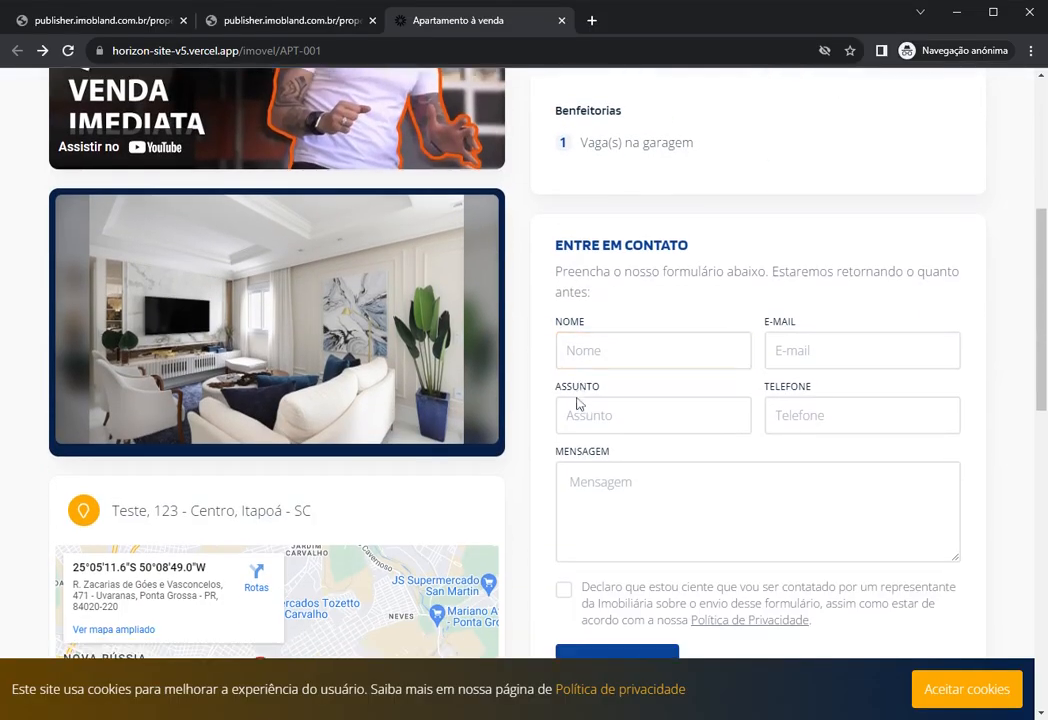
{"action": "scroll", "coordinate": [577, 403], "scroll_direction": "down", "scroll_amount": 4}
{"action": "scroll", "coordinate": [531, 416], "scroll_direction": "up", "scroll_amount": 8}
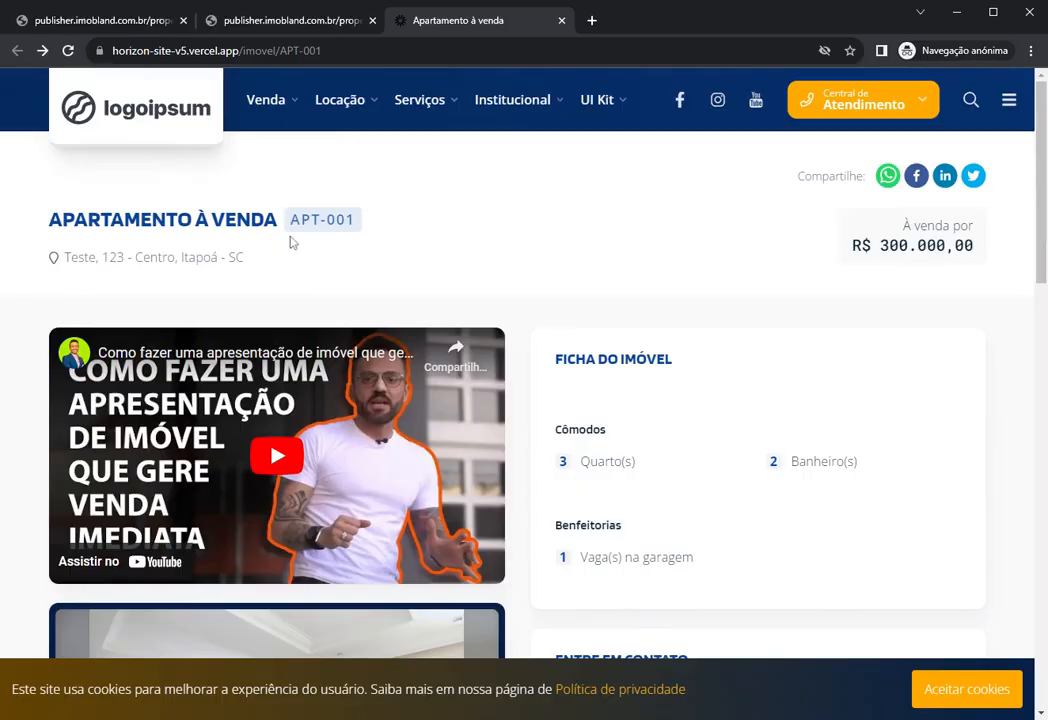
Step: Check the APT-001 title, address and sale price, then close the listing tab
{"action": "left_click_drag", "start_coordinate": [47, 222], "coordinate": [379, 231]}
{"action": "left_click_drag", "start_coordinate": [77, 258], "coordinate": [718, 269]}
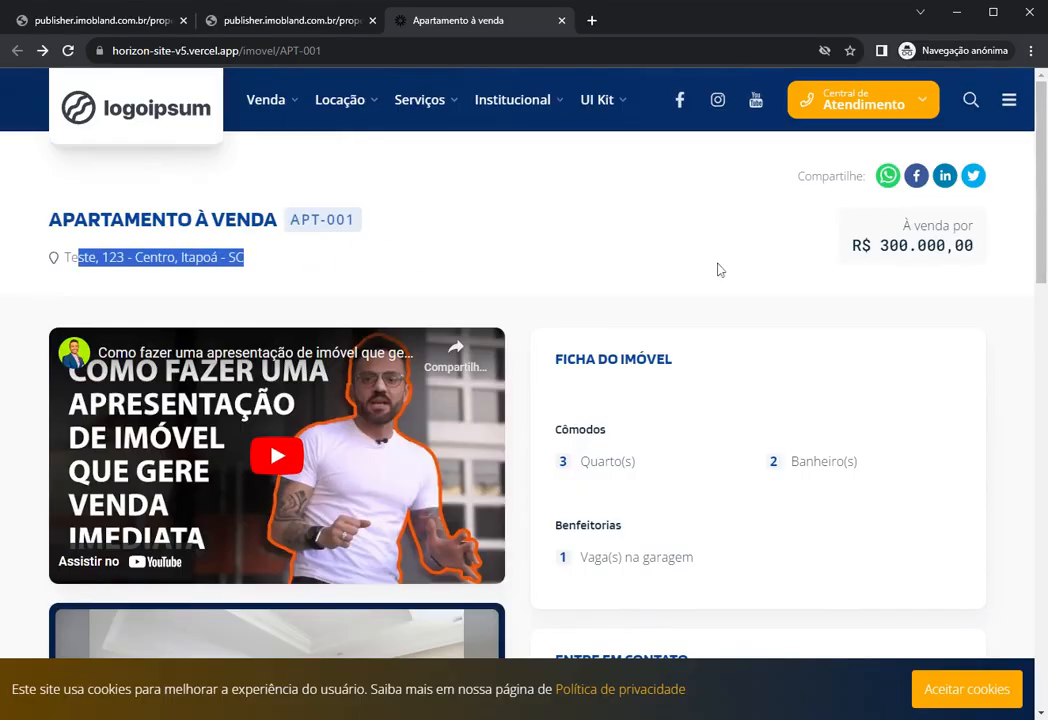
{"action": "left_click_drag", "start_coordinate": [851, 246], "coordinate": [977, 236]}
{"action": "left_click", "coordinate": [893, 228]}
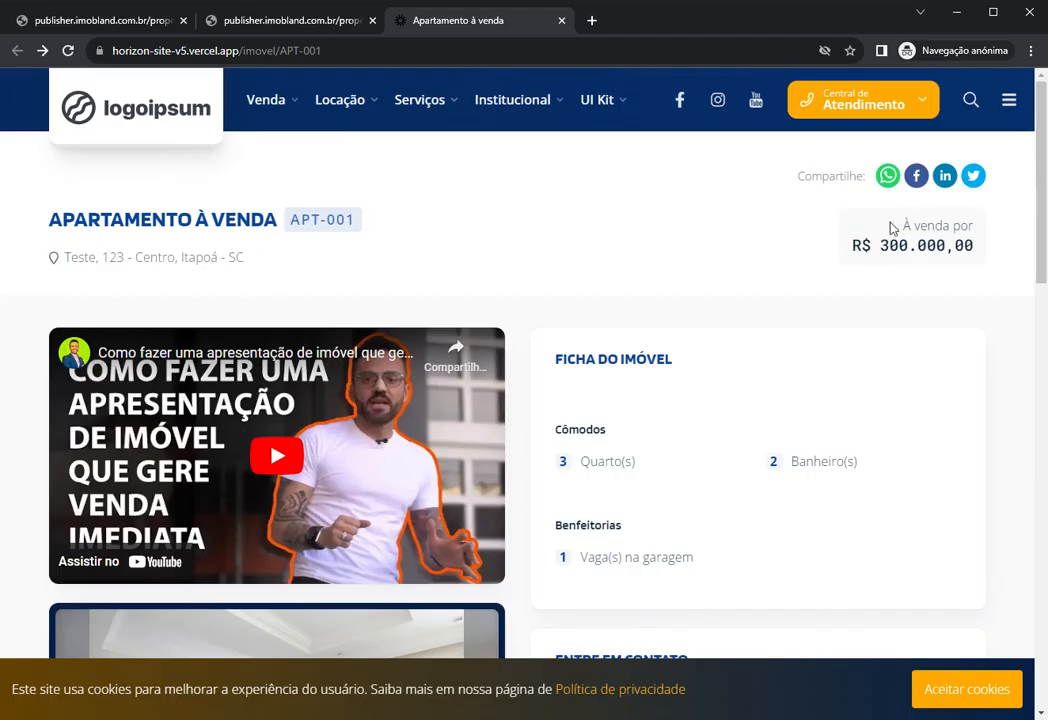
{"action": "left_click_drag", "start_coordinate": [905, 229], "coordinate": [965, 230]}
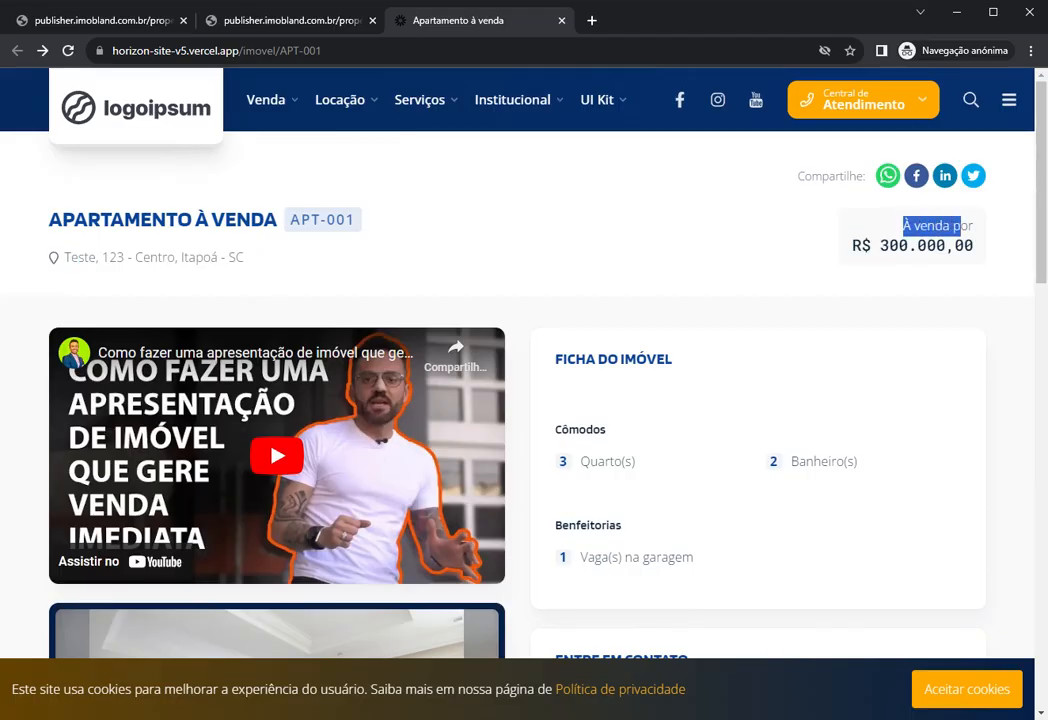
{"action": "left_click", "coordinate": [803, 248]}
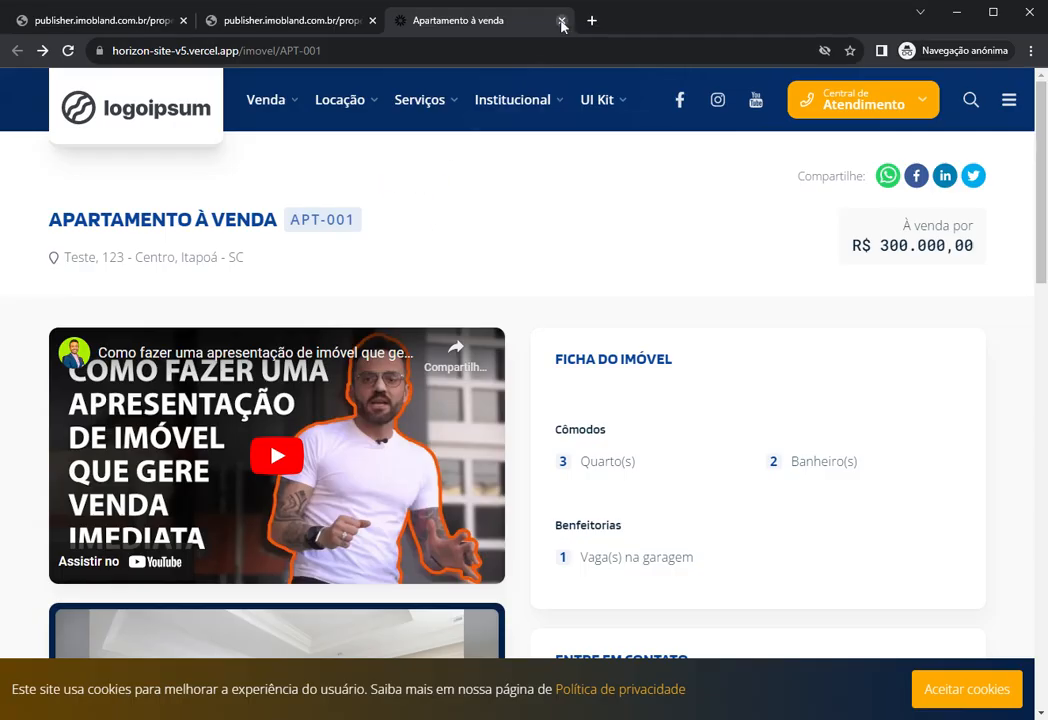
{"action": "left_click", "coordinate": [561, 20]}
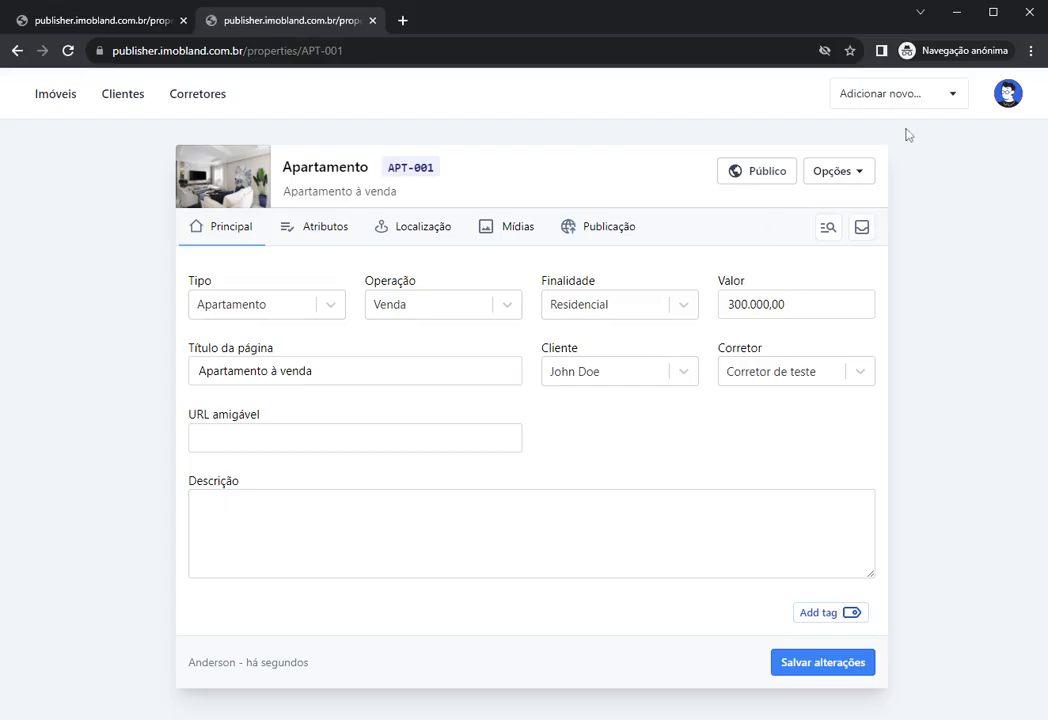
Step: Update APT-001's publication and save the page title with '!!!' appended
{"action": "left_click", "coordinate": [746, 184]}
{"action": "left_click", "coordinate": [828, 174]}
{"action": "left_click", "coordinate": [528, 208]}
{"action": "left_click", "coordinate": [345, 371]}
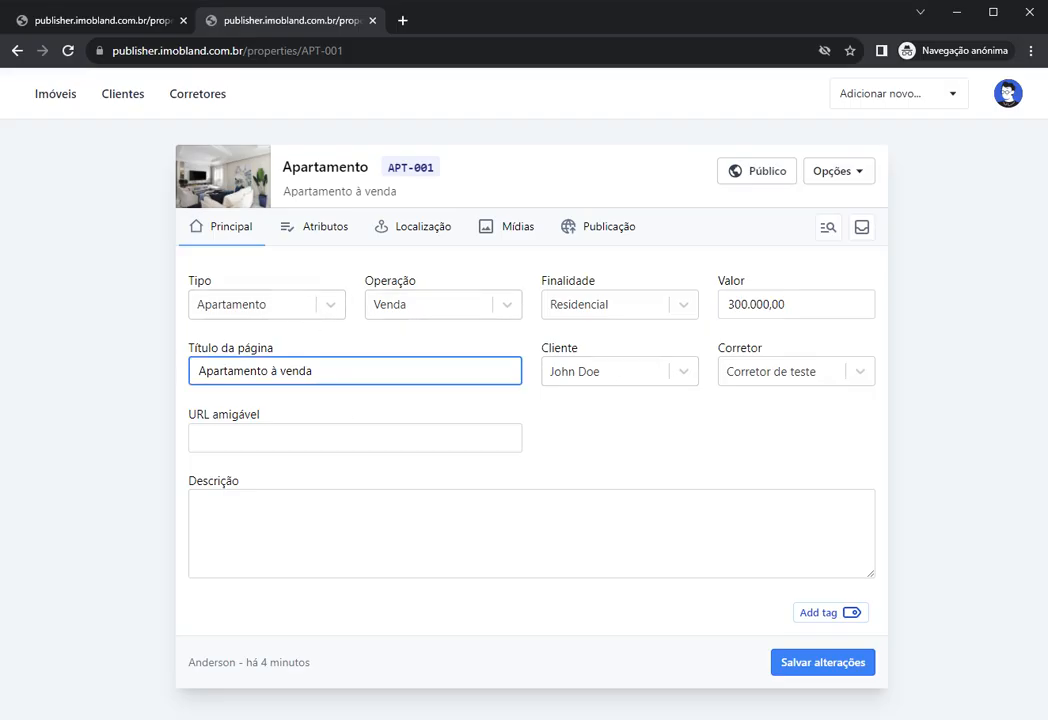
{"action": "left_click", "coordinate": [828, 664]}
Step: Review the edited page title text and update the publication again
{"action": "left_click_drag", "start_coordinate": [345, 372], "coordinate": [190, 373]}
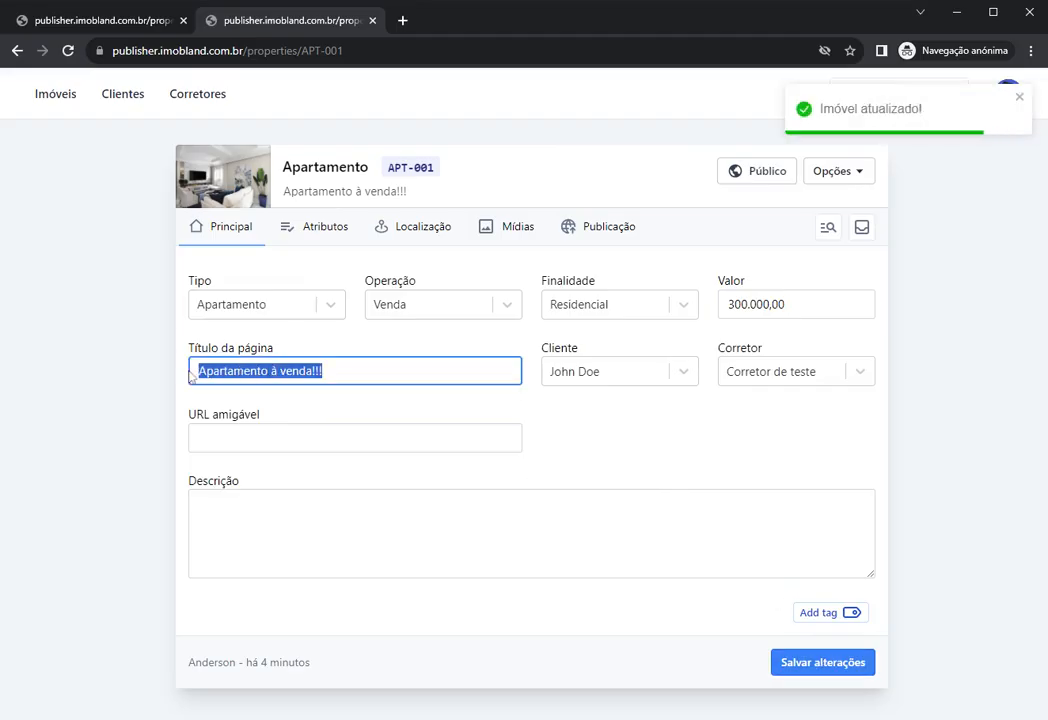
{"action": "left_click", "coordinate": [585, 417]}
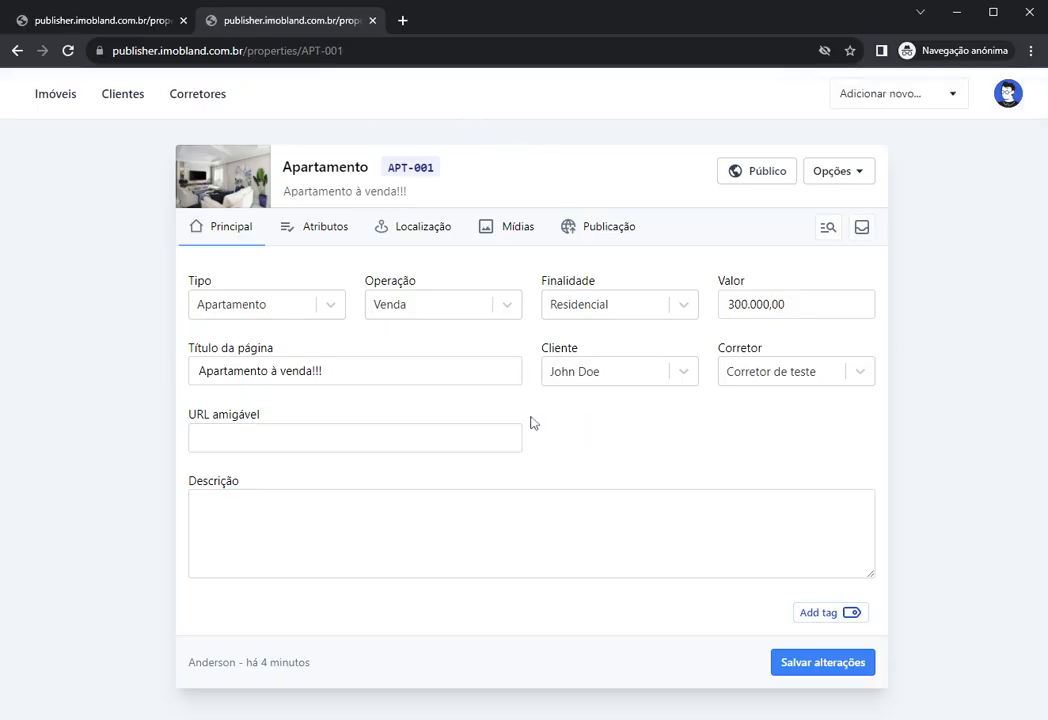
{"action": "left_click_drag", "start_coordinate": [350, 371], "coordinate": [164, 370]}
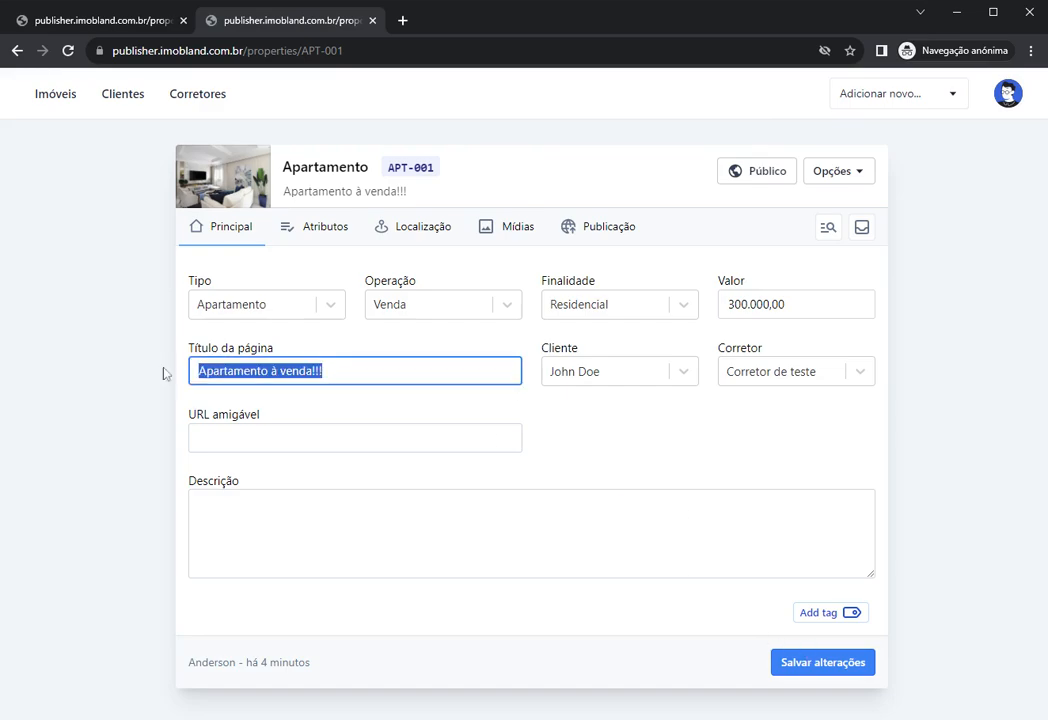
{"action": "left_click", "coordinate": [438, 406]}
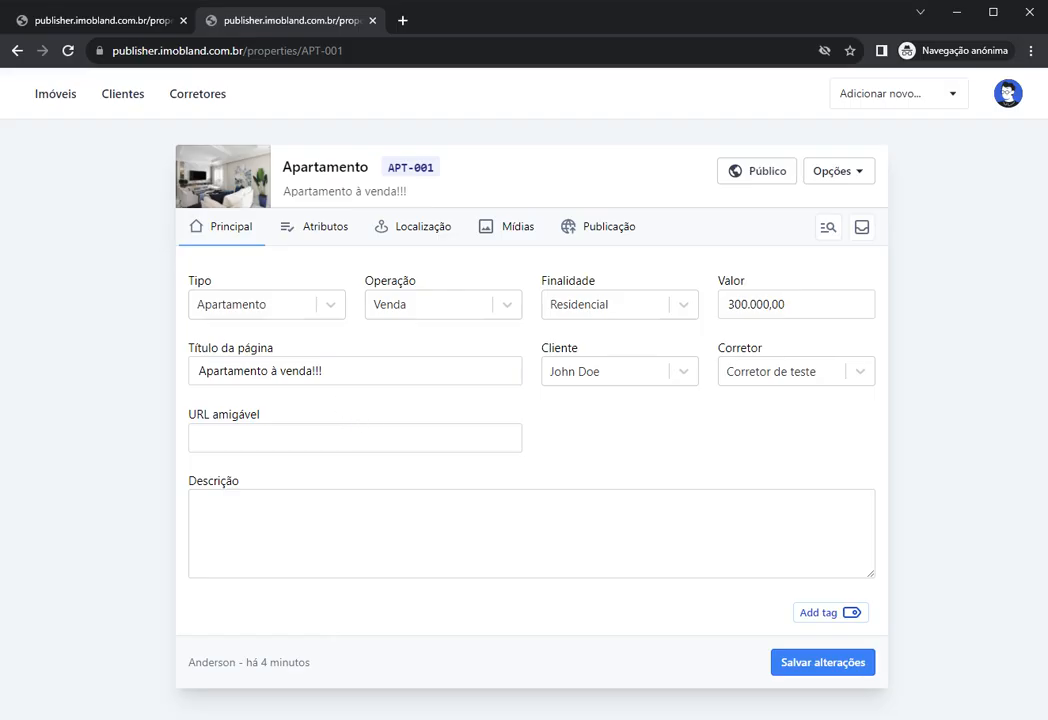
{"action": "left_click_drag", "start_coordinate": [345, 371], "coordinate": [172, 384]}
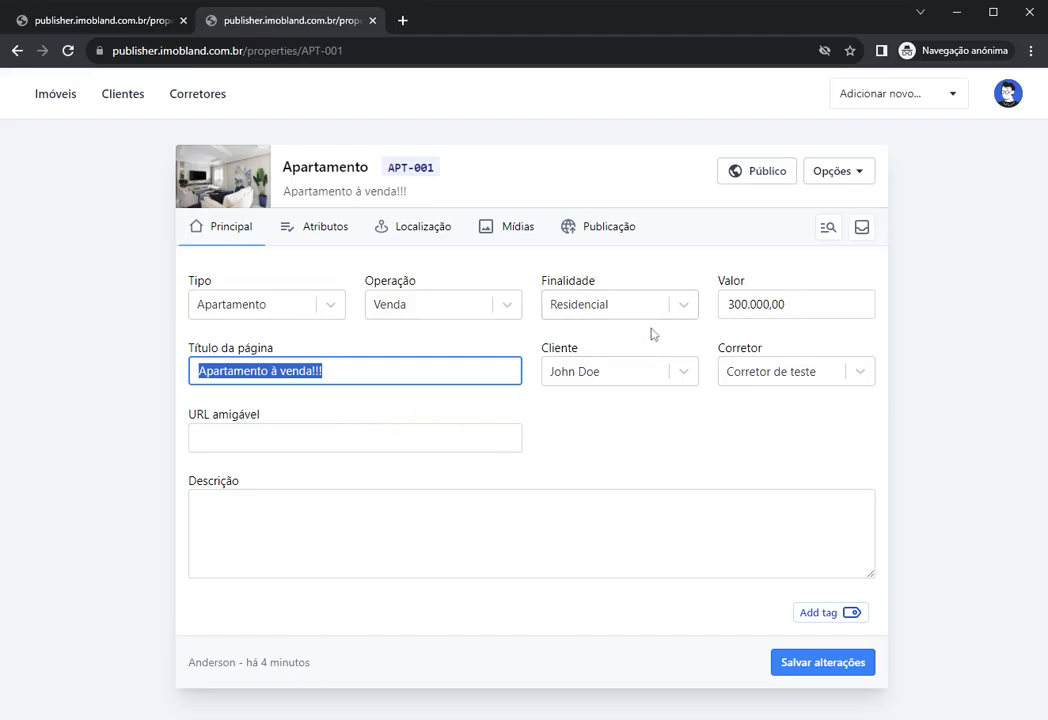
{"action": "left_click", "coordinate": [708, 250]}
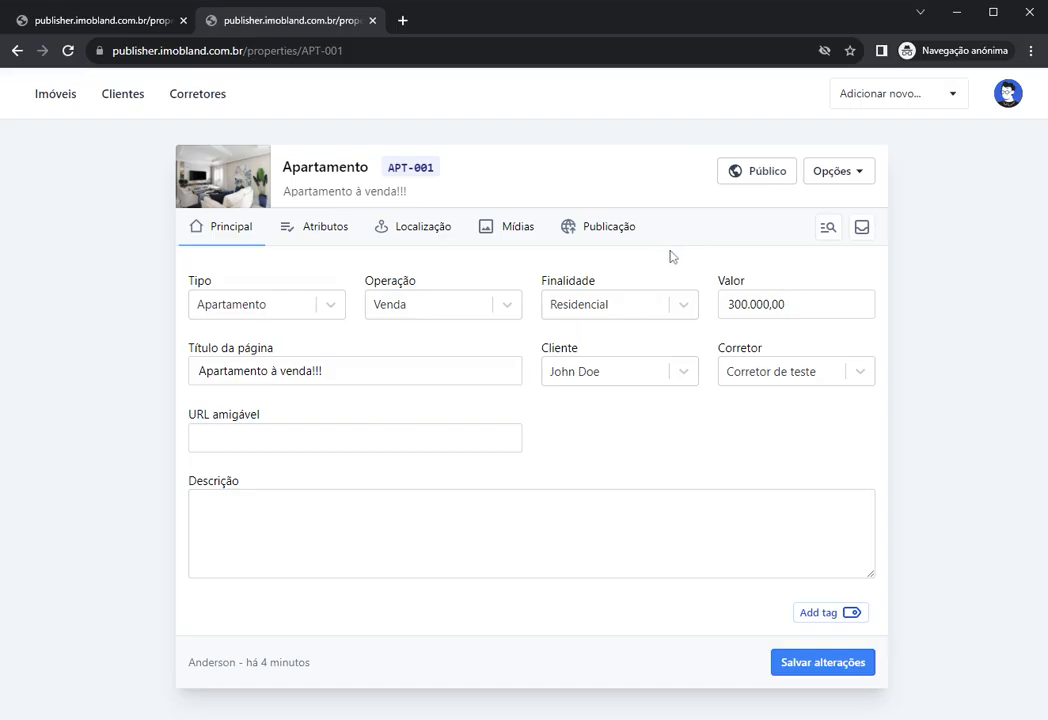
{"action": "left_click", "coordinate": [754, 180]}
Step: Restore the page title to 'Apartamento à venda', save it, and update the publication
{"action": "left_click_drag", "start_coordinate": [322, 371], "coordinate": [196, 371]}
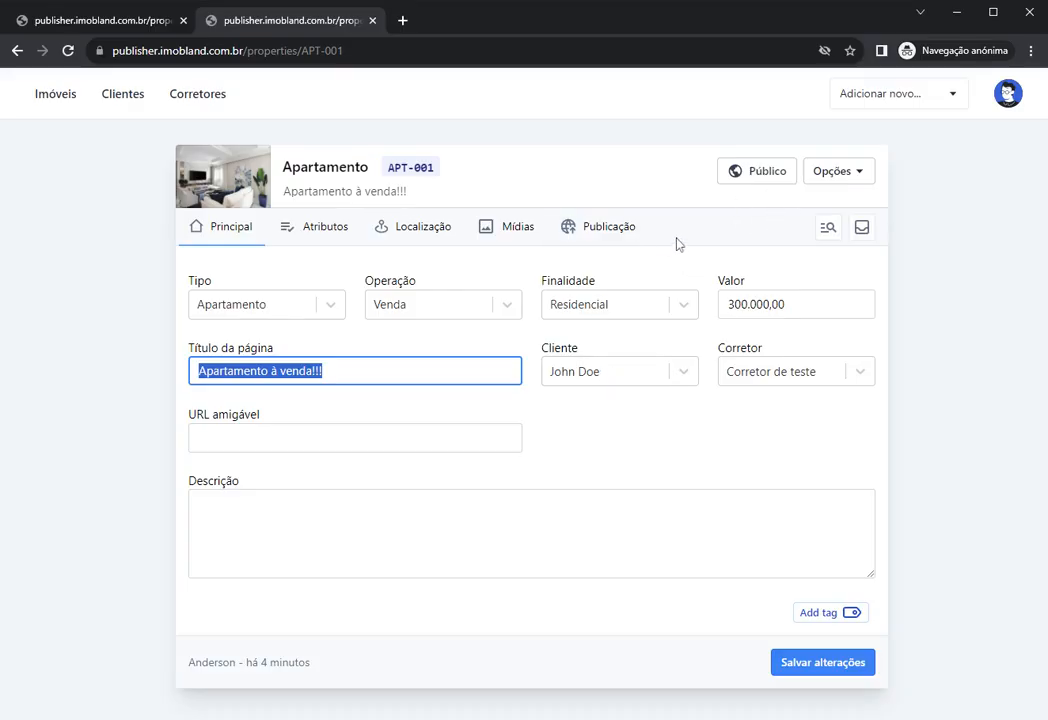
{"action": "key", "text": "End"}
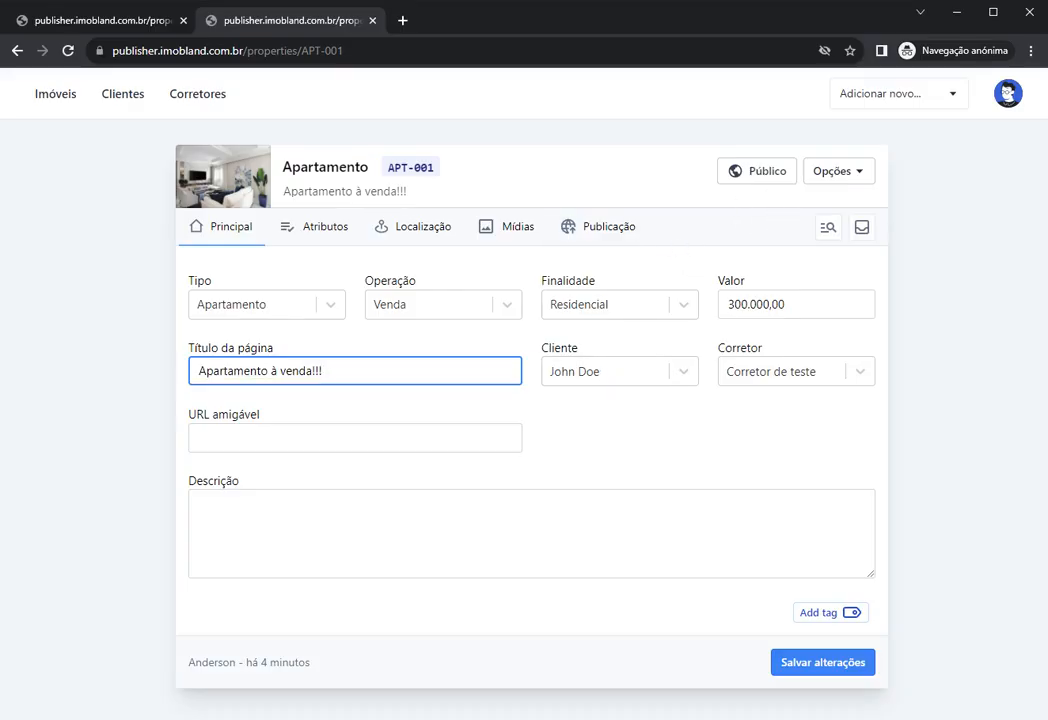
{"action": "left_click", "coordinate": [791, 665]}
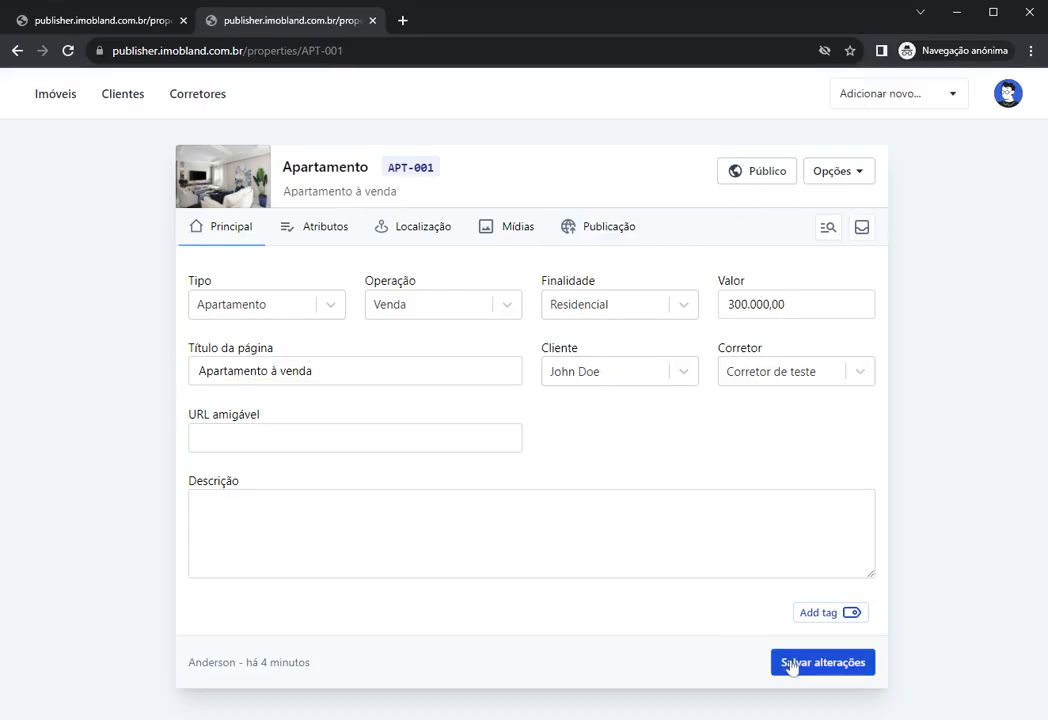
{"action": "left_click", "coordinate": [756, 176]}
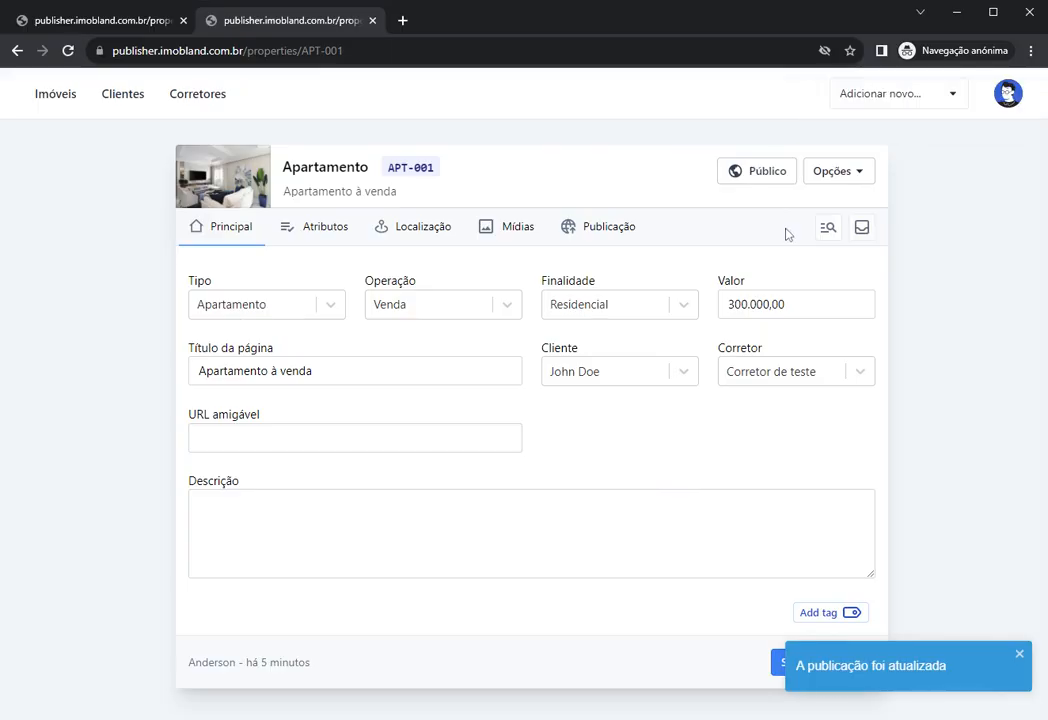
{"action": "left_click", "coordinate": [833, 173]}
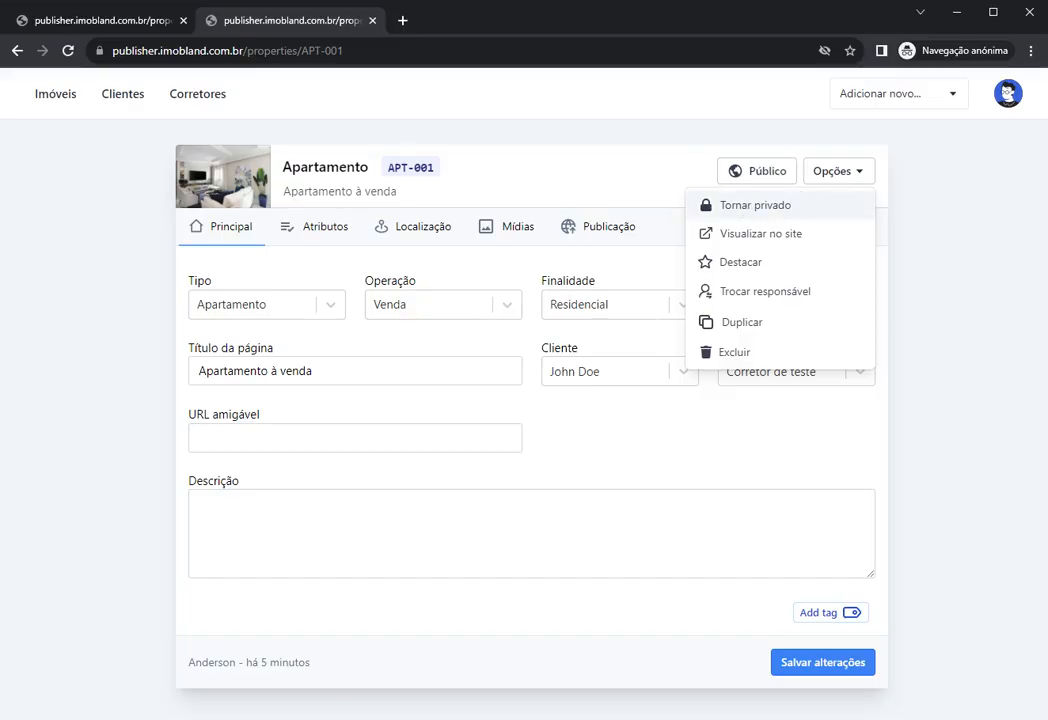
{"action": "left_click", "coordinate": [752, 205]}
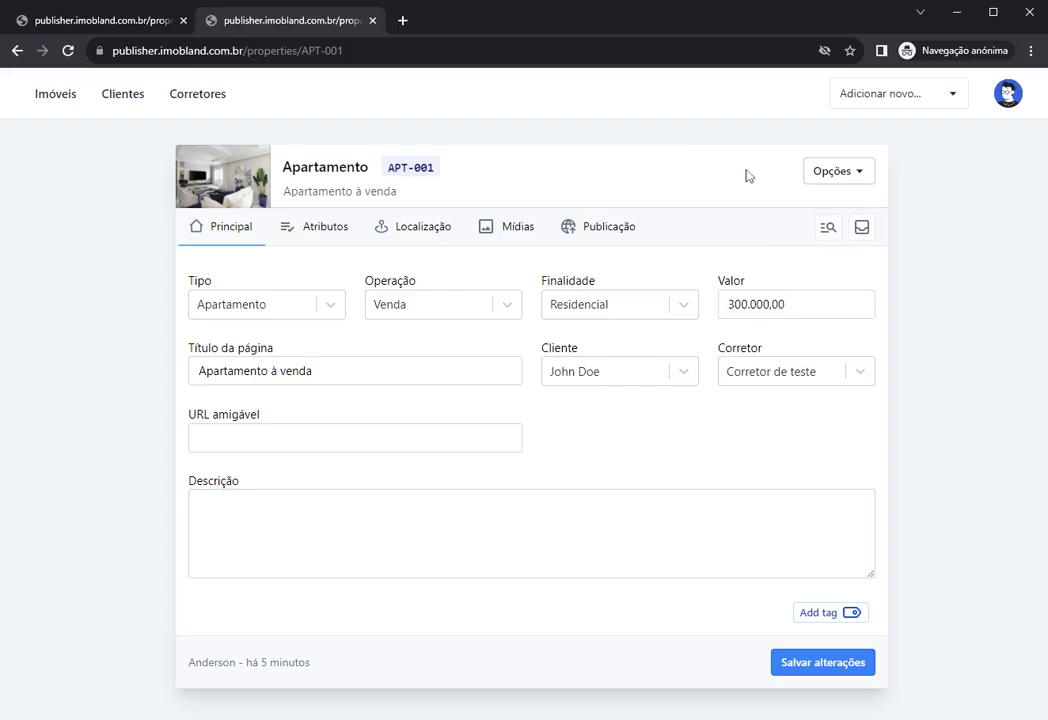
{"action": "left_click", "coordinate": [830, 177]}
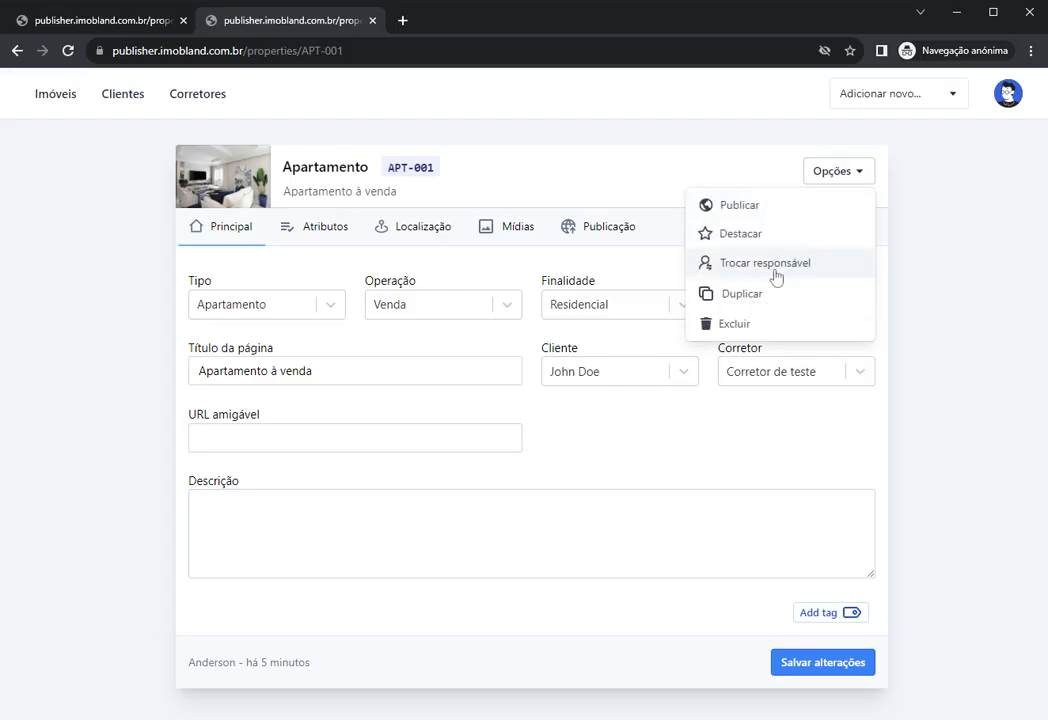
{"action": "left_click", "coordinate": [757, 207]}
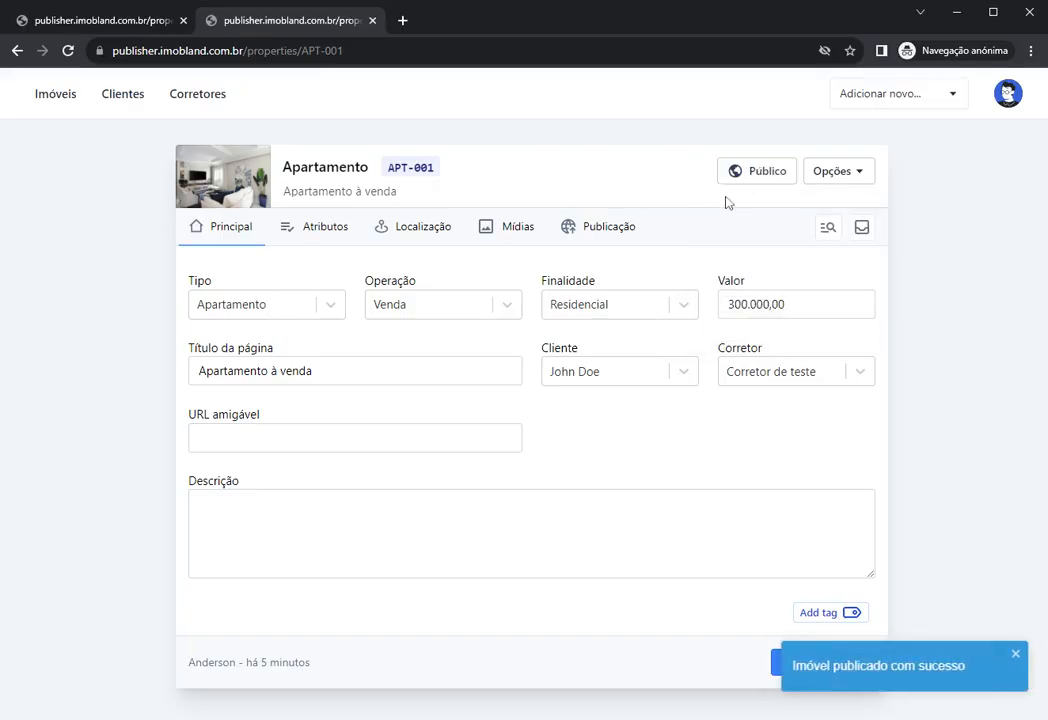
{"action": "left_click", "coordinate": [837, 178]}
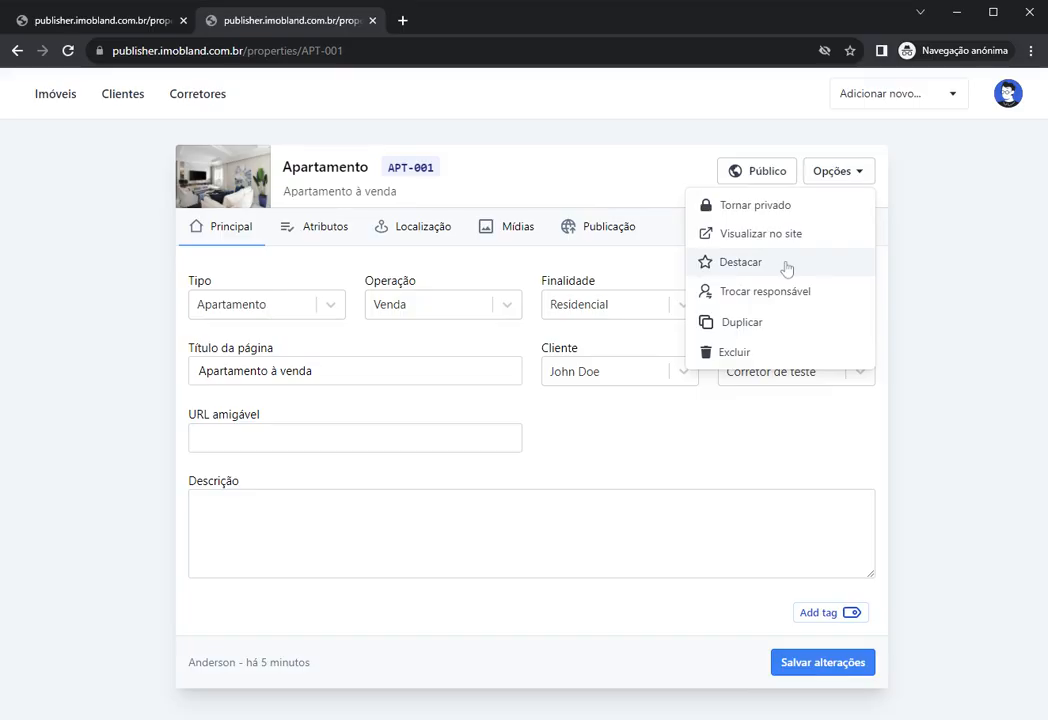
{"action": "left_click", "coordinate": [705, 265]}
{"action": "double_click", "coordinate": [482, 167]}
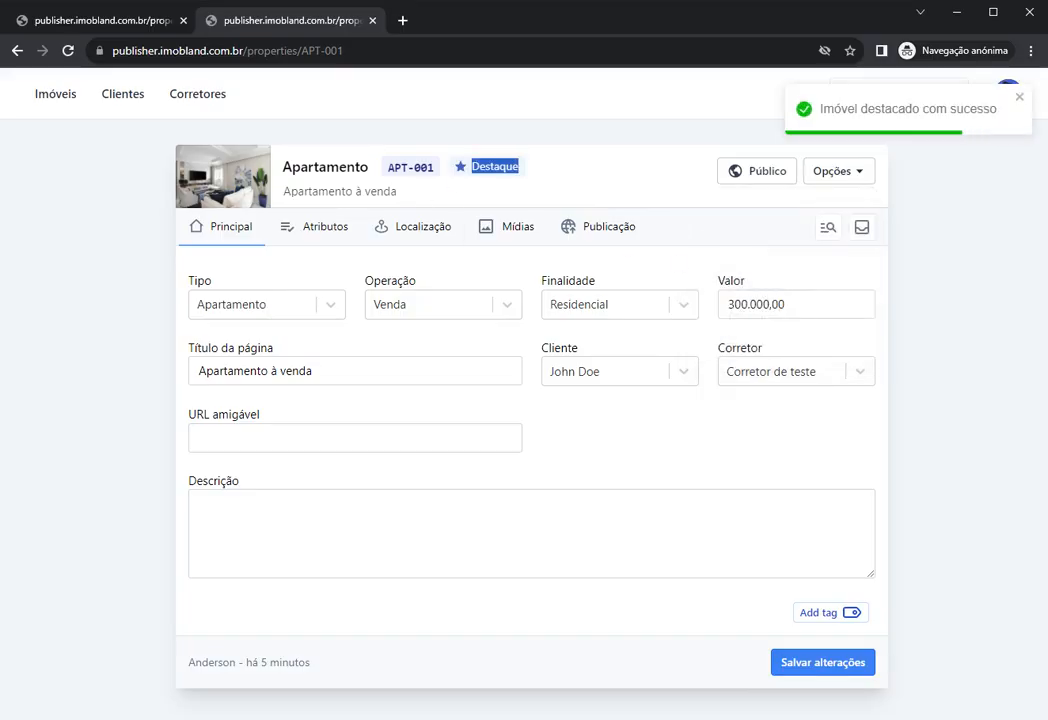
{"action": "left_click", "coordinate": [480, 194]}
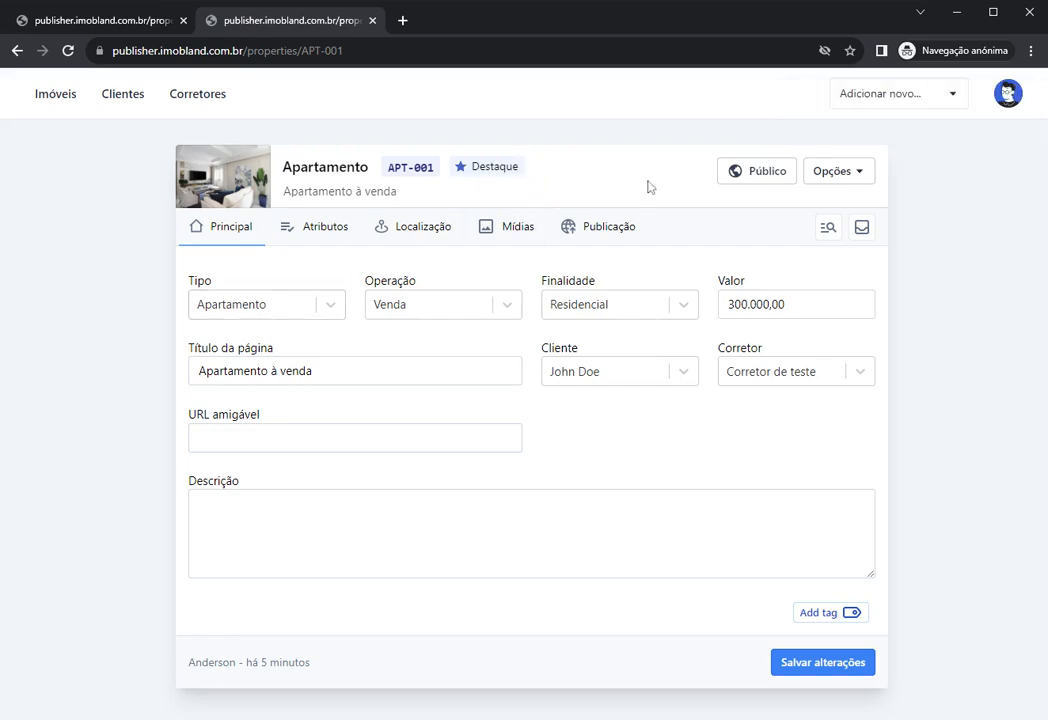
{"action": "left_click_drag", "start_coordinate": [468, 168], "coordinate": [521, 168]}
{"action": "left_click", "coordinate": [582, 191]}
{"action": "left_click", "coordinate": [758, 175]}
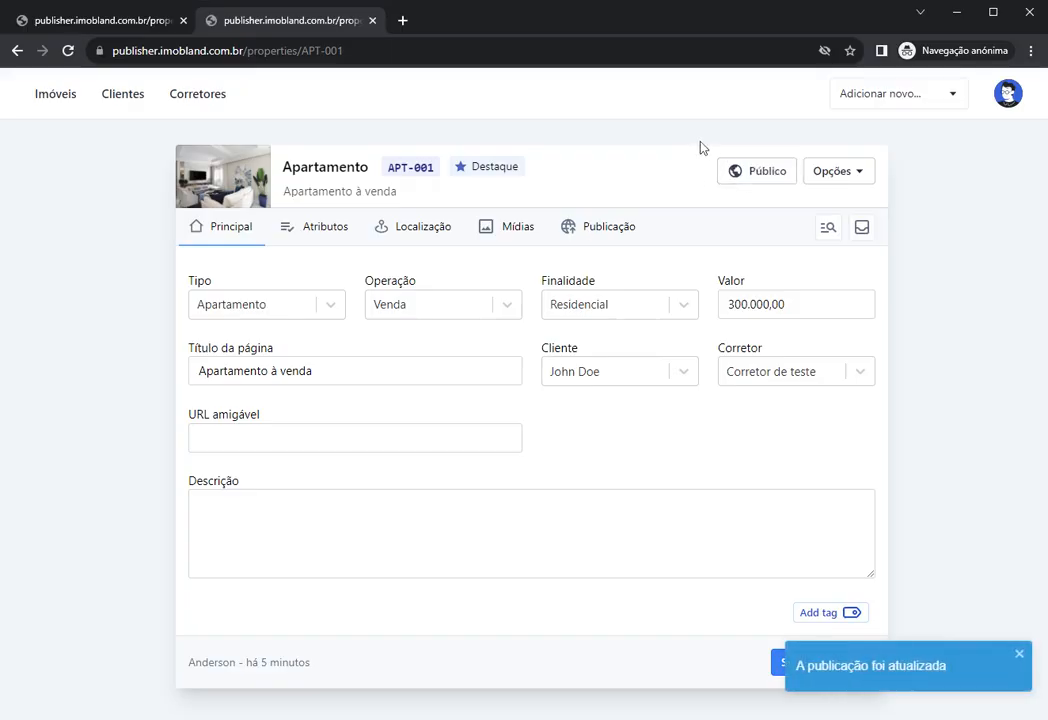
{"action": "left_click_drag", "start_coordinate": [470, 171], "coordinate": [528, 170]}
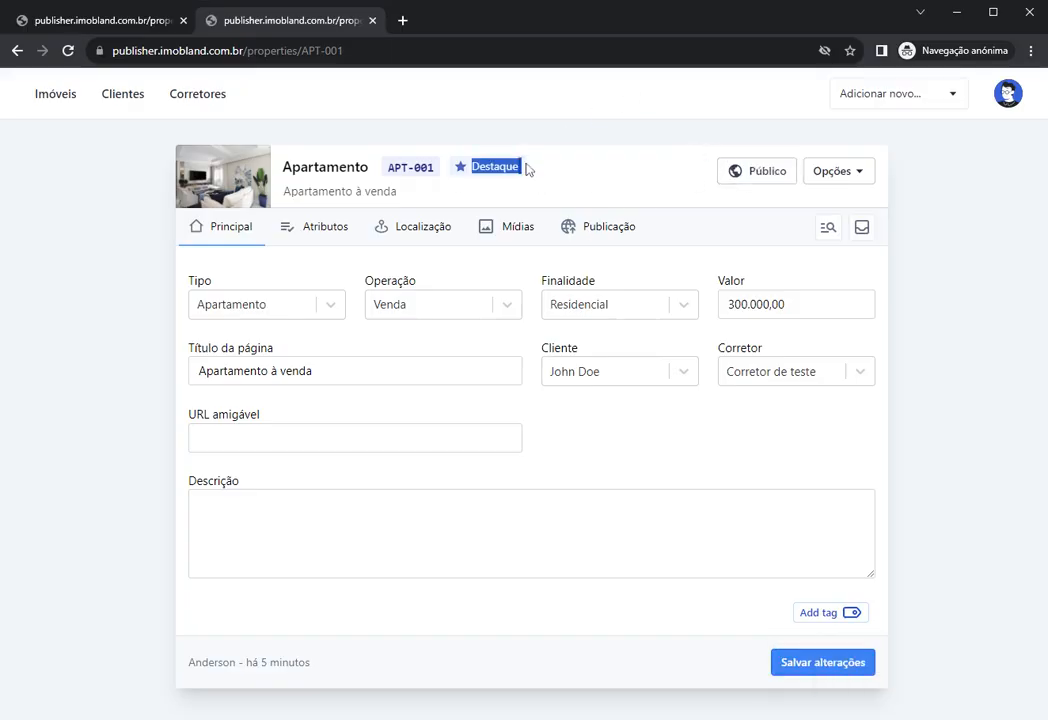
{"action": "left_click", "coordinate": [615, 189]}
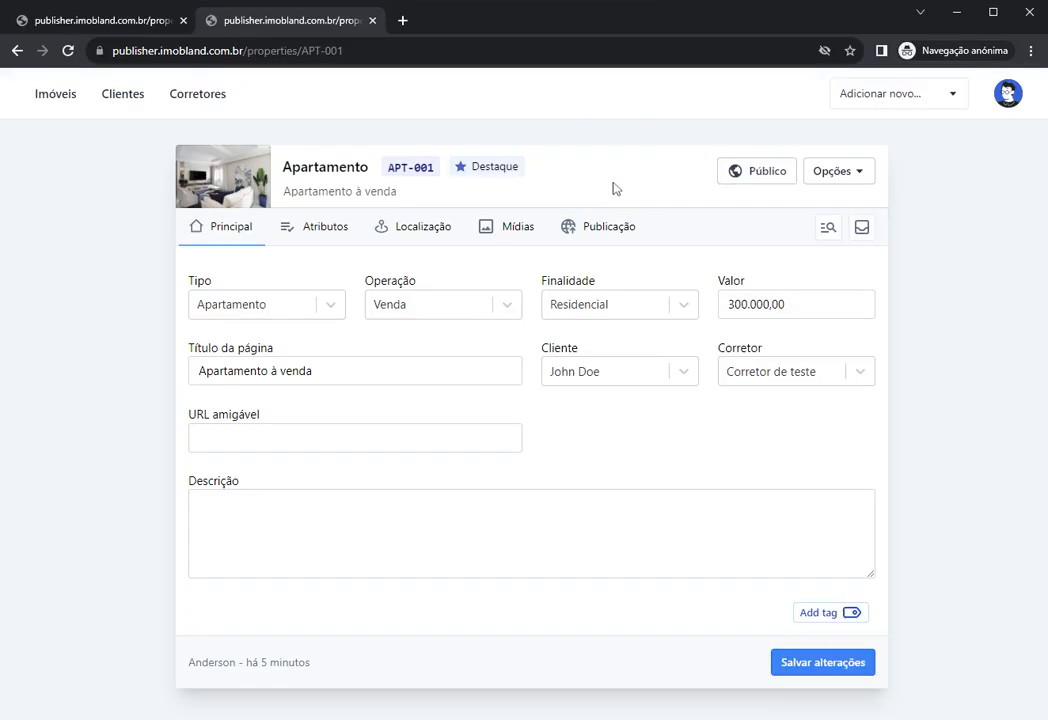
{"action": "left_click", "coordinate": [835, 183]}
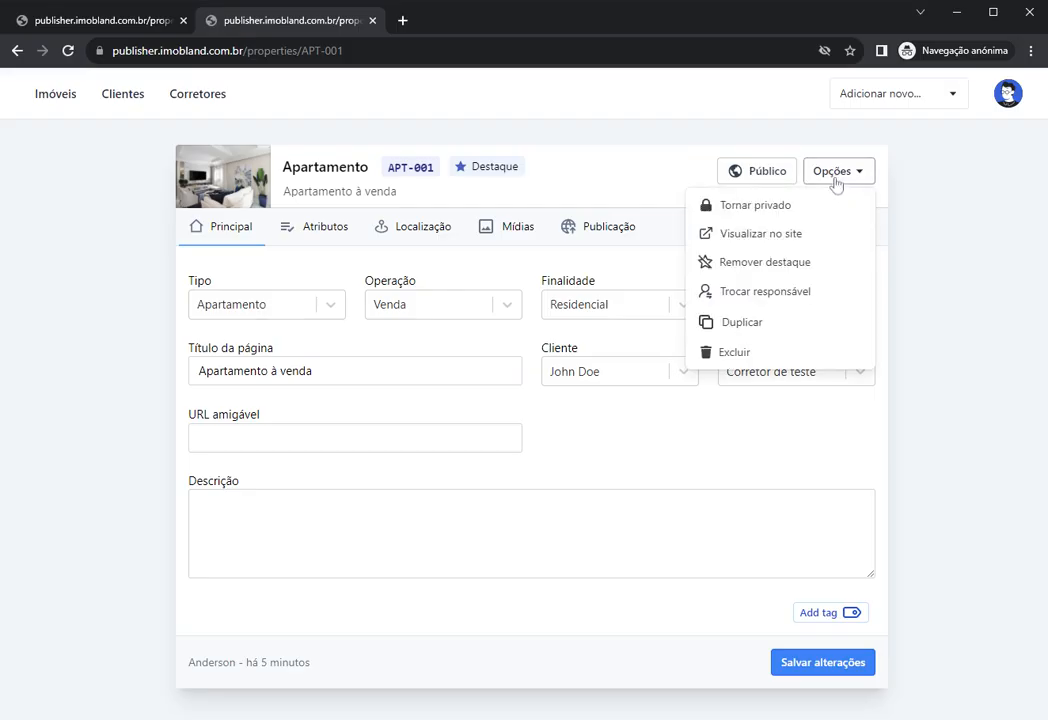
{"action": "left_click", "coordinate": [706, 262]}
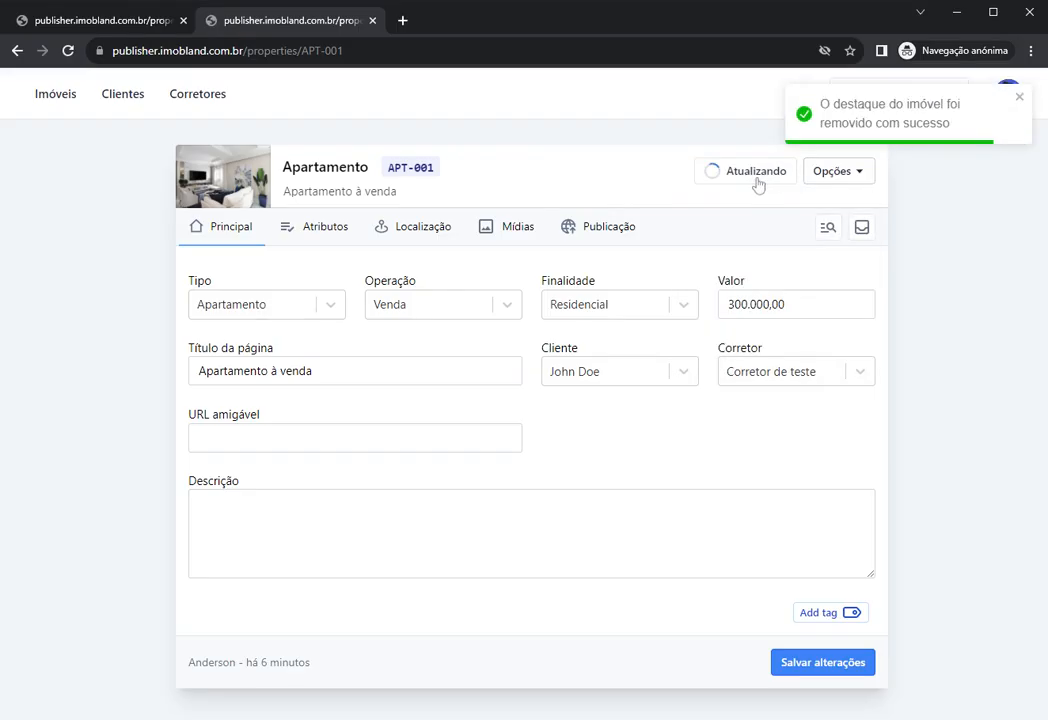
{"action": "left_click", "coordinate": [836, 180]}
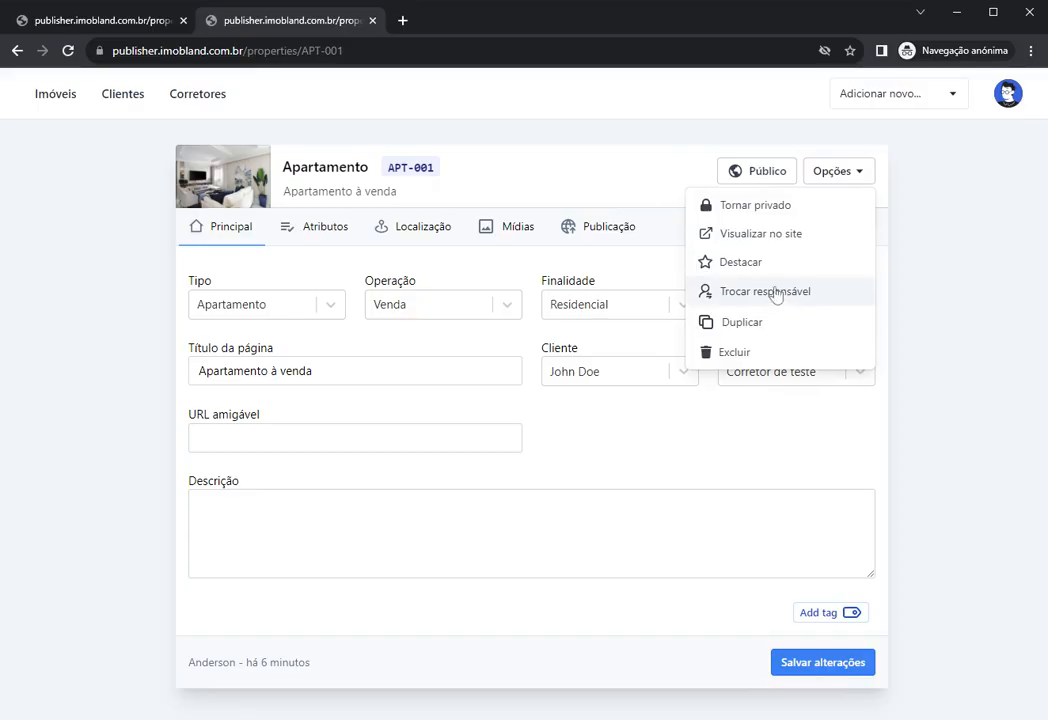
{"action": "left_click", "coordinate": [578, 171]}
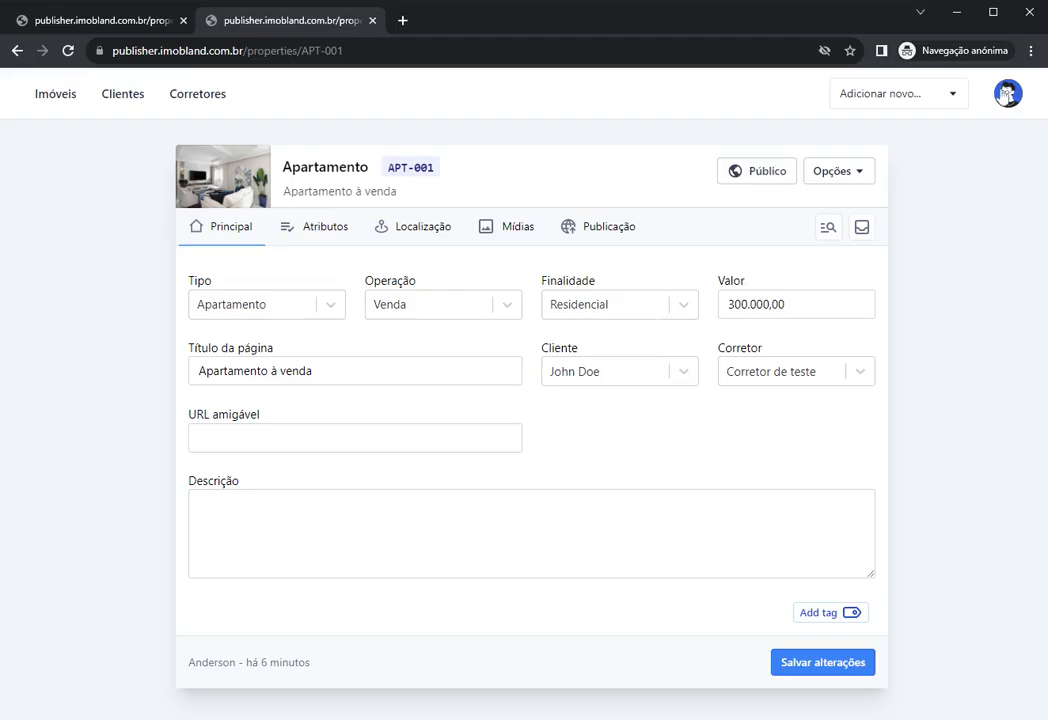
{"action": "left_click", "coordinate": [1006, 98]}
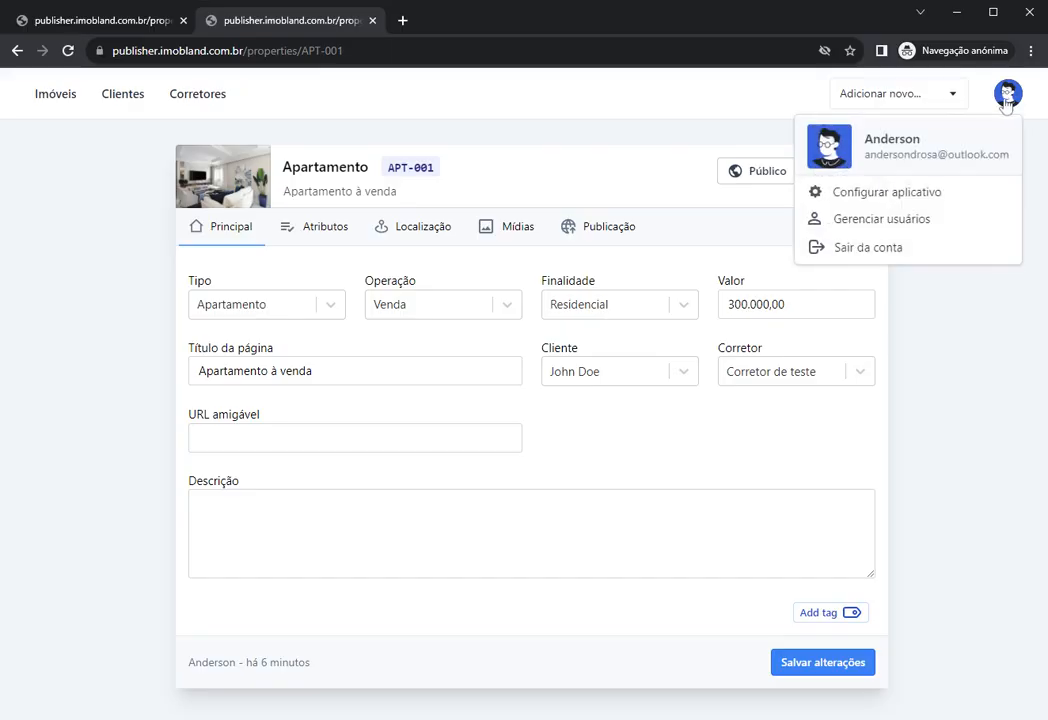
{"action": "left_click", "coordinate": [864, 225]}
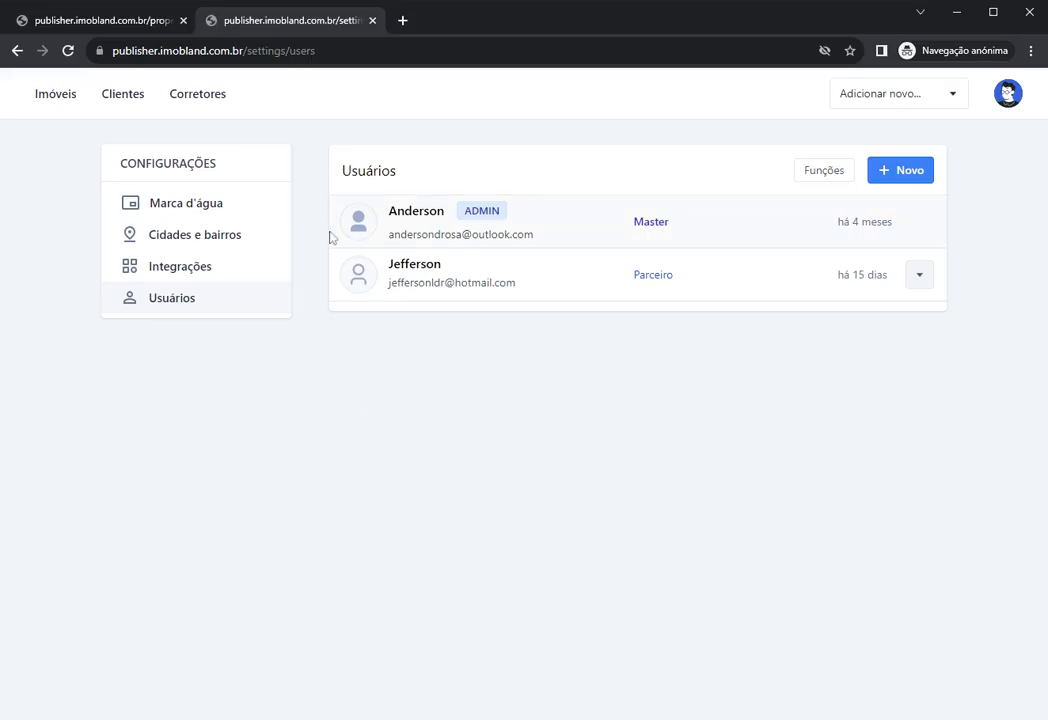
{"action": "left_click_drag", "start_coordinate": [464, 211], "coordinate": [501, 211]}
{"action": "left_click", "coordinate": [540, 172]}
{"action": "left_click_drag", "start_coordinate": [633, 222], "coordinate": [685, 225]}
{"action": "left_click", "coordinate": [531, 175]}
{"action": "double_click", "coordinate": [440, 265]}
{"action": "left_click", "coordinate": [520, 357]}
{"action": "left_click", "coordinate": [50, 100]}
{"action": "left_click", "coordinate": [398, 260]}
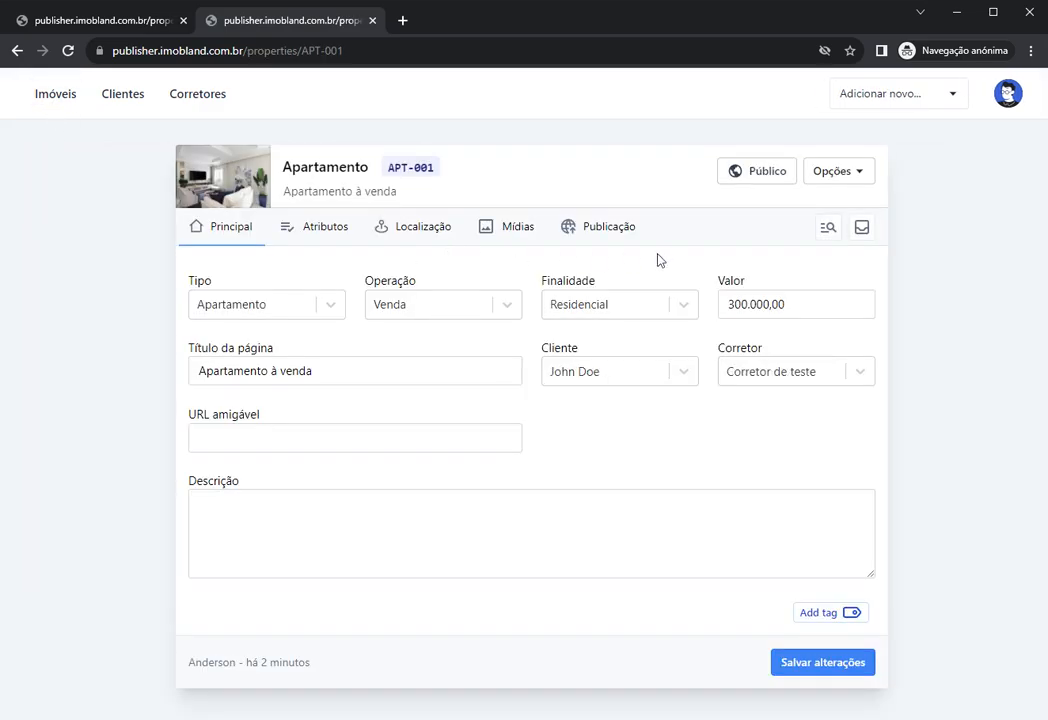
Step: Transfer responsibility for APT-001 to the Parceiro user via Trocar responsável
{"action": "left_click", "coordinate": [823, 180]}
{"action": "left_click", "coordinate": [766, 296]}
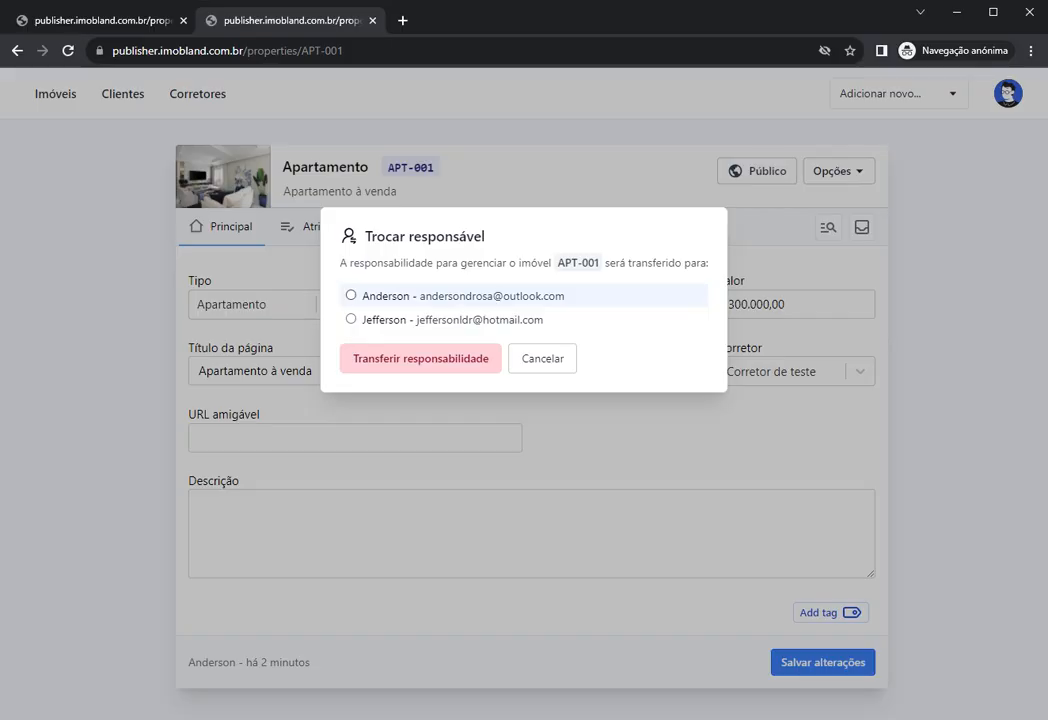
{"action": "left_click", "coordinate": [383, 322]}
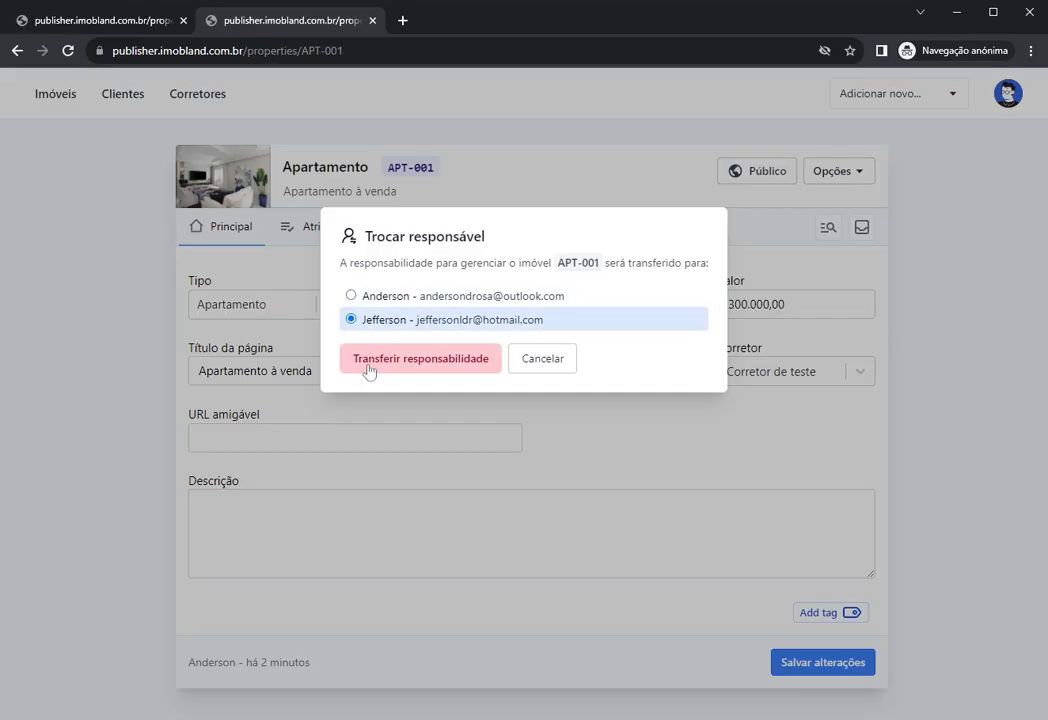
{"action": "left_click", "coordinate": [433, 370]}
Step: Return to the Imóveis list and reopen APT-001 for editing
{"action": "mouse_move", "coordinate": [192, 673]}
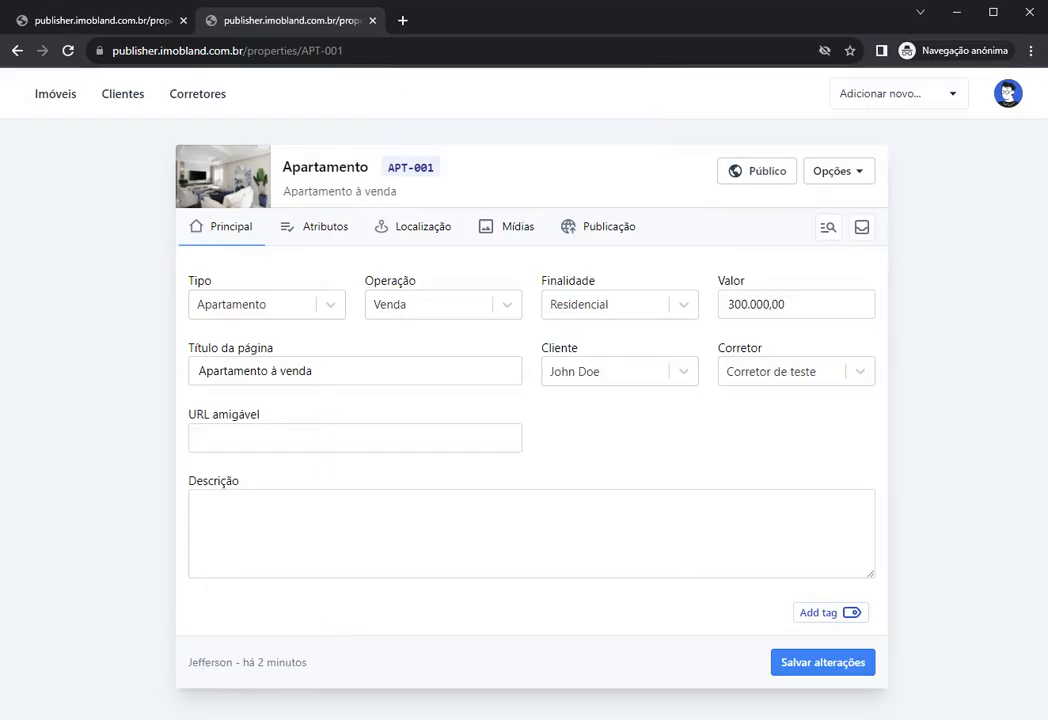
{"action": "left_click", "coordinate": [330, 371]}
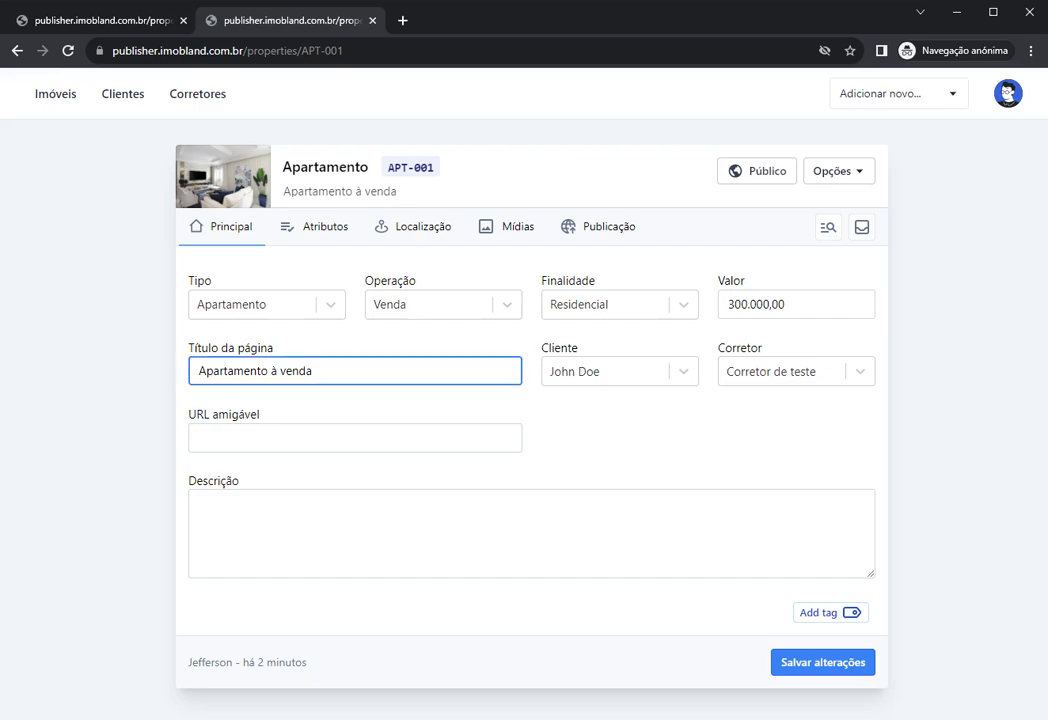
{"action": "left_click", "coordinate": [58, 96]}
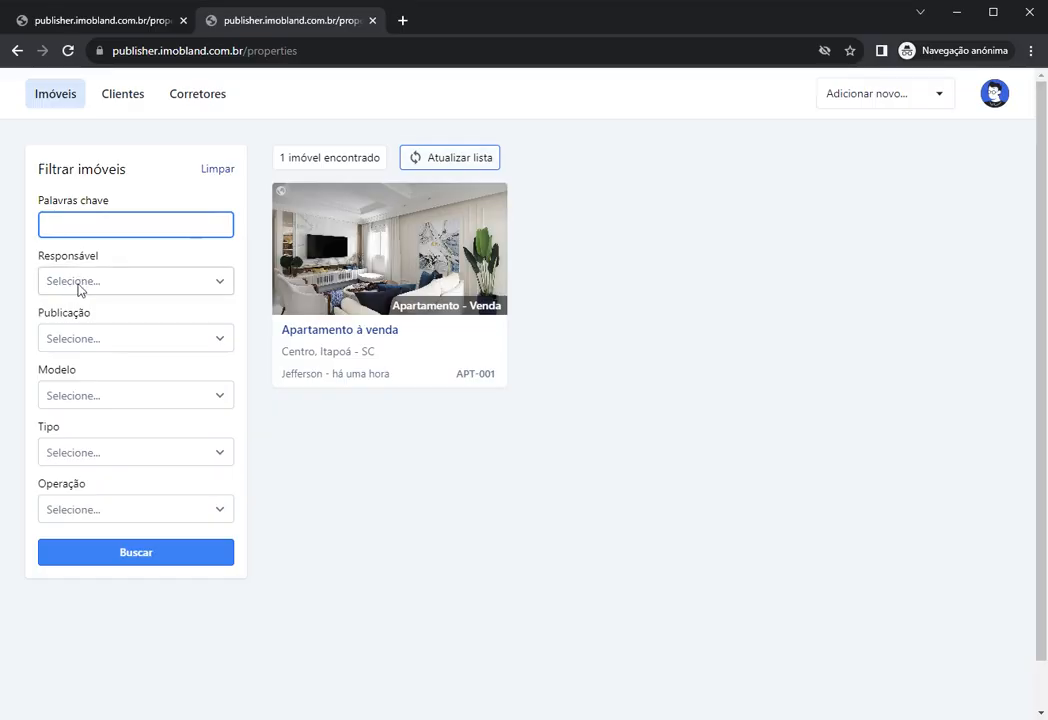
{"action": "left_click", "coordinate": [994, 93]}
{"action": "left_click", "coordinate": [741, 201]}
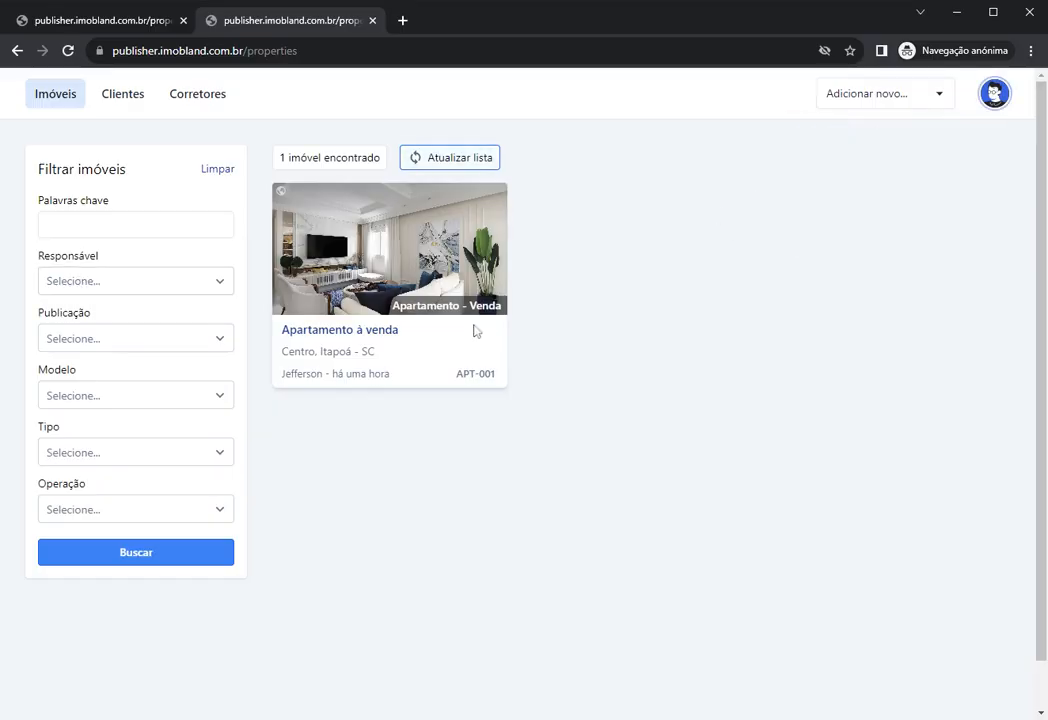
{"action": "left_click", "coordinate": [356, 260]}
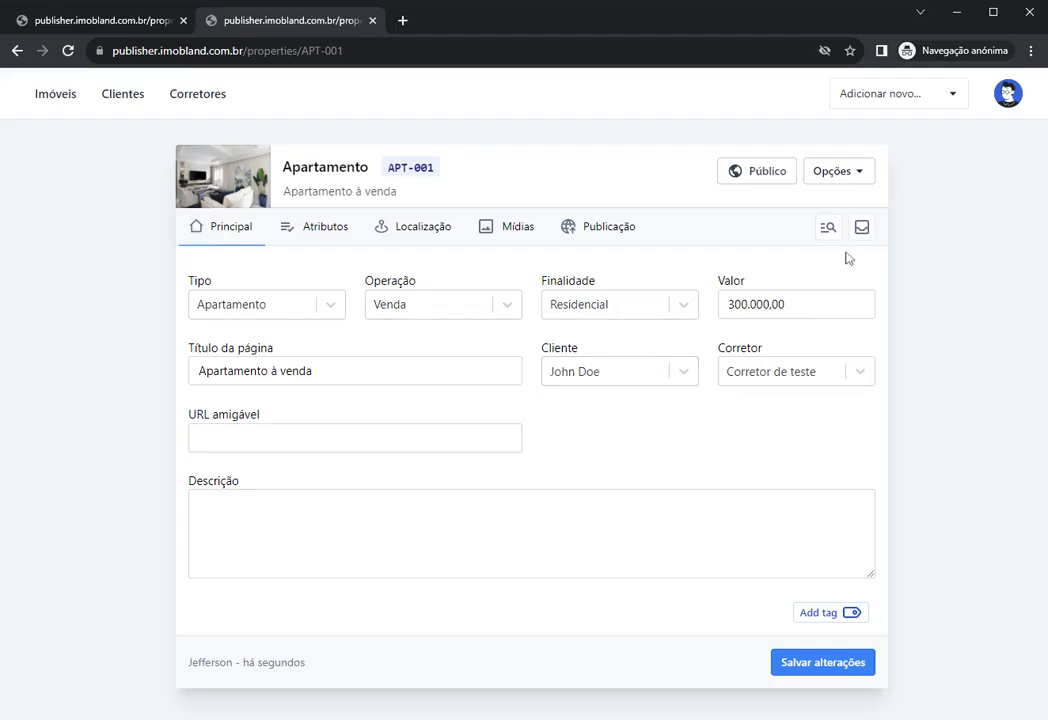
Step: Open Gerenciar usuários from the avatar menu and check the Master admin and Parceiro users
{"action": "left_click", "coordinate": [1007, 97]}
{"action": "left_click", "coordinate": [902, 219]}
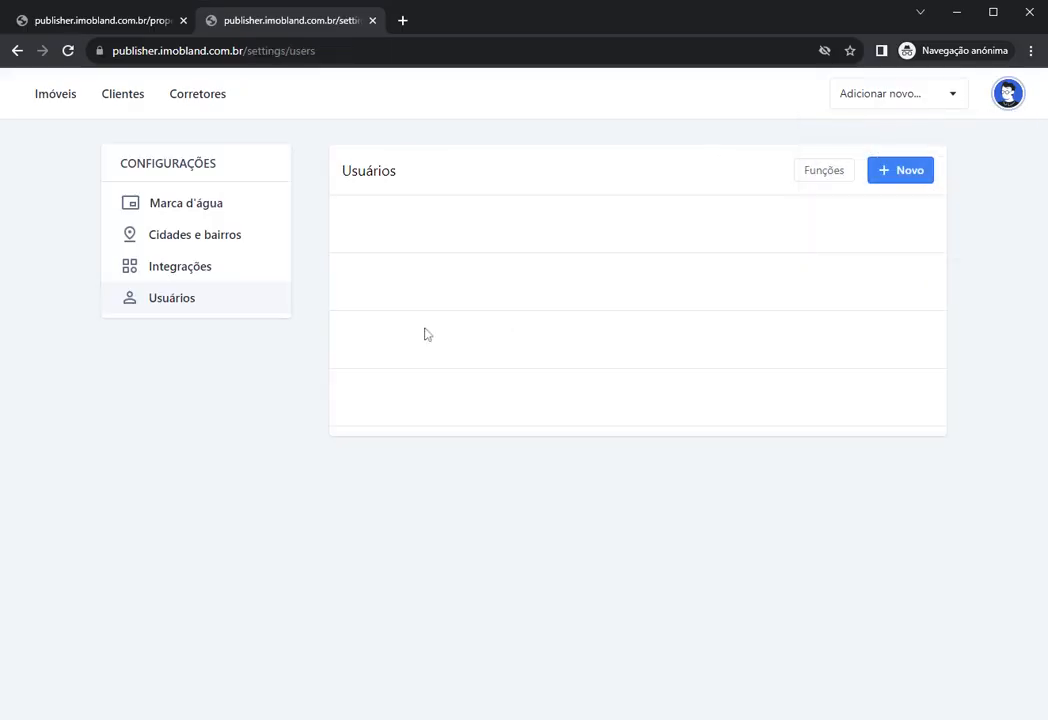
{"action": "double_click", "coordinate": [483, 211]}
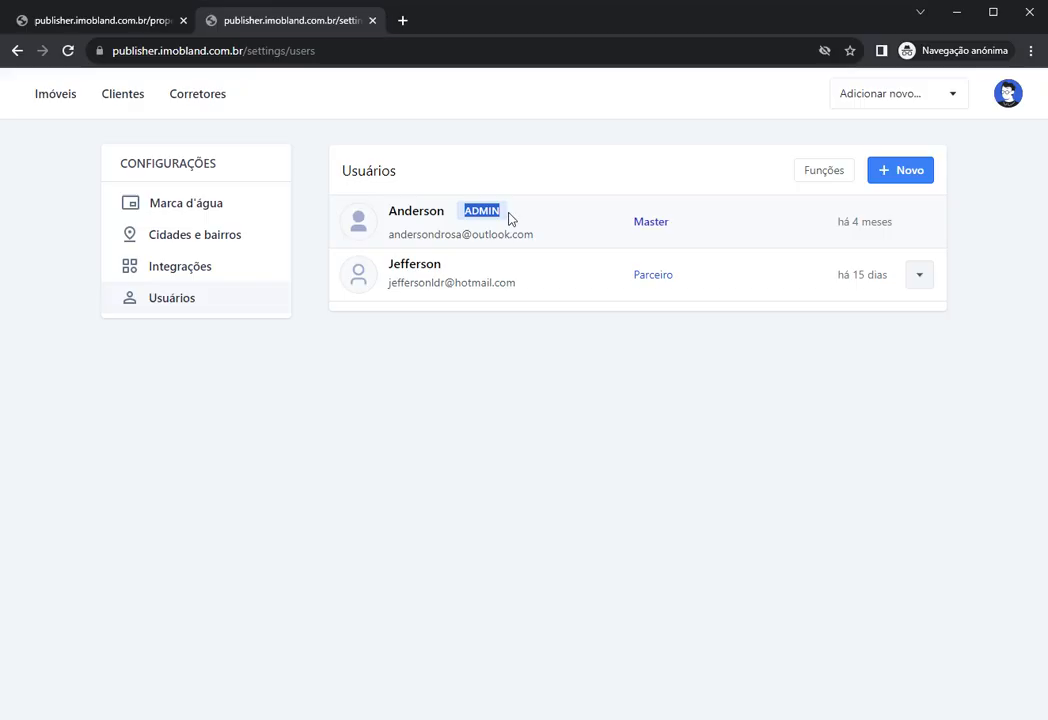
{"action": "left_click", "coordinate": [508, 166]}
{"action": "double_click", "coordinate": [437, 266]}
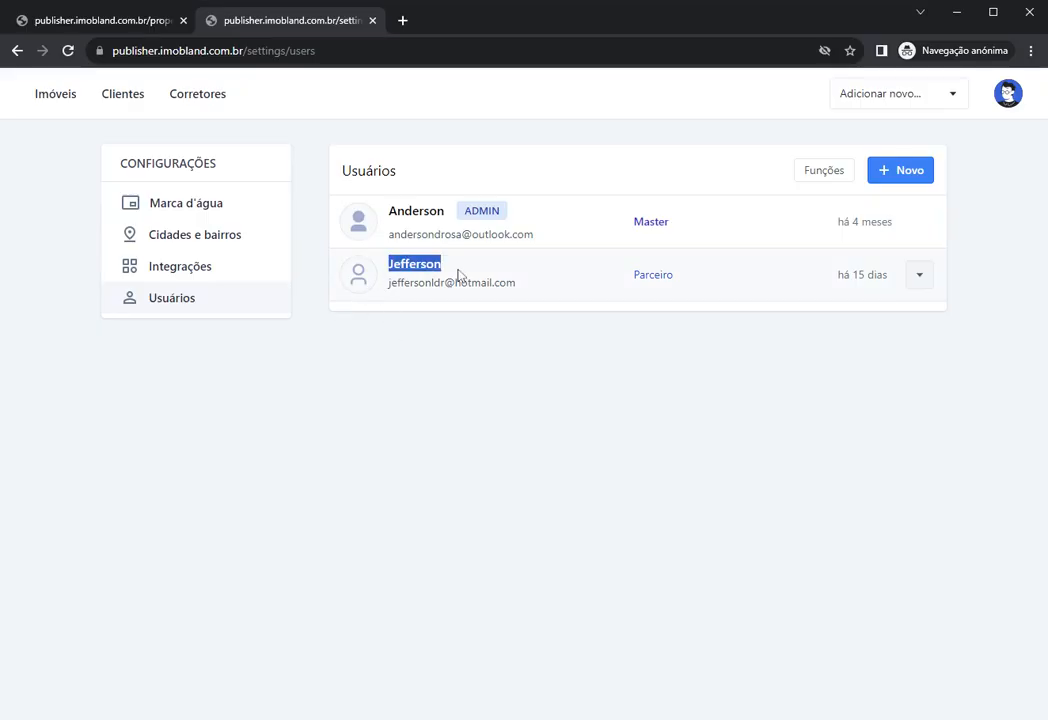
{"action": "left_click", "coordinate": [449, 366]}
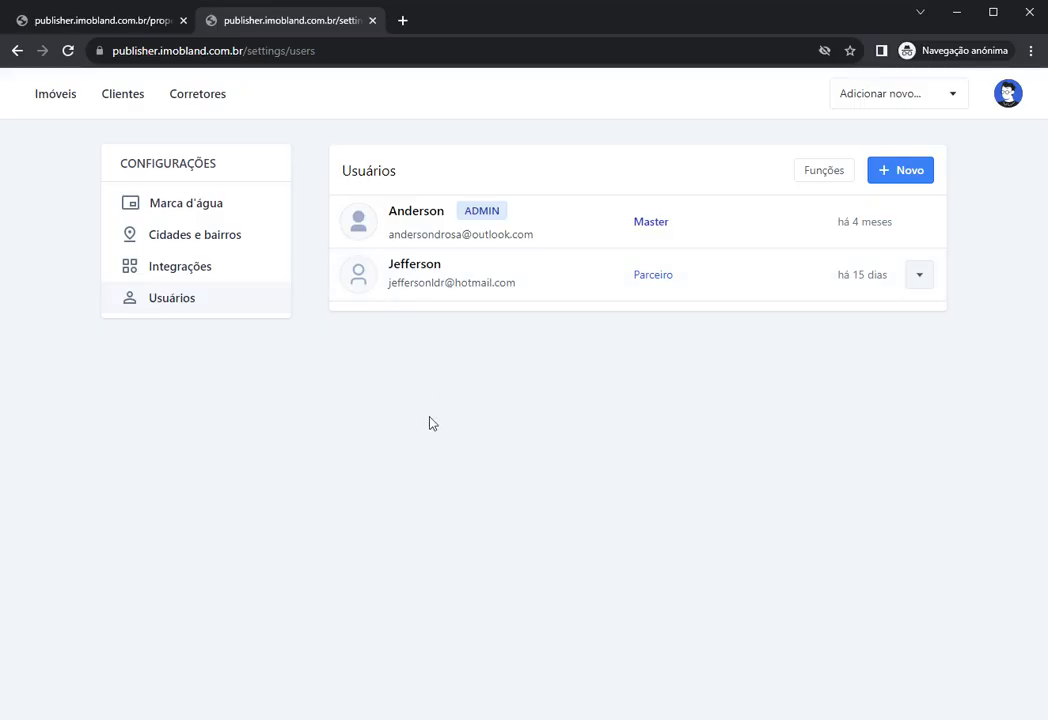
Step: Start a new user with + Novo, entering a name, e-mail and password, and the Parceiro role
{"action": "left_click", "coordinate": [889, 174]}
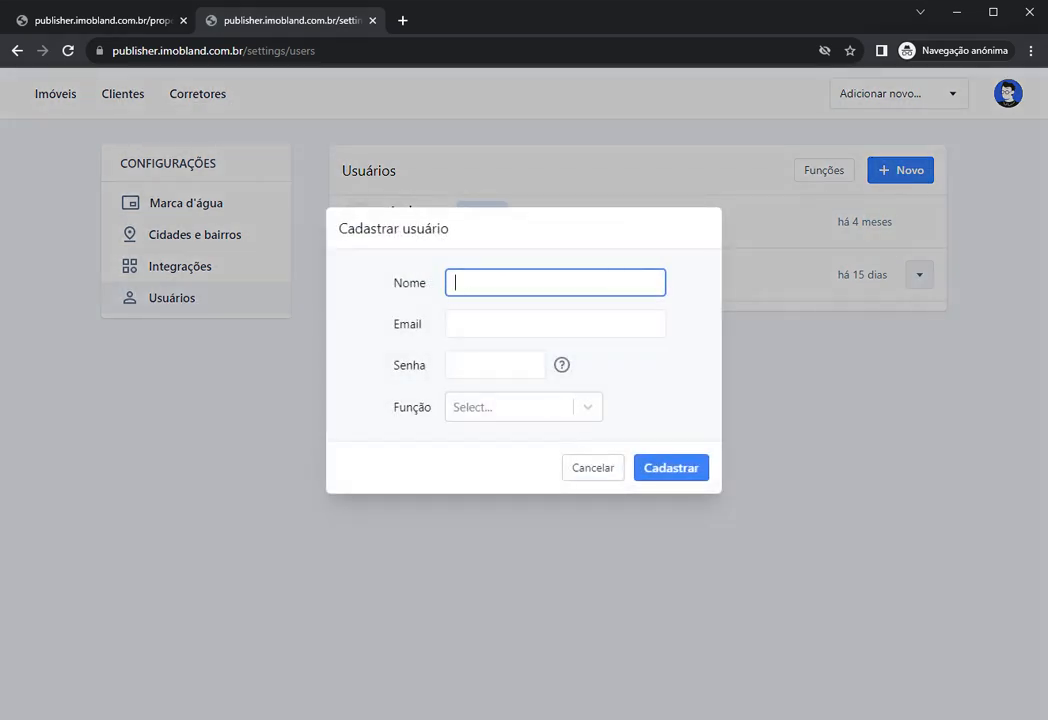
{"action": "type", "text": "Amanda"}
{"action": "left_click", "coordinate": [555, 323]}
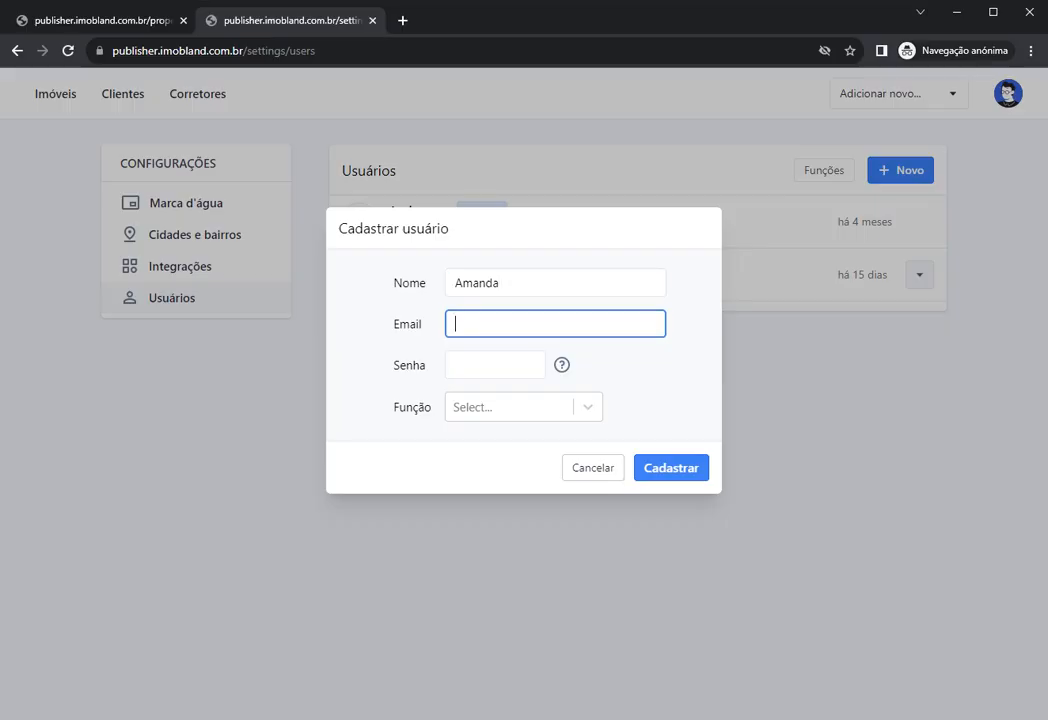
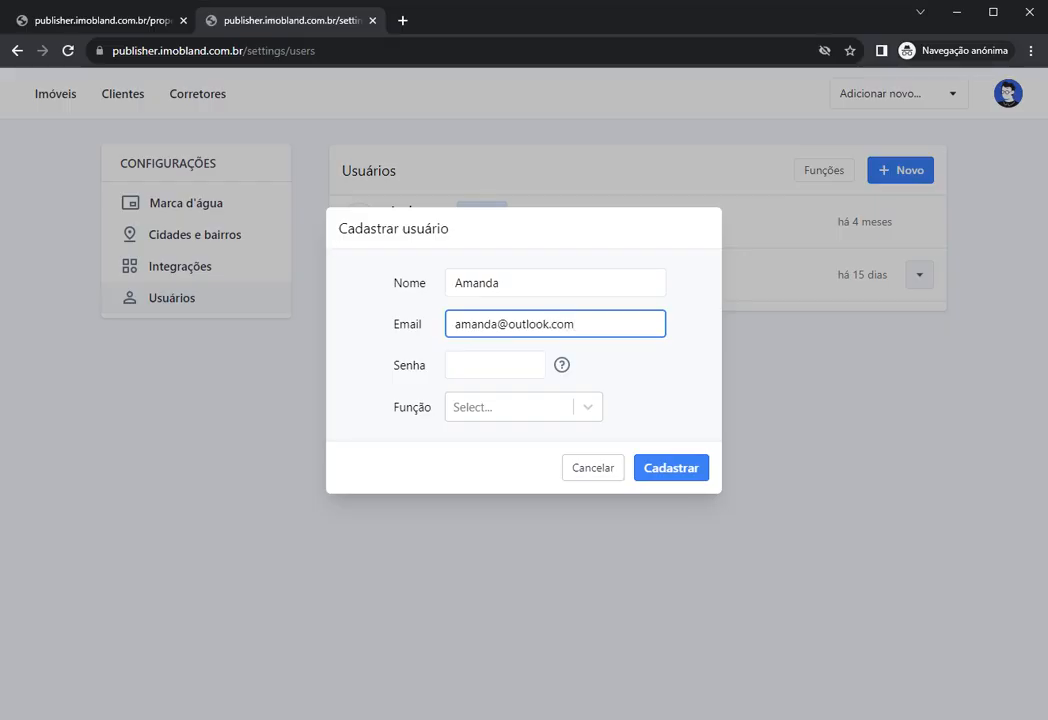
{"action": "left_click", "coordinate": [490, 365]}
{"action": "type", "text": "1234"}
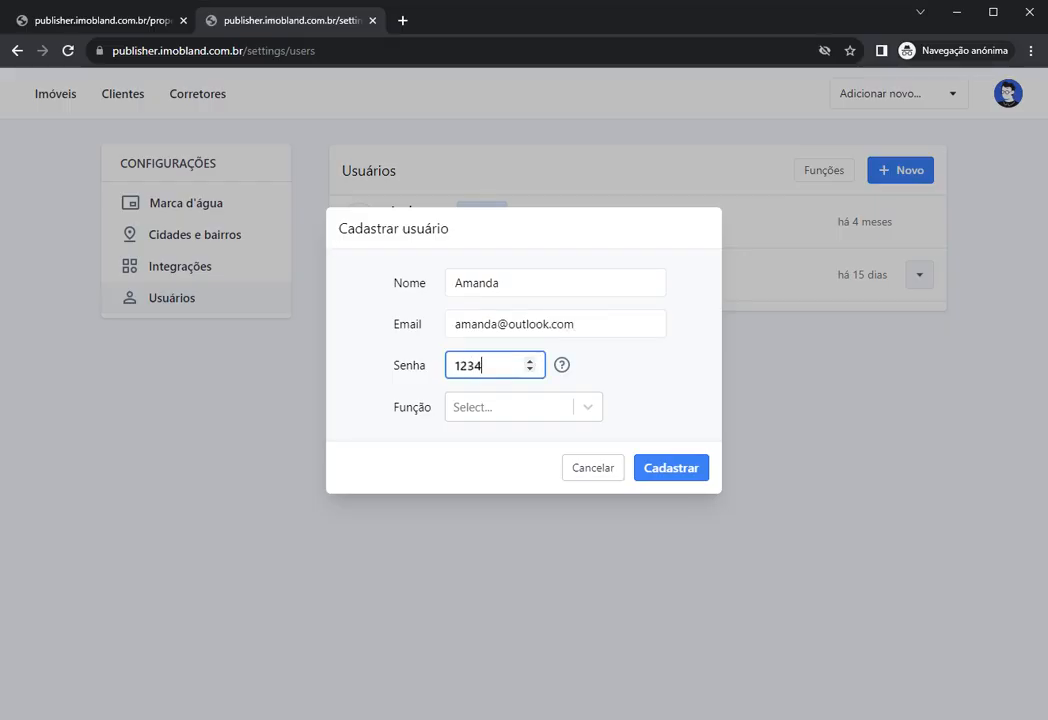
{"action": "type", "text": "56"}
{"action": "left_click", "coordinate": [487, 410]}
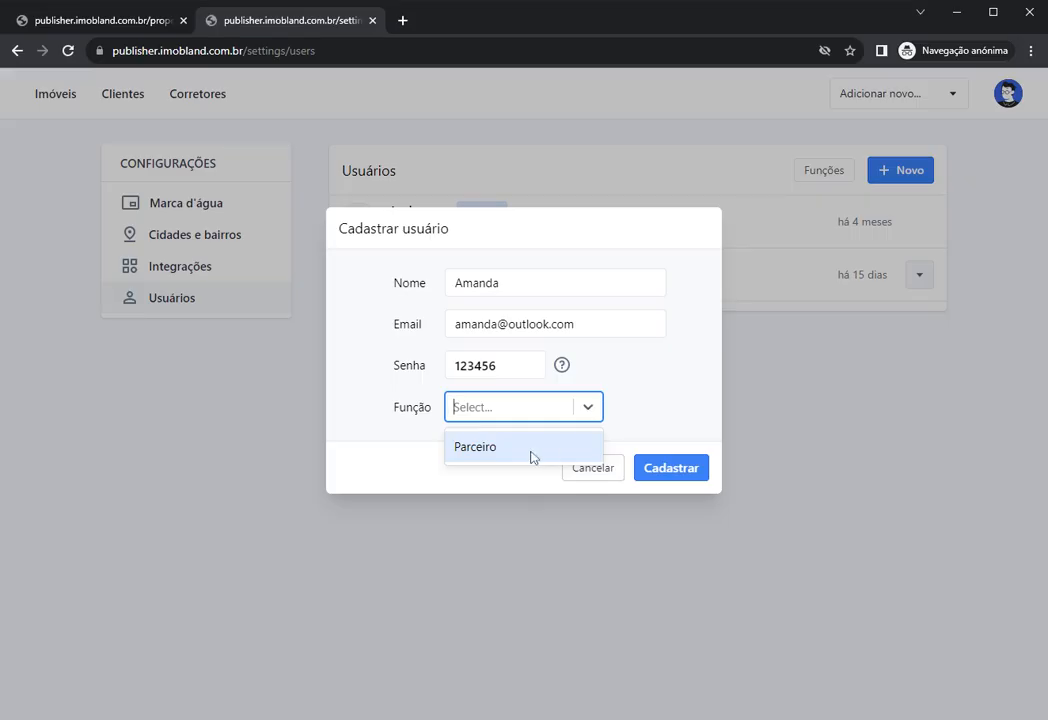
{"action": "left_click", "coordinate": [497, 453]}
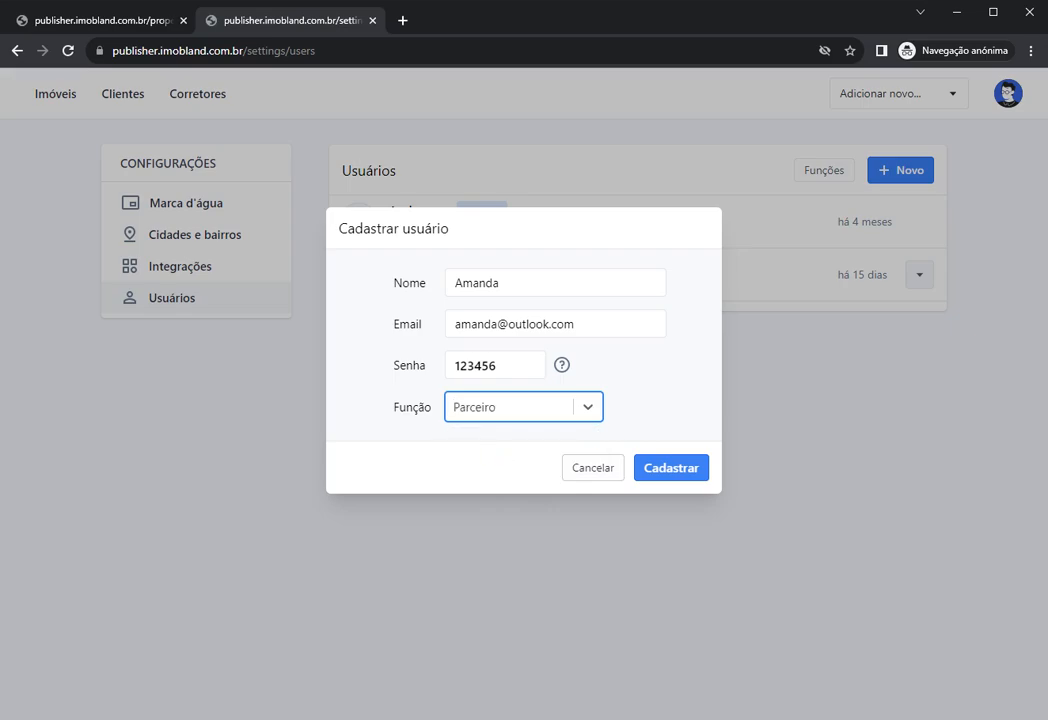
Step: Submit the Cadastrar usuário form and check the three user names in the list
{"action": "left_click", "coordinate": [665, 479]}
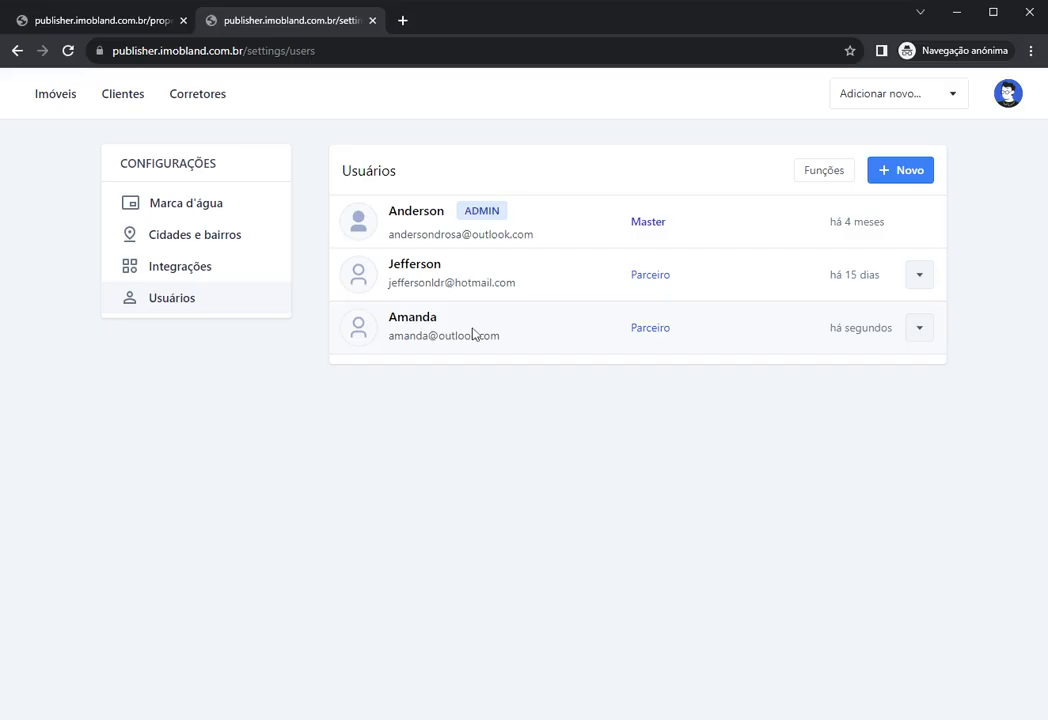
{"action": "left_click_drag", "start_coordinate": [389, 318], "coordinate": [461, 323]}
{"action": "left_click", "coordinate": [461, 434]}
{"action": "left_click_drag", "start_coordinate": [389, 318], "coordinate": [441, 319]}
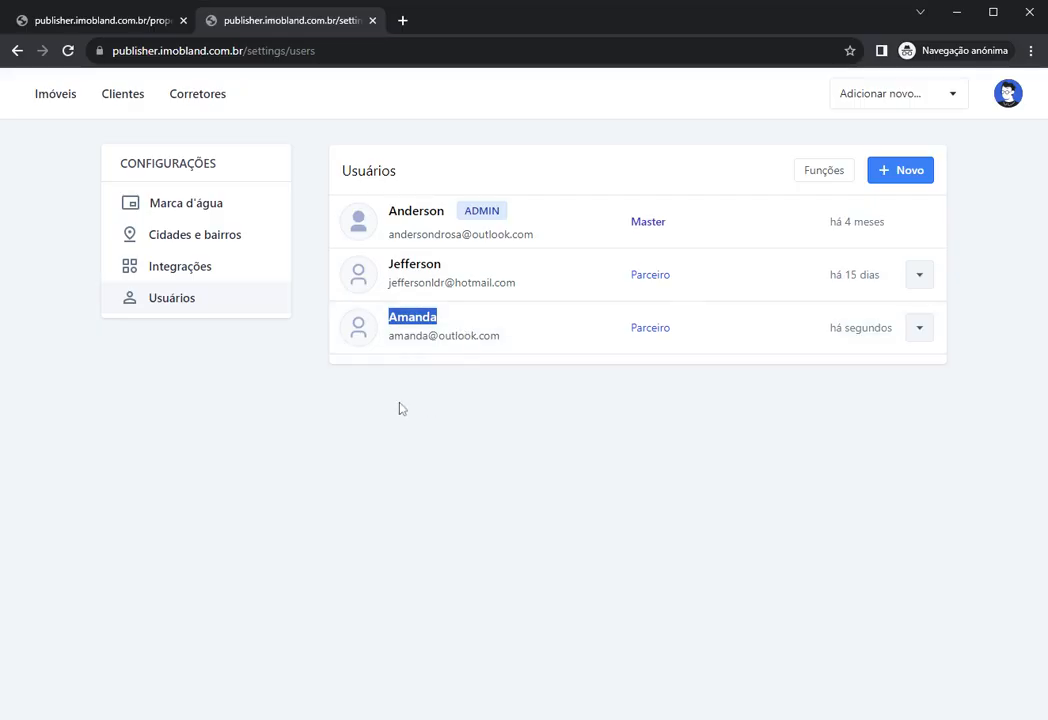
{"action": "left_click", "coordinate": [439, 409]}
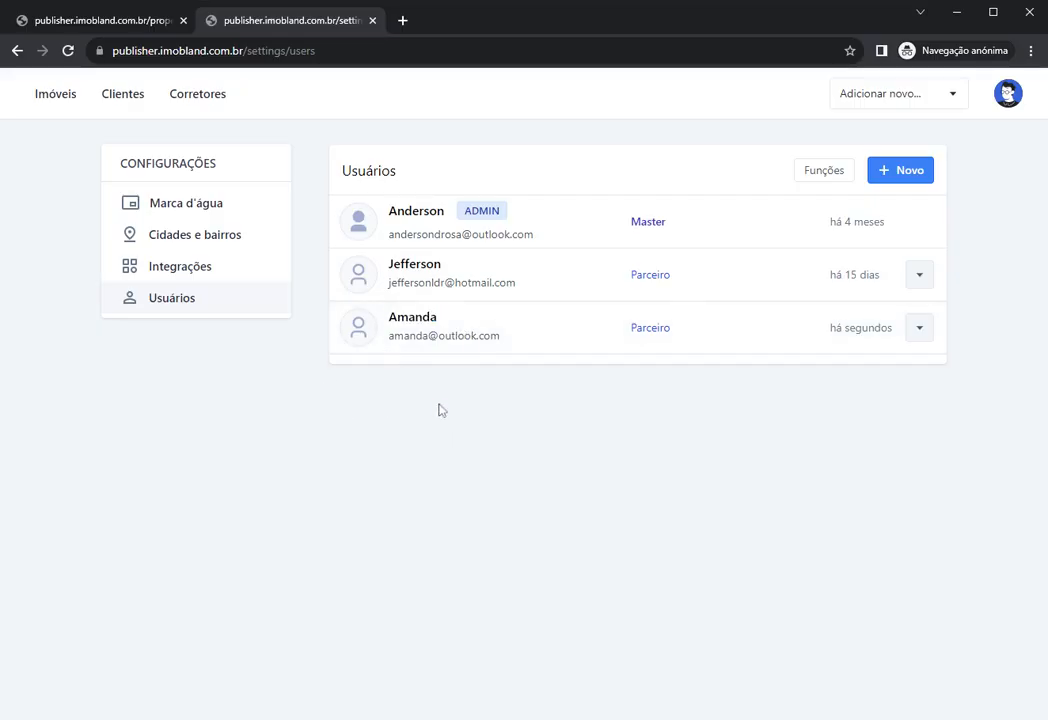
{"action": "left_click_drag", "start_coordinate": [389, 264], "coordinate": [440, 283]}
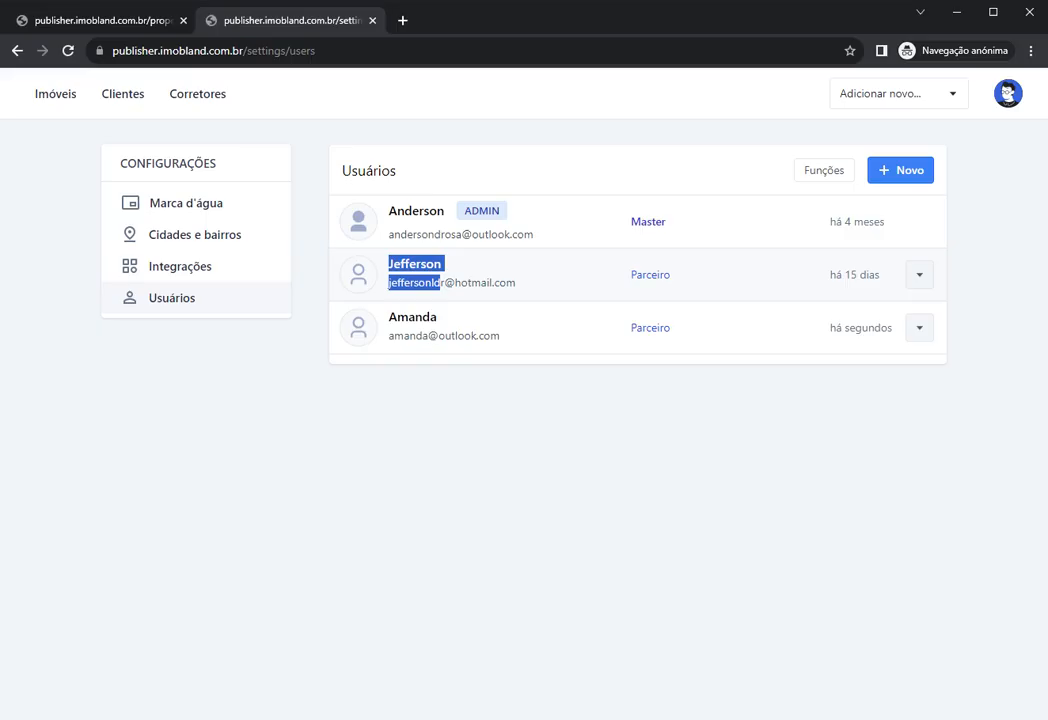
{"action": "left_click", "coordinate": [451, 415]}
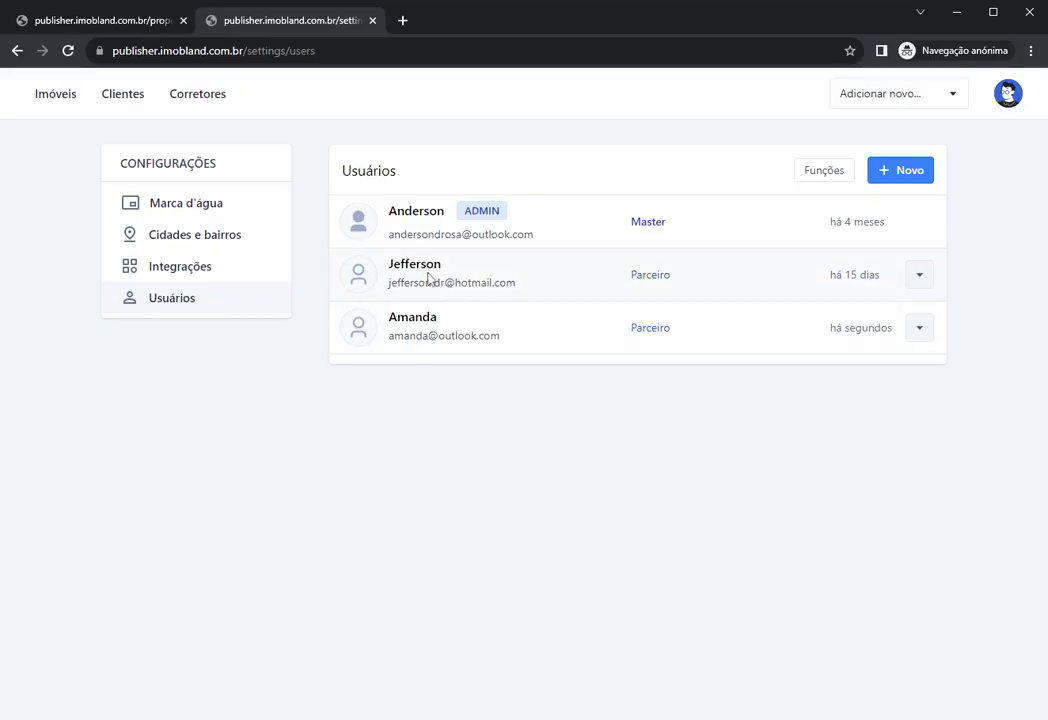
{"action": "left_click_drag", "start_coordinate": [389, 211], "coordinate": [509, 208]}
{"action": "left_click", "coordinate": [516, 162]}
Step: Delete the newly added Parceiro user, confirming with their e-mail, then return to the property list
{"action": "left_click", "coordinate": [920, 329]}
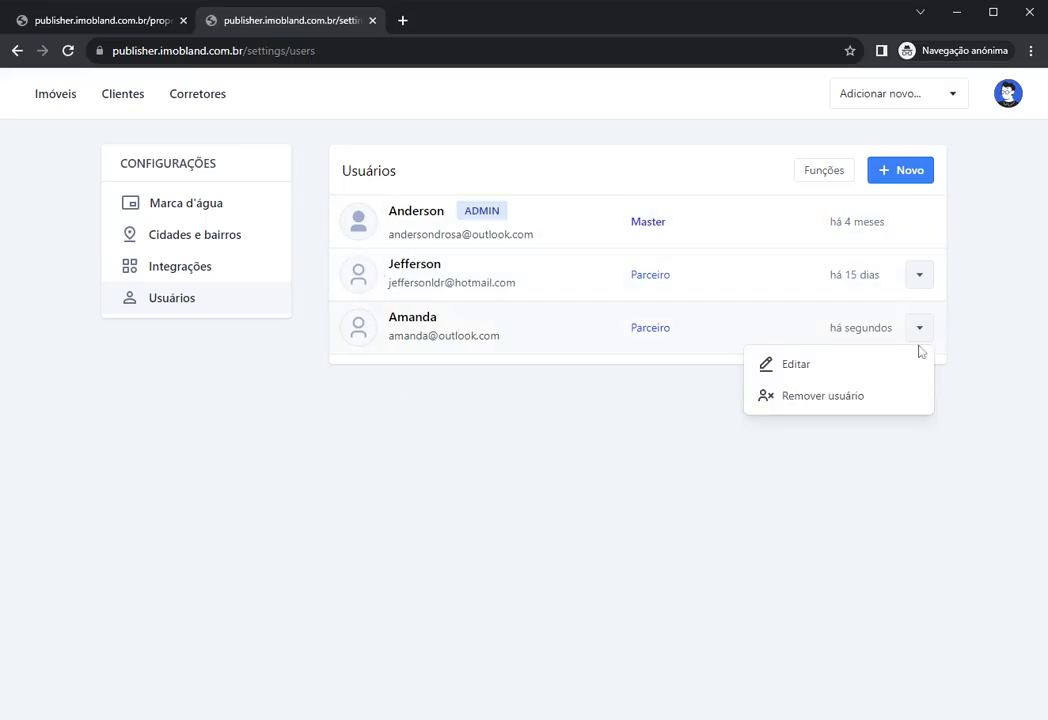
{"action": "left_click", "coordinate": [796, 400]}
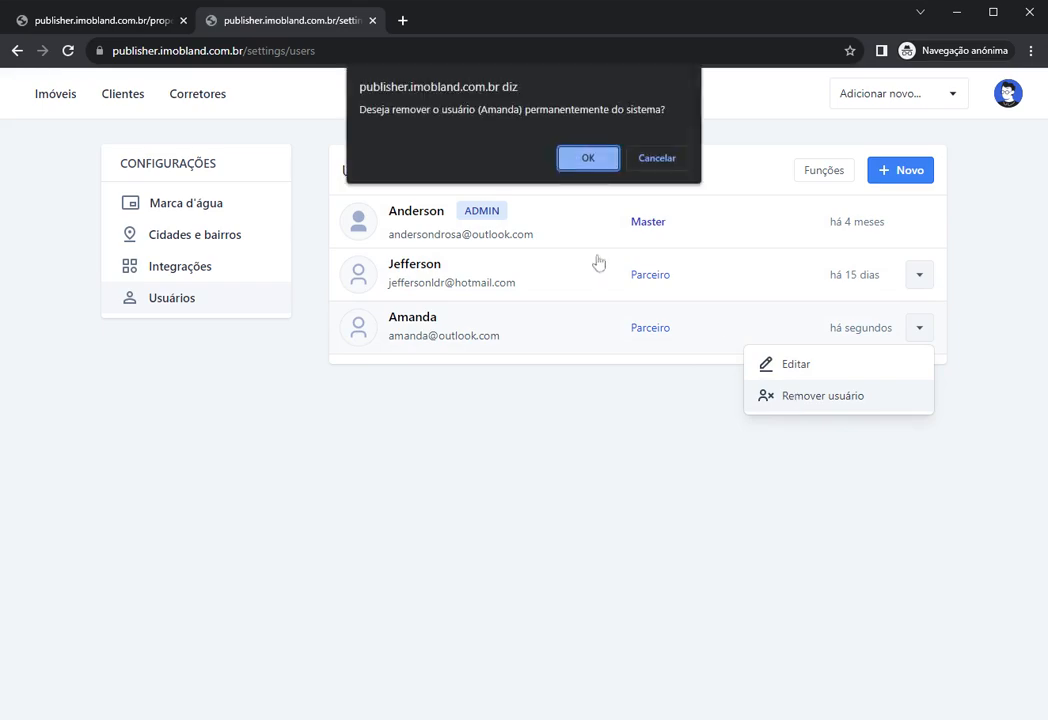
{"action": "left_click", "coordinate": [586, 160]}
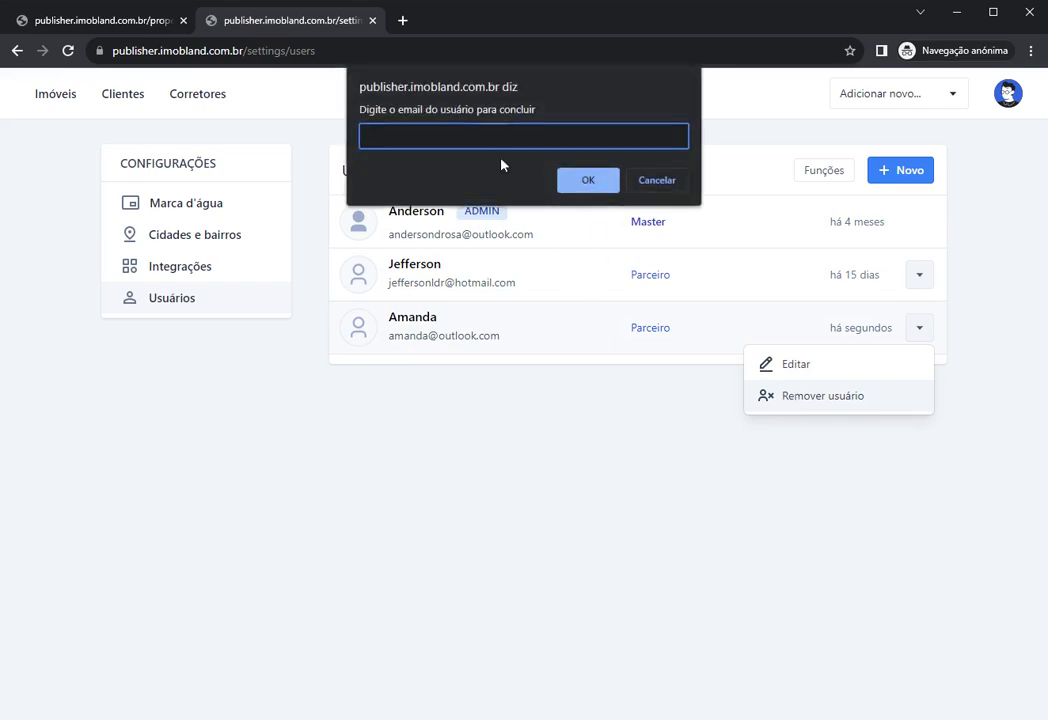
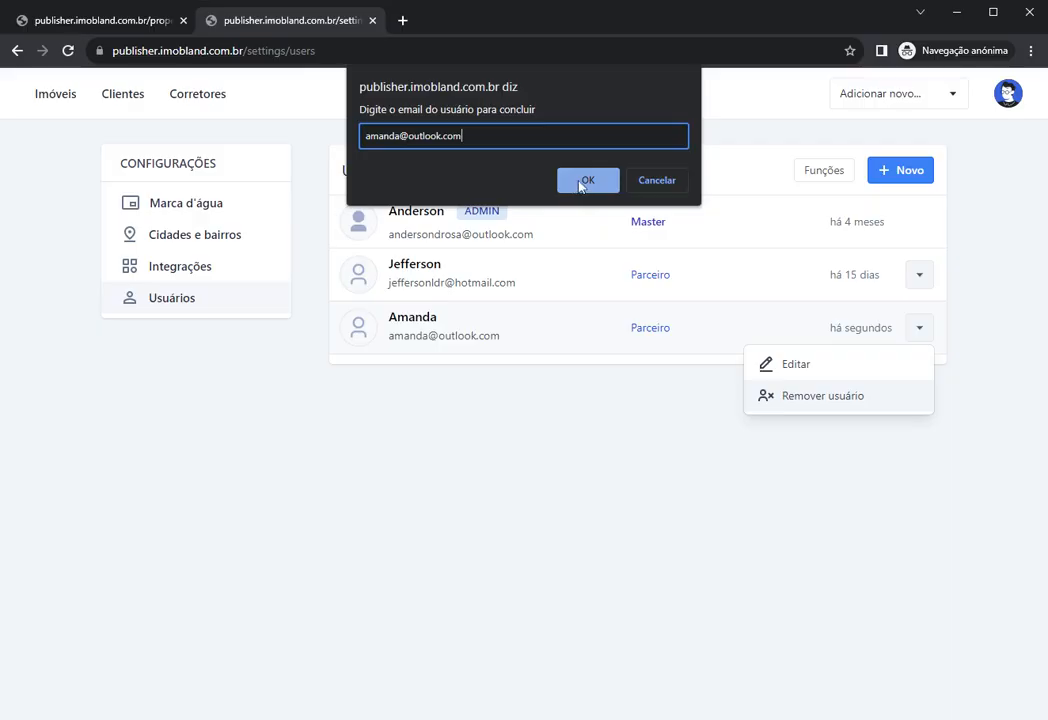
{"action": "left_click", "coordinate": [585, 181]}
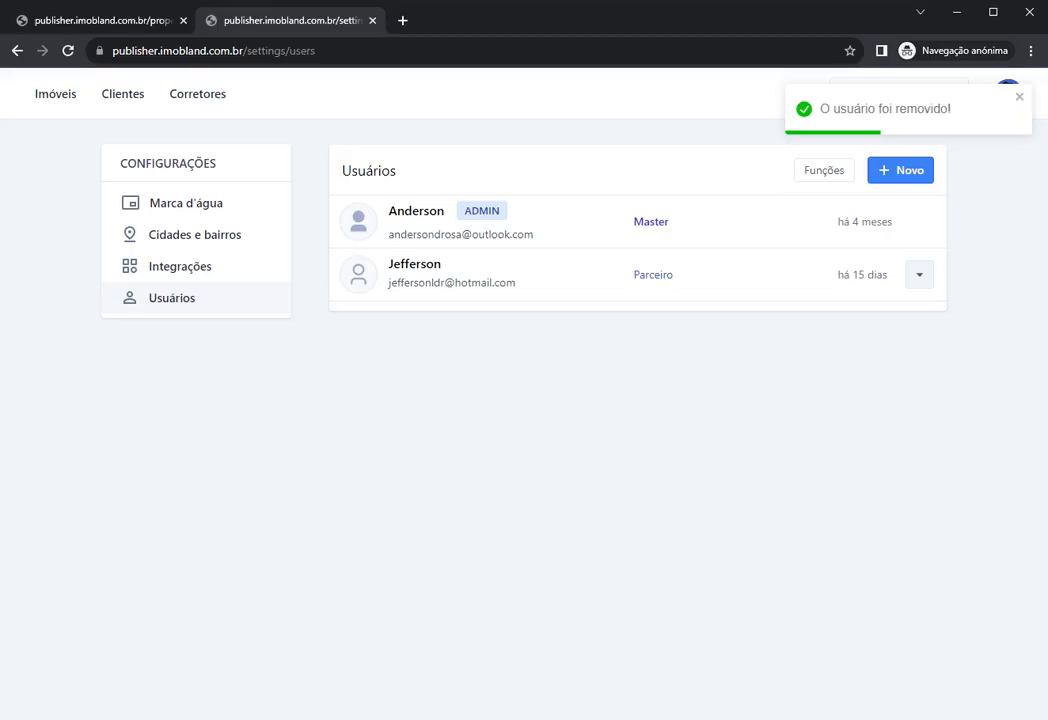
{"action": "left_click", "coordinate": [56, 96]}
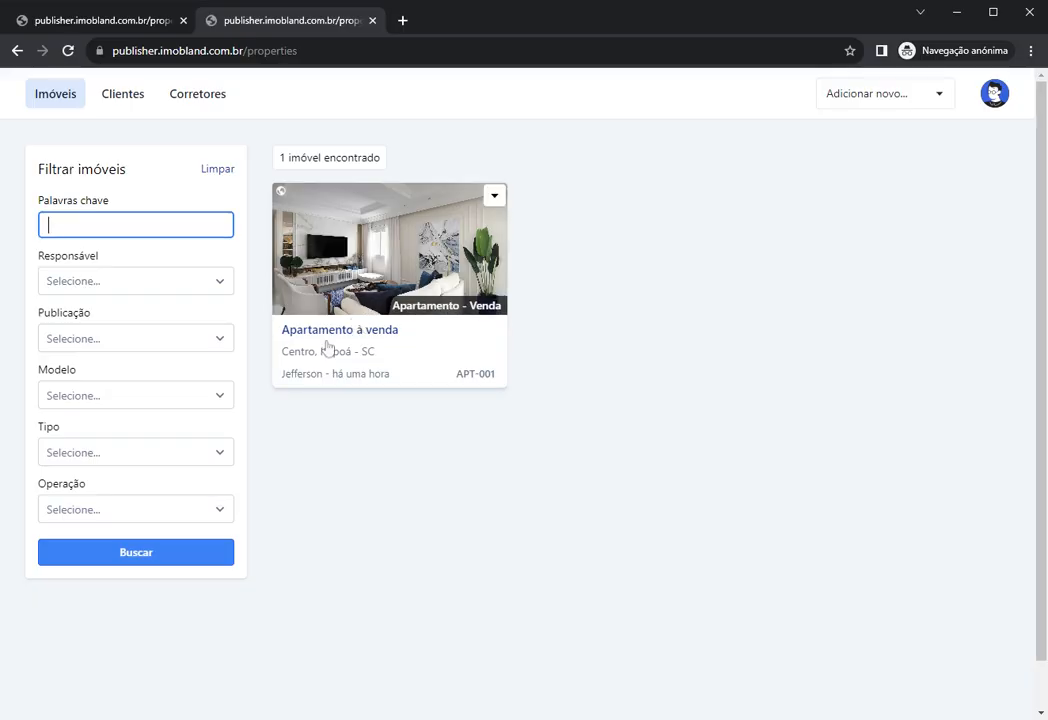
Step: Transfer responsibility for APT-001 to the master admin user, then refresh the Imóveis list
{"action": "left_click", "coordinate": [334, 313]}
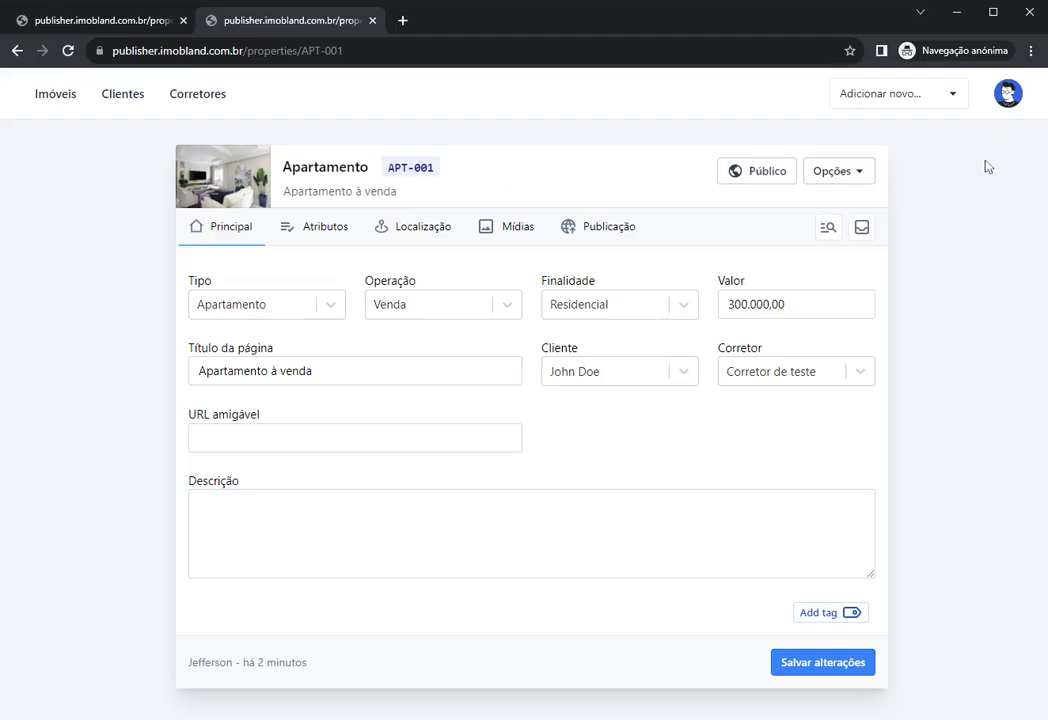
{"action": "left_click", "coordinate": [858, 173]}
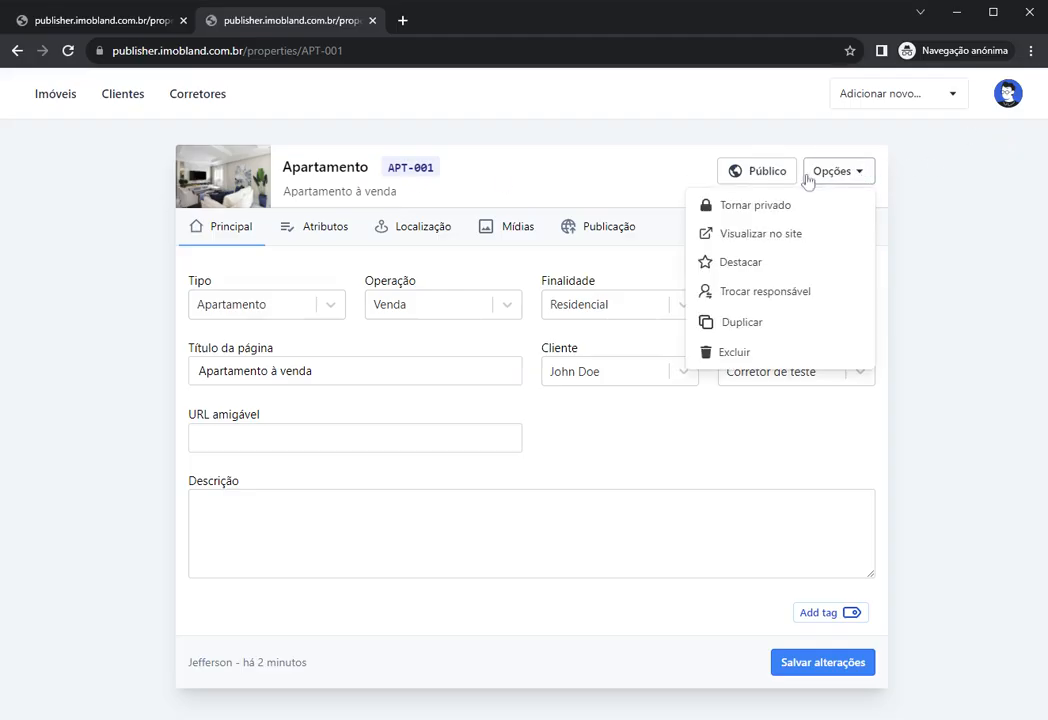
{"action": "left_click", "coordinate": [750, 292]}
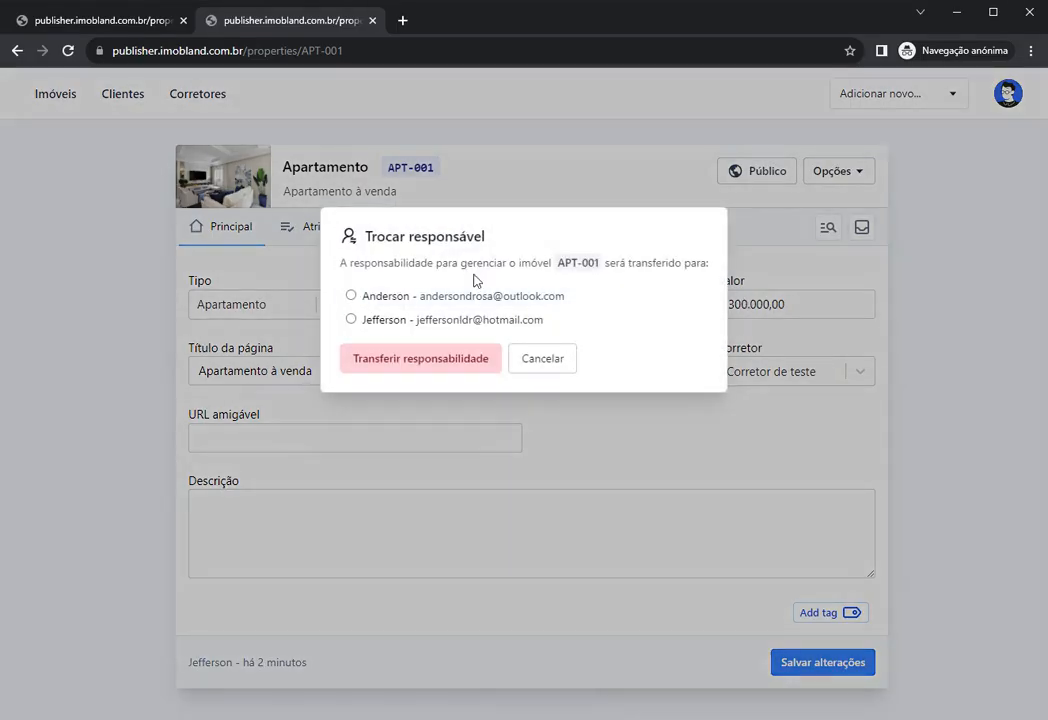
{"action": "left_click", "coordinate": [368, 297]}
{"action": "left_click", "coordinate": [390, 362]}
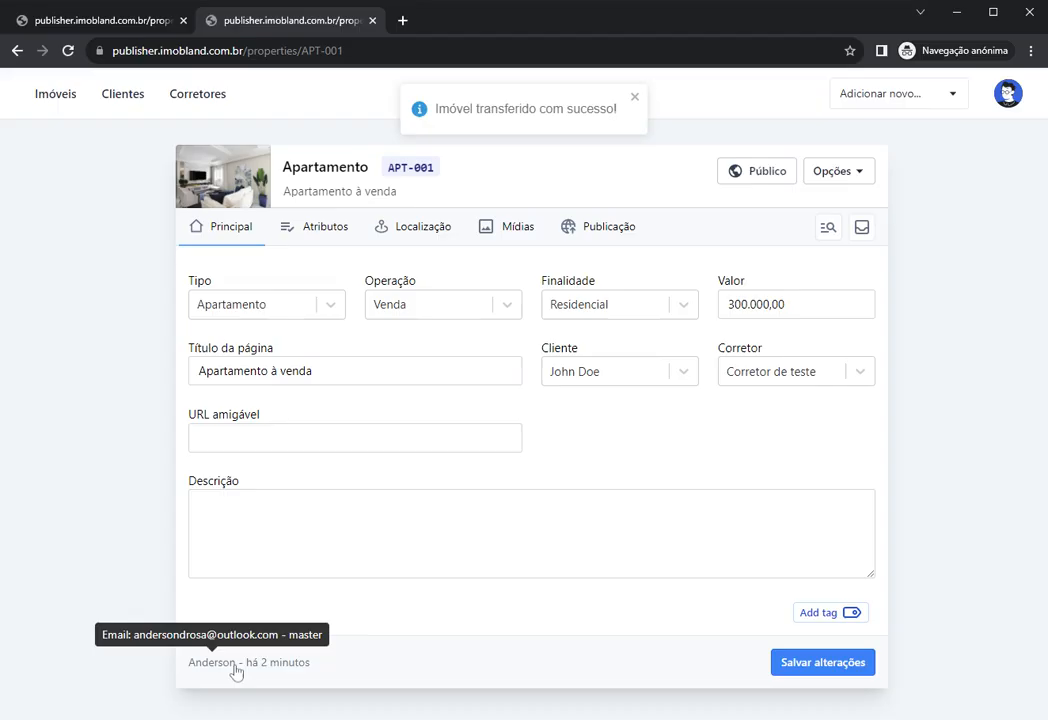
{"action": "left_click", "coordinate": [40, 95]}
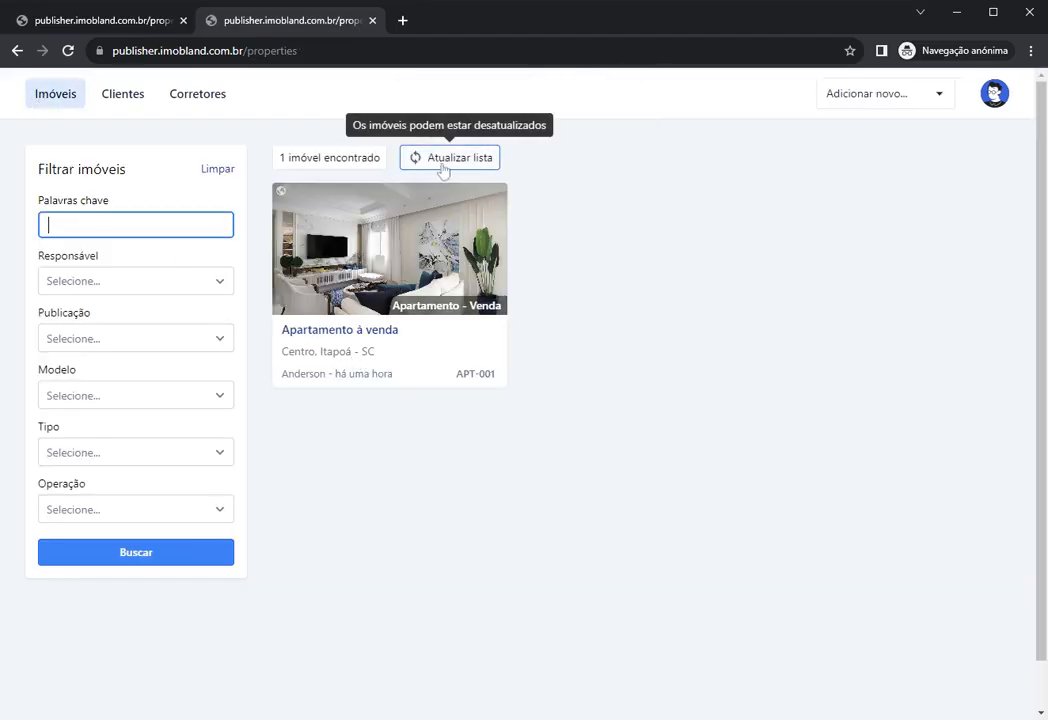
{"action": "left_click", "coordinate": [444, 164]}
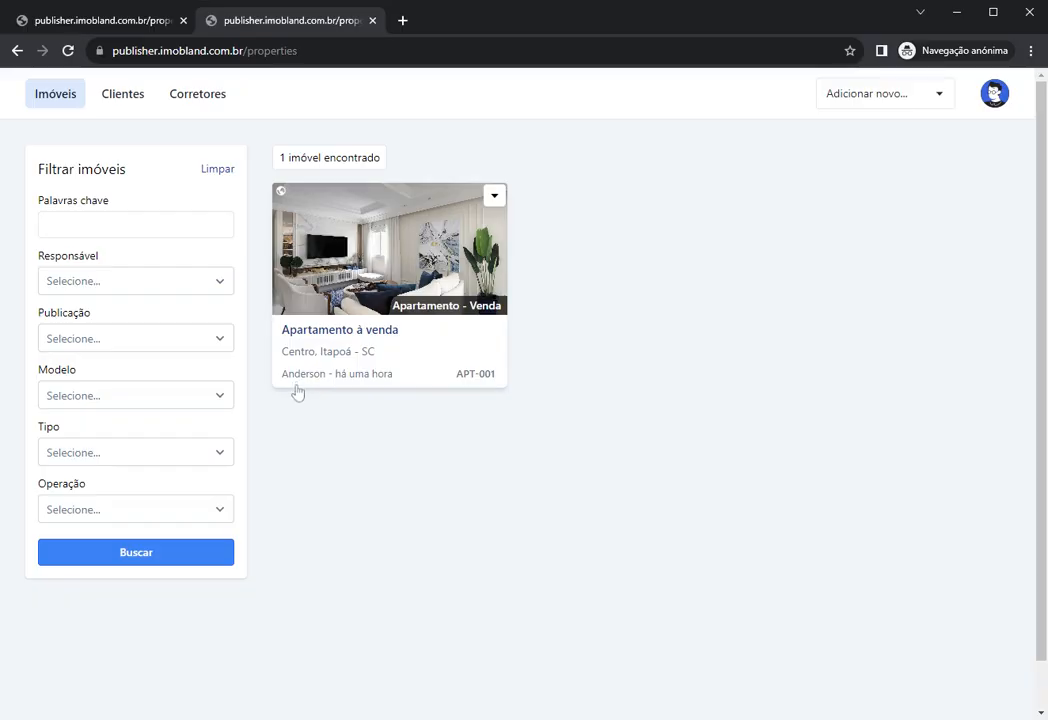
Step: Reopen APT-001, review its attributes (3 quartos, 2 banheiros, 1 vaga) and show its Opções actions
{"action": "left_click", "coordinate": [394, 287]}
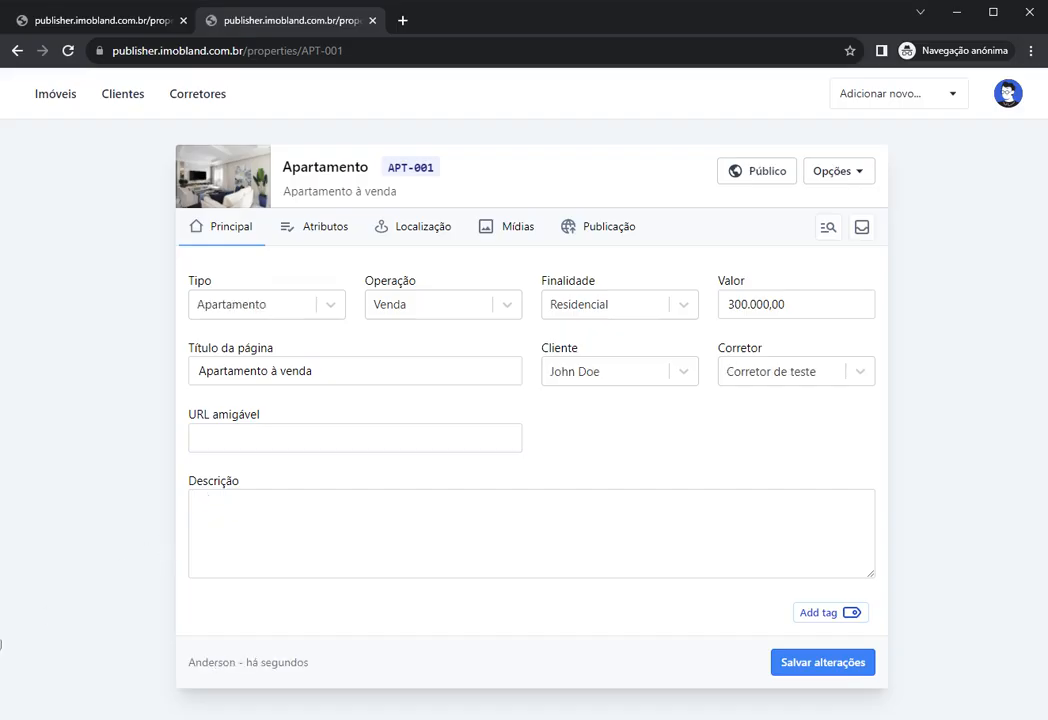
{"action": "left_click", "coordinate": [838, 172]}
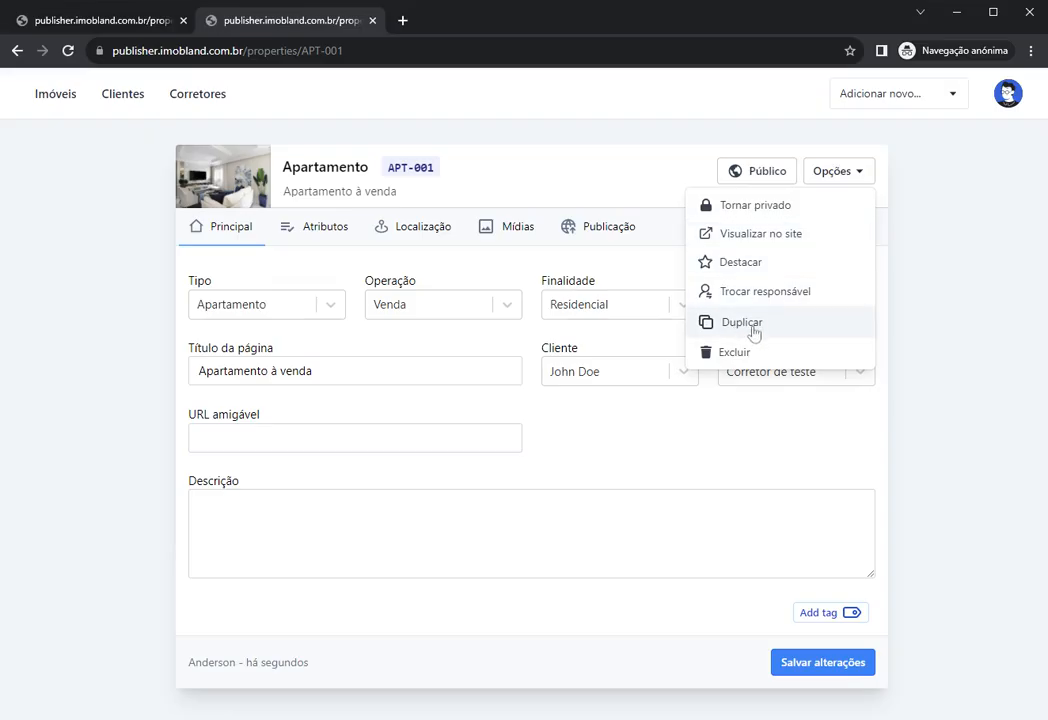
{"action": "left_click", "coordinate": [508, 188]}
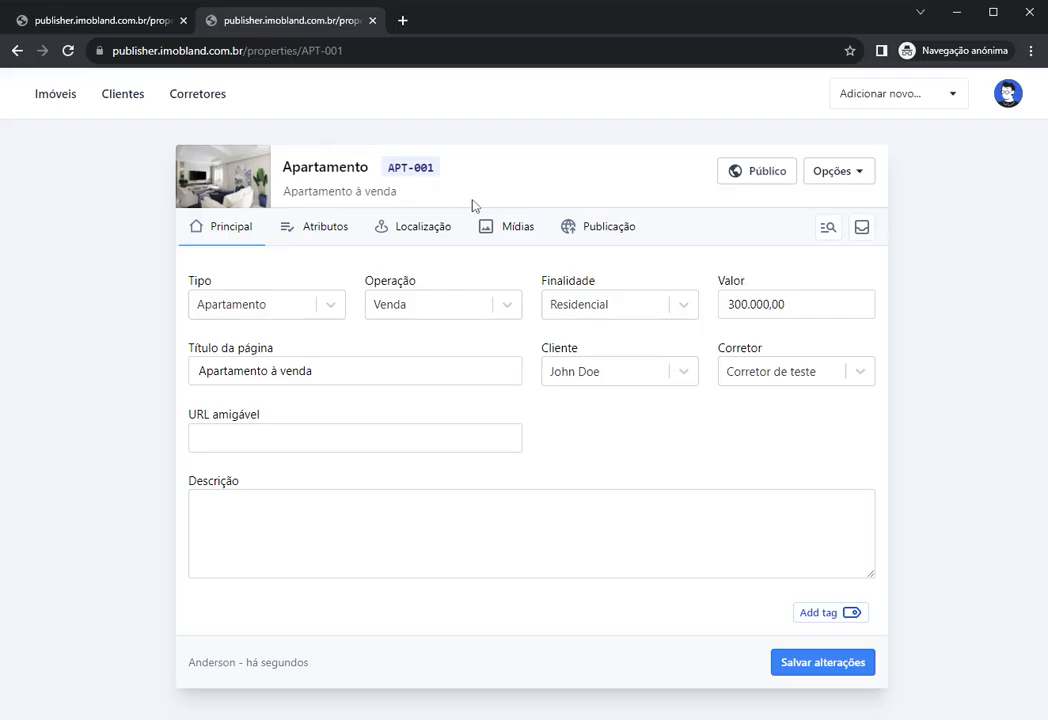
{"action": "left_click", "coordinate": [332, 230]}
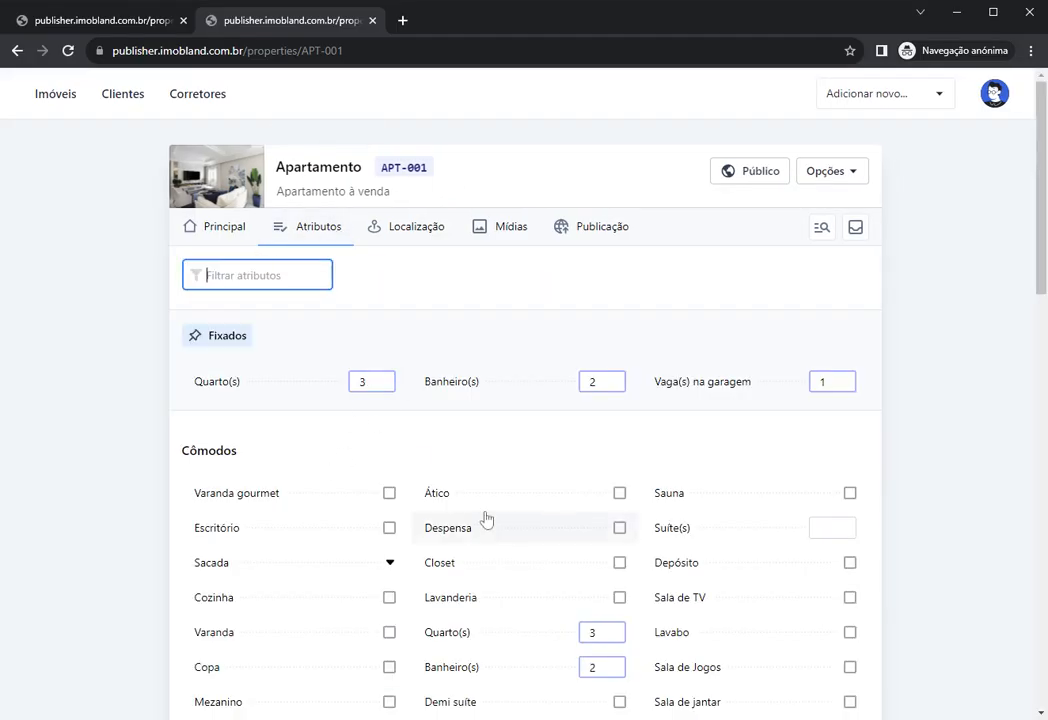
{"action": "scroll", "coordinate": [358, 451], "scroll_direction": "down", "scroll_amount": 5}
{"action": "scroll", "coordinate": [420, 465], "scroll_direction": "up", "scroll_amount": 5}
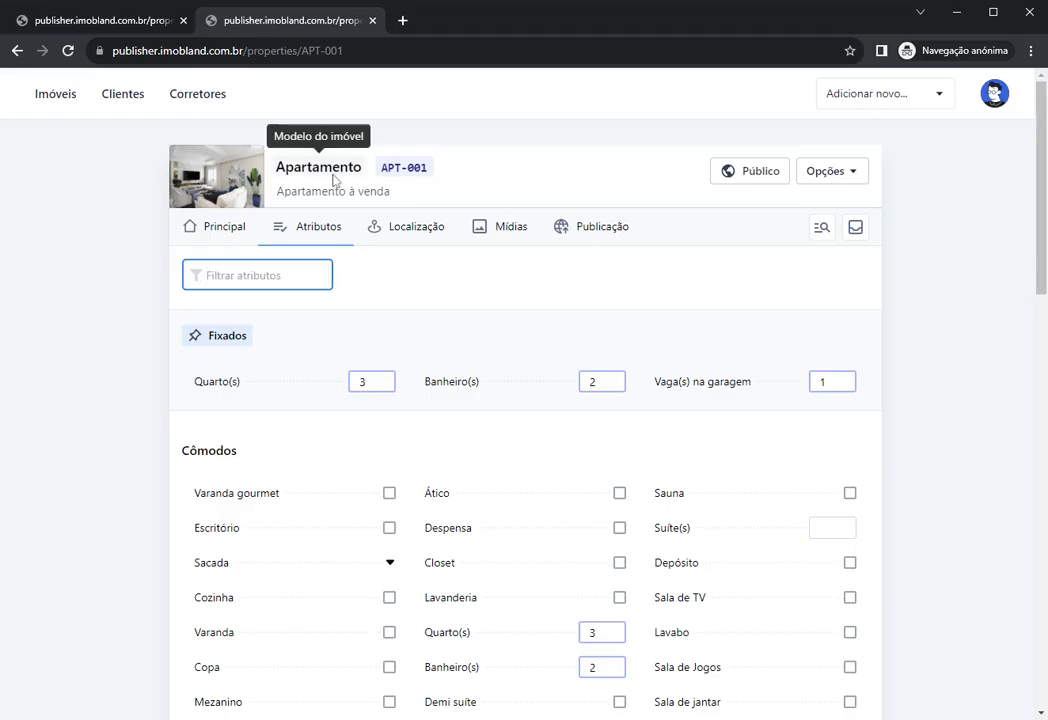
{"action": "left_click", "coordinate": [285, 177]}
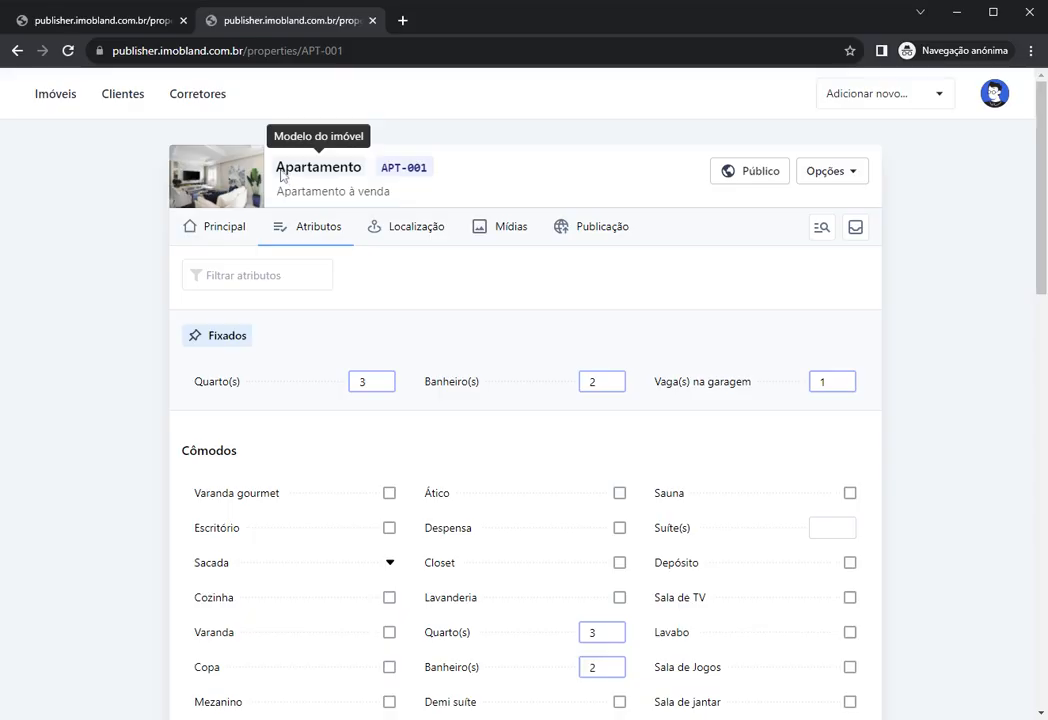
{"action": "left_click_drag", "start_coordinate": [381, 167], "coordinate": [404, 167]}
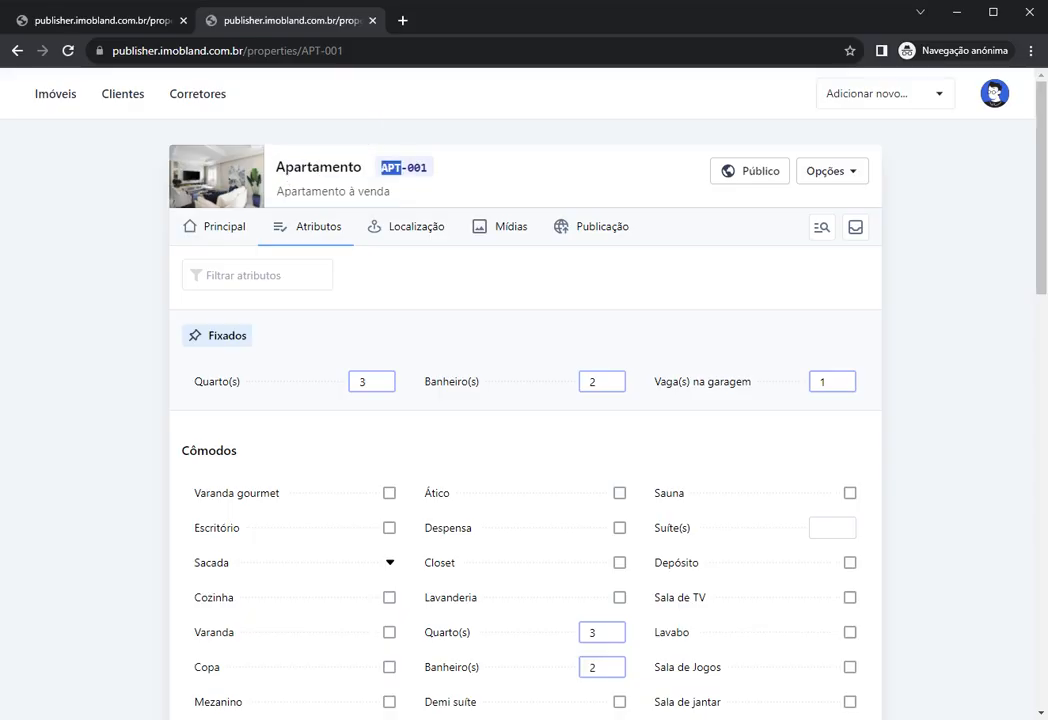
{"action": "left_click", "coordinate": [550, 178]}
{"action": "left_click", "coordinate": [823, 175]}
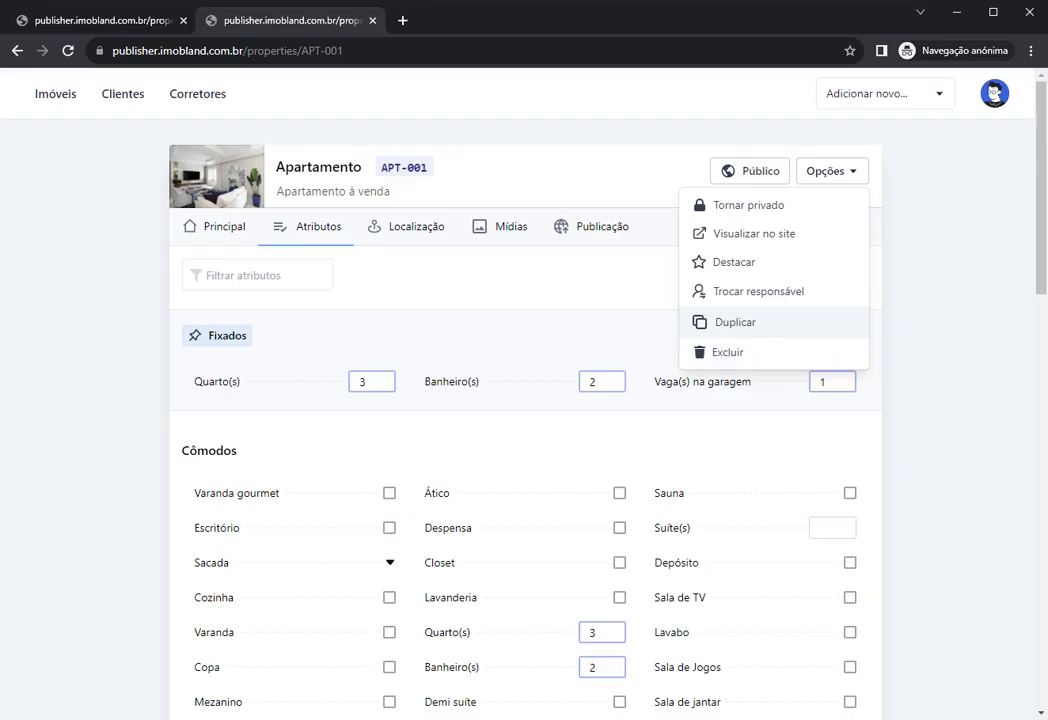
Step: Duplicate APT-001 as reference CASA-01 with the Casa padrão model and open the new property
{"action": "left_click", "coordinate": [749, 333]}
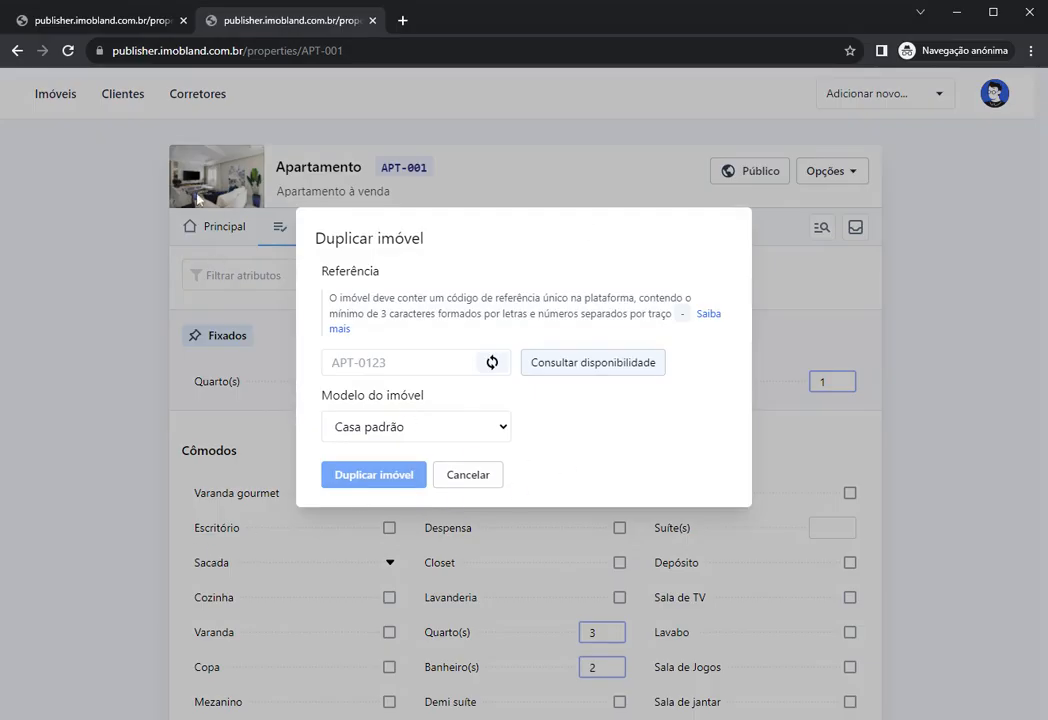
{"action": "left_click", "coordinate": [400, 363]}
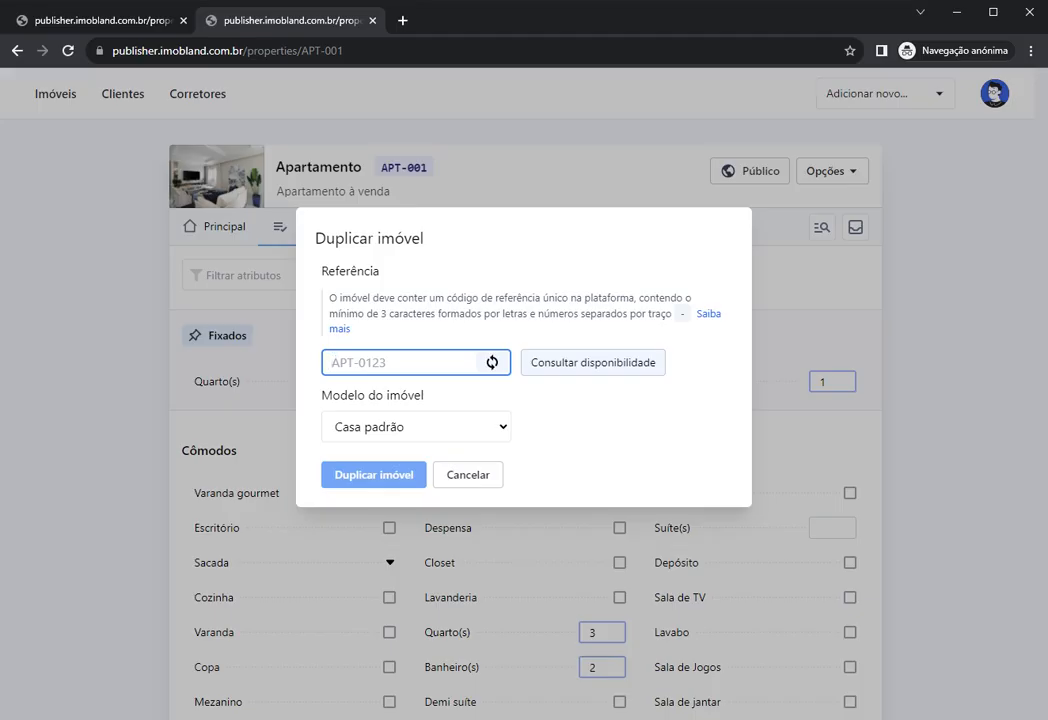
{"action": "type", "text": "CASA-01"}
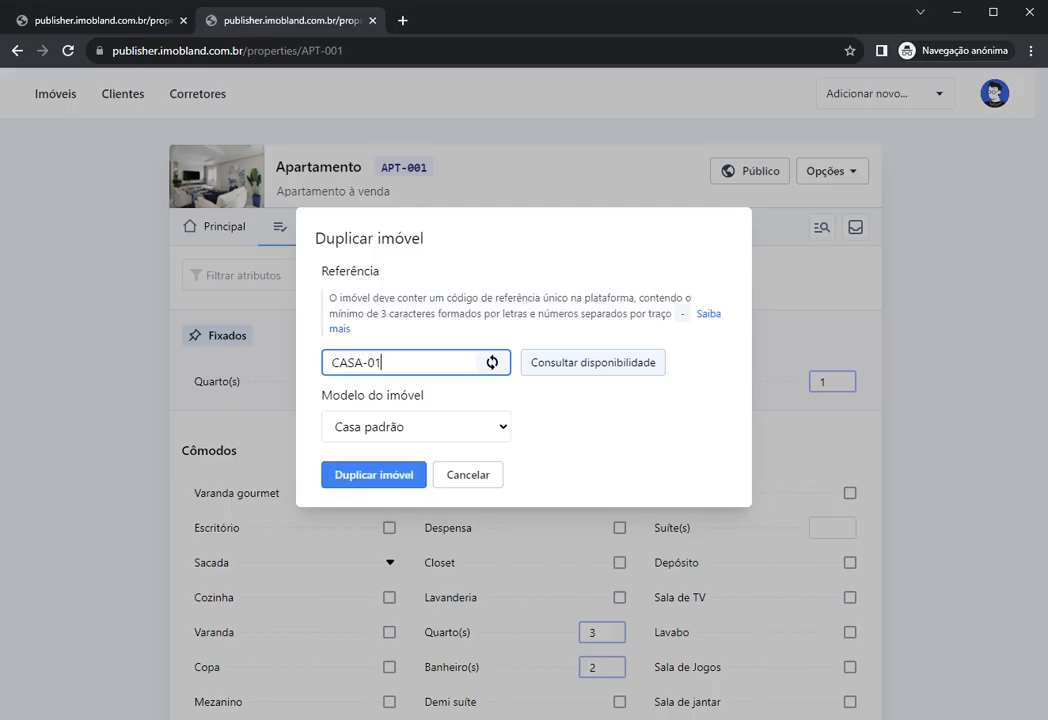
{"action": "key", "text": "ctrl+a"}
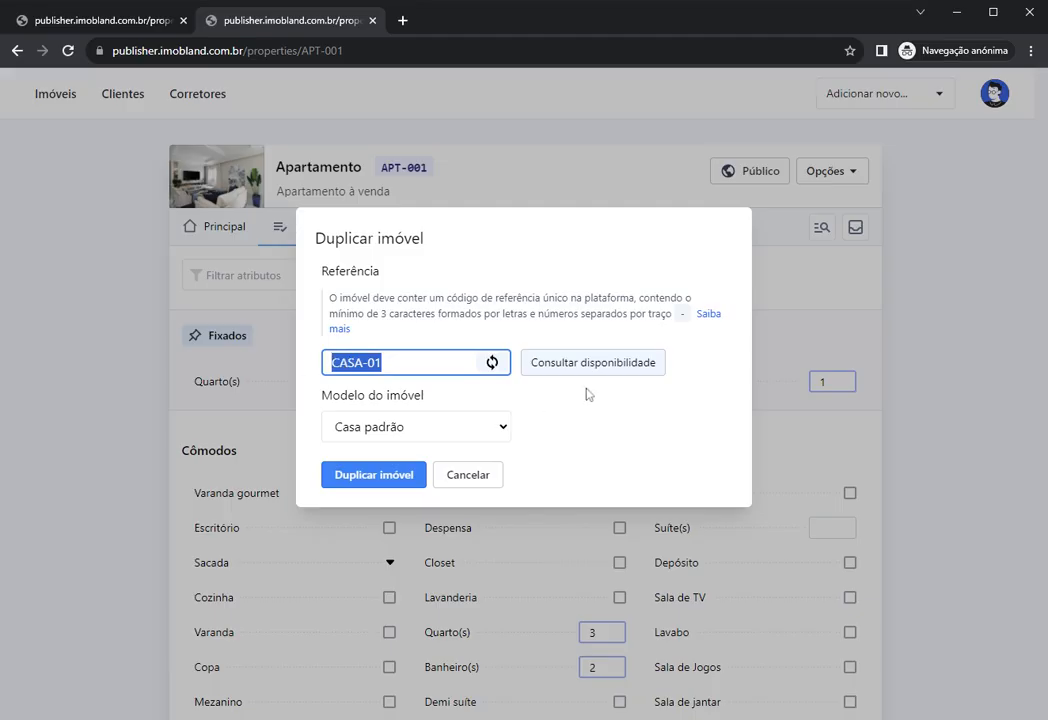
{"action": "left_click", "coordinate": [565, 407]}
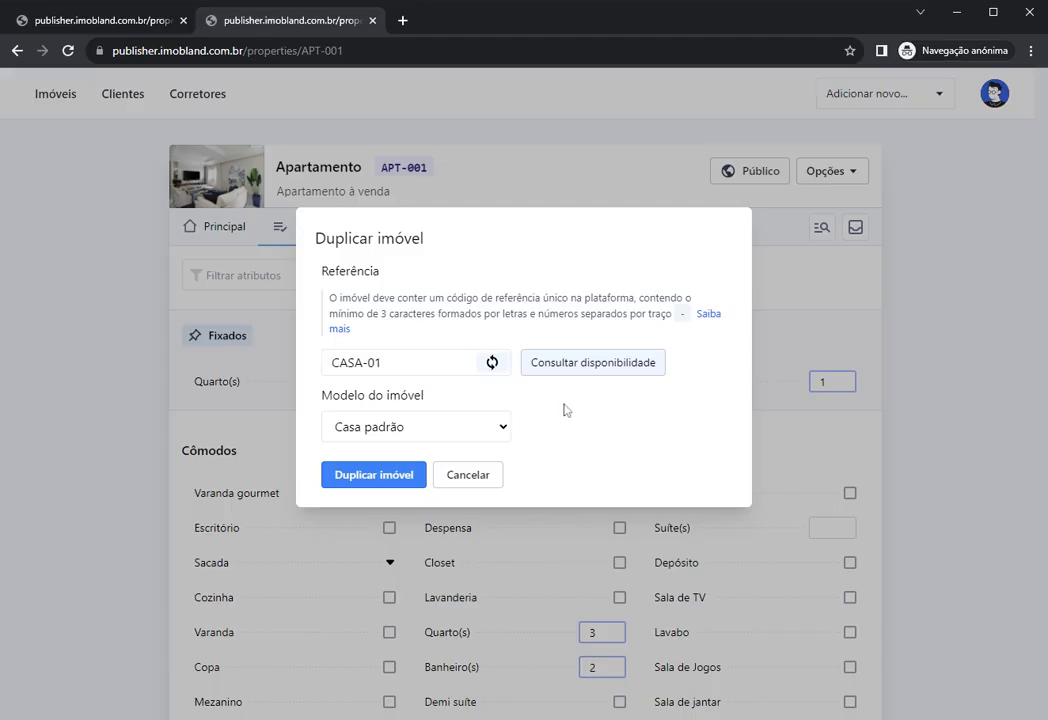
{"action": "left_click", "coordinate": [409, 434]}
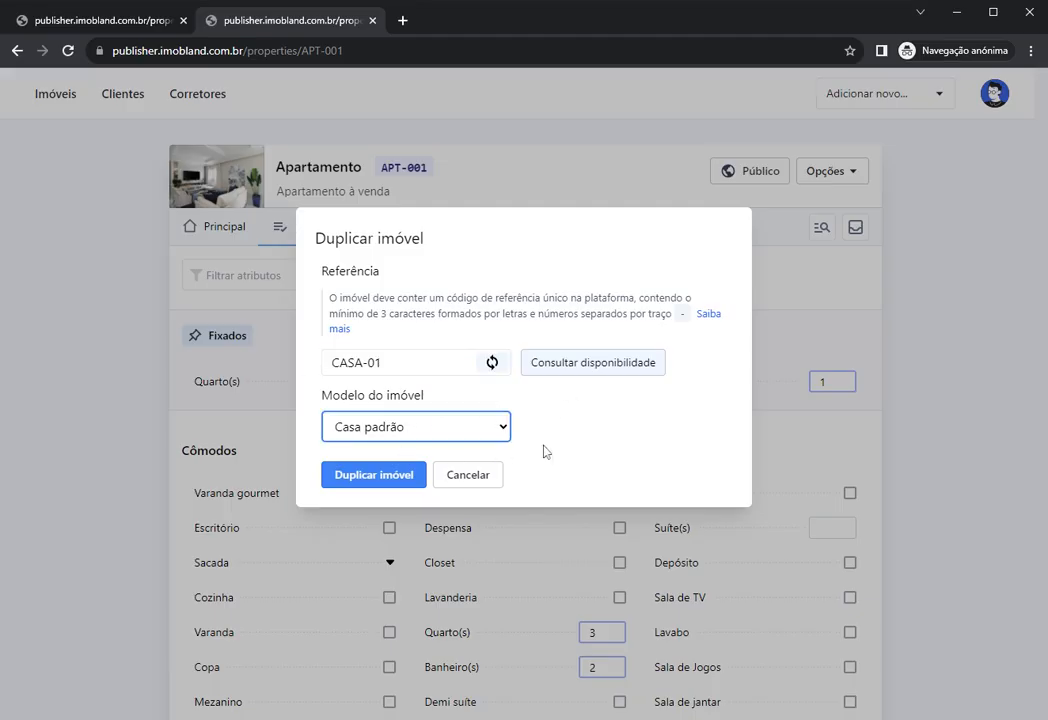
{"action": "left_click", "coordinate": [575, 449]}
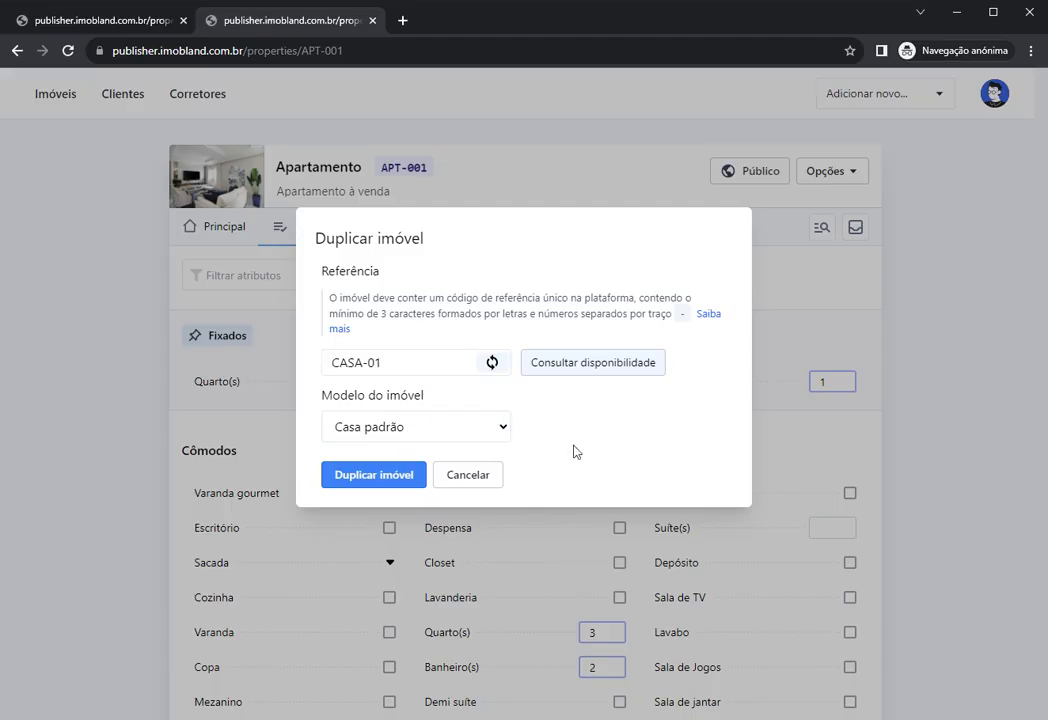
{"action": "left_click", "coordinate": [370, 477]}
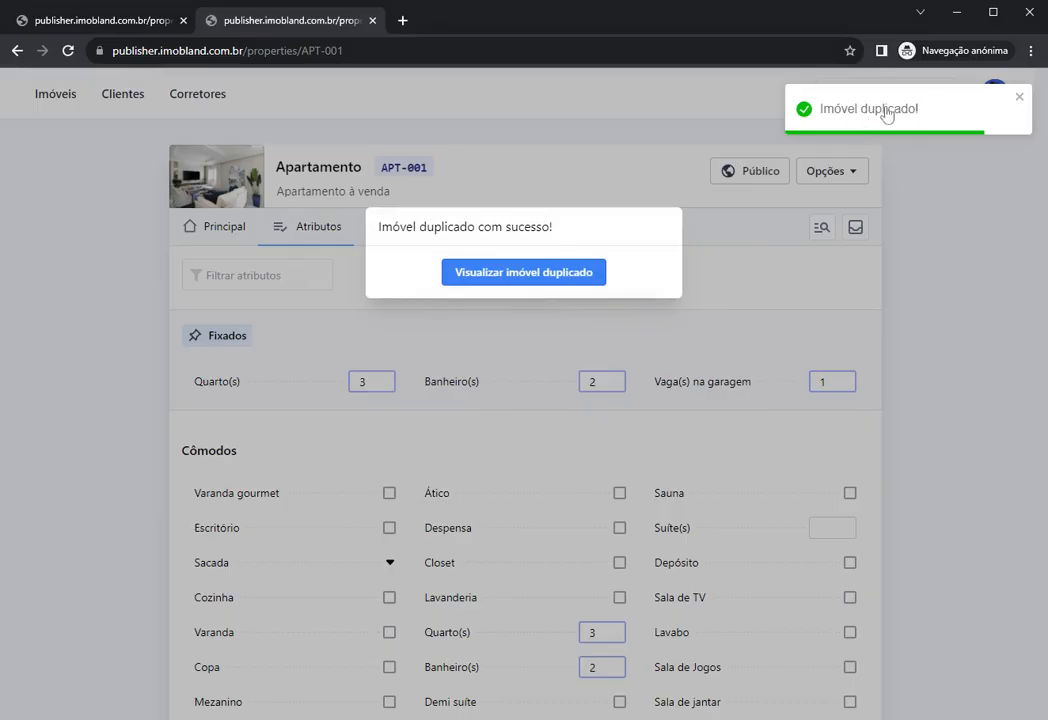
{"action": "left_click", "coordinate": [527, 274]}
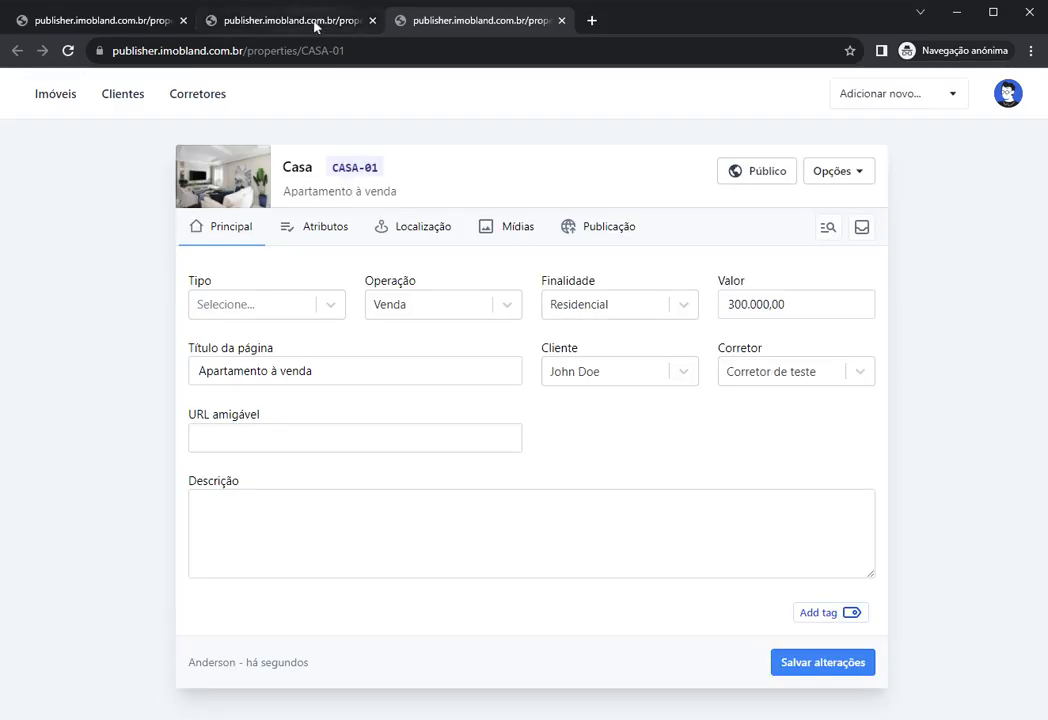
Step: Compare the CASA-01 and APT-001 pages, then show the list with both properties
{"action": "left_click", "coordinate": [316, 22]}
{"action": "left_click", "coordinate": [455, 22]}
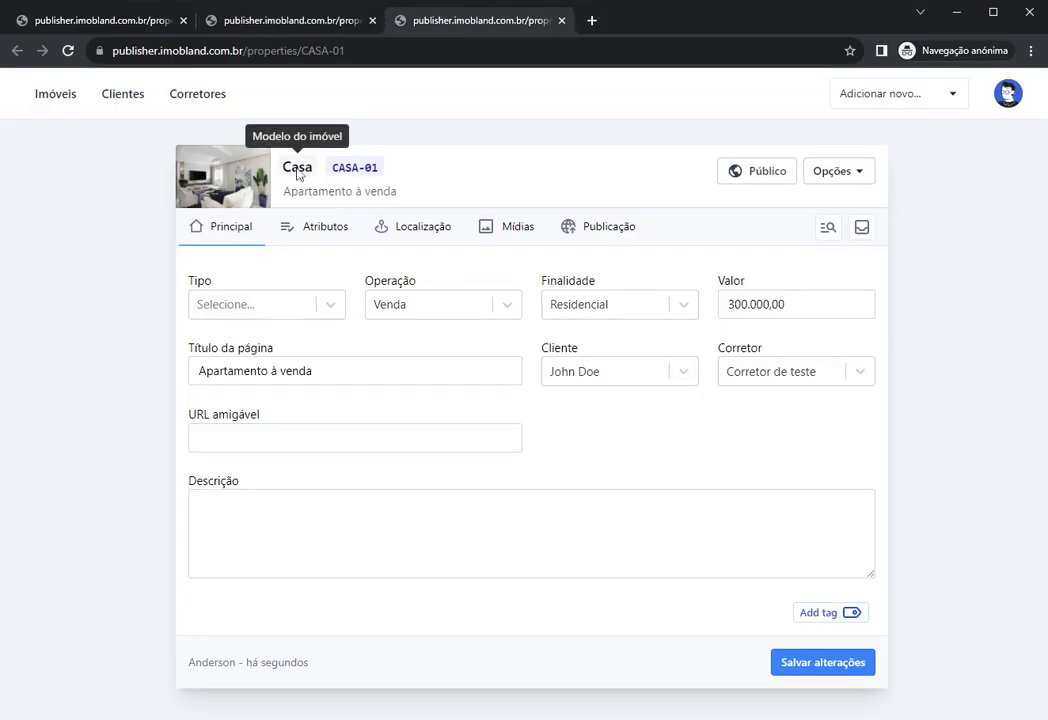
{"action": "left_click_drag", "start_coordinate": [330, 168], "coordinate": [381, 169]}
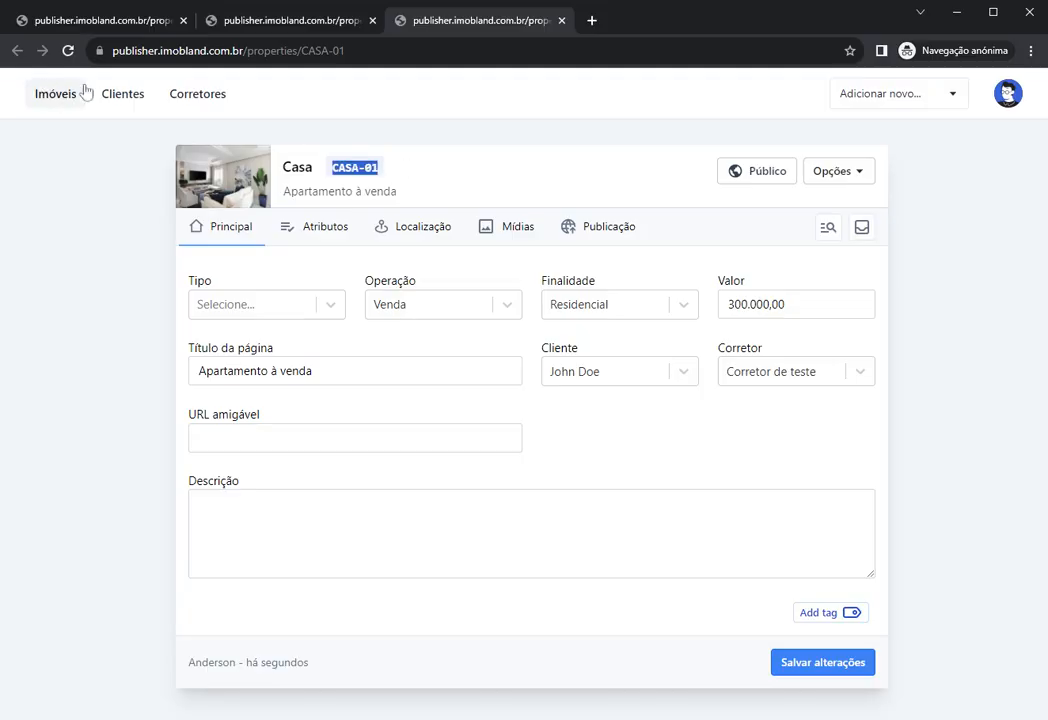
{"action": "left_click", "coordinate": [275, 28]}
{"action": "left_click", "coordinate": [420, 22]}
{"action": "left_click", "coordinate": [50, 96]}
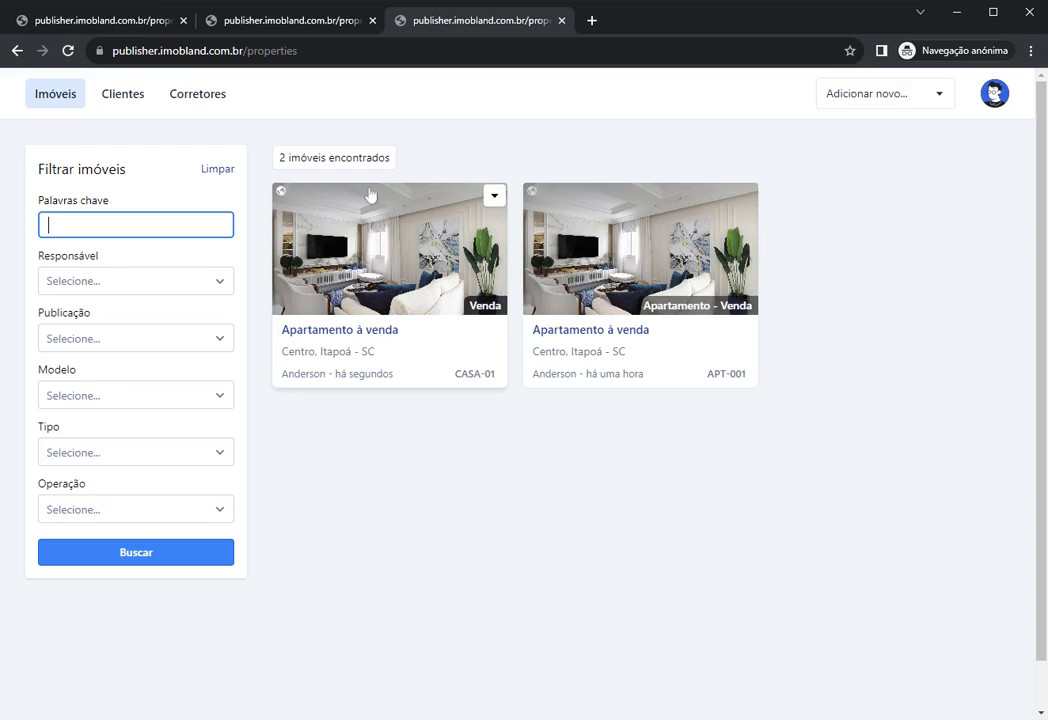
{"action": "left_click", "coordinate": [432, 164]}
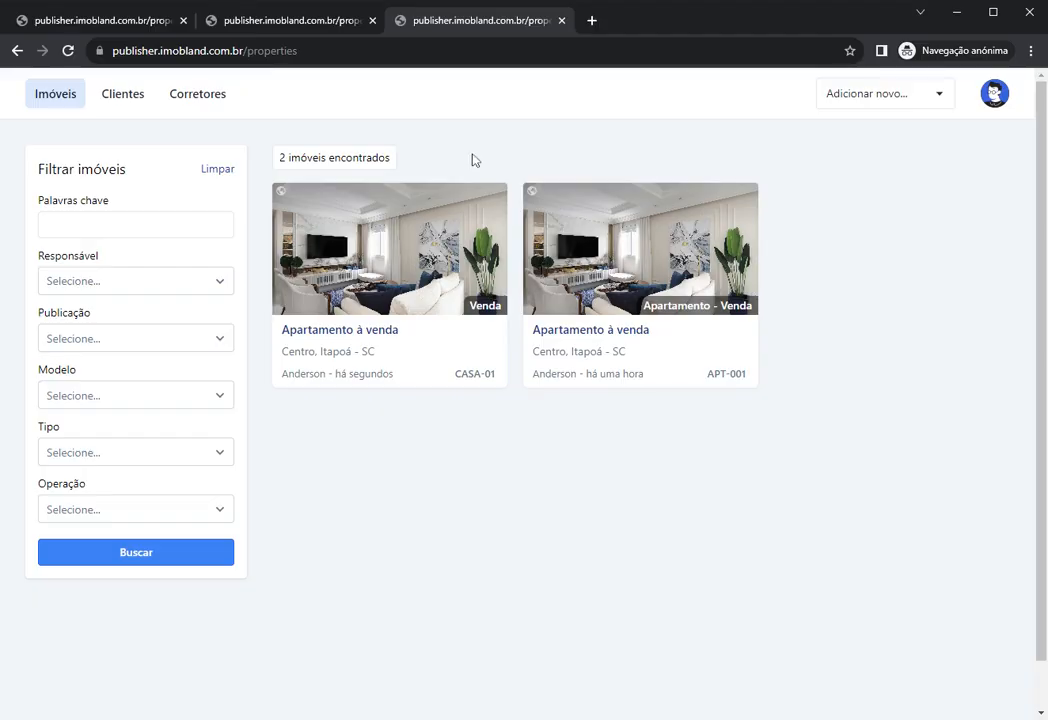
Step: Close the extra listings tab, dismiss the duplication notice, and show APT-001's Opções actions
{"action": "left_click", "coordinate": [562, 21]}
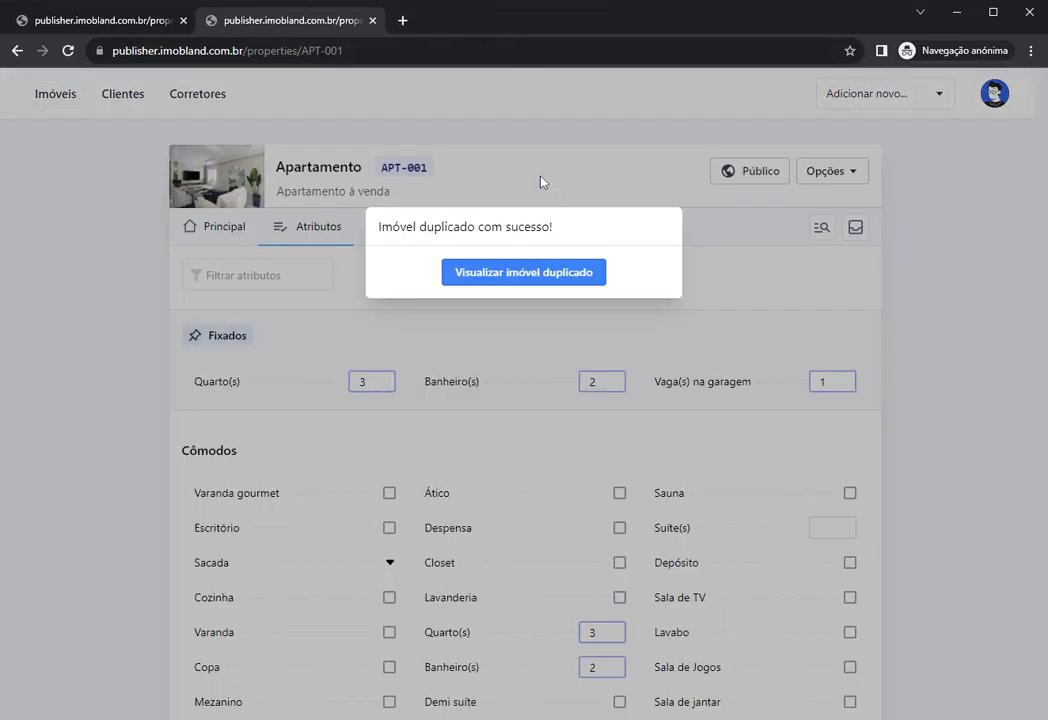
{"action": "left_click", "coordinate": [541, 182]}
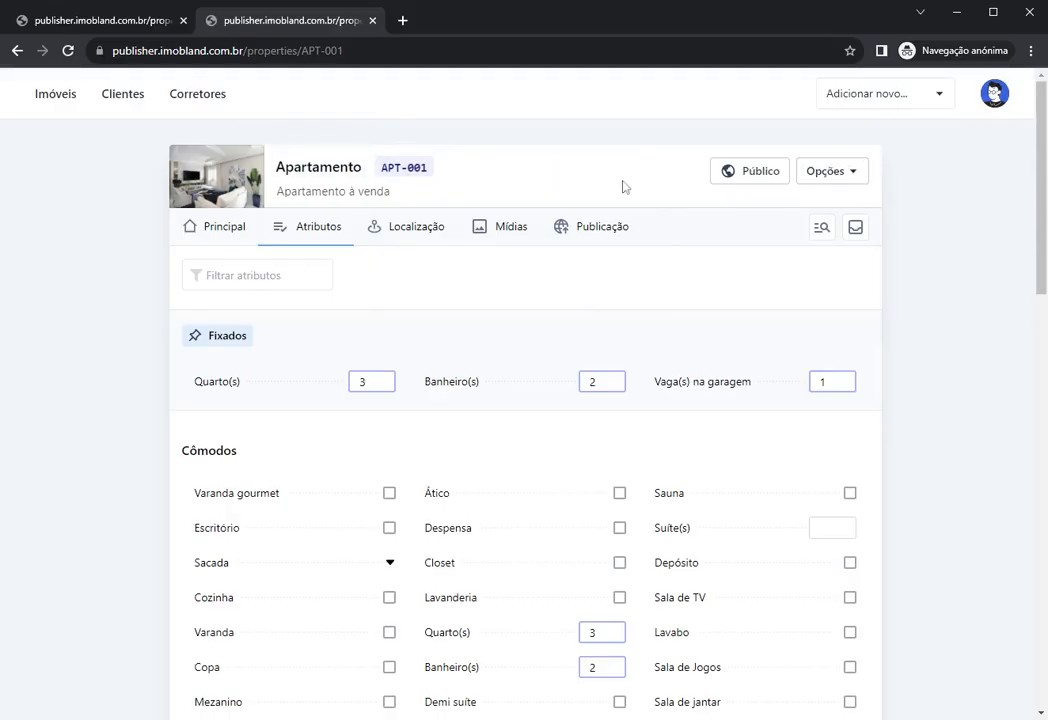
{"action": "left_click", "coordinate": [830, 172]}
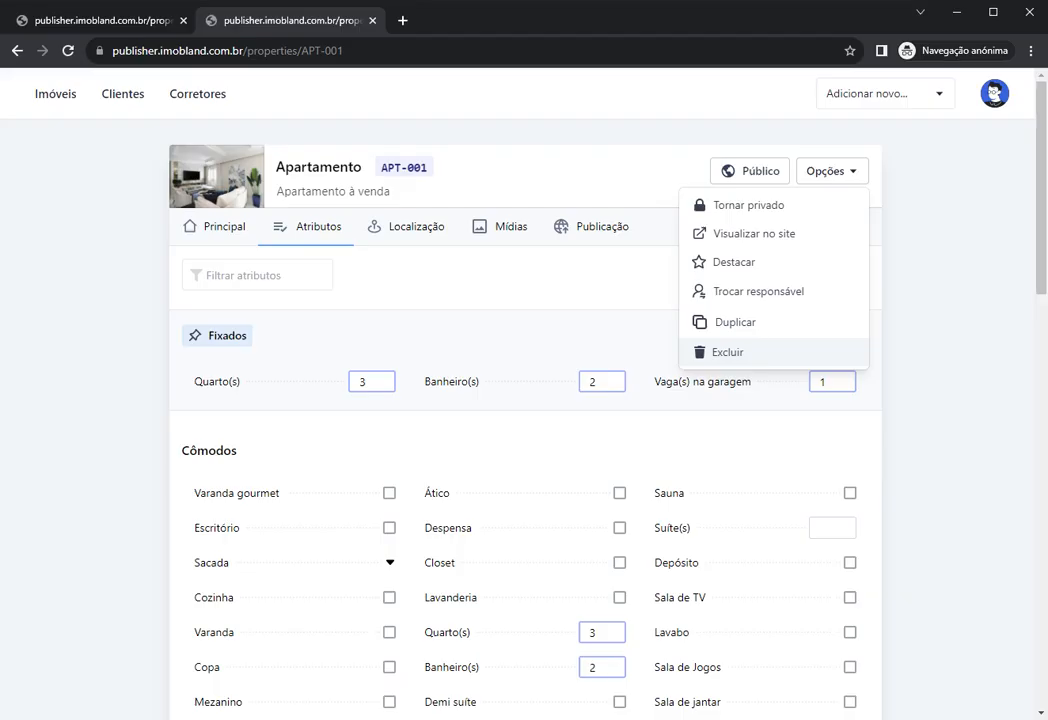
Step: Choose Excluir for APT-001, close the prompt without confirming, and return to the Imóveis list
{"action": "left_click", "coordinate": [714, 354]}
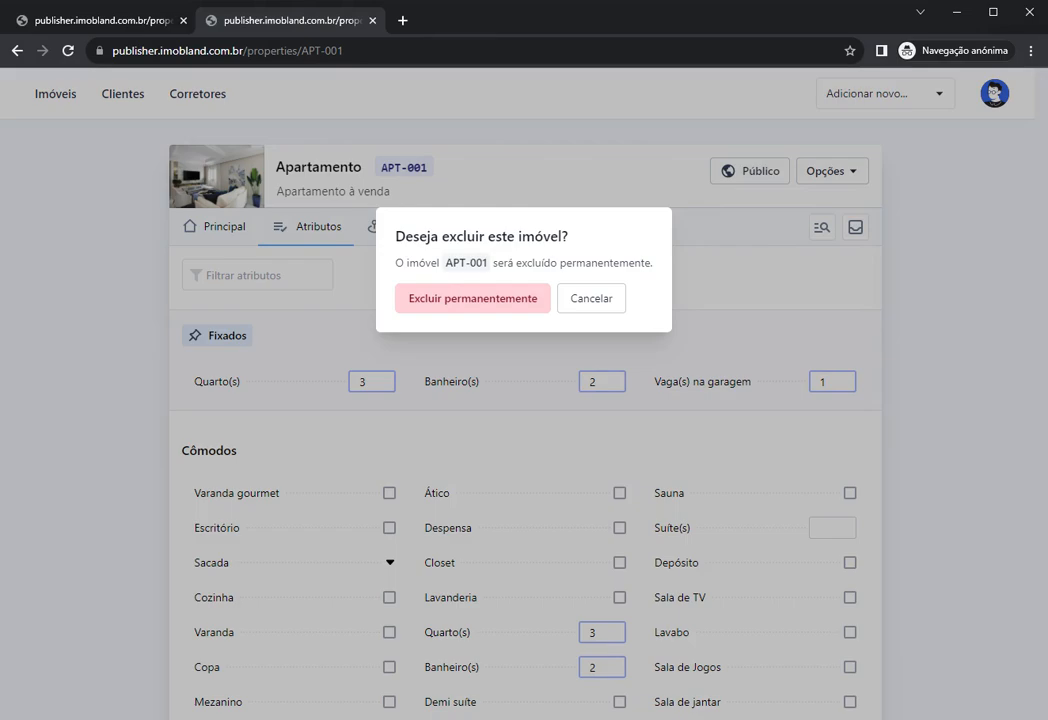
{"action": "left_click_drag", "start_coordinate": [445, 263], "coordinate": [470, 263]}
{"action": "left_click", "coordinate": [298, 207]}
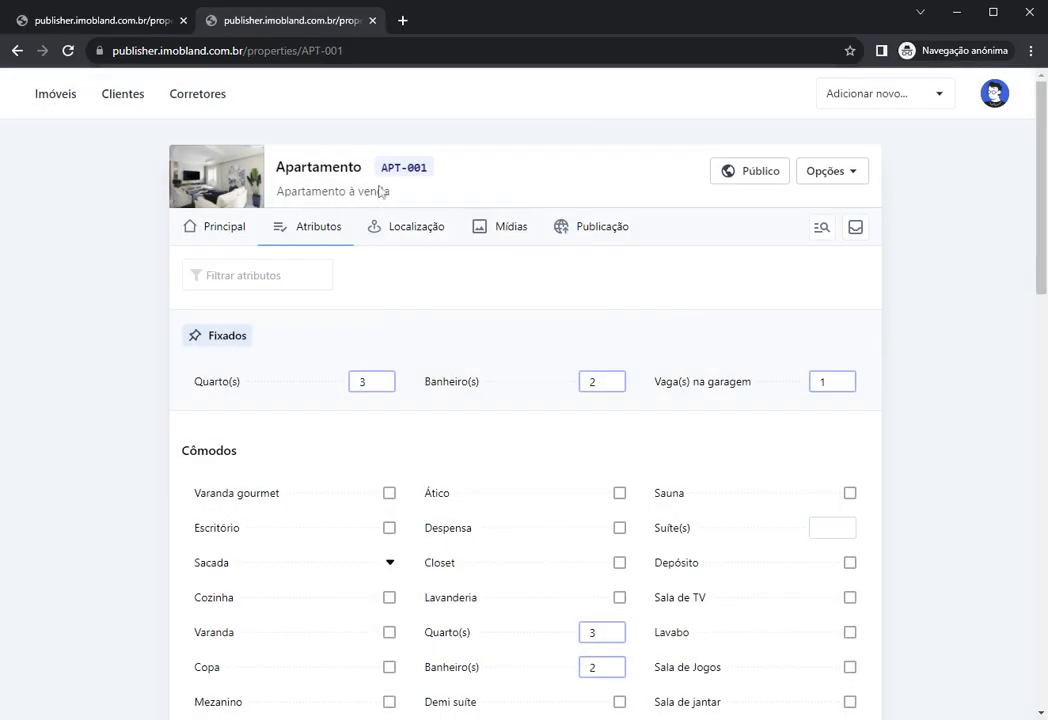
{"action": "left_click", "coordinate": [50, 100]}
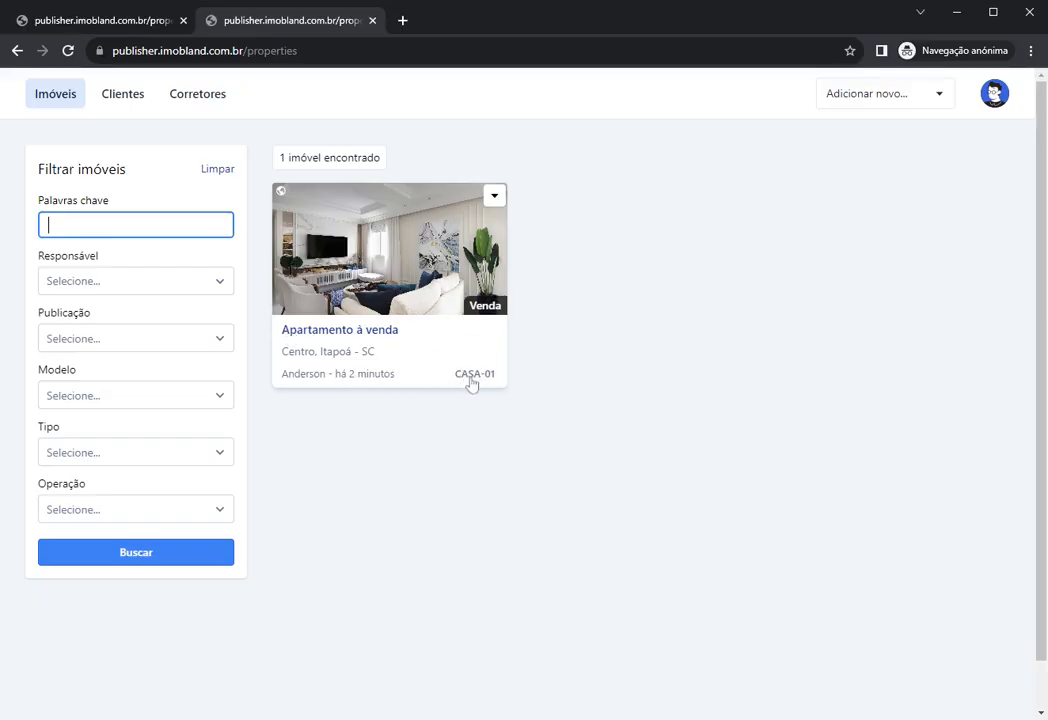
Step: Open CASA-01 and inspect its Tipo, Operação and Finalidade dropdown options
{"action": "left_click", "coordinate": [332, 240]}
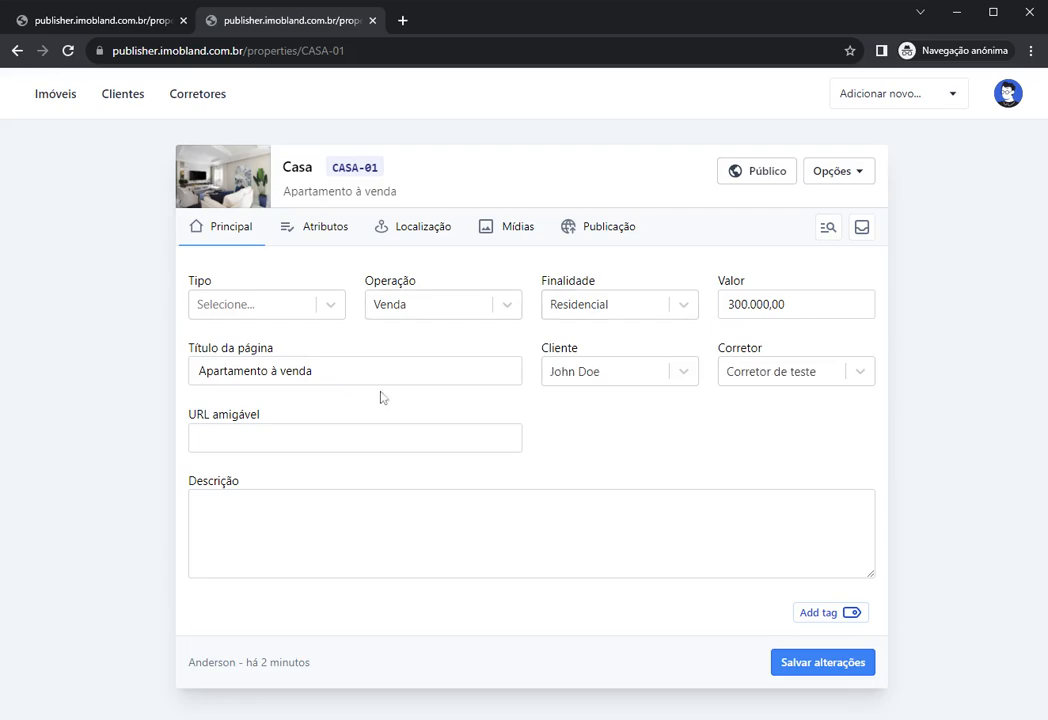
{"action": "left_click", "coordinate": [660, 532]}
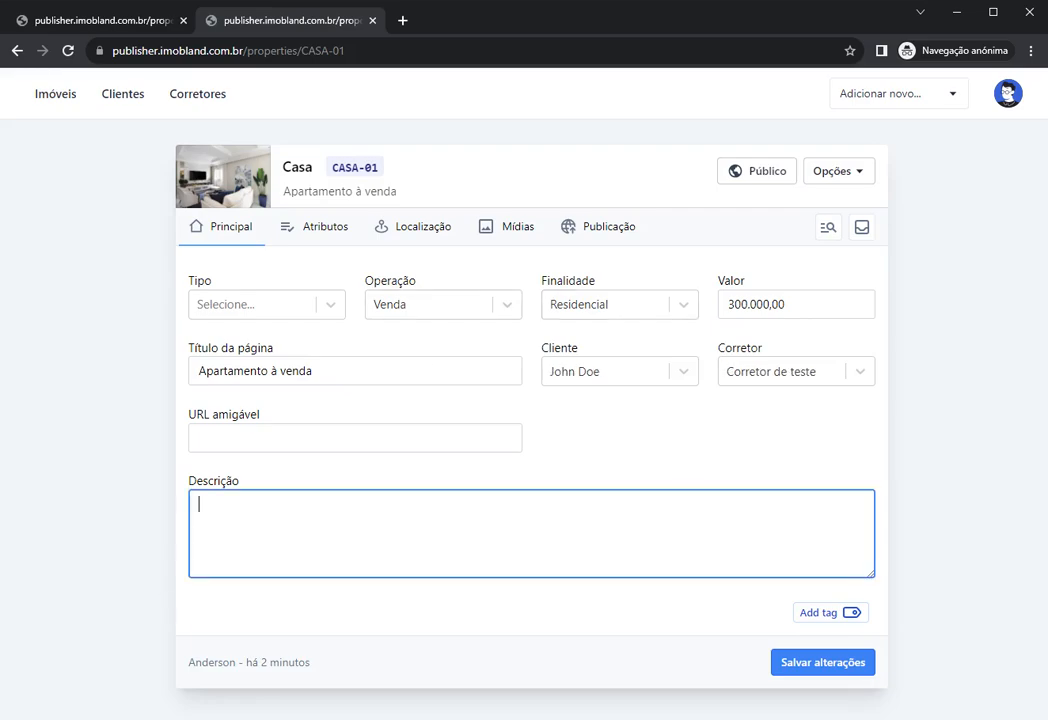
{"action": "left_click", "coordinate": [692, 466]}
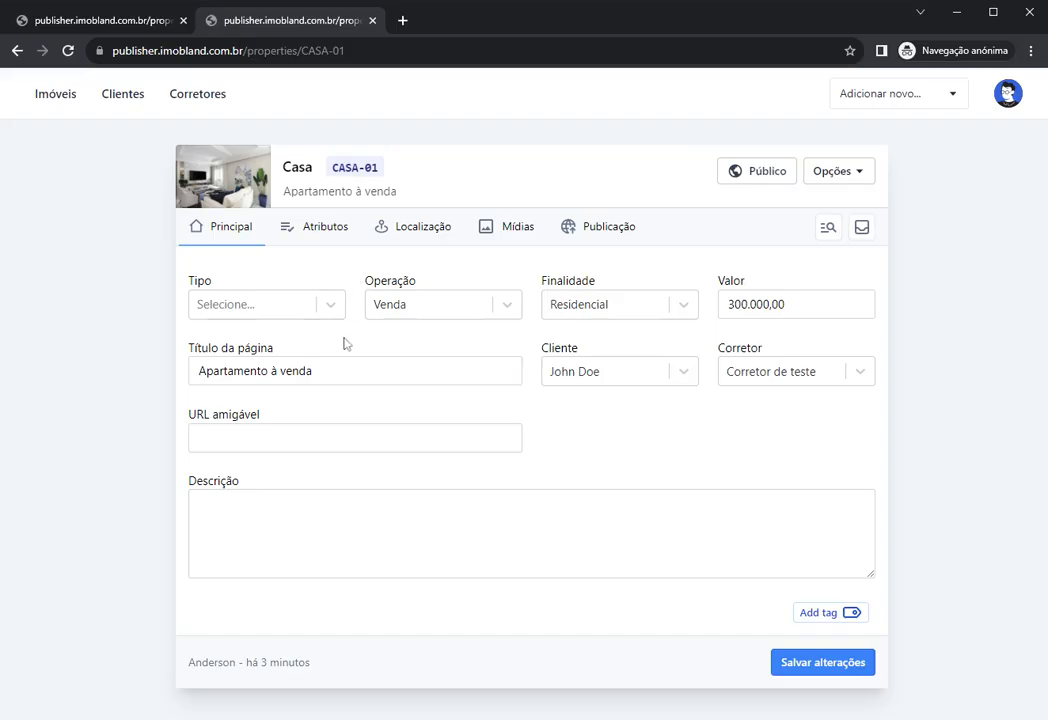
{"action": "left_click", "coordinate": [258, 311]}
{"action": "left_click", "coordinate": [421, 311]}
{"action": "left_click", "coordinate": [582, 302]}
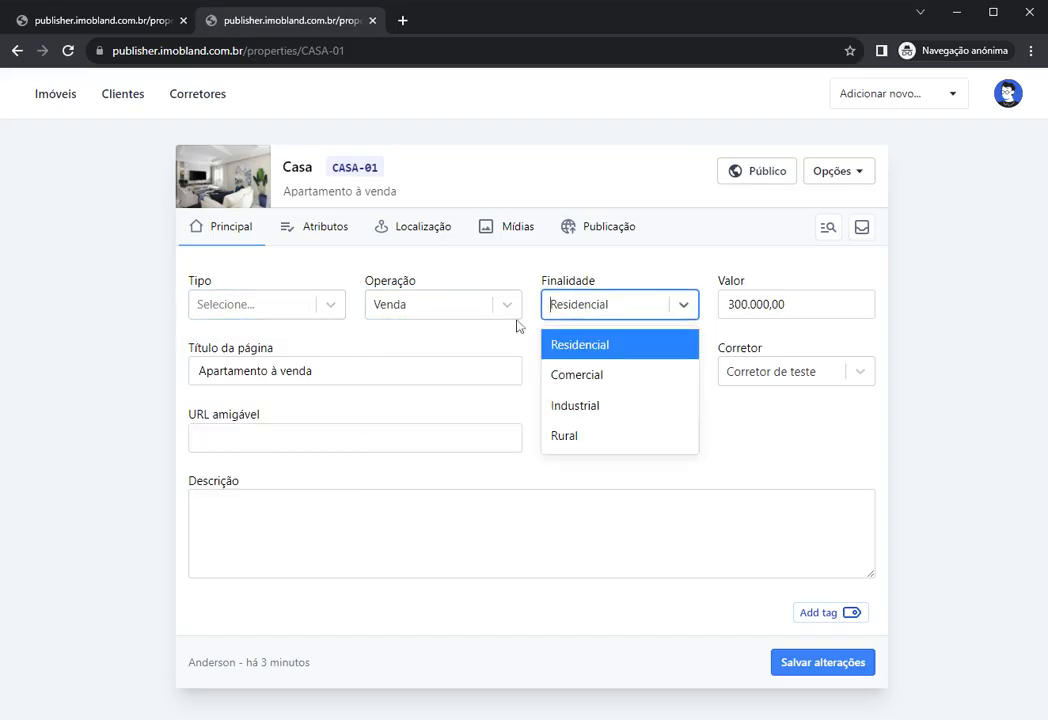
{"action": "left_click", "coordinate": [429, 340]}
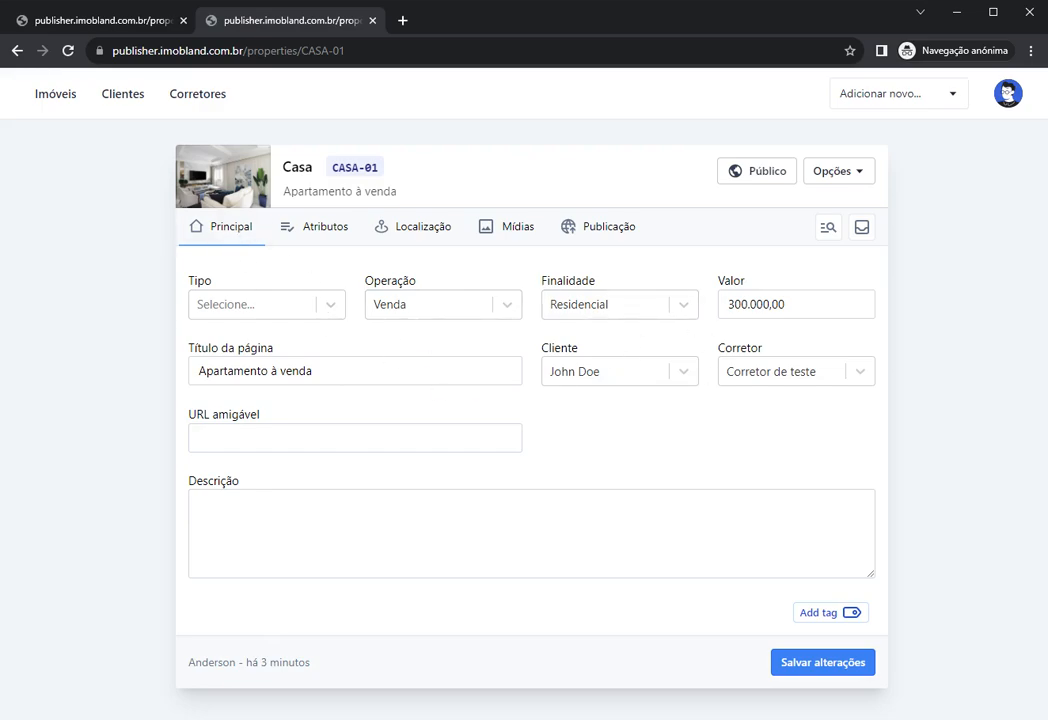
Step: Browse CASA-01's Atributos list twice, ending back on the Principal form
{"action": "left_click", "coordinate": [302, 236]}
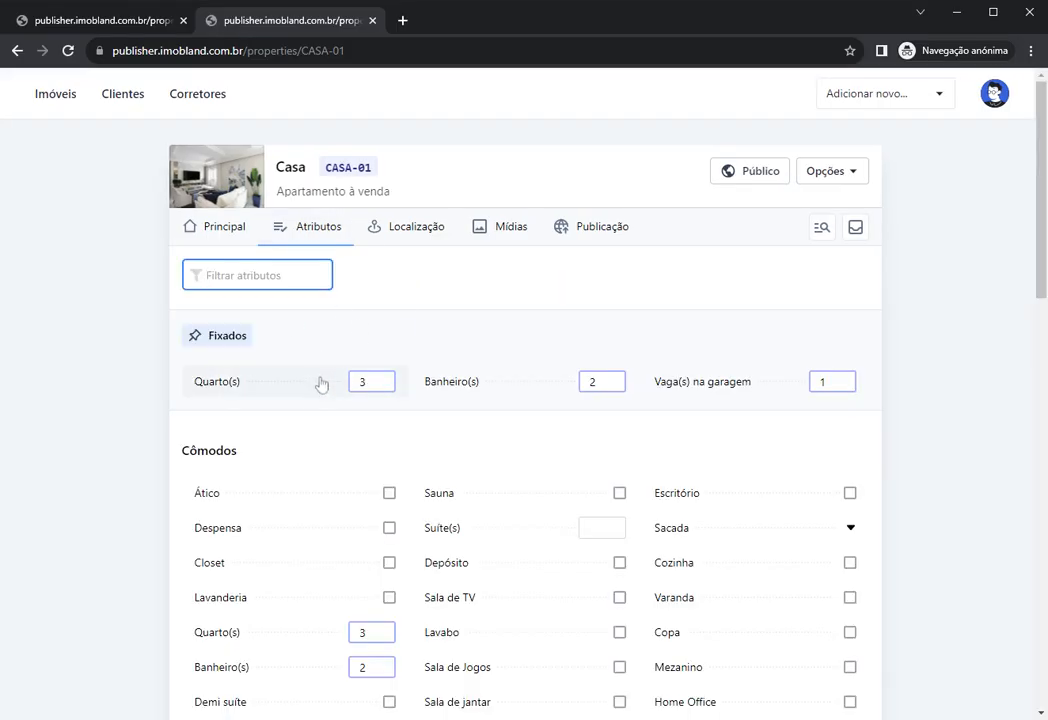
{"action": "scroll", "coordinate": [320, 384], "scroll_direction": "down", "scroll_amount": 7}
{"action": "scroll", "coordinate": [322, 383], "scroll_direction": "down", "scroll_amount": 5}
{"action": "scroll", "coordinate": [330, 380], "scroll_direction": "up", "scroll_amount": 12}
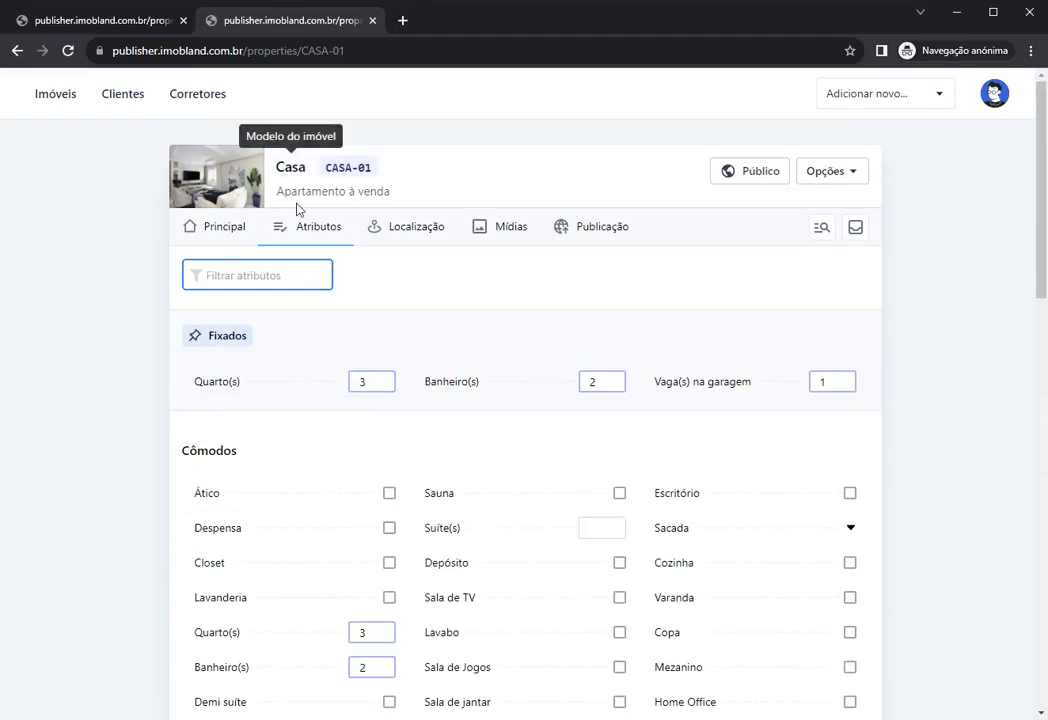
{"action": "left_click", "coordinate": [212, 227]}
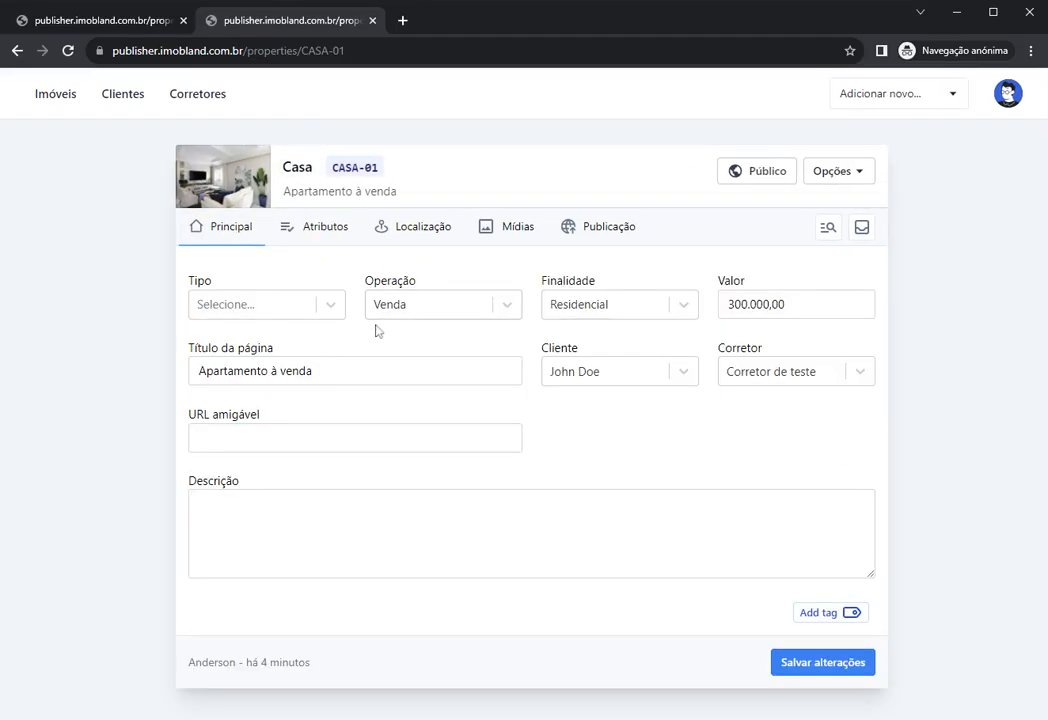
{"action": "left_click", "coordinate": [318, 227]}
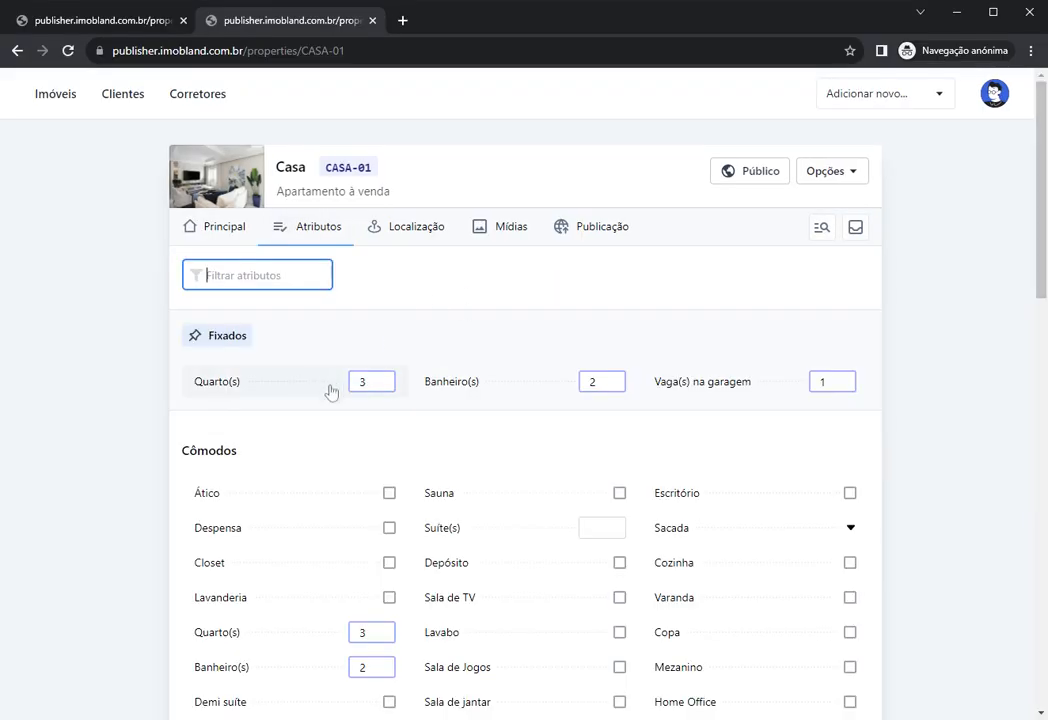
{"action": "scroll", "coordinate": [332, 440], "scroll_direction": "down", "scroll_amount": 7}
{"action": "scroll", "coordinate": [333, 438], "scroll_direction": "up", "scroll_amount": 4}
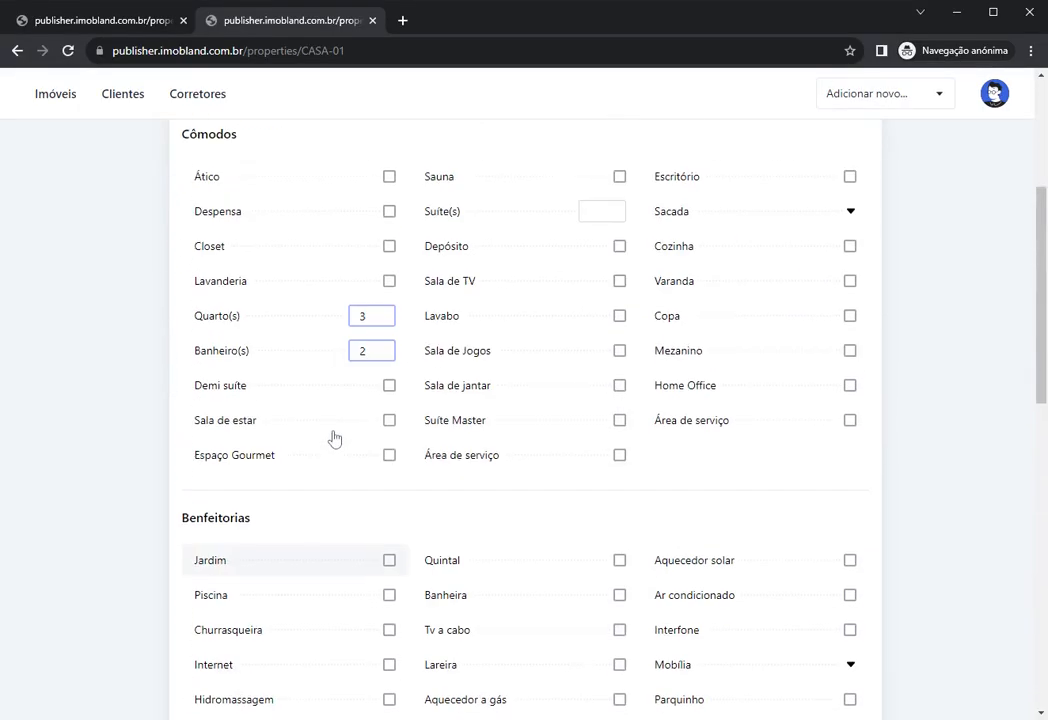
{"action": "scroll", "coordinate": [335, 438], "scroll_direction": "up", "scroll_amount": 4}
{"action": "left_click", "coordinate": [222, 230]}
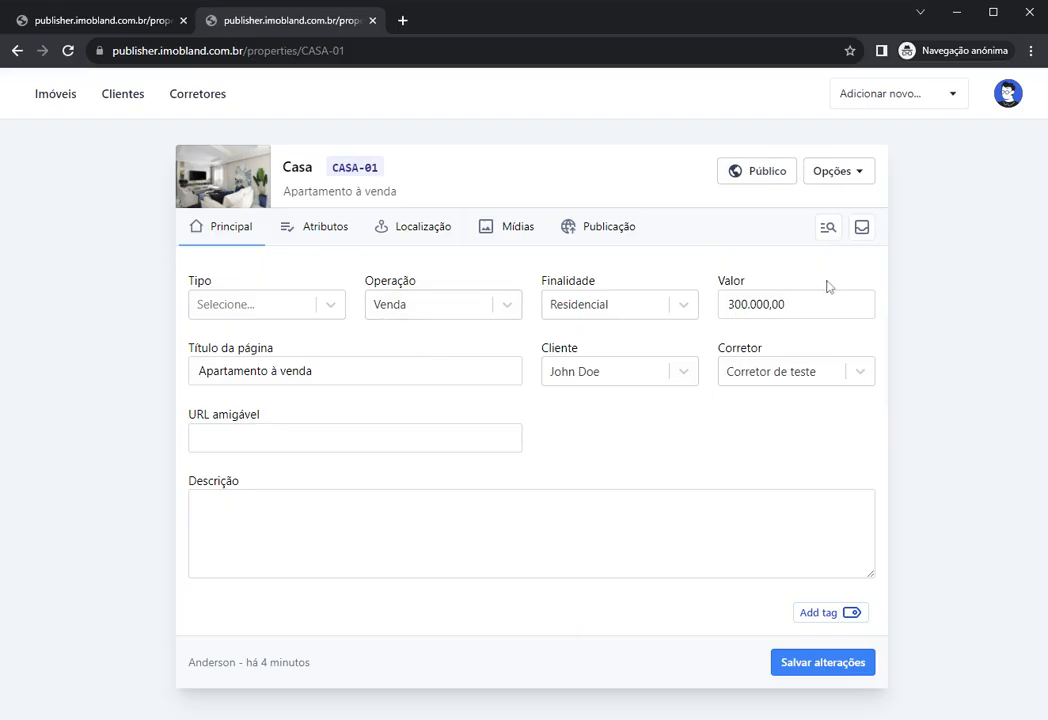
Step: Open the Analisar atributos key/value table and look over the first attribute rows
{"action": "left_click", "coordinate": [828, 228]}
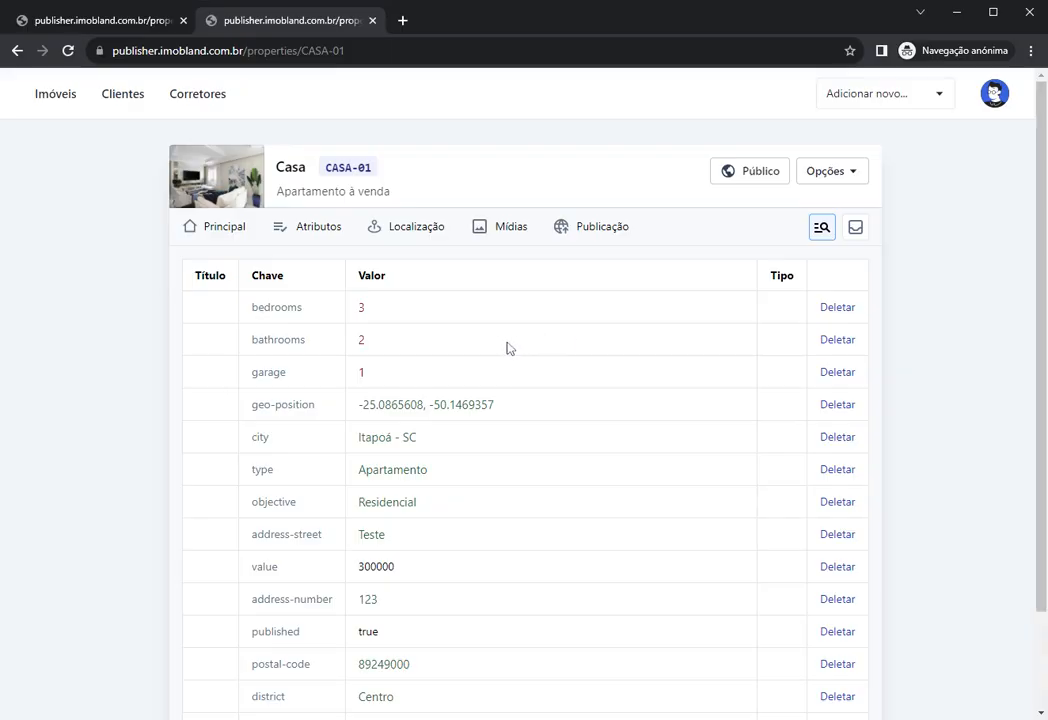
{"action": "scroll", "coordinate": [440, 342], "scroll_direction": "down", "scroll_amount": 2}
{"action": "scroll", "coordinate": [395, 344], "scroll_direction": "up", "scroll_amount": 2}
{"action": "left_click_drag", "start_coordinate": [240, 305], "coordinate": [362, 436]}
{"action": "left_click", "coordinate": [528, 519]}
{"action": "scroll", "coordinate": [414, 390], "scroll_direction": "down", "scroll_amount": 2}
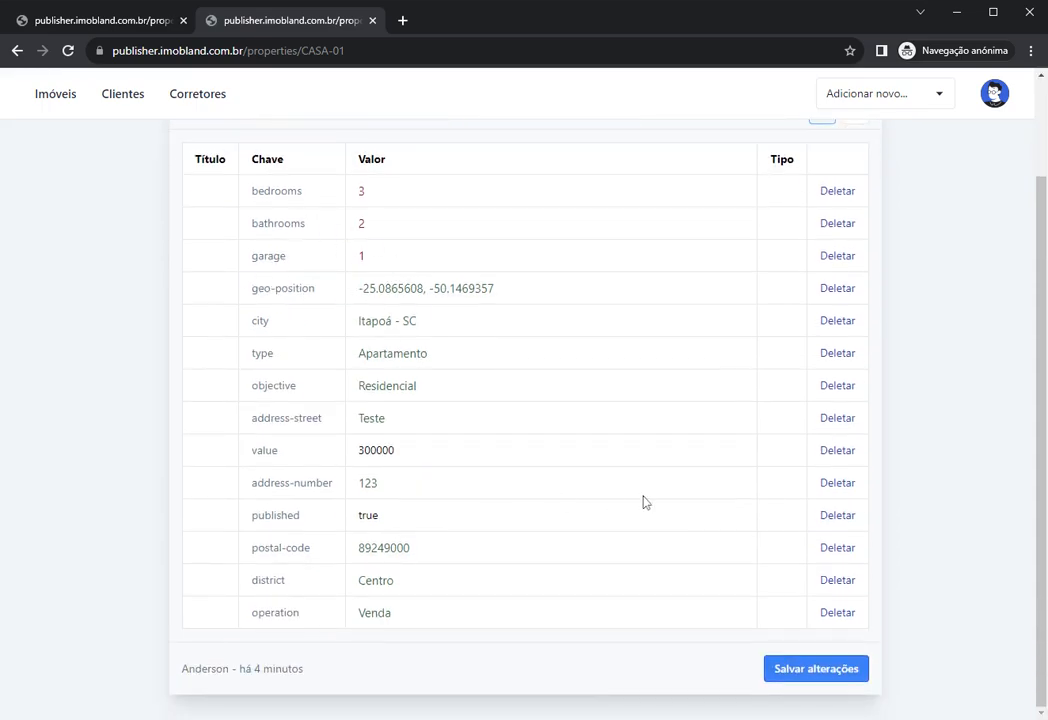
{"action": "scroll", "coordinate": [304, 245], "scroll_direction": "up", "scroll_amount": 2}
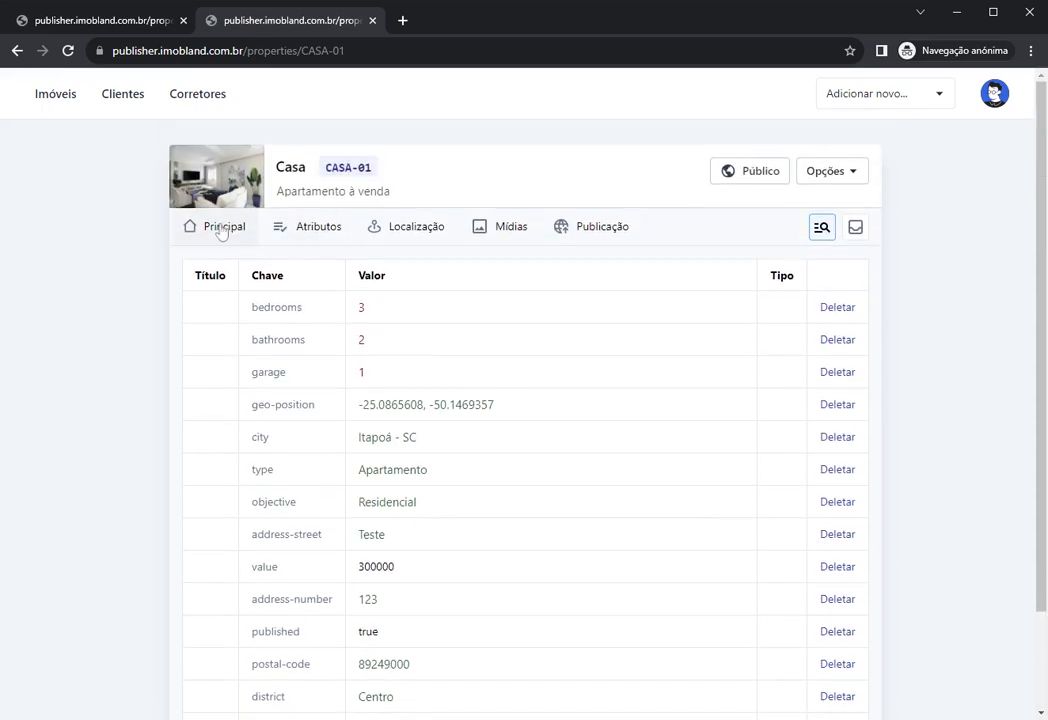
Step: Set CASA-01's Tipo to Casa on the Principal form
{"action": "left_click", "coordinate": [219, 230]}
{"action": "left_click", "coordinate": [254, 308]}
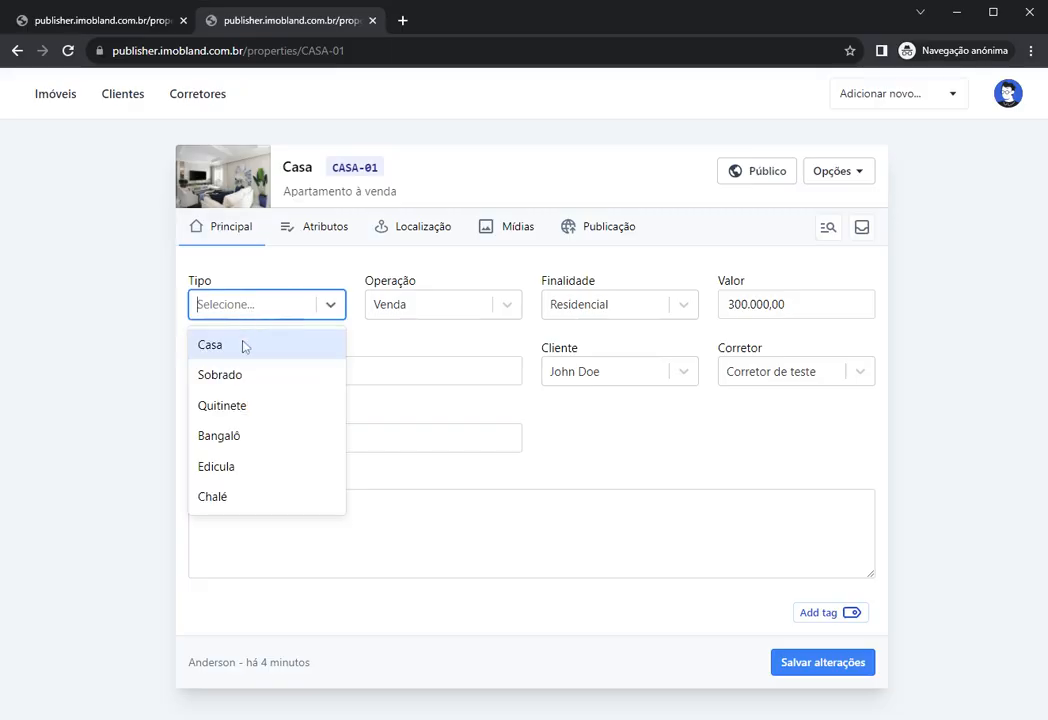
{"action": "left_click", "coordinate": [243, 346]}
Step: Reopen the key/value table and inspect the type Casa, objective Residencial and street Teste entries
{"action": "left_click", "coordinate": [828, 228]}
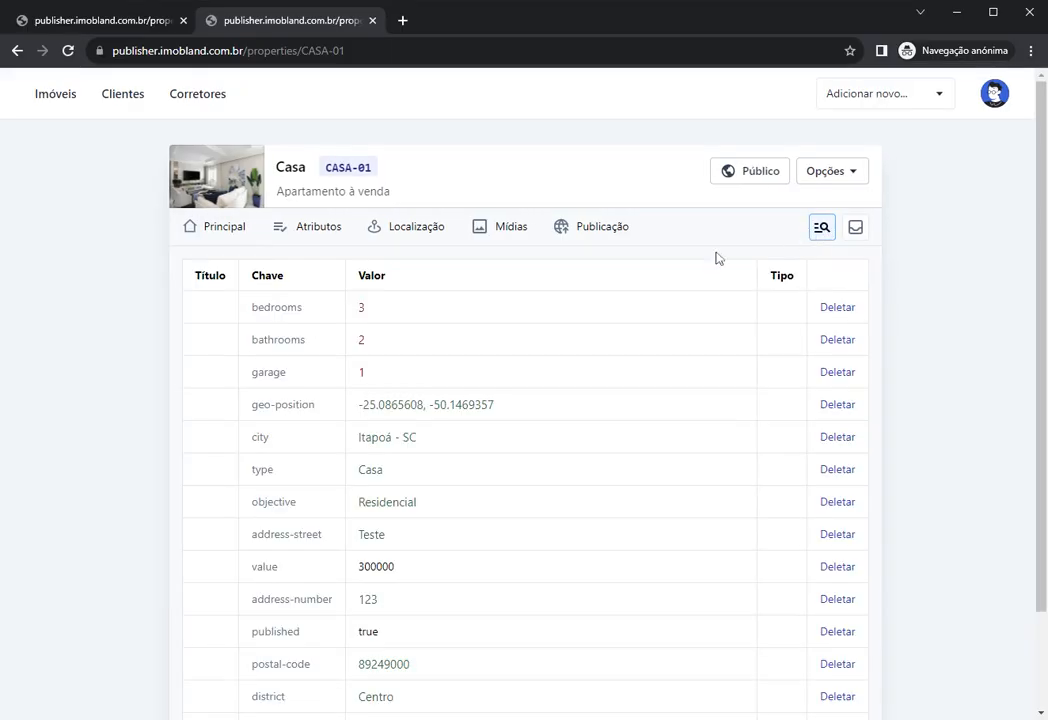
{"action": "scroll", "coordinate": [380, 362], "scroll_direction": "down", "scroll_amount": 1}
{"action": "scroll", "coordinate": [380, 362], "scroll_direction": "down", "scroll_amount": 1}
{"action": "left_click_drag", "start_coordinate": [250, 355], "coordinate": [391, 355]}
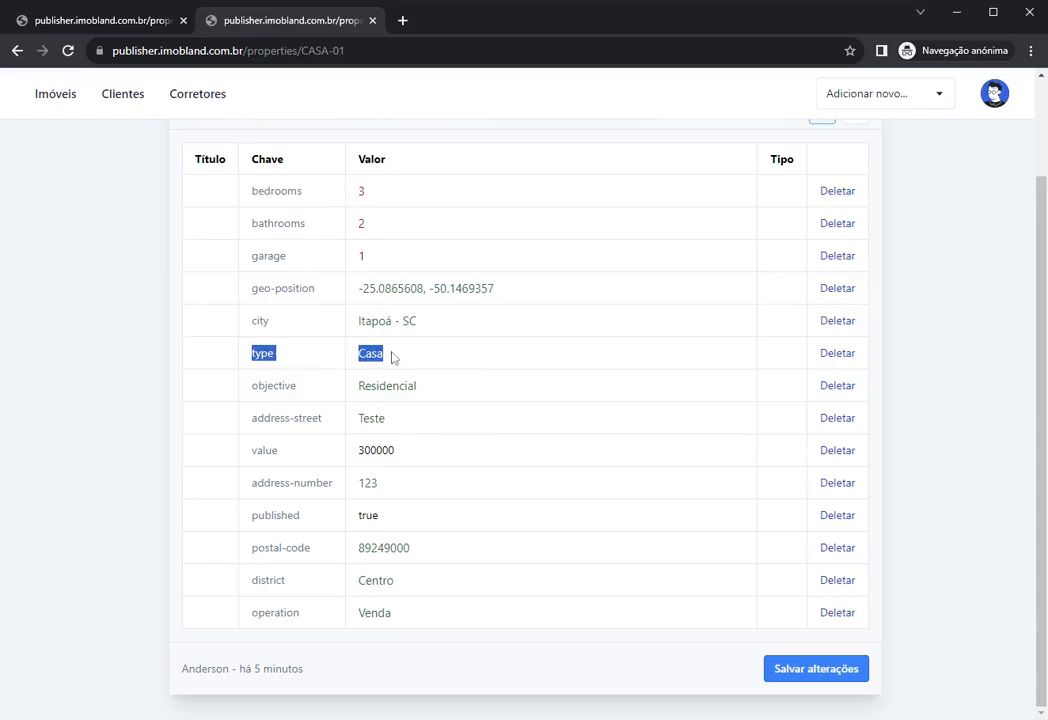
{"action": "left_click", "coordinate": [391, 355]}
{"action": "double_click", "coordinate": [262, 353]}
{"action": "double_click", "coordinate": [368, 355]}
{"action": "double_click", "coordinate": [296, 386]}
{"action": "left_click_drag", "start_coordinate": [362, 386], "coordinate": [417, 386]}
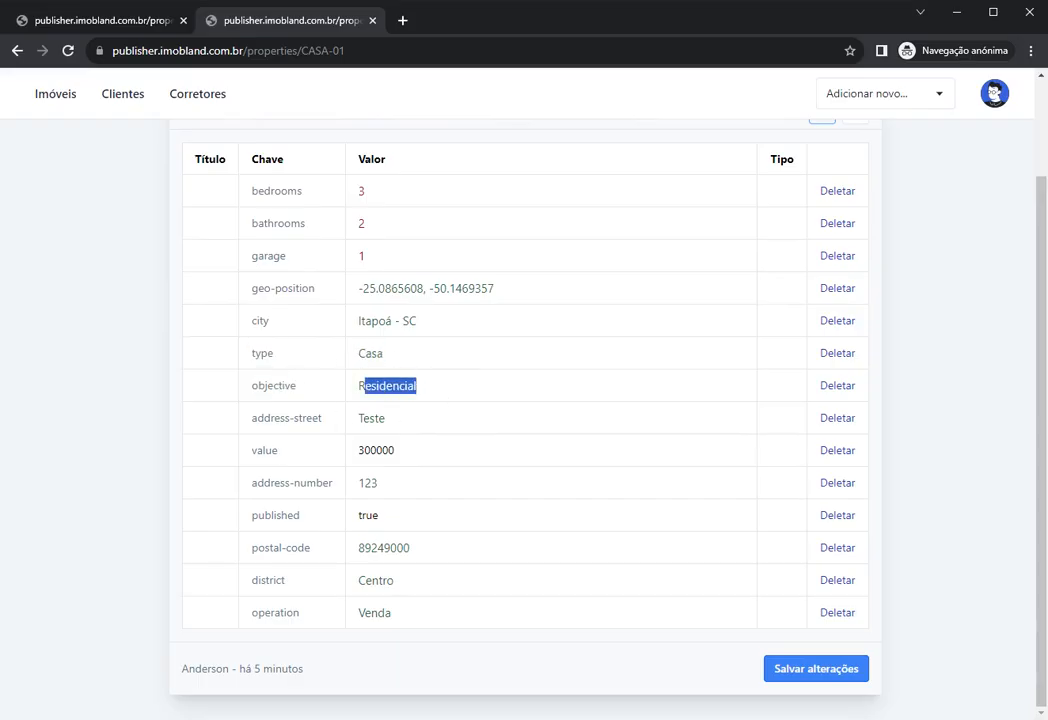
{"action": "left_click_drag", "start_coordinate": [251, 418], "coordinate": [312, 418]}
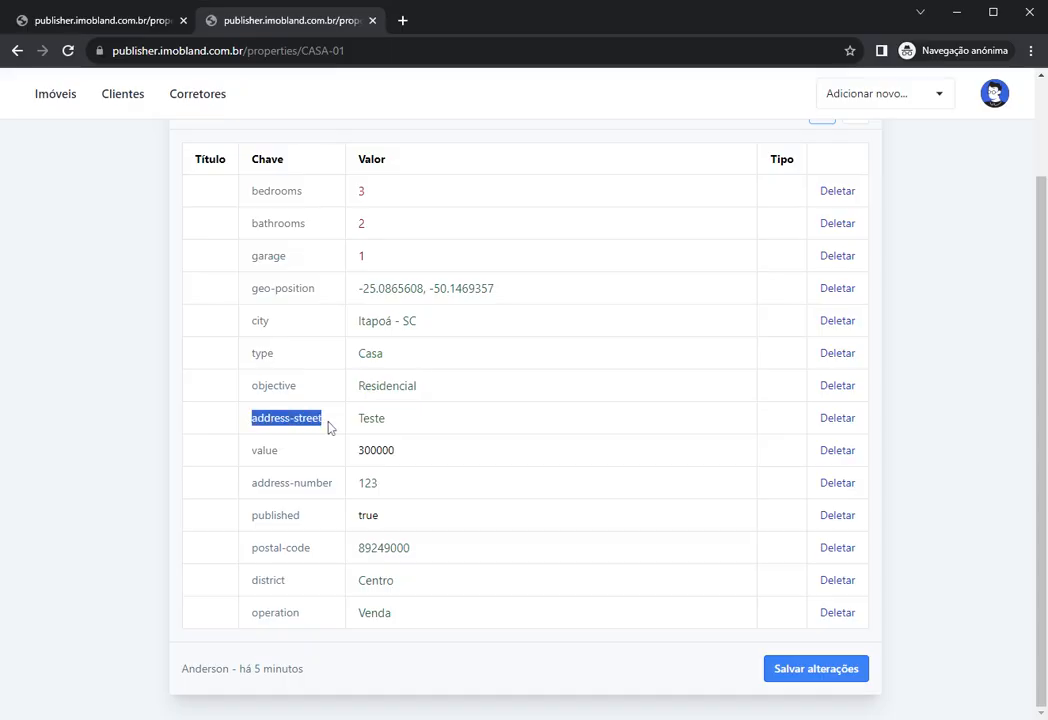
{"action": "double_click", "coordinate": [371, 418]}
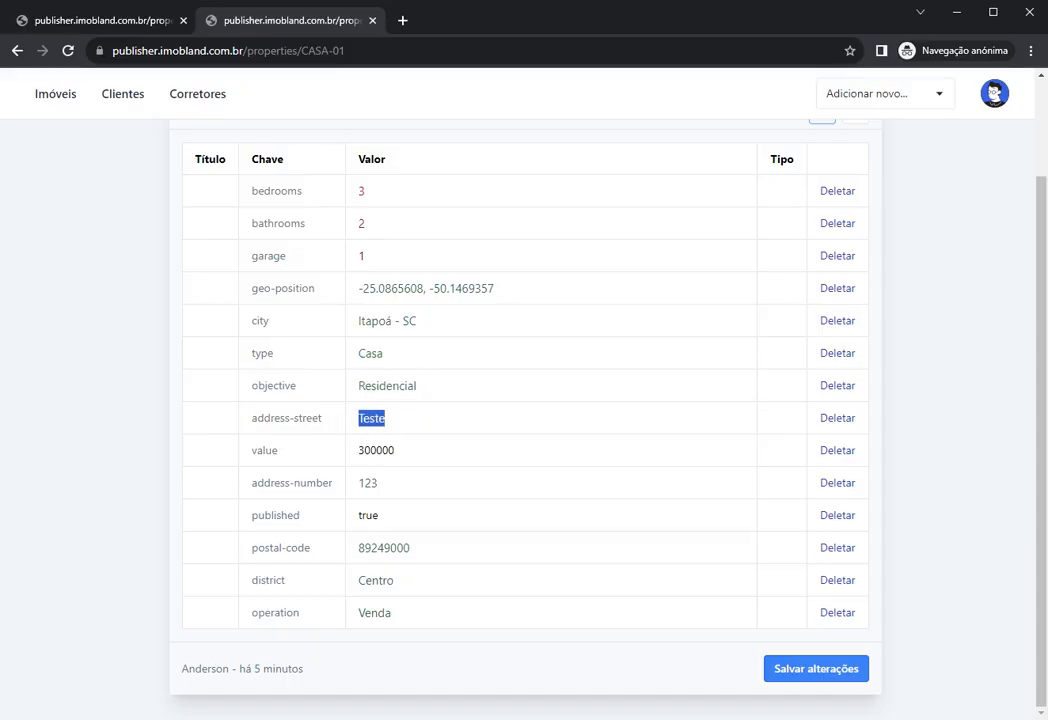
{"action": "scroll", "coordinate": [365, 332], "scroll_direction": "up", "scroll_amount": 2}
Step: Check the street name Teste under Localização, then return to the key/value table
{"action": "left_click", "coordinate": [401, 242]}
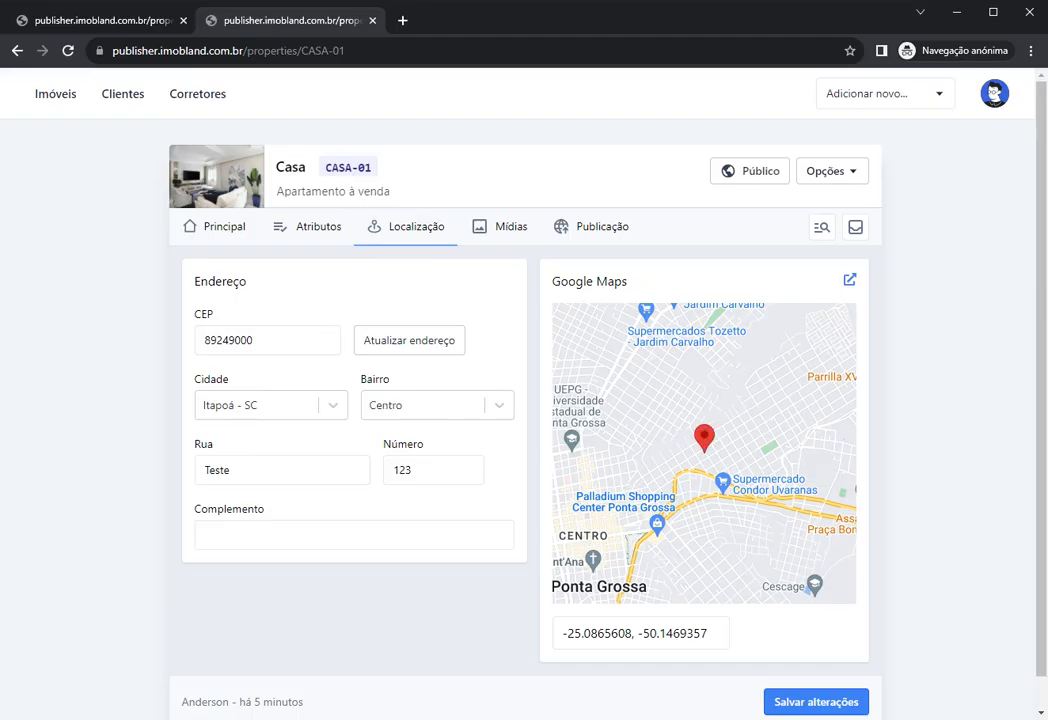
{"action": "left_click_drag", "start_coordinate": [232, 470], "coordinate": [183, 474]}
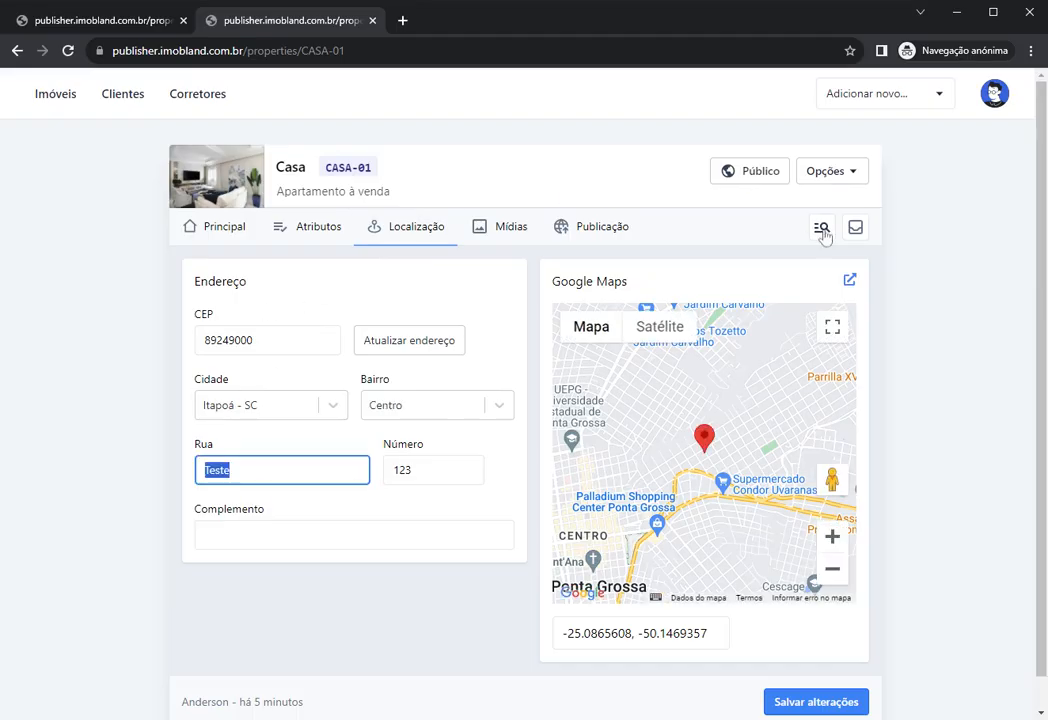
{"action": "left_click", "coordinate": [822, 228]}
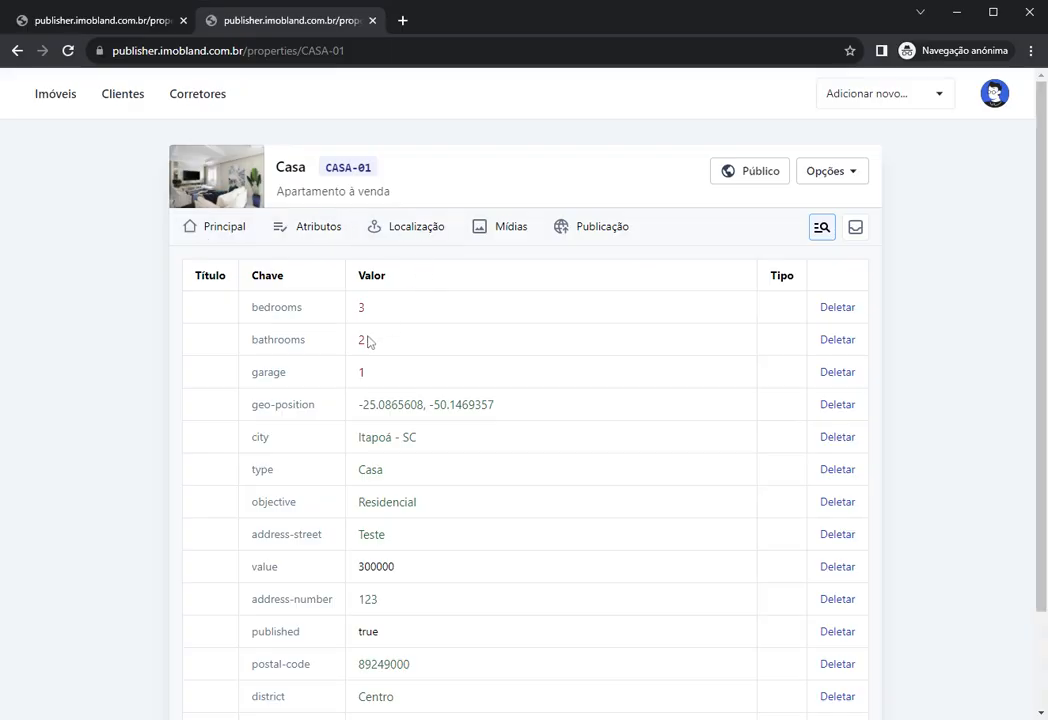
{"action": "scroll", "coordinate": [367, 342], "scroll_direction": "down", "scroll_amount": 2}
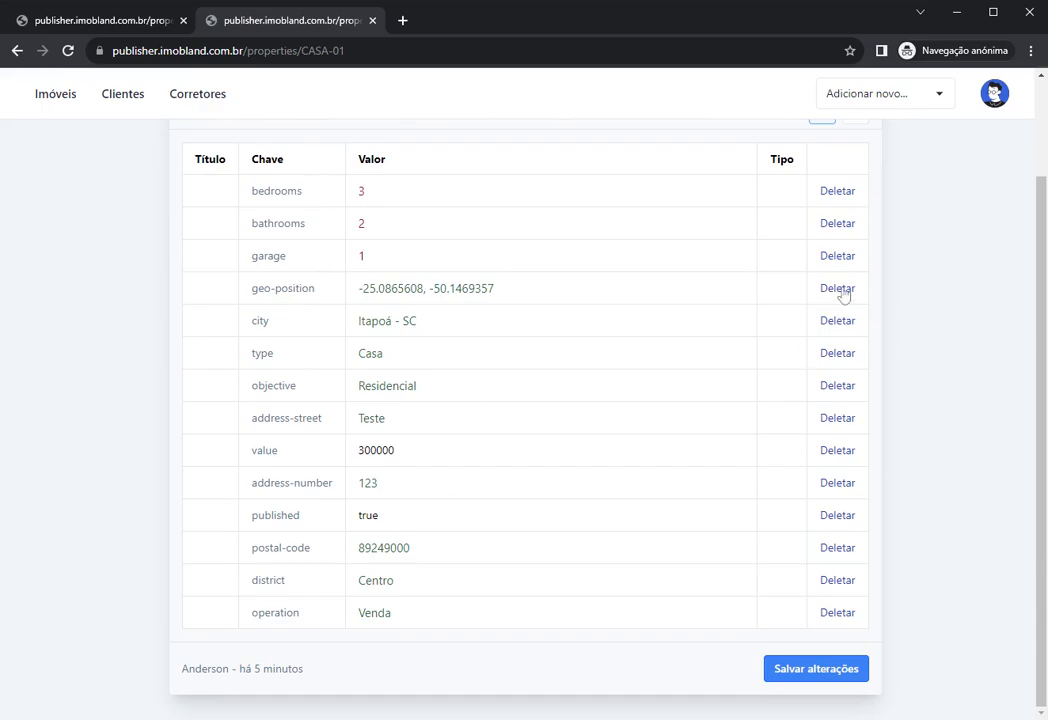
Step: Delete the attribute rows: bedrooms, bathrooms, garage, geo-position, city, postal code, district and operation
{"action": "left_click", "coordinate": [844, 194]}
{"action": "left_click", "coordinate": [838, 223]}
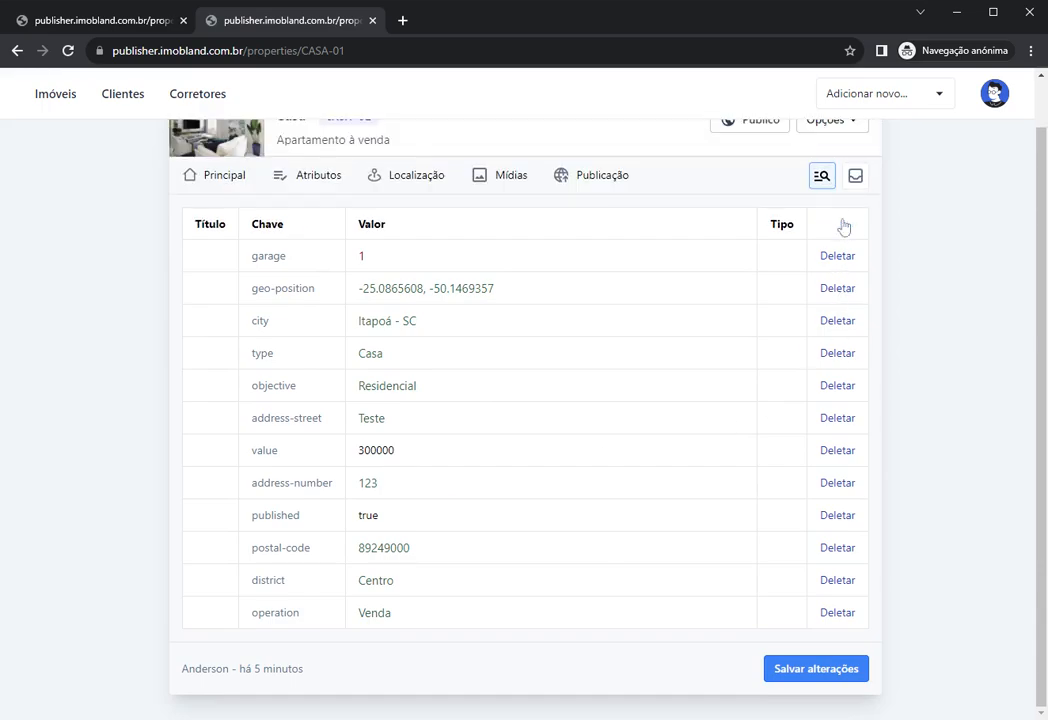
{"action": "left_click", "coordinate": [836, 253]}
{"action": "left_click", "coordinate": [840, 304]}
{"action": "left_click", "coordinate": [840, 307]}
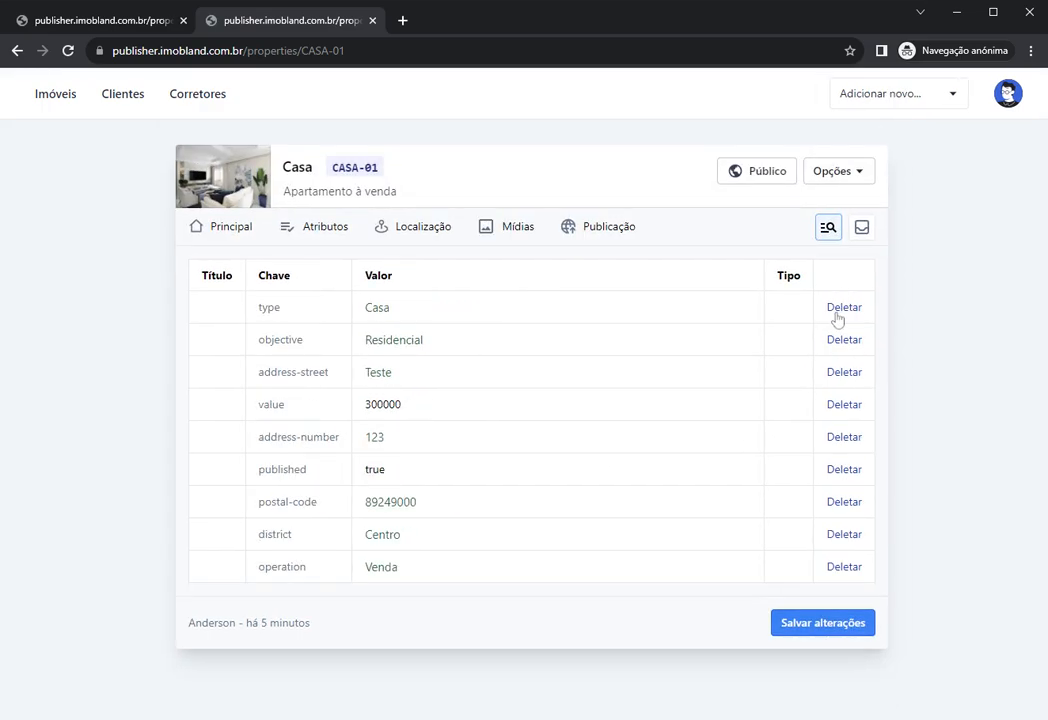
{"action": "left_click", "coordinate": [838, 310]}
{"action": "left_click", "coordinate": [838, 310]}
{"action": "left_click", "coordinate": [838, 310]}
{"action": "left_click", "coordinate": [840, 312]}
{"action": "left_click", "coordinate": [840, 312]}
{"action": "left_click", "coordinate": [841, 314]}
{"action": "left_click", "coordinate": [840, 310]}
{"action": "left_click", "coordinate": [840, 312]}
{"action": "left_click", "coordinate": [840, 312]}
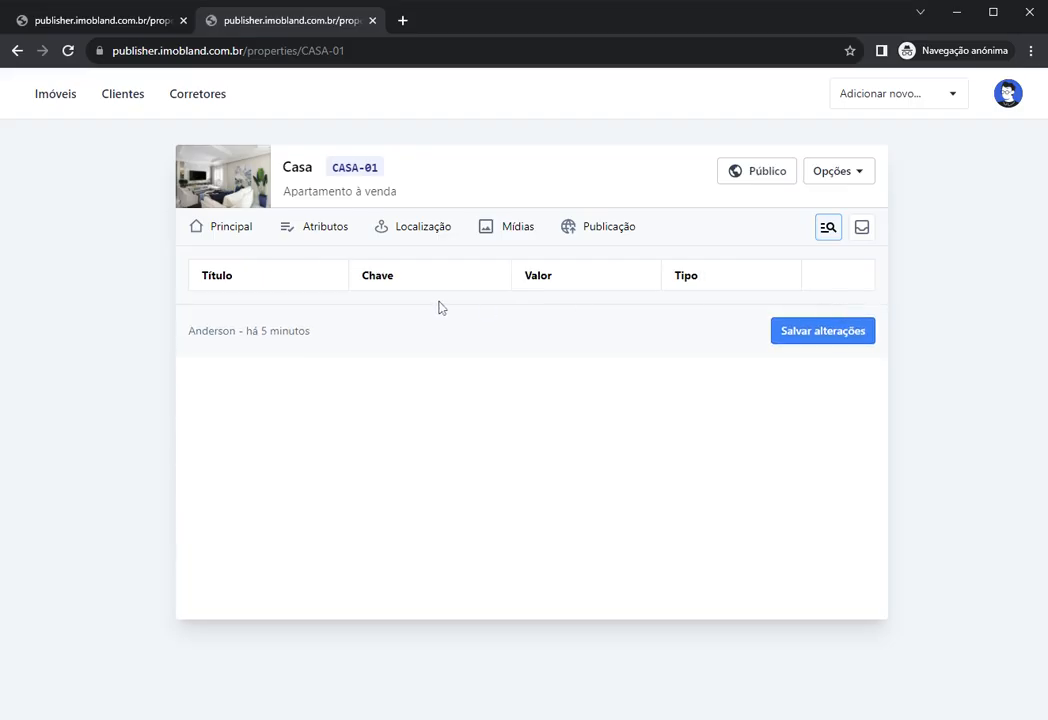
Step: On Principal, look through the Tipo, Operação and Finalidade options, leaving Valor unchanged
{"action": "left_click", "coordinate": [225, 227]}
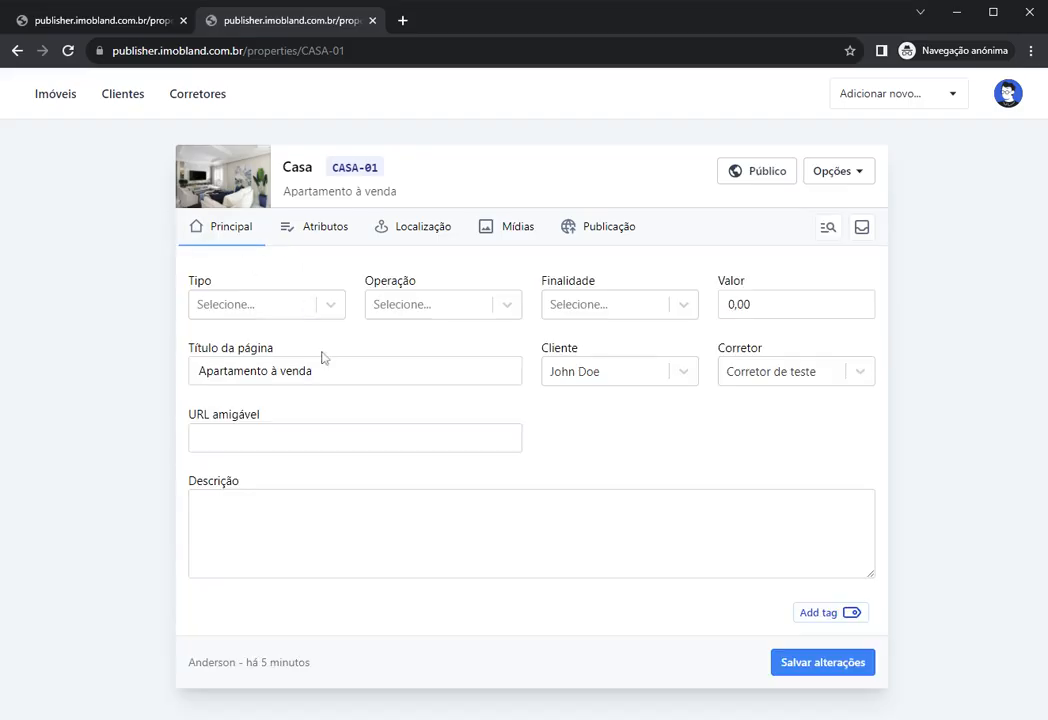
{"action": "left_click", "coordinate": [262, 306]}
{"action": "left_click", "coordinate": [493, 306]}
{"action": "left_click", "coordinate": [680, 304]}
{"action": "left_click", "coordinate": [706, 288]}
{"action": "key", "text": "Tab"}
{"action": "left_click", "coordinate": [793, 264]}
Step: Try ticking Tv a cabo and Aquecedor a gás, untick them, view Localização, and reload
{"action": "left_click", "coordinate": [325, 227]}
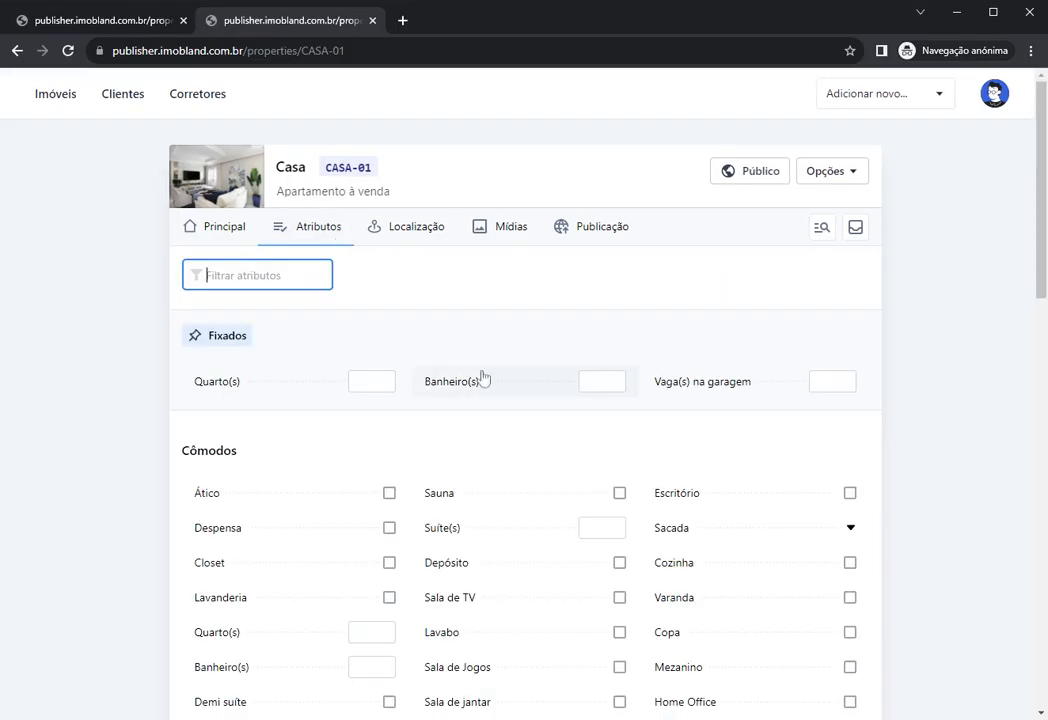
{"action": "scroll", "coordinate": [517, 401], "scroll_direction": "down", "scroll_amount": 5}
{"action": "left_click", "coordinate": [424, 390]}
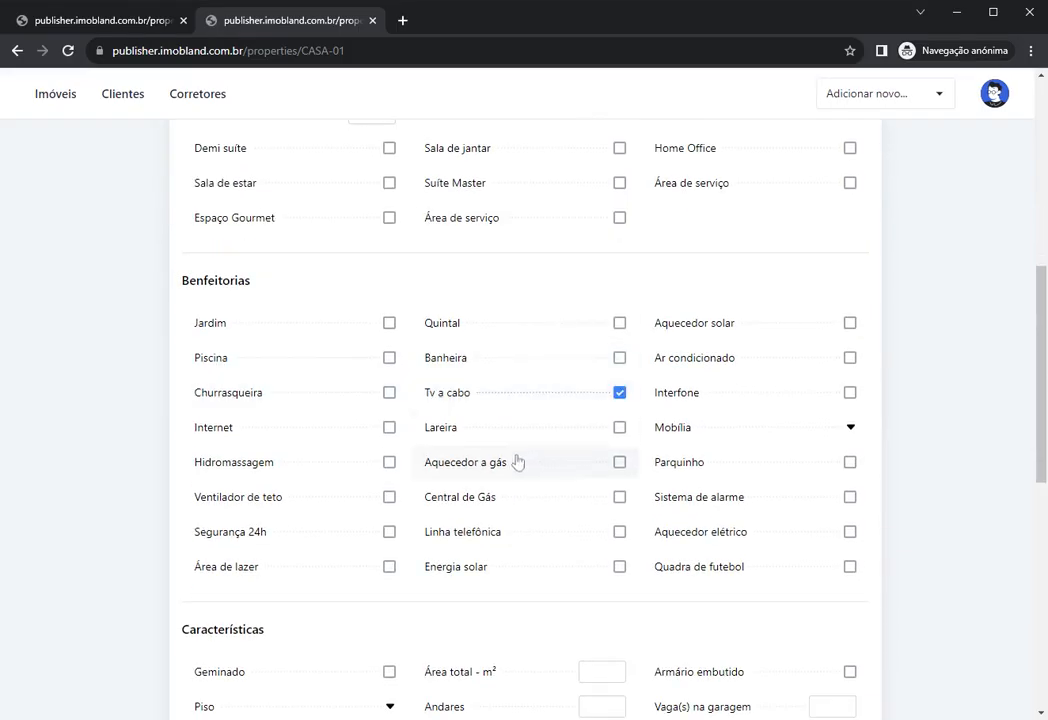
{"action": "left_click", "coordinate": [515, 462]}
{"action": "left_click", "coordinate": [496, 468]}
{"action": "left_click", "coordinate": [512, 395]}
{"action": "scroll", "coordinate": [480, 403], "scroll_direction": "up", "scroll_amount": 1}
{"action": "scroll", "coordinate": [480, 403], "scroll_direction": "up", "scroll_amount": 5}
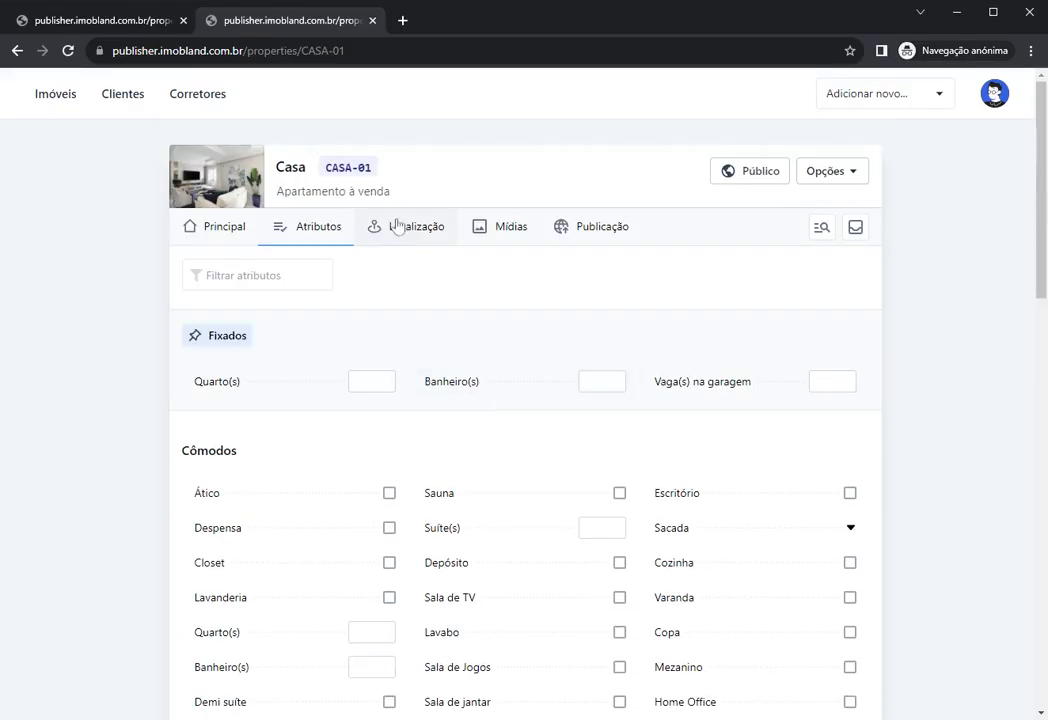
{"action": "left_click", "coordinate": [395, 224]}
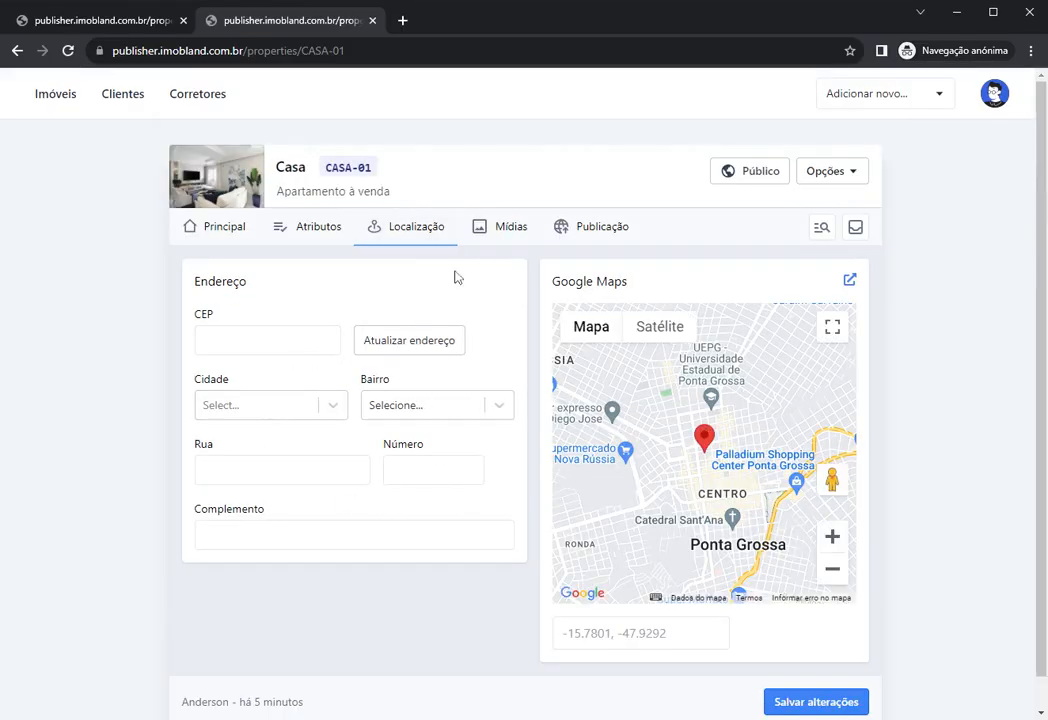
{"action": "key", "text": "F5"}
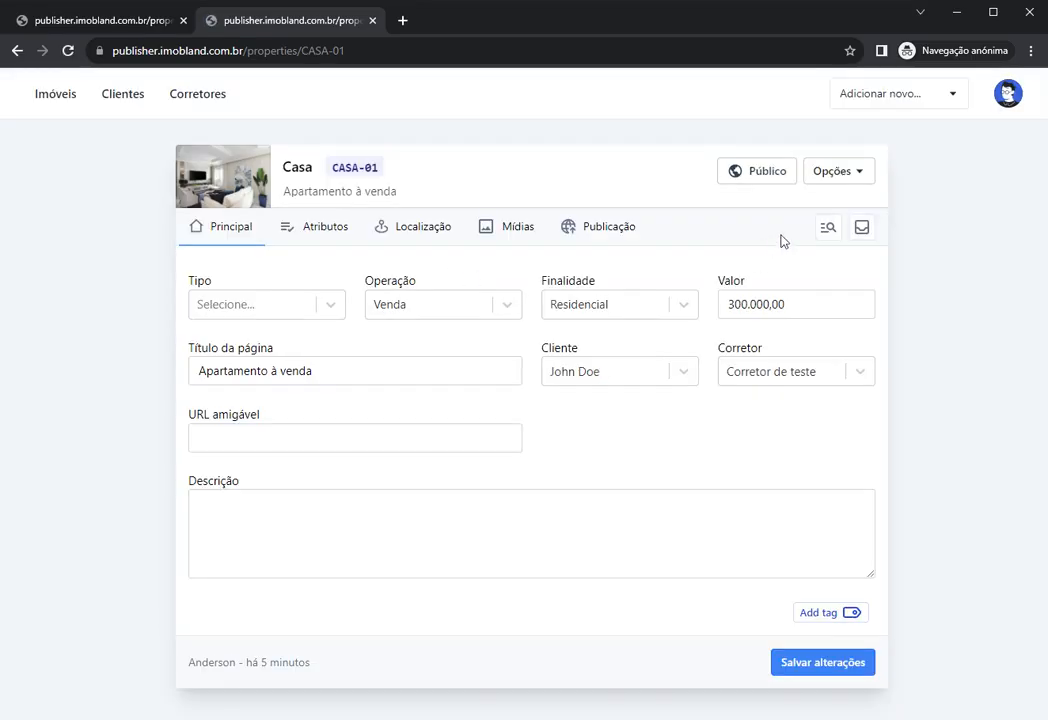
{"action": "left_click", "coordinate": [821, 228]}
{"action": "scroll", "coordinate": [491, 386], "scroll_direction": "down", "scroll_amount": 2}
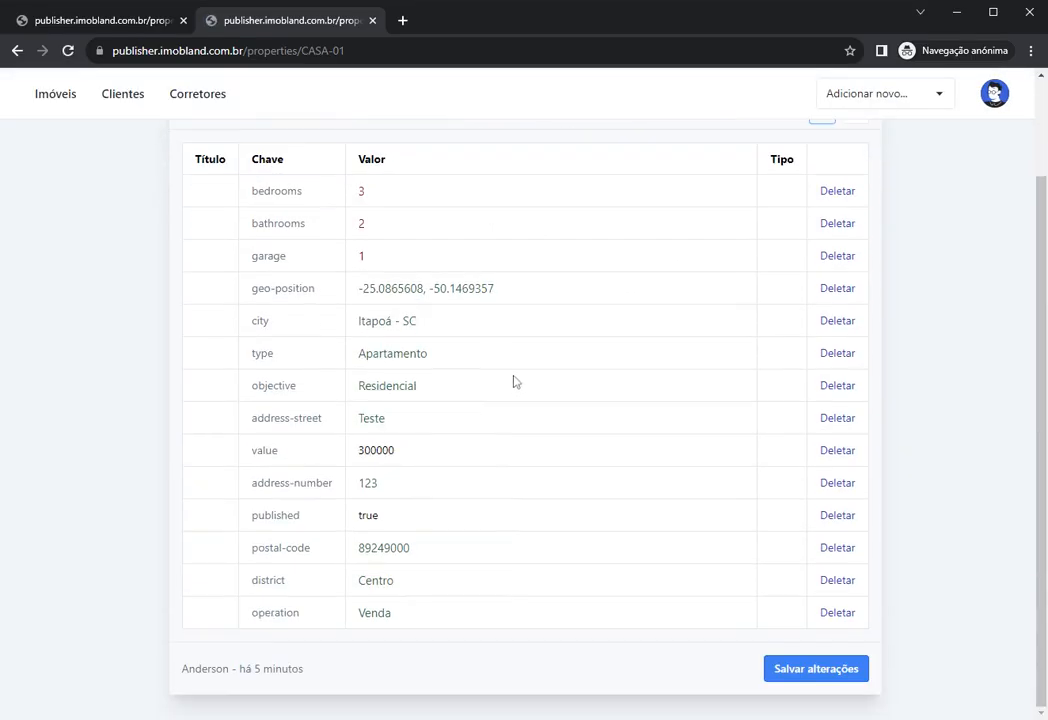
{"action": "scroll", "coordinate": [505, 410], "scroll_direction": "up", "scroll_amount": 2}
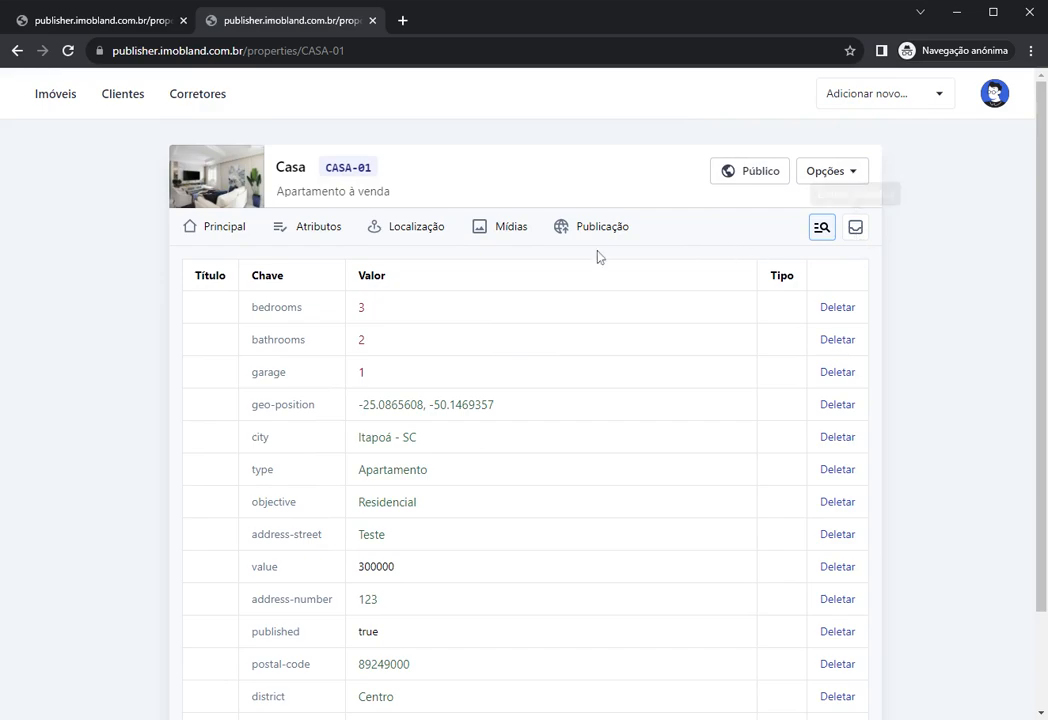
{"action": "left_click", "coordinate": [230, 228]}
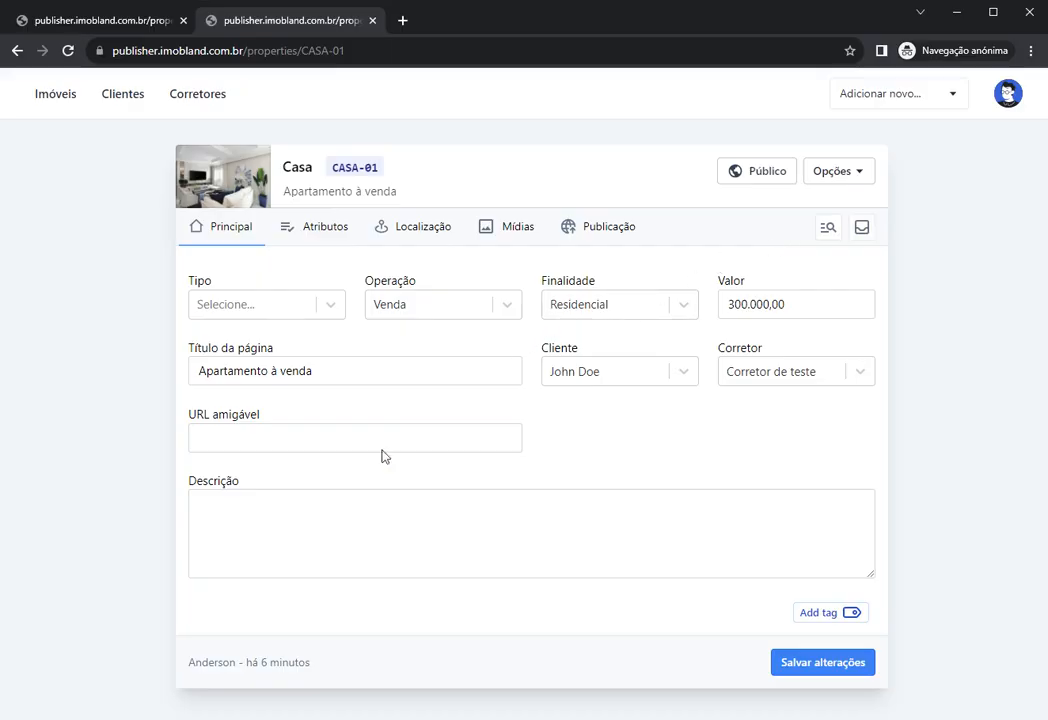
{"action": "left_click", "coordinate": [380, 510]}
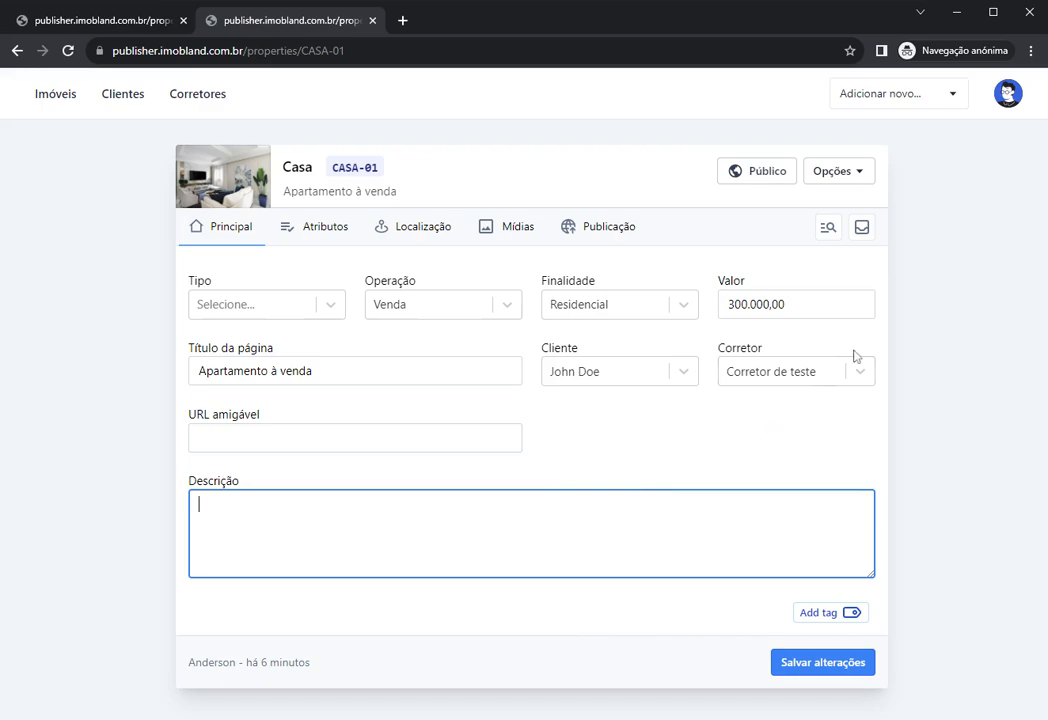
Step: In Dados privados, write "Cliente deixou a chave" in the Anotações note
{"action": "left_click", "coordinate": [861, 236]}
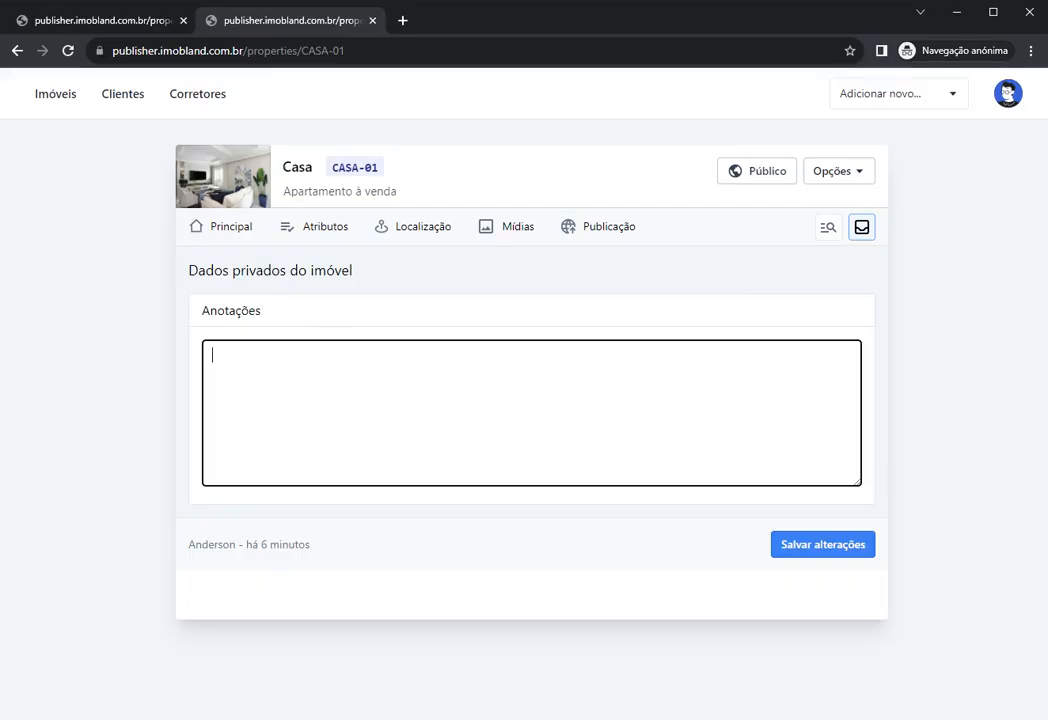
{"action": "left_click_drag", "start_coordinate": [188, 270], "coordinate": [351, 270]}
{"action": "left_click", "coordinate": [531, 412]}
{"action": "type", "text": "Cliente deixou a chave"}
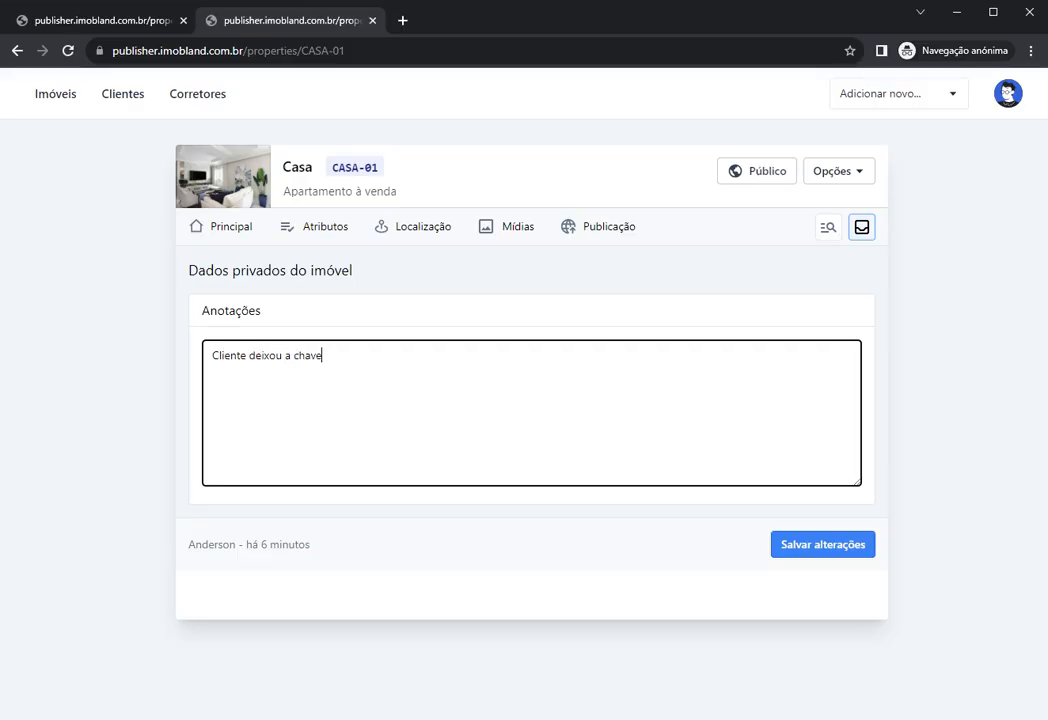
Step: Select and review the Anotações note text several times
{"action": "left_click_drag", "start_coordinate": [322, 356], "coordinate": [207, 357]}
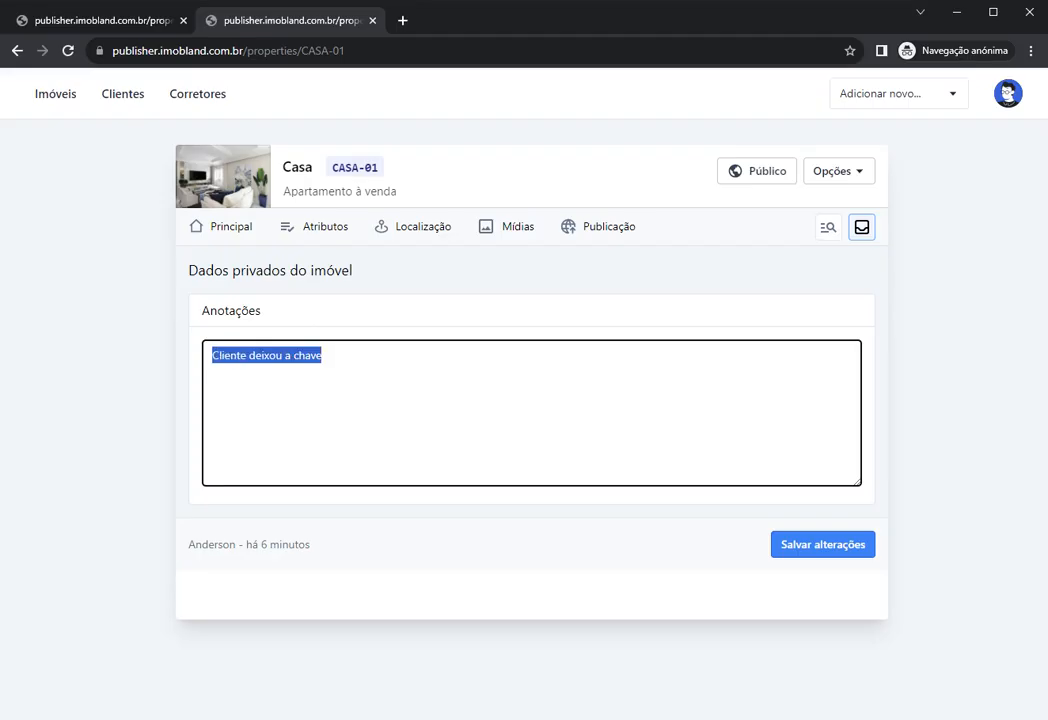
{"action": "left_click", "coordinate": [323, 356]}
{"action": "left_click_drag", "start_coordinate": [323, 356], "coordinate": [195, 361]}
{"action": "left_click", "coordinate": [323, 356]}
{"action": "left_click_drag", "start_coordinate": [323, 356], "coordinate": [204, 357]}
{"action": "left_click", "coordinate": [323, 356]}
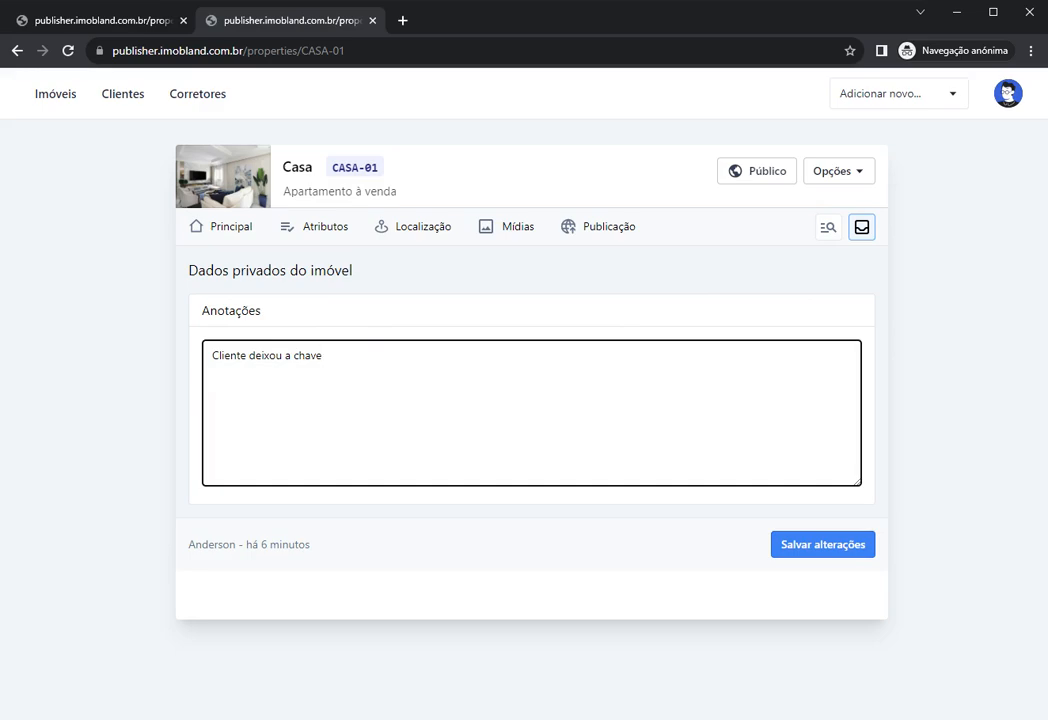
{"action": "left_click_drag", "start_coordinate": [323, 356], "coordinate": [191, 360]}
{"action": "left_click", "coordinate": [323, 356]}
{"action": "left_click_drag", "start_coordinate": [323, 356], "coordinate": [186, 358]}
{"action": "left_click", "coordinate": [287, 313]}
{"action": "left_click_drag", "start_coordinate": [201, 312], "coordinate": [283, 314]}
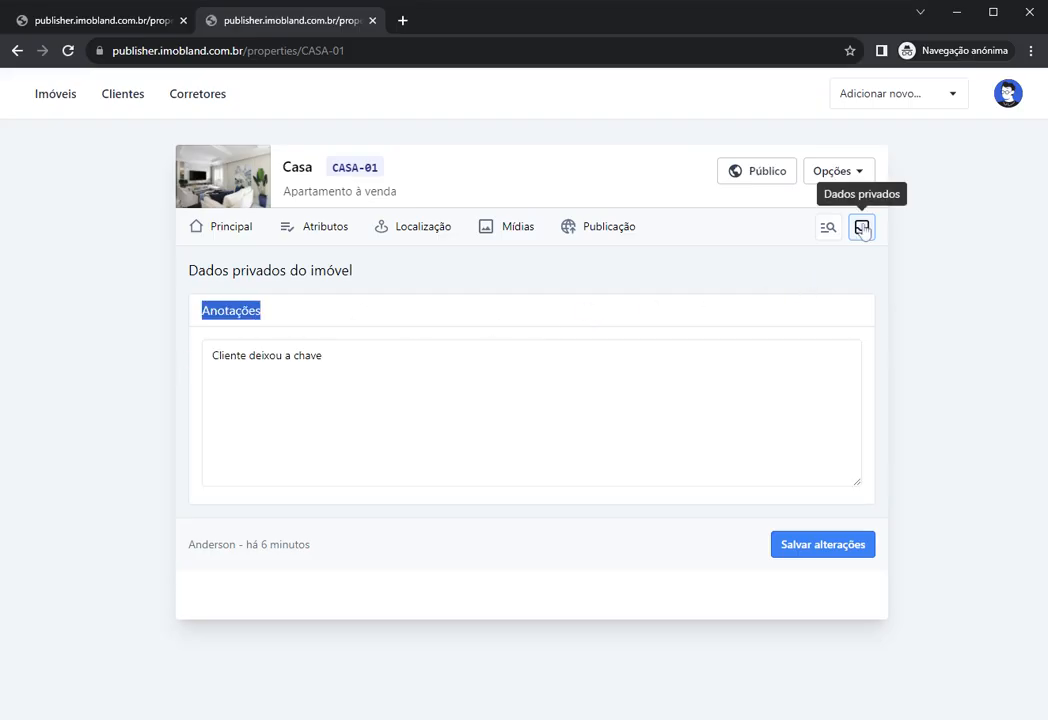
Step: Save the changes, reload, and confirm the note persists in Dados privados
{"action": "left_click", "coordinate": [837, 546]}
{"action": "key", "text": "F5"}
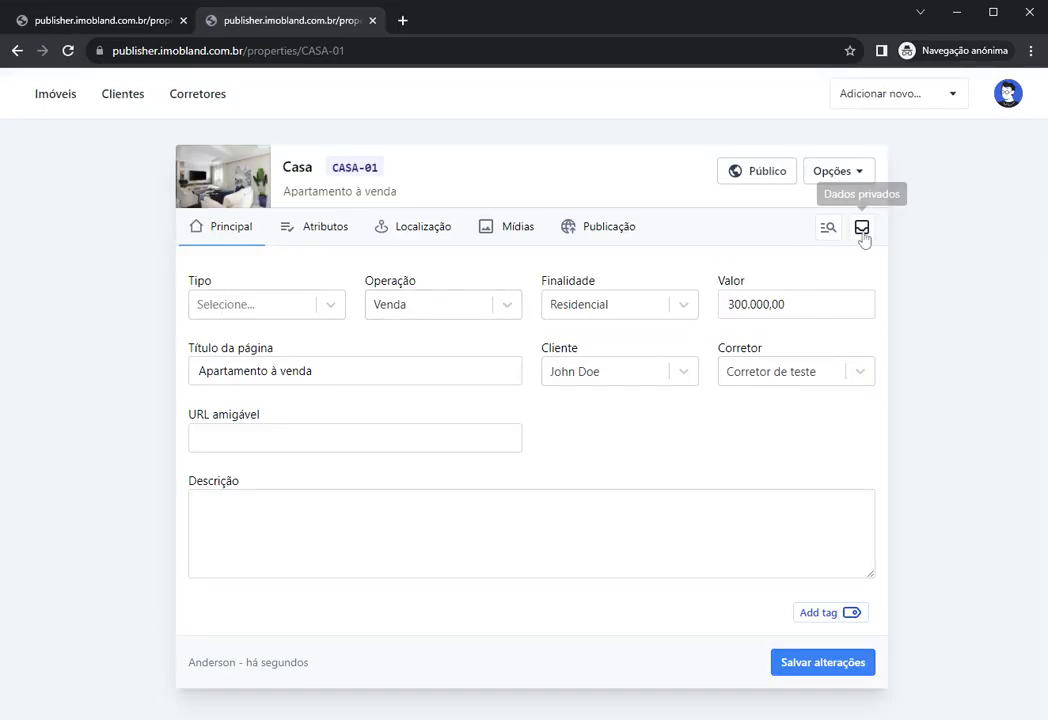
{"action": "left_click", "coordinate": [861, 230]}
{"action": "triple_click", "coordinate": [447, 346]}
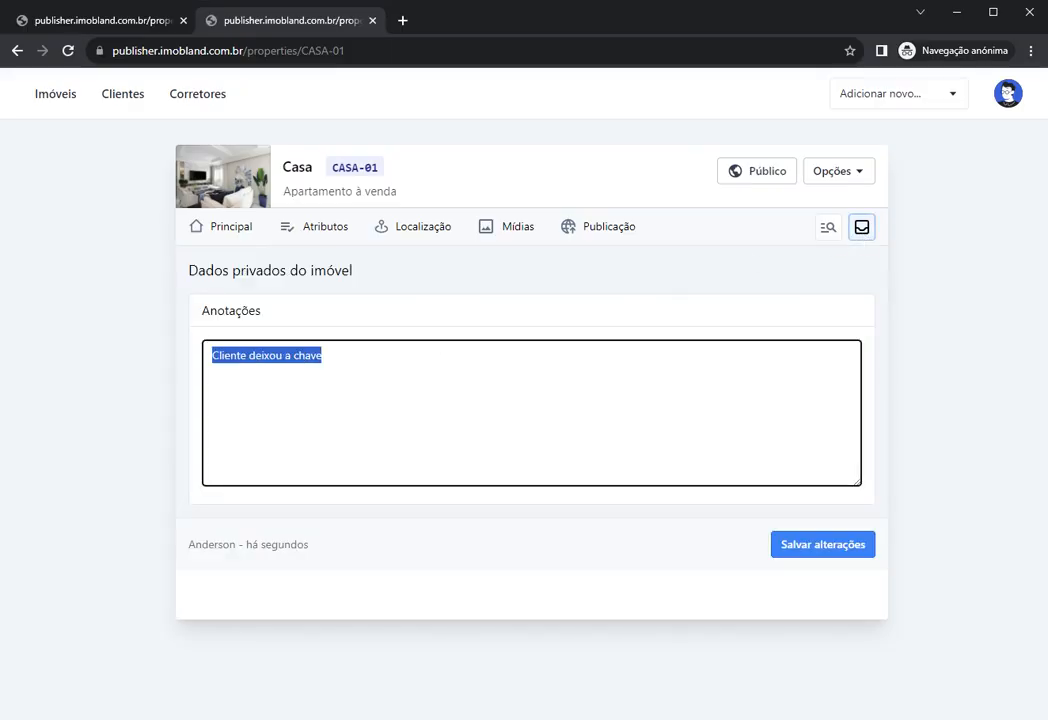
{"action": "left_click", "coordinate": [447, 325]}
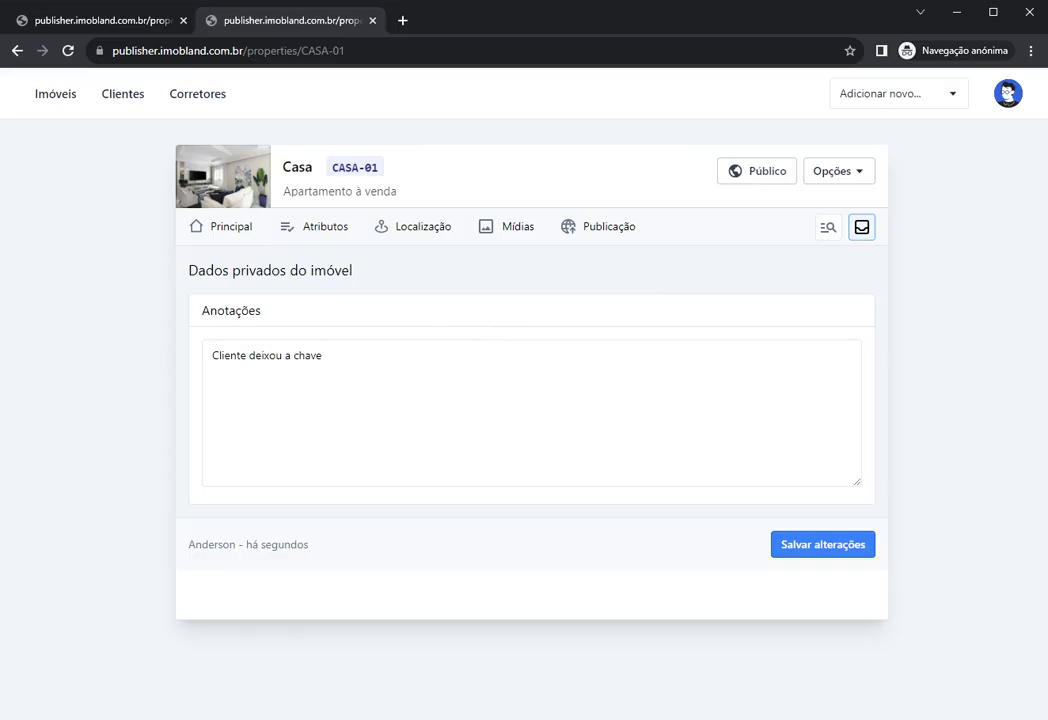
{"action": "left_click", "coordinate": [840, 175]}
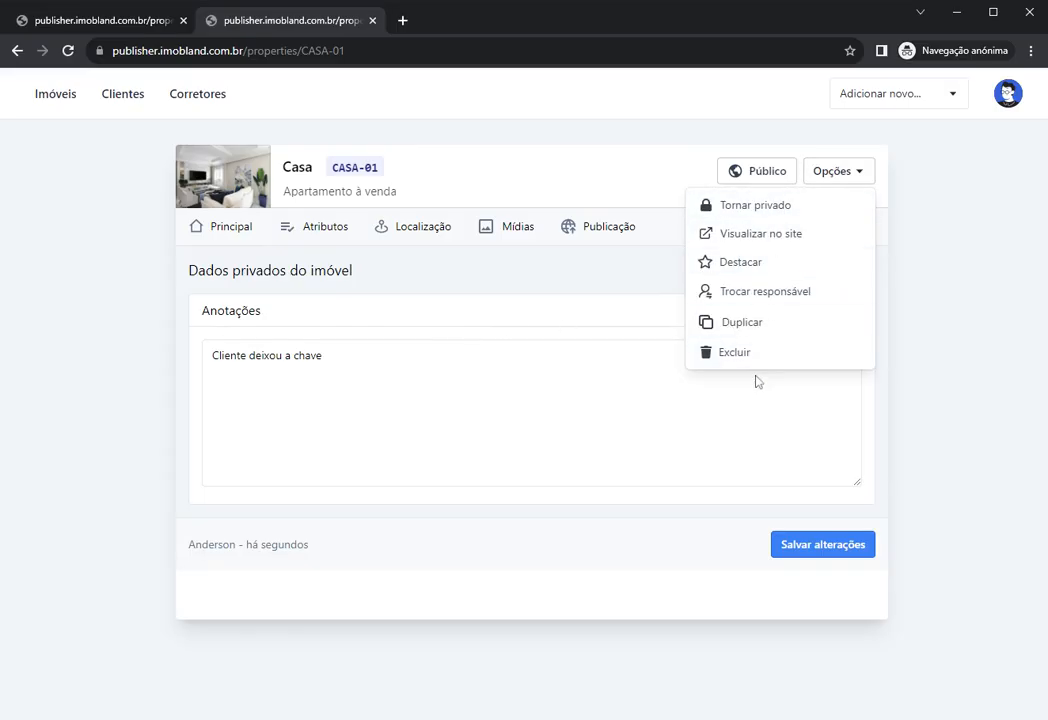
Step: Close the Opções menu and choose Configurar aplicativo from the avatar menu
{"action": "left_click", "coordinate": [562, 191]}
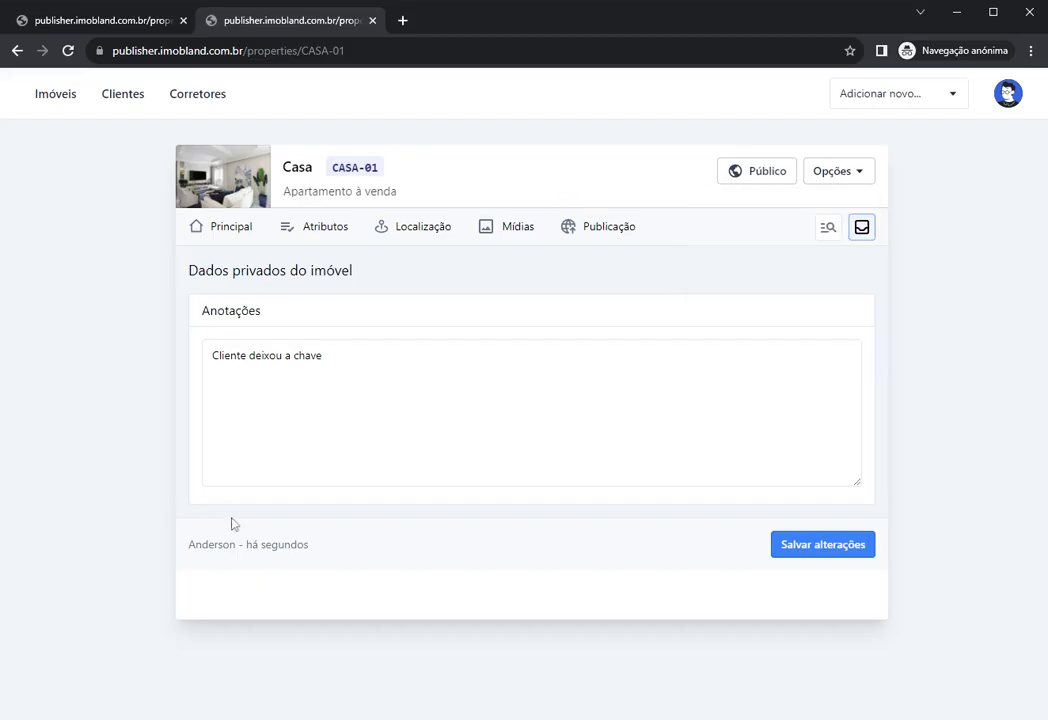
{"action": "left_click", "coordinate": [1008, 93]}
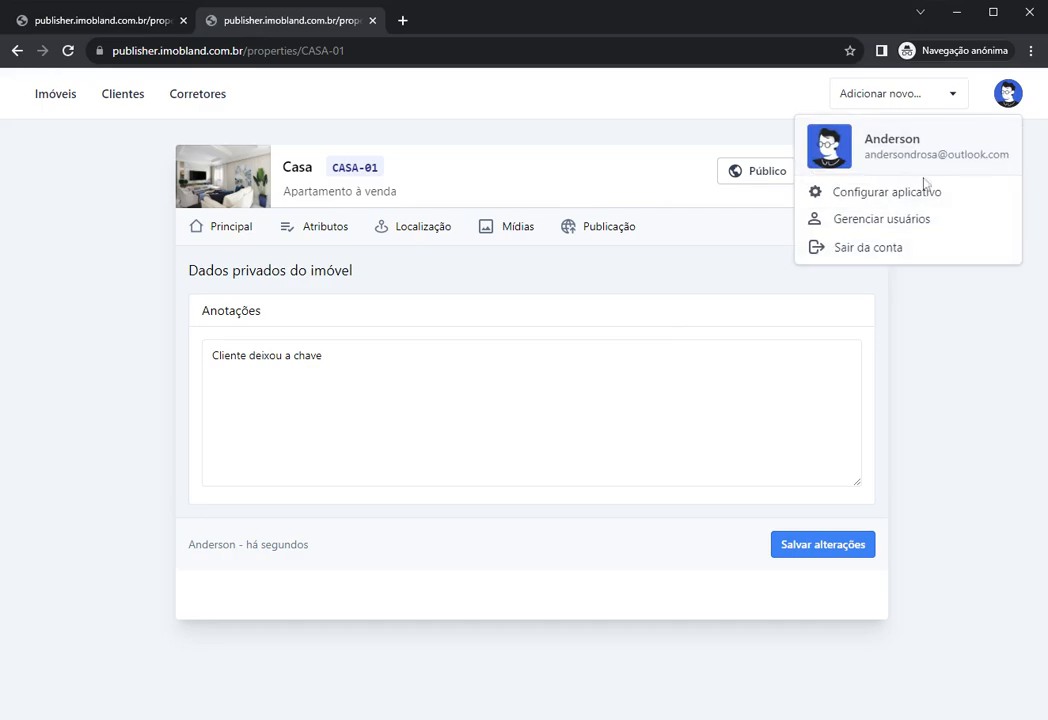
{"action": "left_click", "coordinate": [923, 189]}
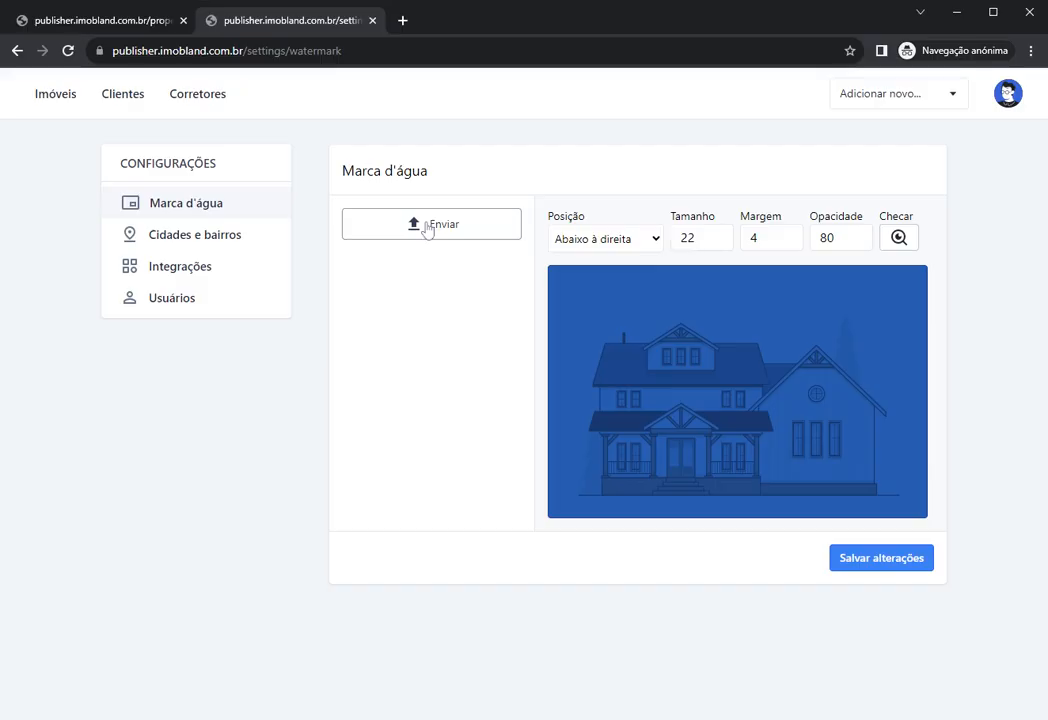
Step: Upload logo.png as the Marca d'água image and preview it with Checar on the sample photo
{"action": "left_click", "coordinate": [426, 225]}
{"action": "left_click", "coordinate": [420, 229]}
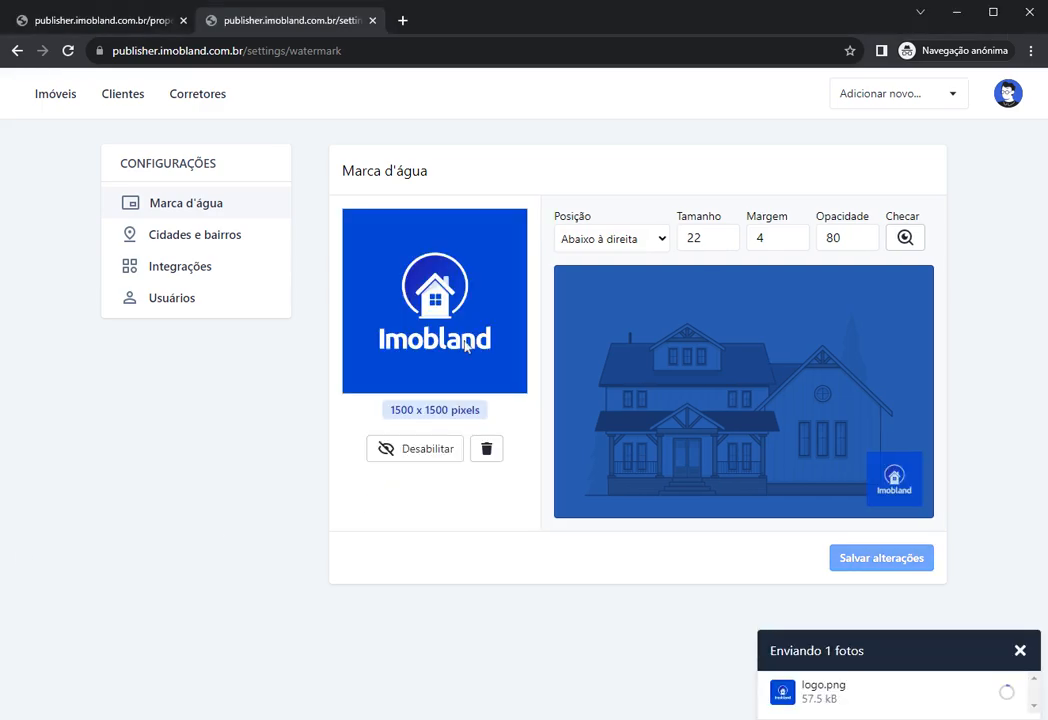
{"action": "left_click", "coordinate": [1019, 650]}
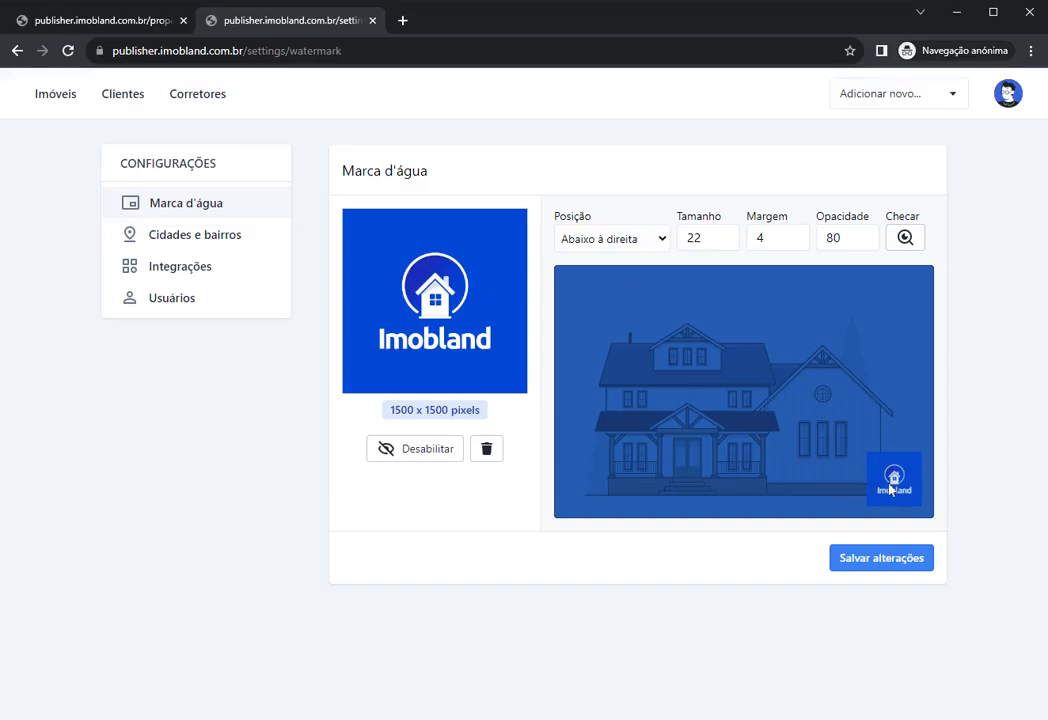
{"action": "left_click", "coordinate": [908, 240]}
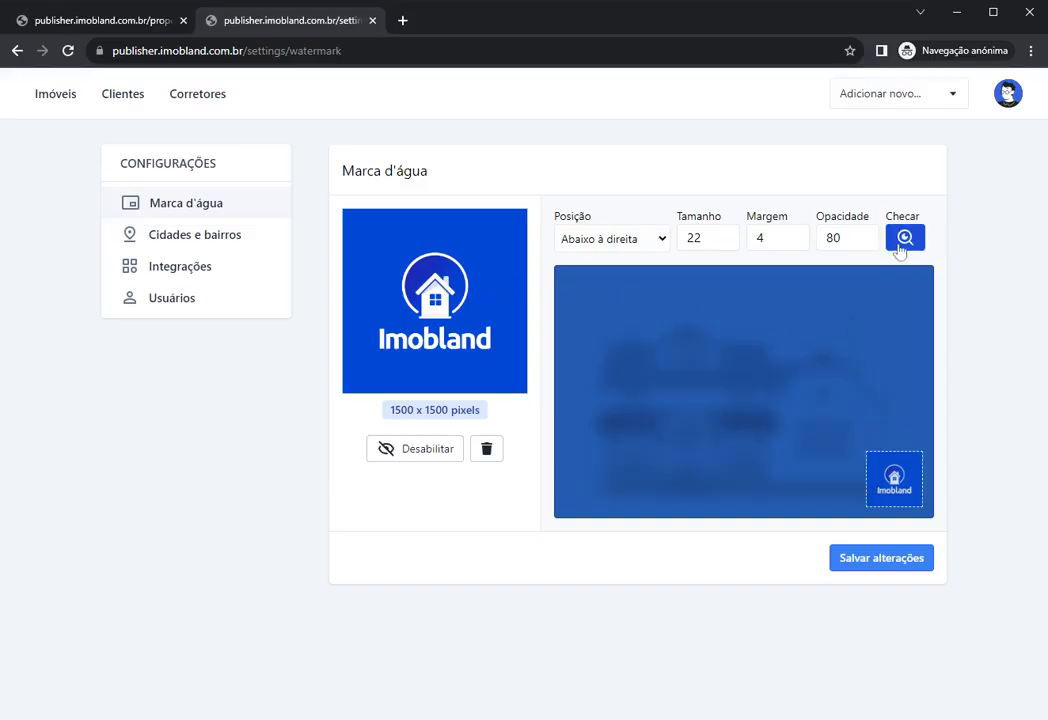
Step: Try Centro and other watermark positions, ending back at Abaixo à direita
{"action": "left_click", "coordinate": [905, 240]}
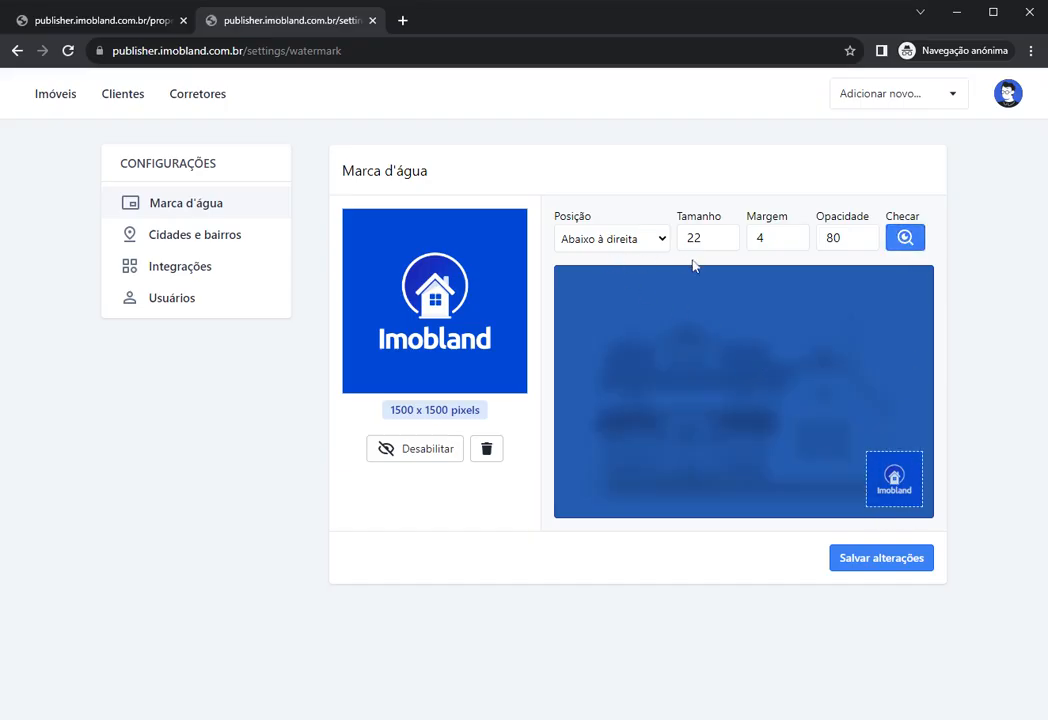
{"action": "left_click", "coordinate": [609, 266]}
{"action": "left_click", "coordinate": [606, 259]}
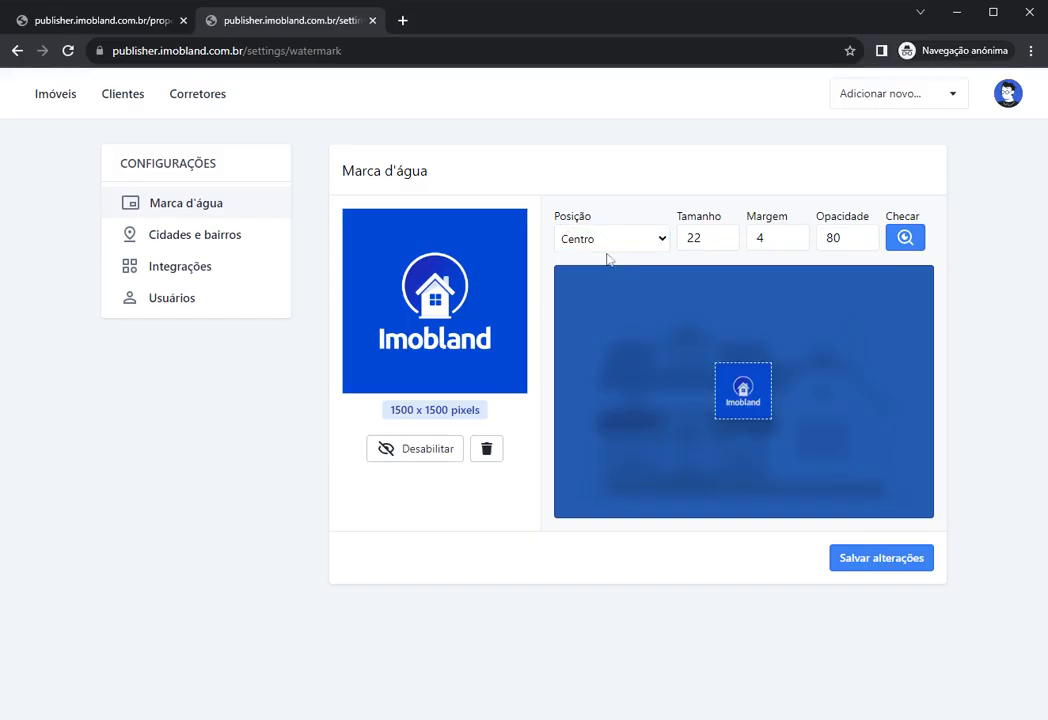
{"action": "left_click", "coordinate": [602, 280]}
{"action": "left_click", "coordinate": [596, 241]}
{"action": "left_click", "coordinate": [595, 289]}
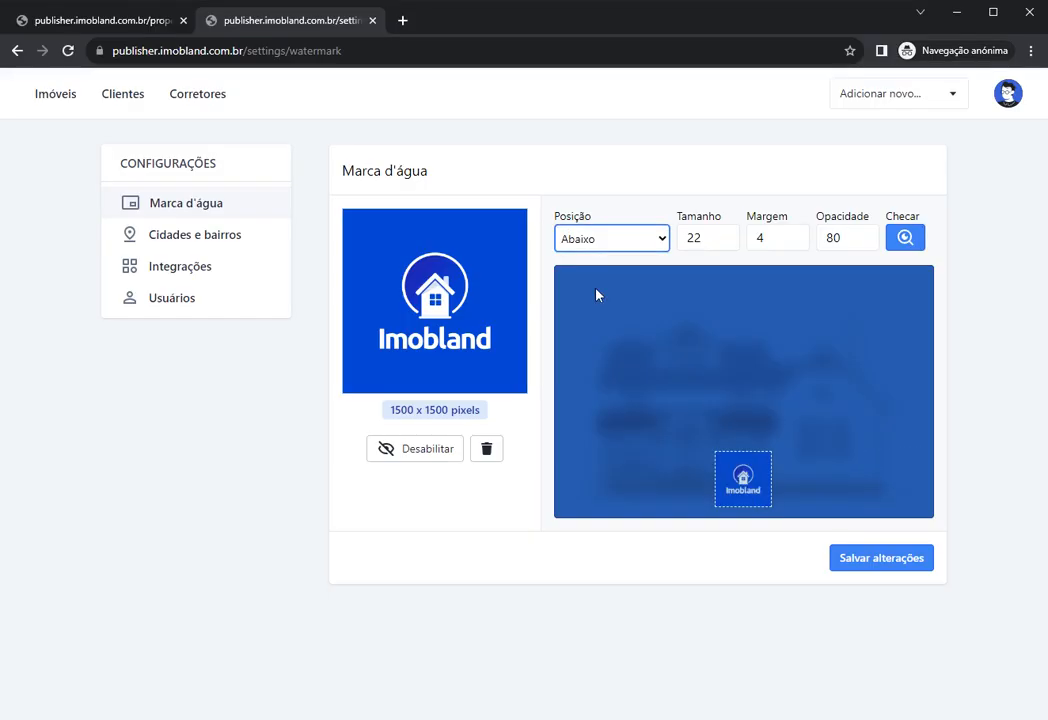
{"action": "key", "text": "Down"}
{"action": "key", "text": "Down"}
{"action": "key", "text": "Down"}
{"action": "key", "text": "Down"}
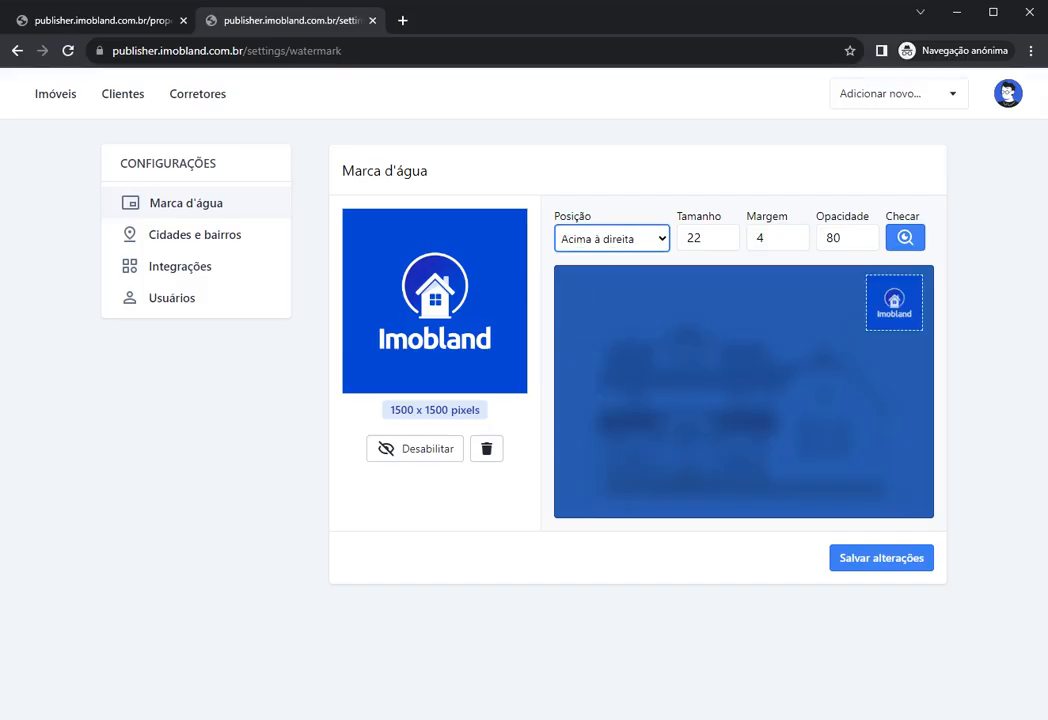
{"action": "key", "text": "Down"}
{"action": "key", "text": "Up"}
{"action": "key", "text": "Up"}
{"action": "key", "text": "Up"}
{"action": "key", "text": "Up"}
{"action": "key", "text": "Up"}
{"action": "key", "text": "Up"}
{"action": "key", "text": "Up"}
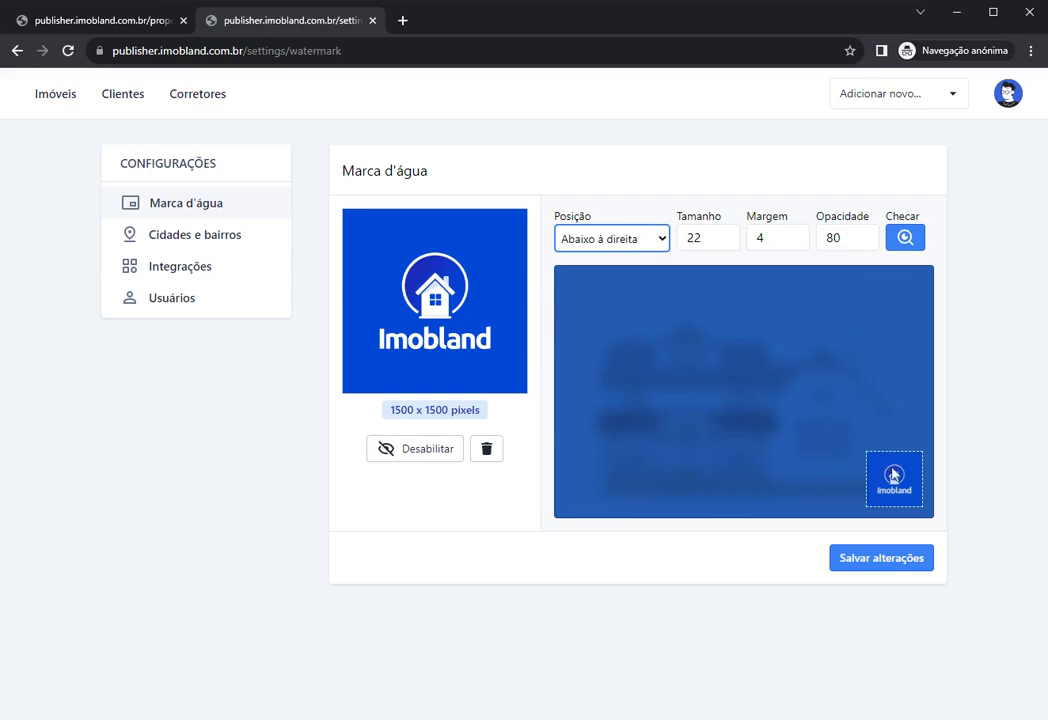
Step: Toggle the watermark check off and on, leaving it enabled
{"action": "left_click", "coordinate": [914, 240]}
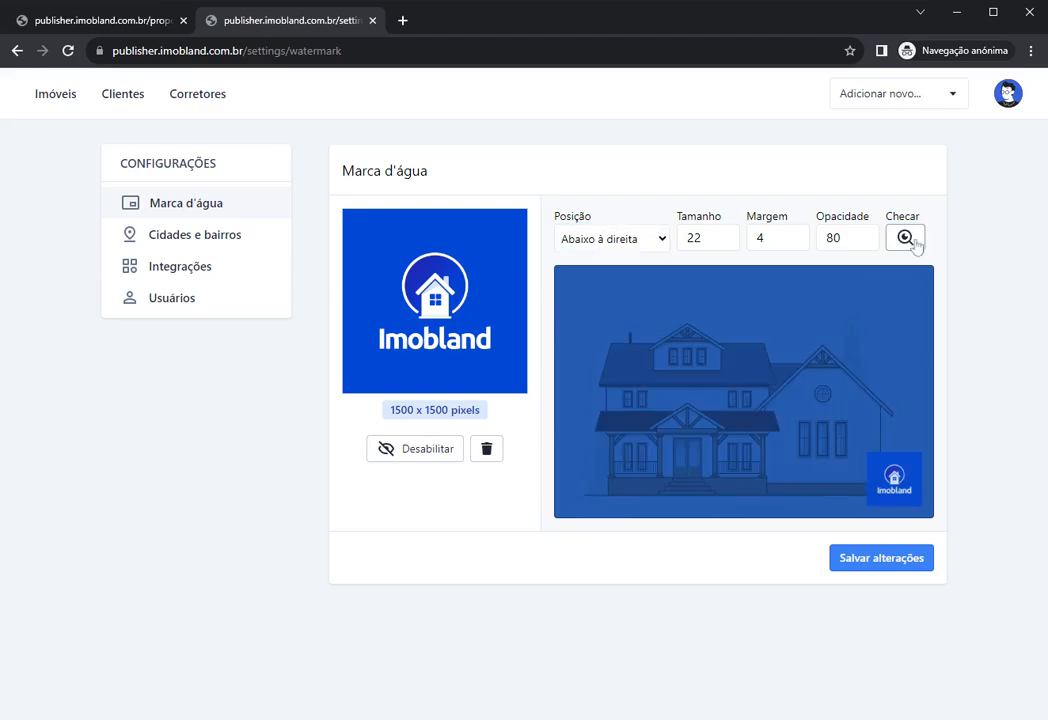
{"action": "left_click", "coordinate": [914, 240]}
{"action": "left_click", "coordinate": [914, 240]}
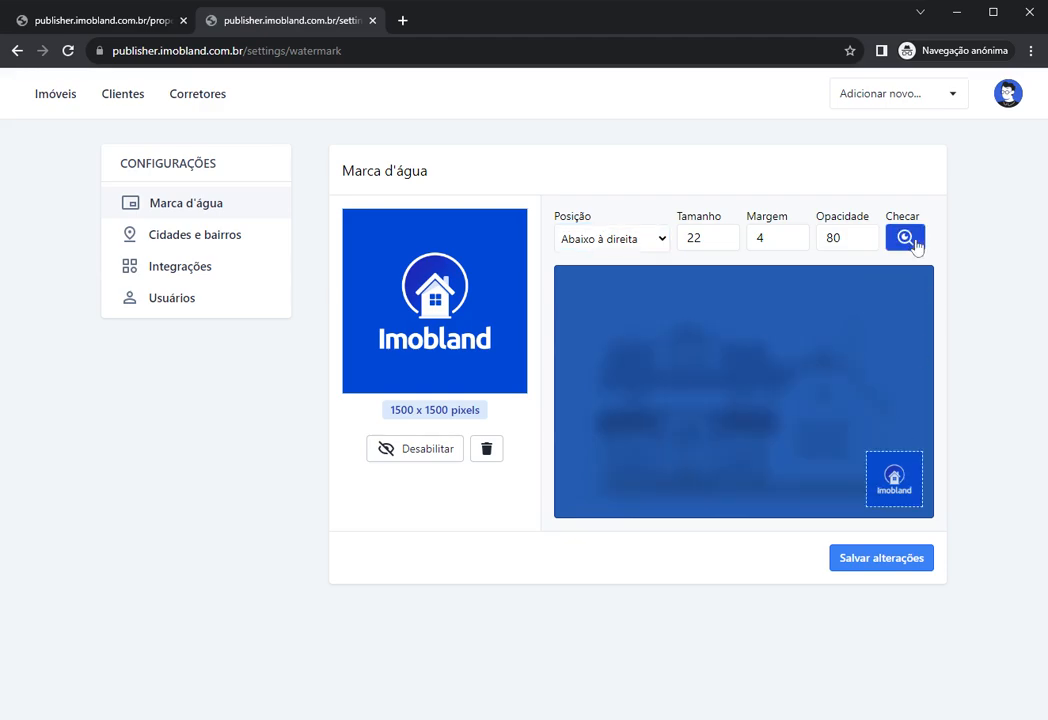
{"action": "left_click", "coordinate": [914, 240]}
{"action": "left_click", "coordinate": [914, 240]}
Step: Set the watermark Opacidade to 25 with its spinner
{"action": "left_click", "coordinate": [848, 238]}
{"action": "left_click_drag", "start_coordinate": [863, 243], "coordinate": [863, 244]}
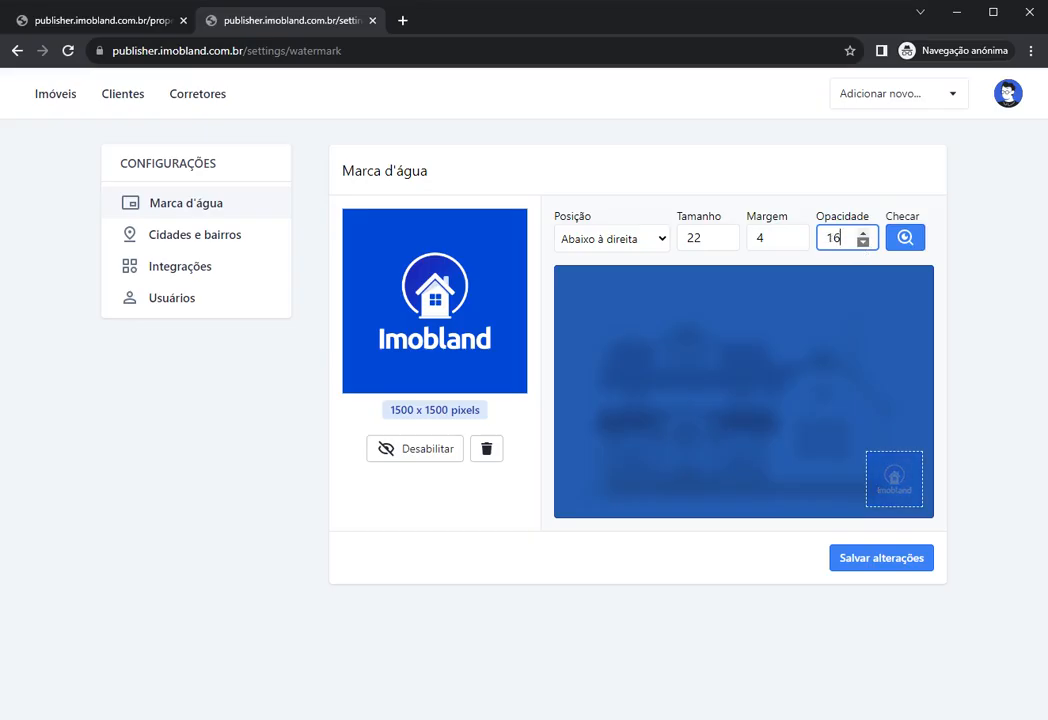
{"action": "left_click", "coordinate": [862, 233]}
{"action": "left_click", "coordinate": [862, 233]}
{"action": "left_click", "coordinate": [862, 233]}
{"action": "left_click", "coordinate": [862, 233]}
{"action": "left_click", "coordinate": [862, 233]}
{"action": "left_click", "coordinate": [862, 233]}
{"action": "left_click", "coordinate": [862, 233]}
{"action": "left_click", "coordinate": [862, 233]}
{"action": "left_click", "coordinate": [862, 233]}
Step: Raise the watermark Margem value with its spinner
{"action": "left_click", "coordinate": [794, 233]}
{"action": "double_click", "coordinate": [794, 233]}
{"action": "left_click", "coordinate": [794, 233]}
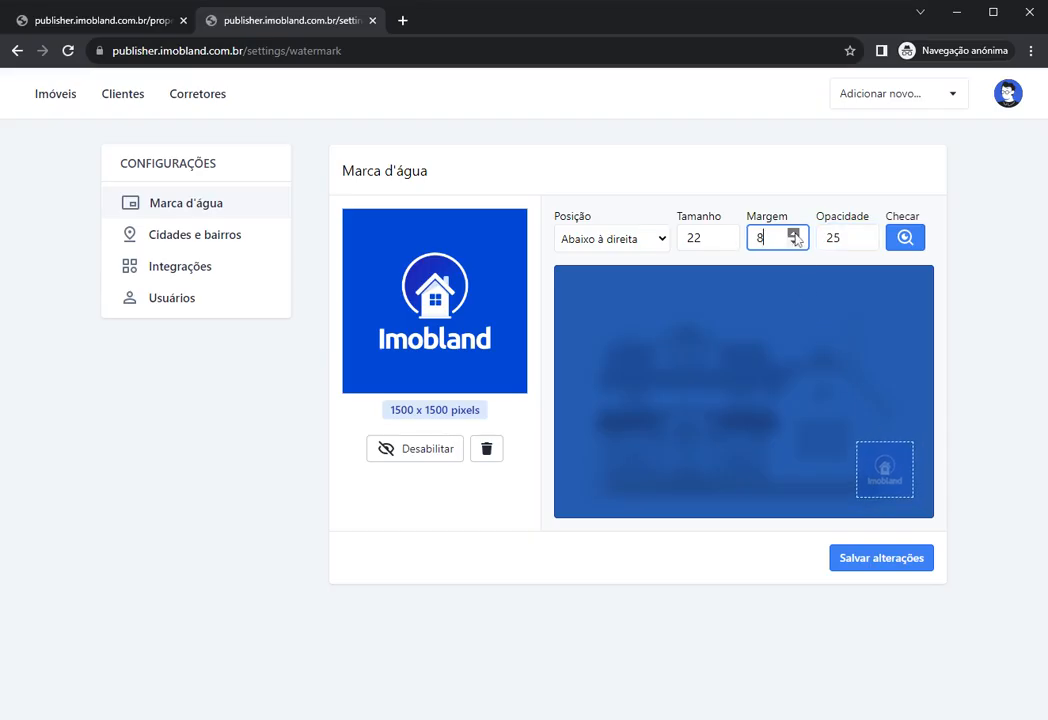
{"action": "double_click", "coordinate": [794, 233]}
{"action": "left_click", "coordinate": [794, 233]}
{"action": "double_click", "coordinate": [794, 233]}
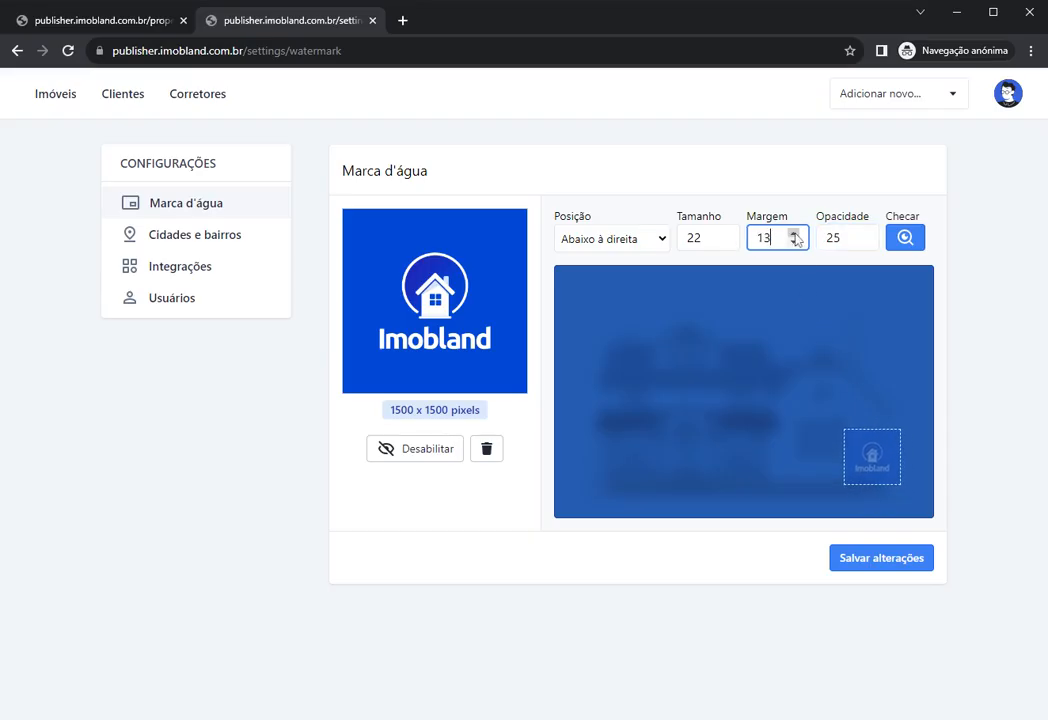
Step: Set Posição to Abaixo à direita, Tamanho 24 and Margem 10
{"action": "left_click", "coordinate": [661, 241]}
{"action": "key", "text": "Up"}
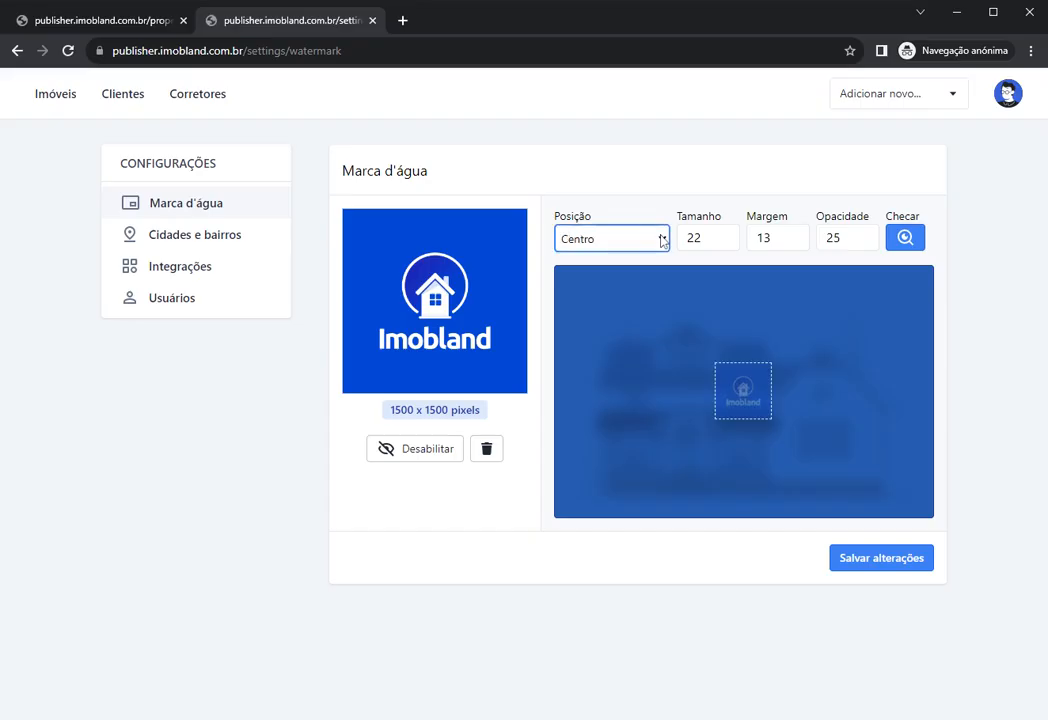
{"action": "key", "text": "Down"}
{"action": "key", "text": "Down"}
{"action": "key", "text": "Down"}
{"action": "key", "text": "Down"}
{"action": "key", "text": "Down"}
{"action": "key", "text": "Down"}
{"action": "key", "text": "Down"}
{"action": "key", "text": "Down"}
{"action": "key", "text": "Down"}
{"action": "key", "text": "Down"}
{"action": "key", "text": "Down"}
{"action": "key", "text": "Down"}
{"action": "key", "text": "Down"}
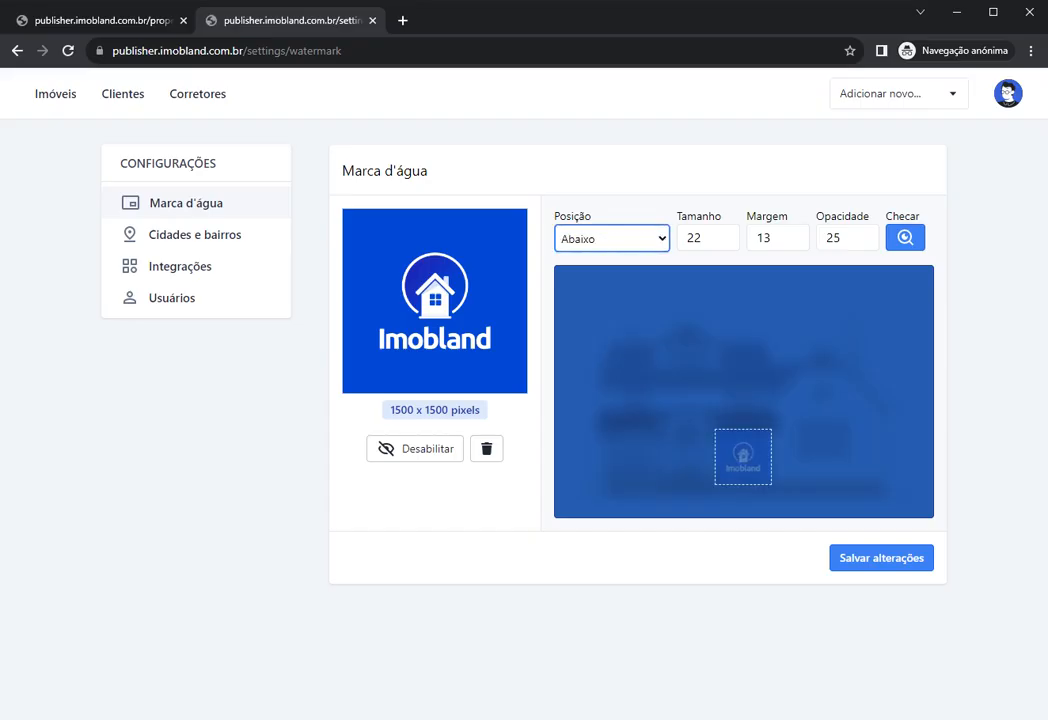
{"action": "left_click", "coordinate": [715, 254]}
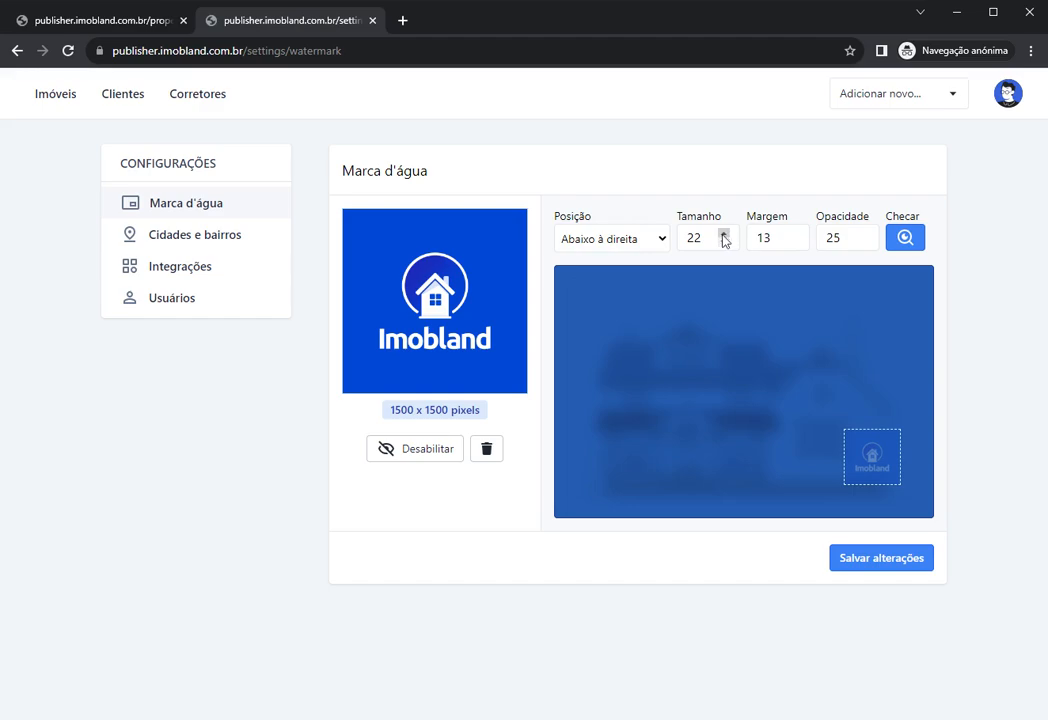
{"action": "left_click_drag", "start_coordinate": [724, 238], "coordinate": [725, 250]}
{"action": "left_click_drag", "start_coordinate": [798, 243], "coordinate": [796, 246]}
{"action": "left_click", "coordinate": [724, 233]}
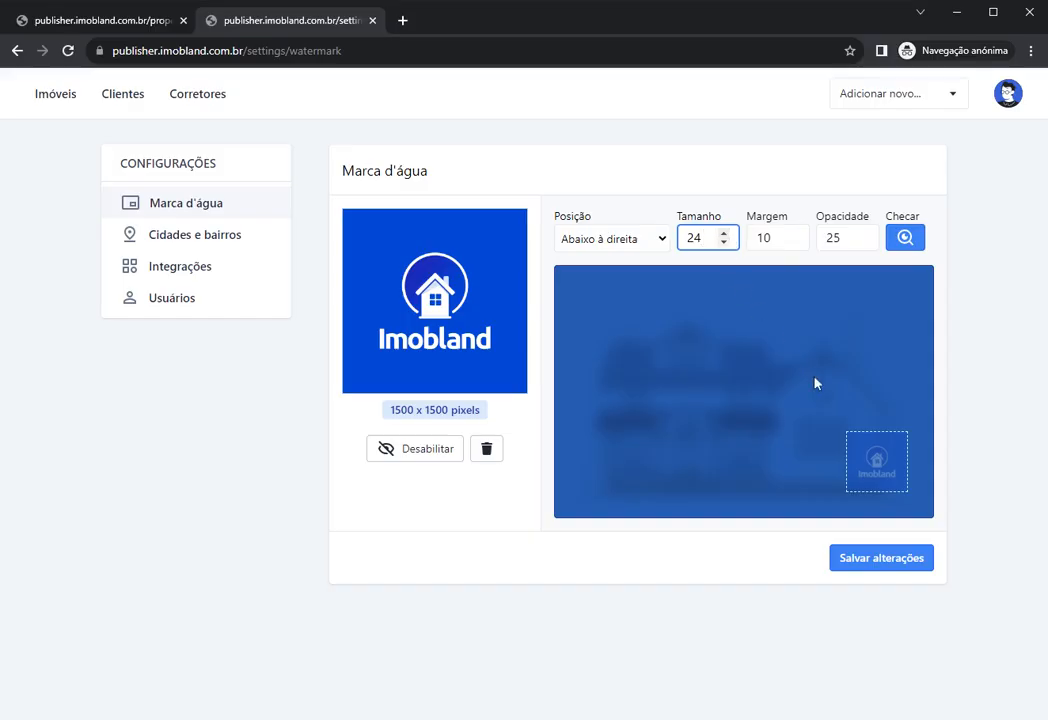
Step: Save the watermark settings with Salvar alterações
{"action": "left_click", "coordinate": [862, 567]}
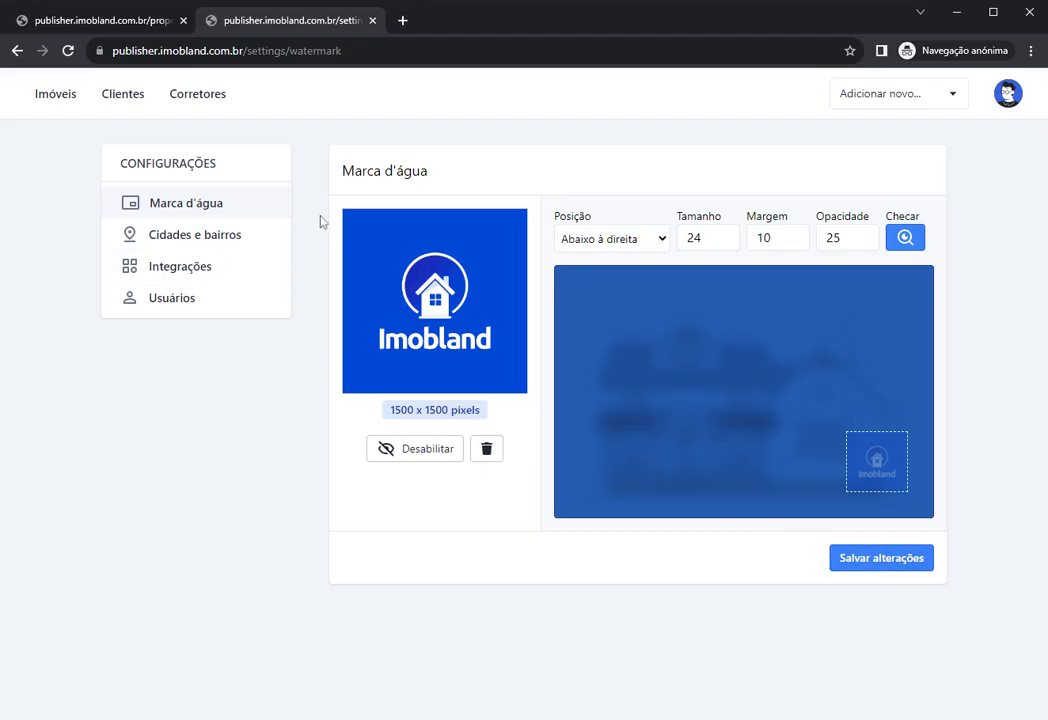
Step: Open CASA-01's Mídias tab and preview its existing photo
{"action": "left_click", "coordinate": [60, 100]}
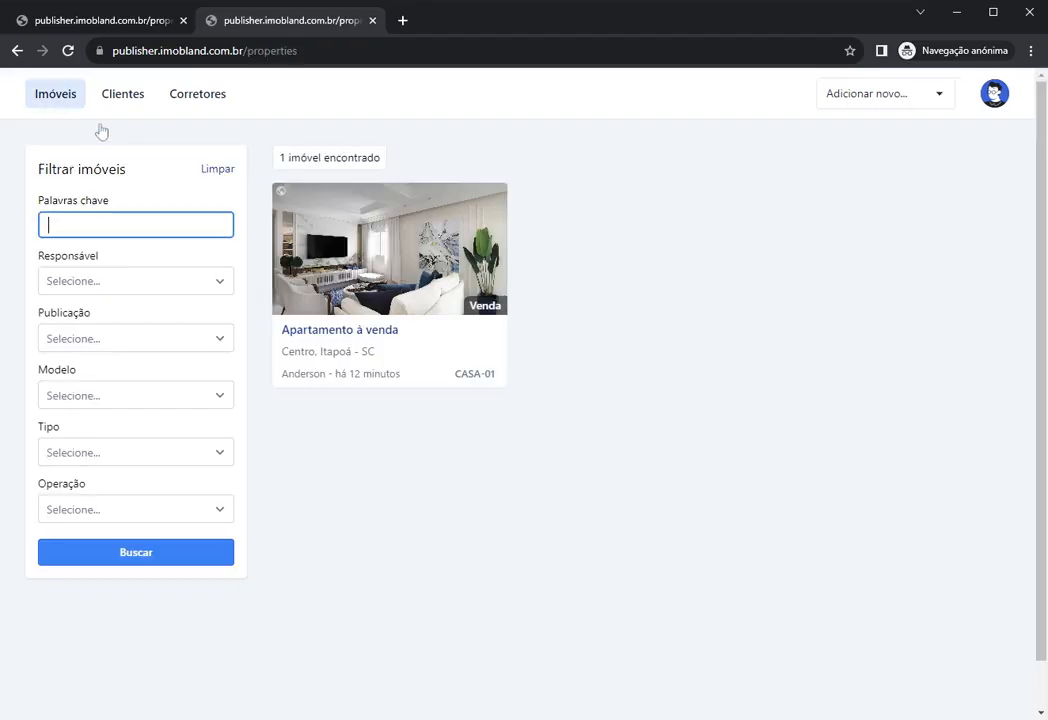
{"action": "left_click", "coordinate": [403, 265]}
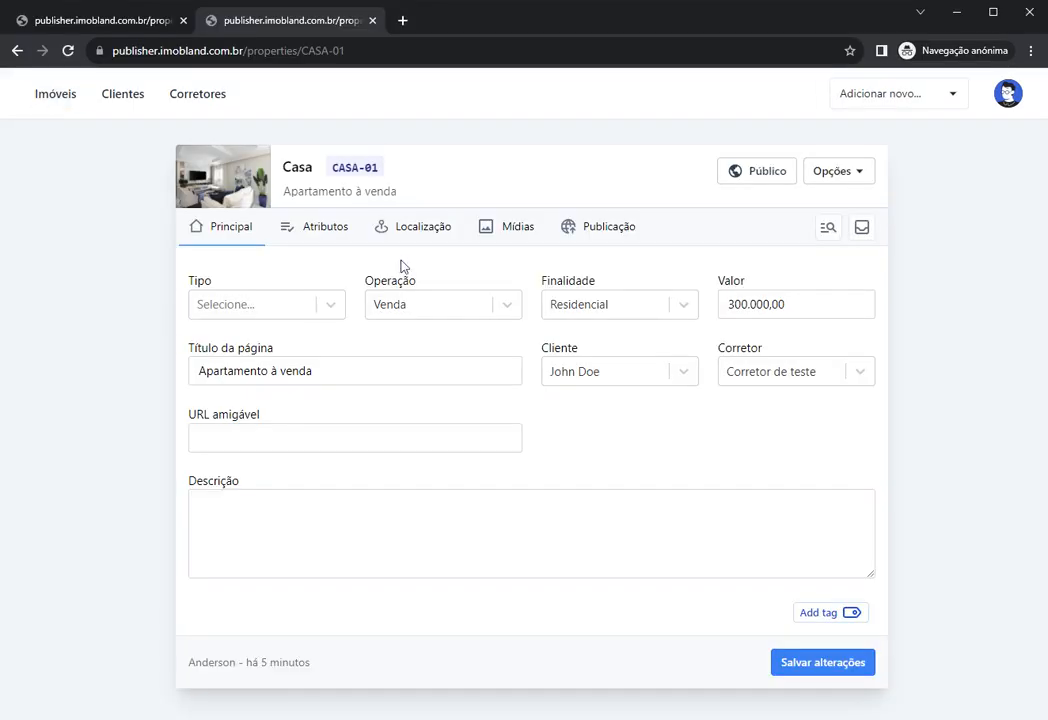
{"action": "left_click", "coordinate": [515, 230]}
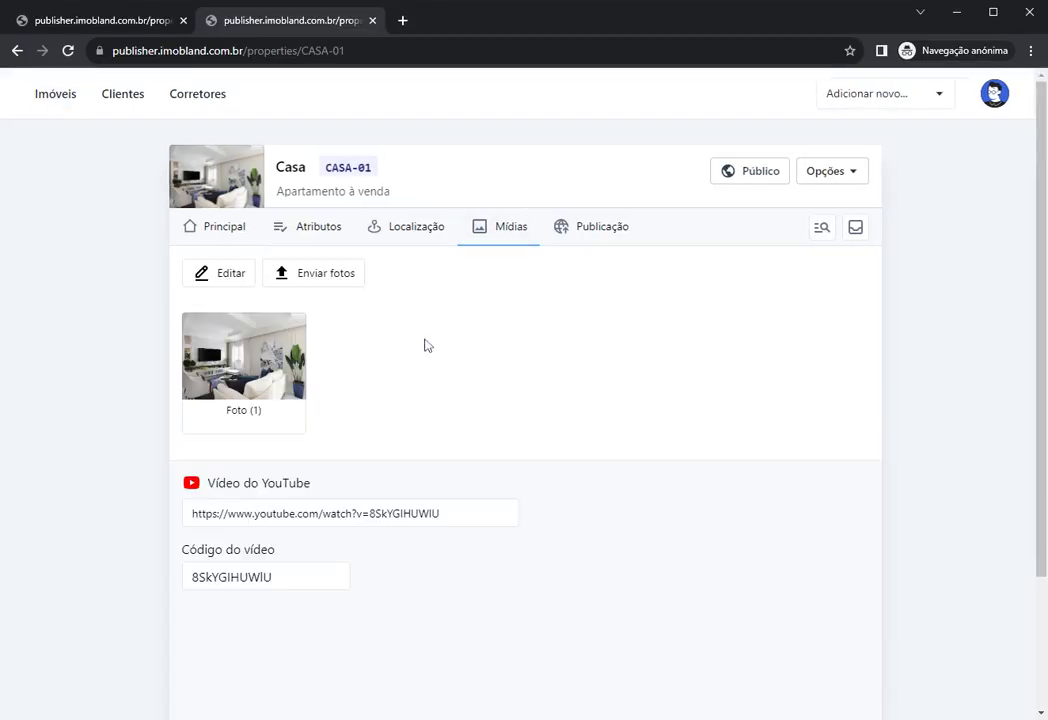
{"action": "left_click", "coordinate": [257, 357]}
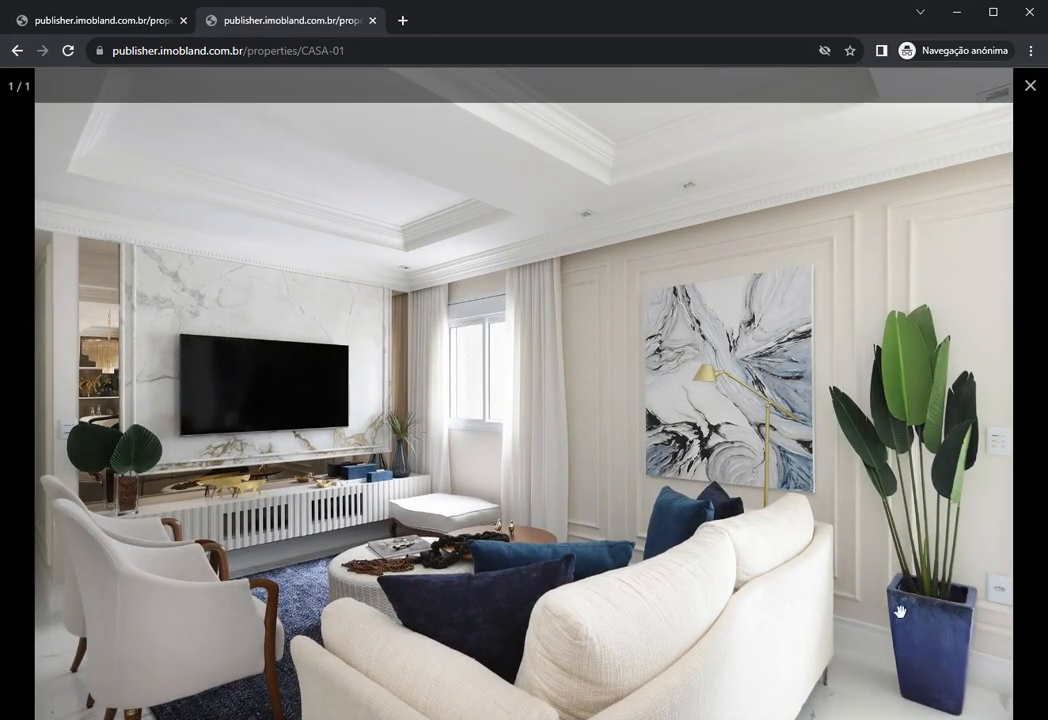
{"action": "left_click", "coordinate": [530, 406]}
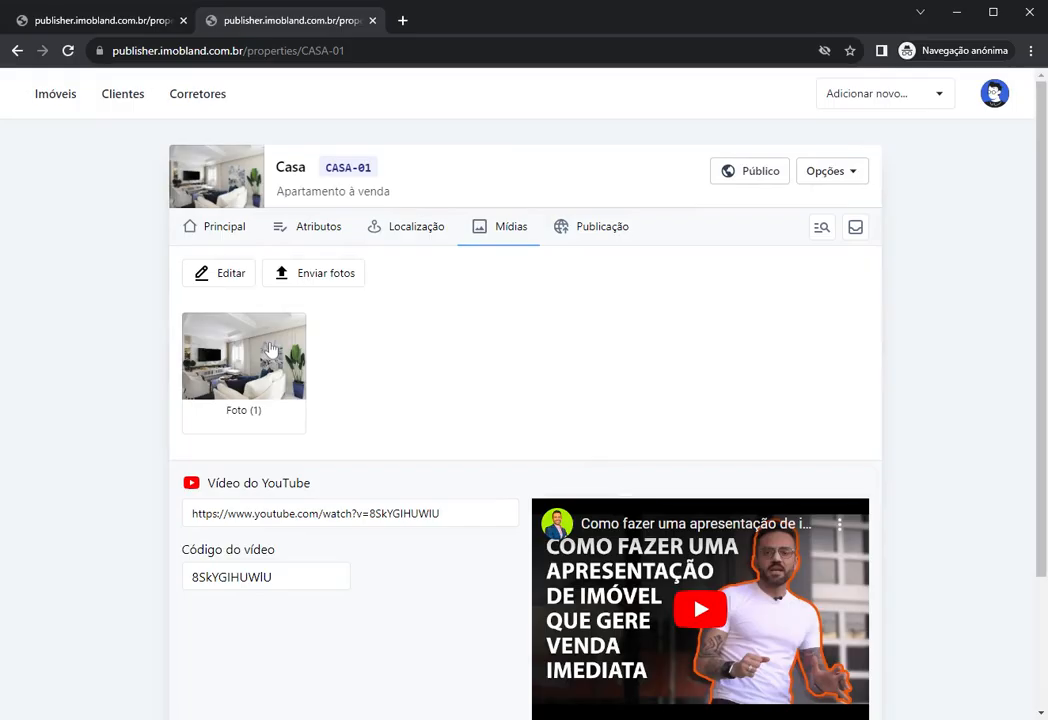
Step: Upload a new photo and check that Foto (2) has the watermark bottom-right
{"action": "left_click", "coordinate": [287, 285]}
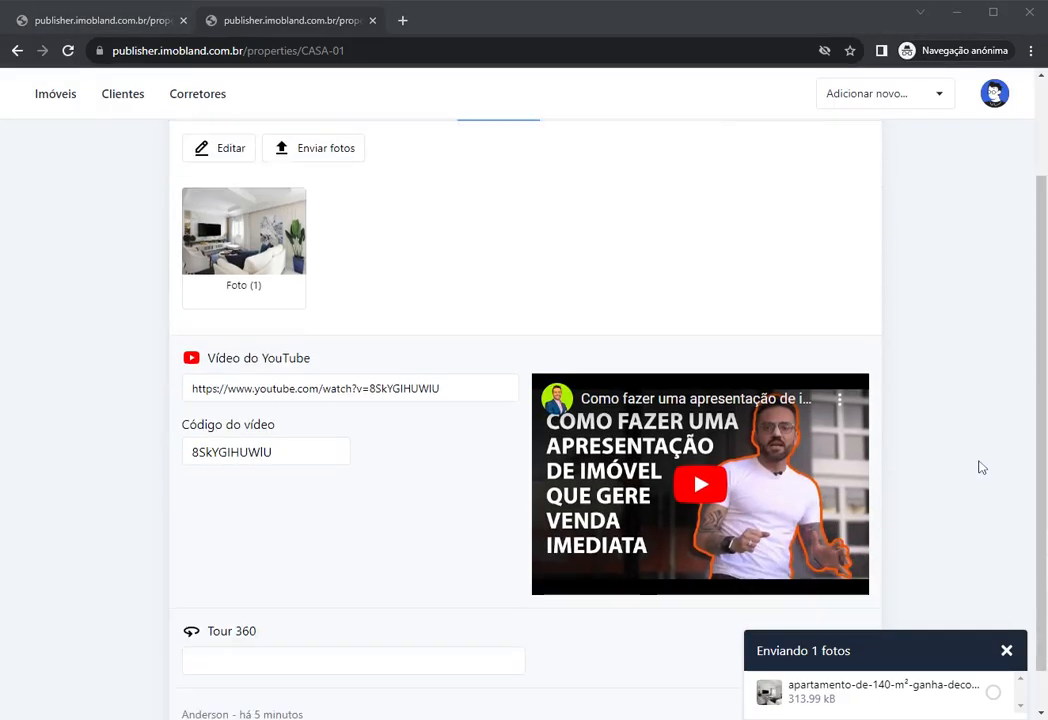
{"action": "scroll", "coordinate": [980, 463], "scroll_direction": "up", "scroll_amount": 2}
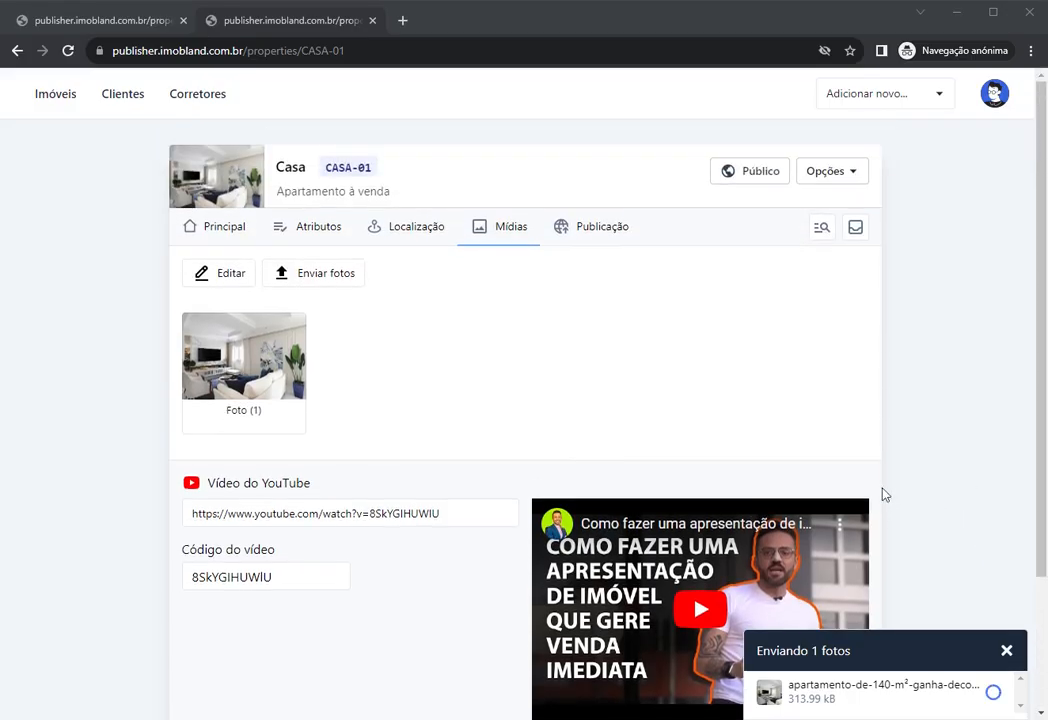
{"action": "left_click", "coordinate": [1007, 651]}
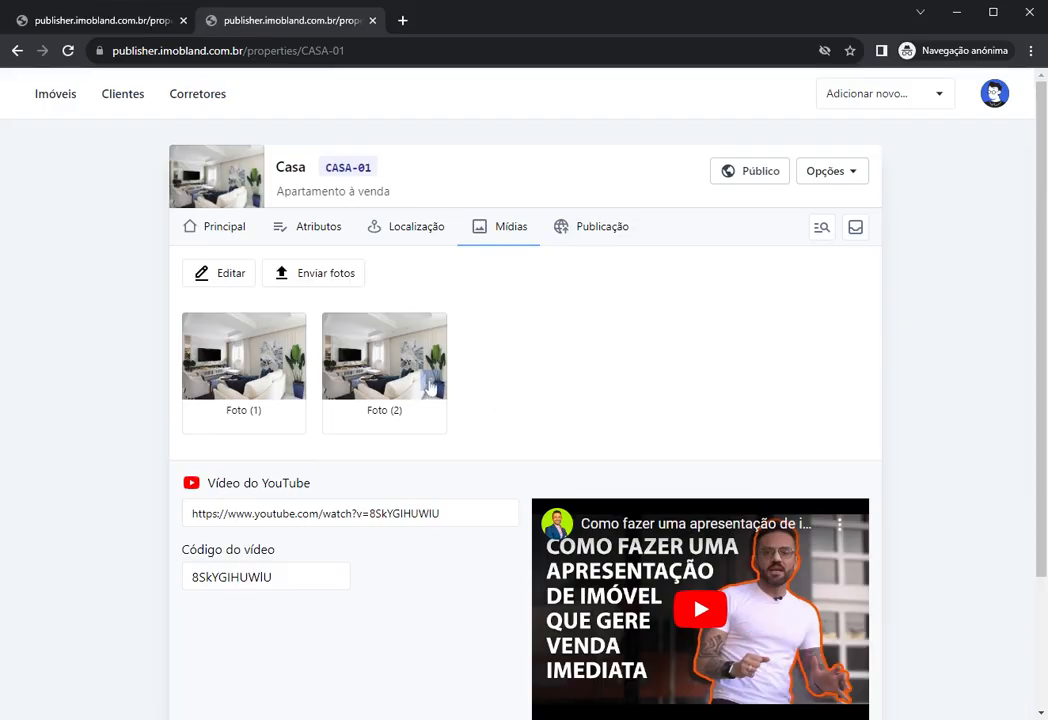
{"action": "left_click", "coordinate": [365, 387]}
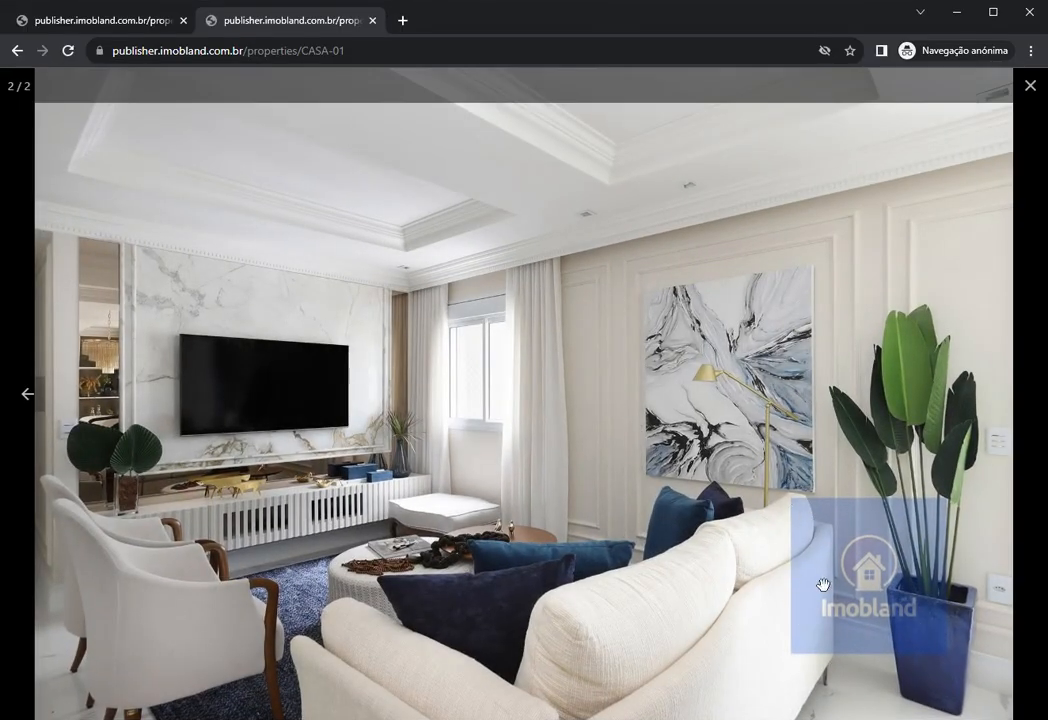
{"action": "left_click", "coordinate": [541, 477]}
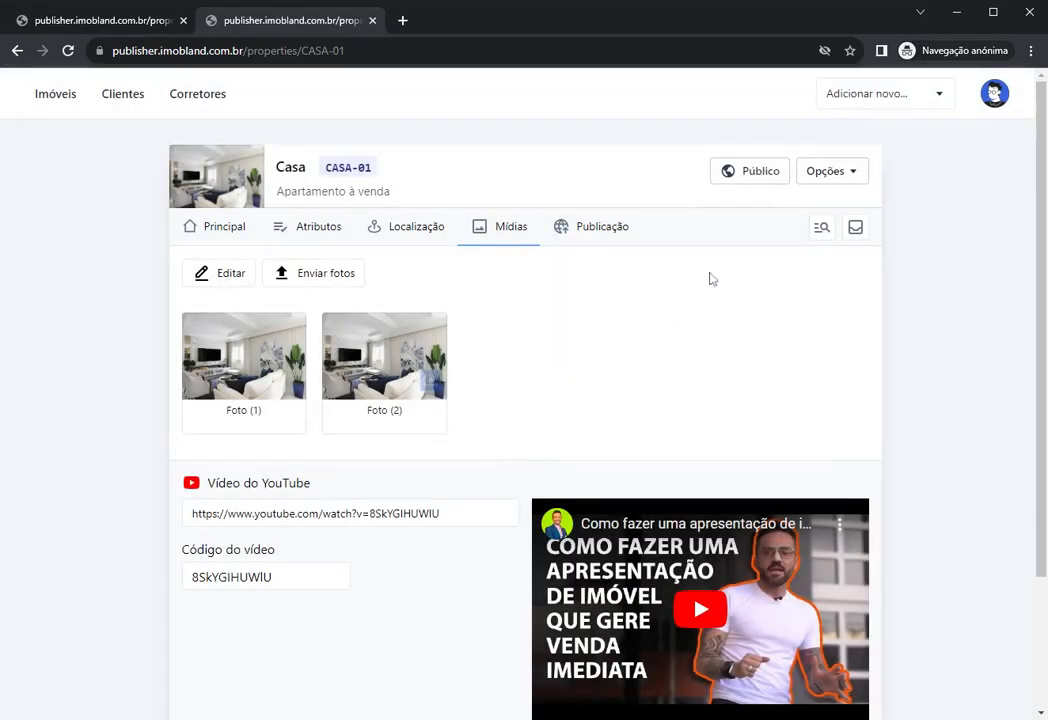
{"action": "left_click", "coordinate": [994, 93]}
Step: Set the watermark Posição to Centro in the app settings and save
{"action": "left_click", "coordinate": [879, 191]}
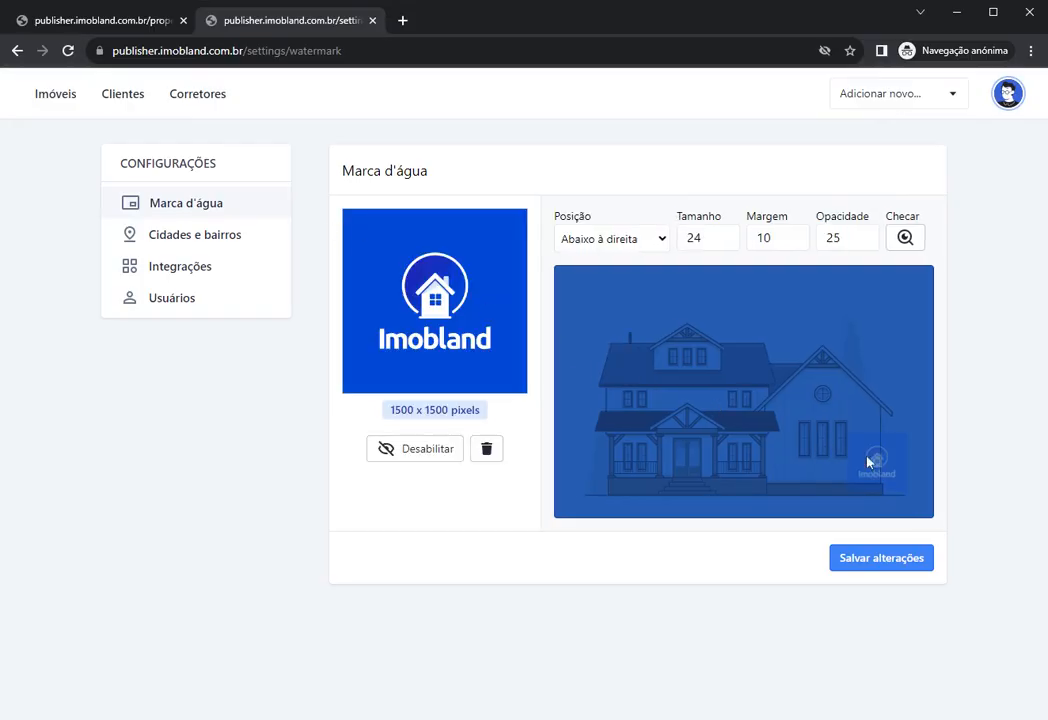
{"action": "left_click", "coordinate": [905, 238]}
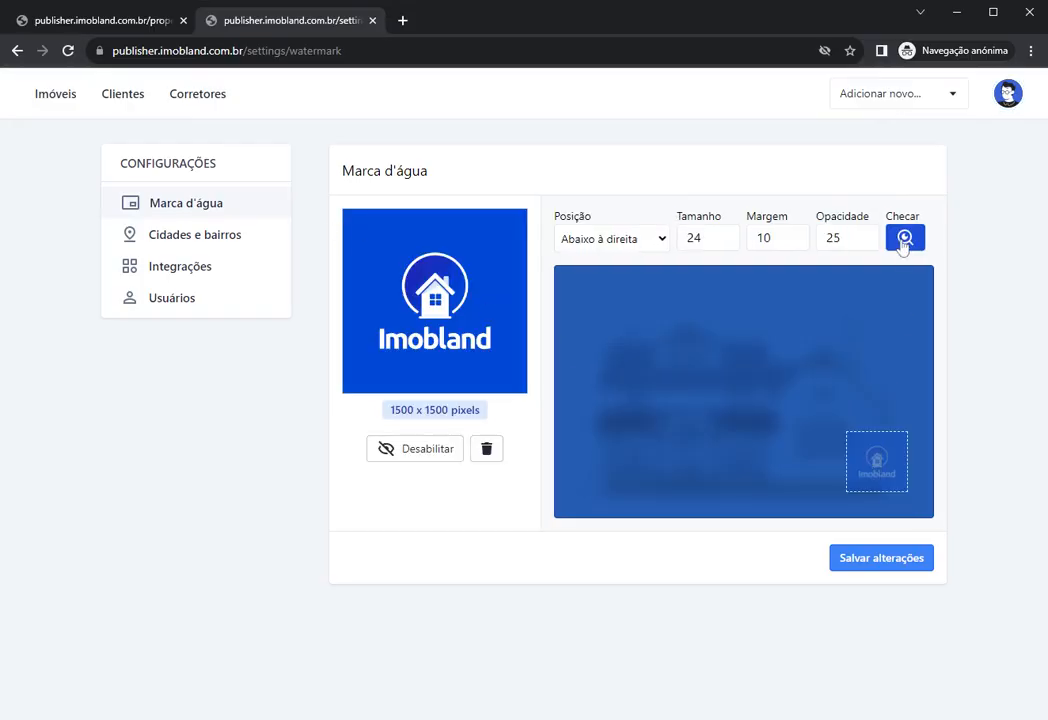
{"action": "left_click", "coordinate": [607, 246]}
{"action": "left_click", "coordinate": [601, 323]}
{"action": "left_click", "coordinate": [887, 563]}
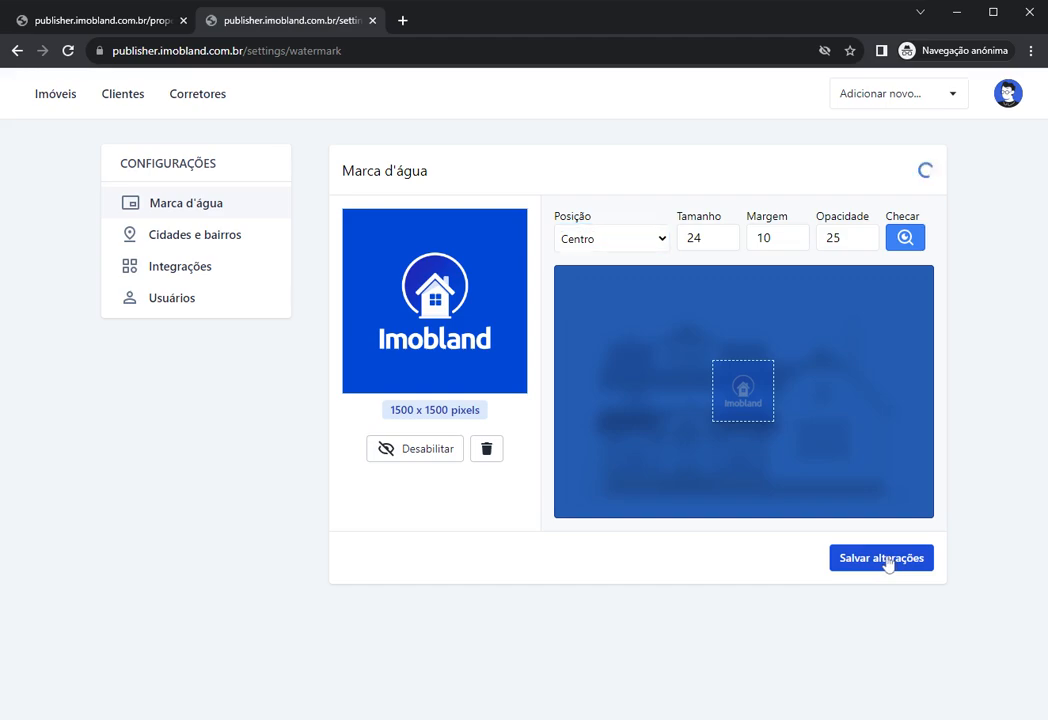
Step: Upload a new photo to CASA-01's Mídias tab
{"action": "left_click", "coordinate": [64, 104]}
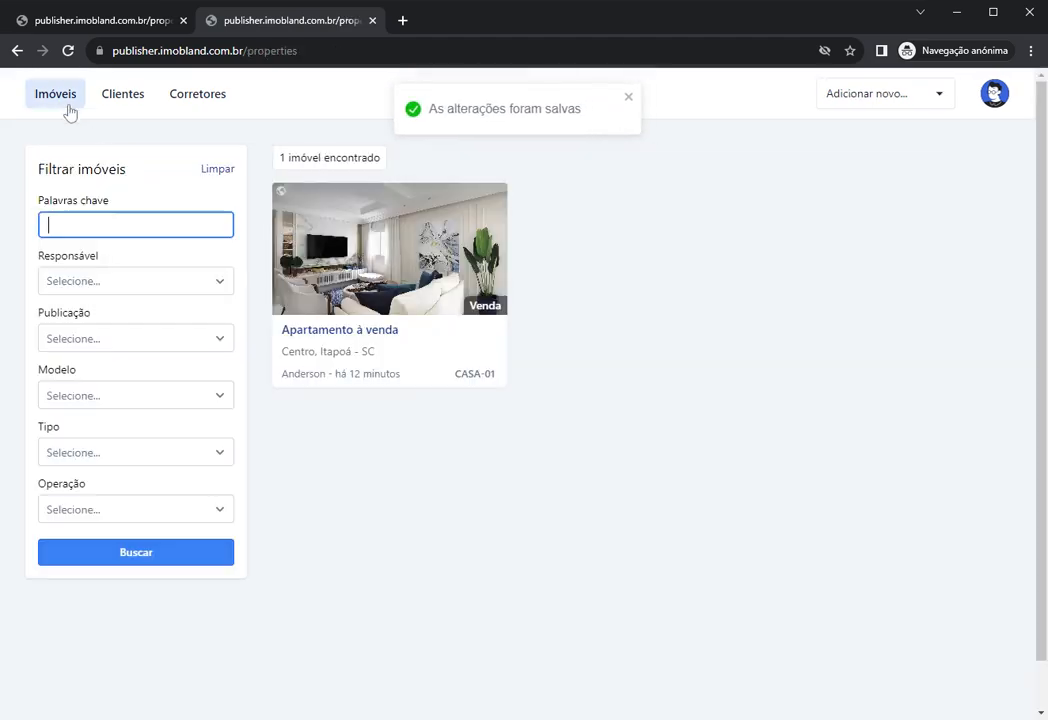
{"action": "left_click", "coordinate": [338, 240]}
{"action": "left_click", "coordinate": [505, 233]}
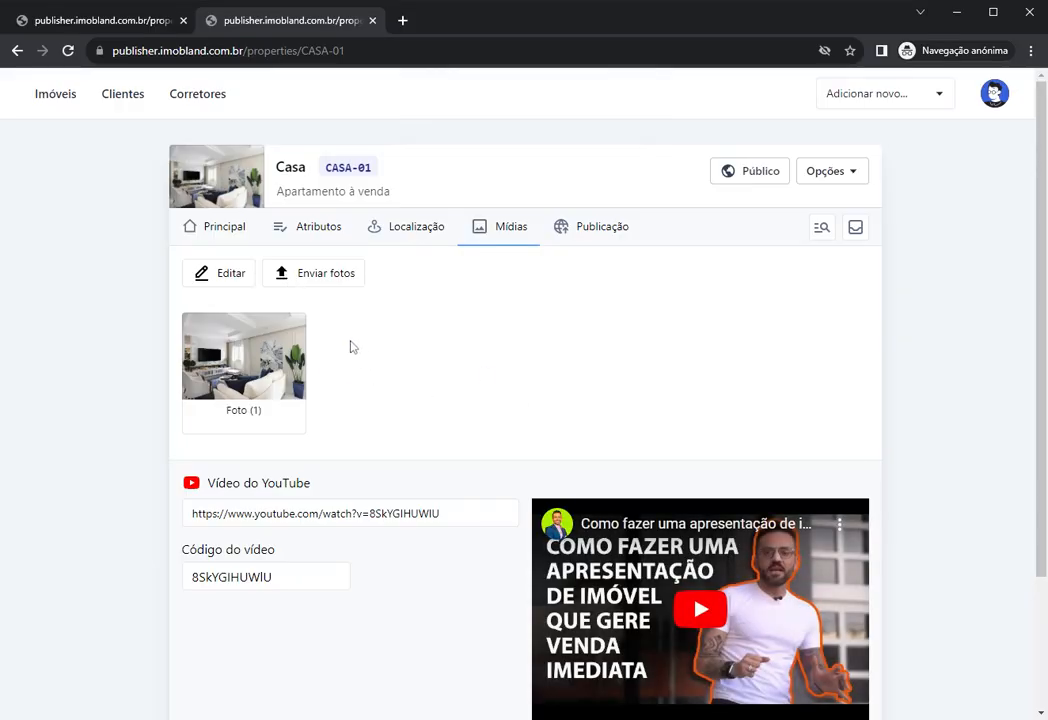
{"action": "scroll", "coordinate": [435, 342], "scroll_direction": "down", "scroll_amount": 3}
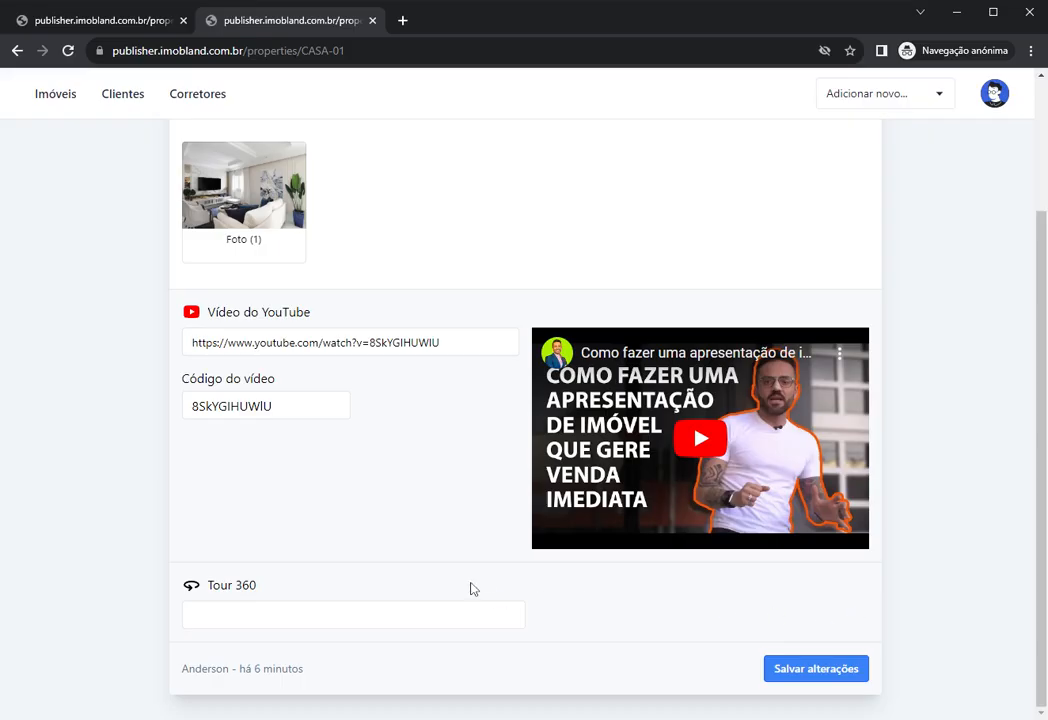
{"action": "scroll", "coordinate": [678, 664], "scroll_direction": "up", "scroll_amount": 3}
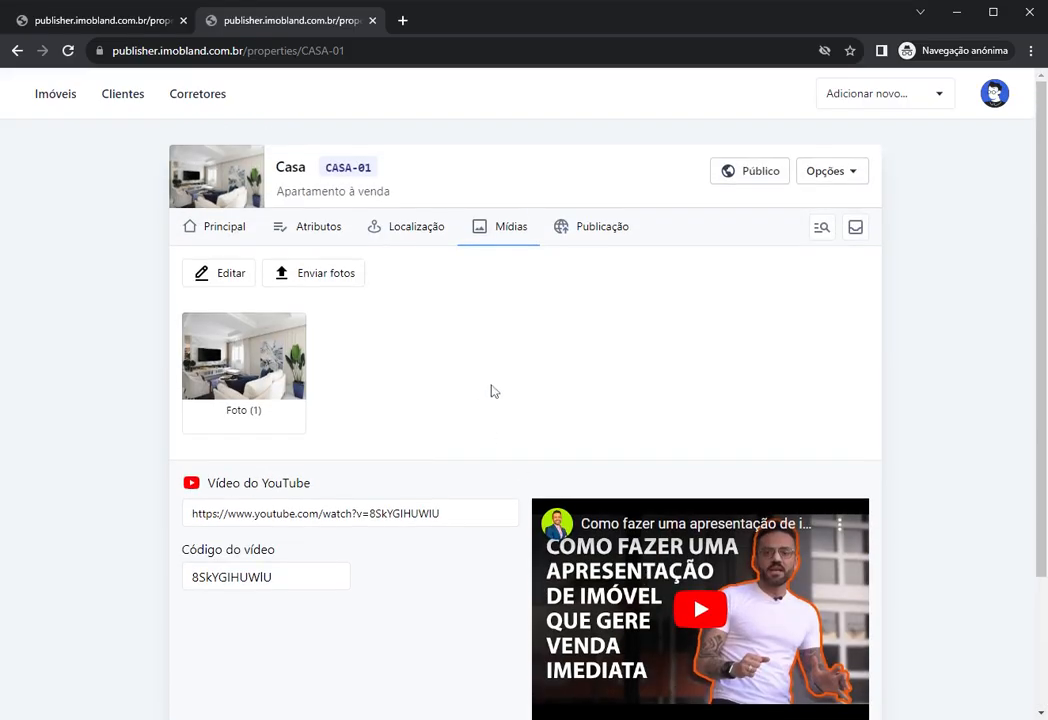
{"action": "left_click", "coordinate": [310, 285]}
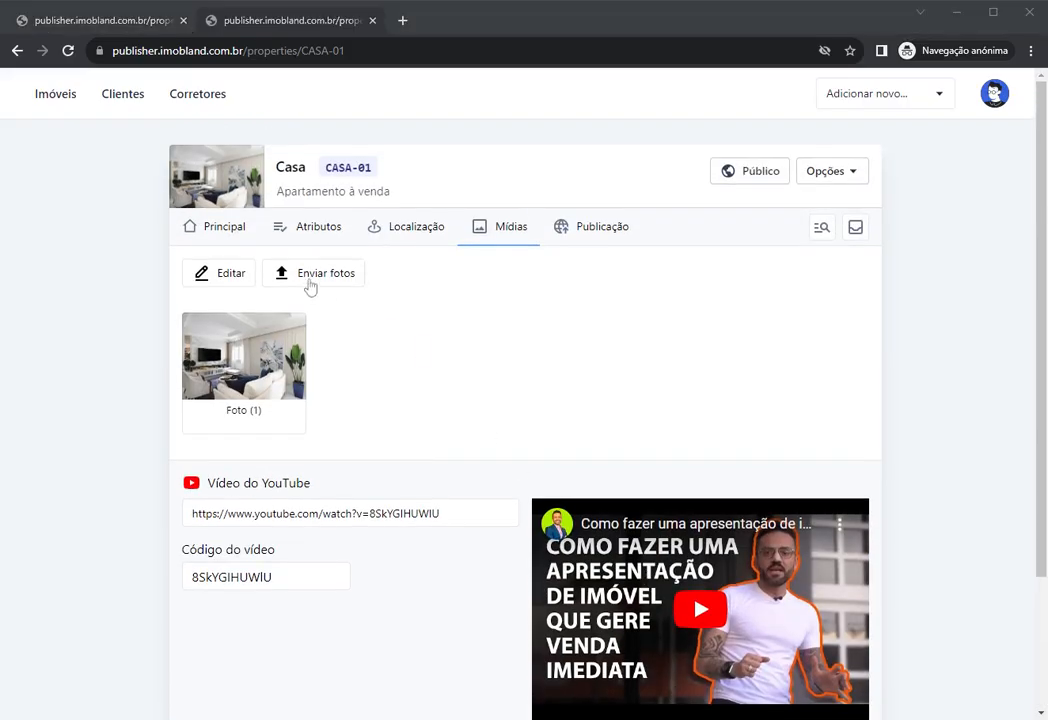
{"action": "double_click", "coordinate": [10, 215]}
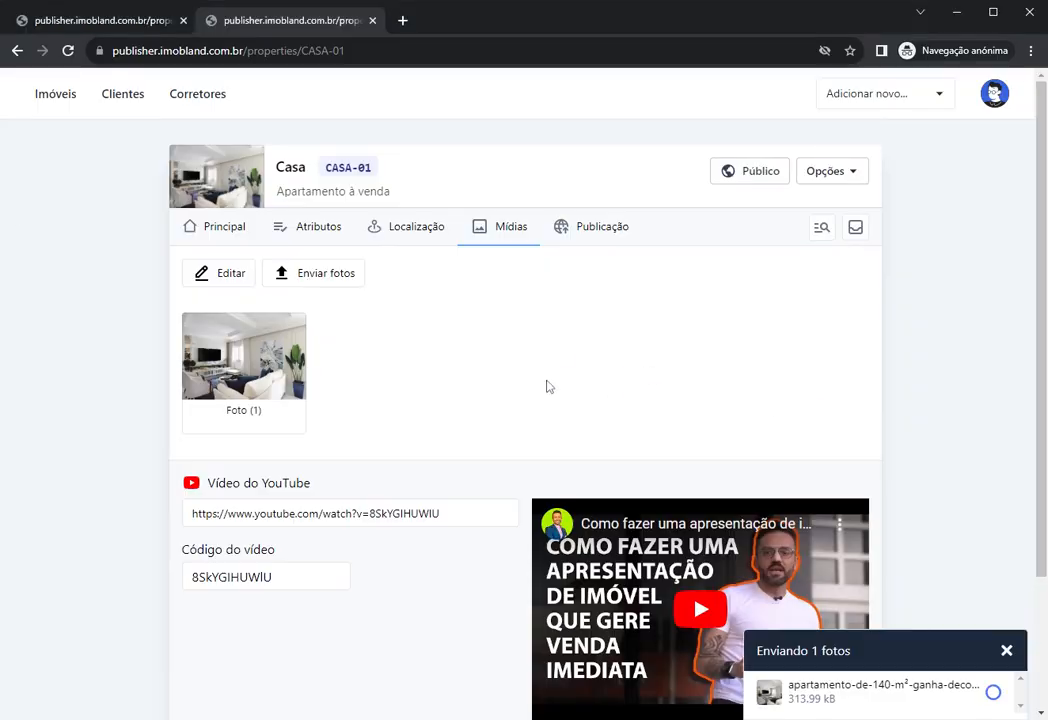
Step: Preview Foto (2) to confirm the logo is centred
{"action": "left_click", "coordinate": [406, 367]}
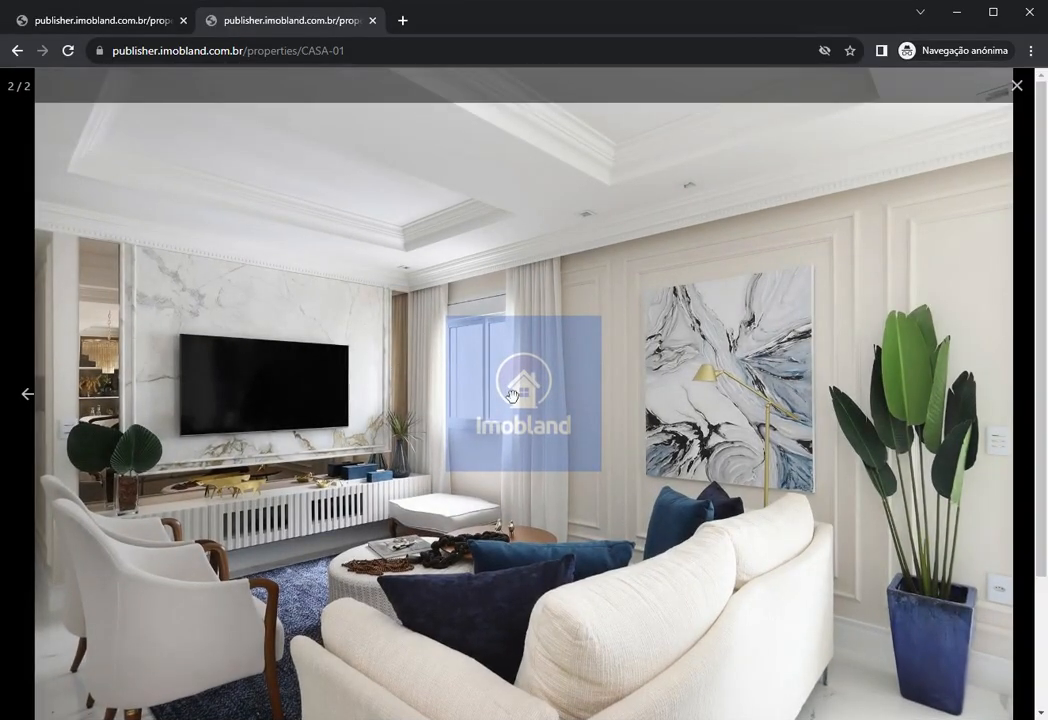
{"action": "left_click", "coordinate": [510, 393]}
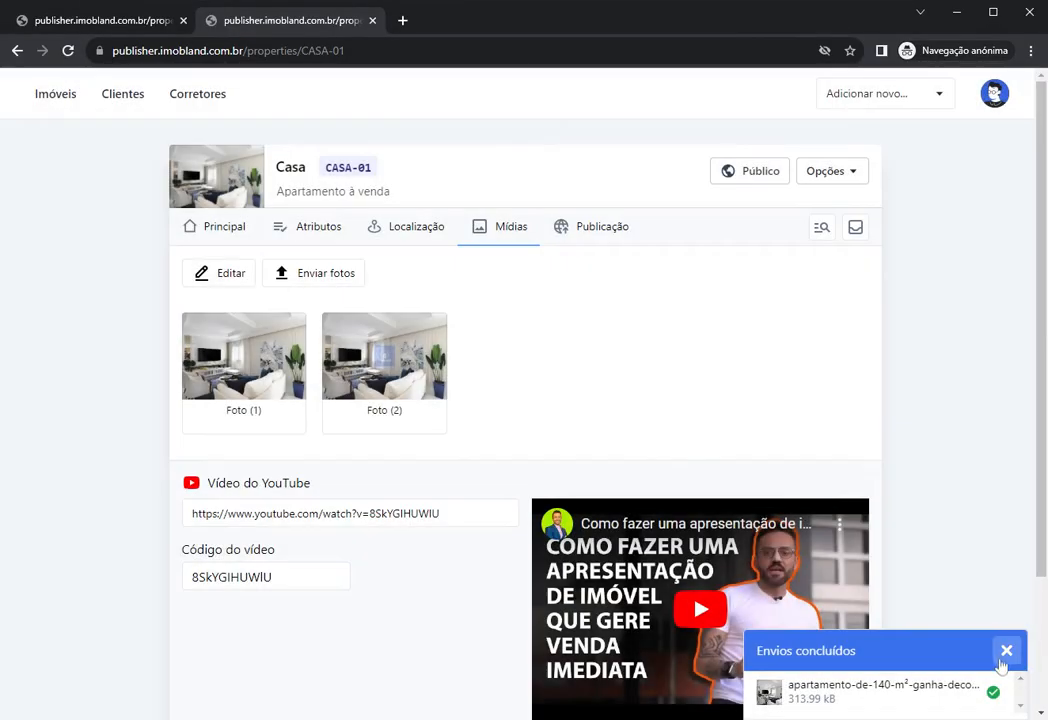
{"action": "left_click", "coordinate": [1006, 651]}
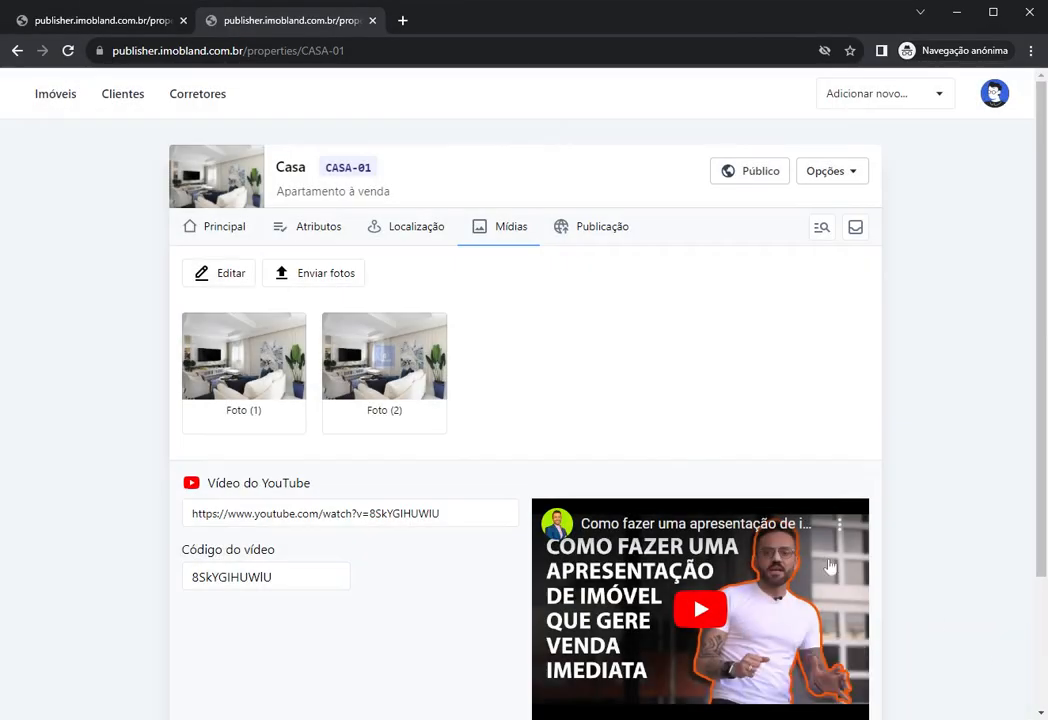
{"action": "left_click", "coordinate": [398, 375]}
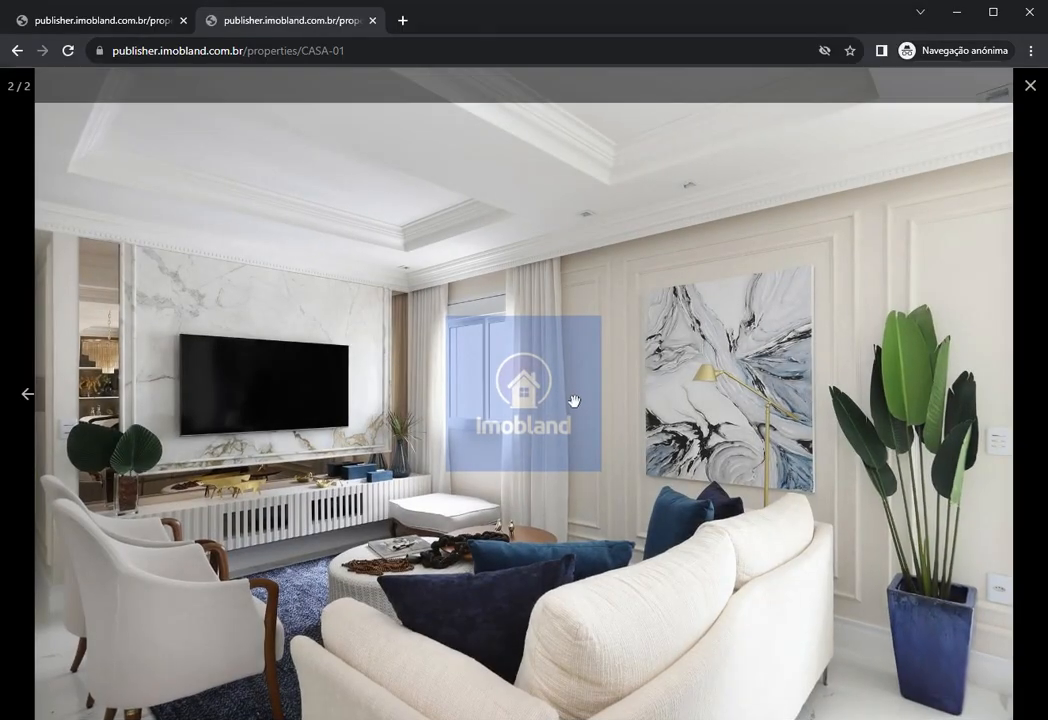
{"action": "left_click", "coordinate": [573, 401]}
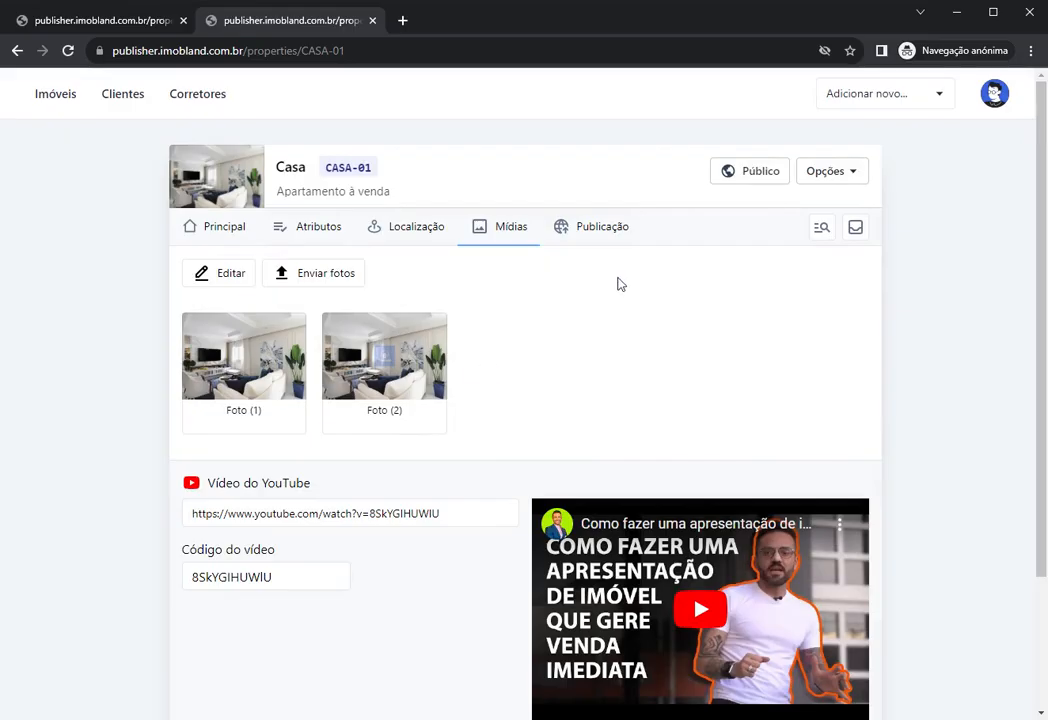
{"action": "left_click", "coordinate": [994, 93]}
Step: Turn off the watermark in the application settings and save
{"action": "left_click", "coordinate": [880, 206]}
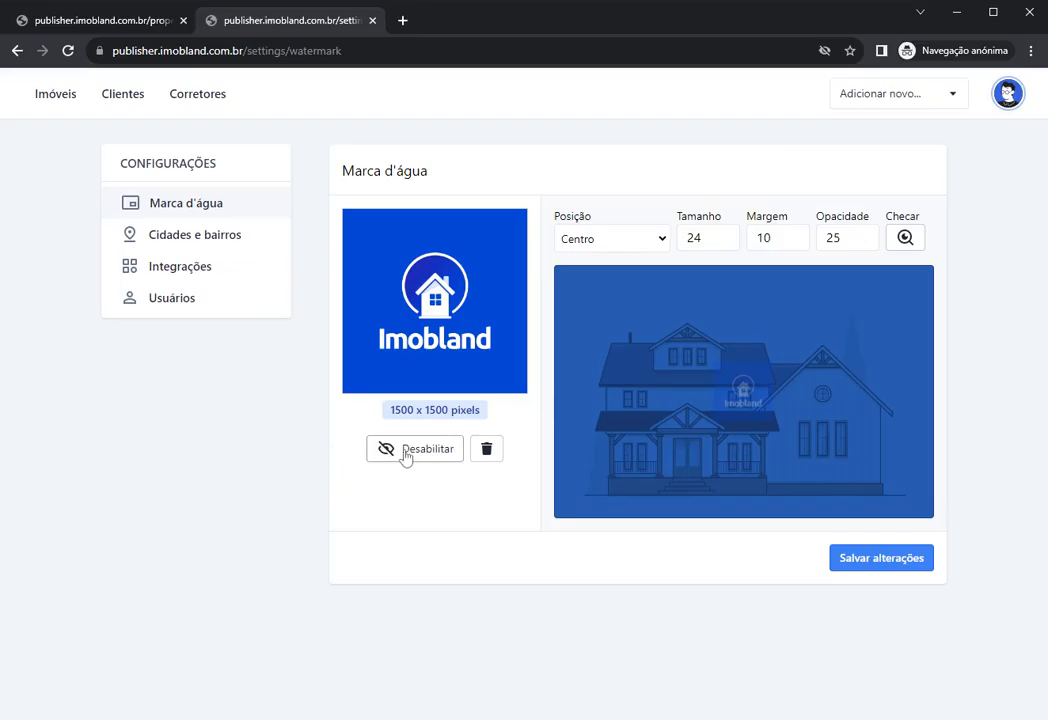
{"action": "left_click", "coordinate": [407, 458]}
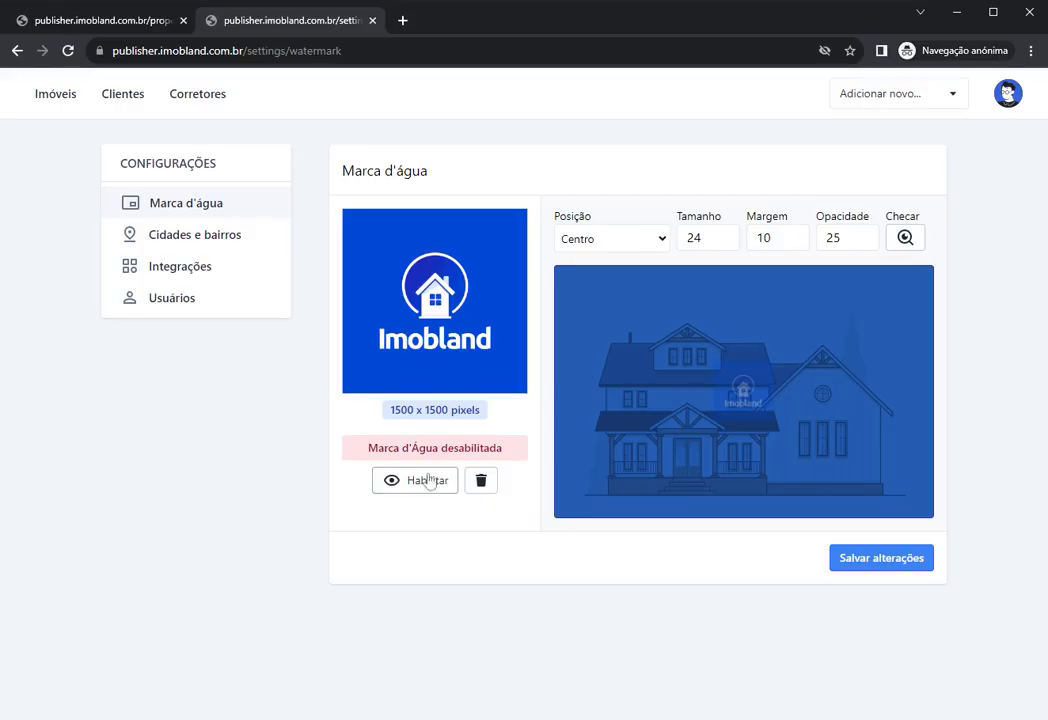
{"action": "left_click", "coordinate": [881, 559]}
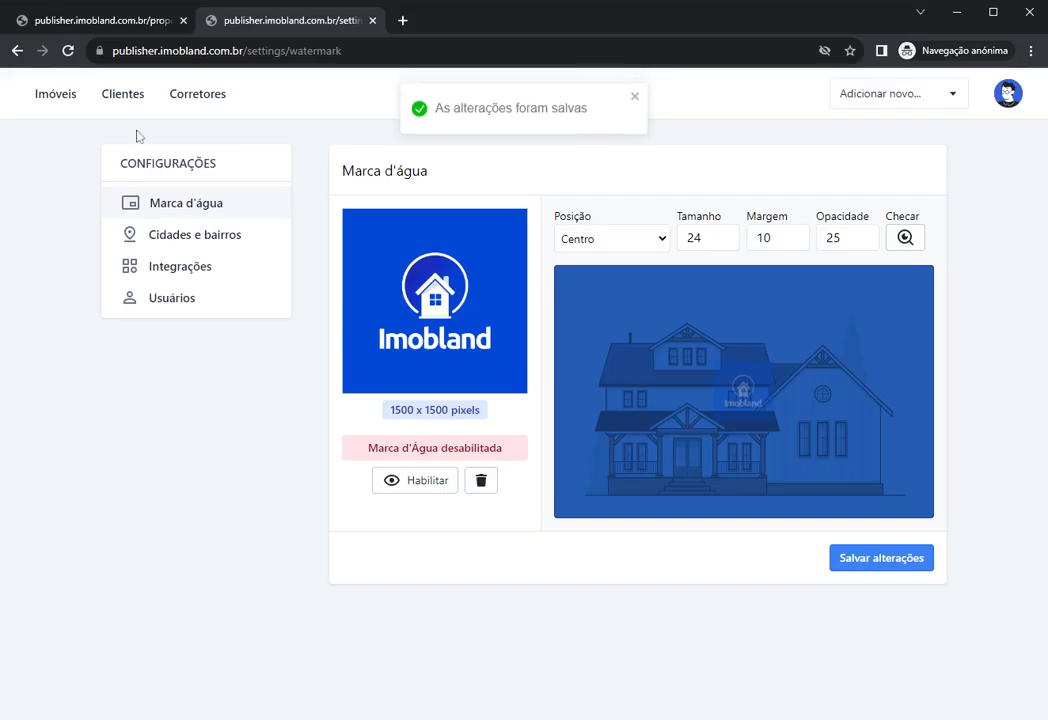
Step: Upload Foto (2) to CASA-01's Mídias, preview it, and save the property
{"action": "left_click", "coordinate": [64, 93]}
{"action": "left_click", "coordinate": [400, 222]}
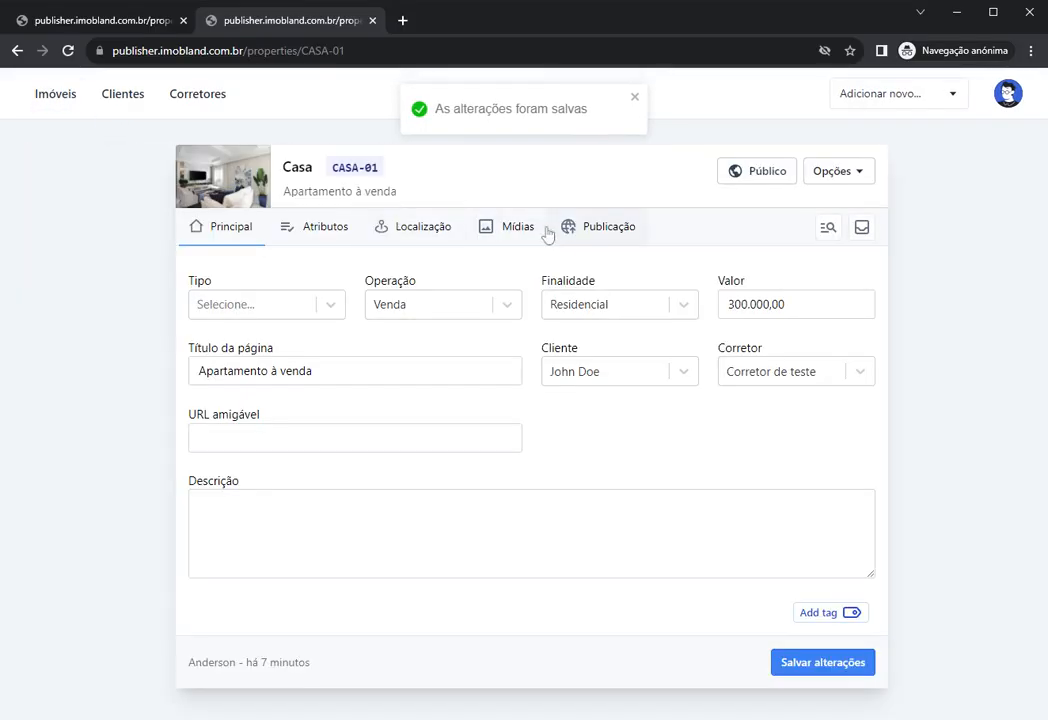
{"action": "left_click", "coordinate": [511, 230]}
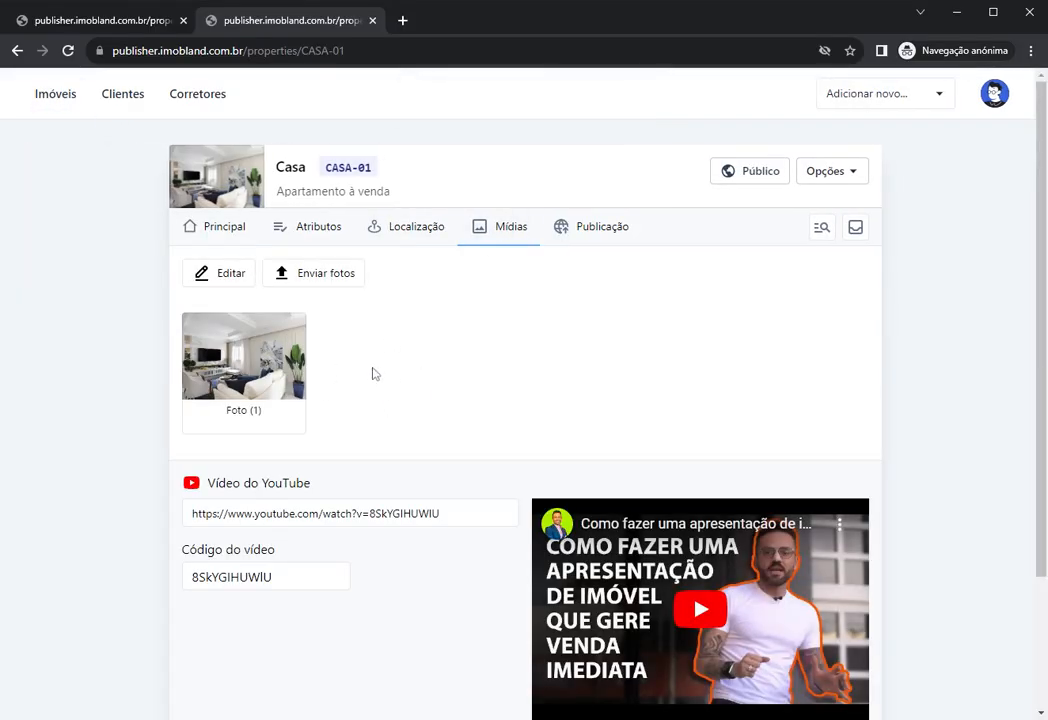
{"action": "left_click", "coordinate": [294, 280]}
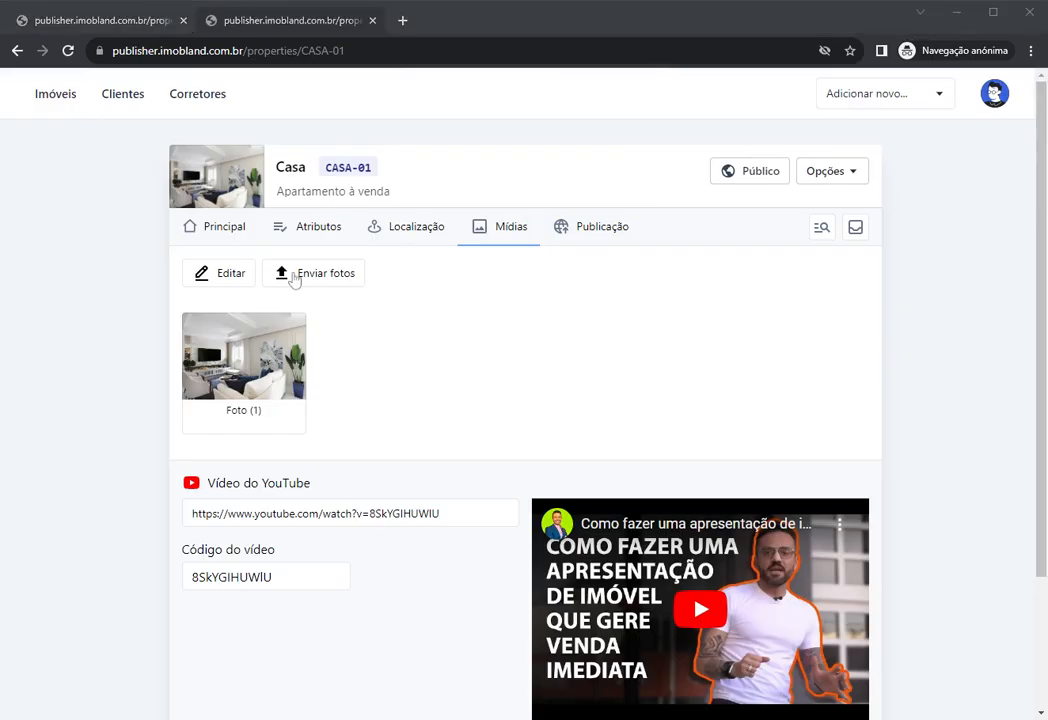
{"action": "double_click", "coordinate": [471, 332]}
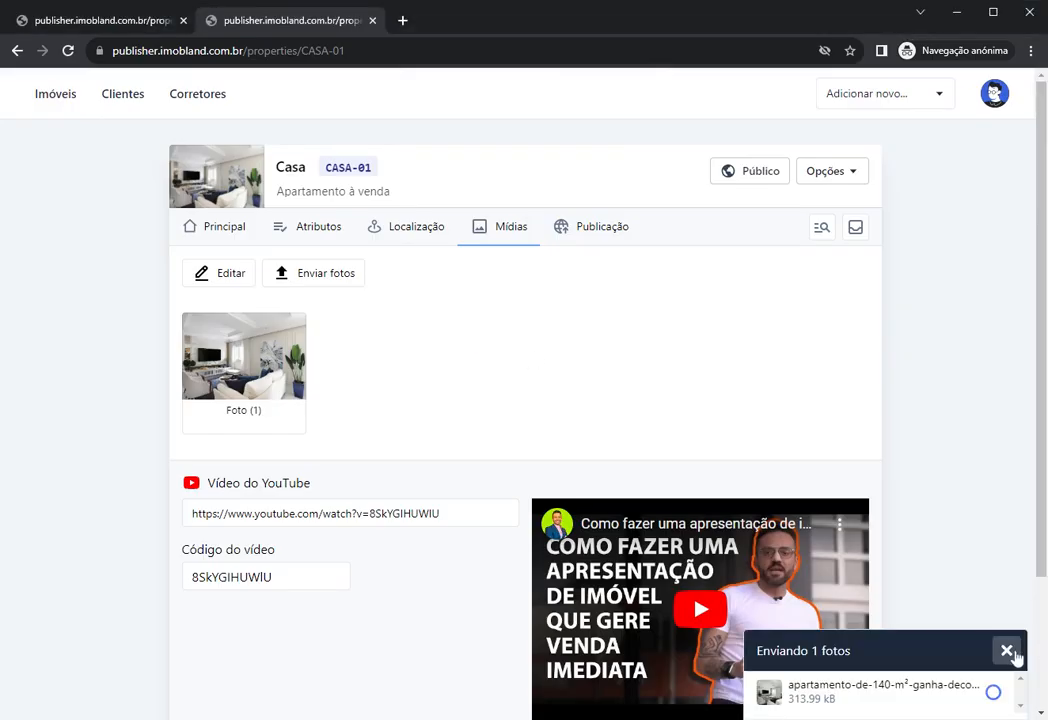
{"action": "left_click", "coordinate": [1007, 651]}
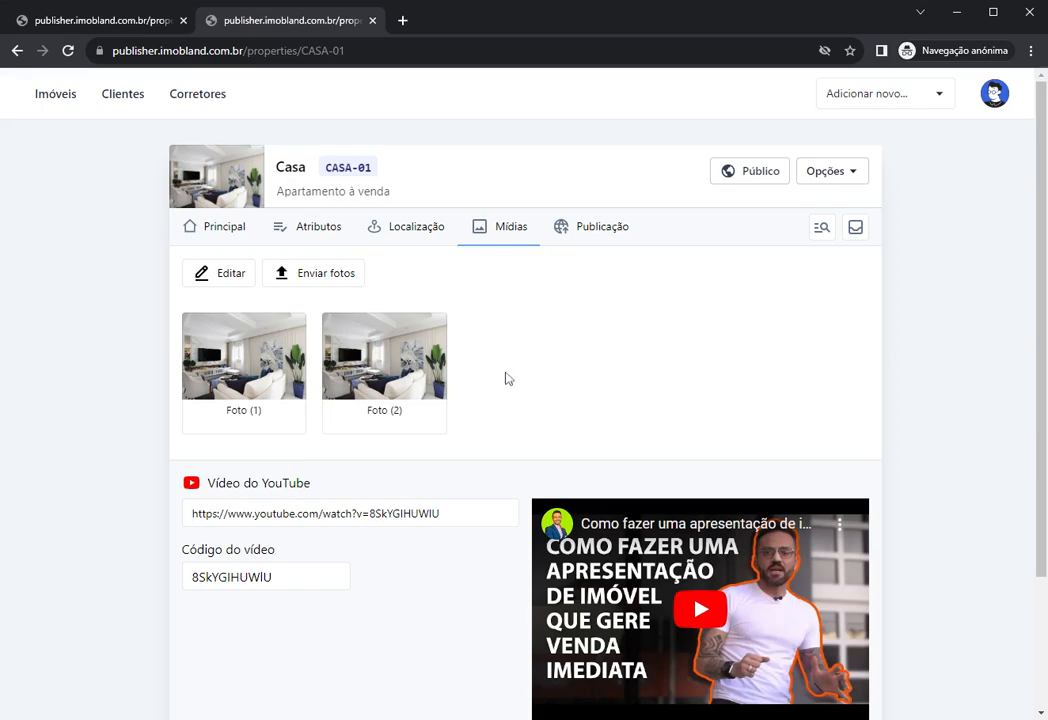
{"action": "left_click", "coordinate": [373, 382]}
{"action": "left_click", "coordinate": [481, 422]}
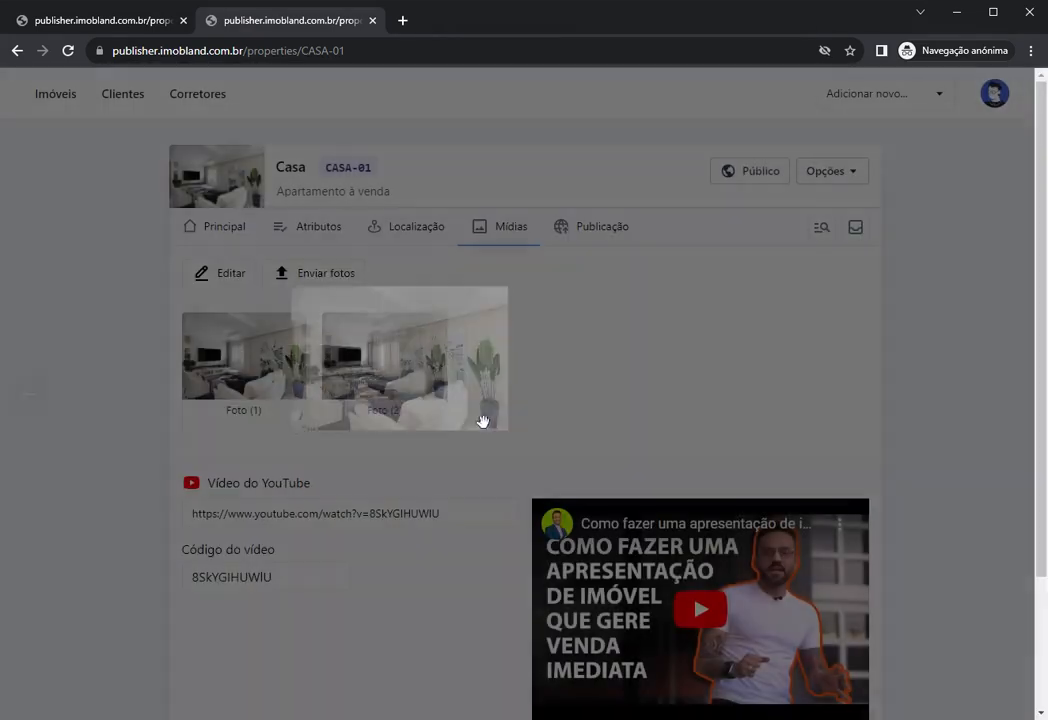
{"action": "scroll", "coordinate": [622, 381], "scroll_direction": "down", "scroll_amount": 2}
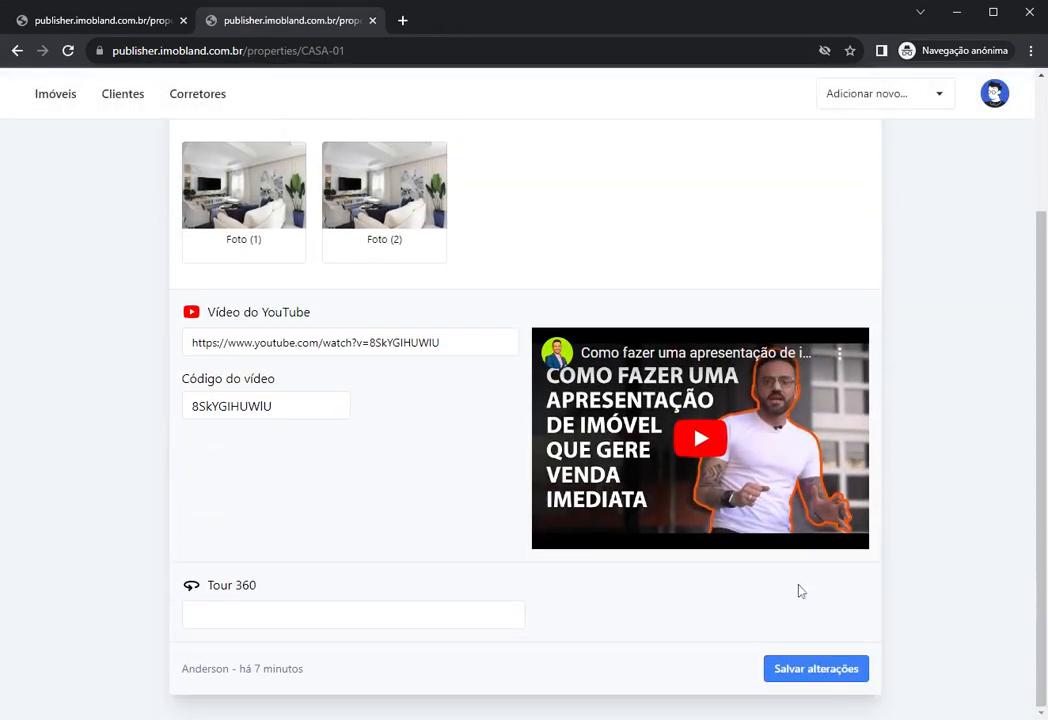
{"action": "left_click", "coordinate": [818, 673]}
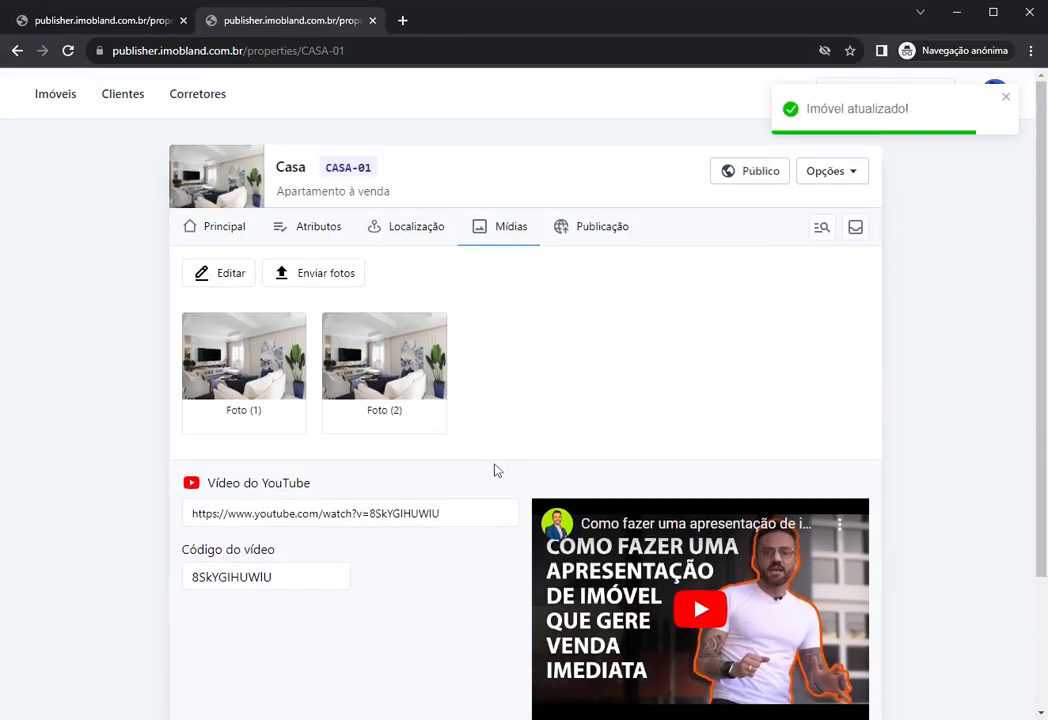
{"action": "left_click", "coordinate": [230, 238]}
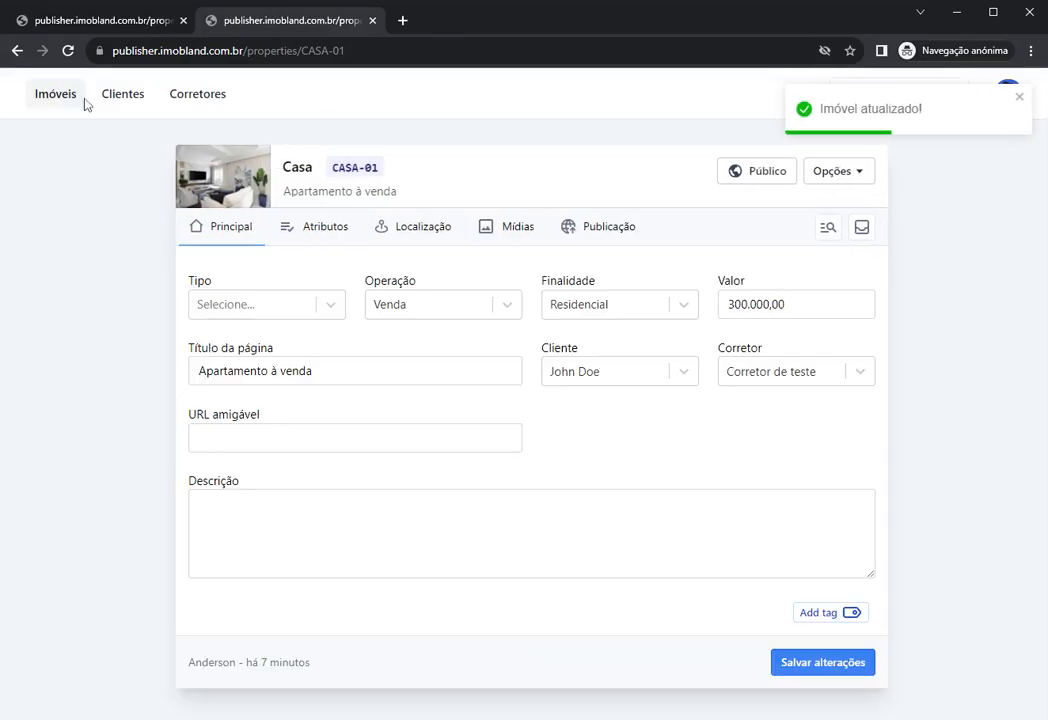
{"action": "left_click", "coordinate": [60, 95]}
{"action": "left_click", "coordinate": [478, 160]}
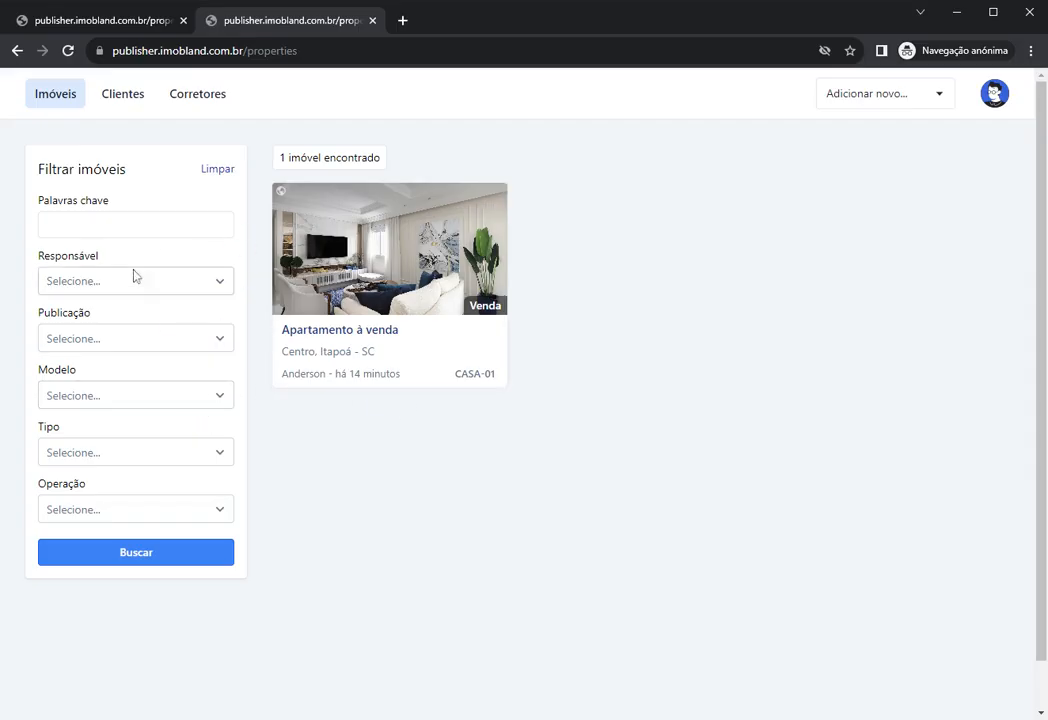
{"action": "left_click", "coordinate": [160, 226]}
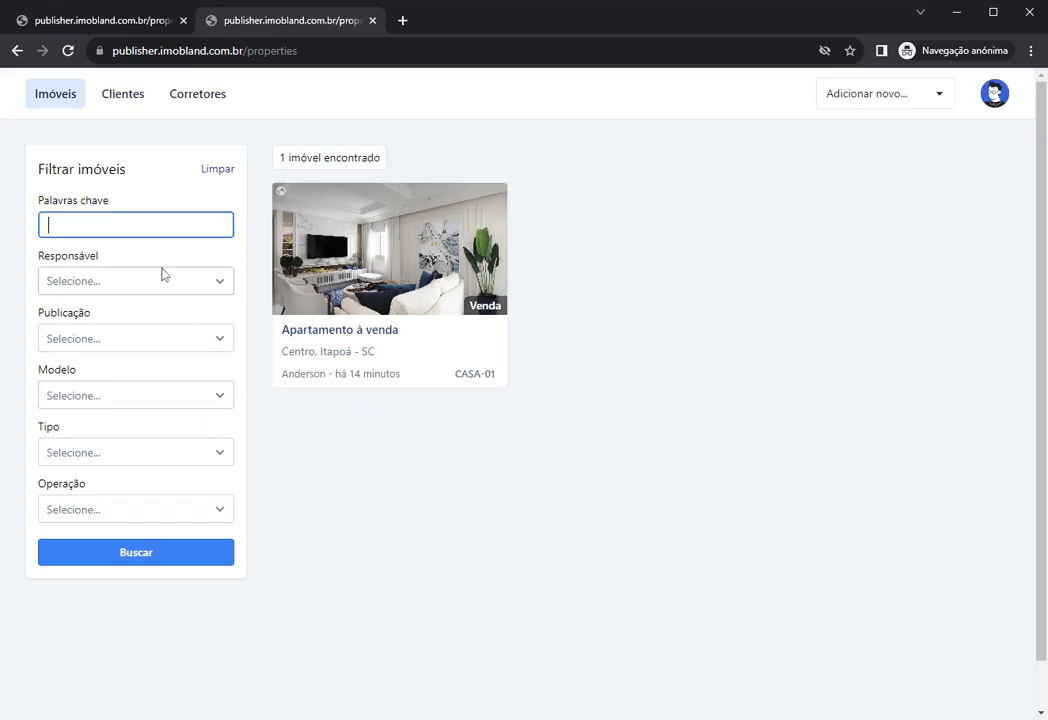
{"action": "left_click", "coordinate": [260, 282]}
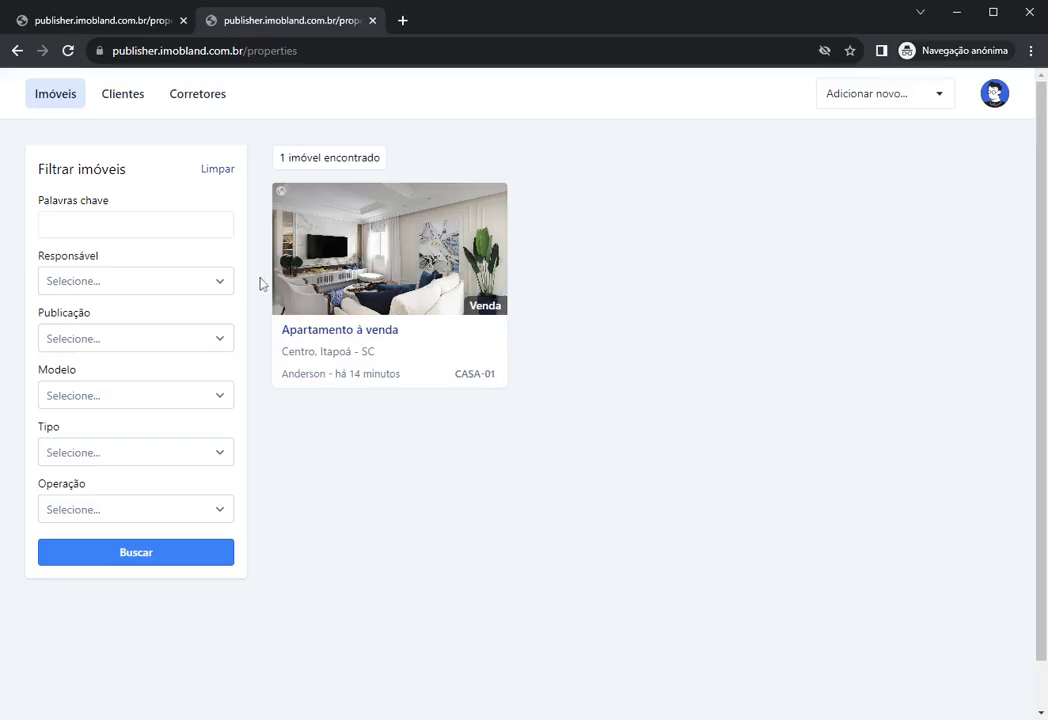
{"action": "left_click", "coordinate": [208, 226]}
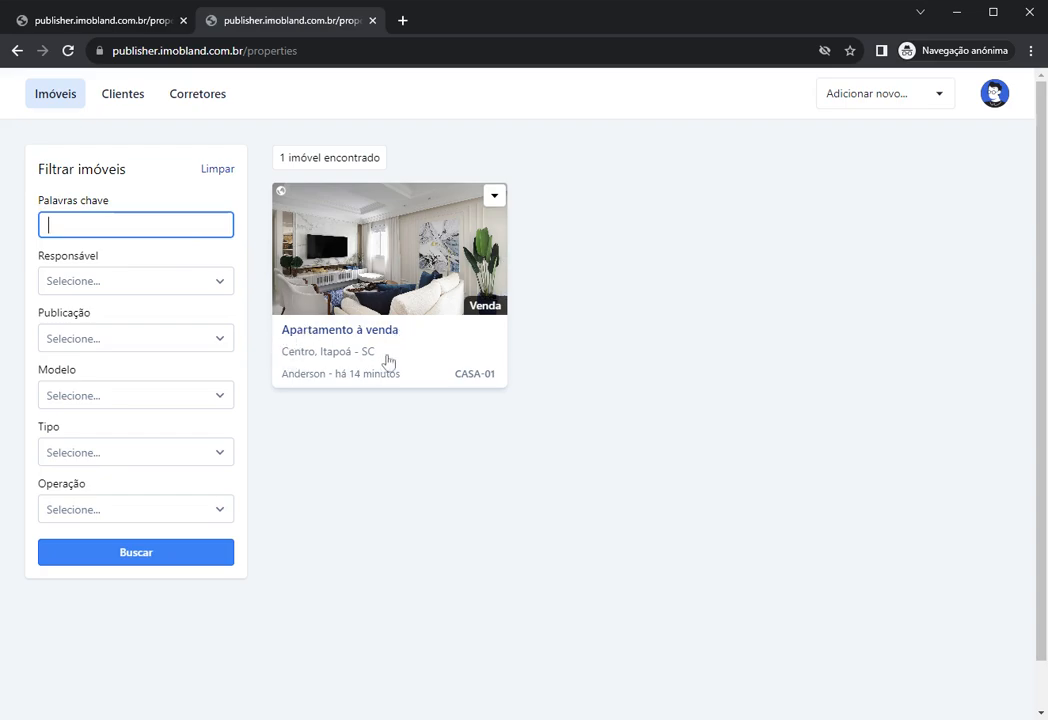
{"action": "left_click", "coordinate": [442, 321]}
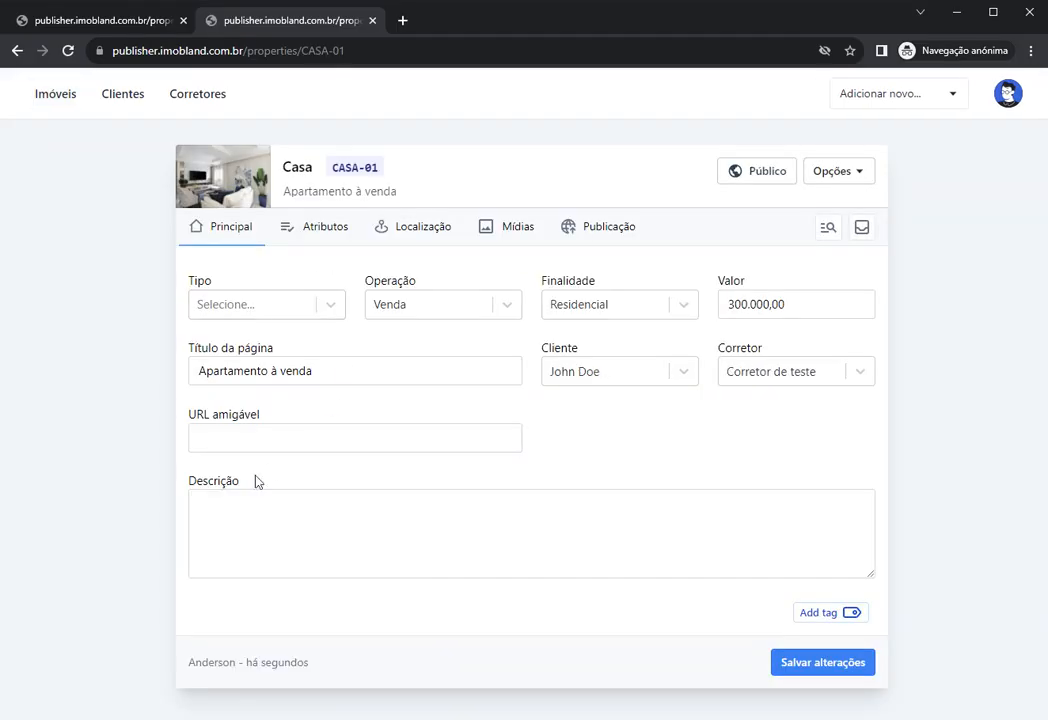
{"action": "left_click", "coordinate": [259, 510]}
{"action": "left_click", "coordinate": [262, 438]}
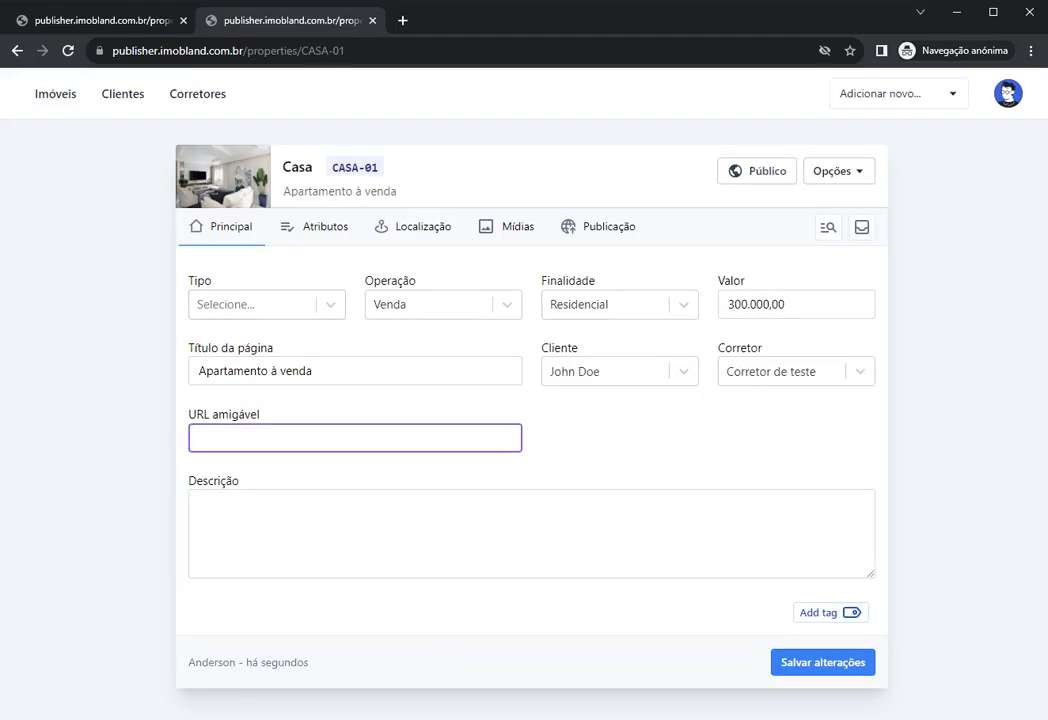
{"action": "left_click", "coordinate": [232, 230]}
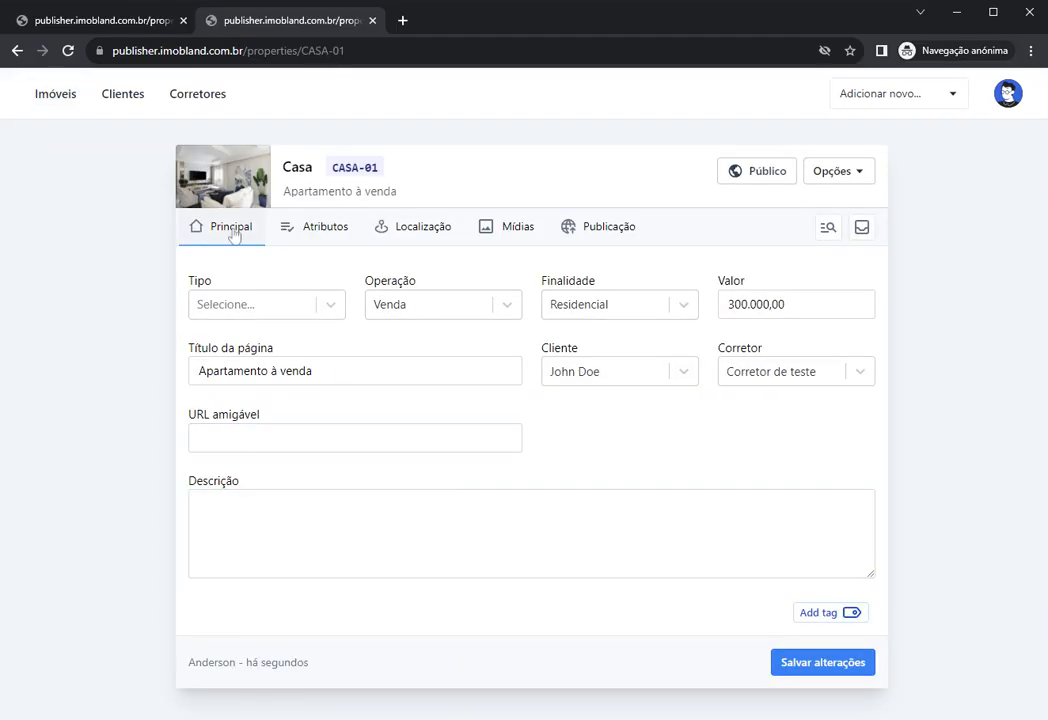
{"action": "left_click", "coordinate": [58, 96]}
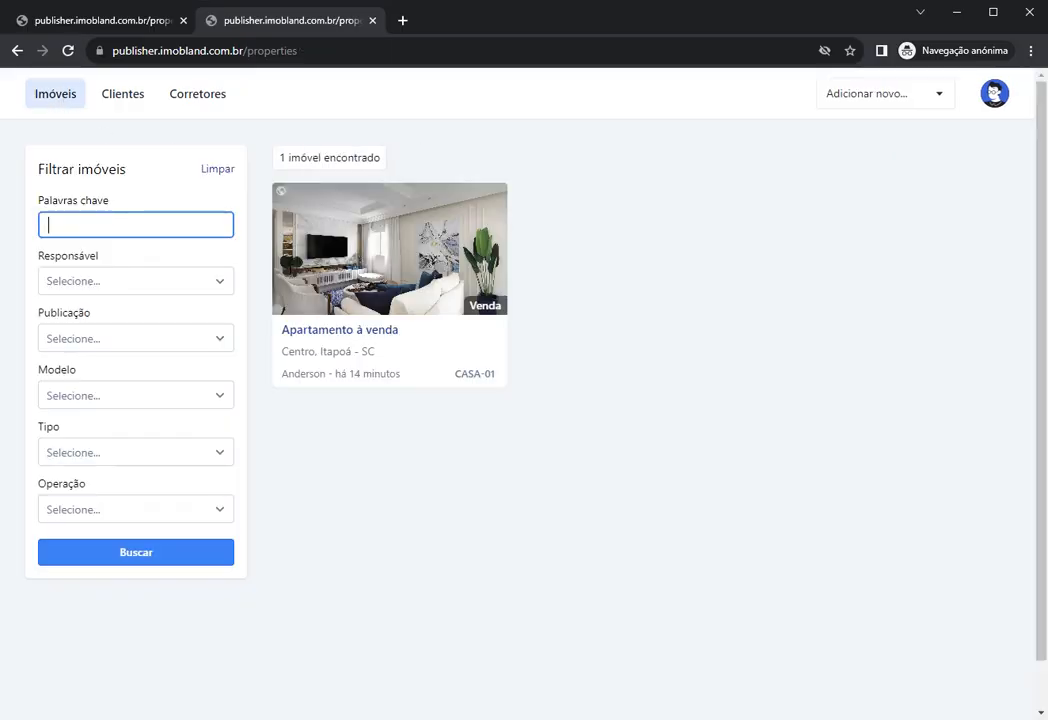
{"action": "type", "text": "apartamento"}
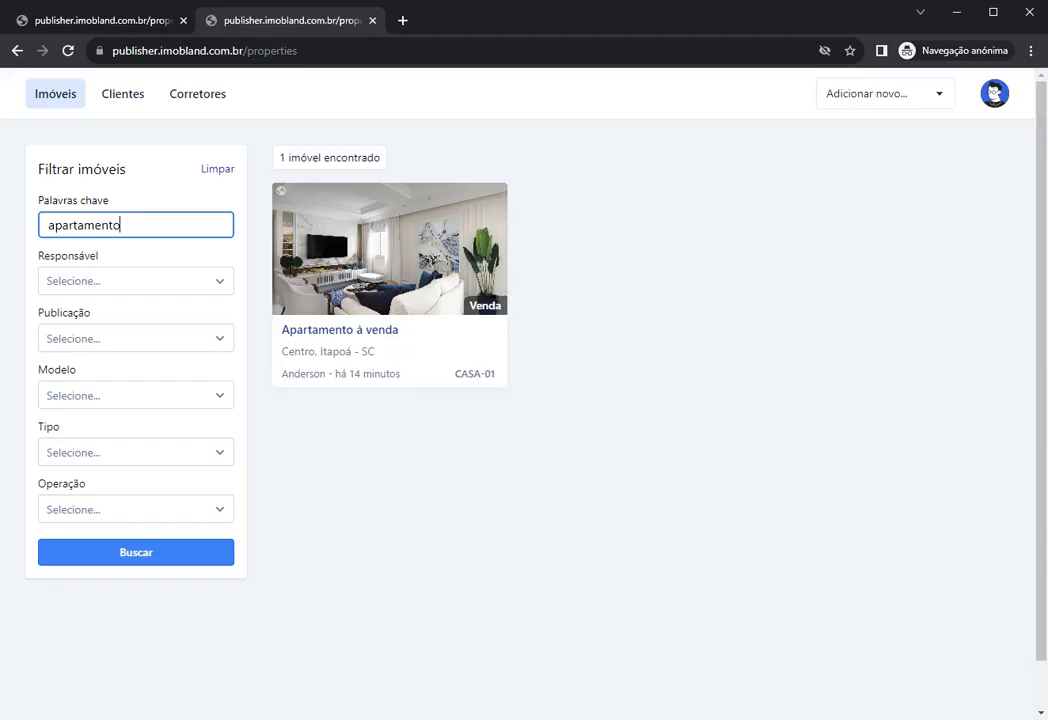
{"action": "key", "text": "ctrl+a"}
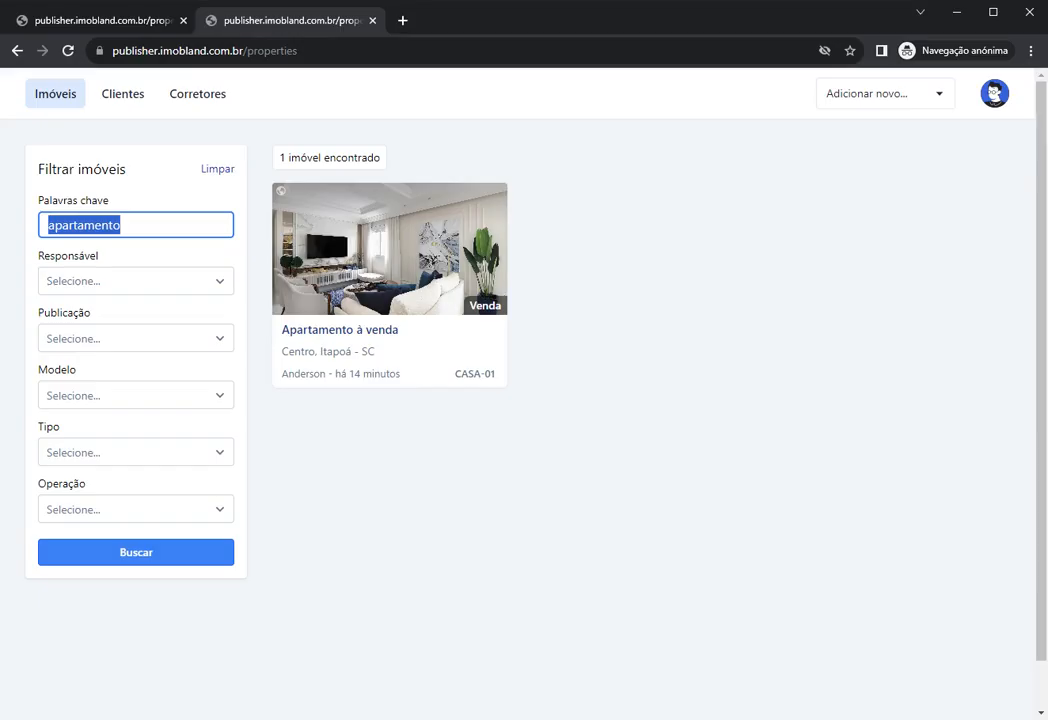
{"action": "type", "text": "test"}
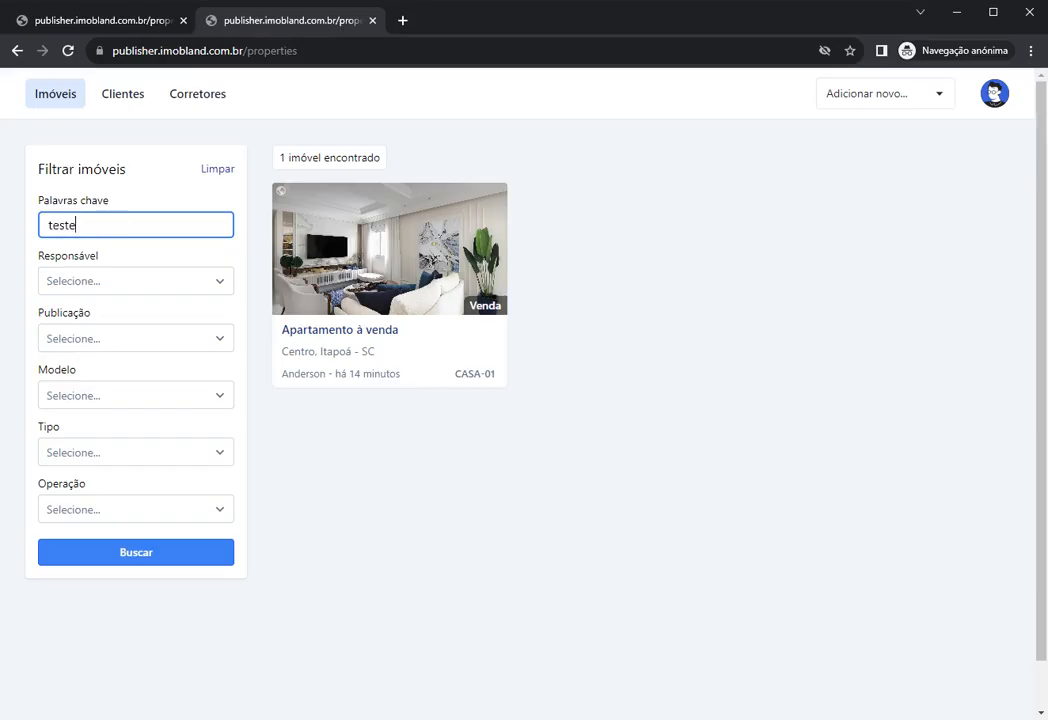
{"action": "type", "text": "e"}
Step: Delete the street name 'Teste' from CASA-01's Localização and save
{"action": "left_click", "coordinate": [390, 250]}
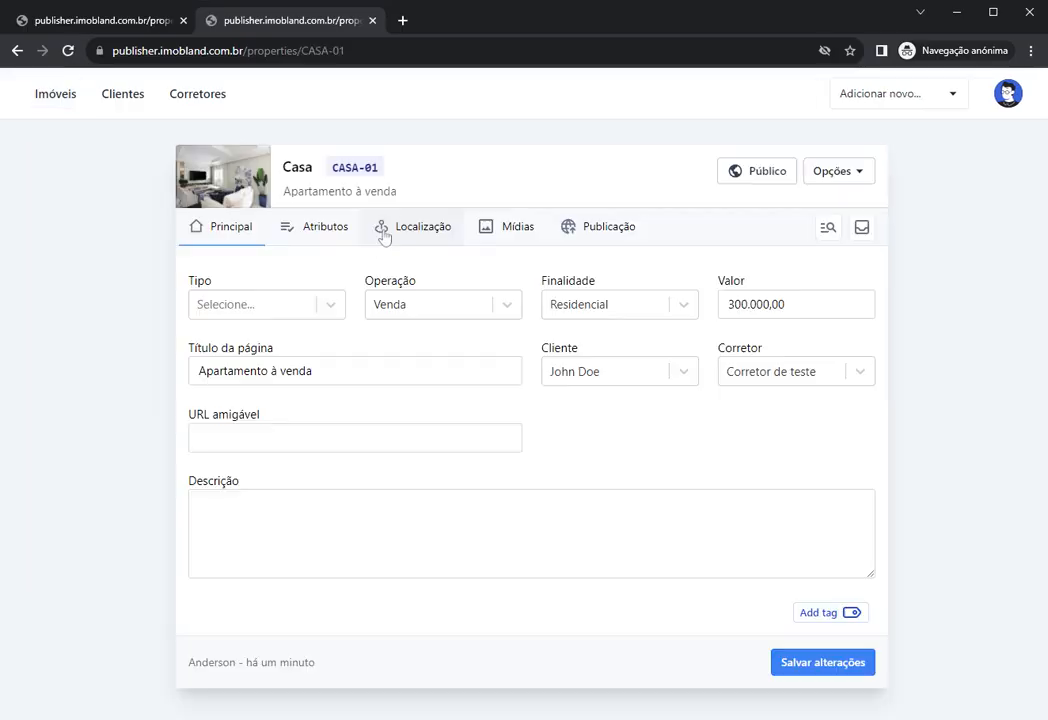
{"action": "left_click", "coordinate": [323, 237]}
{"action": "left_click", "coordinate": [390, 230]}
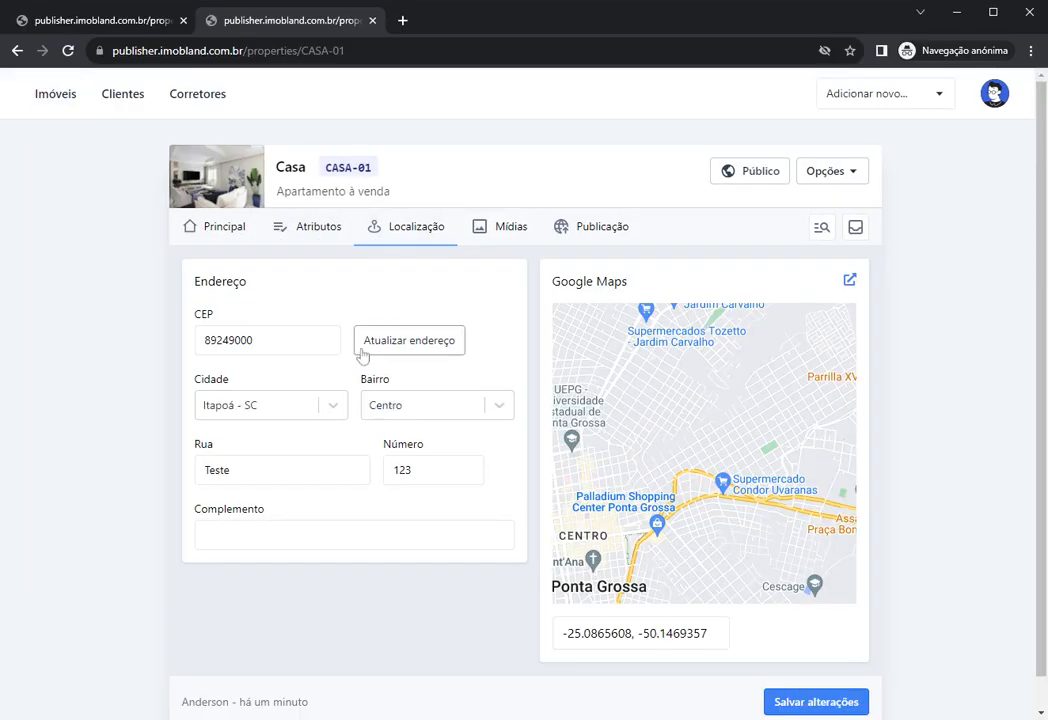
{"action": "left_click_drag", "start_coordinate": [252, 470], "coordinate": [97, 475]}
{"action": "key", "text": "BackSpace"}
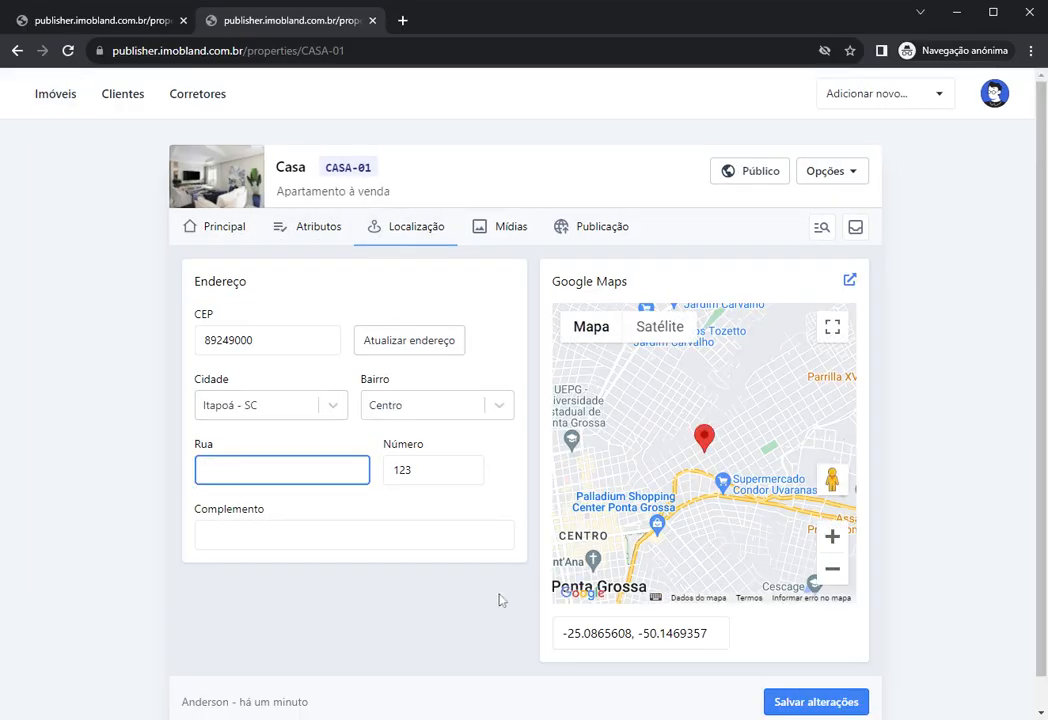
{"action": "scroll", "coordinate": [812, 650], "scroll_direction": "down", "scroll_amount": 1}
{"action": "left_click", "coordinate": [781, 670]}
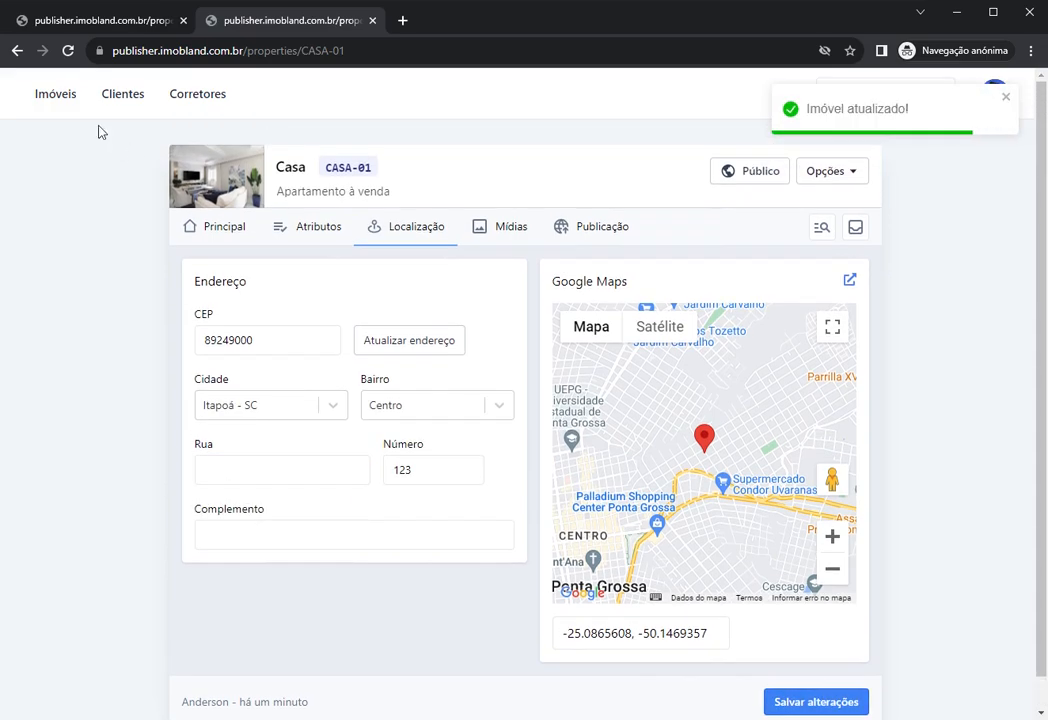
Step: Search the property list for 'teste', then clear the filters
{"action": "left_click", "coordinate": [55, 93]}
{"action": "type", "text": "t"}
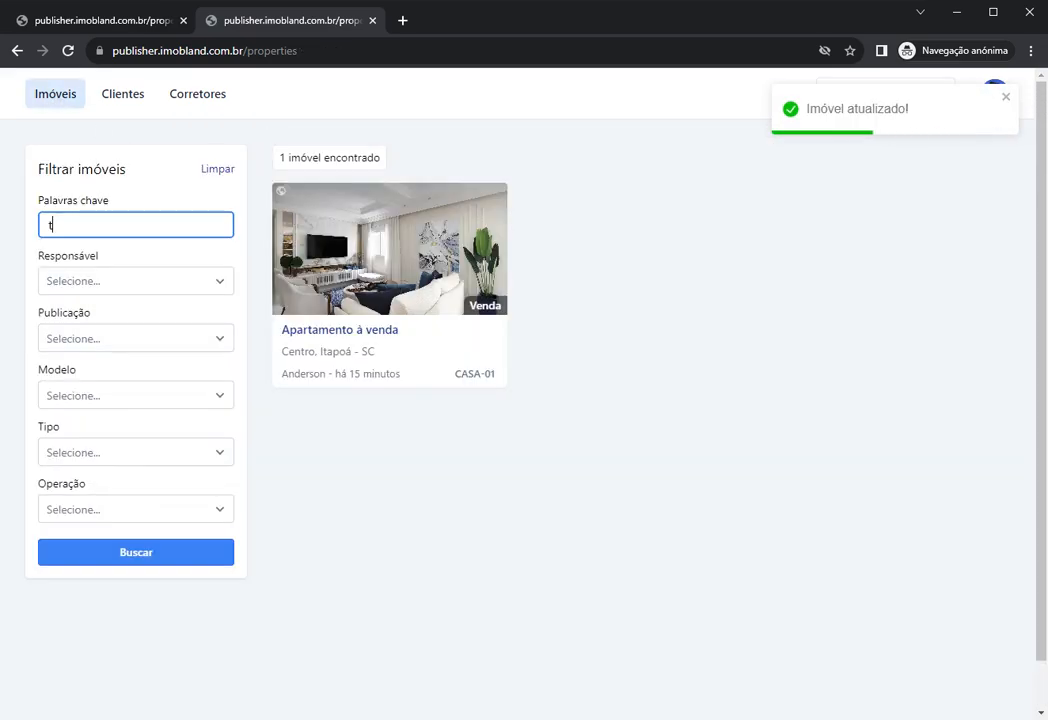
{"action": "type", "text": "este"}
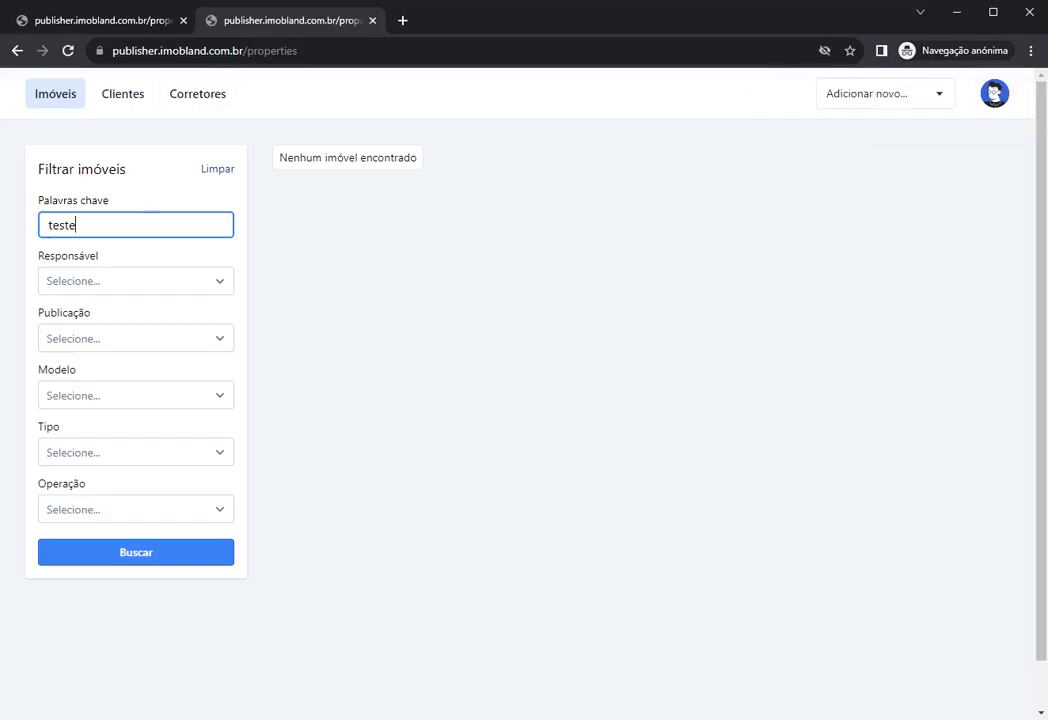
{"action": "key", "text": "ctrl+a"}
{"action": "left_click", "coordinate": [349, 250]}
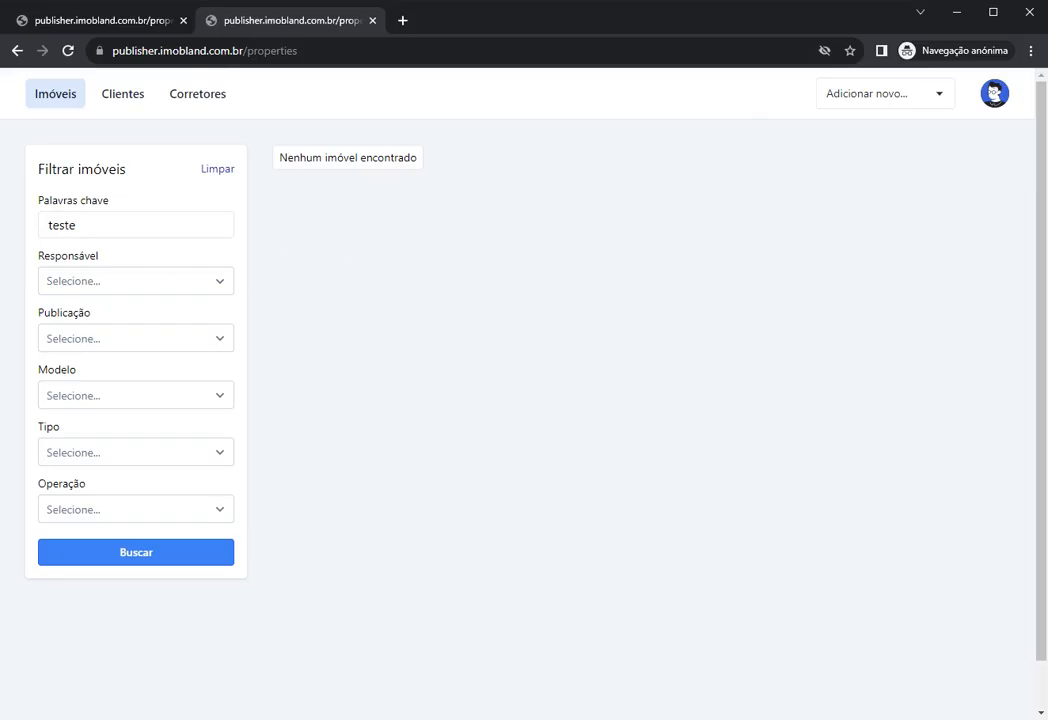
{"action": "double_click", "coordinate": [165, 226]}
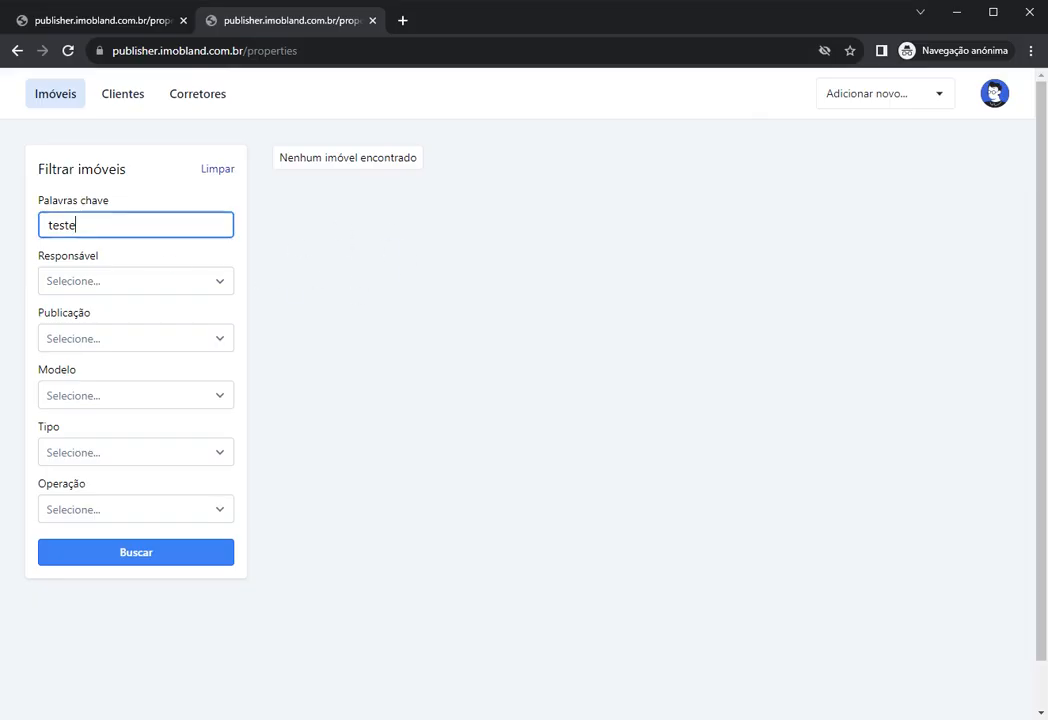
{"action": "left_click", "coordinate": [218, 170]}
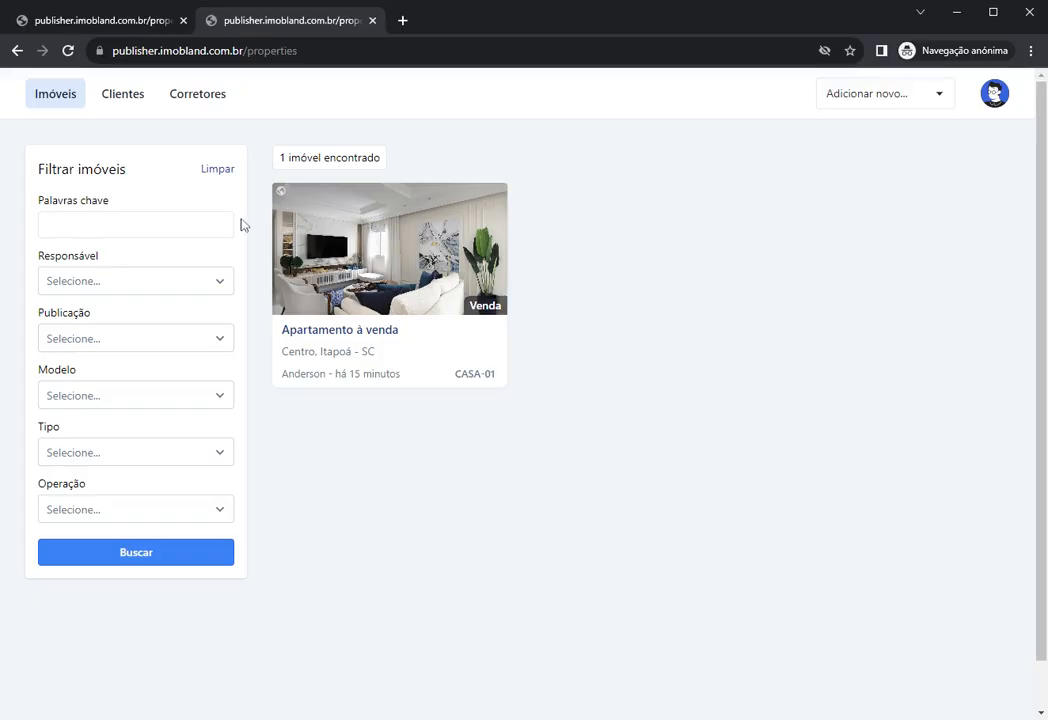
Step: Make CASA-01 private from its options menu and return to Imóveis
{"action": "left_click", "coordinate": [279, 205]}
{"action": "left_click", "coordinate": [840, 173]}
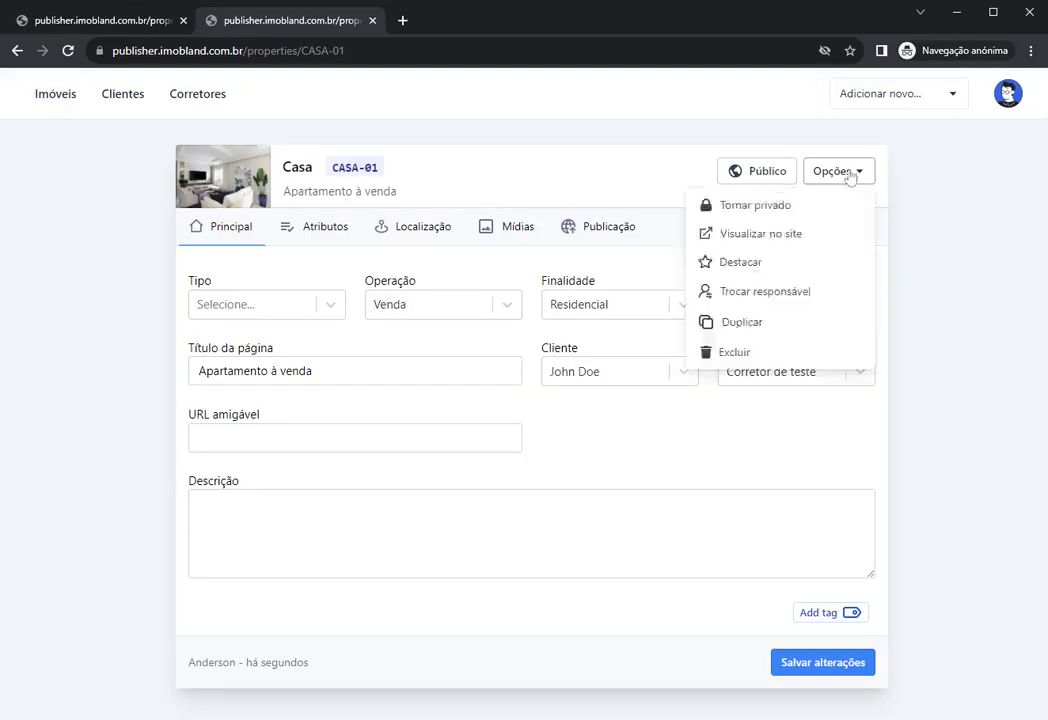
{"action": "left_click", "coordinate": [754, 210]}
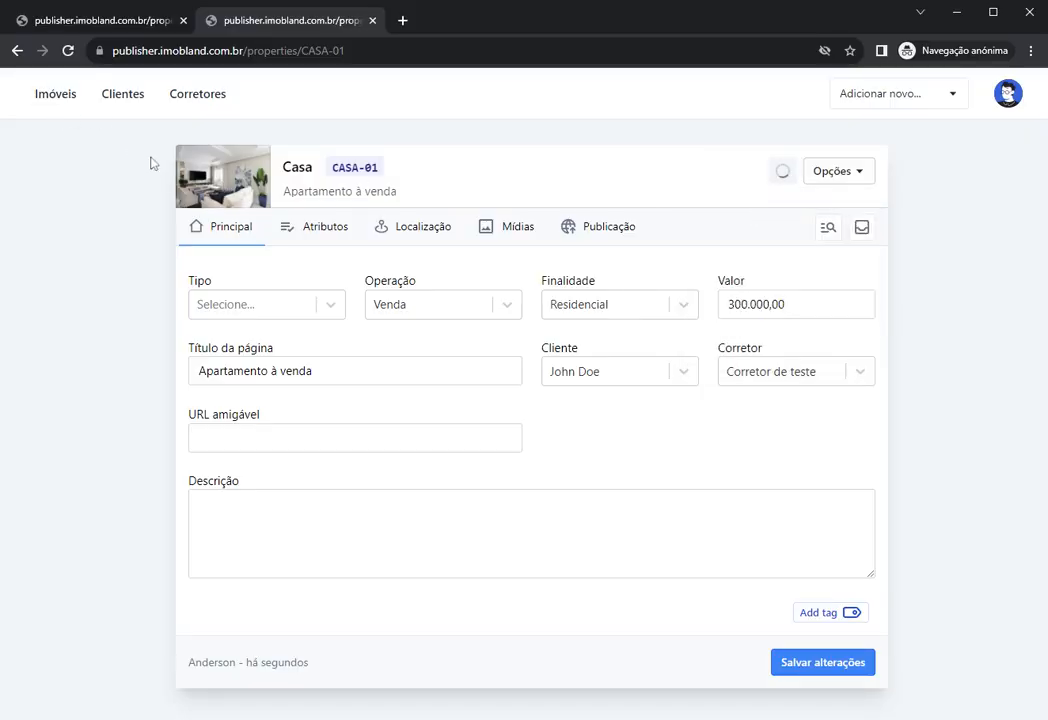
{"action": "left_click", "coordinate": [58, 100]}
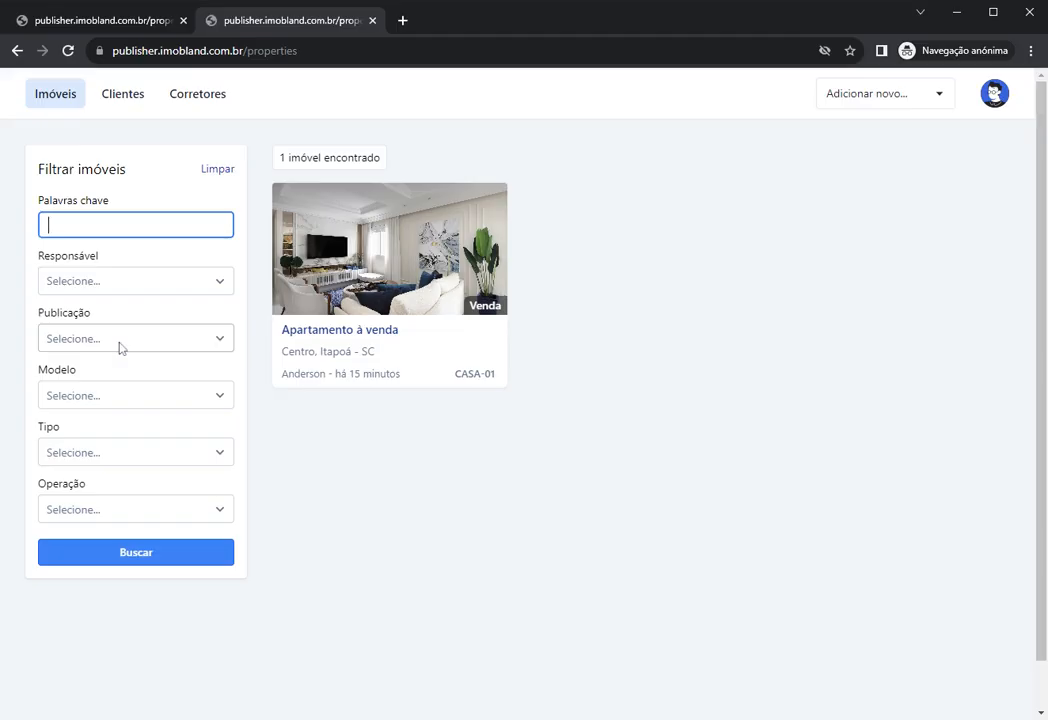
Step: Filter Publicação to private properties, then clear that filter
{"action": "left_click", "coordinate": [65, 283]}
{"action": "left_click", "coordinate": [124, 262]}
{"action": "left_click", "coordinate": [77, 345]}
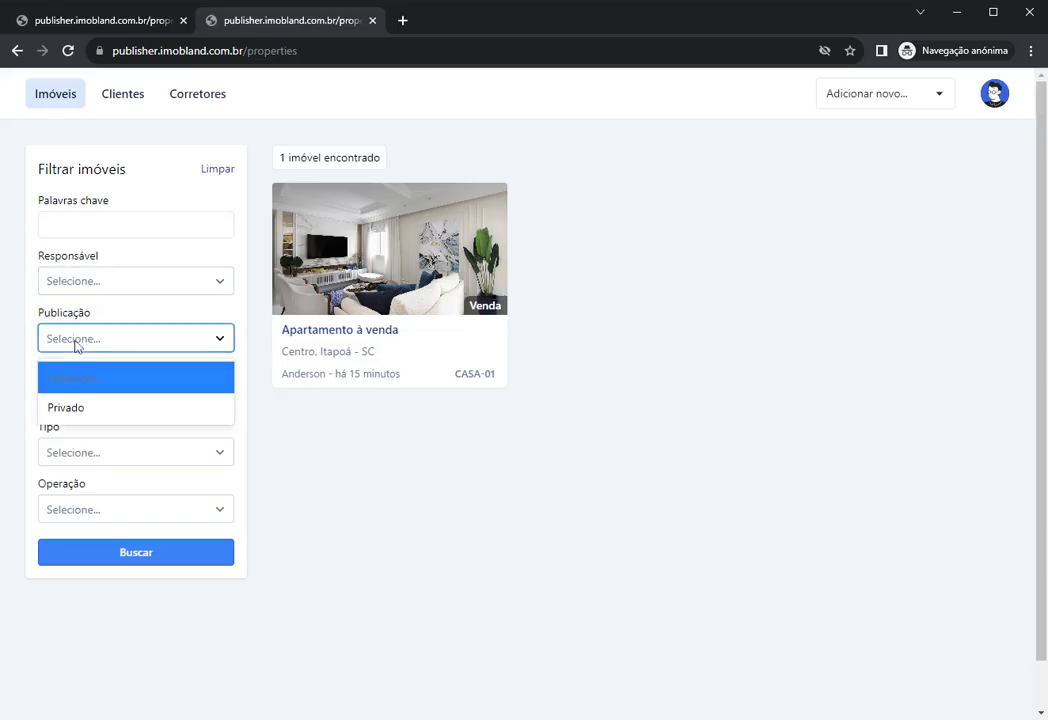
{"action": "left_click", "coordinate": [84, 413]}
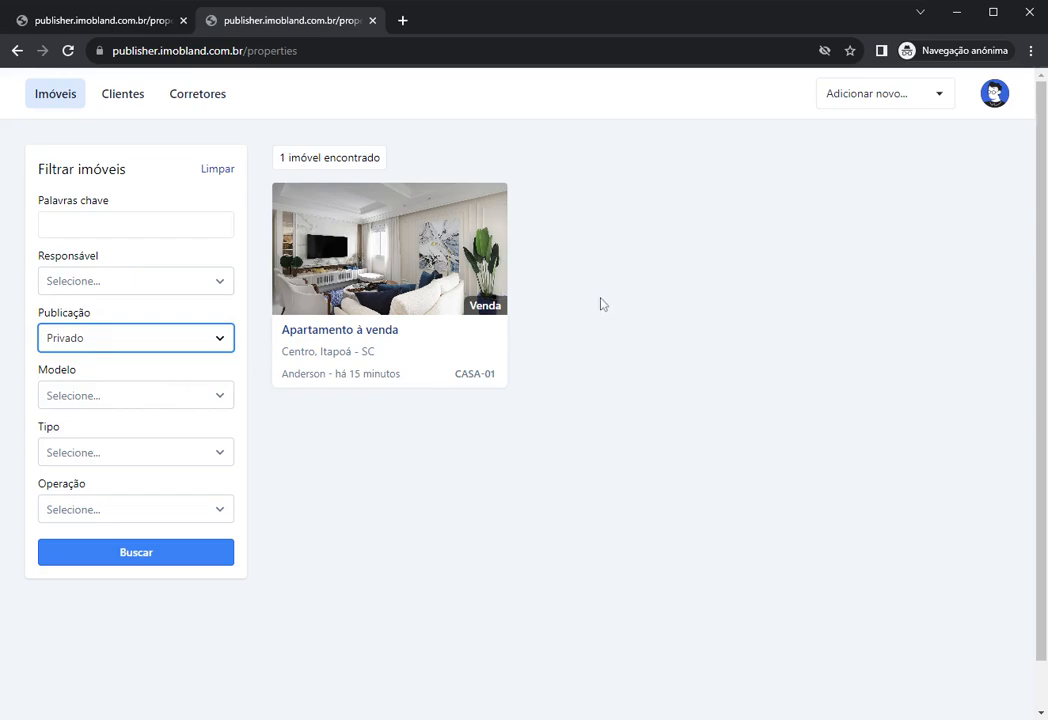
{"action": "left_click", "coordinate": [126, 347]}
{"action": "left_click", "coordinate": [60, 377]}
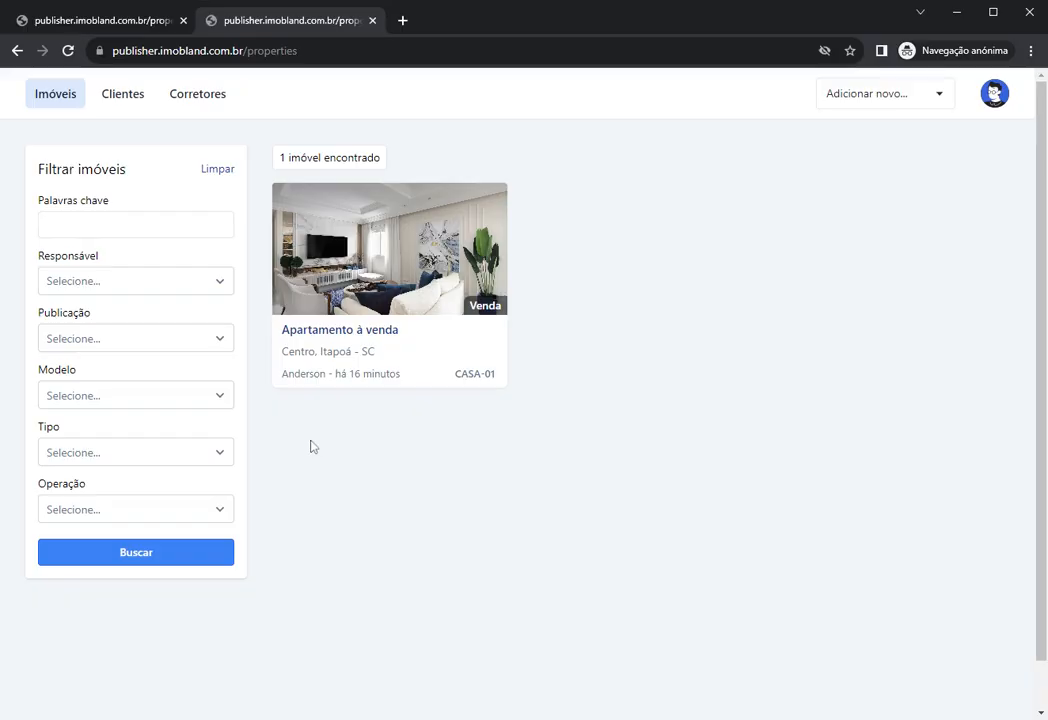
Step: Set Responsável to CASA-01's owner after trying an agent with no properties
{"action": "left_click", "coordinate": [91, 285]}
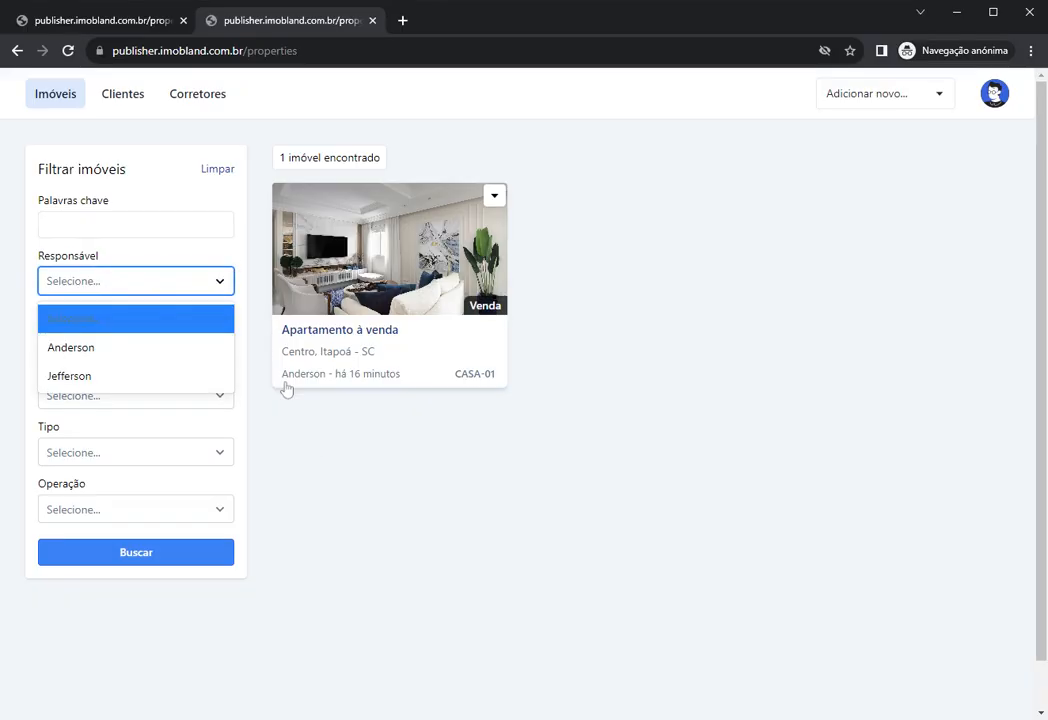
{"action": "left_click", "coordinate": [405, 444]}
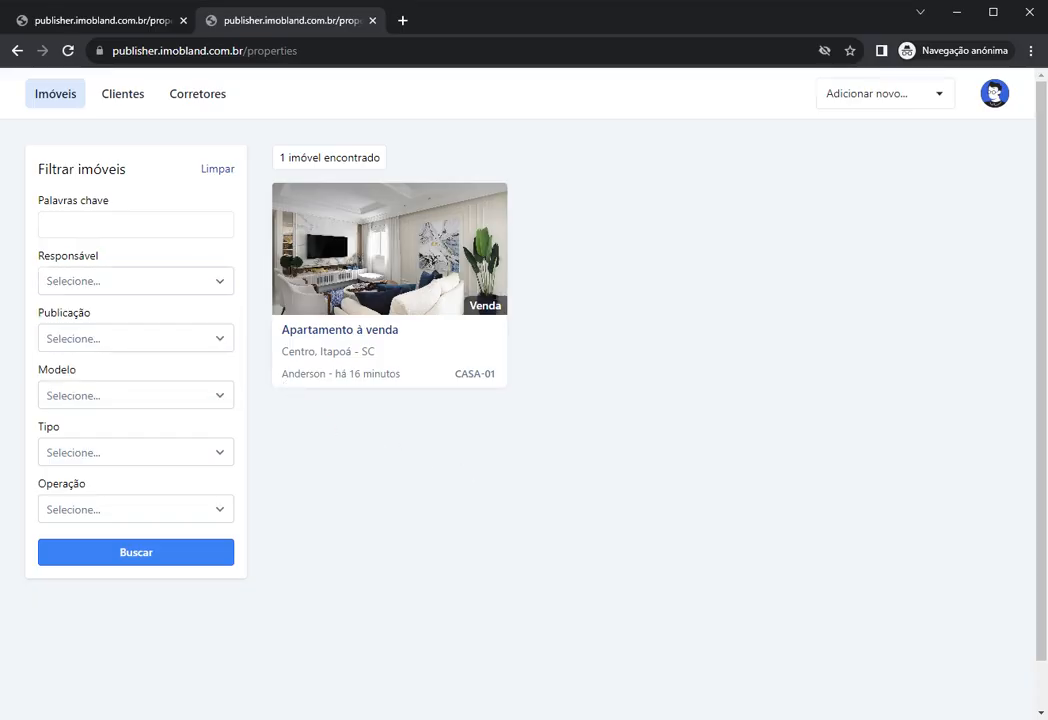
{"action": "left_click", "coordinate": [102, 283]}
{"action": "left_click", "coordinate": [87, 377]}
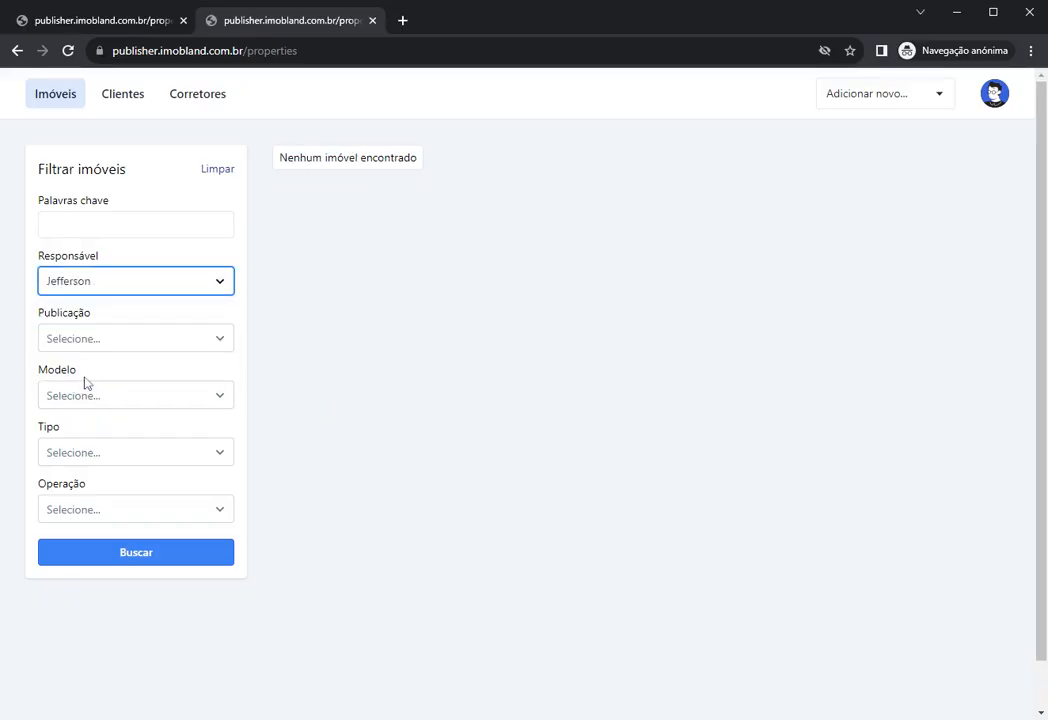
{"action": "left_click", "coordinate": [384, 290]}
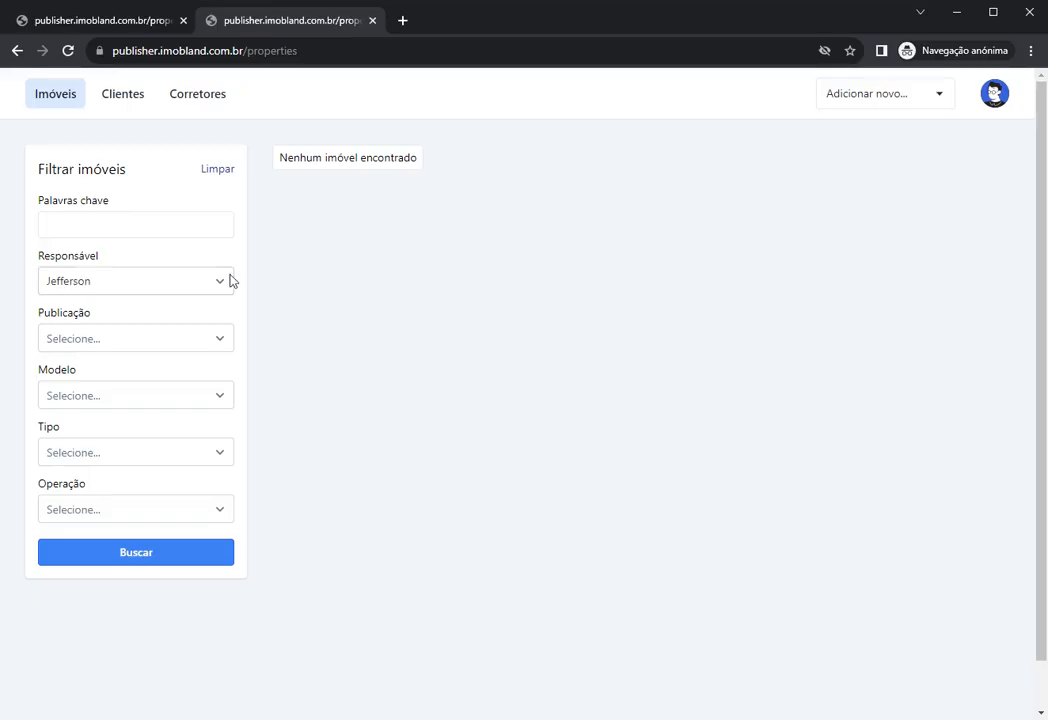
{"action": "left_click", "coordinate": [159, 288]}
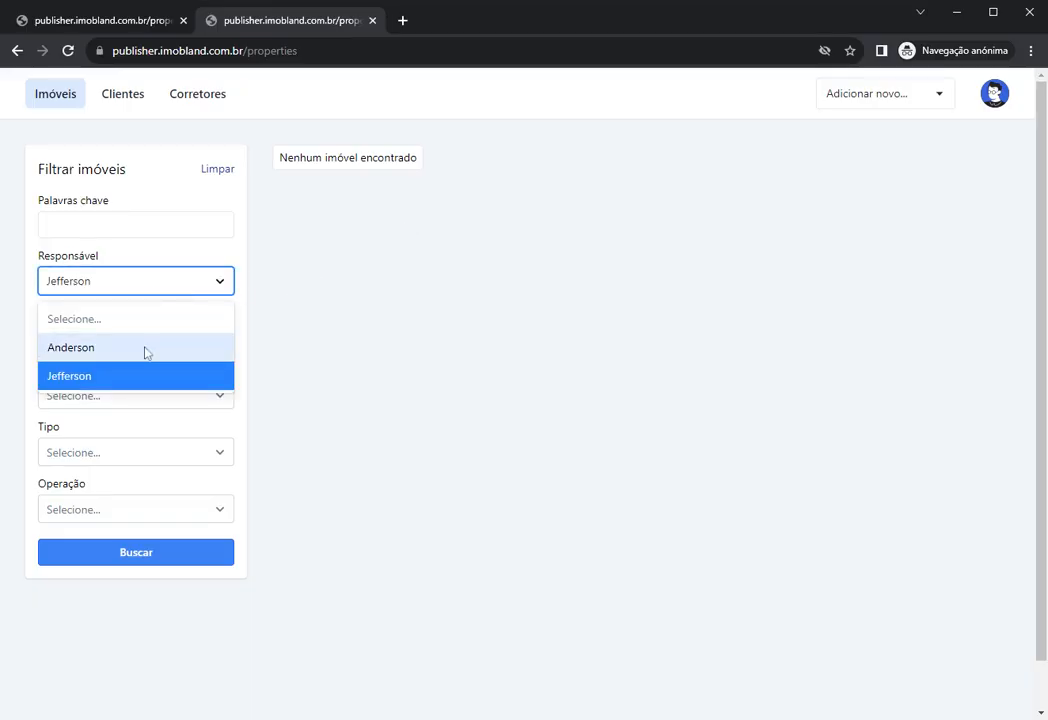
{"action": "left_click", "coordinate": [146, 350]}
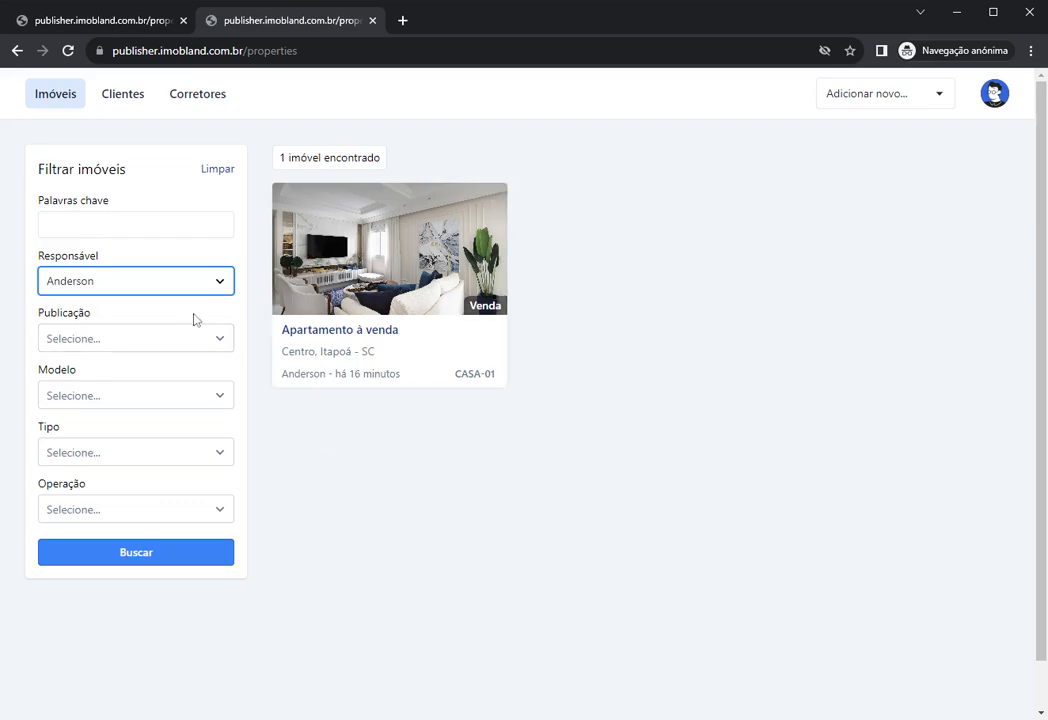
{"action": "left_click", "coordinate": [105, 285]}
{"action": "left_click", "coordinate": [107, 286]}
{"action": "left_click", "coordinate": [168, 313]}
{"action": "left_click", "coordinate": [117, 286]}
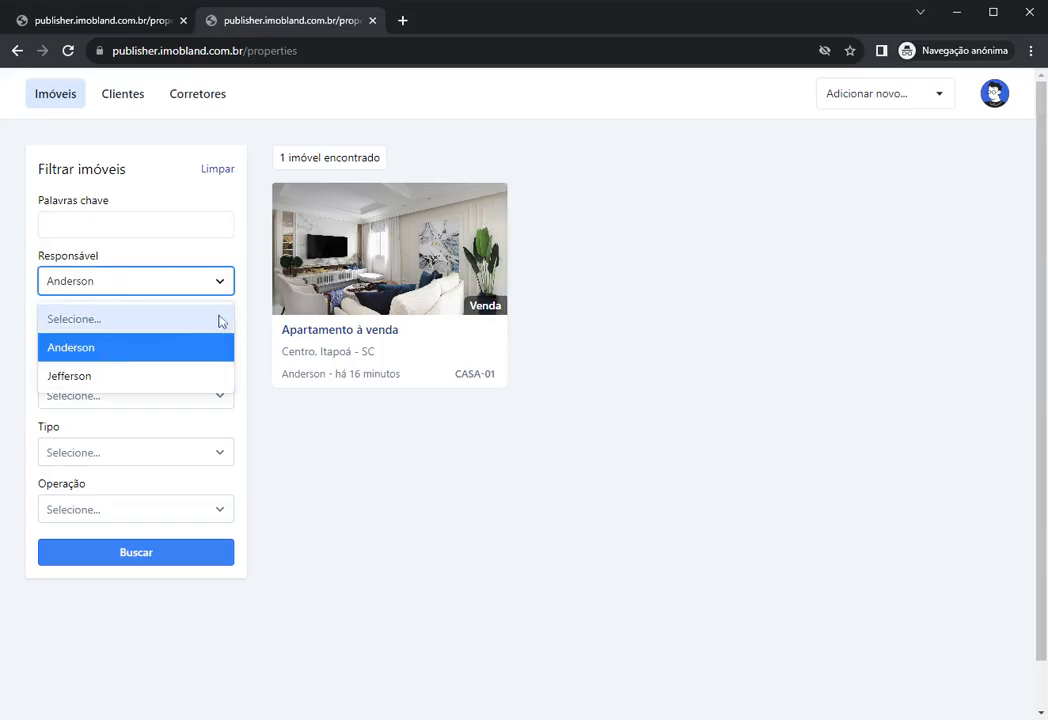
{"action": "left_click", "coordinate": [252, 317]}
Step: Filter the Modelo by Casa padrão
{"action": "left_click", "coordinate": [136, 342]}
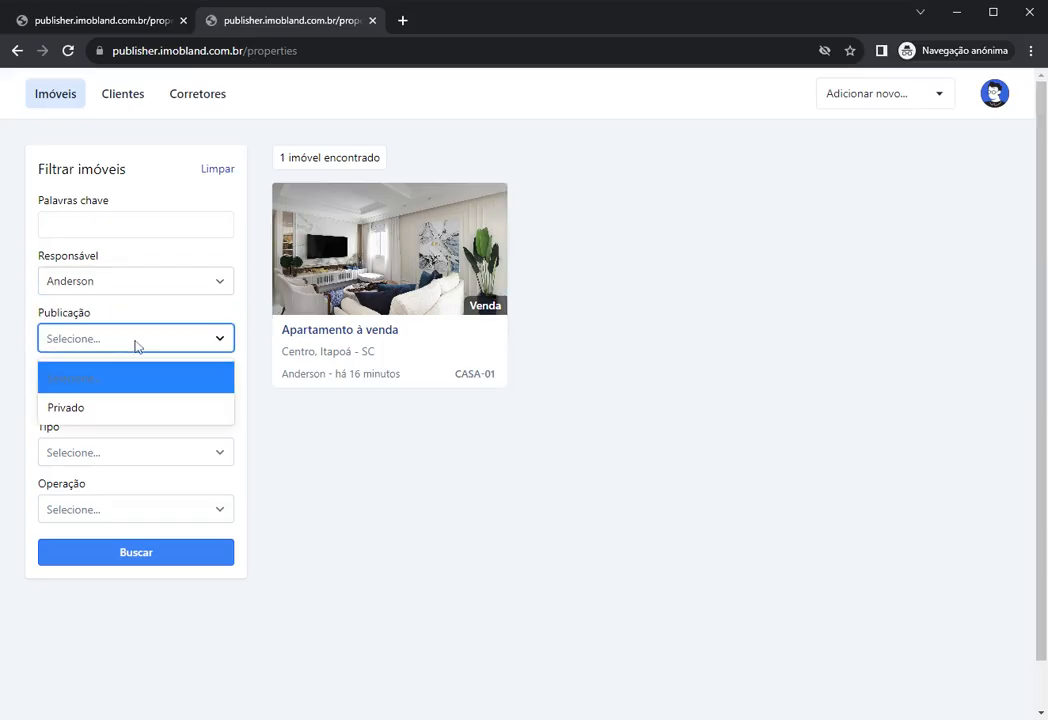
{"action": "left_click", "coordinate": [295, 427]}
{"action": "left_click", "coordinate": [131, 397]}
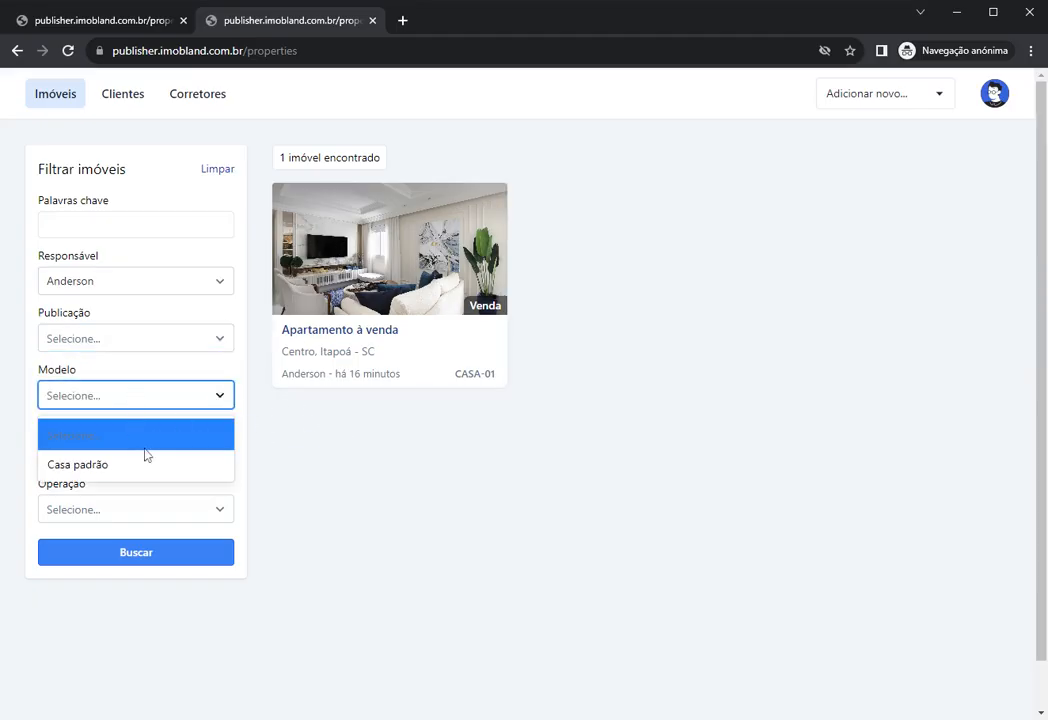
{"action": "left_click", "coordinate": [131, 466]}
{"action": "left_click", "coordinate": [159, 402]}
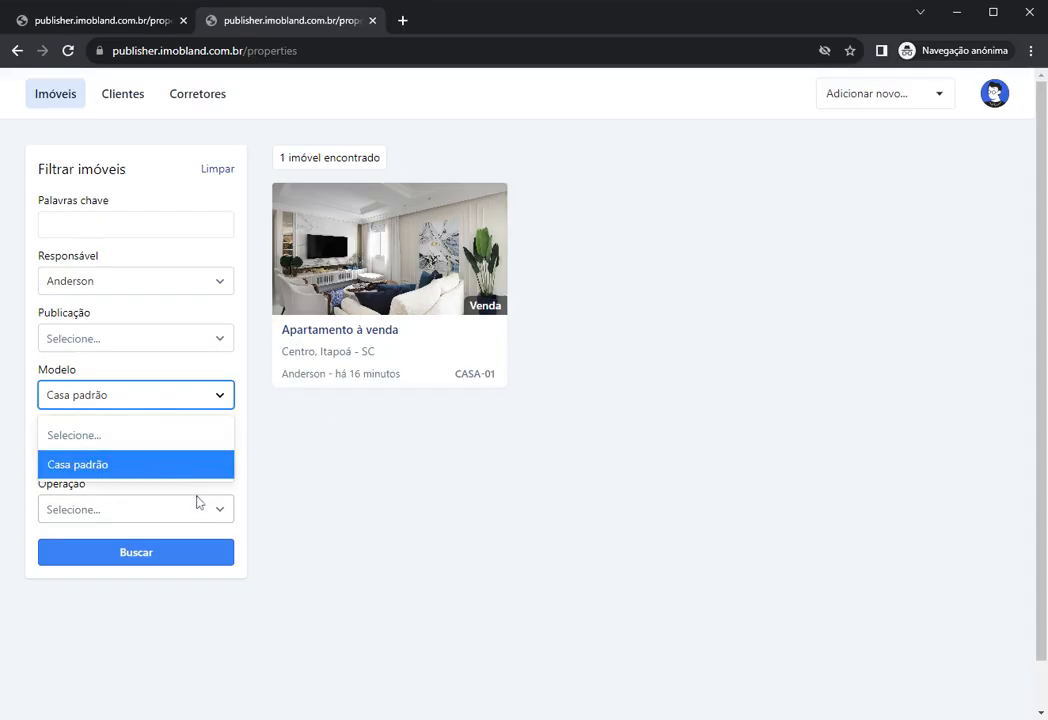
{"action": "left_click", "coordinate": [304, 461]}
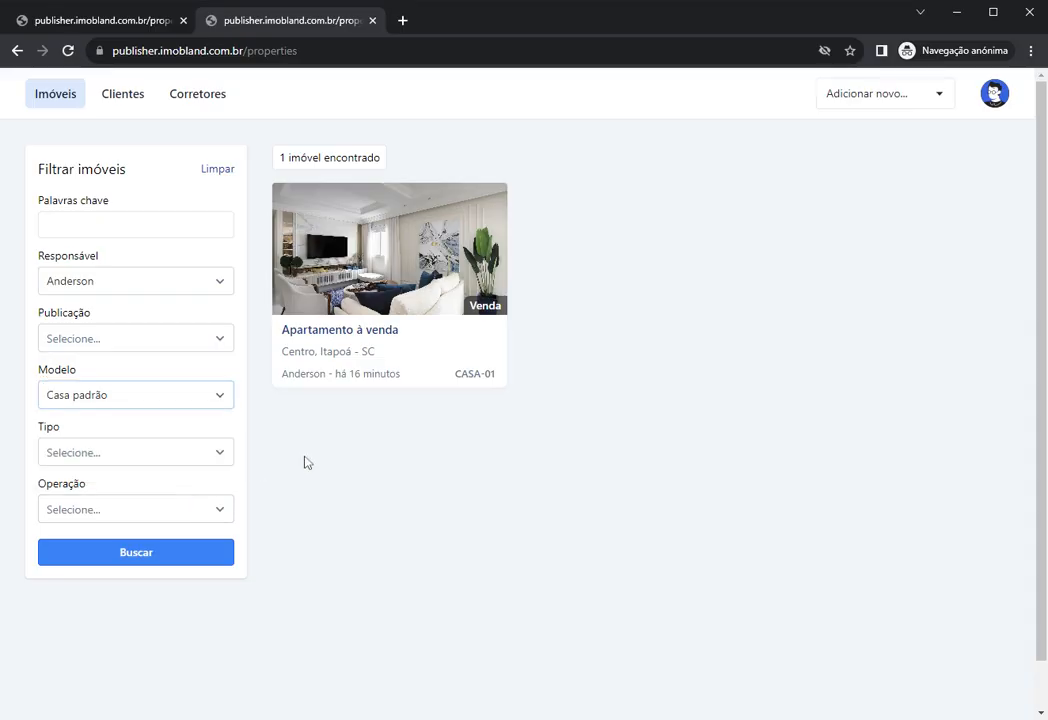
Step: Filter the Tipo by Apartamento, leaving Operação unset
{"action": "left_click", "coordinate": [131, 454]}
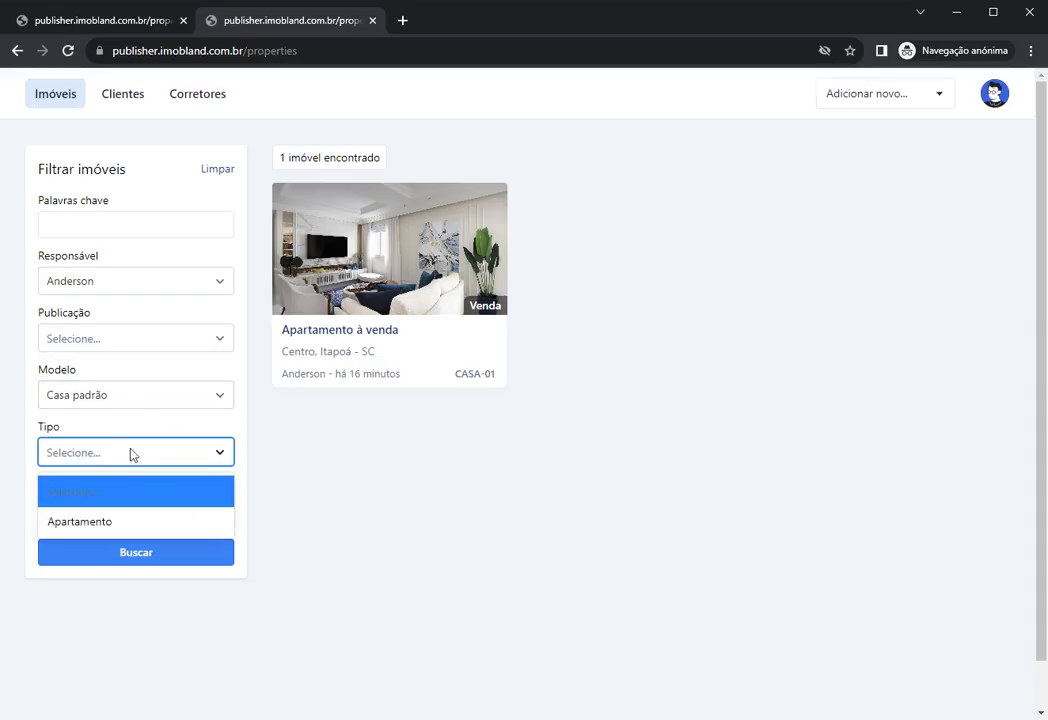
{"action": "left_click", "coordinate": [136, 521]}
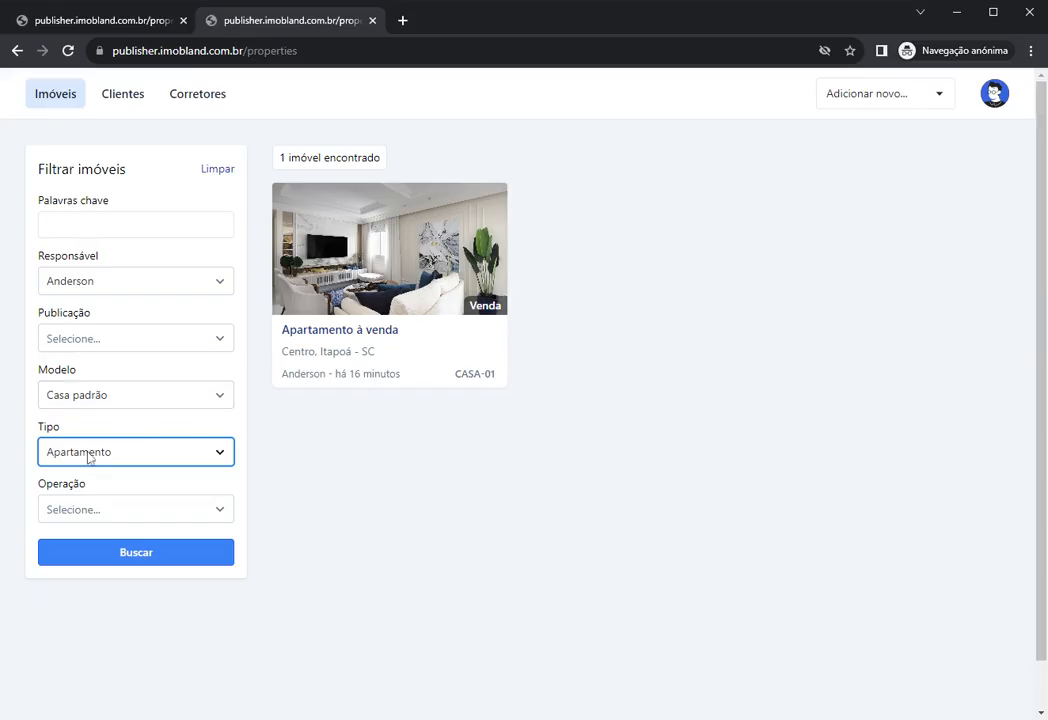
{"action": "left_click", "coordinate": [327, 468]}
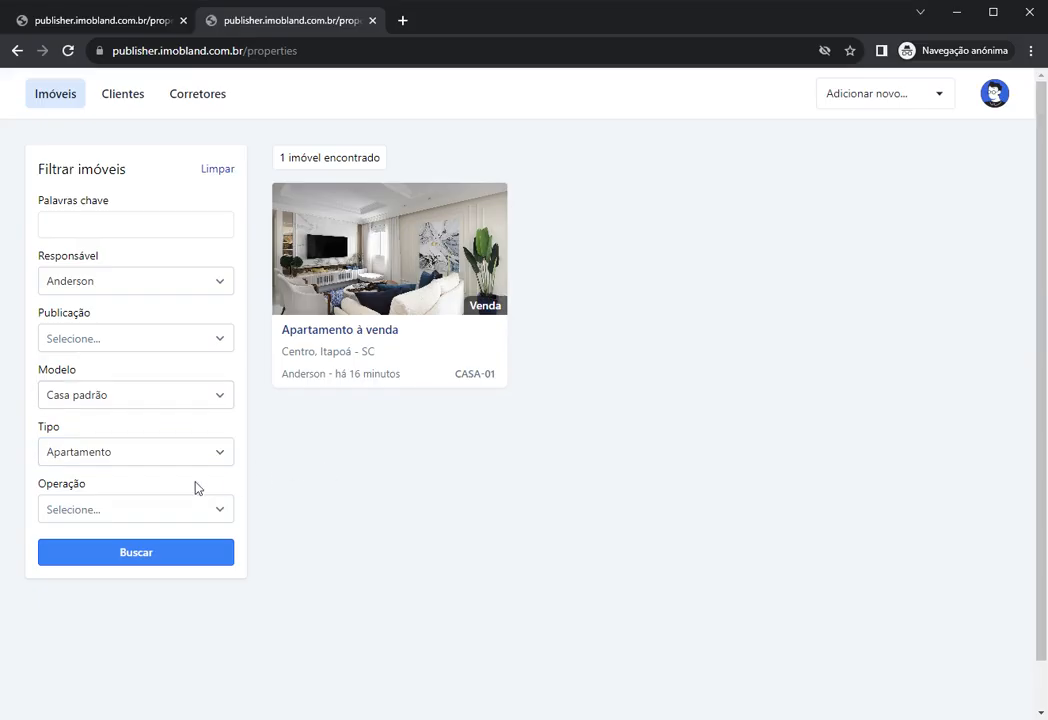
{"action": "left_click", "coordinate": [140, 518]}
{"action": "left_click", "coordinate": [294, 591]}
{"action": "left_click", "coordinate": [305, 538]}
Step: Cancel Excluir on the CASA-01 card and open its property page instead
{"action": "mouse_move", "coordinate": [493, 194]}
{"action": "left_click", "coordinate": [496, 197]}
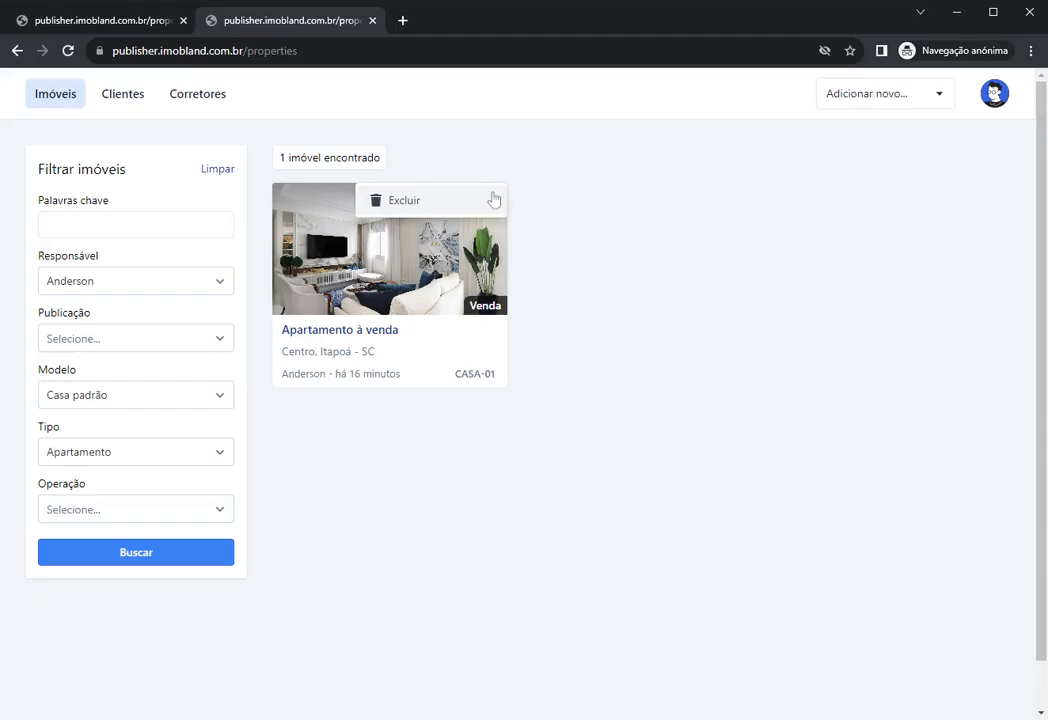
{"action": "left_click", "coordinate": [432, 204]}
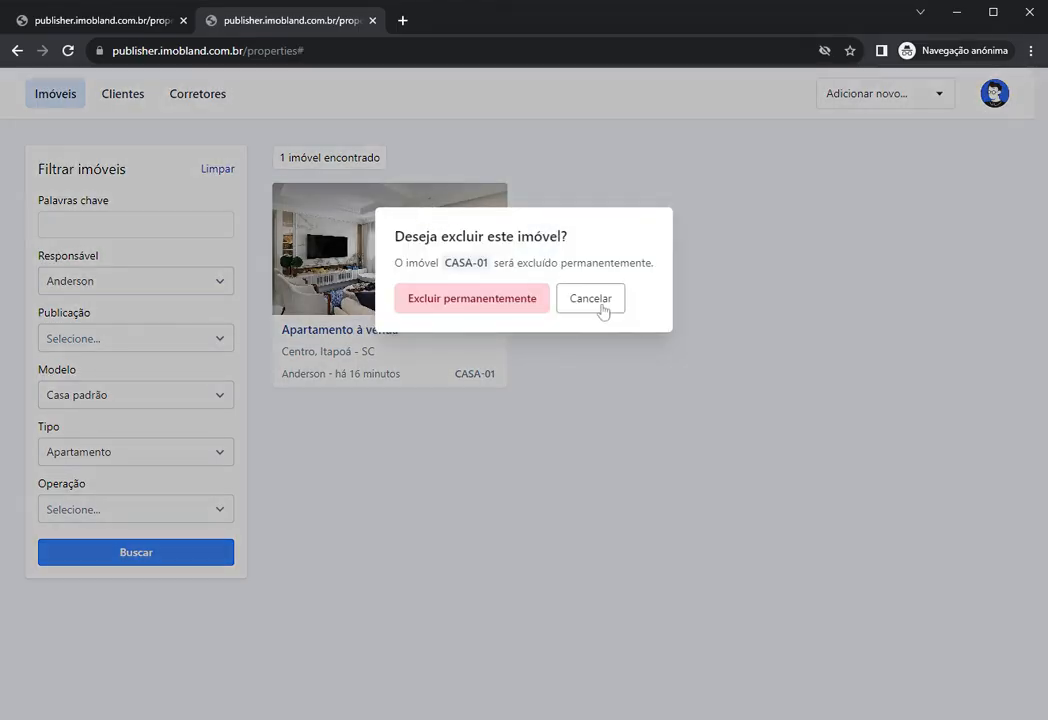
{"action": "left_click", "coordinate": [597, 300]}
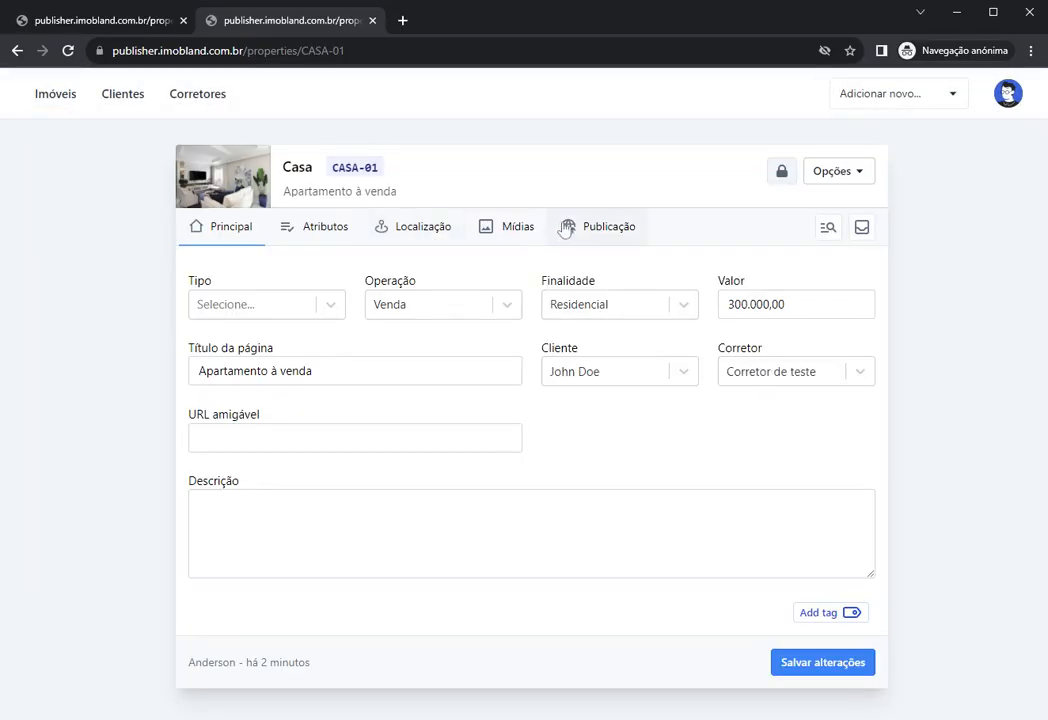
{"action": "left_click", "coordinate": [858, 171]}
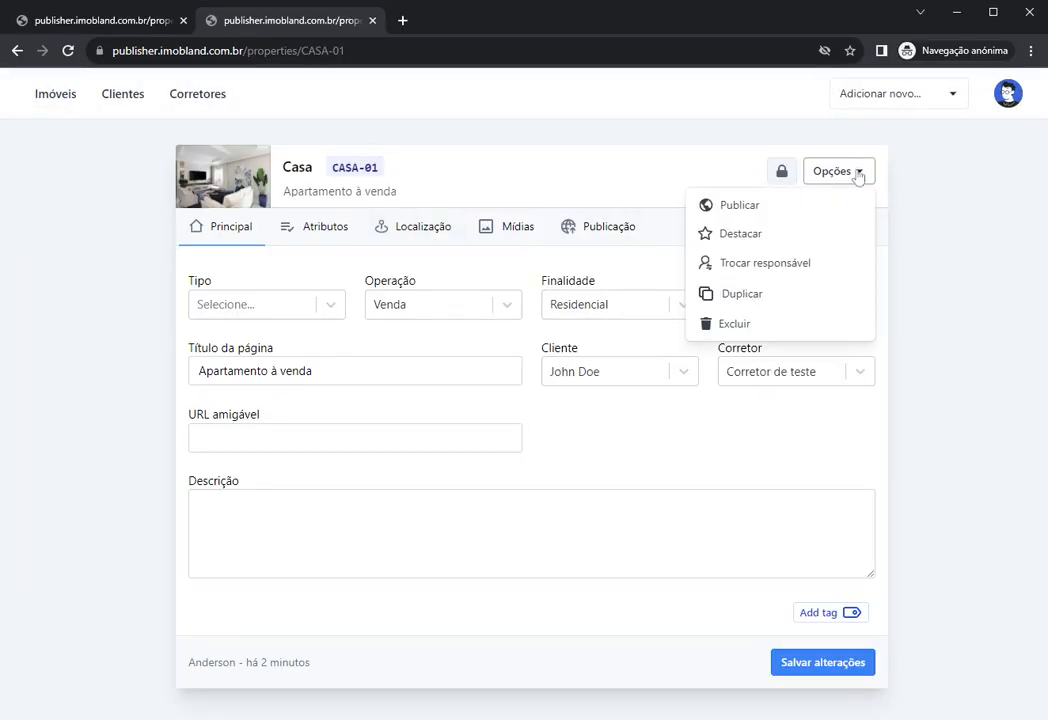
{"action": "left_click", "coordinate": [944, 335]}
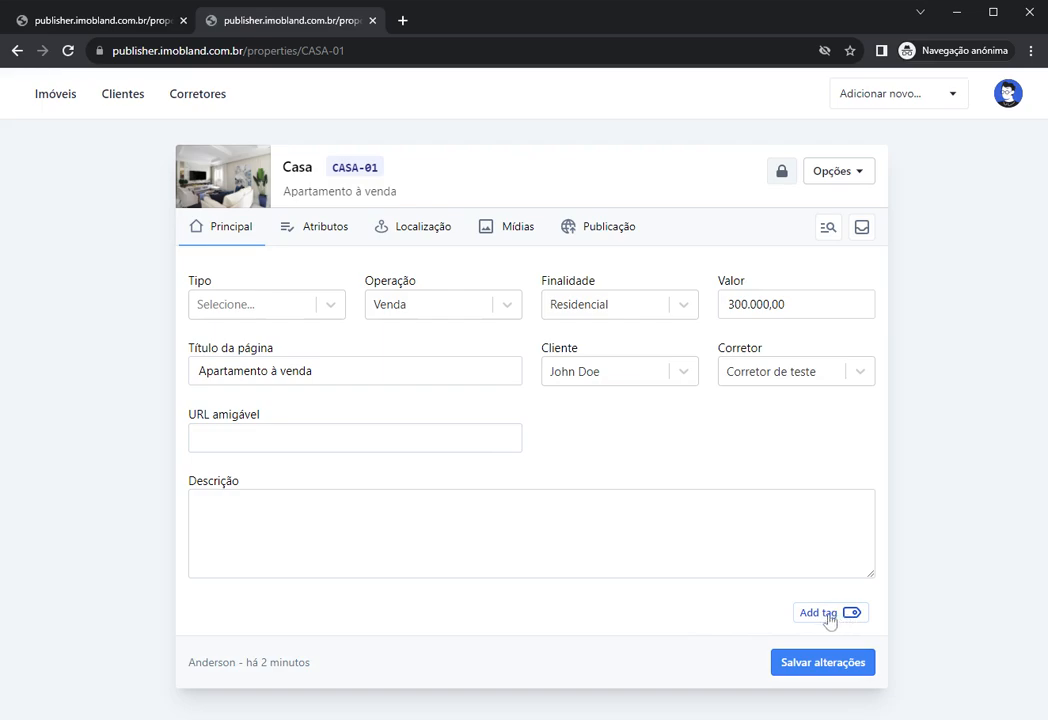
Step: Add the tag mcmv to CASA-01 and switch to its Atributos section
{"action": "left_click", "coordinate": [828, 618]}
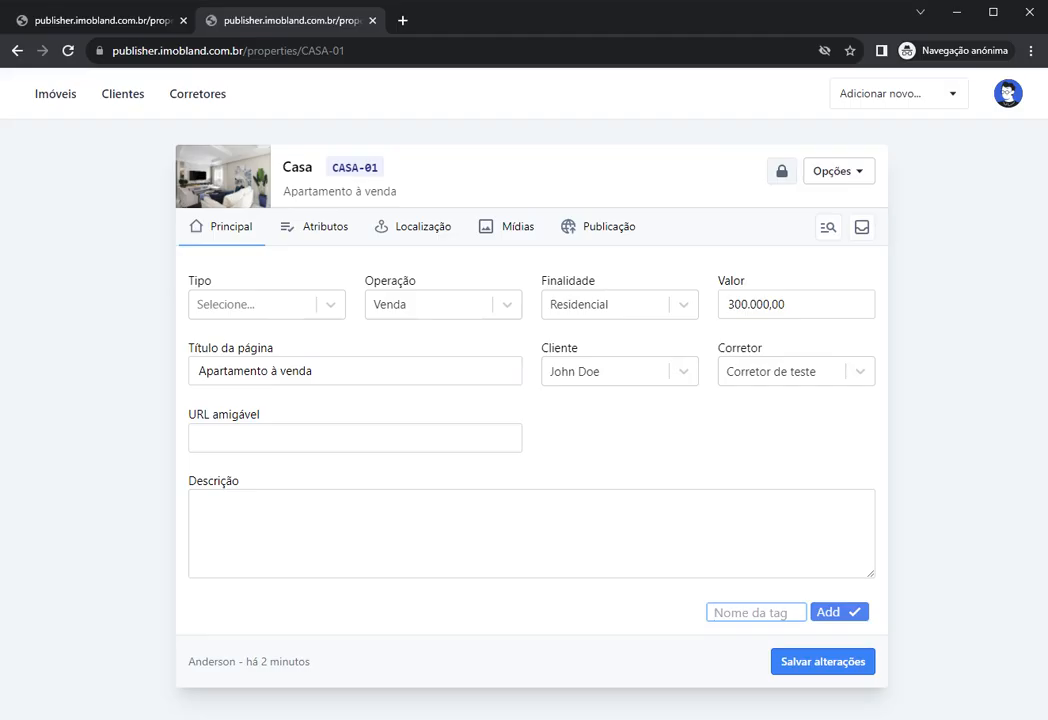
{"action": "left_click", "coordinate": [627, 617]}
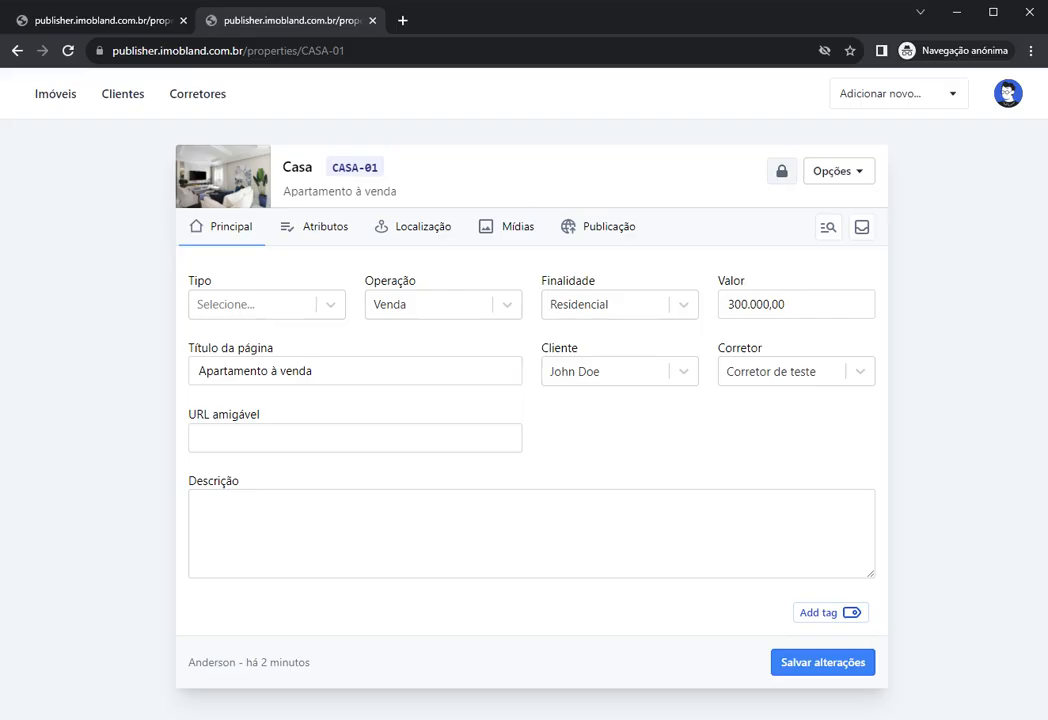
{"action": "left_click", "coordinate": [808, 619]}
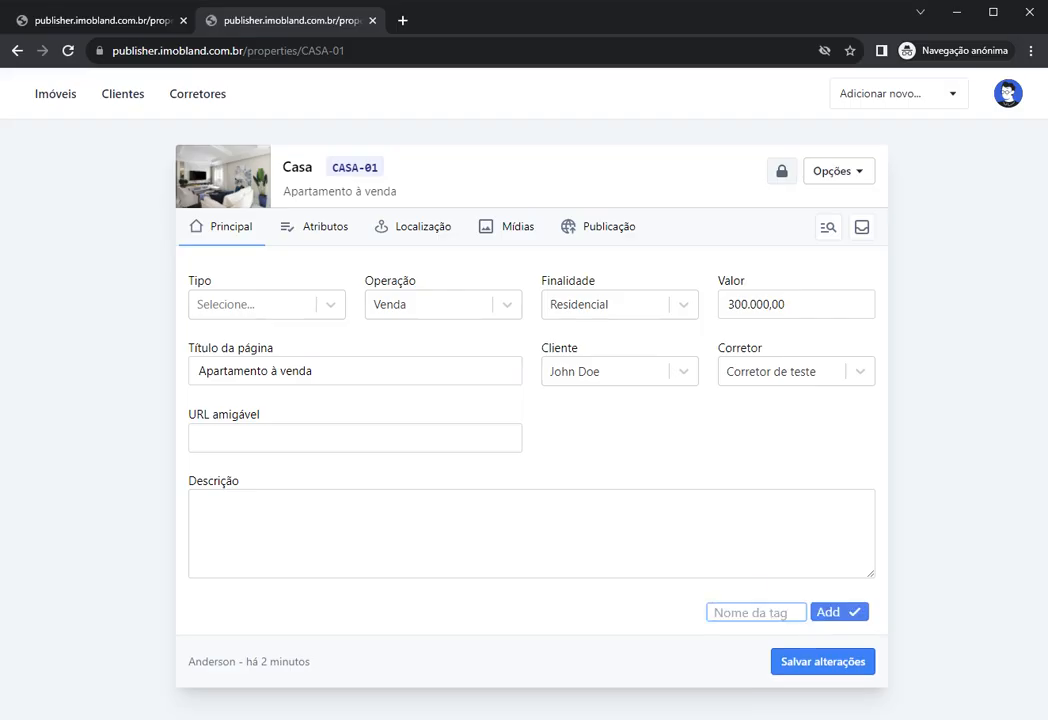
{"action": "type", "text": "mvcm"}
{"action": "left_click", "coordinate": [824, 614]}
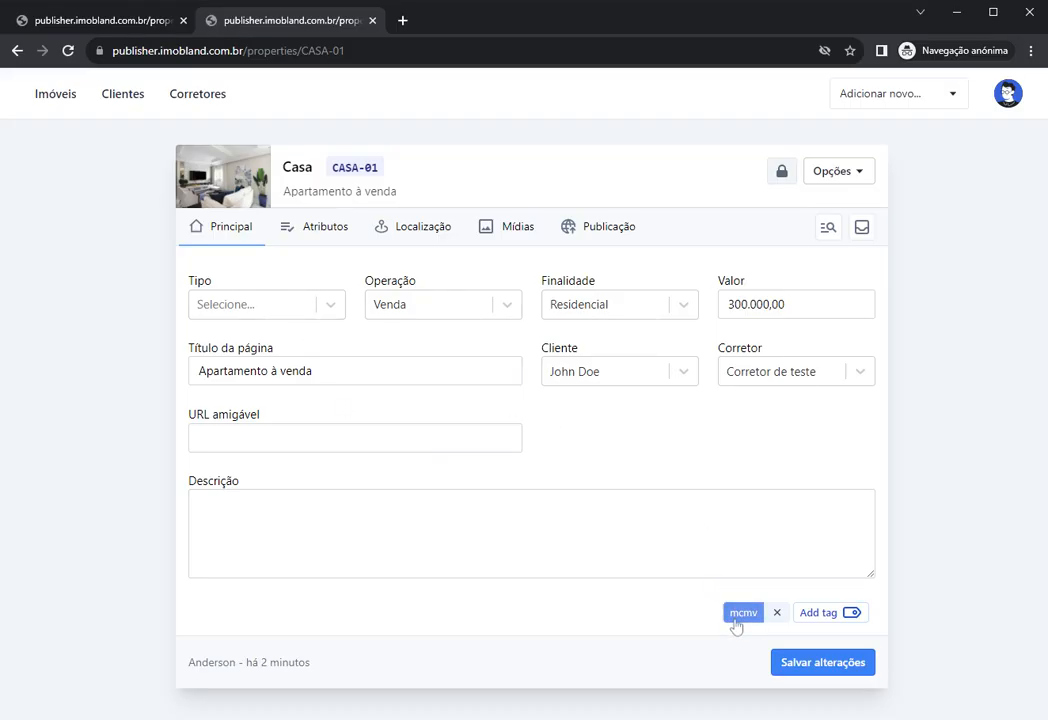
{"action": "left_click", "coordinate": [300, 228]}
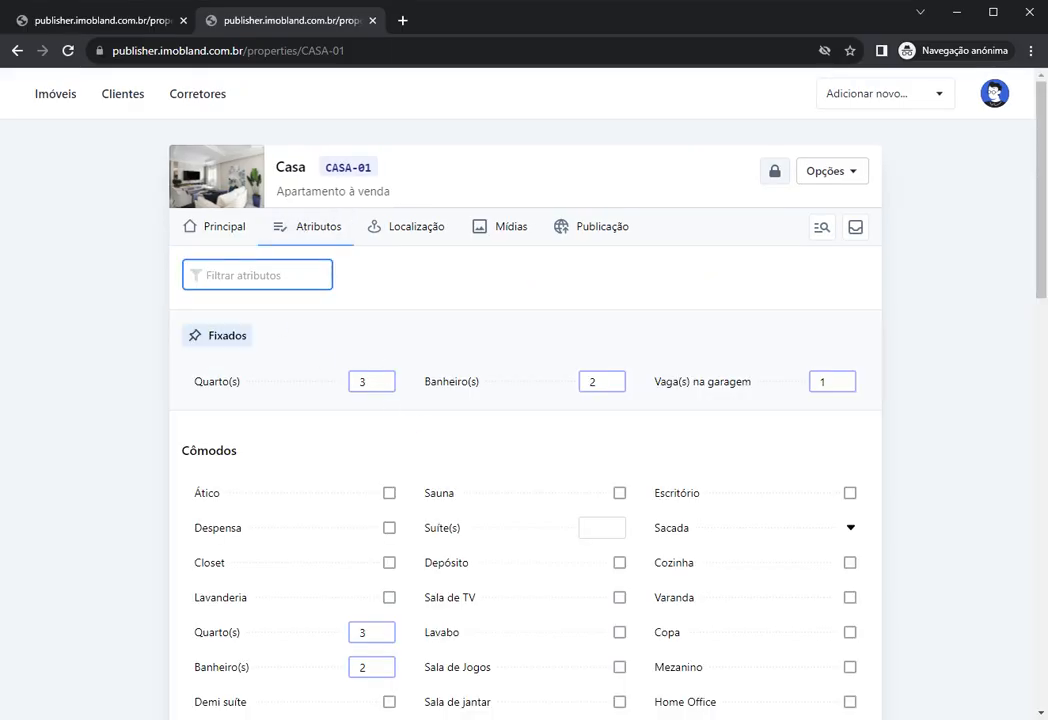
Step: Filter CASA-01's attributes by 'mcmv' and move between its main details and attributes
{"action": "type", "text": "mcmv"}
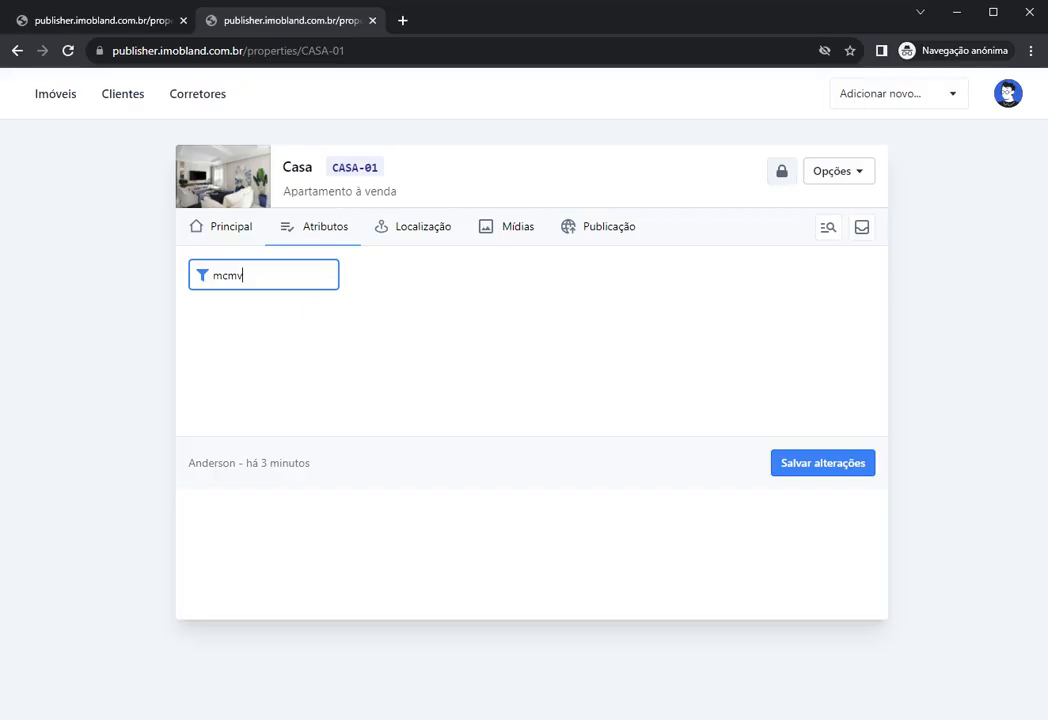
{"action": "double_click", "coordinate": [208, 278]}
{"action": "left_click", "coordinate": [222, 238]}
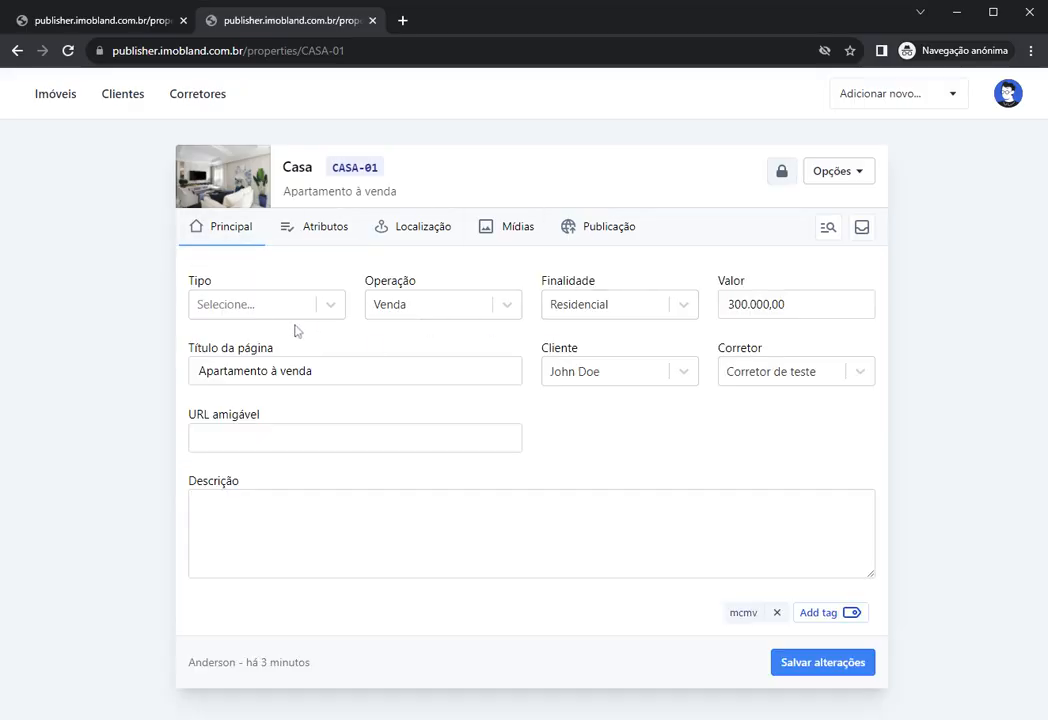
{"action": "left_click", "coordinate": [328, 238]}
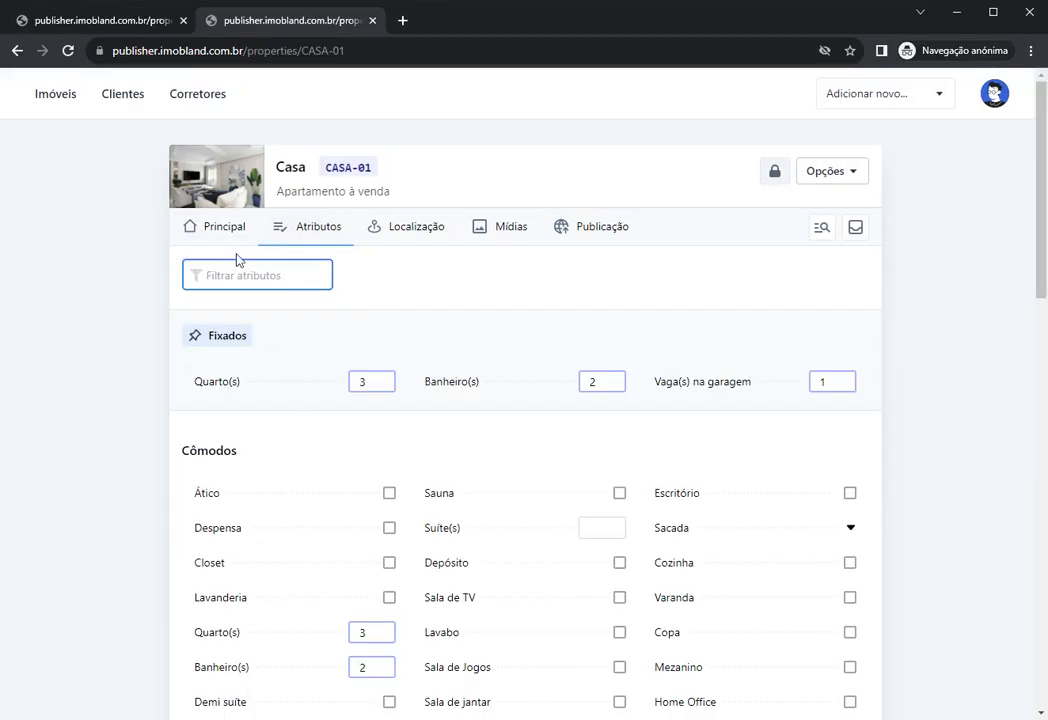
{"action": "left_click", "coordinate": [220, 228]}
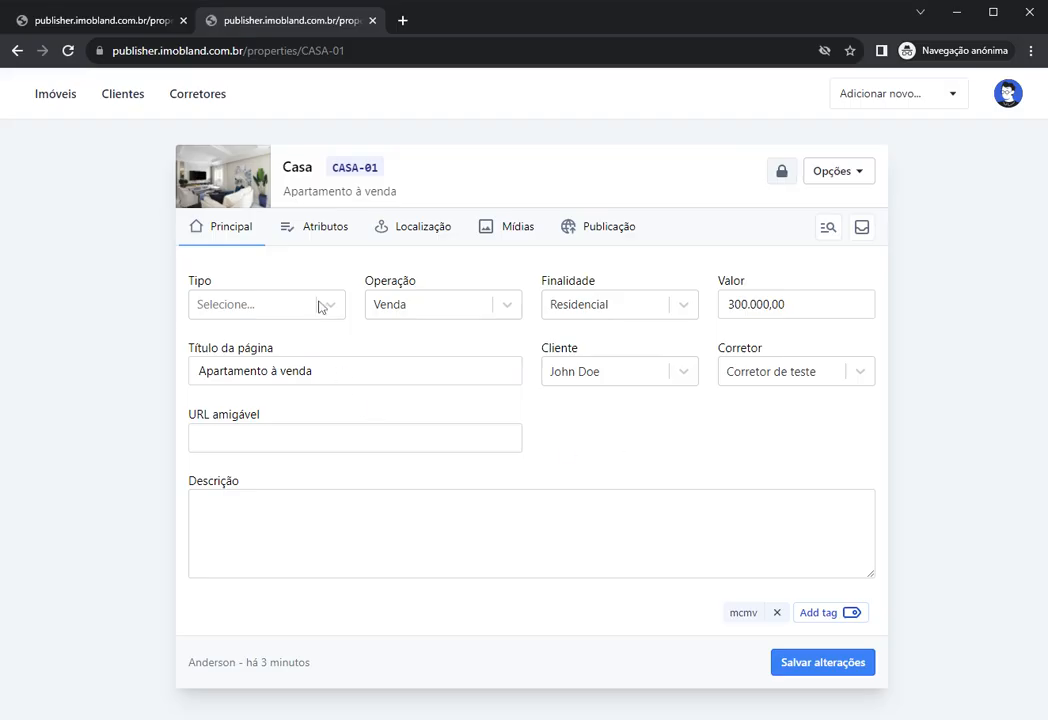
Step: Filter attributes by 'lan', tick Lançamento for CASA-01, and save the property
{"action": "left_click", "coordinate": [314, 232]}
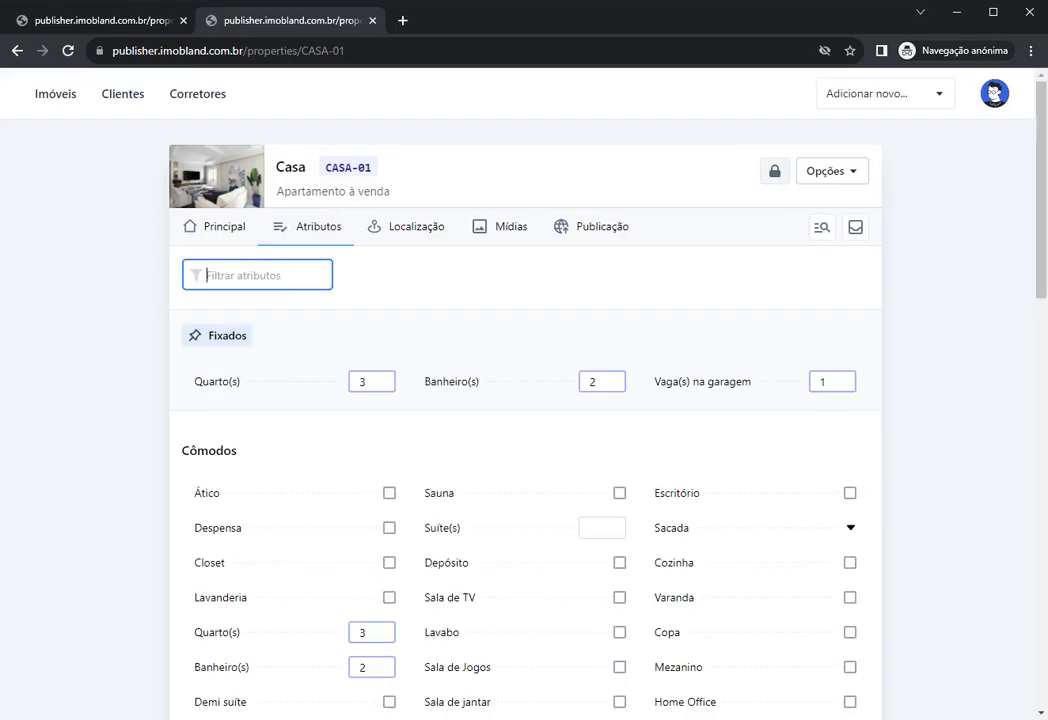
{"action": "type", "text": "lan"}
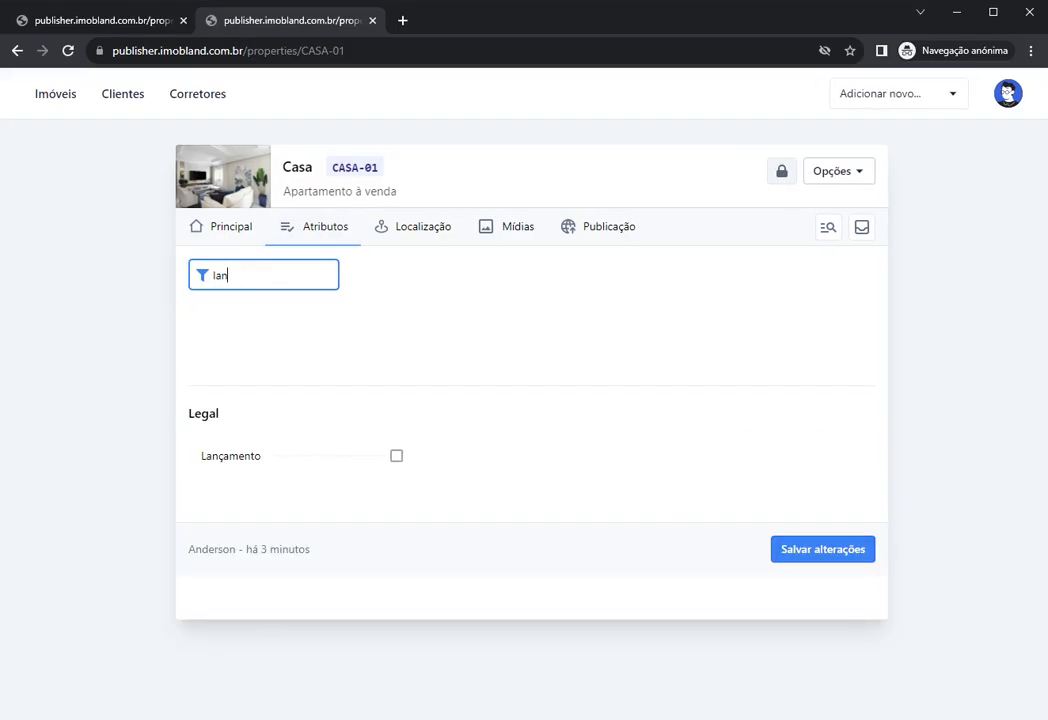
{"action": "left_click", "coordinate": [278, 462]}
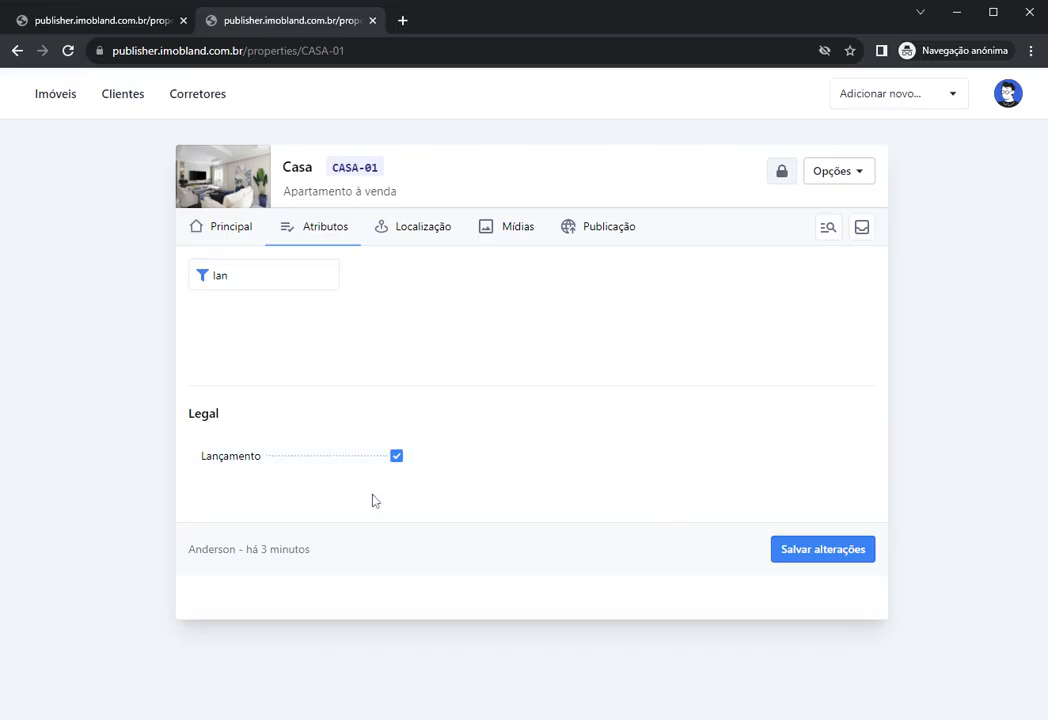
{"action": "left_click", "coordinate": [230, 228]}
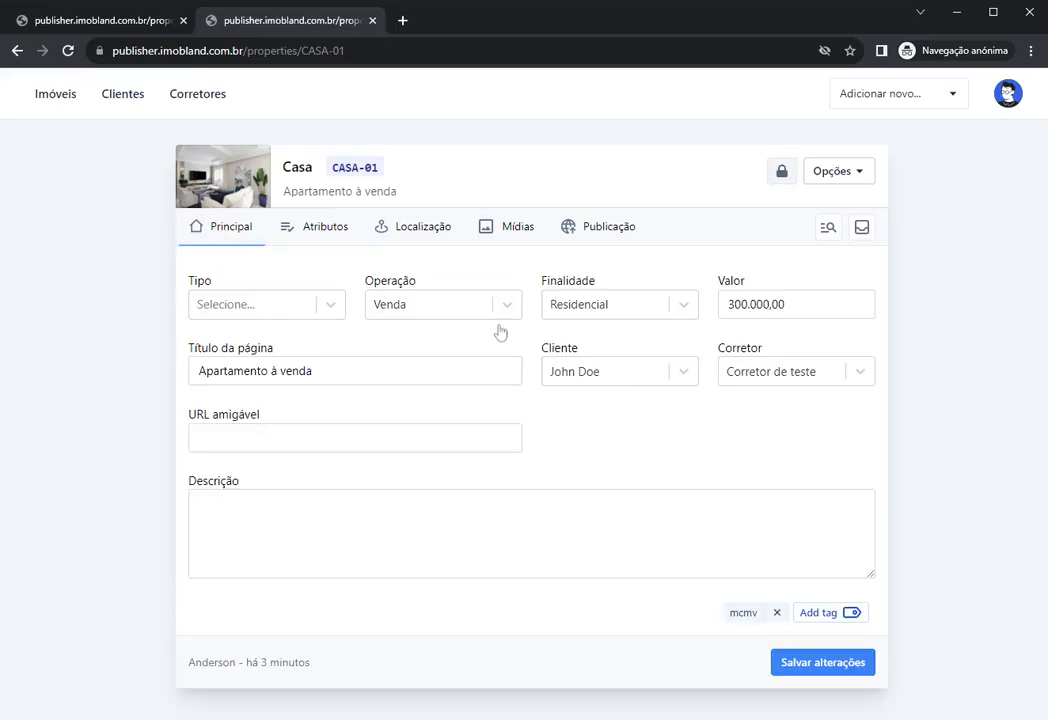
{"action": "left_click", "coordinate": [325, 227]}
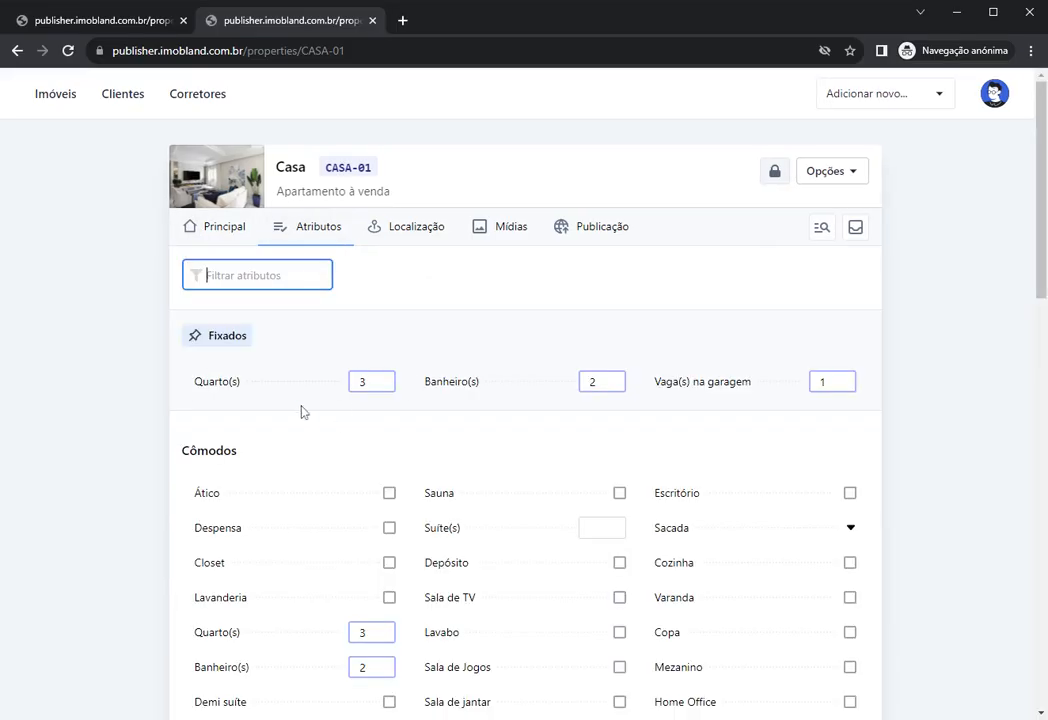
{"action": "left_click", "coordinate": [222, 228]}
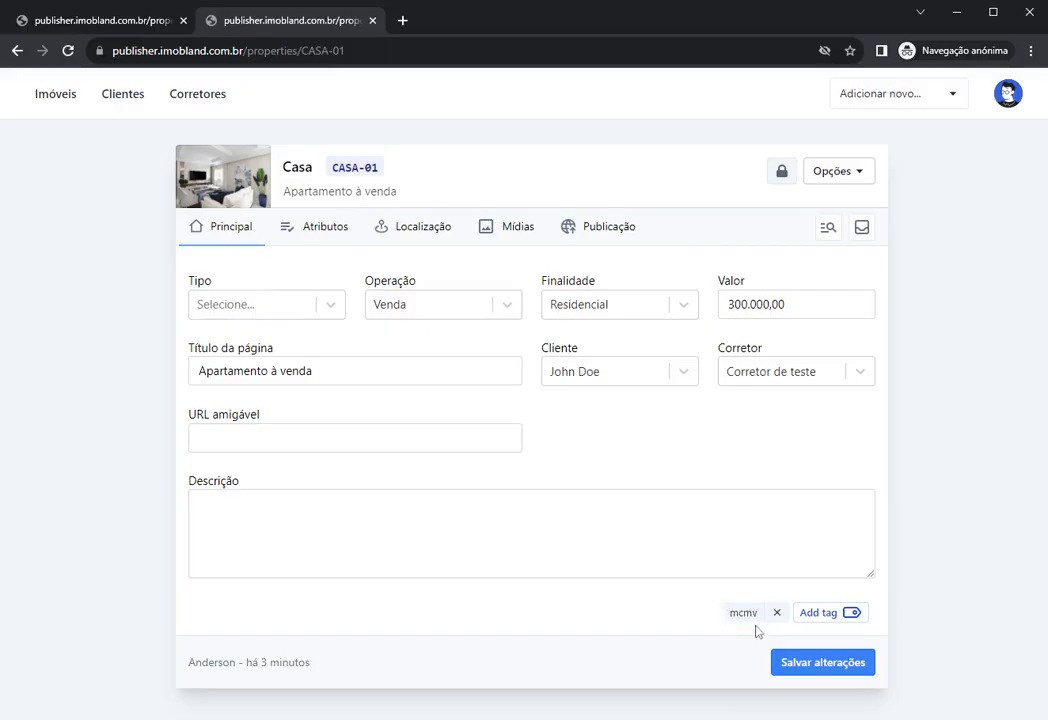
{"action": "left_click", "coordinate": [798, 668]}
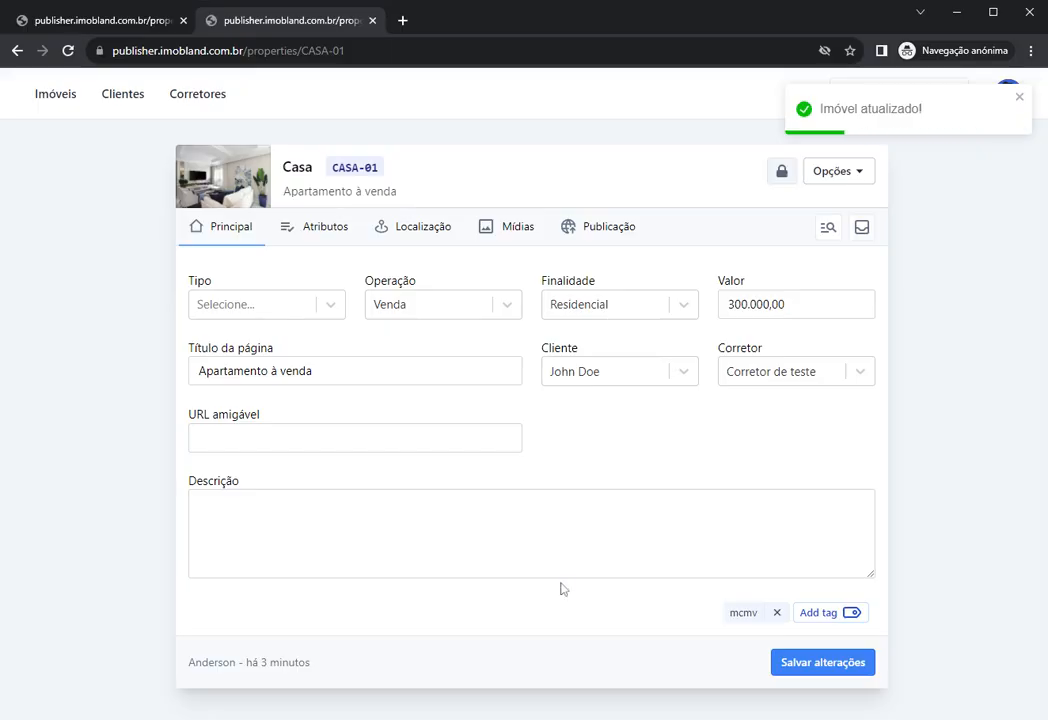
{"action": "left_click", "coordinate": [53, 100]}
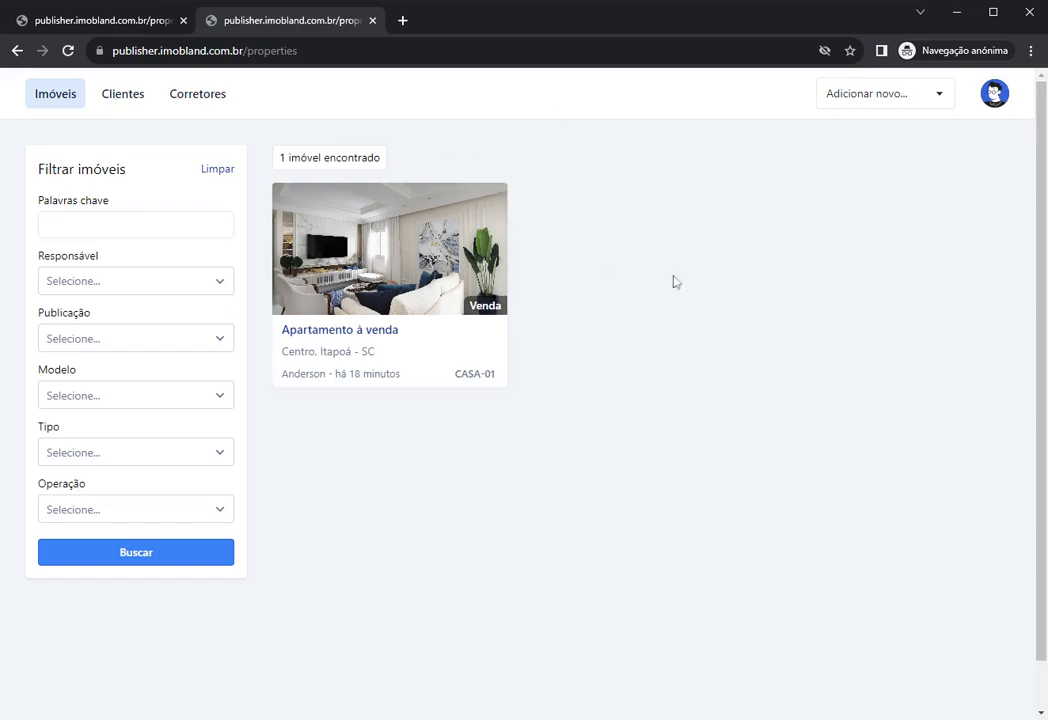
{"action": "left_click", "coordinate": [384, 256]}
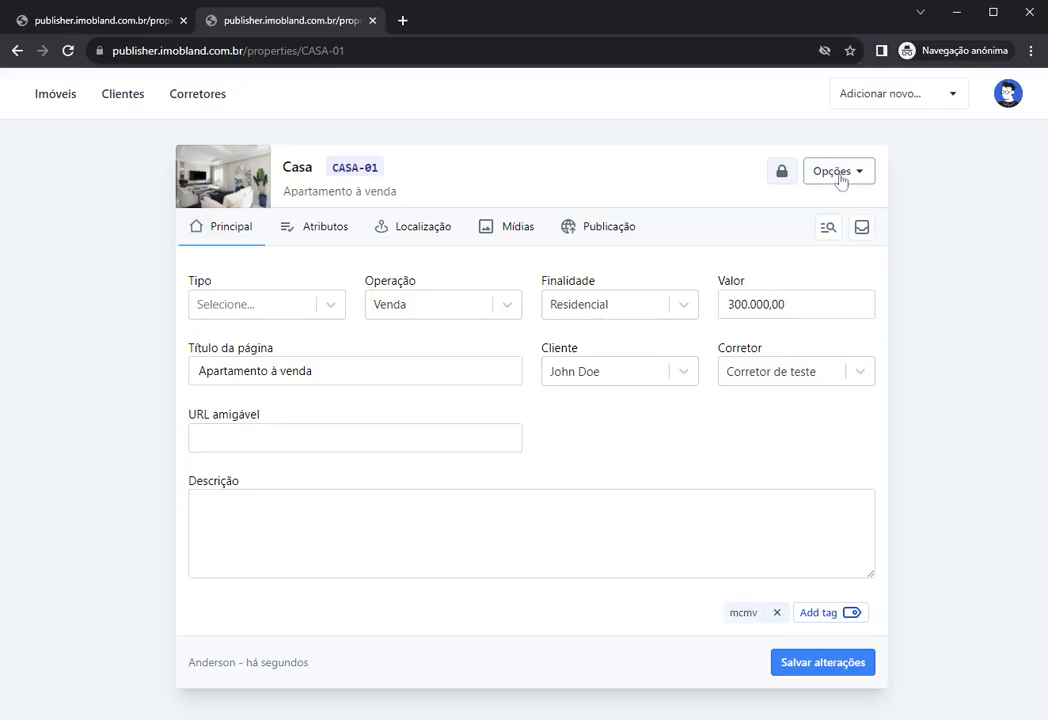
{"action": "left_click", "coordinate": [840, 172]}
{"action": "left_click", "coordinate": [608, 182]}
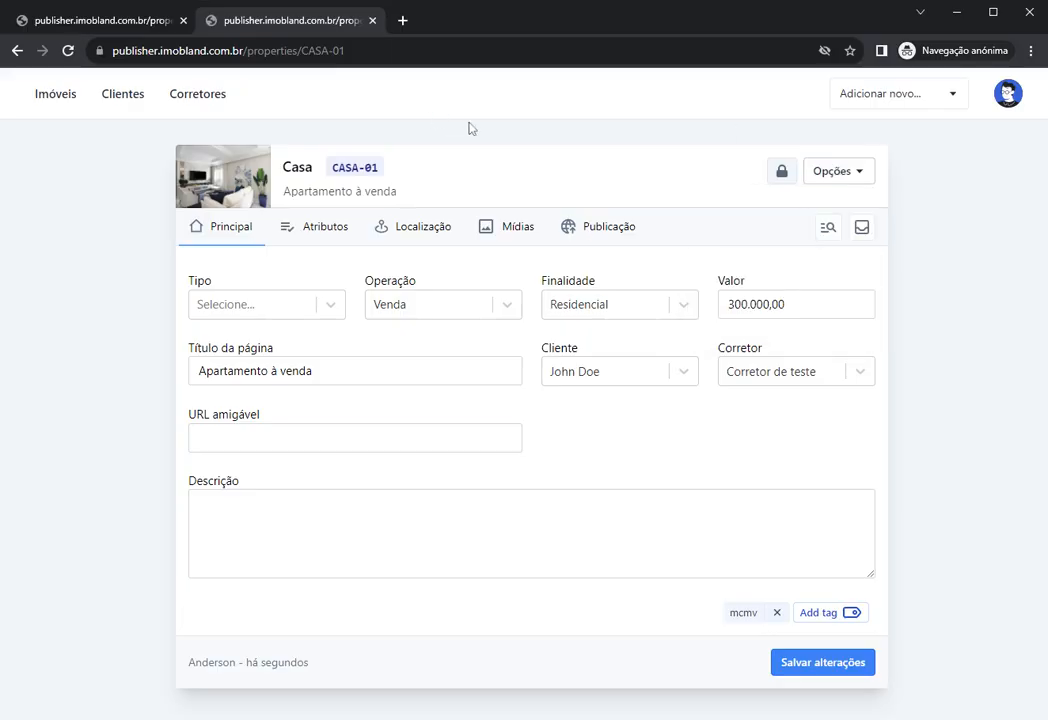
Step: Load the Imobiliária Demonstrativa site in a new tab and scroll through its listings
{"action": "left_click", "coordinate": [402, 20]}
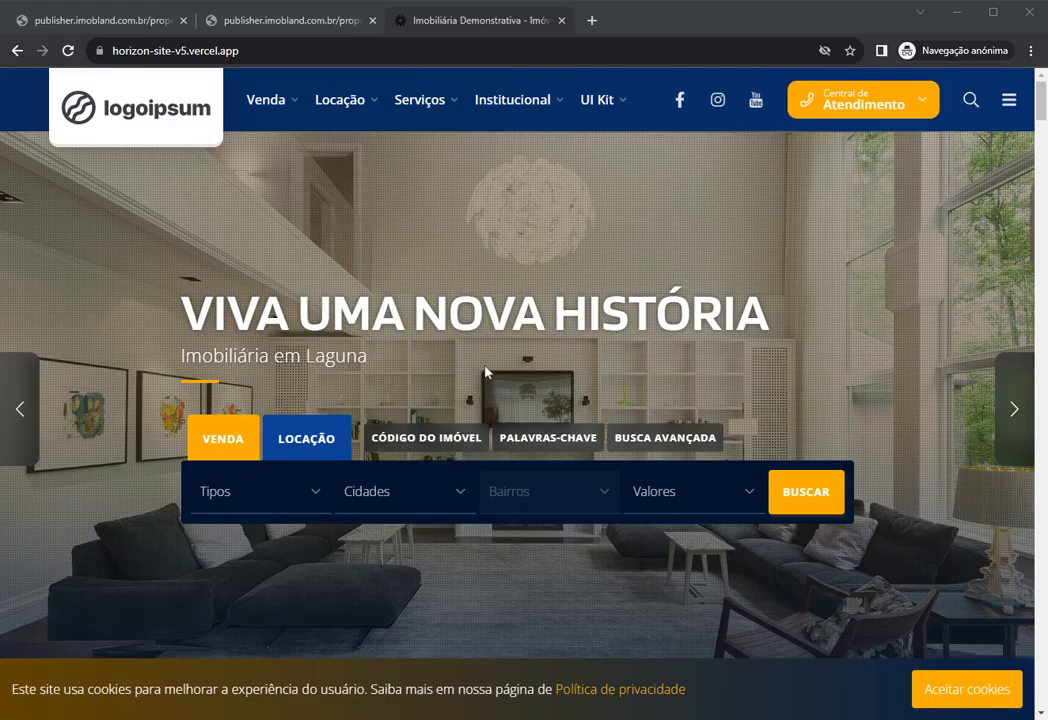
{"action": "scroll", "coordinate": [524, 250], "scroll_direction": "down", "scroll_amount": 6}
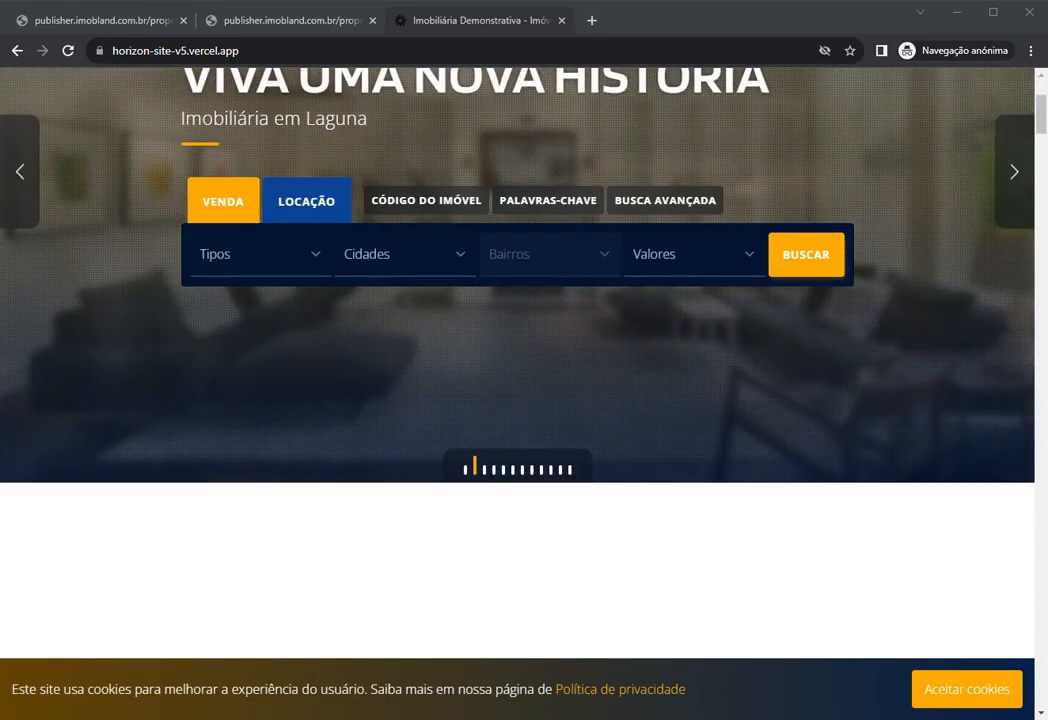
{"action": "left_click", "coordinate": [875, 524]}
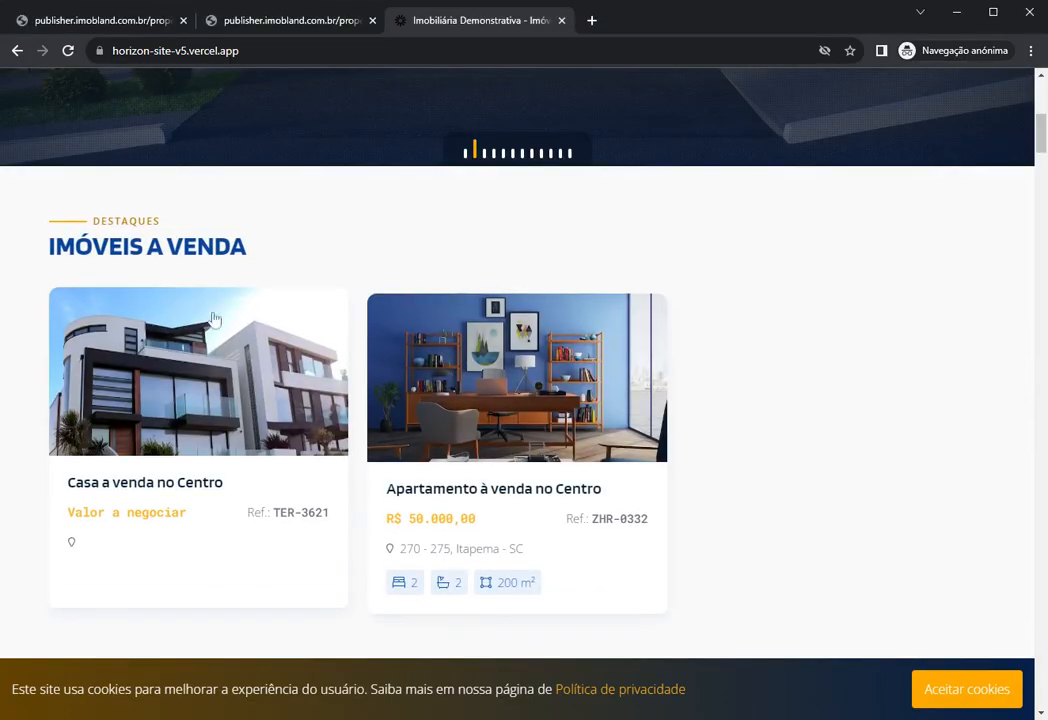
{"action": "scroll", "coordinate": [351, 269], "scroll_direction": "down", "scroll_amount": 1}
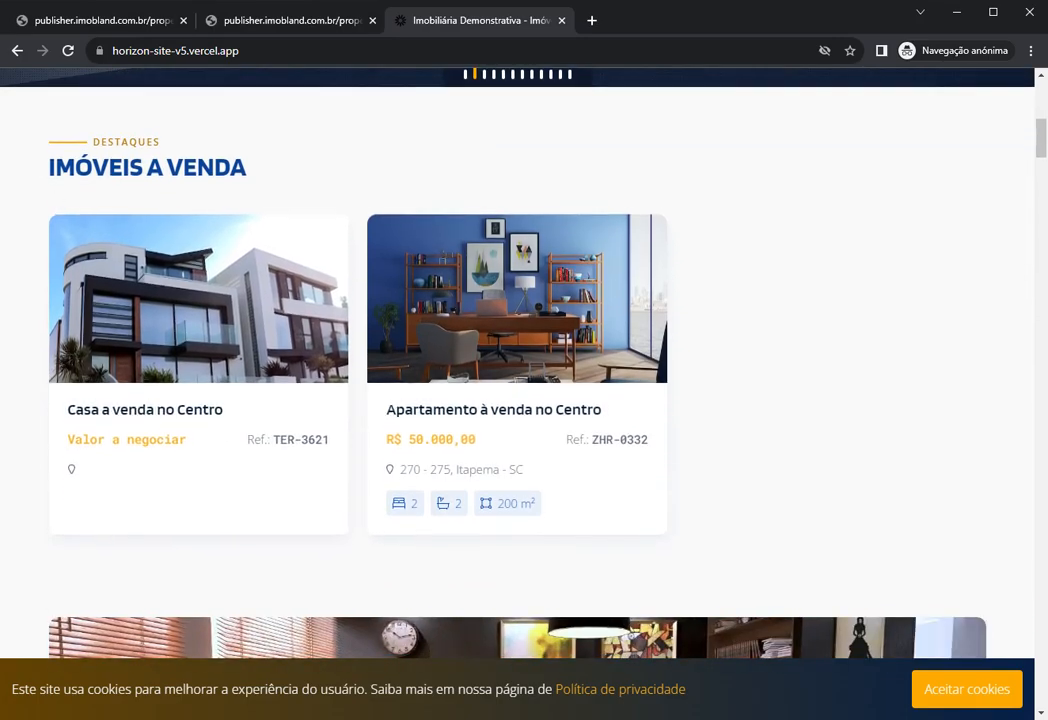
{"action": "scroll", "coordinate": [250, 318], "scroll_direction": "down", "scroll_amount": 3}
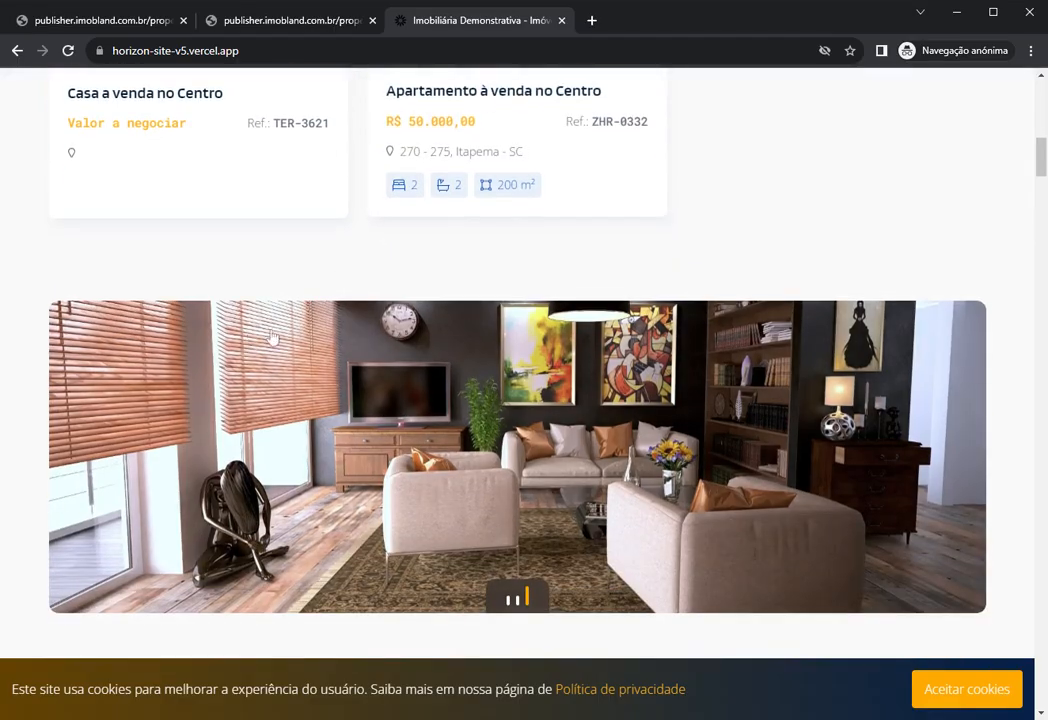
{"action": "scroll", "coordinate": [451, 281], "scroll_direction": "up", "scroll_amount": 4}
{"action": "scroll", "coordinate": [699, 416], "scroll_direction": "down", "scroll_amount": 3}
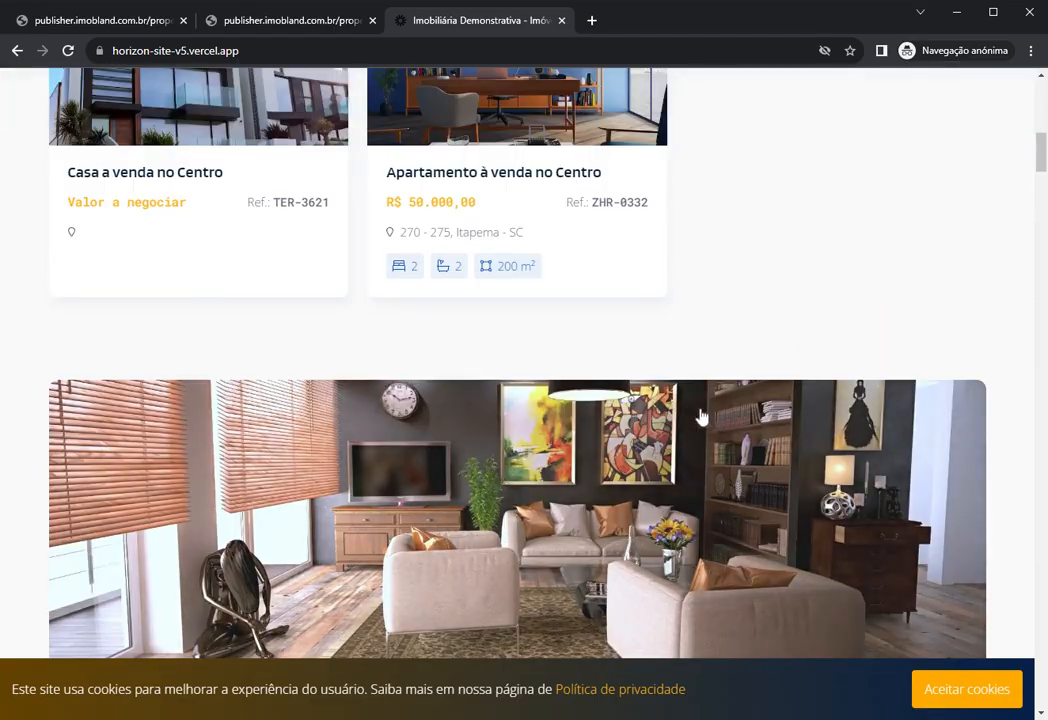
{"action": "scroll", "coordinate": [136, 516], "scroll_direction": "up", "scroll_amount": 2}
{"action": "scroll", "coordinate": [451, 491], "scroll_direction": "down", "scroll_amount": 9}
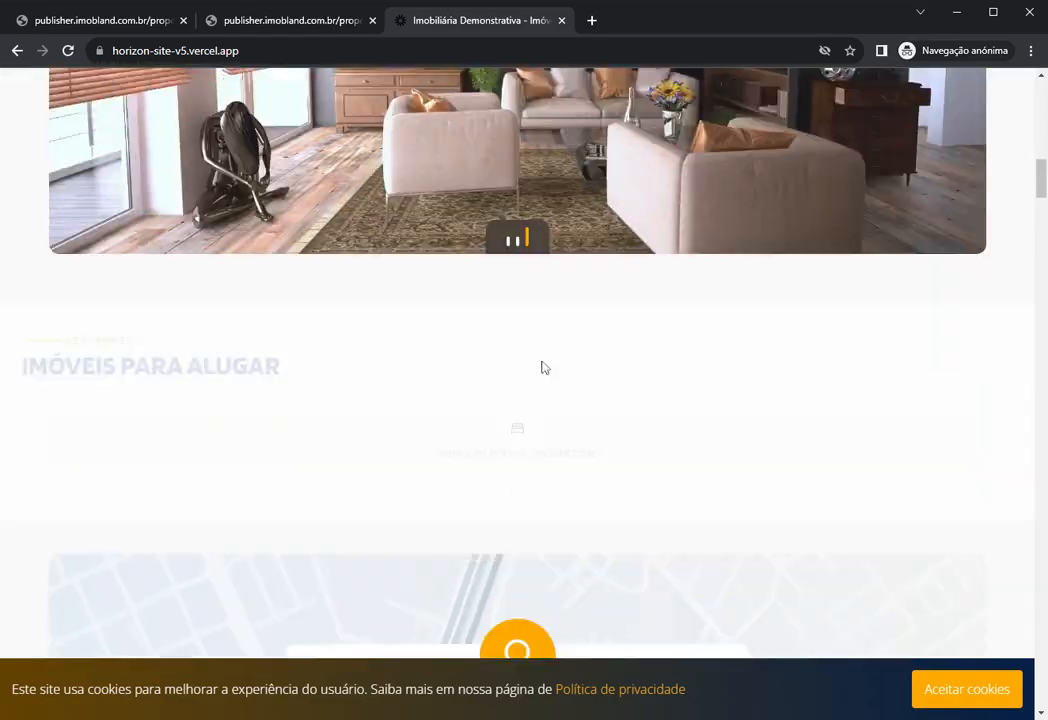
{"action": "scroll", "coordinate": [141, 236], "scroll_direction": "up", "scroll_amount": 2}
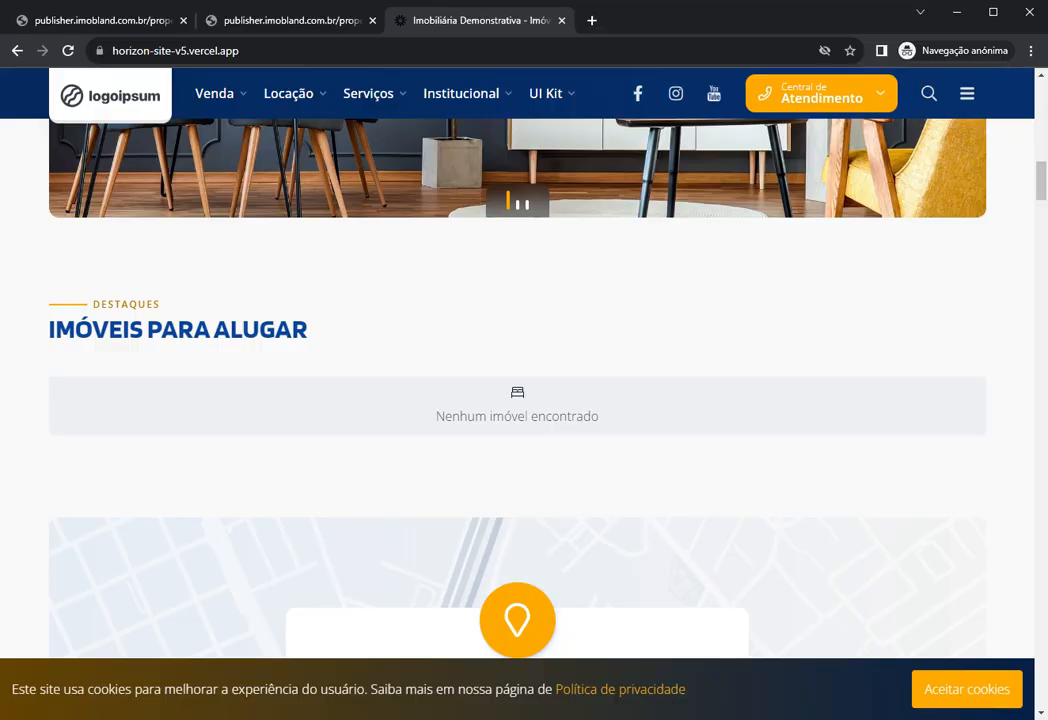
Step: Highlight the 'Imóveis para alugar' heading, then return to the CASA-01 property form
{"action": "left_click_drag", "start_coordinate": [47, 330], "coordinate": [330, 336]}
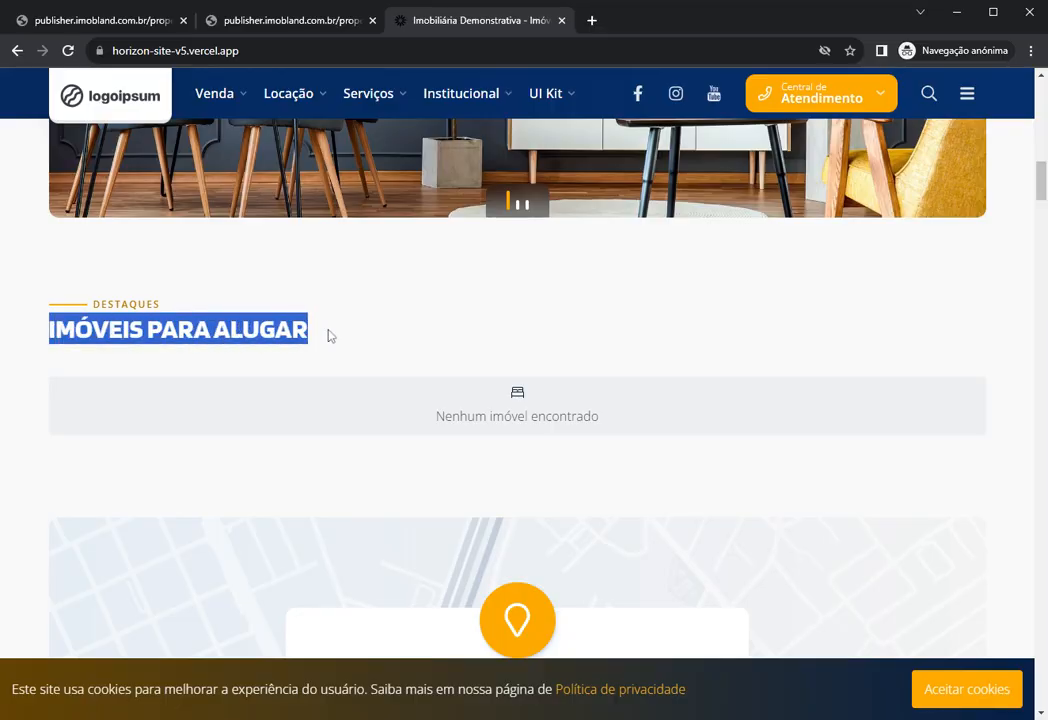
{"action": "left_click", "coordinate": [334, 336]}
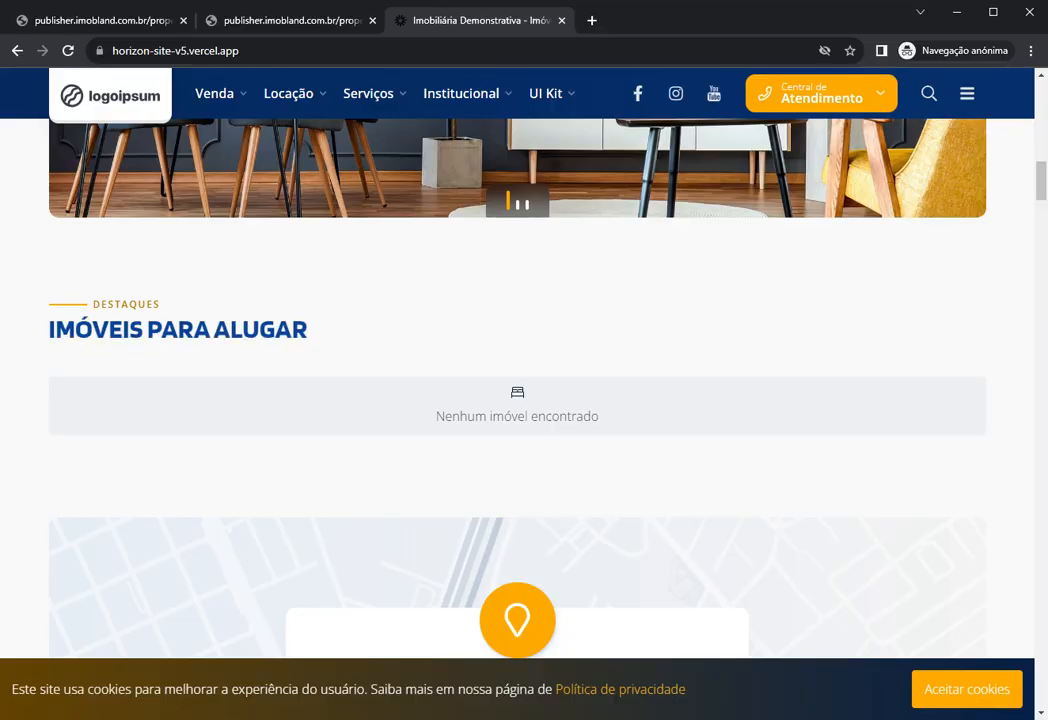
{"action": "left_click_drag", "start_coordinate": [48, 330], "coordinate": [318, 333]}
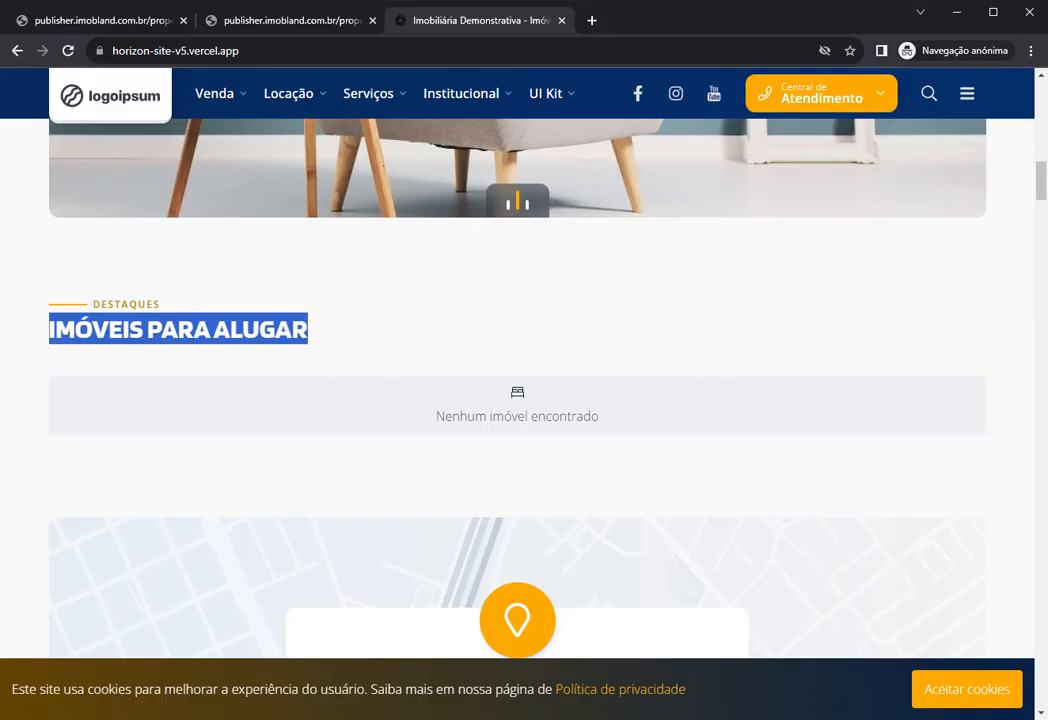
{"action": "left_click", "coordinate": [300, 20]}
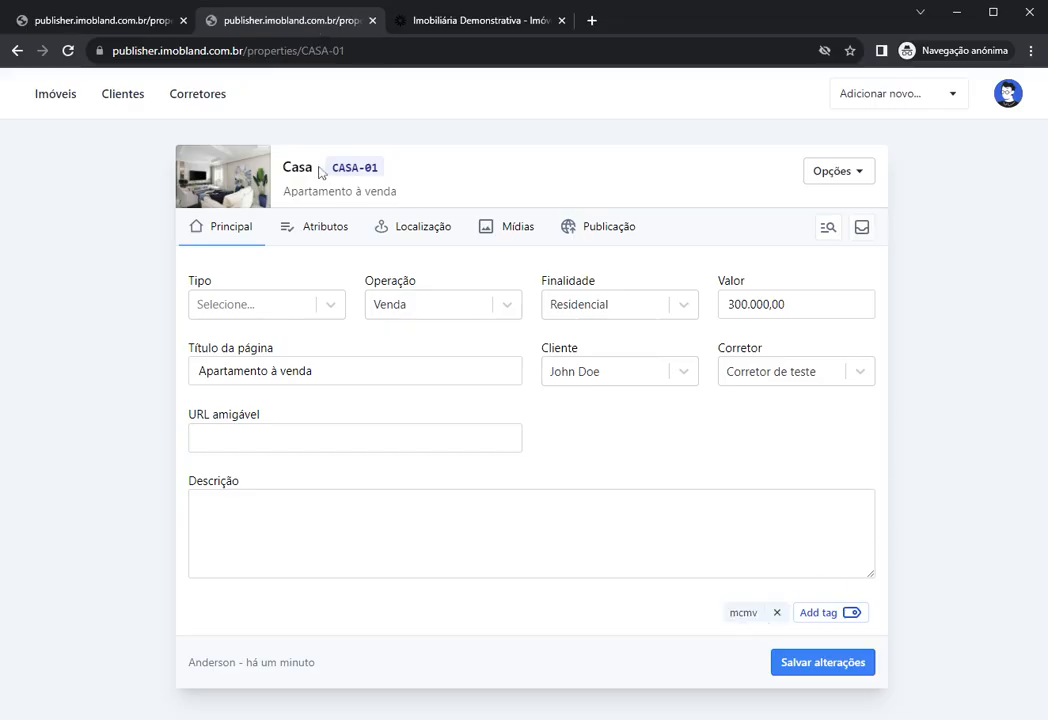
{"action": "left_click", "coordinate": [453, 30]}
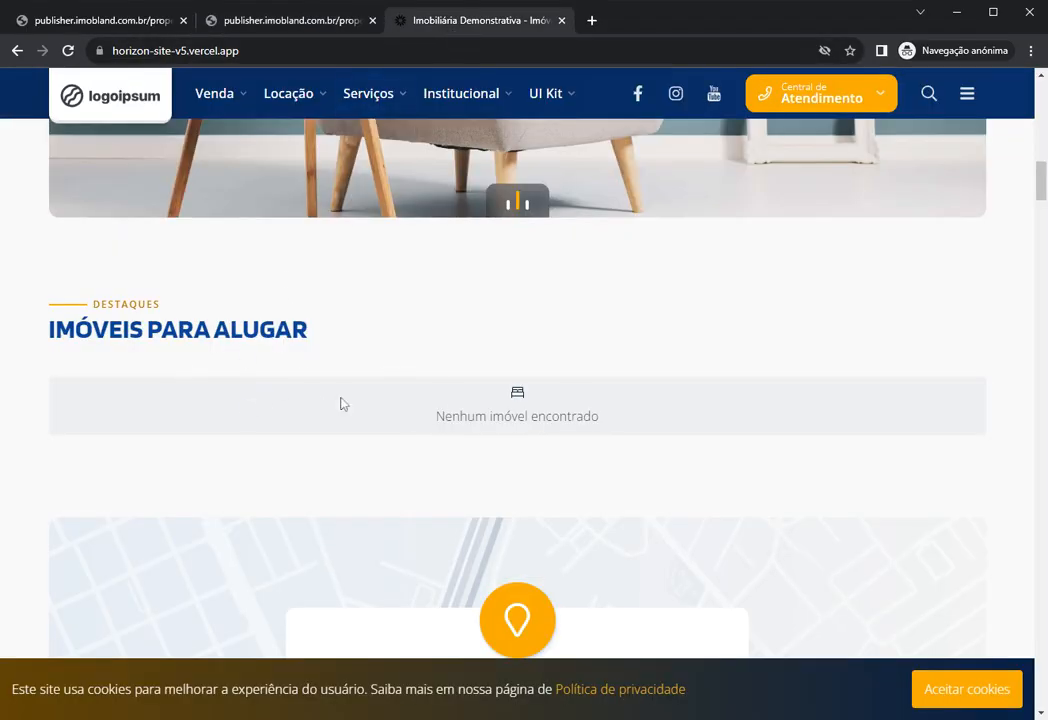
{"action": "scroll", "coordinate": [322, 375], "scroll_direction": "down", "scroll_amount": 5}
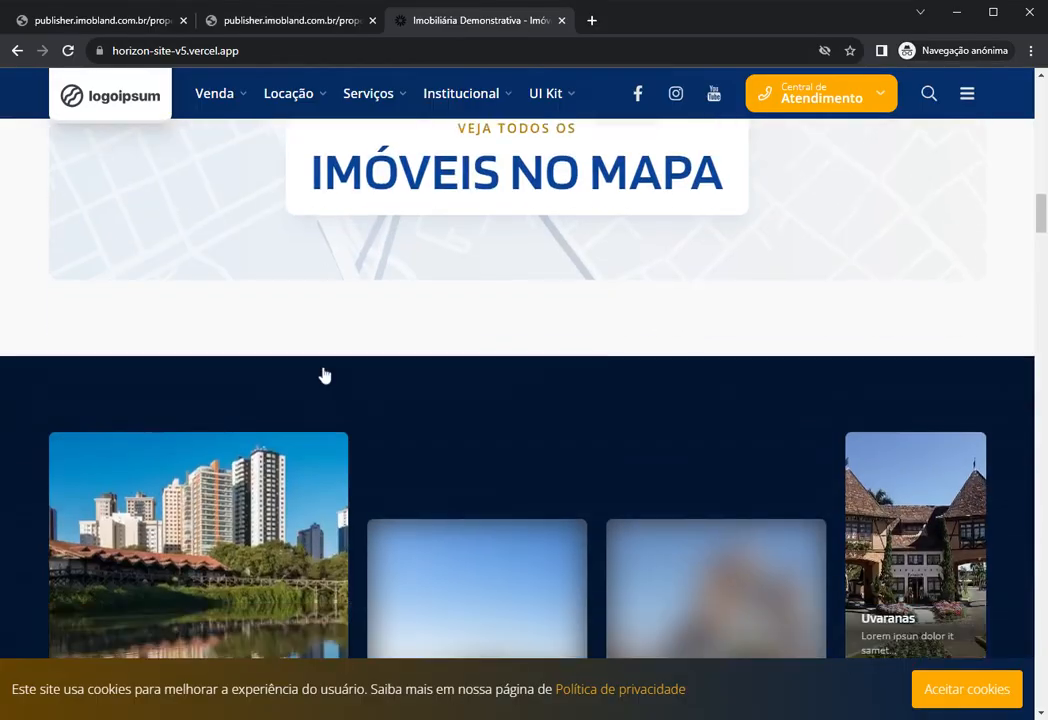
{"action": "scroll", "coordinate": [323, 375], "scroll_direction": "up", "scroll_amount": 3}
{"action": "scroll", "coordinate": [323, 375], "scroll_direction": "up", "scroll_amount": 3}
{"action": "left_click", "coordinate": [311, 23]}
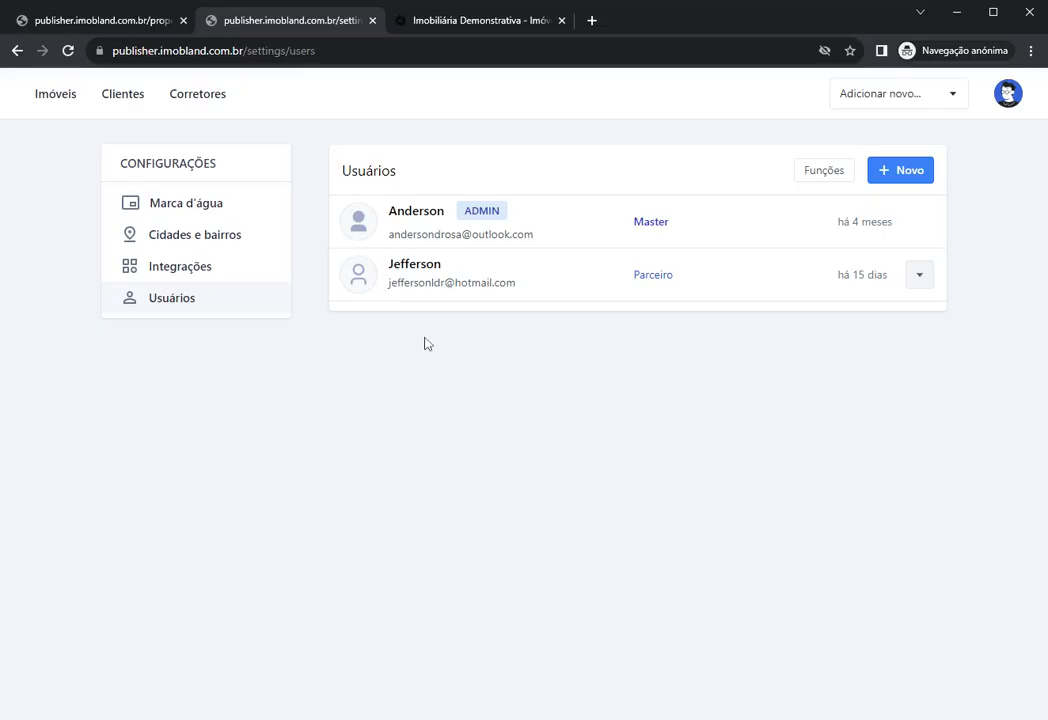
Step: Highlight the Parceiro user's name in the Usuários list
{"action": "double_click", "coordinate": [440, 264]}
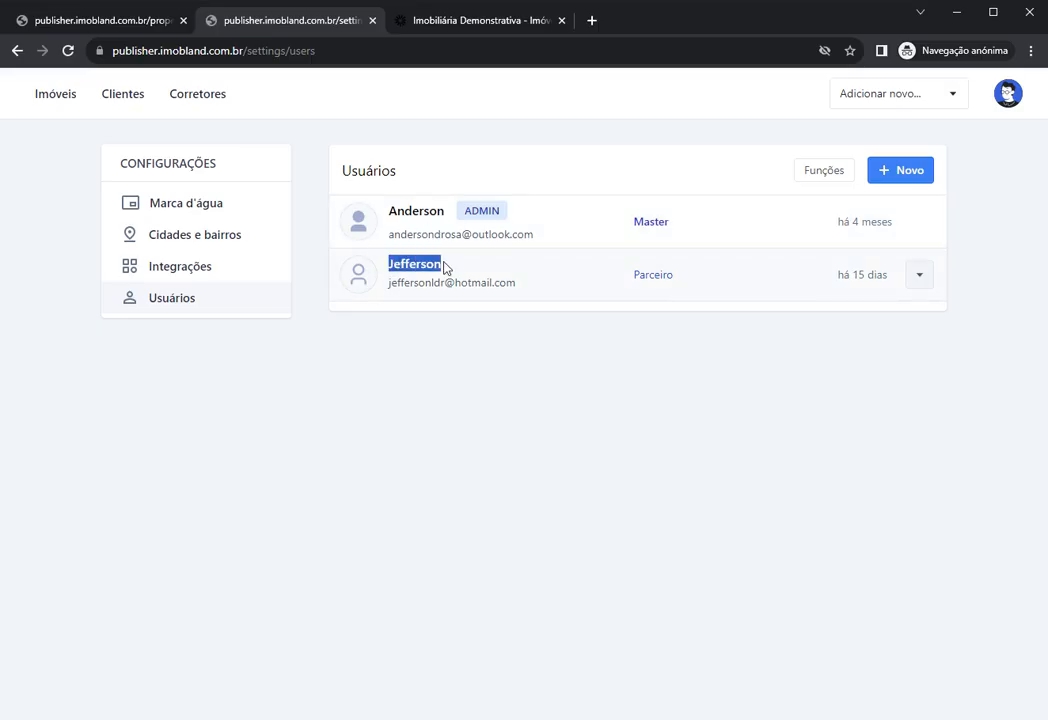
{"action": "left_click", "coordinate": [402, 347]}
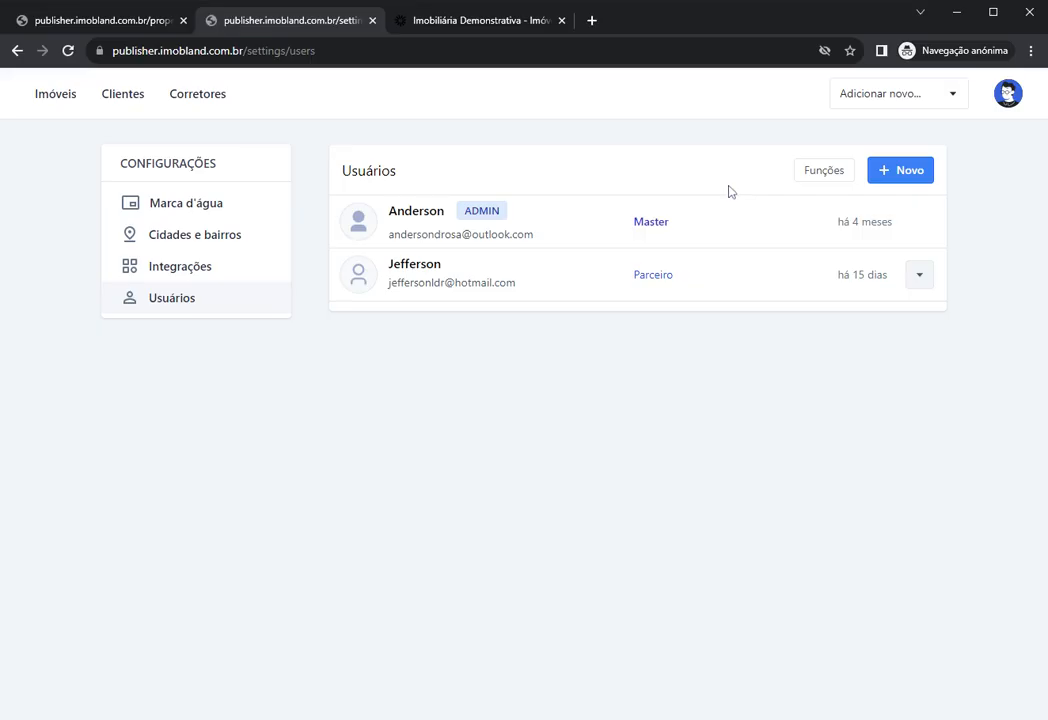
Step: Create a new role named 'Corretor iniciante' under Funções
{"action": "left_click", "coordinate": [811, 180]}
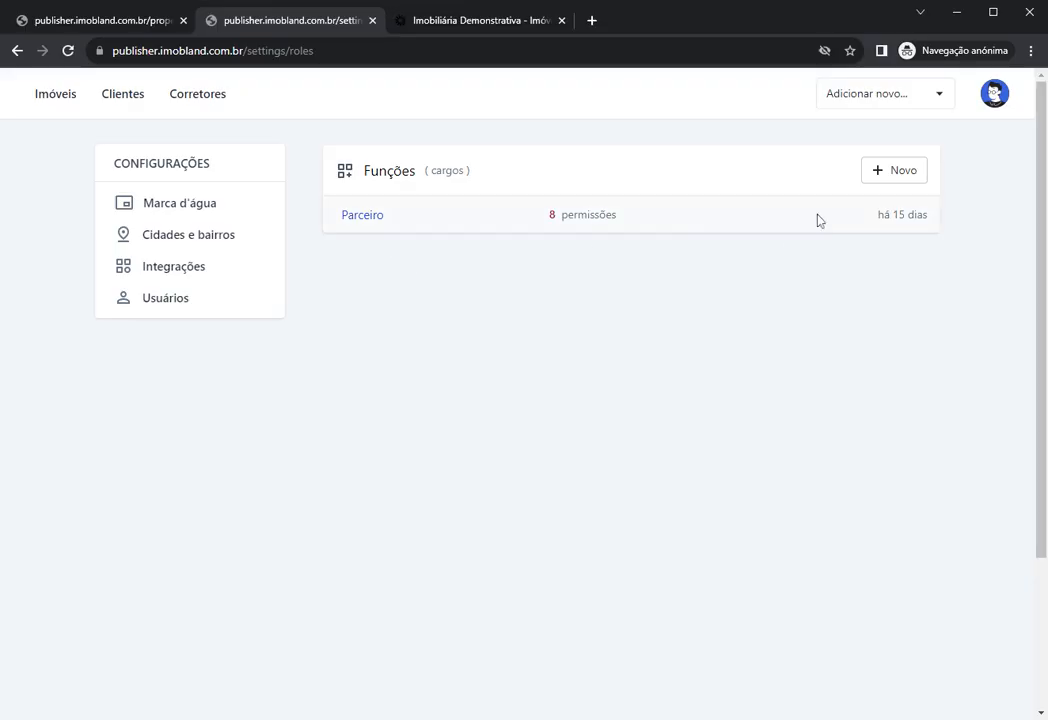
{"action": "left_click", "coordinate": [887, 176]}
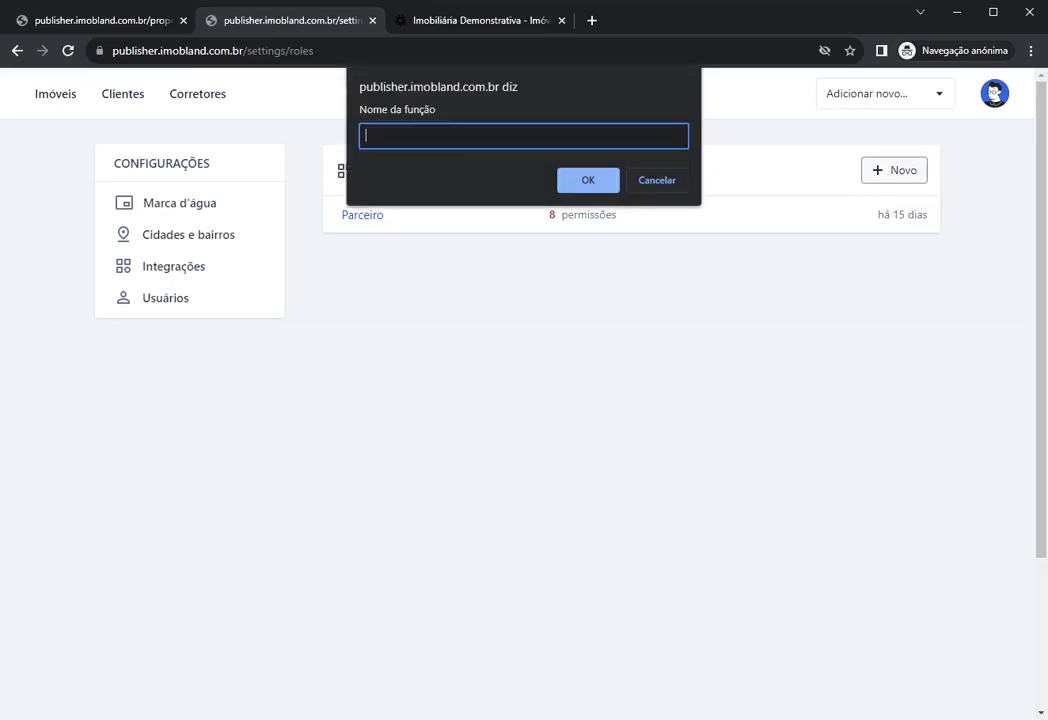
{"action": "type", "text": "Corretor iniciante"}
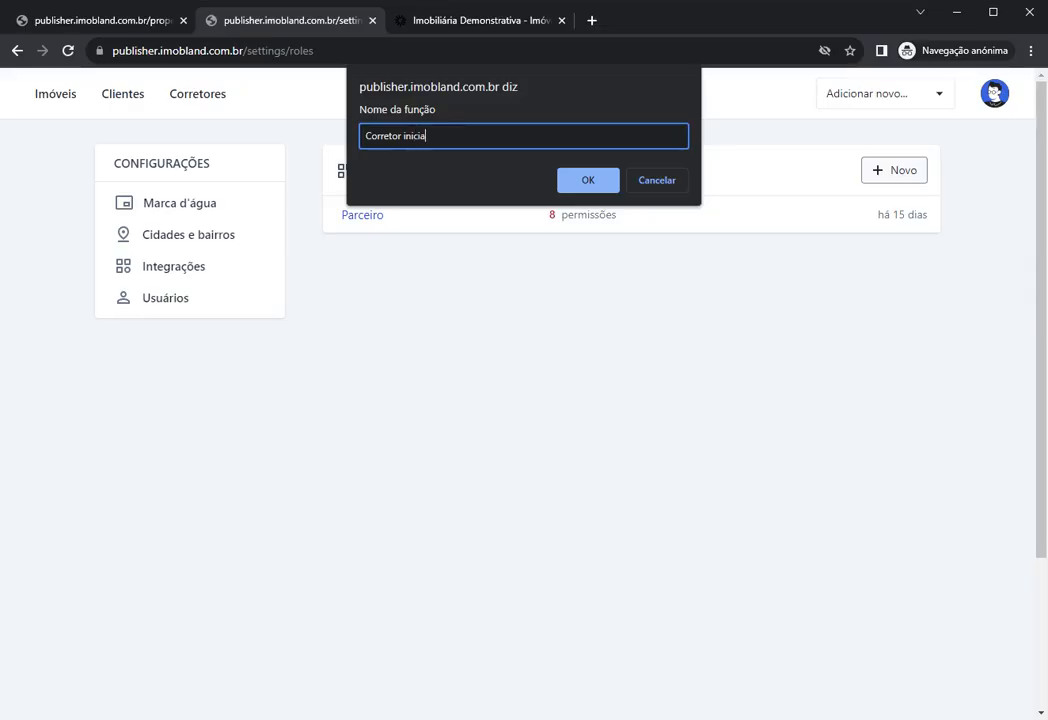
{"action": "left_click", "coordinate": [582, 182]}
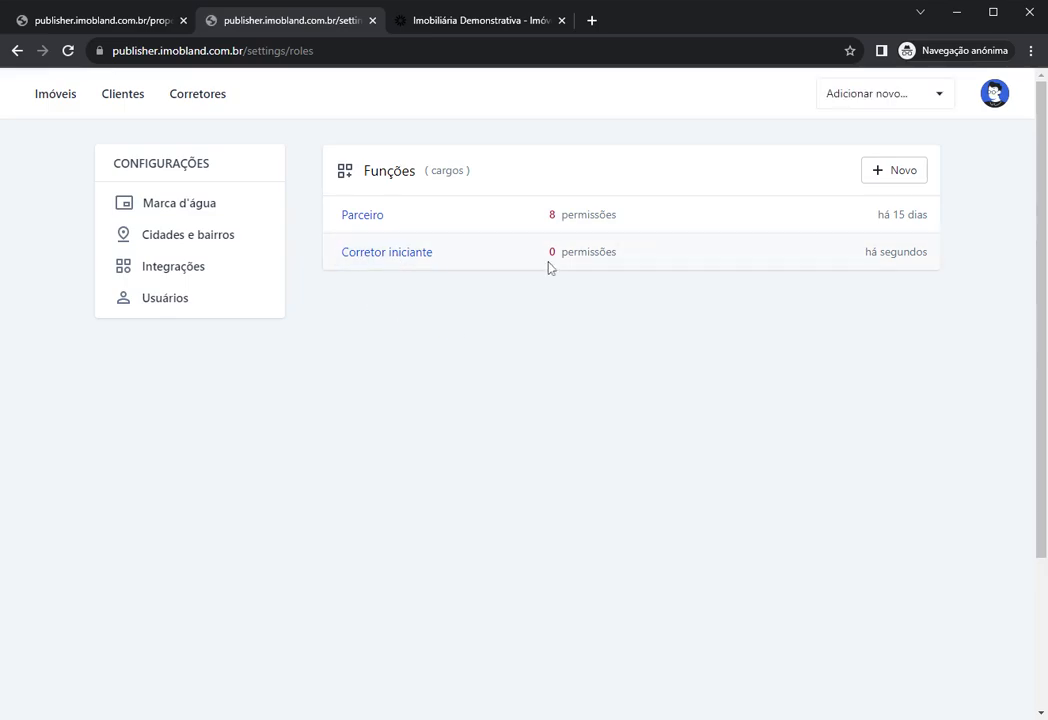
Step: Point out the role's zero permission count and open the Corretor iniciante permissions page
{"action": "left_click_drag", "start_coordinate": [547, 252], "coordinate": [617, 253]}
{"action": "left_click", "coordinate": [548, 312]}
{"action": "left_click_drag", "start_coordinate": [547, 252], "coordinate": [613, 253]}
{"action": "left_click", "coordinate": [558, 330]}
{"action": "left_click", "coordinate": [366, 253]}
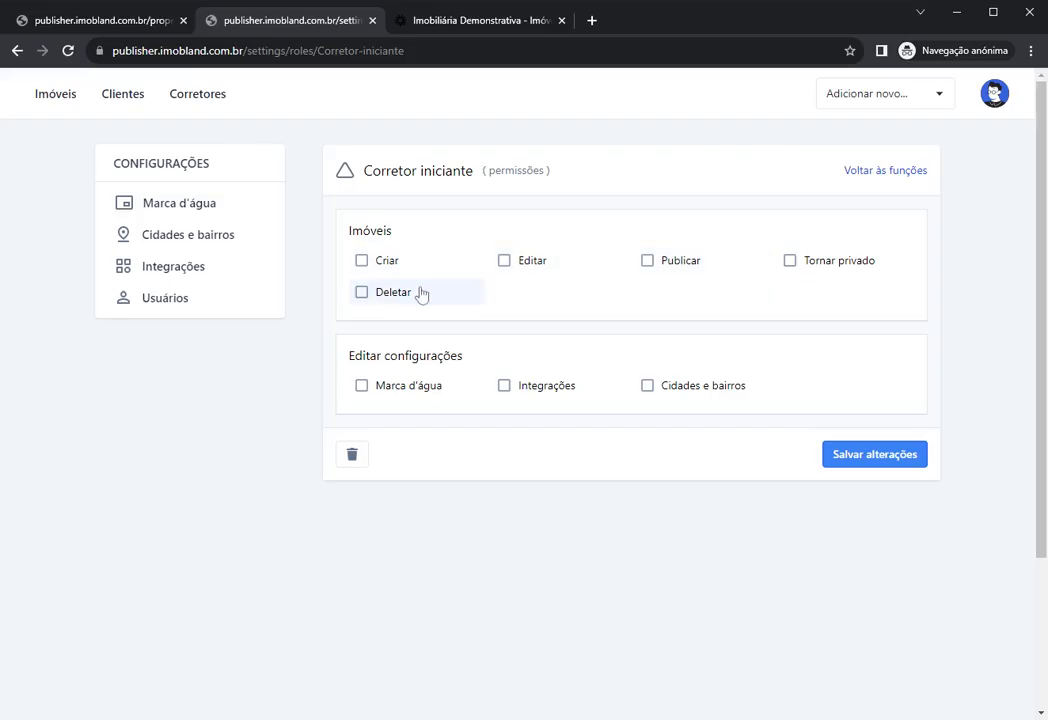
{"action": "left_click", "coordinate": [387, 262]}
{"action": "double_click", "coordinate": [400, 234]}
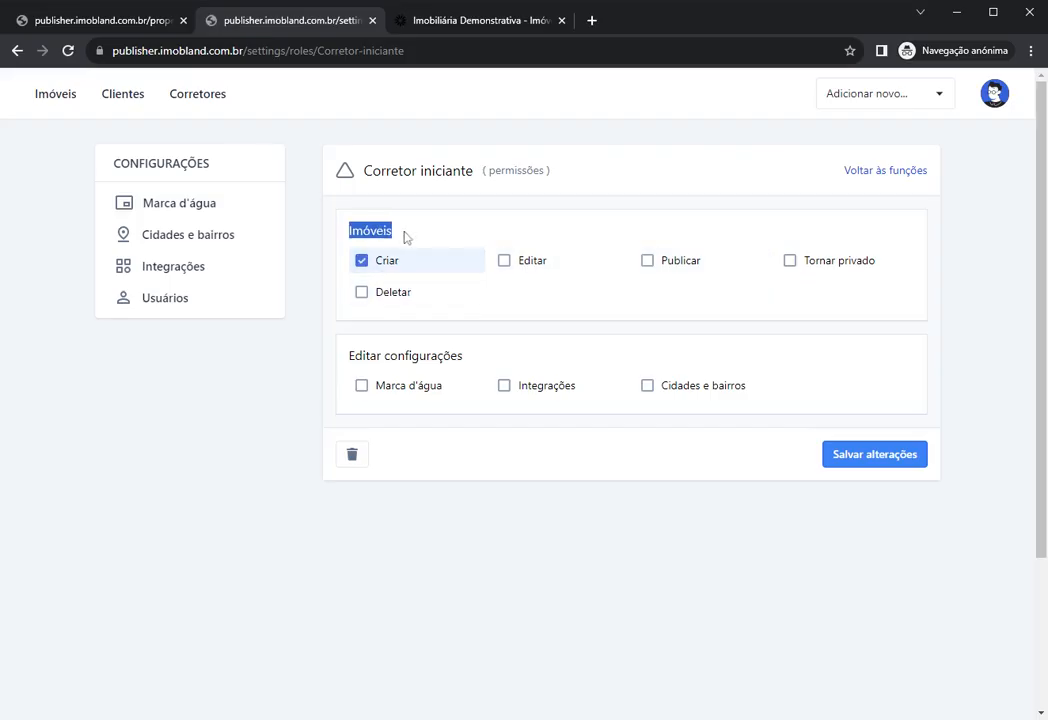
{"action": "left_click", "coordinate": [524, 266]}
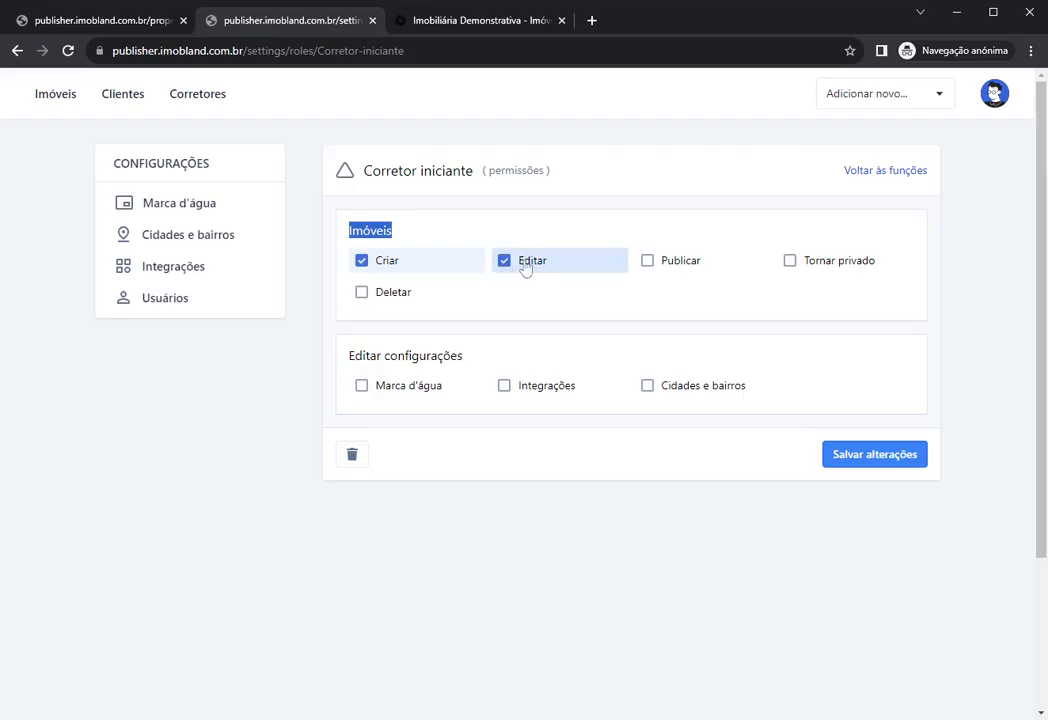
{"action": "left_click", "coordinate": [796, 274]}
{"action": "left_click", "coordinate": [418, 305]}
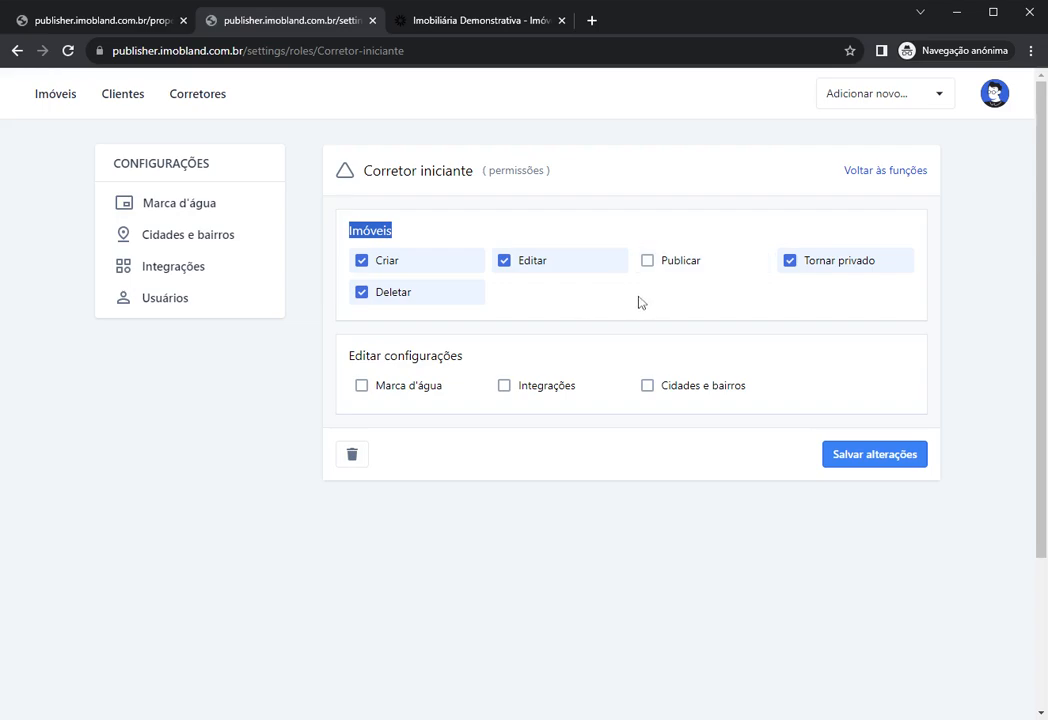
{"action": "left_click", "coordinate": [567, 300]}
{"action": "left_click", "coordinate": [533, 263]}
{"action": "left_click", "coordinate": [533, 263]}
{"action": "left_click", "coordinate": [663, 262]}
{"action": "left_click", "coordinate": [667, 265]}
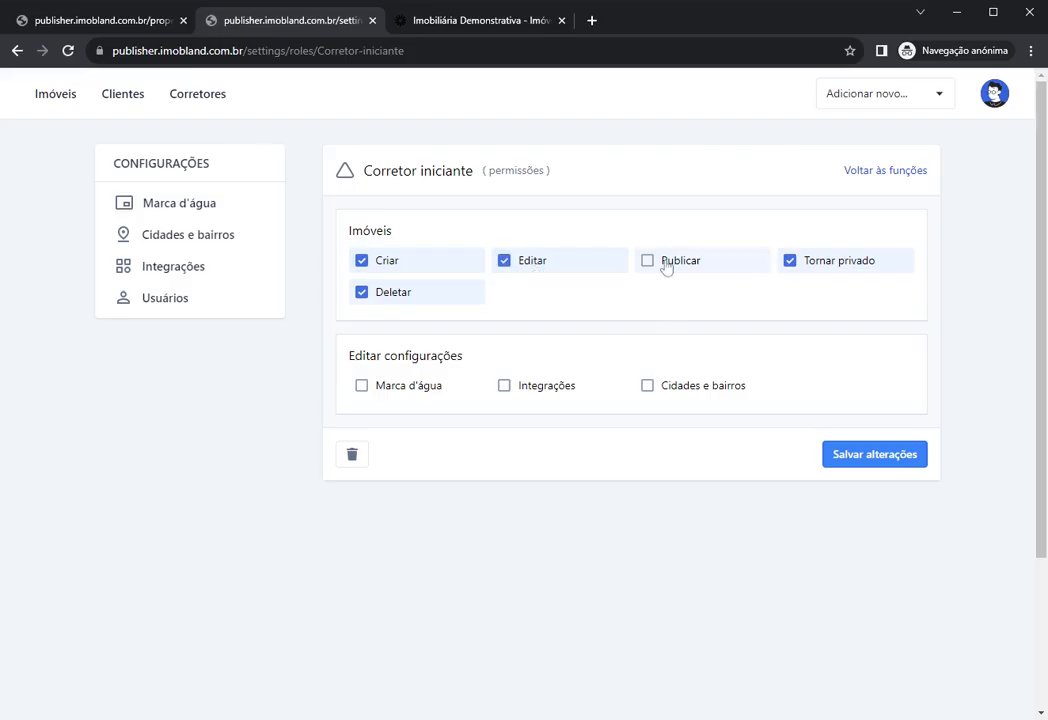
{"action": "left_click", "coordinate": [532, 262]}
{"action": "left_click", "coordinate": [430, 263]}
{"action": "left_click", "coordinate": [420, 292]}
{"action": "left_click", "coordinate": [790, 261]}
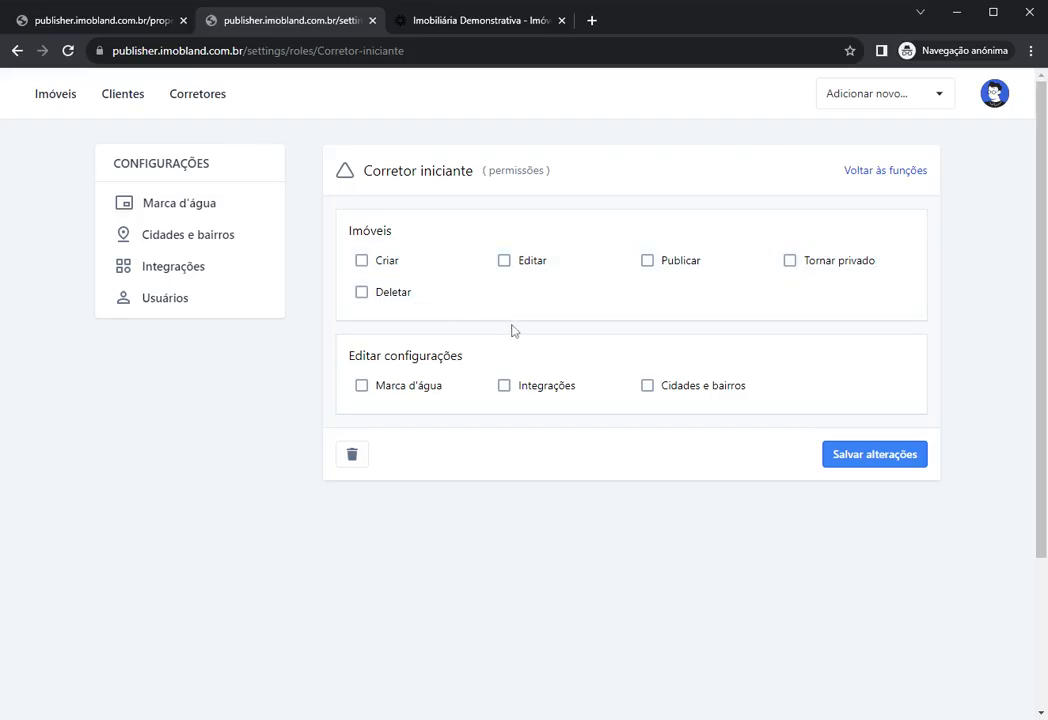
Step: Grant the Corretor iniciante role the Criar and Editar property permissions
{"action": "left_click", "coordinate": [403, 272]}
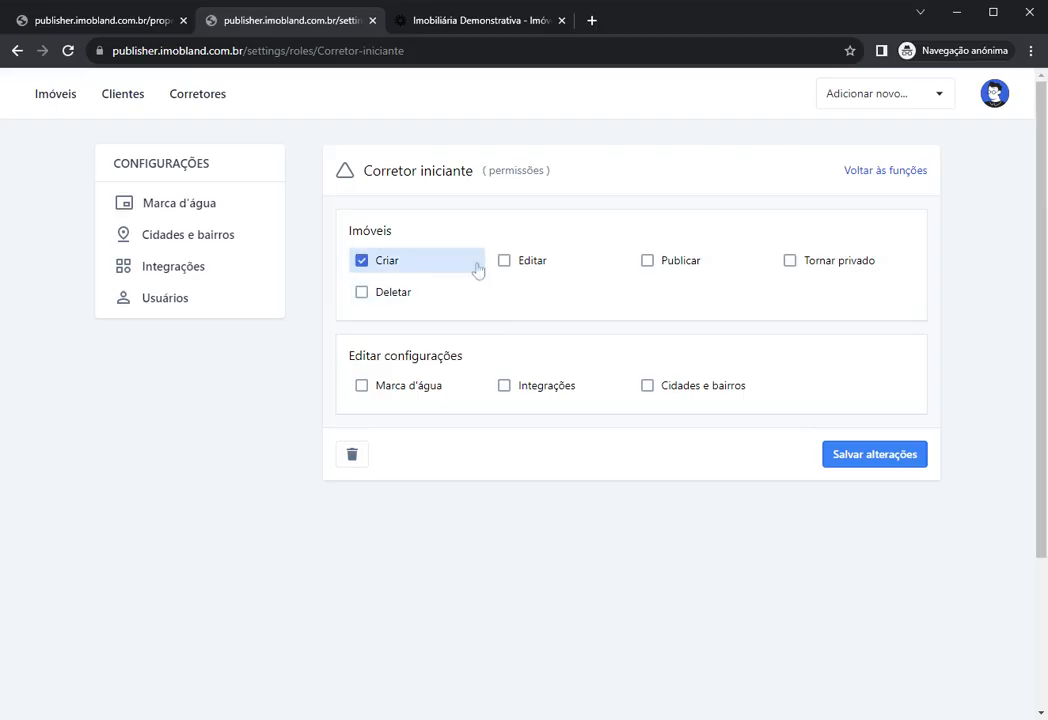
{"action": "left_click", "coordinate": [504, 268]}
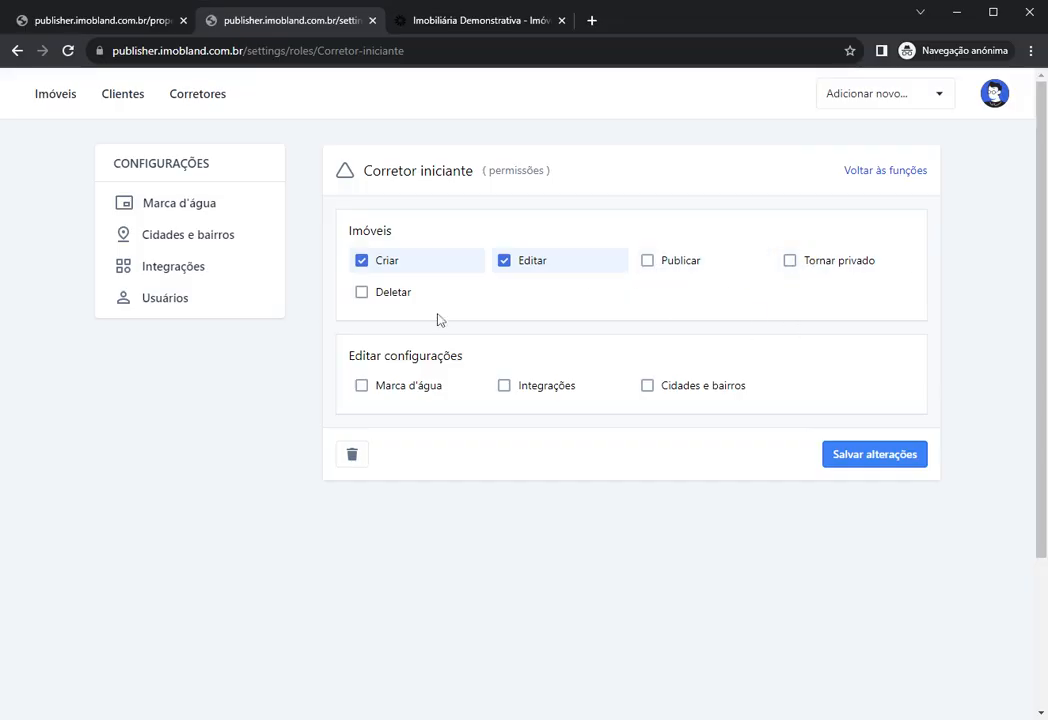
{"action": "left_click", "coordinate": [400, 296]}
{"action": "left_click_drag", "start_coordinate": [384, 356], "coordinate": [482, 356]}
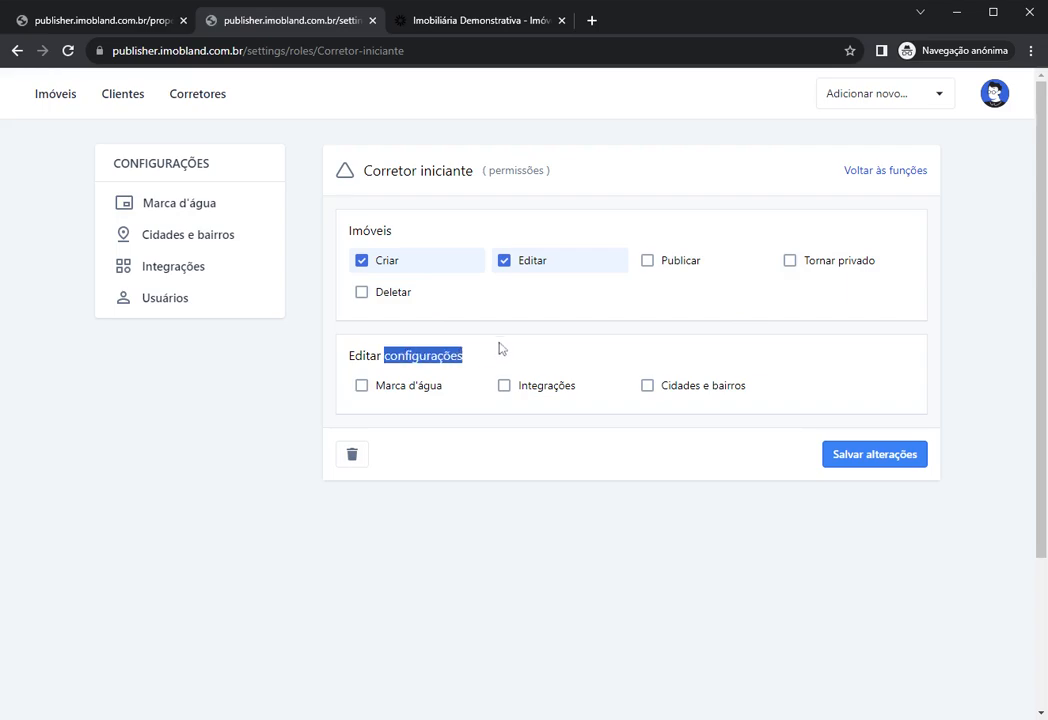
{"action": "left_click", "coordinate": [515, 422]}
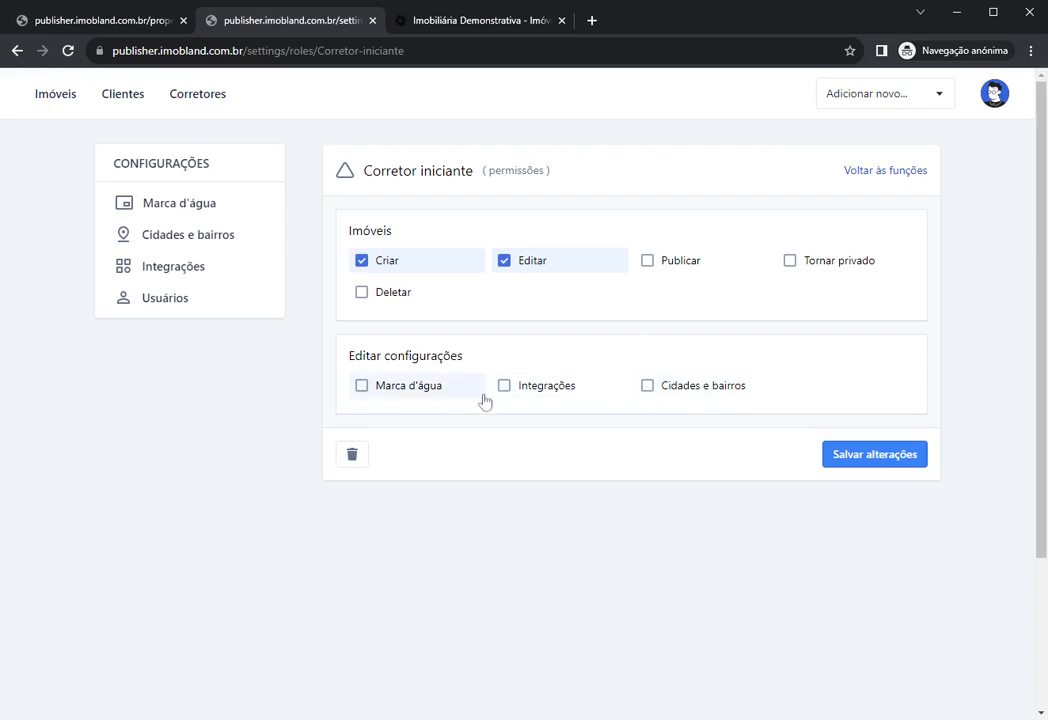
Step: Try and clear Marca d'água, Integrações and Cidades e bairros, then save the role
{"action": "left_click", "coordinate": [676, 270]}
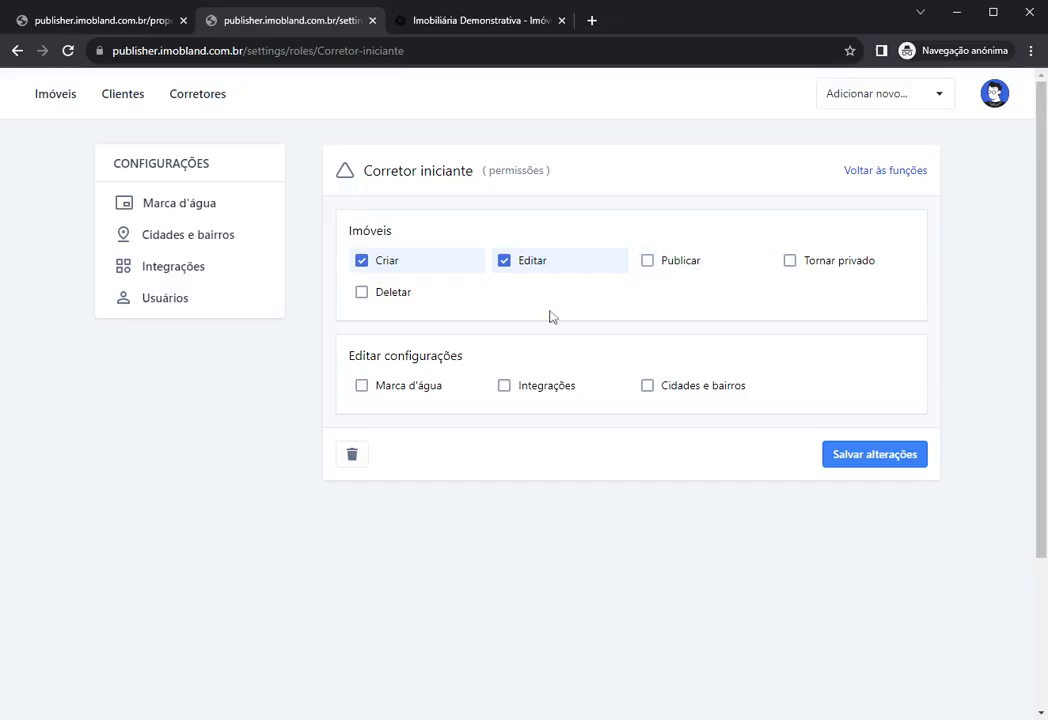
{"action": "left_click", "coordinate": [470, 390]}
{"action": "left_click", "coordinate": [545, 388]}
{"action": "left_click", "coordinate": [681, 390]}
{"action": "left_click", "coordinate": [505, 396]}
{"action": "left_click", "coordinate": [400, 387]}
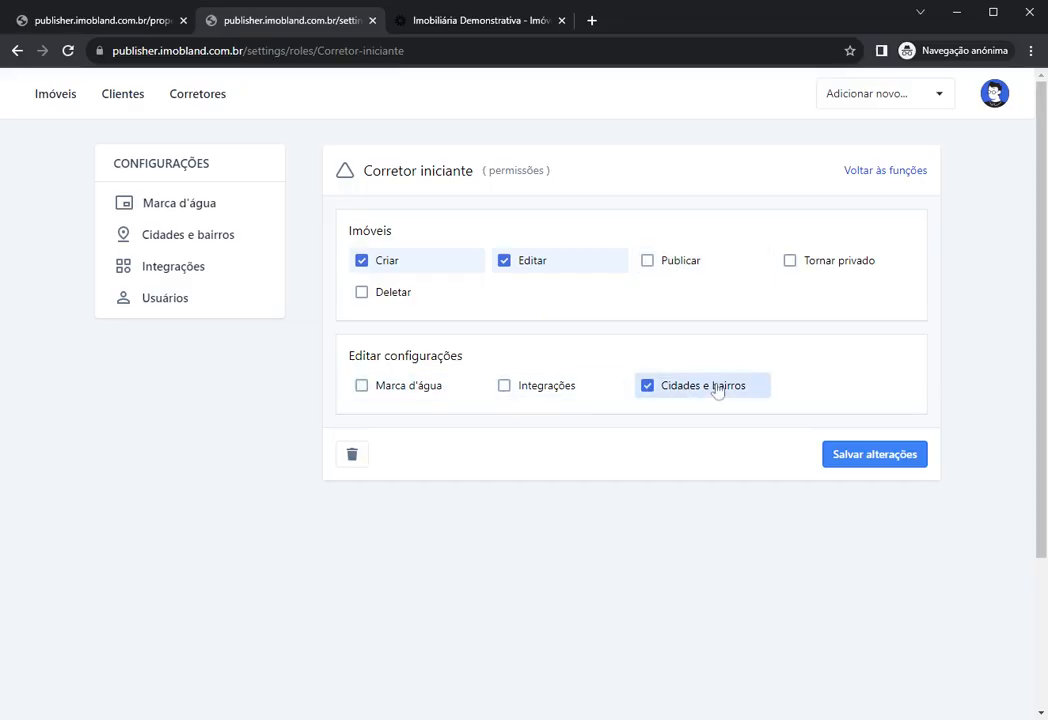
{"action": "left_click", "coordinate": [716, 388]}
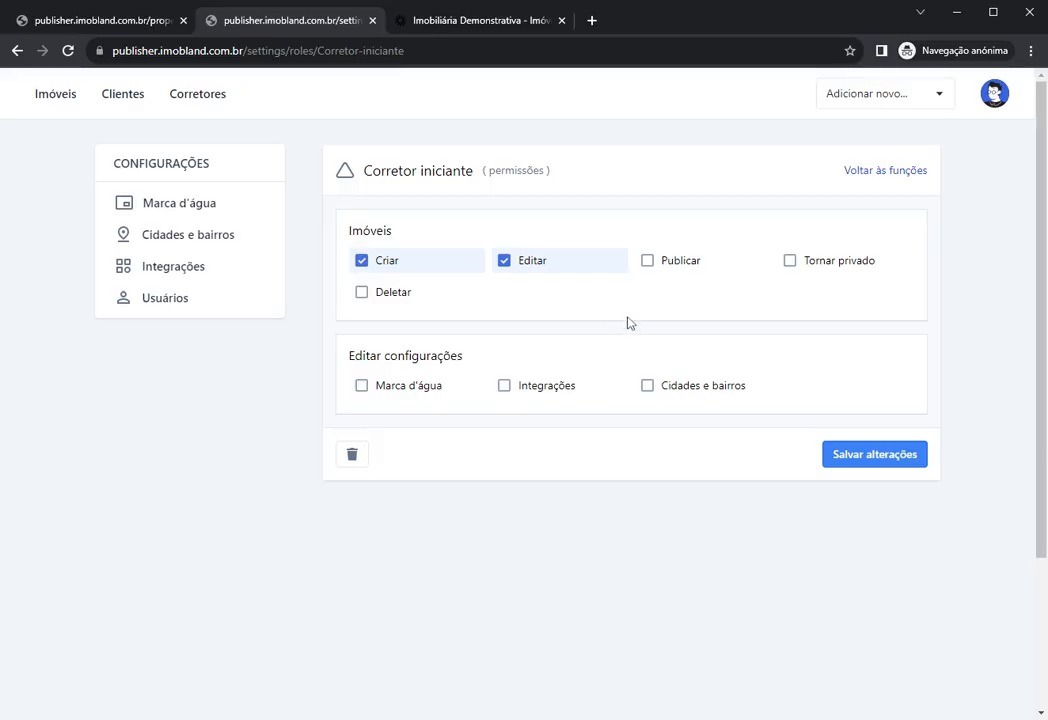
{"action": "left_click", "coordinate": [864, 458]}
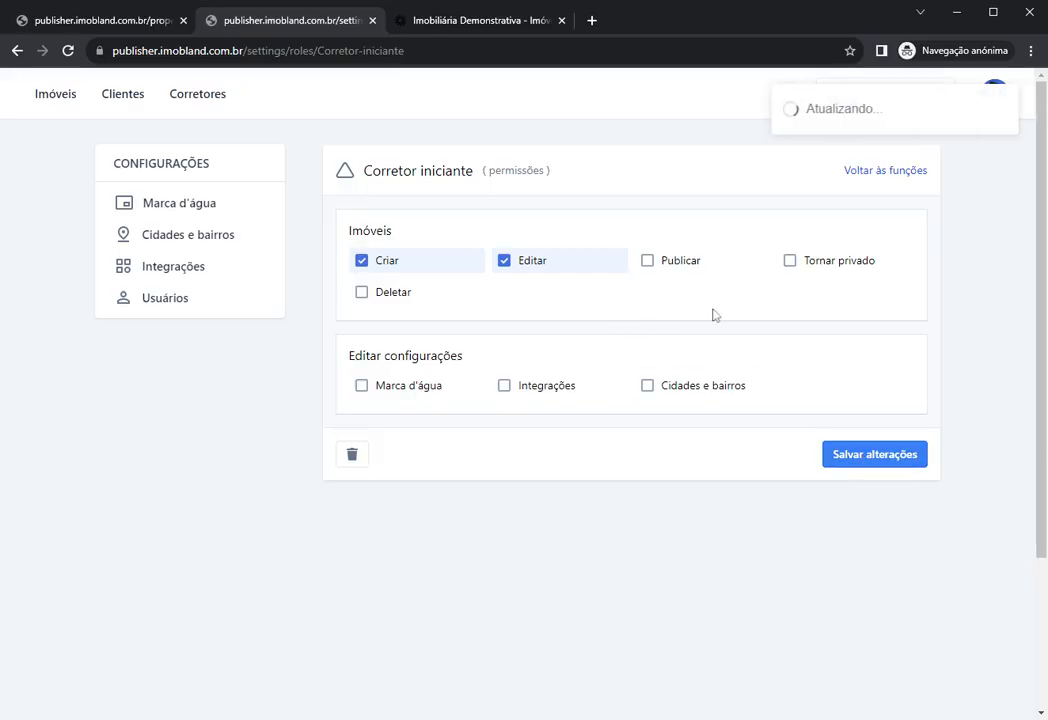
Step: Go to Usuários and briefly view the Parceiro role in a new tab
{"action": "left_click", "coordinate": [164, 305]}
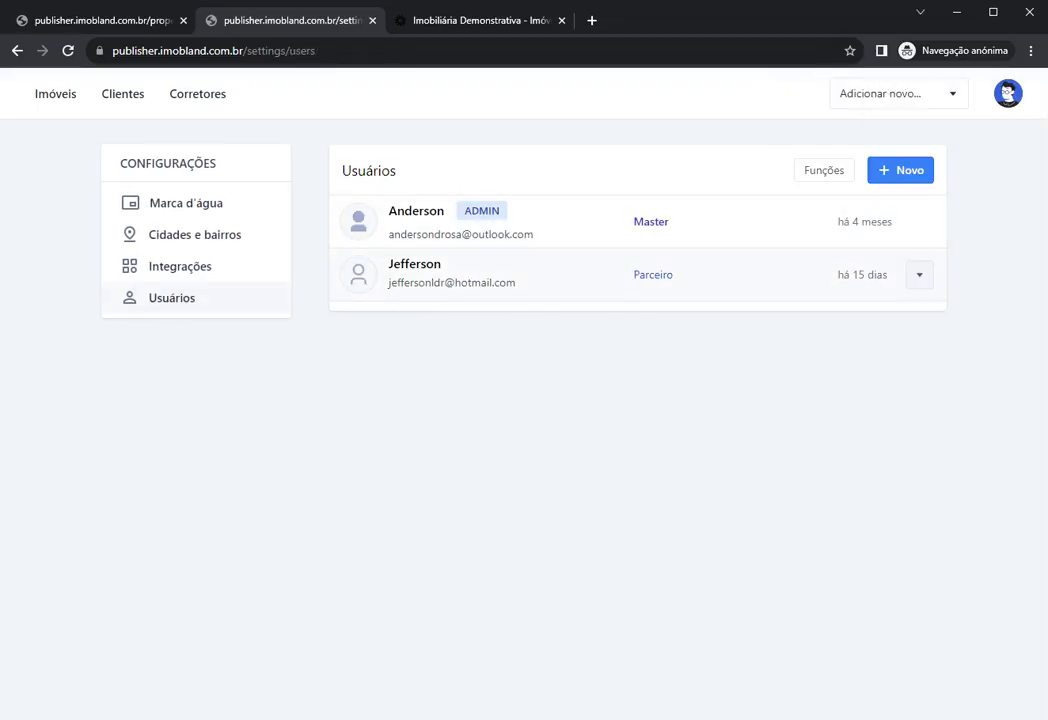
{"action": "double_click", "coordinate": [410, 264]}
{"action": "left_click", "coordinate": [592, 282]}
{"action": "left_click", "coordinate": [654, 279]}
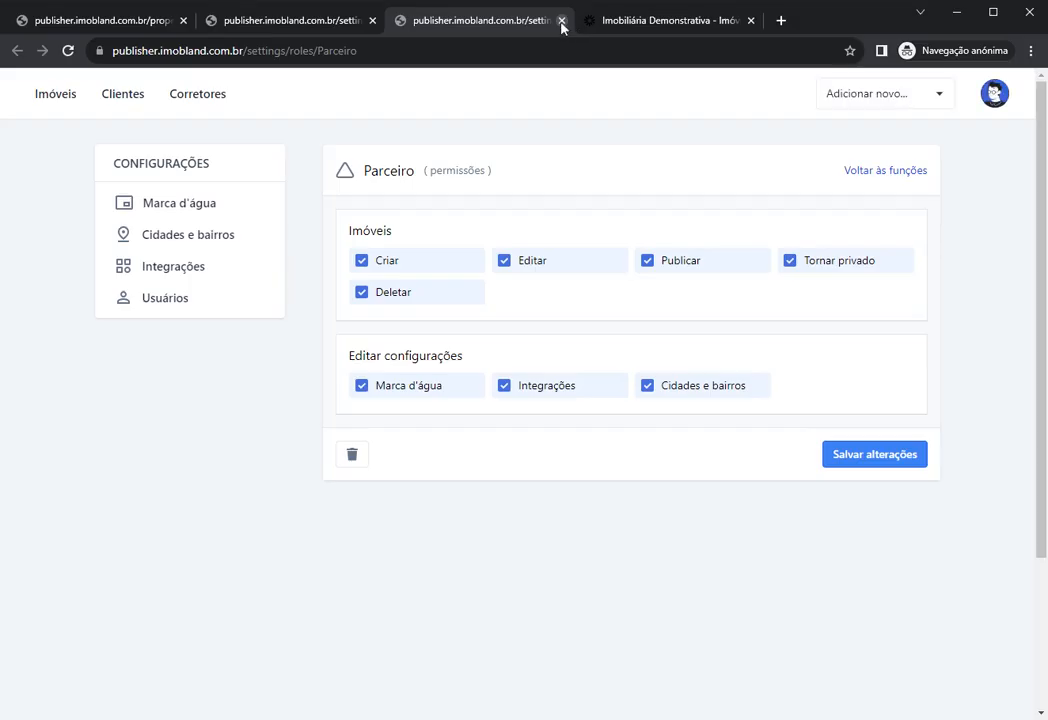
{"action": "left_click", "coordinate": [561, 20]}
Step: Change the Parceiro user's Função to Corretor iniciante and save
{"action": "left_click", "coordinate": [919, 275]}
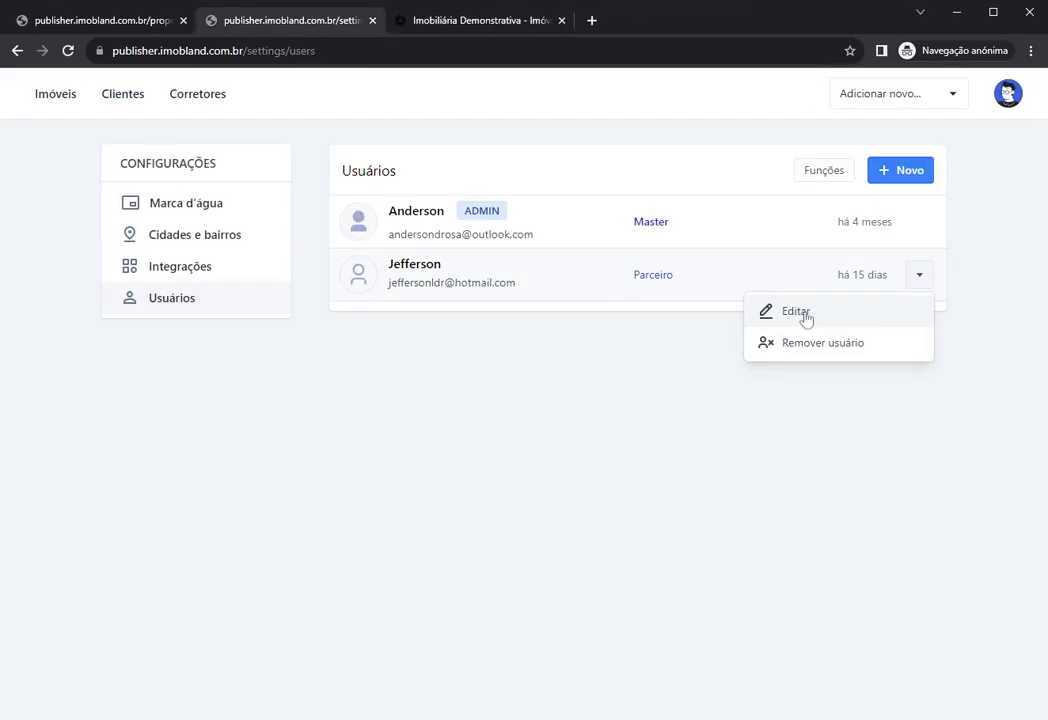
{"action": "left_click", "coordinate": [797, 312]}
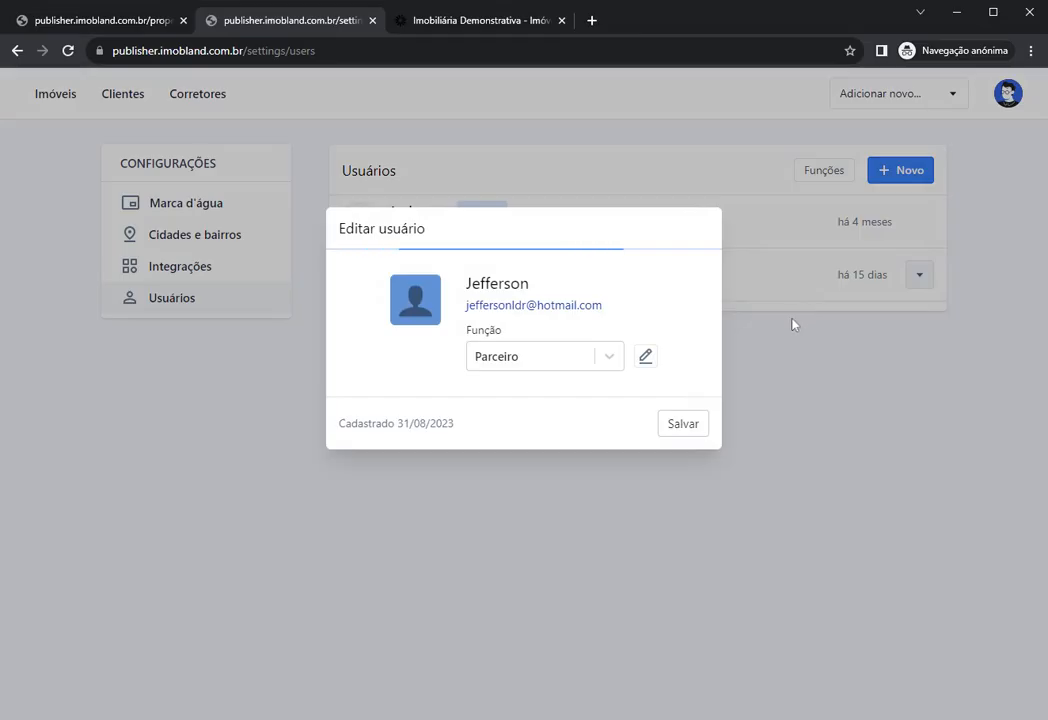
{"action": "left_click", "coordinate": [523, 365]}
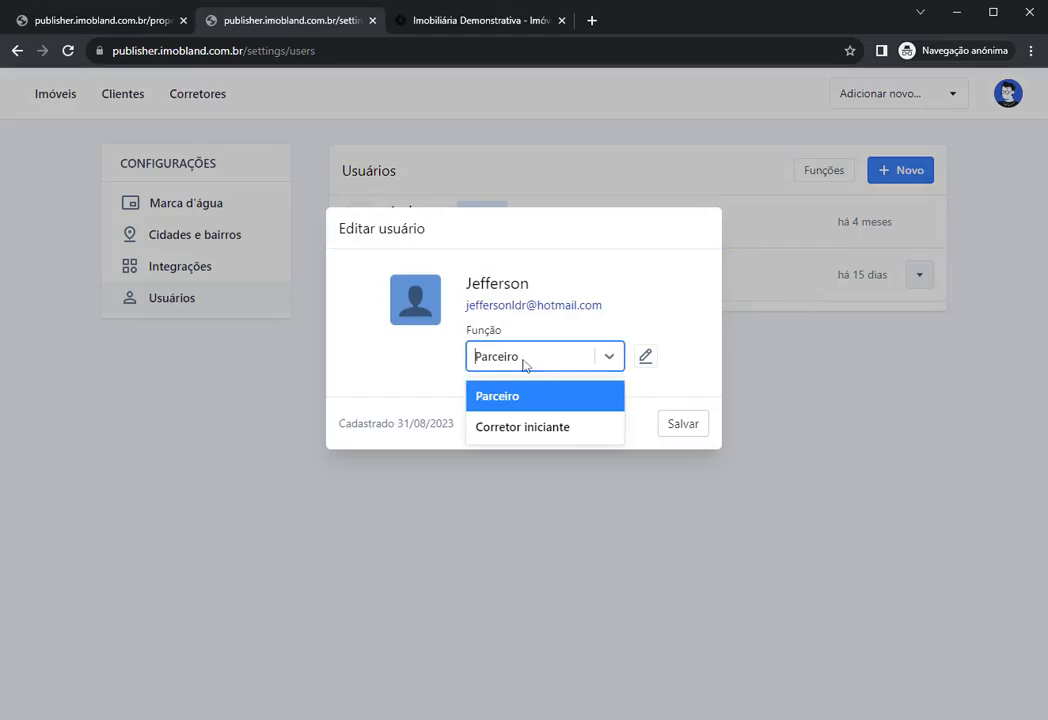
{"action": "left_click", "coordinate": [522, 427]}
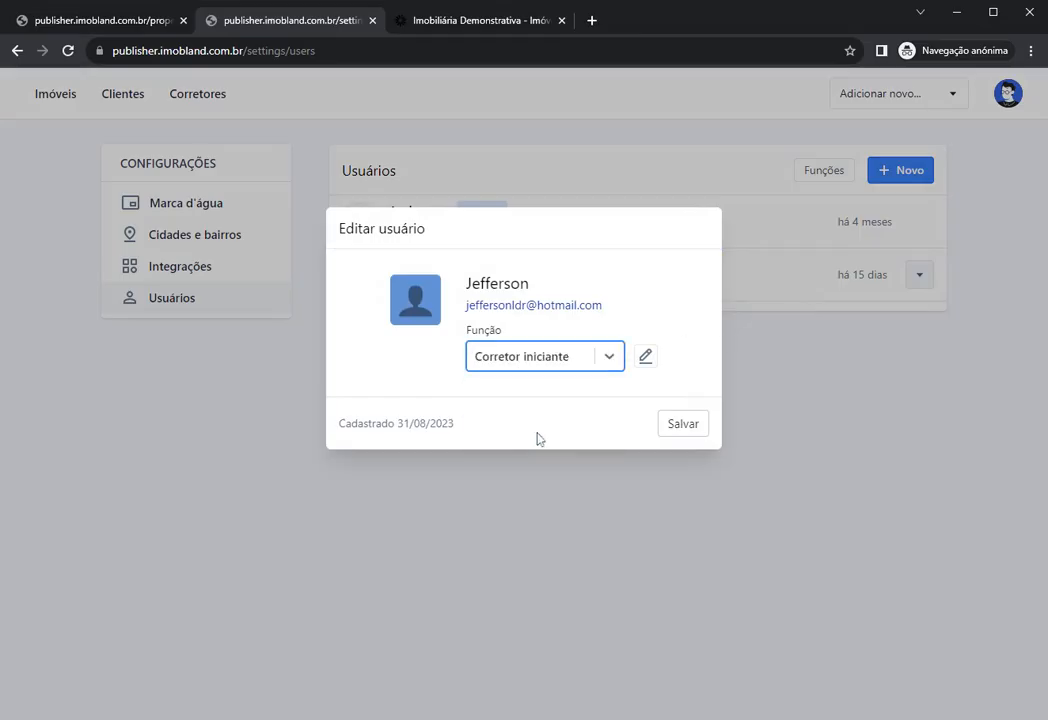
{"action": "left_click", "coordinate": [683, 426]}
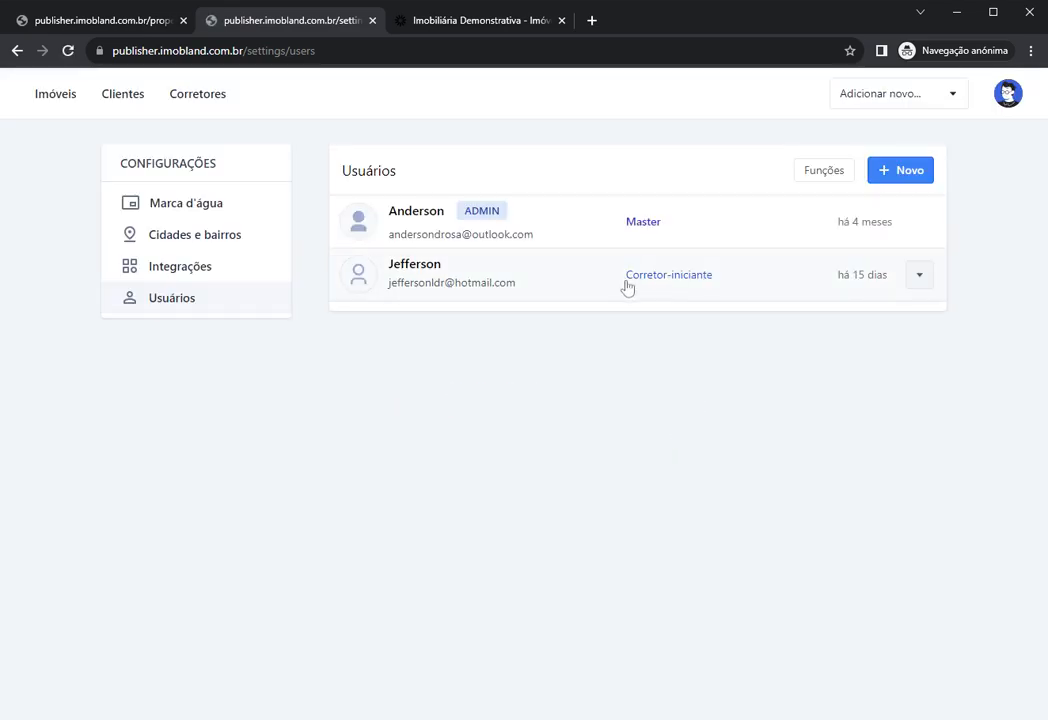
Step: Open the Corretor-iniciante role in a new tab and compare it with the users list
{"action": "left_click_drag", "start_coordinate": [389, 272], "coordinate": [456, 275]}
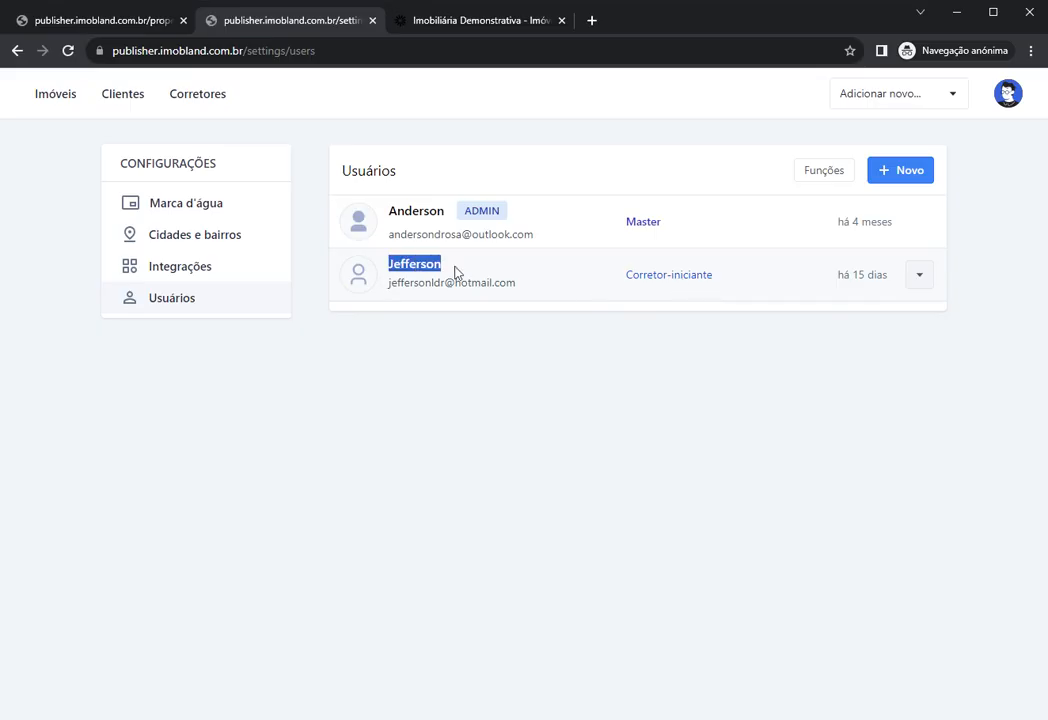
{"action": "left_click", "coordinate": [617, 356]}
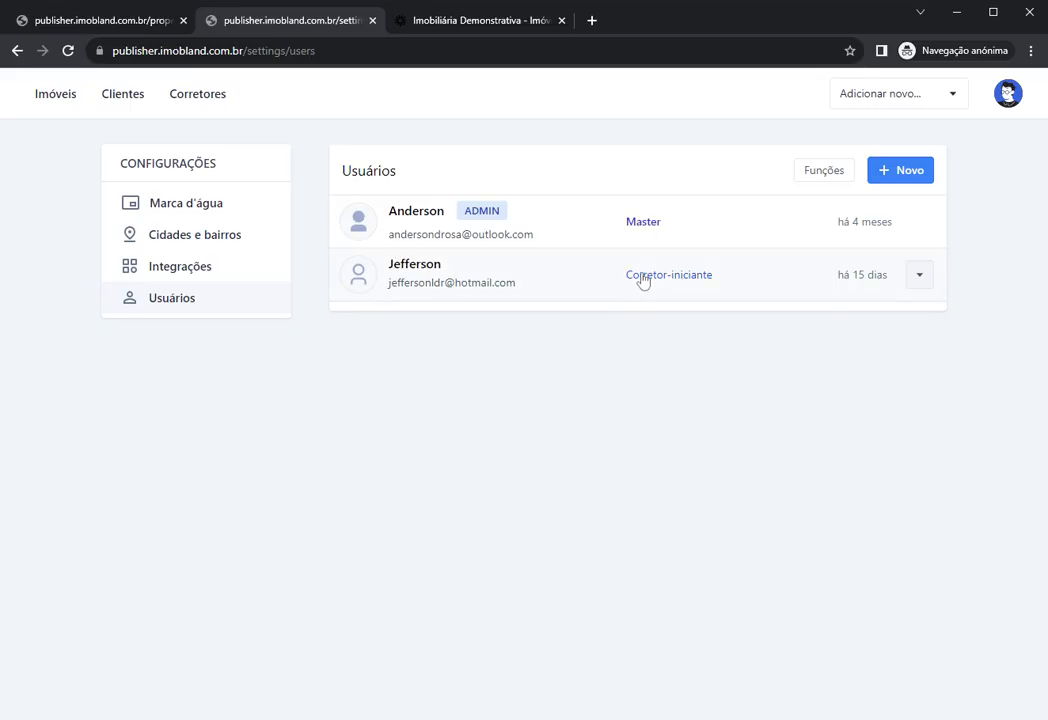
{"action": "left_click", "coordinate": [643, 280]}
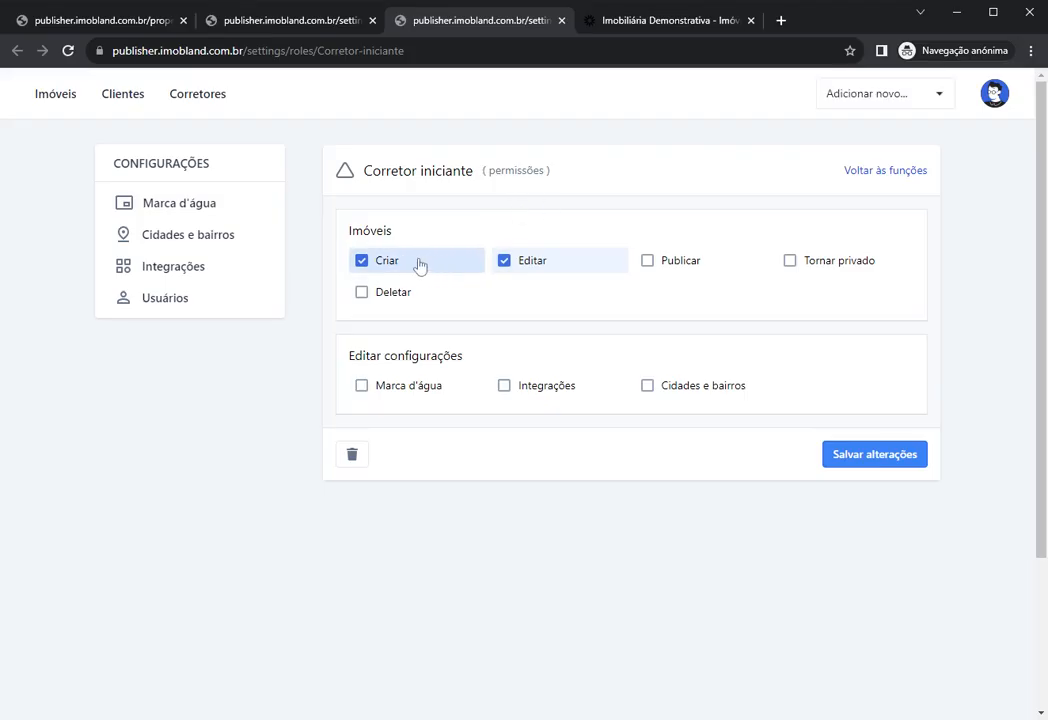
{"action": "left_click", "coordinate": [334, 22]}
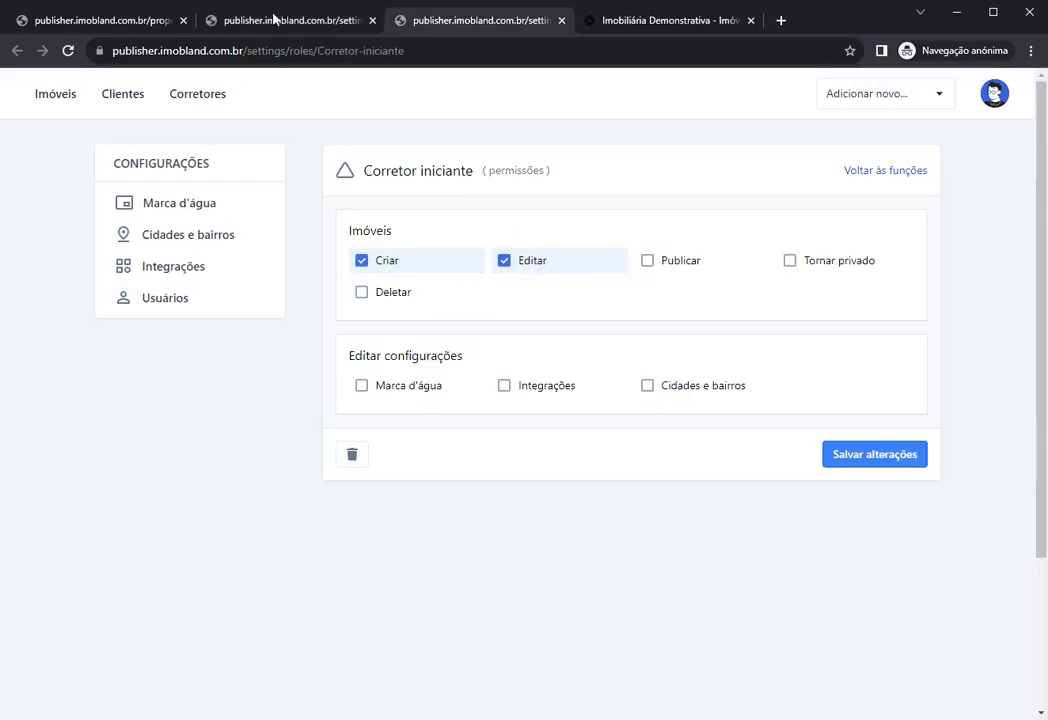
{"action": "left_click", "coordinate": [323, 22]}
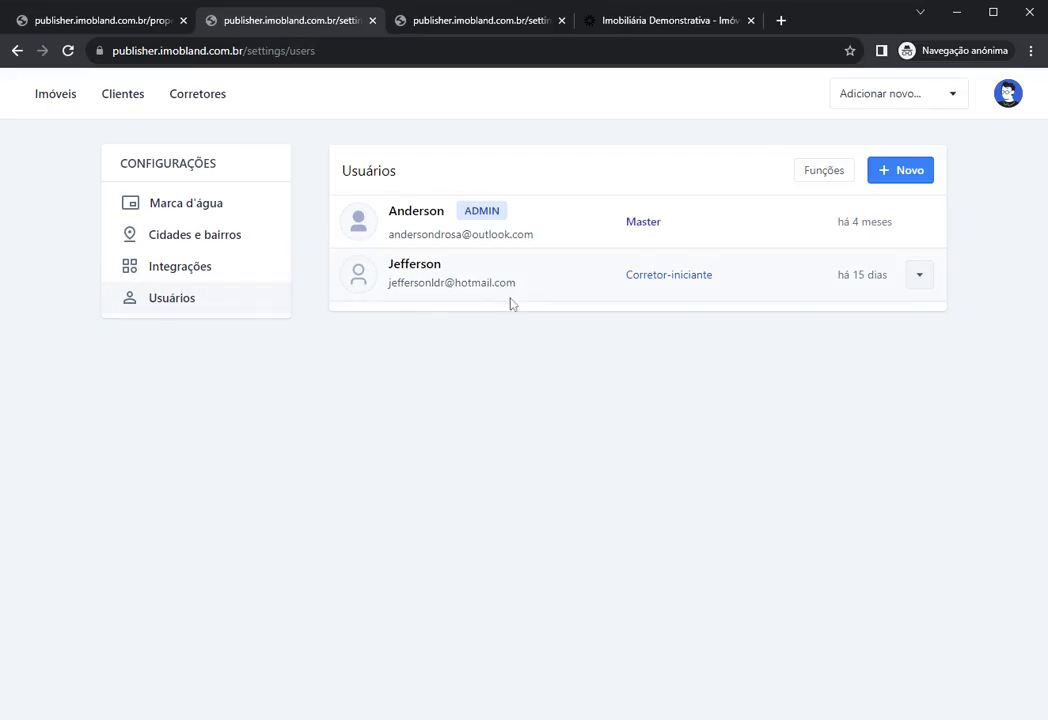
{"action": "left_click", "coordinate": [455, 30]}
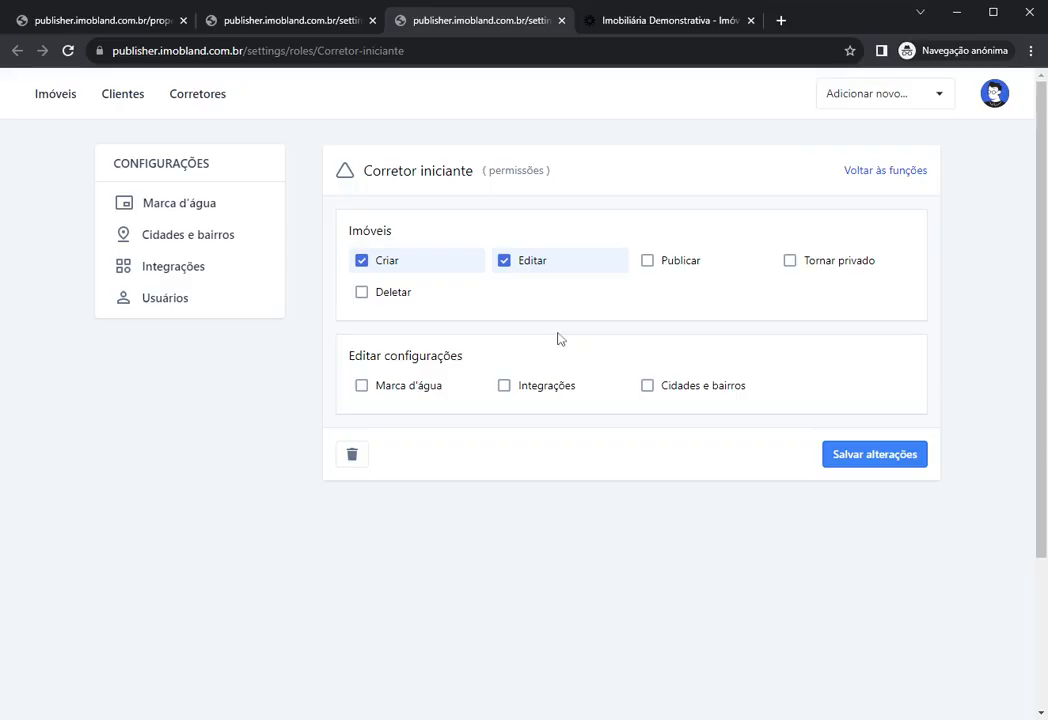
{"action": "left_click", "coordinate": [274, 24]}
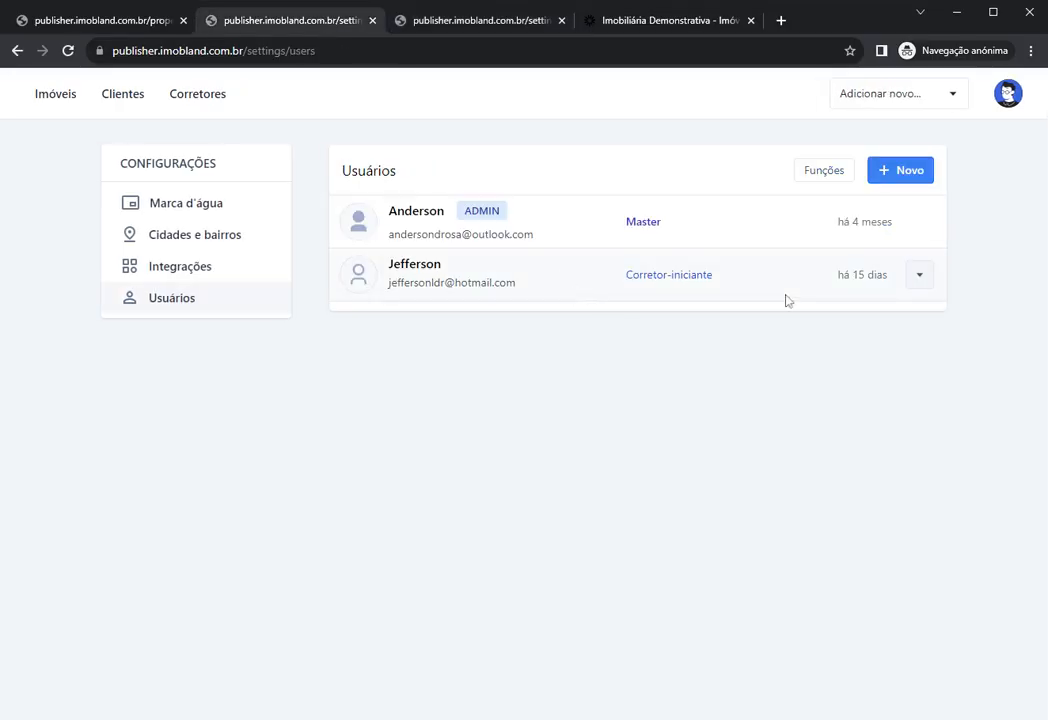